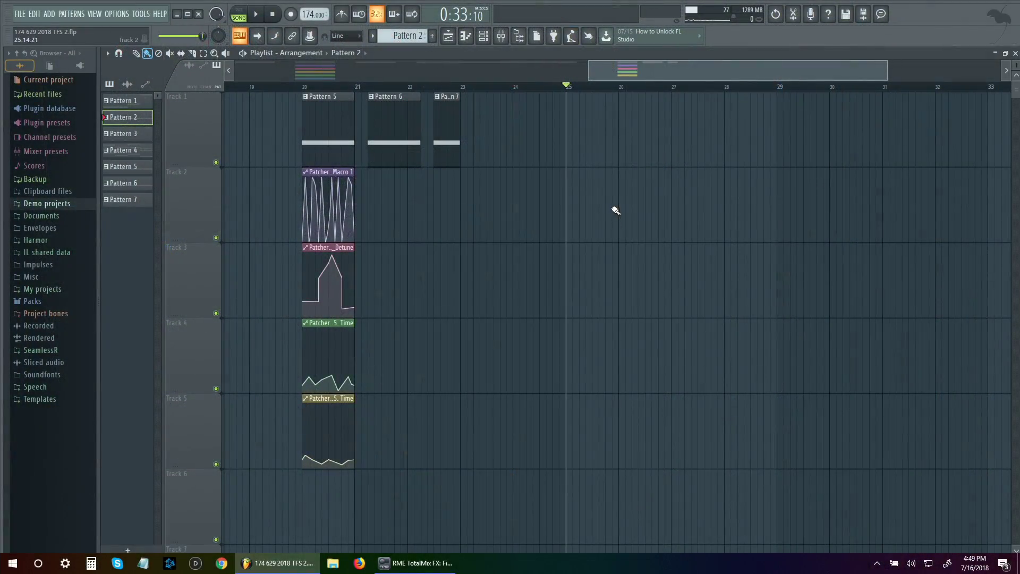
- Select bar 25 to 26 in the playlist, and create a new empty pattern
{"action": "scroll", "coordinate": [616, 210], "scroll_direction": "up", "scroll_amount": 3}
{"action": "left_click_drag", "start_coordinate": [470, 96], "coordinate": [587, 105]}
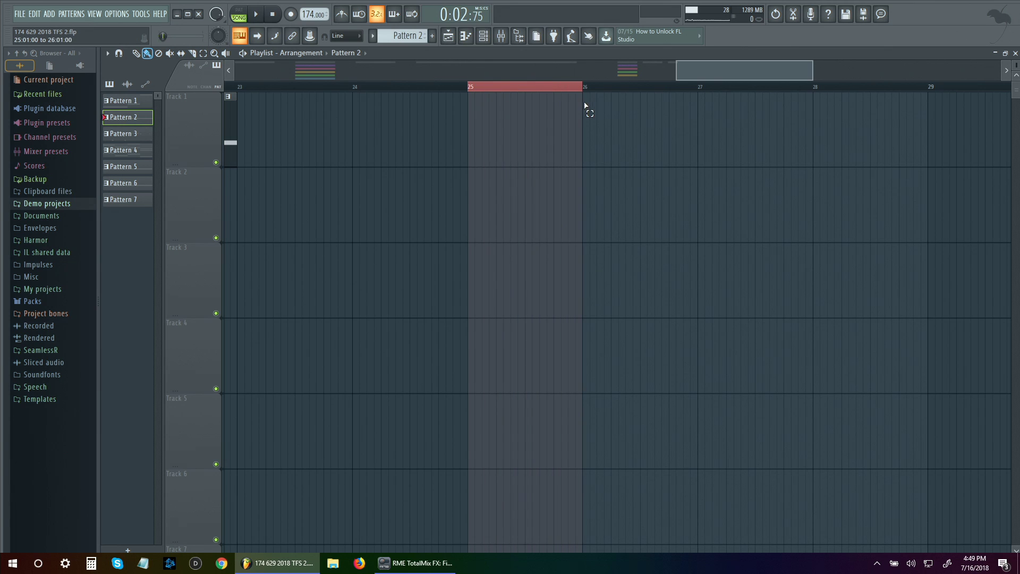
{"action": "key", "text": "F6"}
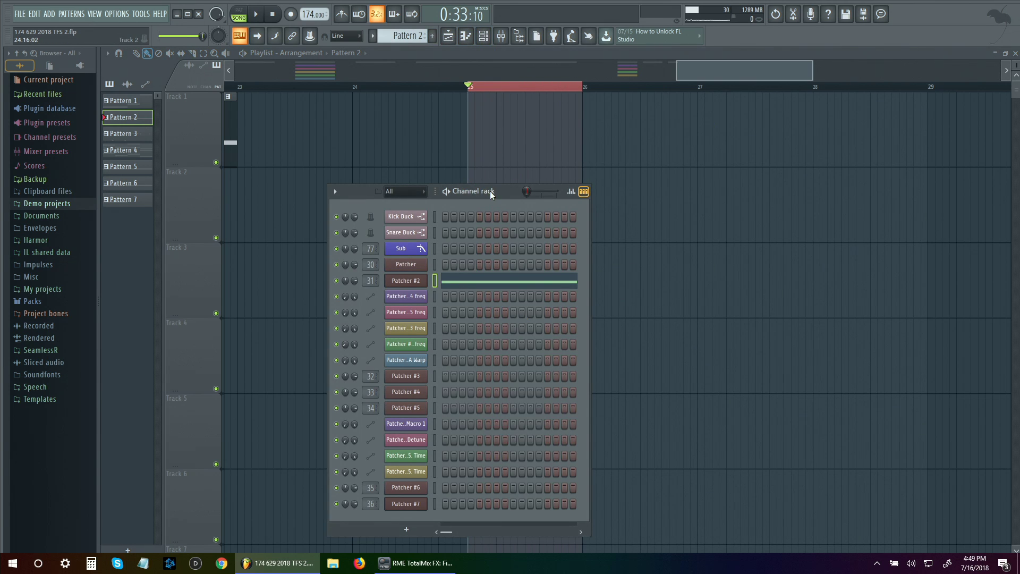
{"action": "left_click_drag", "start_coordinate": [490, 191], "coordinate": [557, 154]}
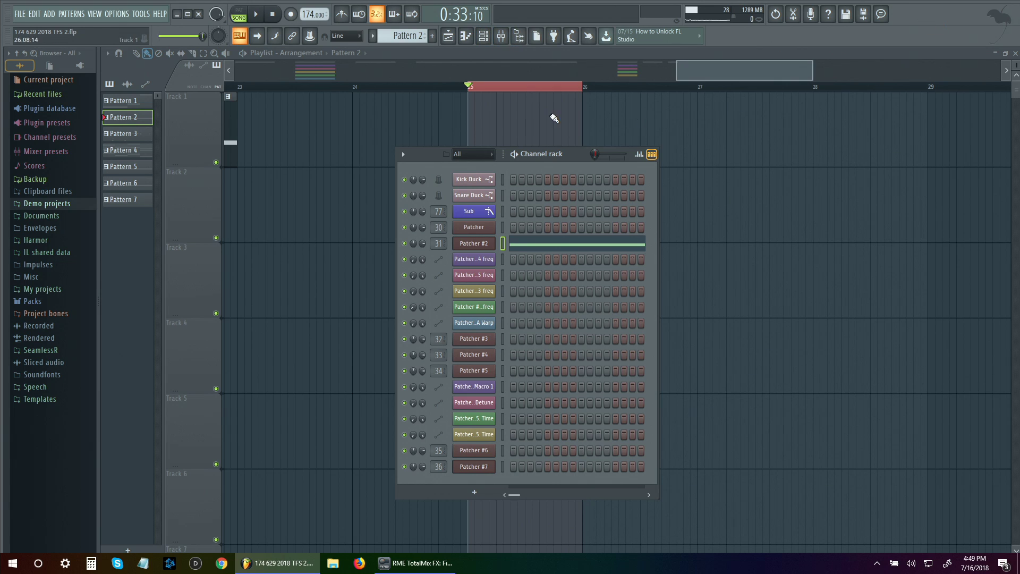
{"action": "left_click", "coordinate": [407, 35]}
{"action": "left_click", "coordinate": [438, 42]}
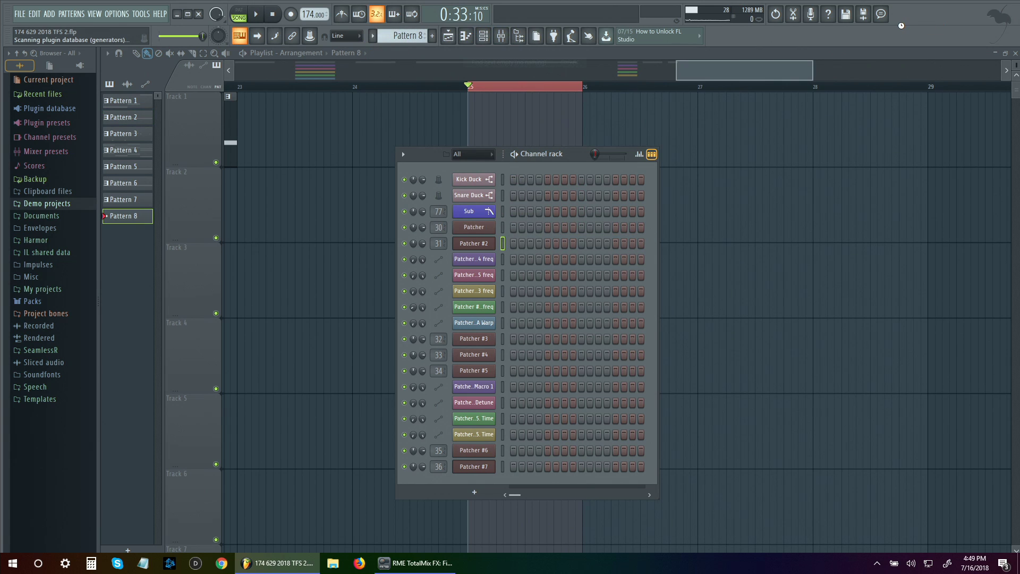
- Add a Harmor instrument to the channel rack and route it to mixer insert 40
{"action": "key", "text": "shift+F8"}
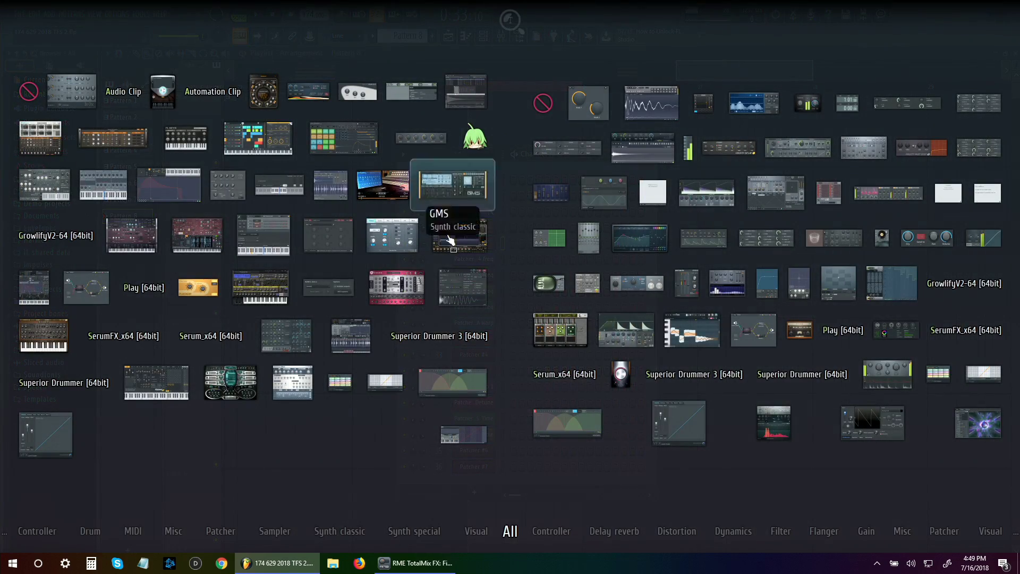
{"action": "left_click_drag", "start_coordinate": [198, 233], "coordinate": [513, 485]}
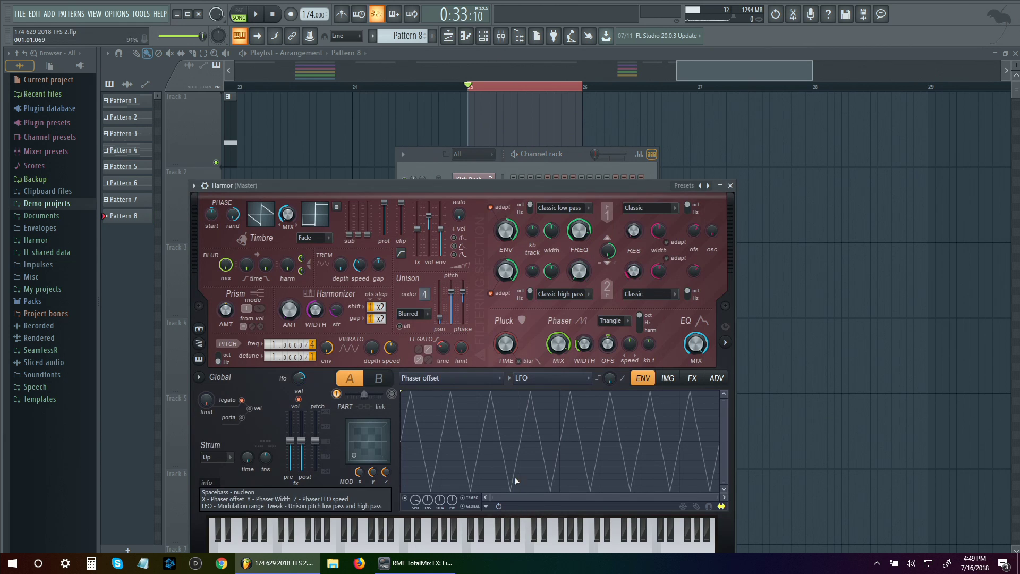
{"action": "left_click_drag", "start_coordinate": [572, 154], "coordinate": [622, 117]}
{"action": "key", "text": "ctrl+l"}
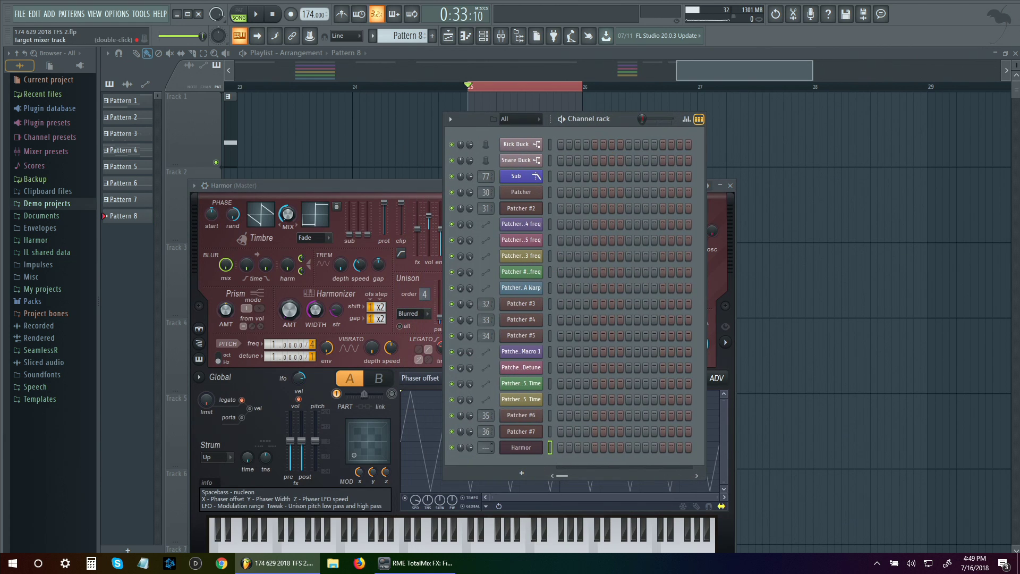
{"action": "left_click_drag", "start_coordinate": [485, 447], "coordinate": [485, 481]}
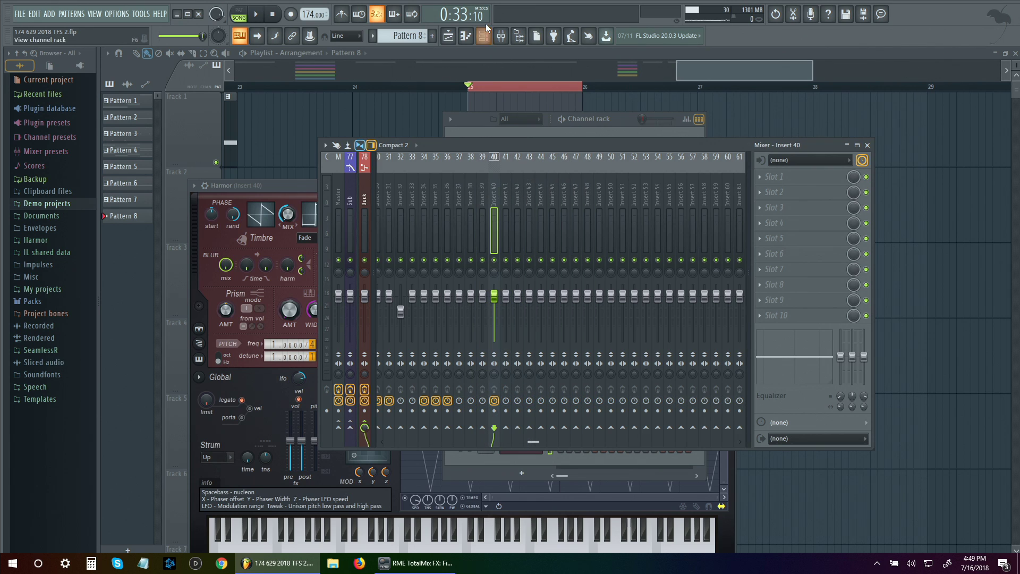
{"action": "left_click", "coordinate": [543, 133]}
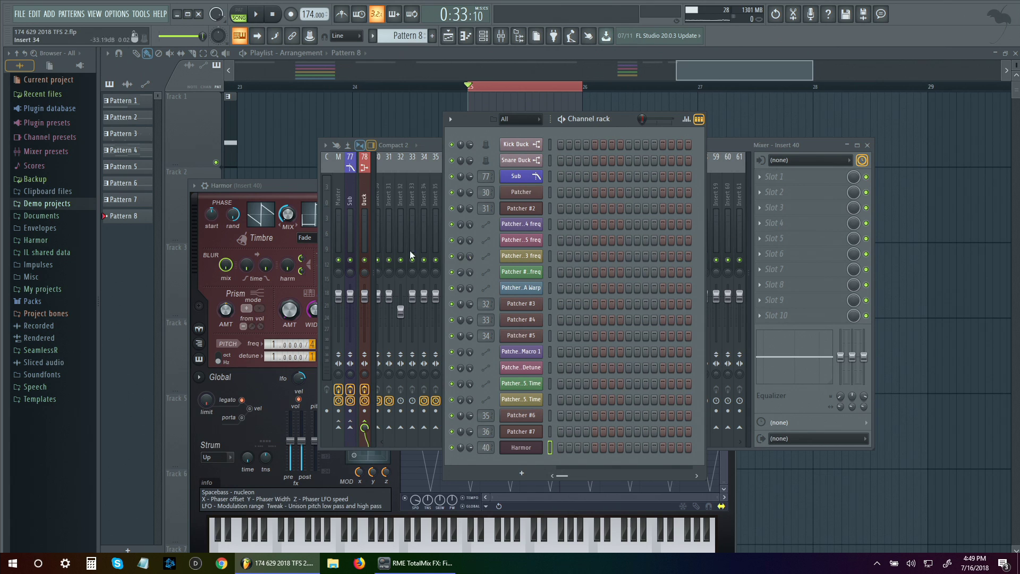
{"action": "left_click", "coordinate": [433, 142]}
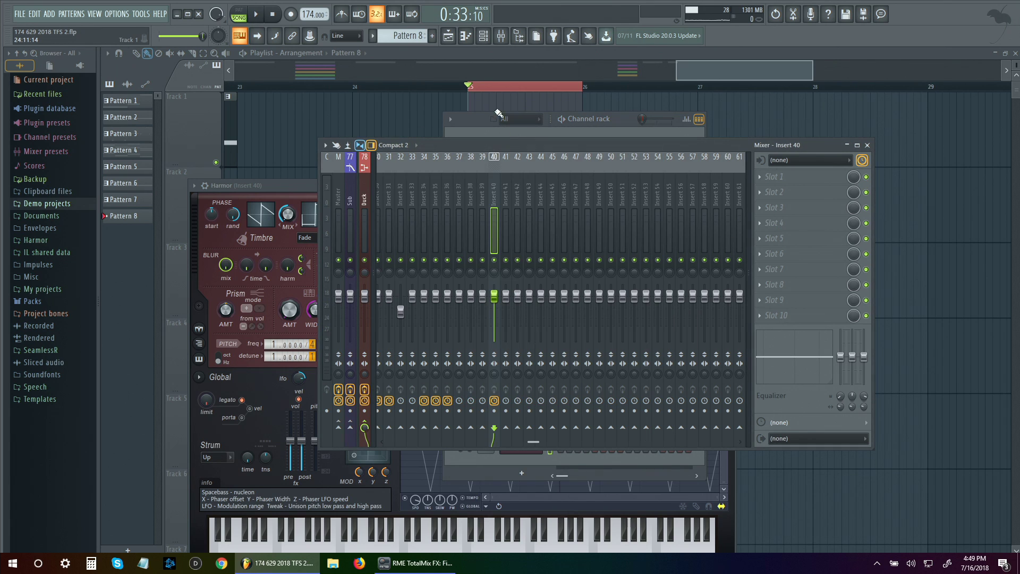
{"action": "left_click", "coordinate": [623, 125]}
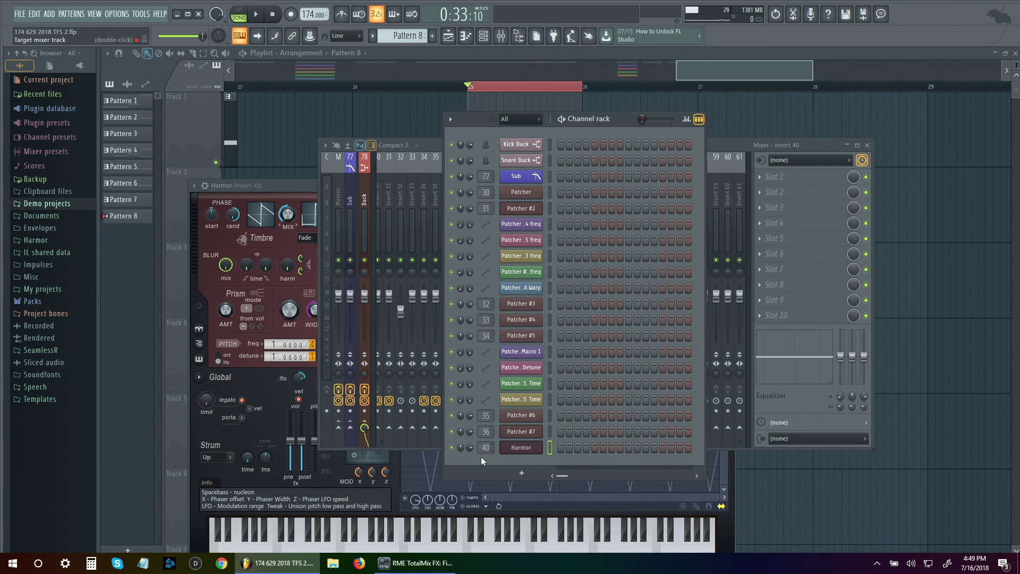
- Load Harmor's Default preset and expand its spectral display section
{"action": "left_click", "coordinate": [301, 192]}
{"action": "left_click", "coordinate": [696, 185]}
{"action": "left_click", "coordinate": [733, 324]}
{"action": "left_click_drag", "start_coordinate": [595, 190], "coordinate": [645, 136]}
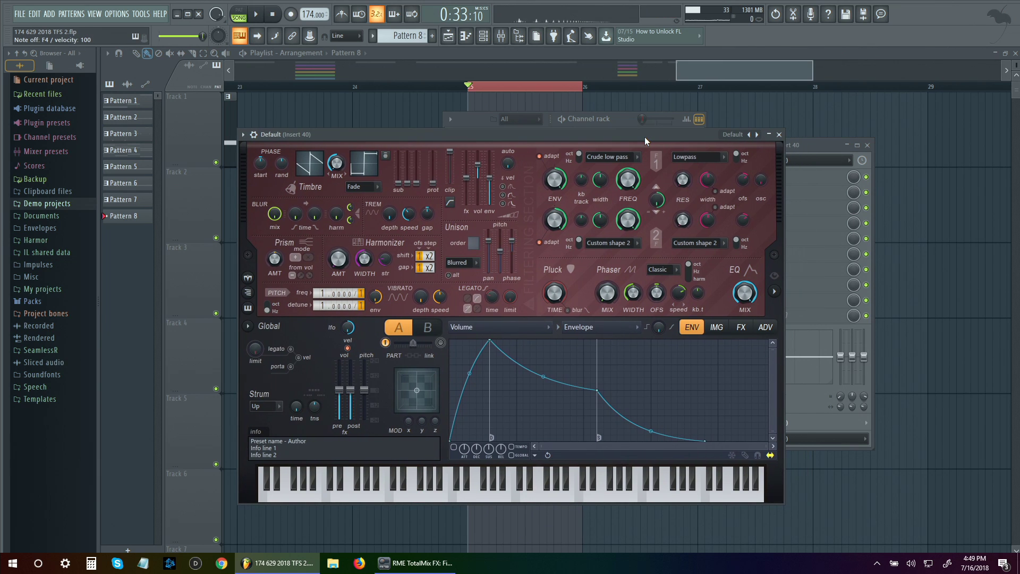
{"action": "left_click", "coordinate": [774, 291]}
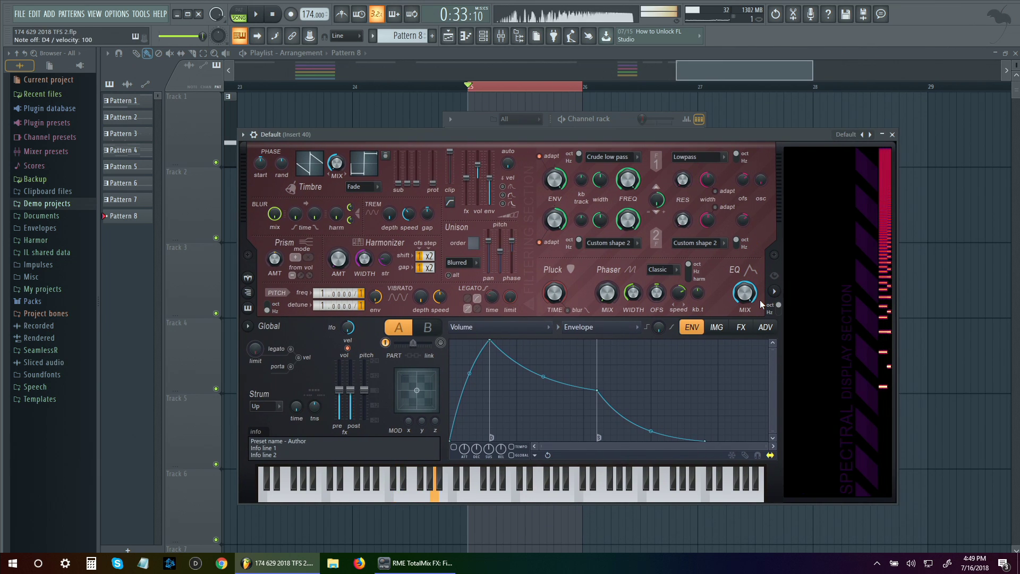
- Enter a one-bar E2 note at the start of the Default channel's piano roll
{"action": "left_click", "coordinate": [616, 119]}
{"action": "right_click", "coordinate": [534, 449]}
{"action": "left_click", "coordinate": [557, 420]}
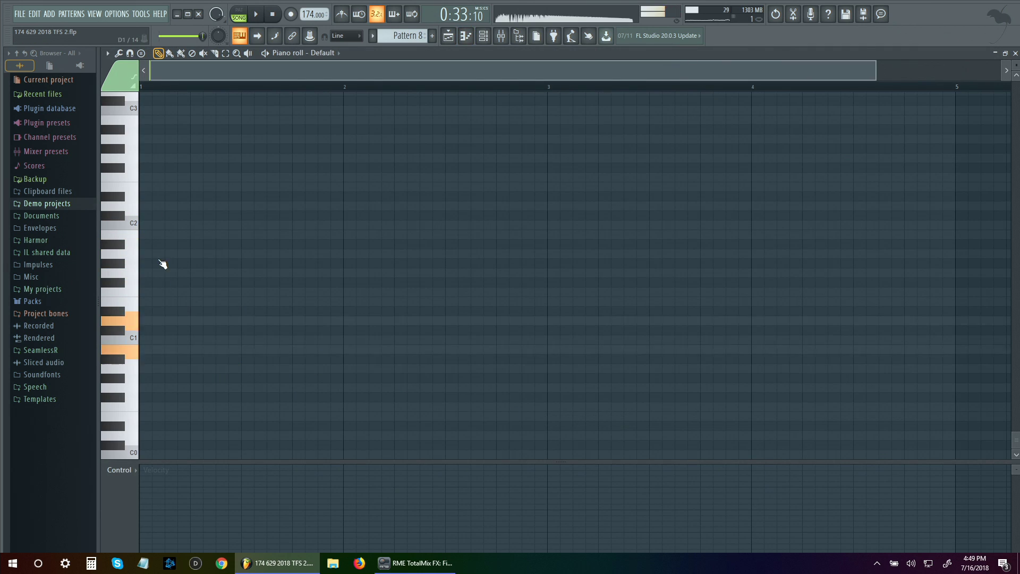
{"action": "scroll", "coordinate": [159, 249], "scroll_direction": "up", "scroll_amount": 2}
{"action": "left_click", "coordinate": [160, 224]}
{"action": "left_click_drag", "start_coordinate": [163, 223], "coordinate": [345, 222]}
- Bring Harmor's editor back up and set its unison order to 3
{"action": "left_click", "coordinate": [483, 36]}
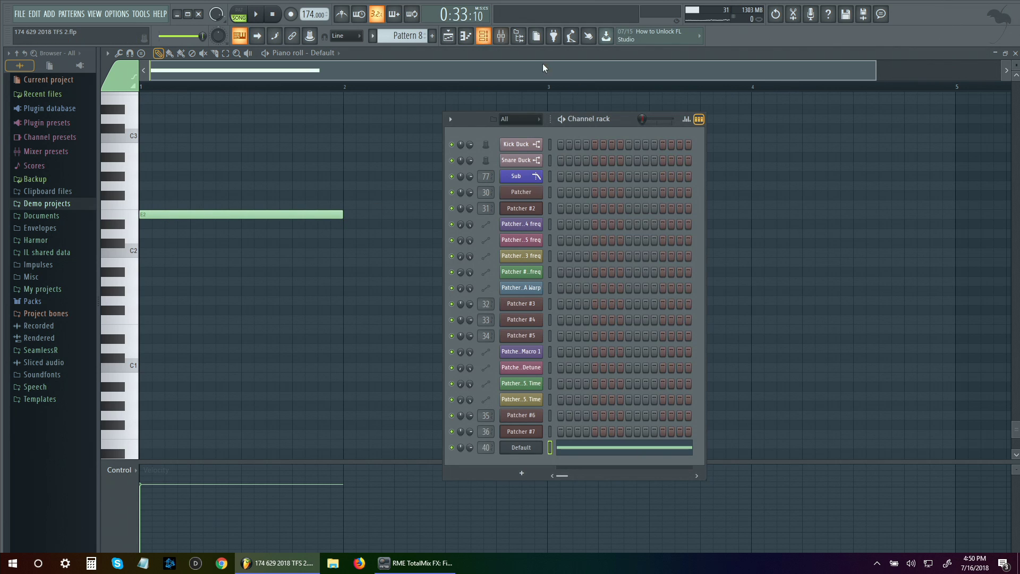
{"action": "left_click", "coordinate": [523, 450]}
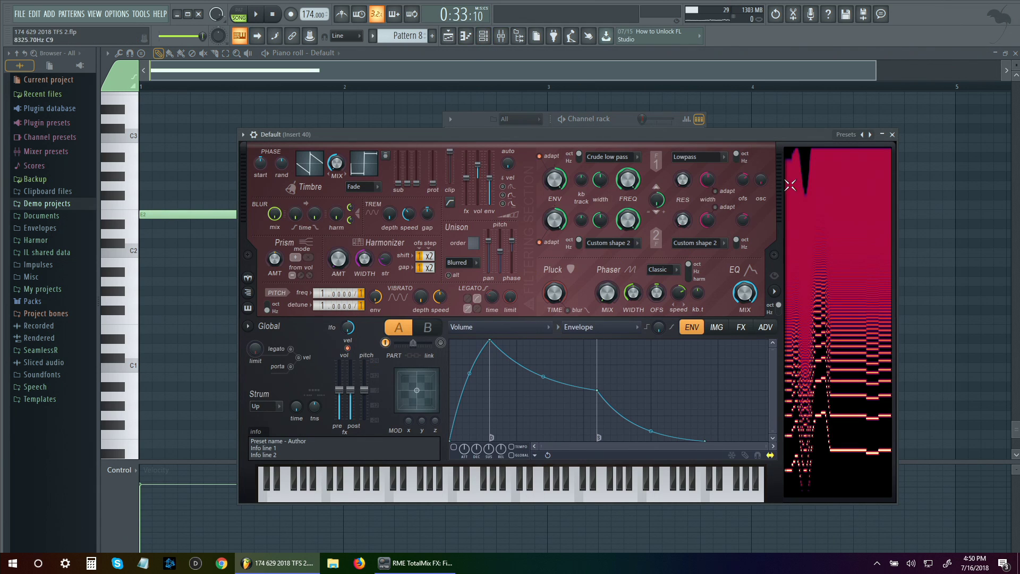
{"action": "left_click_drag", "start_coordinate": [496, 134], "coordinate": [508, 123]}
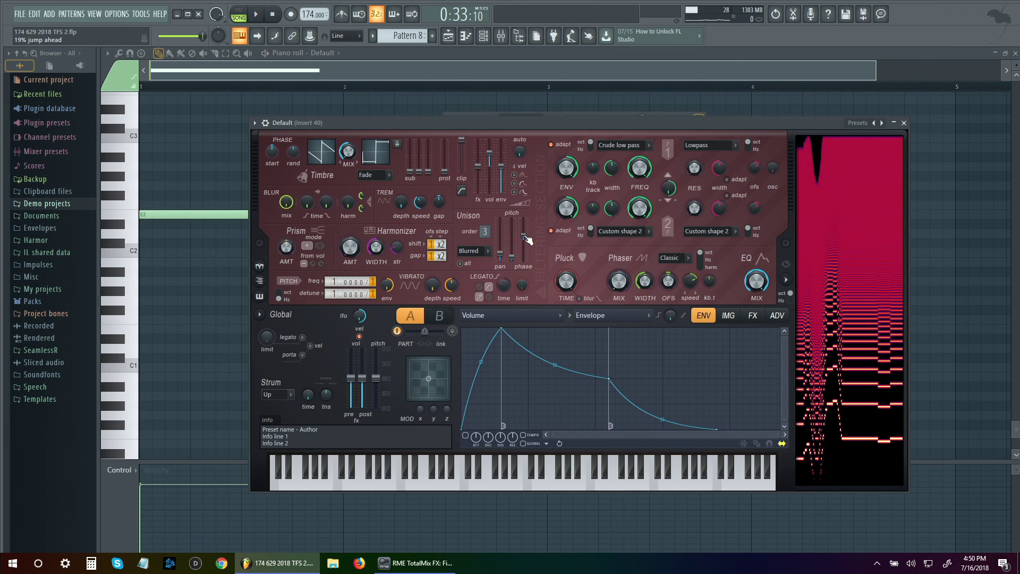
- Place a Pattern 8 clip on Track 1 at bar 25 of the playlist
{"action": "key", "text": "space"}
{"action": "left_click", "coordinate": [448, 36]}
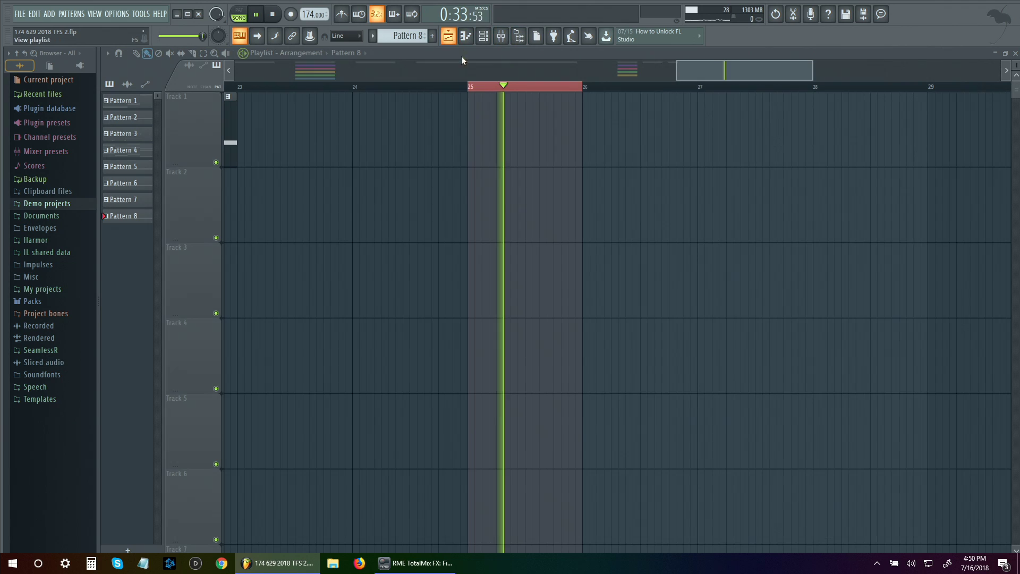
{"action": "left_click", "coordinate": [501, 147]}
{"action": "key", "text": "space"}
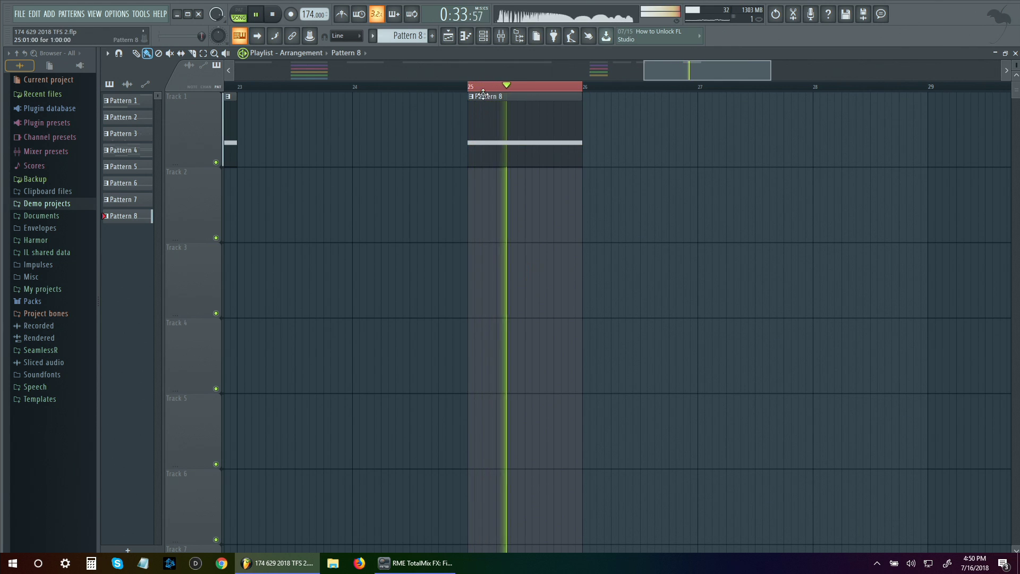
- Stop playback, return to Harmor's editor and audition the looped bar
{"action": "left_click", "coordinate": [501, 36]}
{"action": "key", "text": "space"}
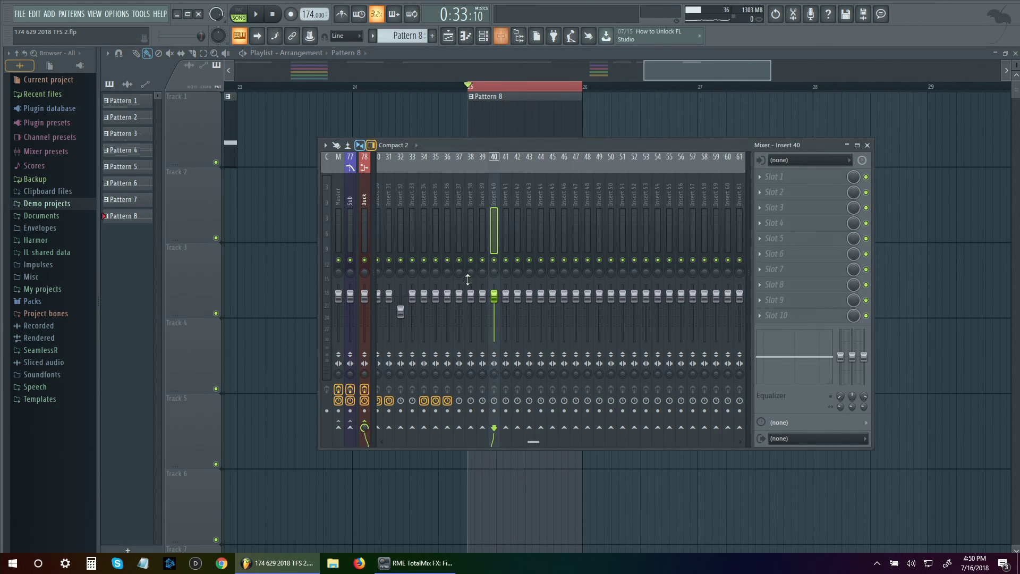
{"action": "left_click", "coordinate": [502, 36]}
{"action": "left_click", "coordinate": [495, 36]}
{"action": "left_click", "coordinate": [483, 35]}
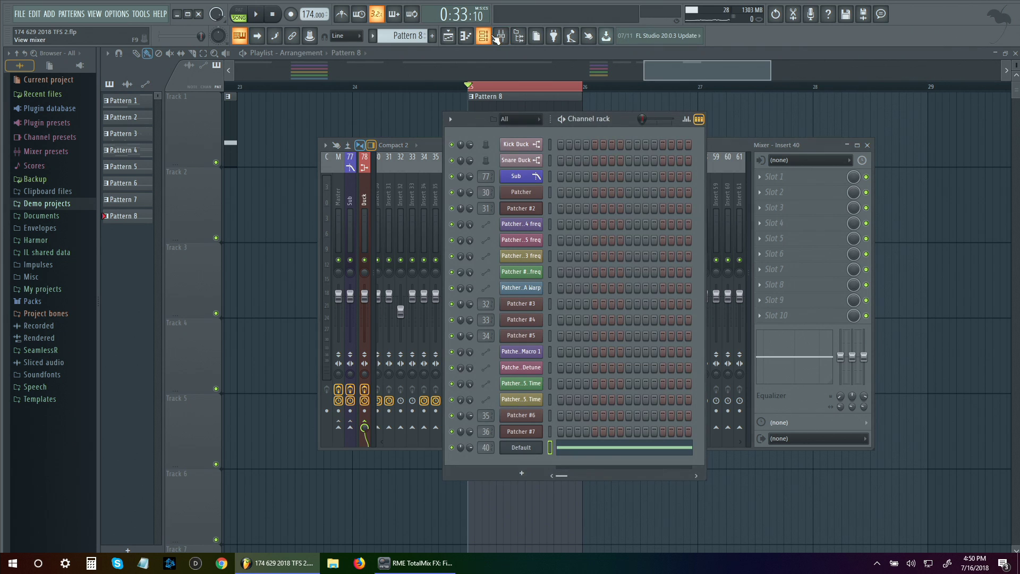
{"action": "left_click", "coordinate": [520, 448]}
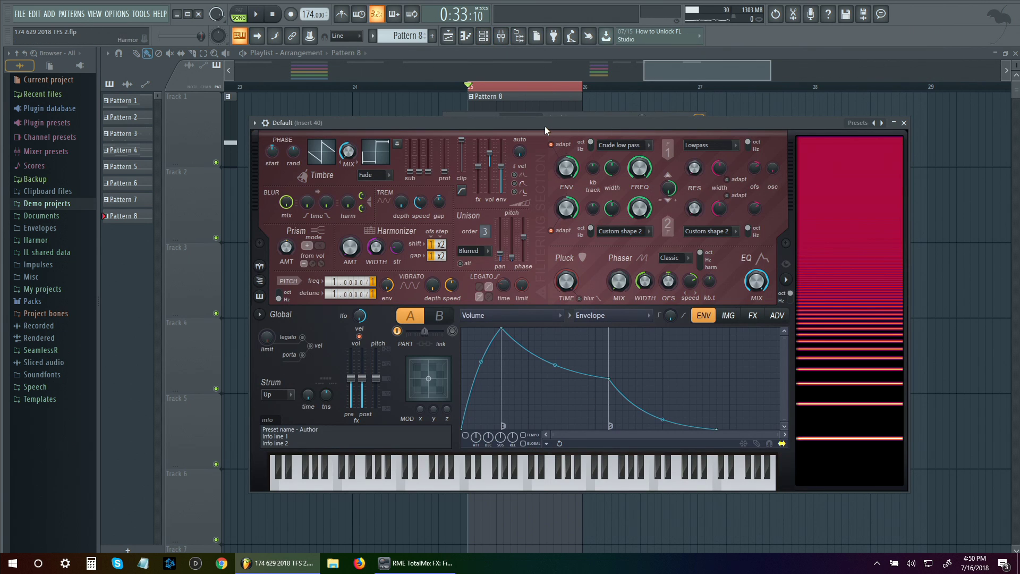
{"action": "key", "text": "space"}
- Try the Uniform unison distribution with the unison order at 2, and audition the loop
{"action": "left_click", "coordinate": [476, 252]}
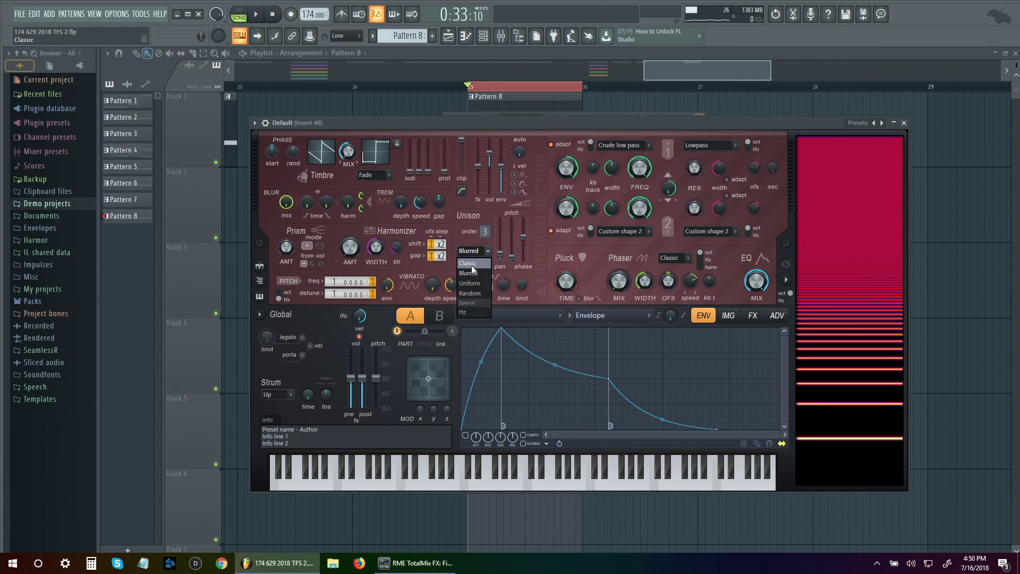
{"action": "left_click", "coordinate": [482, 283]}
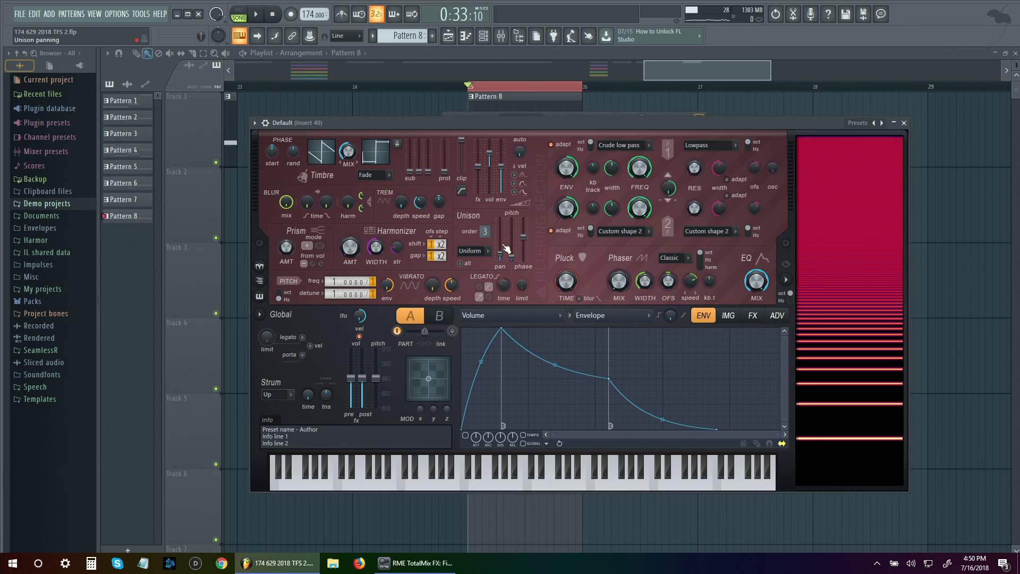
{"action": "key", "text": "space"}
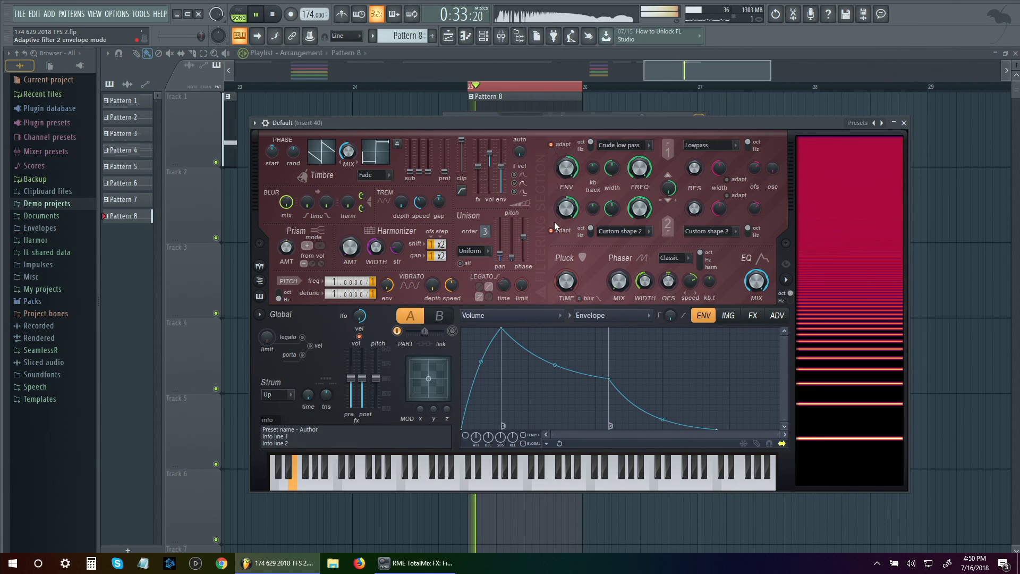
{"action": "key", "text": "space"}
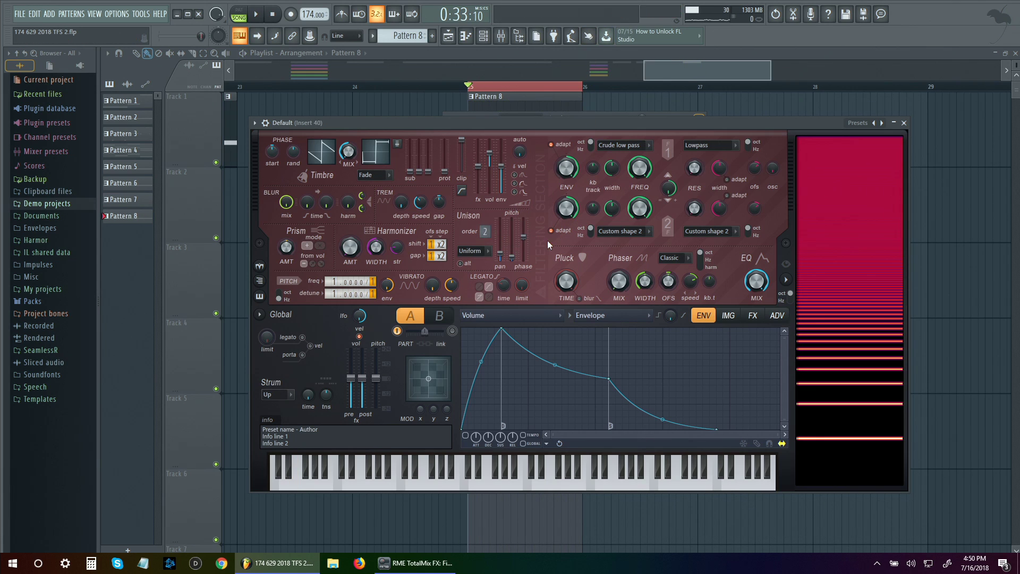
{"action": "key", "text": "space"}
{"action": "key", "text": "space"}
- Try the Classic and Blurred unison distributions, auditioning the loop with each
{"action": "left_click", "coordinate": [480, 254]}
{"action": "left_click", "coordinate": [479, 260]}
{"action": "key", "text": "space"}
{"action": "key", "text": "space"}
{"action": "left_click", "coordinate": [479, 251]}
{"action": "left_click", "coordinate": [470, 273]}
{"action": "key", "text": "space"}
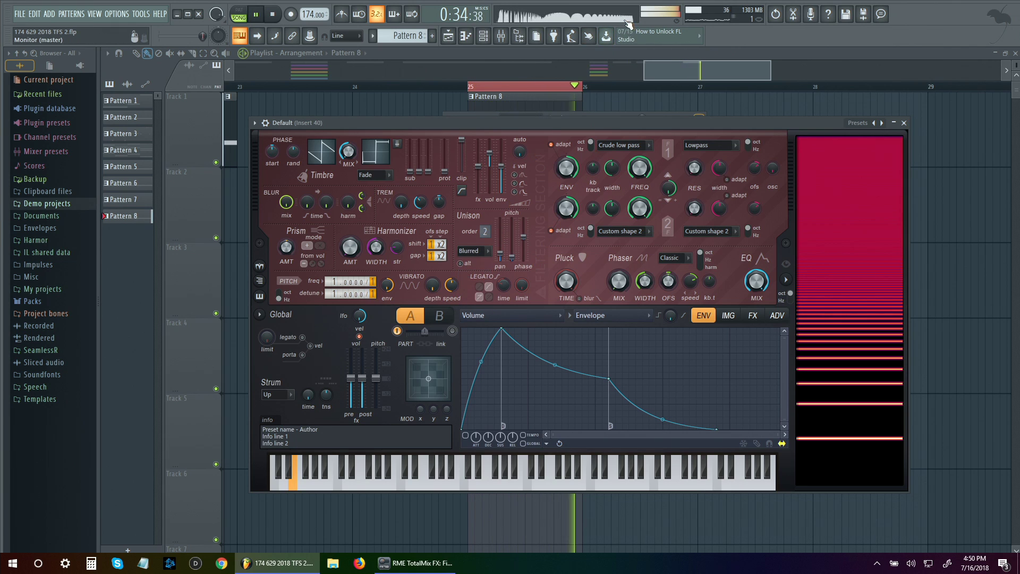
{"action": "key", "text": "space"}
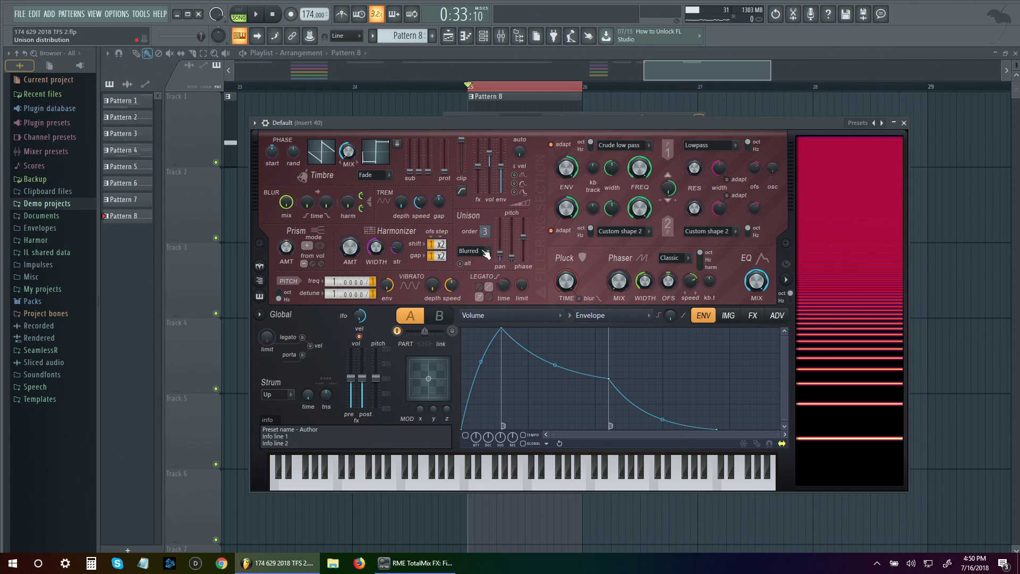
- Set the unison order to 3, adjust the unison phase slider and audition the loop
{"action": "key", "text": "space"}
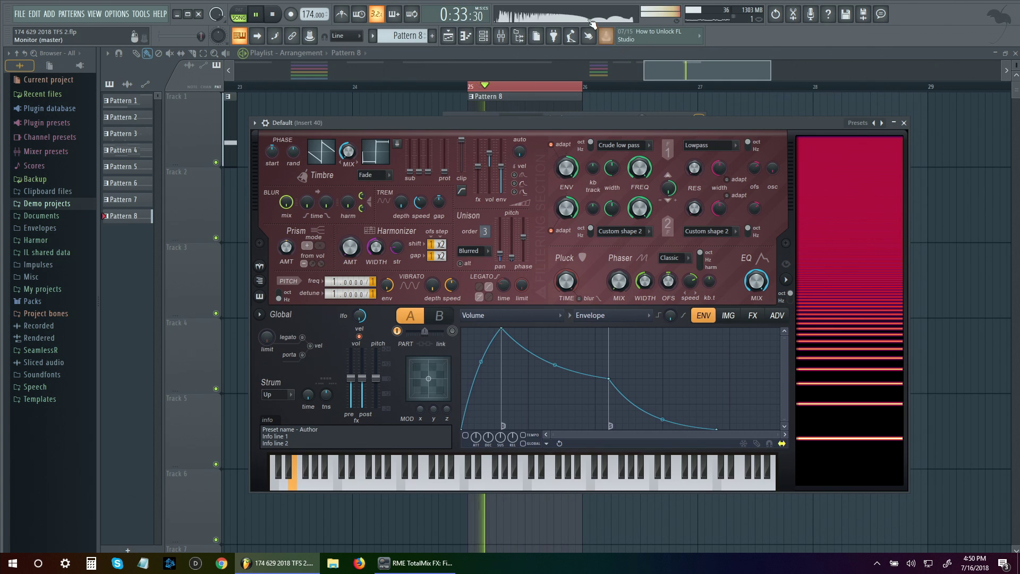
{"action": "key", "text": "space"}
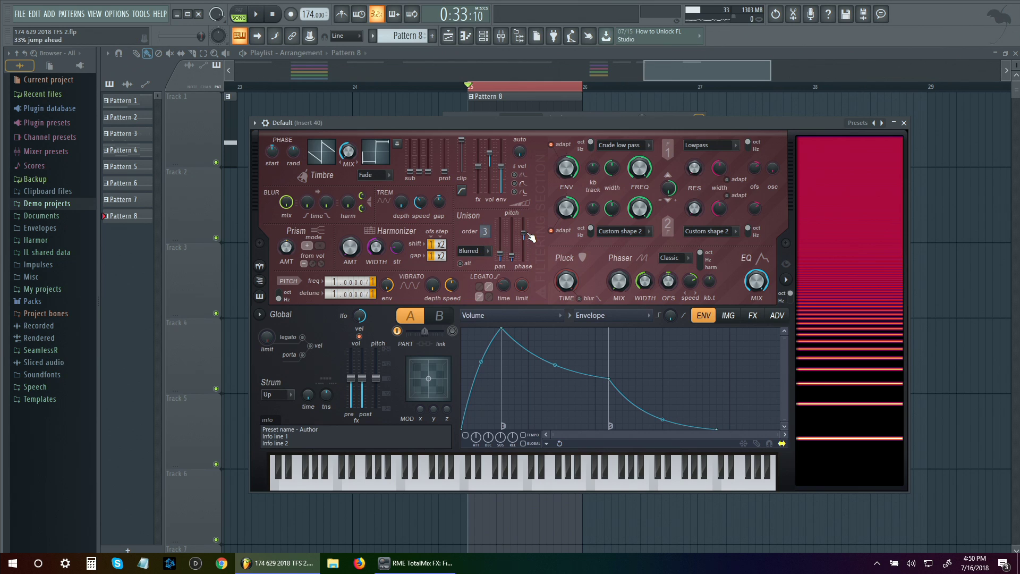
{"action": "key", "text": "space"}
{"action": "key", "text": "space"}
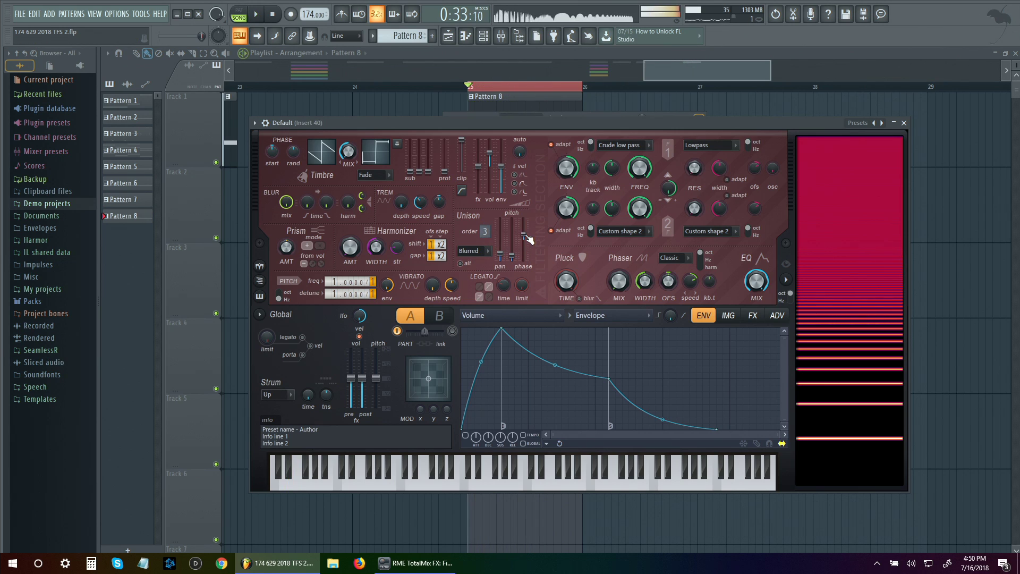
- Set Harmor's unison distribution to Uniform
{"action": "left_click", "coordinate": [468, 250]}
{"action": "left_click", "coordinate": [470, 284]}
{"action": "left_click", "coordinate": [472, 250]}
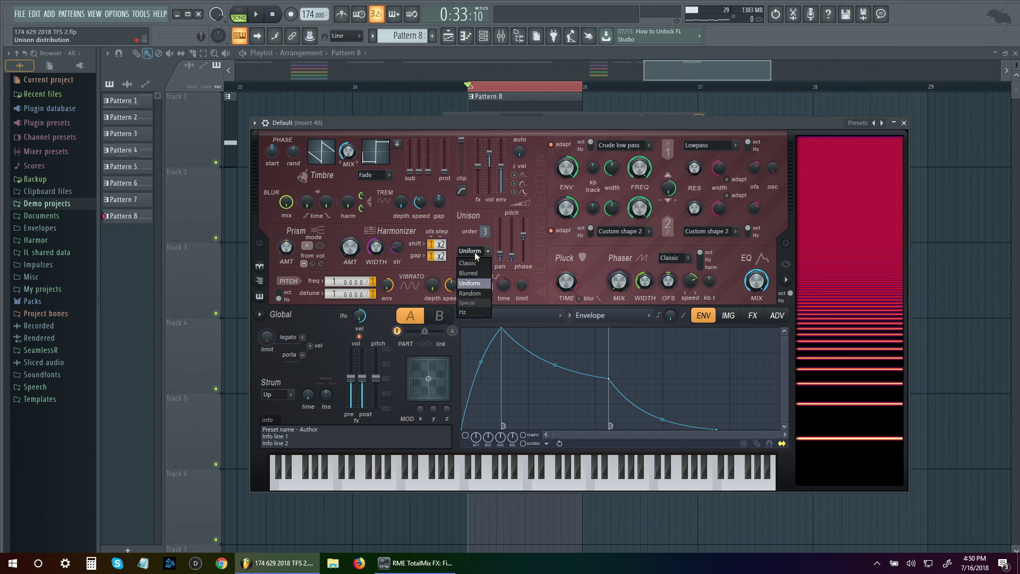
{"action": "left_click", "coordinate": [474, 251]}
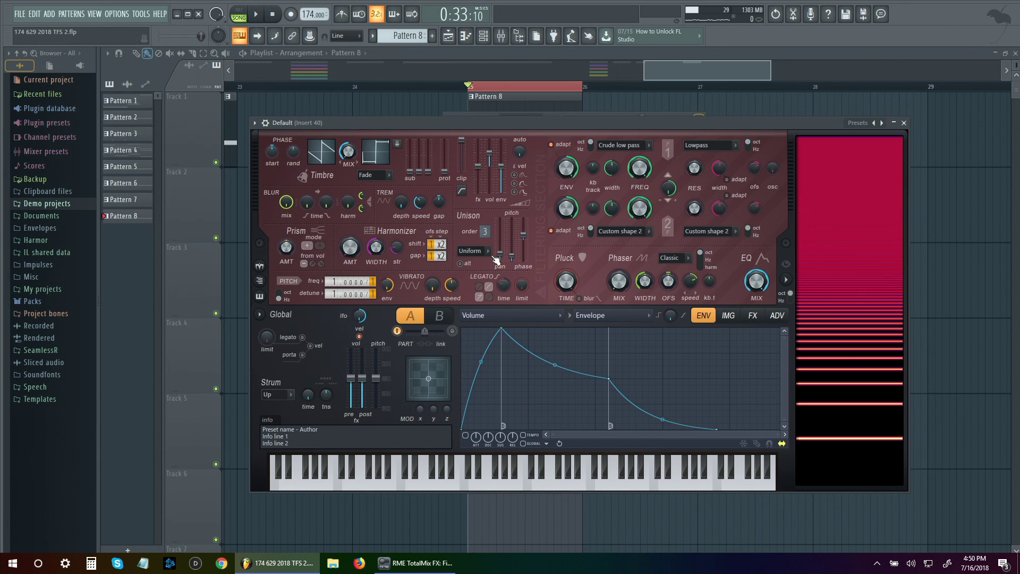
{"action": "left_click", "coordinate": [484, 253]}
{"action": "left_click", "coordinate": [483, 253]}
{"action": "left_click", "coordinate": [483, 252]}
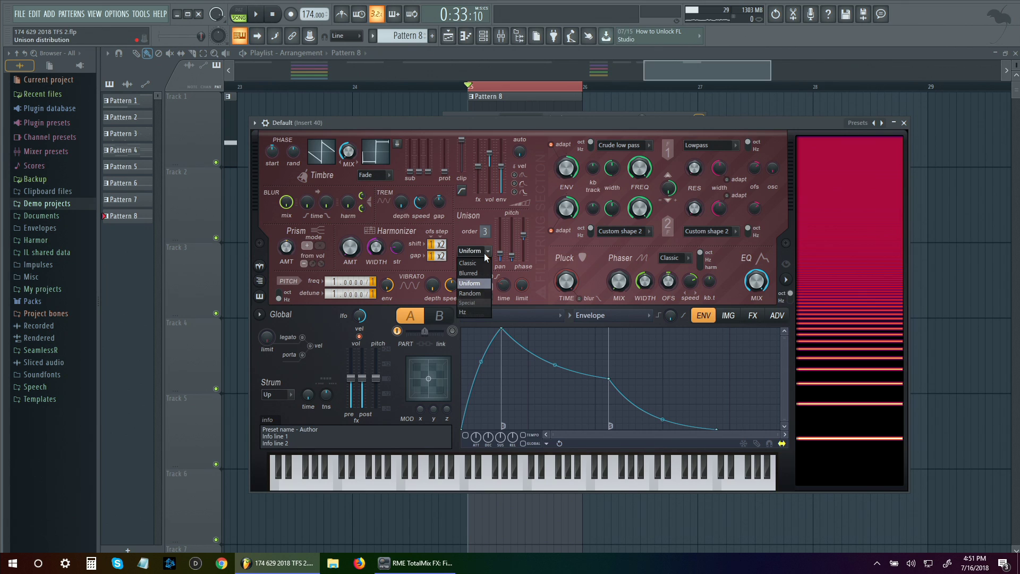
{"action": "left_click", "coordinate": [483, 253]}
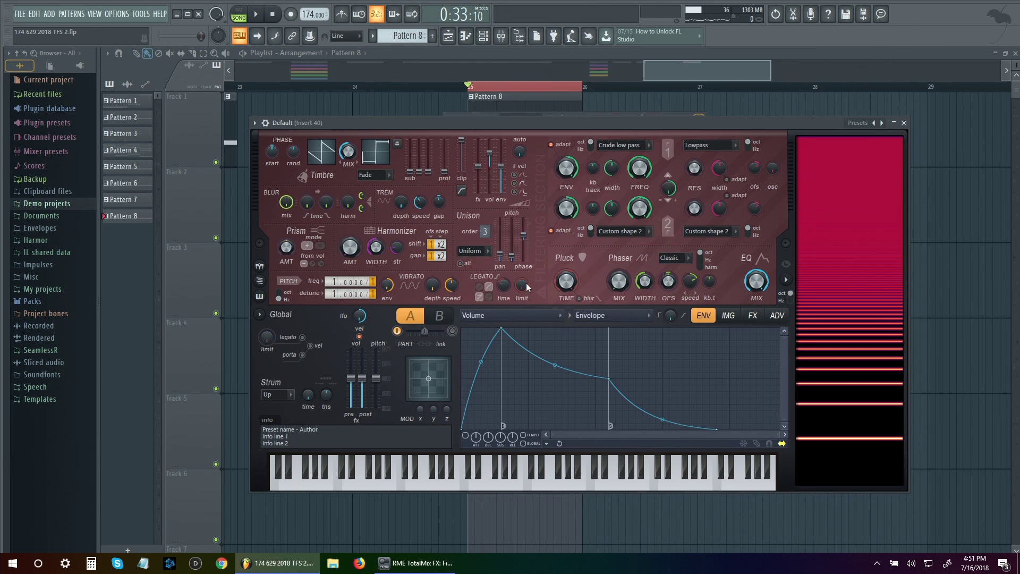
- Keep the Uniform unison distribution and display the Harmonic unison pitch graph in the envelope editor
{"action": "left_click", "coordinate": [470, 251]}
{"action": "left_click", "coordinate": [479, 270]}
{"action": "left_click", "coordinate": [686, 264]}
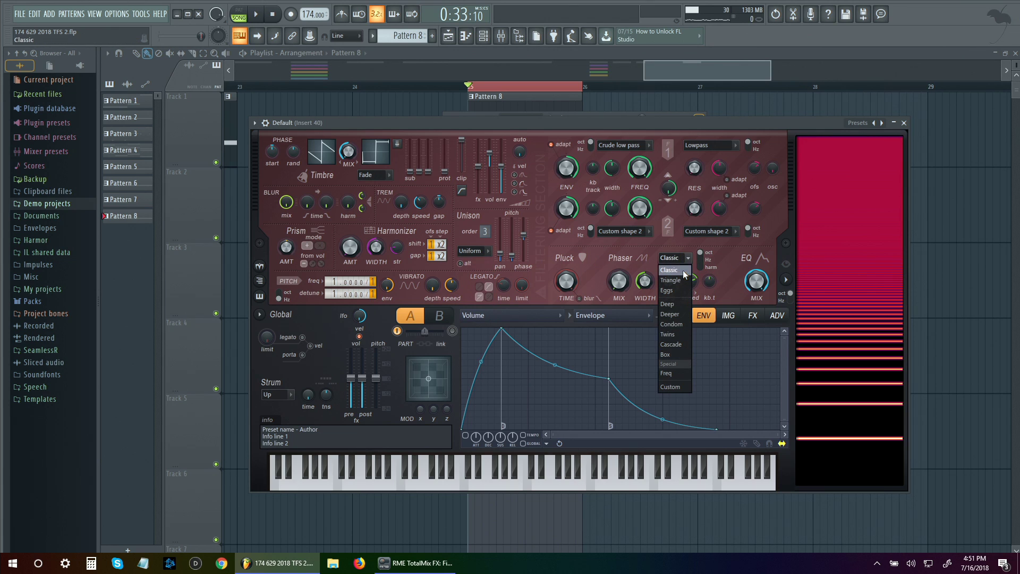
{"action": "left_click", "coordinate": [547, 316]}
{"action": "left_click", "coordinate": [662, 282]}
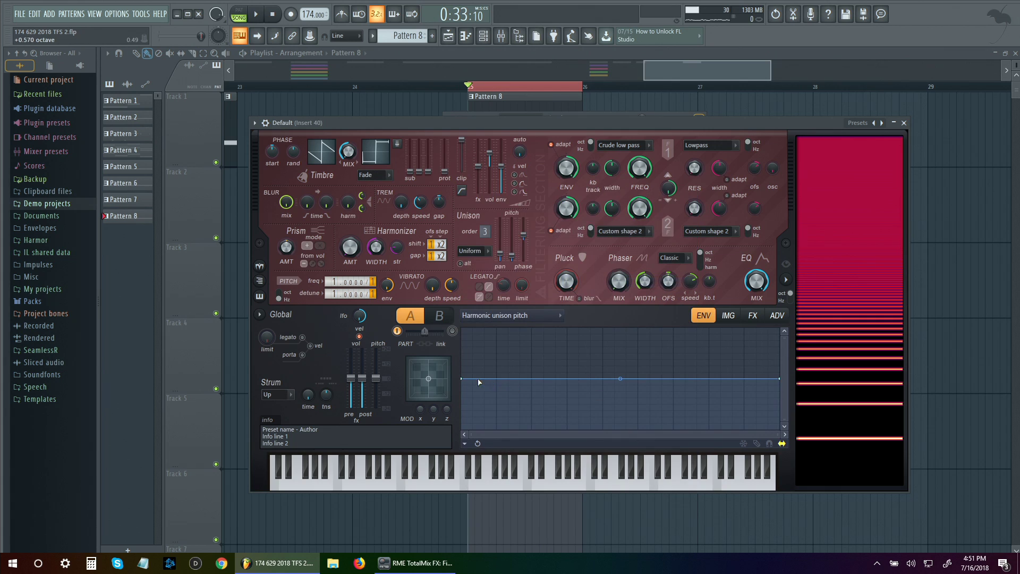
- Draw points on the flat harmonic unison pitch curve to form a small dip followed by a peak, and audition the loop
{"action": "mouse_move", "coordinate": [535, 377]}
{"action": "left_mouse_down"}
{"action": "mouse_move", "coordinate": [566, 391]}
{"action": "mouse_move", "coordinate": [621, 364]}
{"action": "mouse_move", "coordinate": [676, 380]}
{"action": "left_mouse_up"}
{"action": "key", "text": "space"}
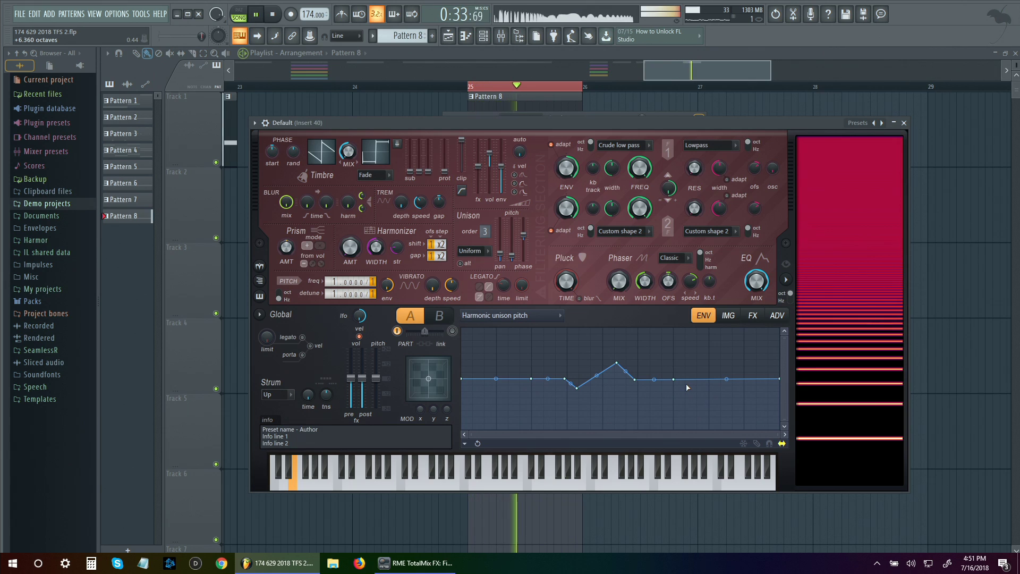
{"action": "key", "text": "space"}
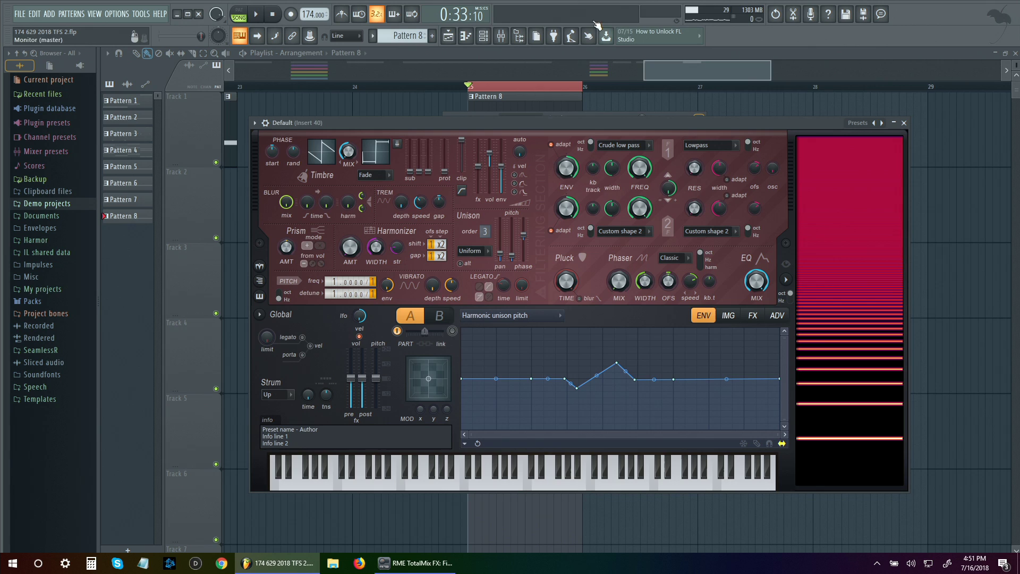
- Lower the curve's peak near 4.4 octaves to about 0.56 and audition the loop
{"action": "left_click_drag", "start_coordinate": [623, 366], "coordinate": [621, 370]}
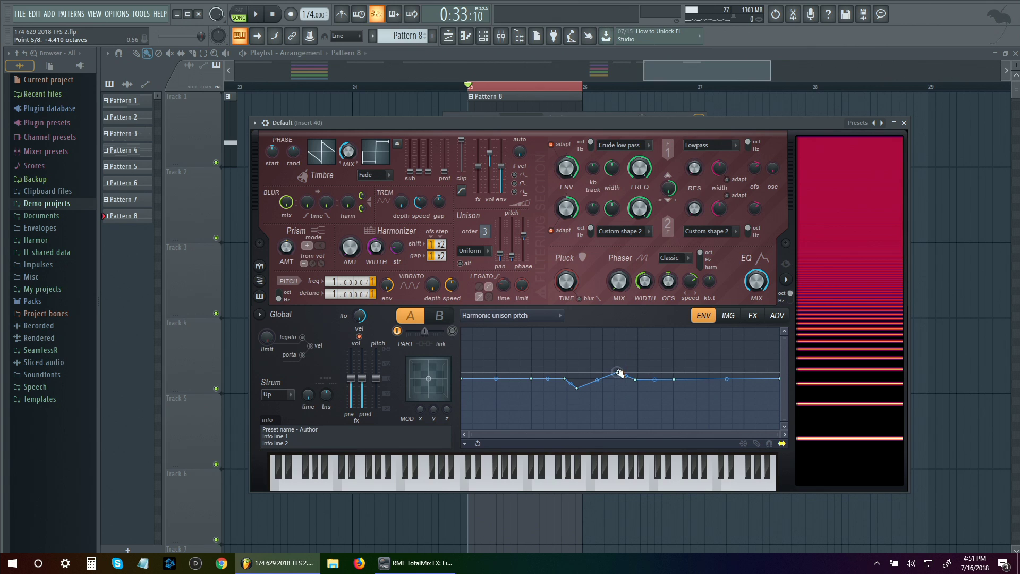
{"action": "key", "text": "space"}
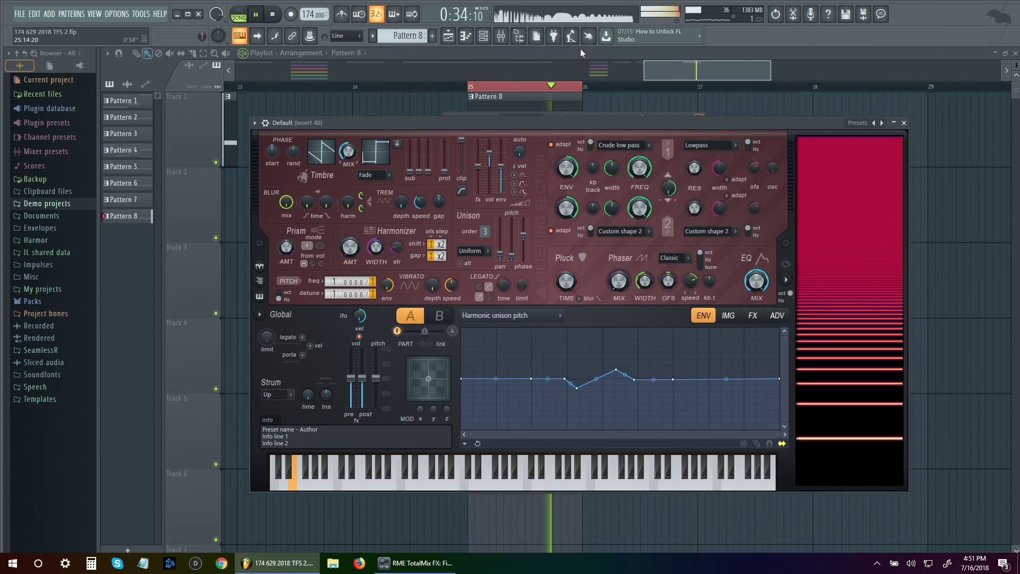
{"action": "key", "text": "space"}
- Move the curve's last inner point up to about 6.8 octaves at 0.64, raise it further, and audition each shape
{"action": "left_click_drag", "start_coordinate": [673, 379], "coordinate": [705, 366]}
{"action": "key", "text": "space"}
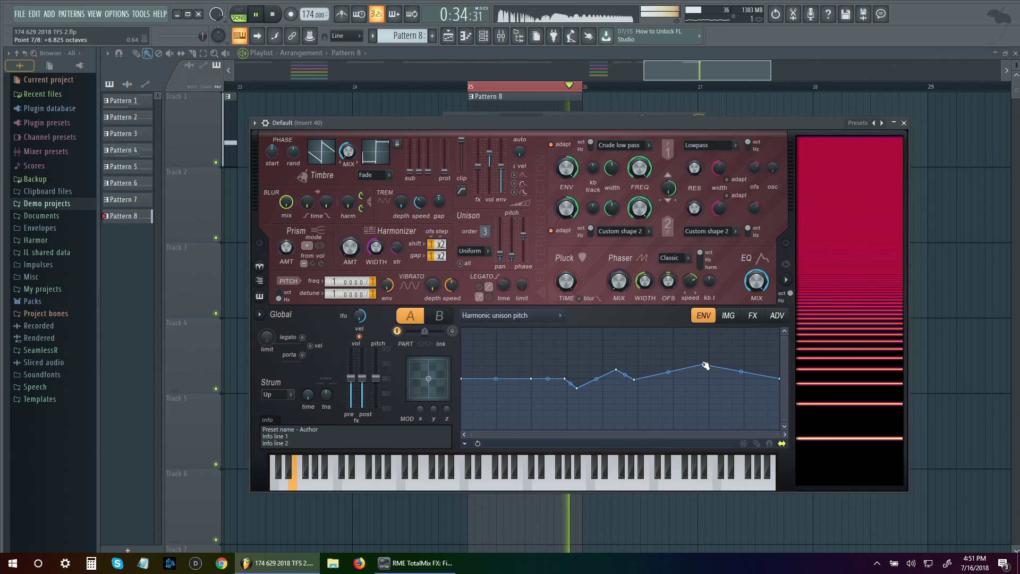
{"action": "key", "text": "space"}
{"action": "left_click_drag", "start_coordinate": [705, 365], "coordinate": [698, 357]}
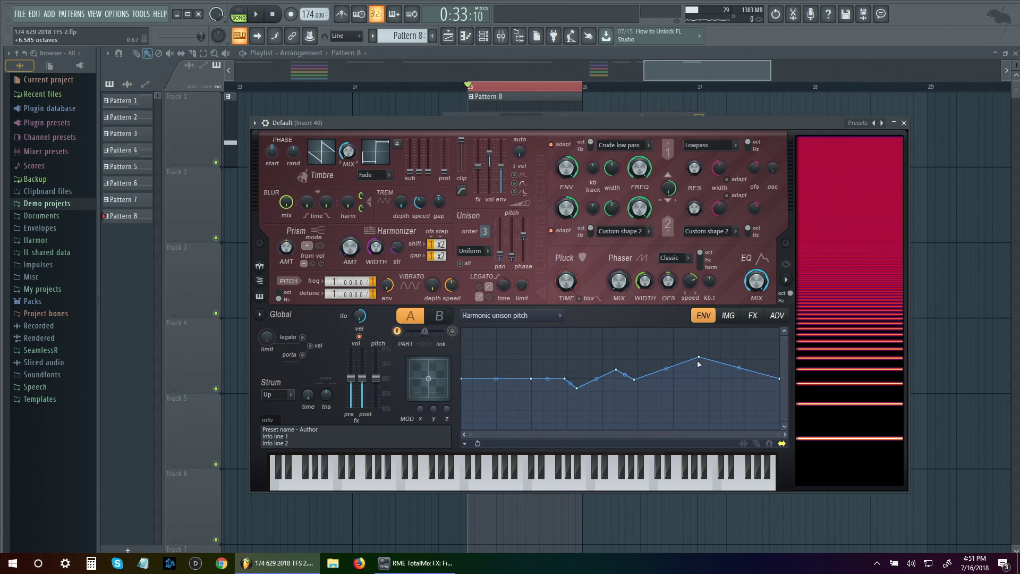
{"action": "key", "text": "space"}
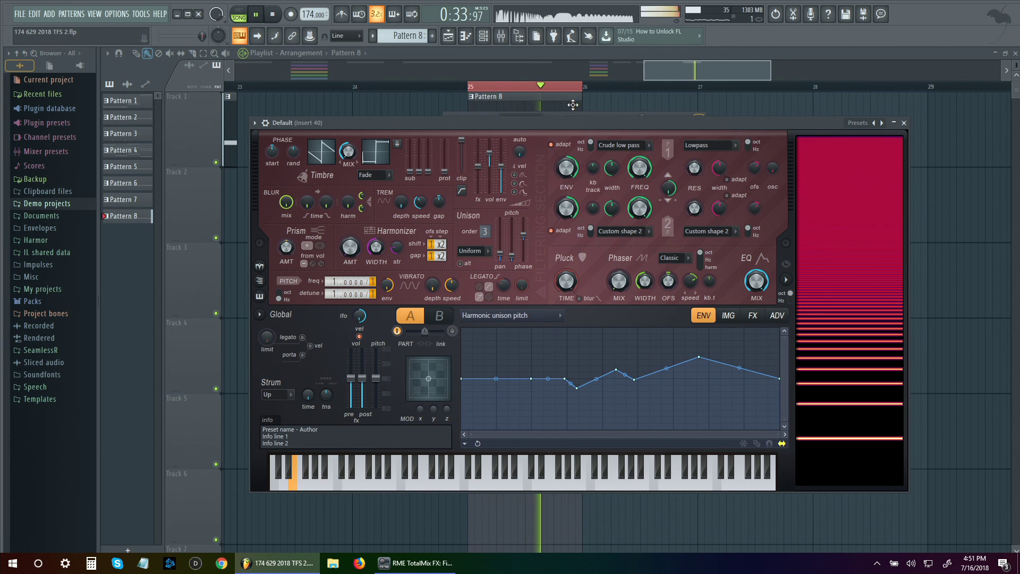
{"action": "key", "text": "space"}
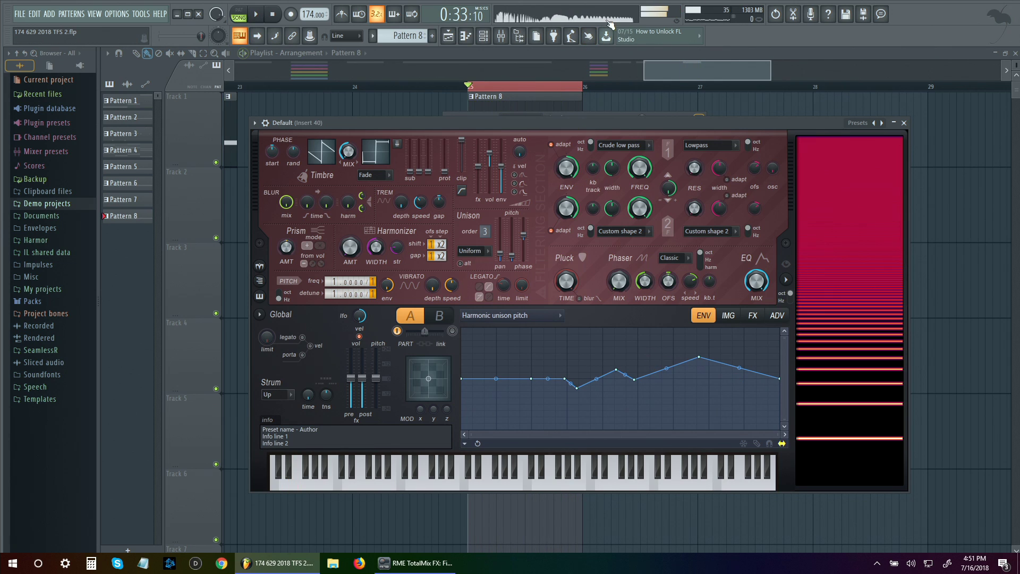
- Bend the segment rising to the last peak to about 18.9% tension and place that peak just past the middle one, auditioning the loop
{"action": "mouse_move", "coordinate": [699, 357]}
{"action": "left_mouse_down"}
{"action": "mouse_move", "coordinate": [754, 351]}
{"action": "mouse_move", "coordinate": [692, 374]}
{"action": "left_mouse_up"}
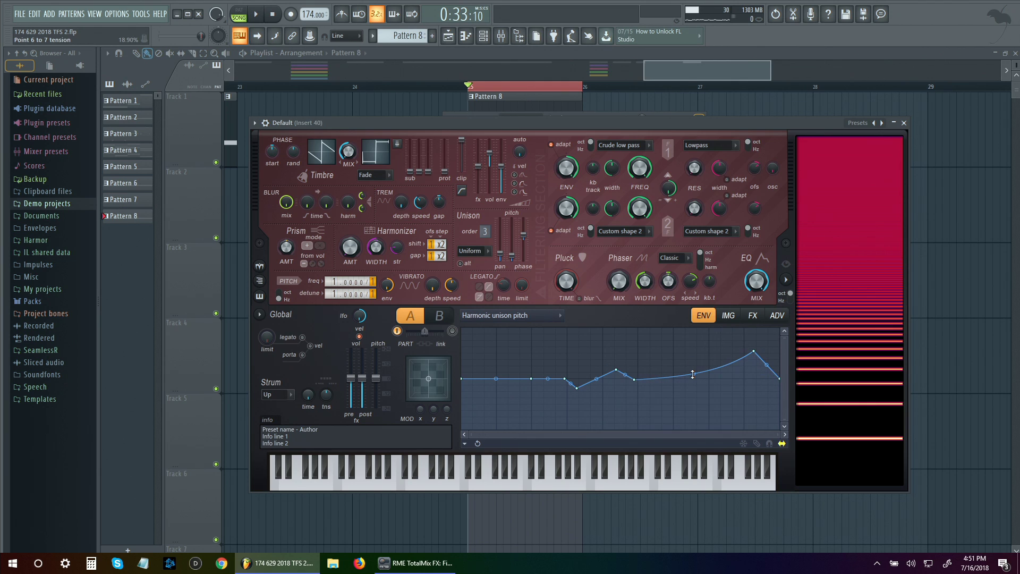
{"action": "key", "text": "space"}
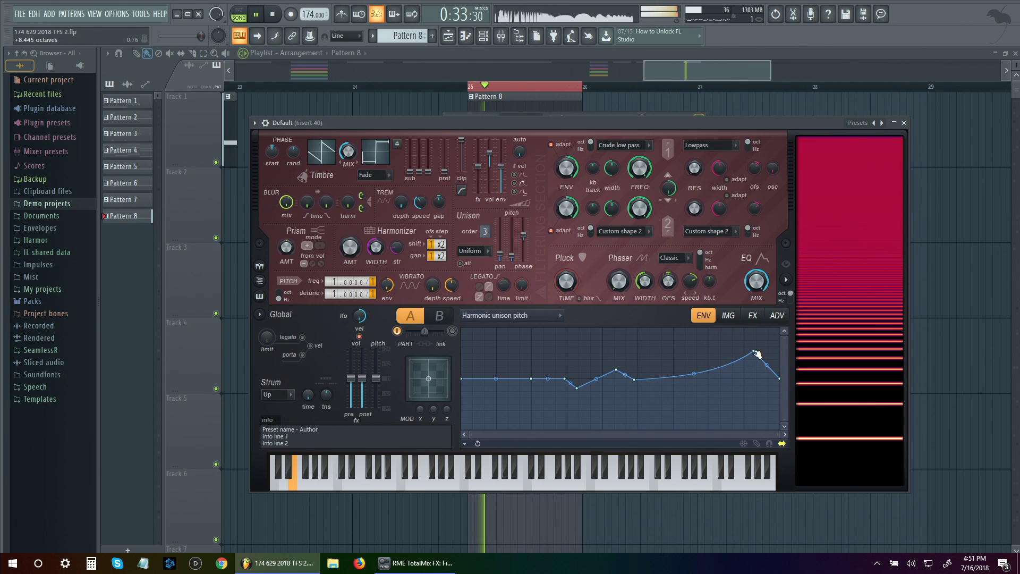
{"action": "left_click_drag", "start_coordinate": [753, 351], "coordinate": [655, 360]}
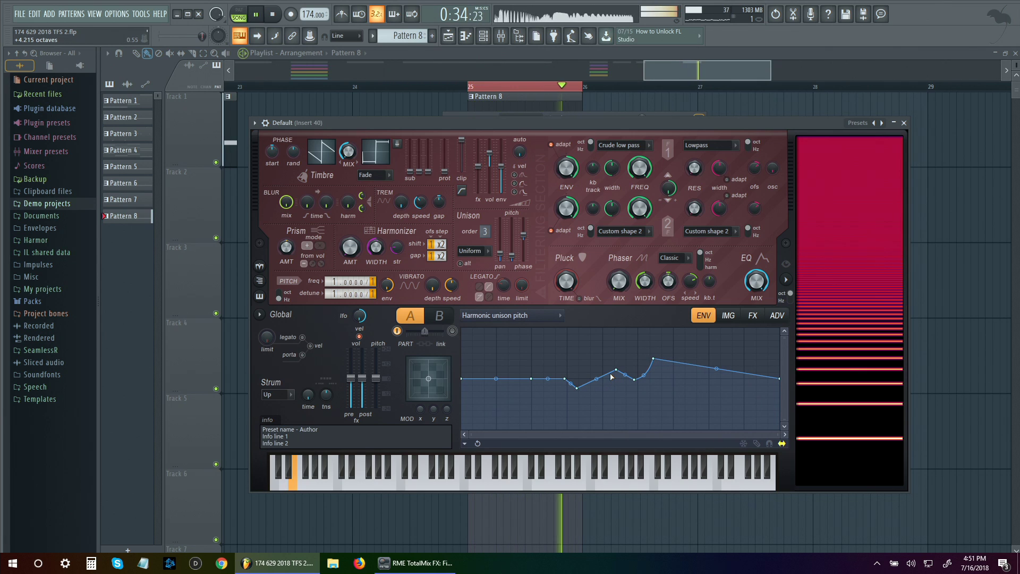
{"action": "key", "text": "space"}
- Raise the middle peak and deepen the dip near 3.2 octaves to about 0.21, removing the neighbouring point, and audition the loop
{"action": "left_click_drag", "start_coordinate": [619, 371], "coordinate": [619, 361]}
{"action": "left_click_drag", "start_coordinate": [576, 388], "coordinate": [577, 365]}
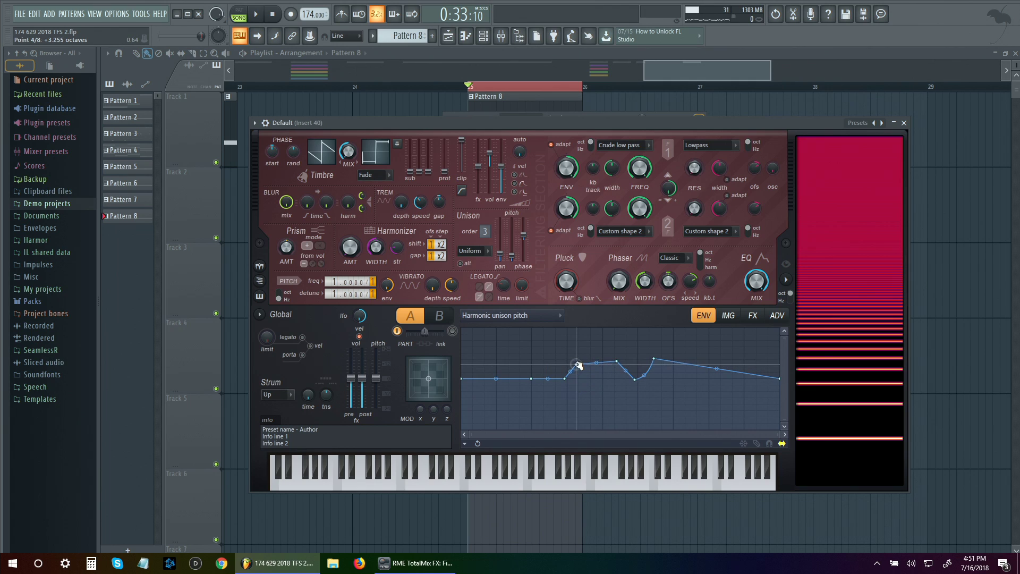
{"action": "right_click", "coordinate": [564, 379]}
{"action": "left_click", "coordinate": [575, 357]}
{"action": "right_click", "coordinate": [577, 365]}
{"action": "left_click_drag", "start_coordinate": [577, 366], "coordinate": [576, 409]}
{"action": "key", "text": "space"}
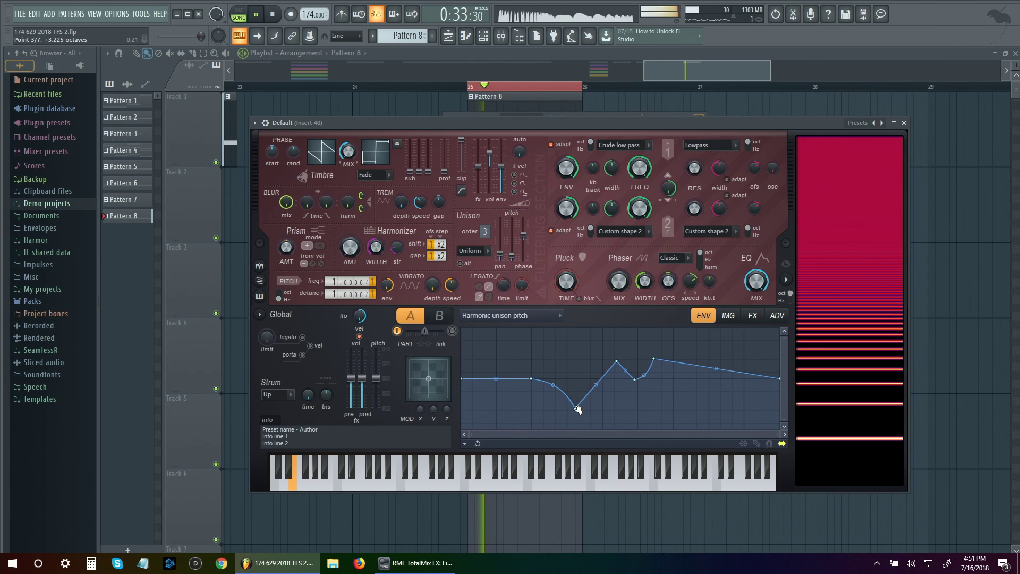
{"action": "key", "text": "space"}
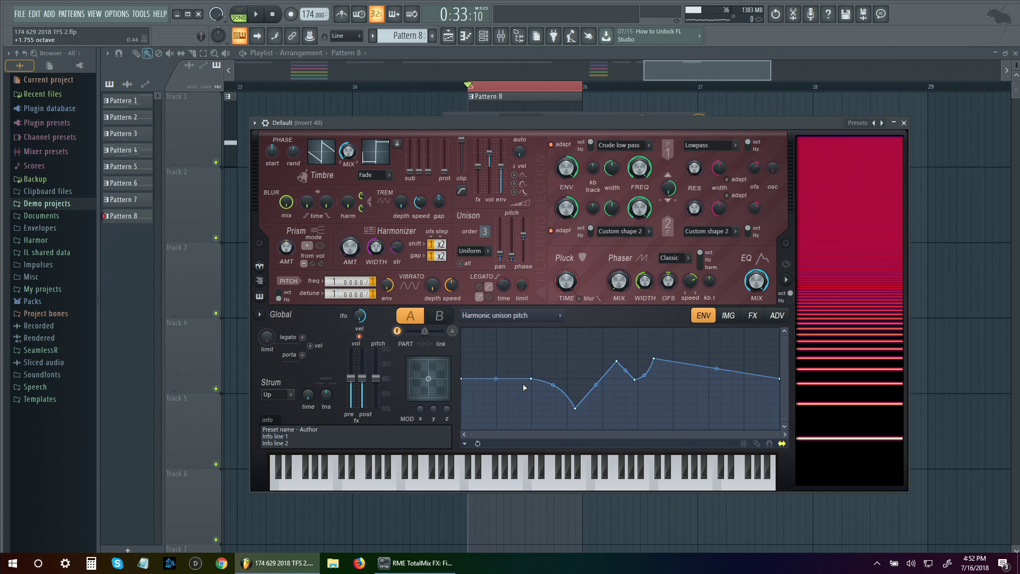
- Shape a flat low trough at about 0.22 ahead of the middle peak, raise that peak, and audition the loop
{"action": "right_click", "coordinate": [503, 408]}
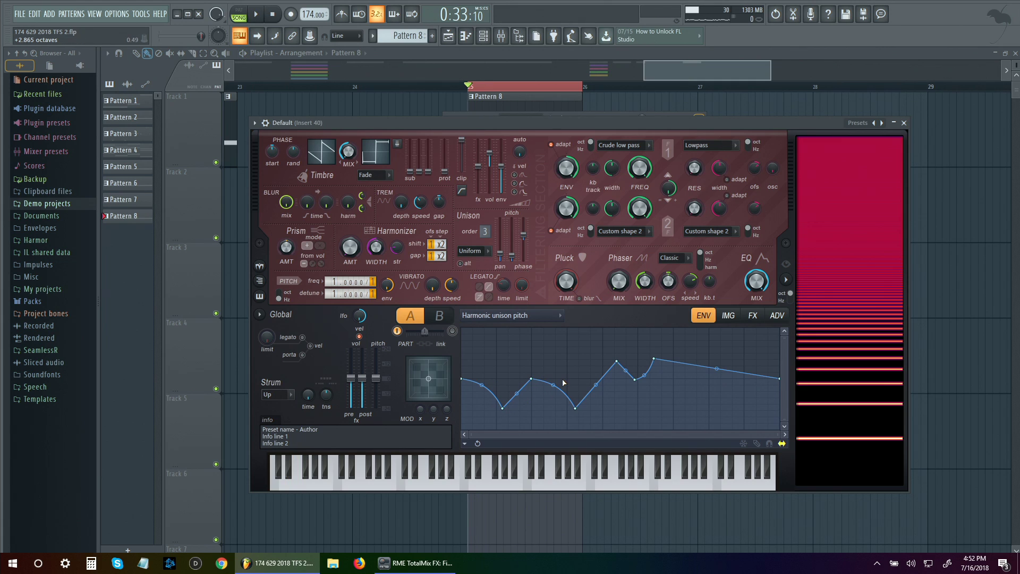
{"action": "key", "text": "space"}
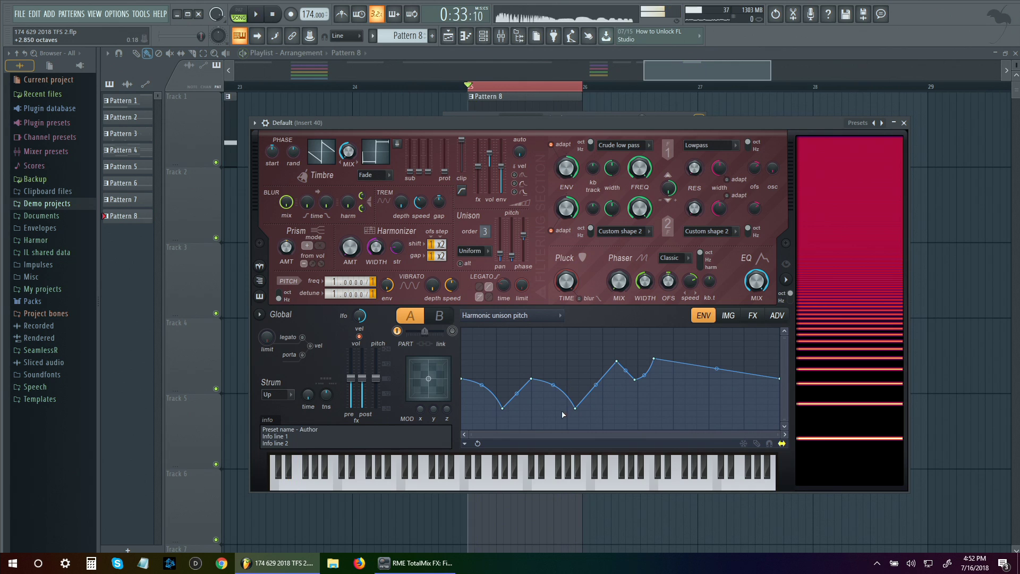
{"action": "left_click_drag", "start_coordinate": [531, 378], "coordinate": [531, 407]}
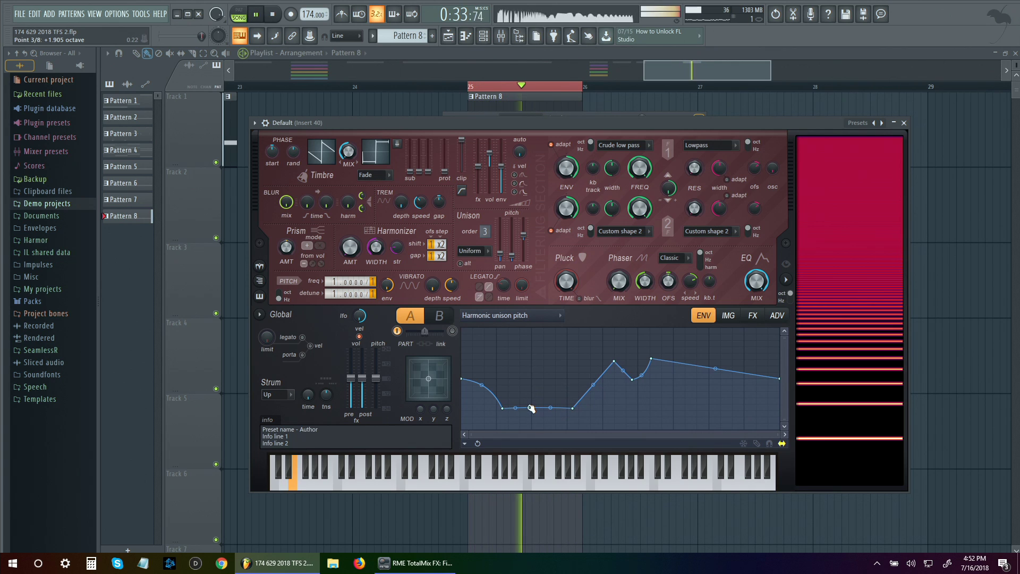
{"action": "left_click_drag", "start_coordinate": [619, 365], "coordinate": [617, 342]}
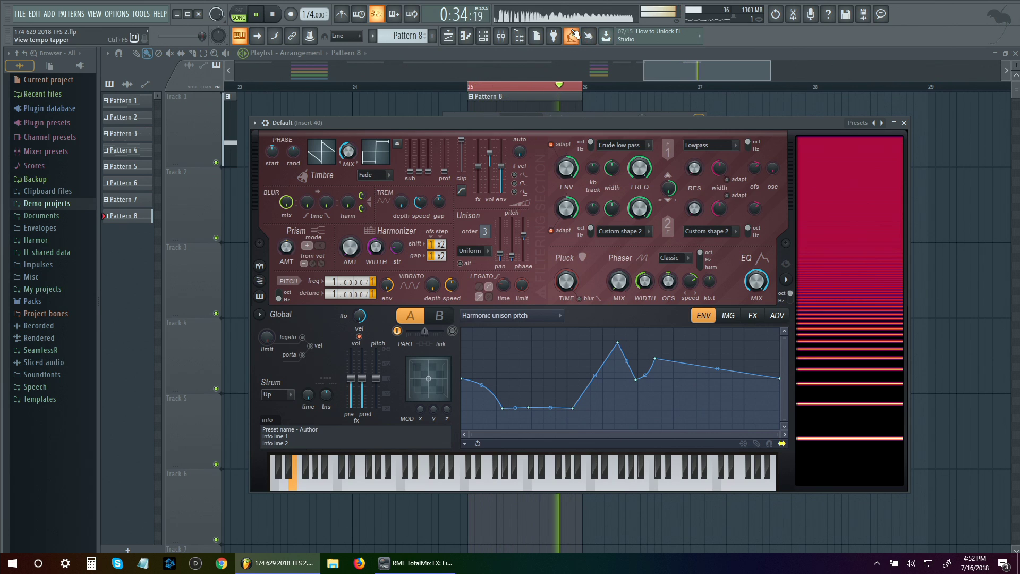
{"action": "key", "text": "space"}
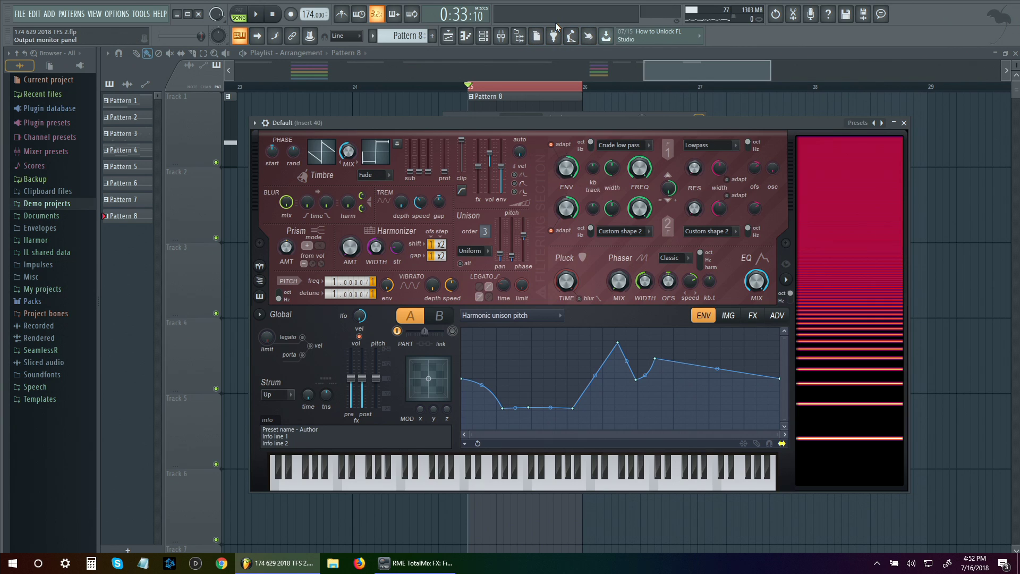
- Try several unison phase settings in the jump ahead range, auditioning the loop
{"action": "left_click_drag", "start_coordinate": [614, 123], "coordinate": [616, 119]}
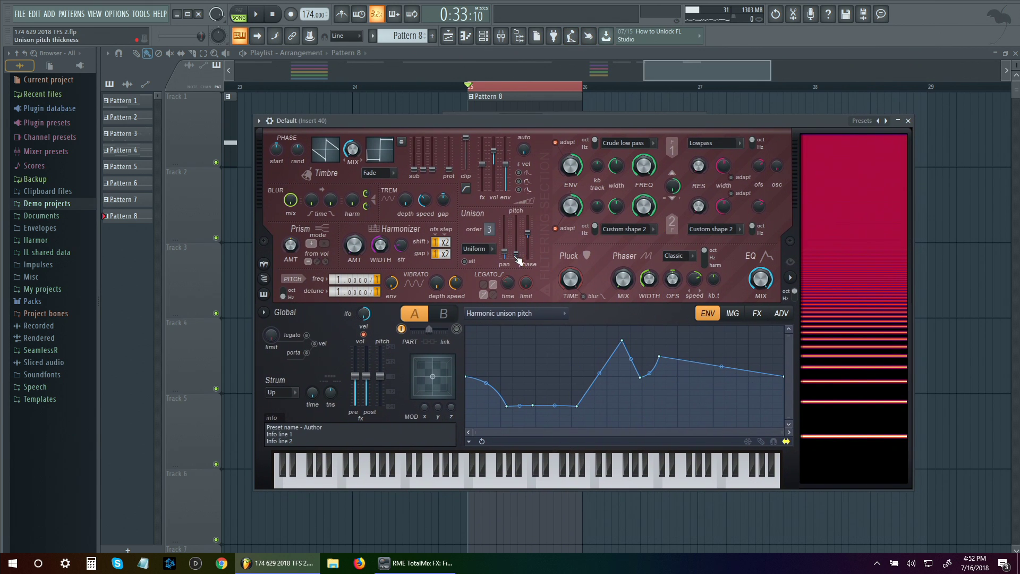
{"action": "key", "text": "space"}
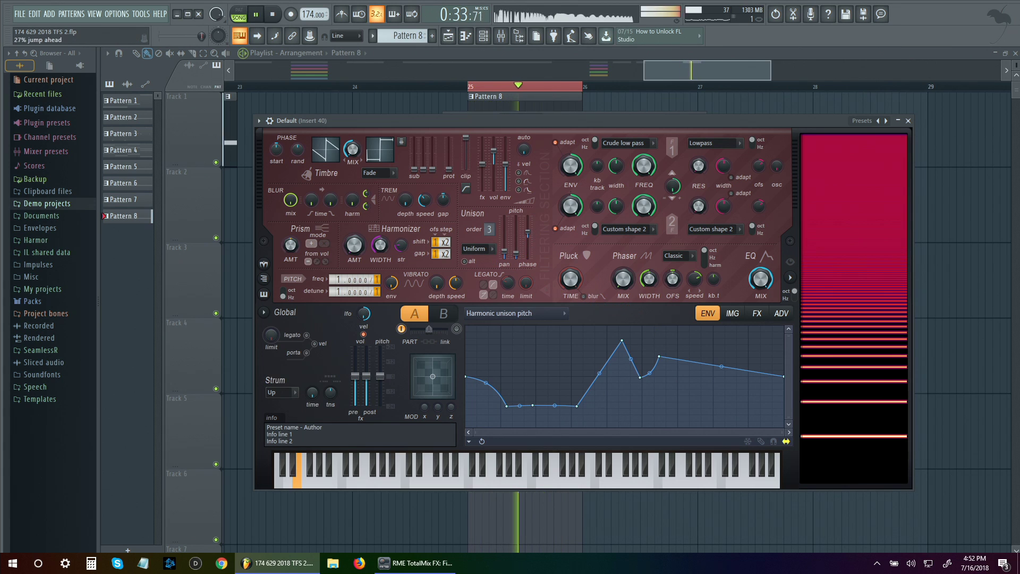
{"action": "key", "text": "space"}
{"action": "left_click", "coordinate": [531, 233]}
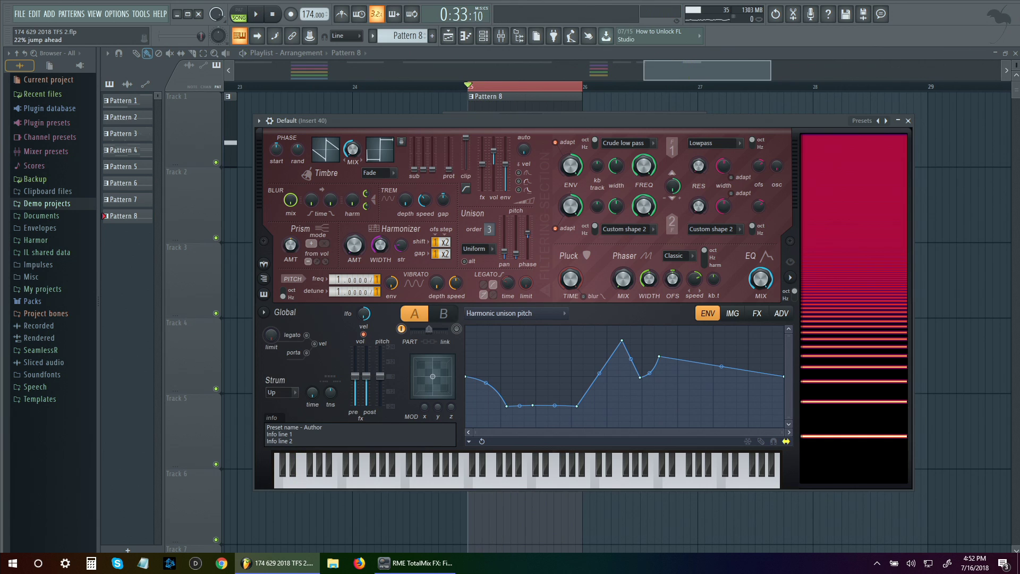
{"action": "mouse_move", "coordinate": [531, 237]}
{"action": "left_mouse_down"}
{"action": "mouse_move", "coordinate": [531, 249]}
{"action": "mouse_move", "coordinate": [528, 219]}
{"action": "mouse_move", "coordinate": [528, 255]}
{"action": "left_mouse_up"}
{"action": "left_click_drag", "start_coordinate": [528, 218], "coordinate": [528, 236]}
{"action": "key", "text": "space"}
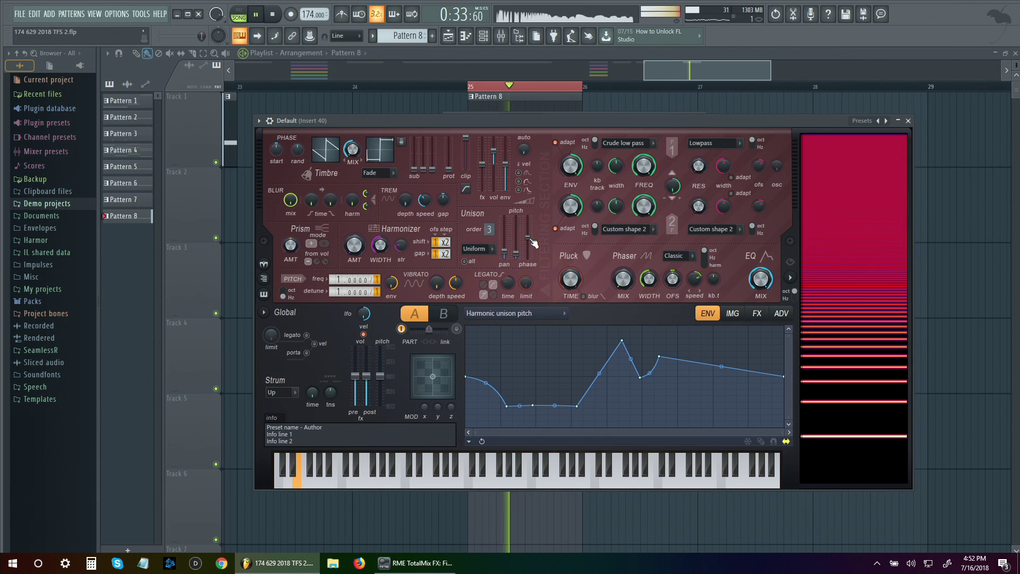
{"action": "key", "text": "space"}
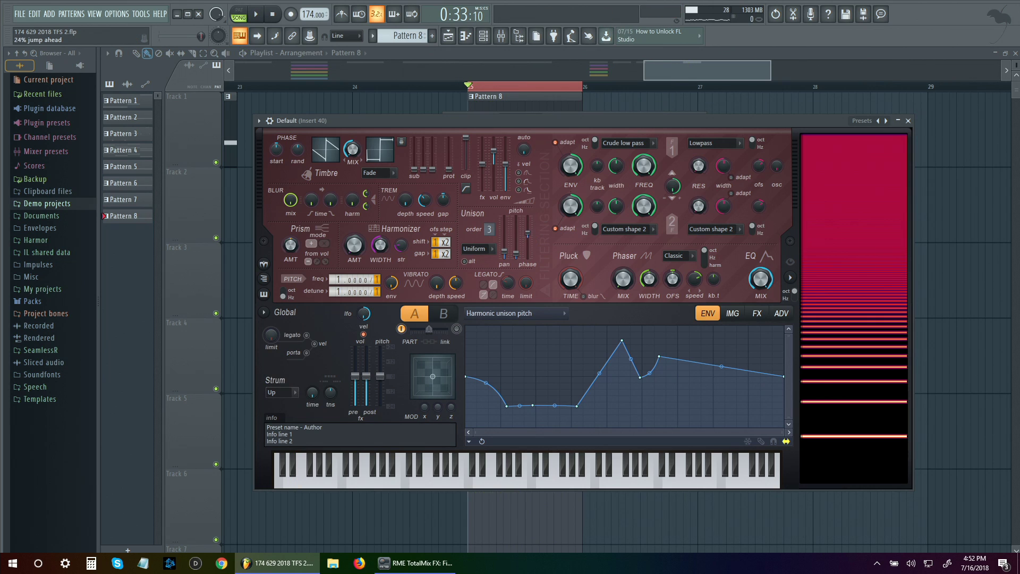
- Lower the unison phase gradually to about 23% equal spread, auditioning the loop between adjustments
{"action": "key", "text": "space"}
{"action": "left_click_drag", "start_coordinate": [530, 234], "coordinate": [530, 238]}
{"action": "key", "text": "space"}
{"action": "key", "text": "space"}
{"action": "mouse_move", "coordinate": [531, 244]}
{"action": "left_mouse_down"}
{"action": "mouse_move", "coordinate": [532, 260]}
{"action": "mouse_move", "coordinate": [532, 247]}
{"action": "left_mouse_up"}
{"action": "key", "text": "space"}
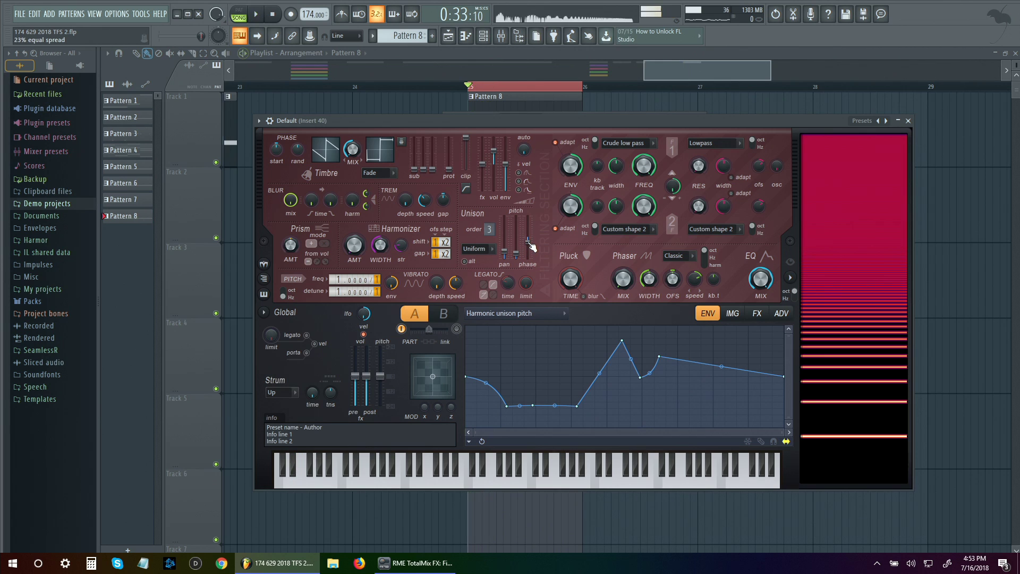
{"action": "left_click_drag", "start_coordinate": [528, 241], "coordinate": [532, 247]}
- Try the Classic unison distribution while playing the loop, and return the distribution to Uniform
{"action": "left_click", "coordinate": [481, 249]}
{"action": "left_click", "coordinate": [484, 253]}
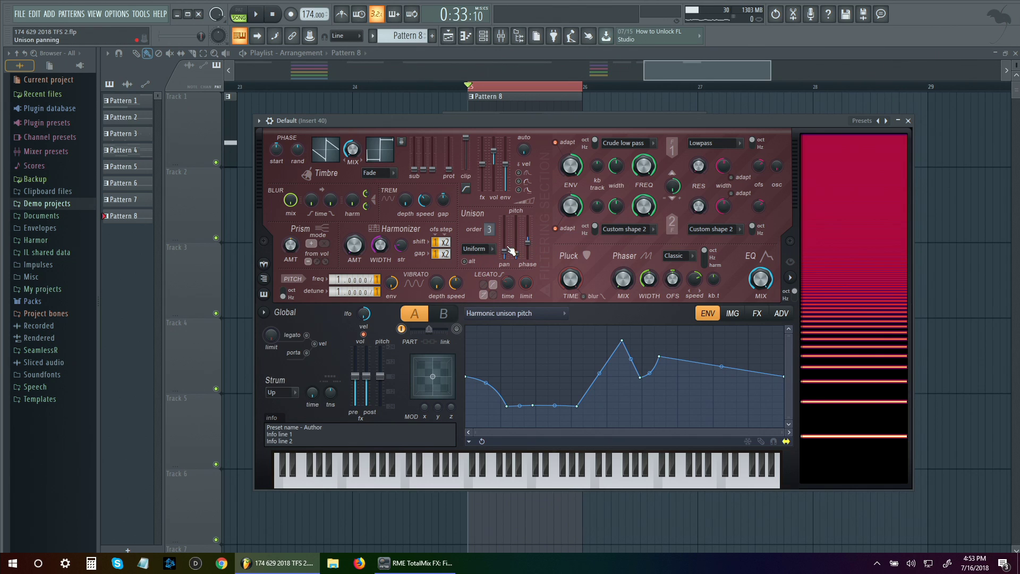
{"action": "left_click", "coordinate": [482, 249]}
{"action": "left_click", "coordinate": [482, 260]}
{"action": "key", "text": "space"}
{"action": "left_click", "coordinate": [486, 249]}
{"action": "left_click", "coordinate": [484, 279]}
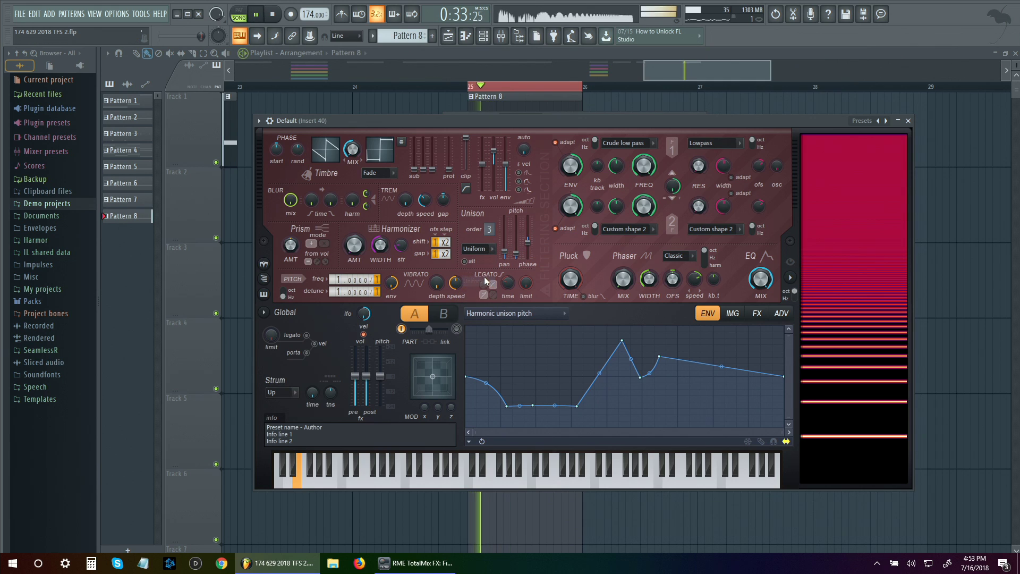
{"action": "key", "text": "space"}
- Lower the unison phase slightly further and audition the loop
{"action": "left_click_drag", "start_coordinate": [527, 243], "coordinate": [521, 254]}
{"action": "key", "text": "space"}
{"action": "key", "text": "space"}
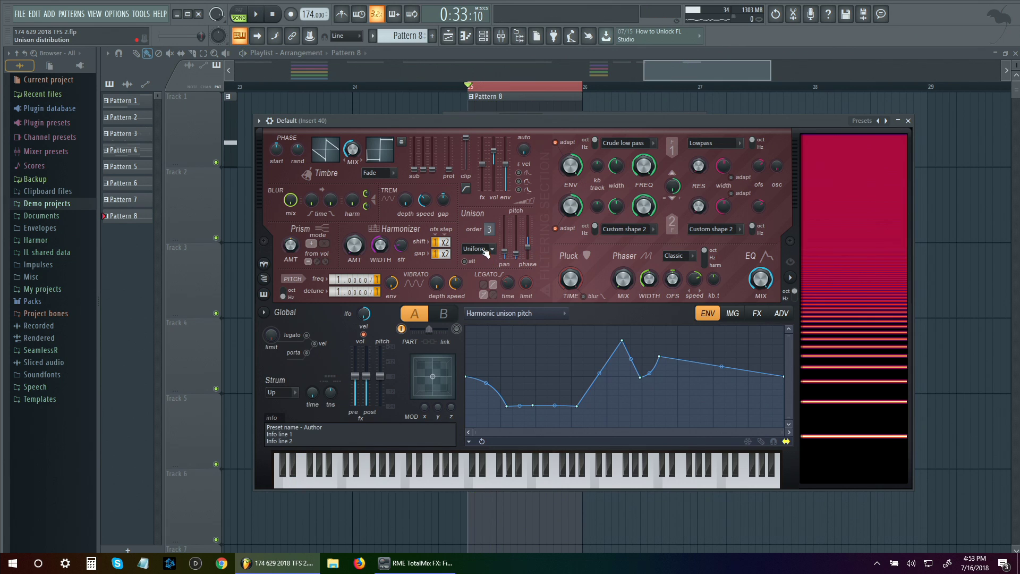
{"action": "key", "text": "space"}
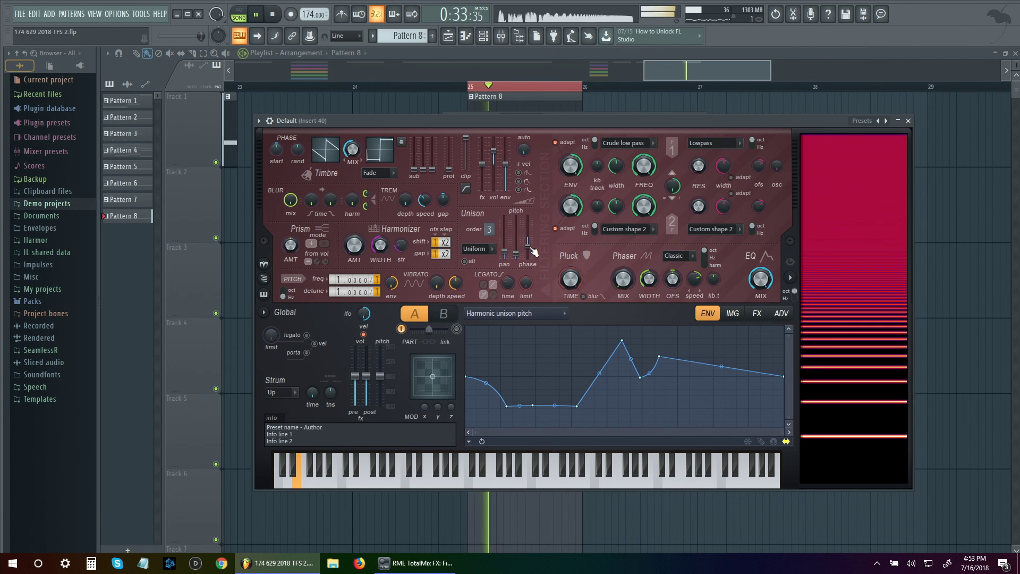
- Raise the unison phase back above its centre into the jump ahead range and audition the loop
{"action": "left_click_drag", "start_coordinate": [528, 244], "coordinate": [528, 233]}
{"action": "key", "text": "space"}
{"action": "key", "text": "space"}
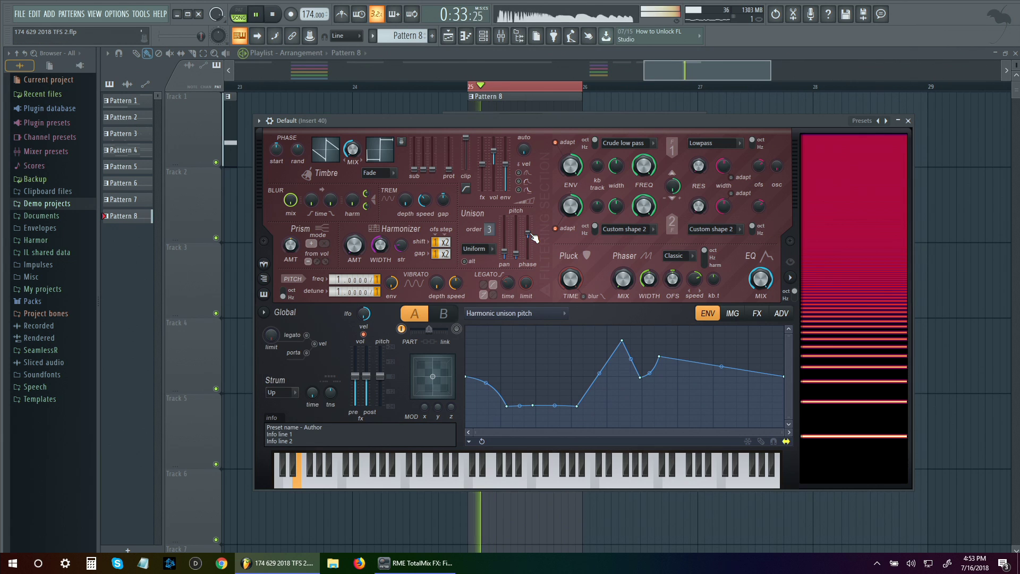
{"action": "key", "text": "space"}
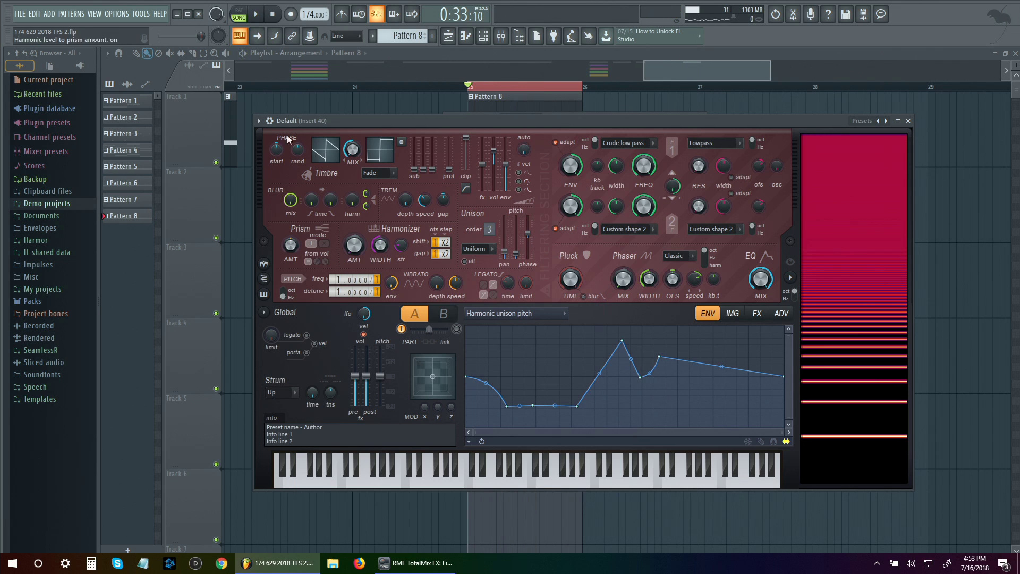
- Reposition the Harmor window slightly lower and examine the available unison distribution types
{"action": "left_click_drag", "start_coordinate": [651, 120], "coordinate": [662, 151]}
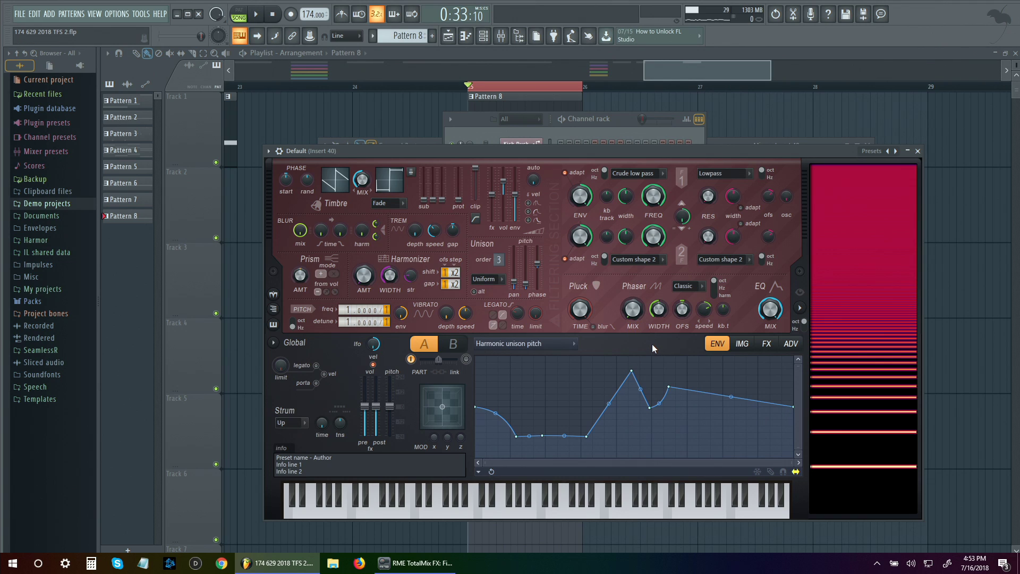
{"action": "left_click", "coordinate": [484, 279]}
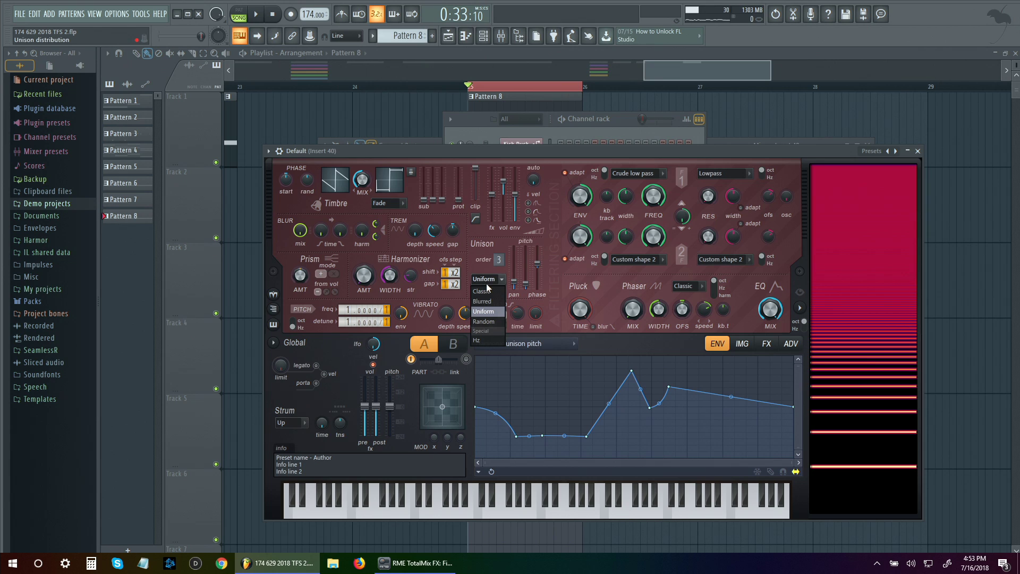
{"action": "left_click", "coordinate": [497, 343]}
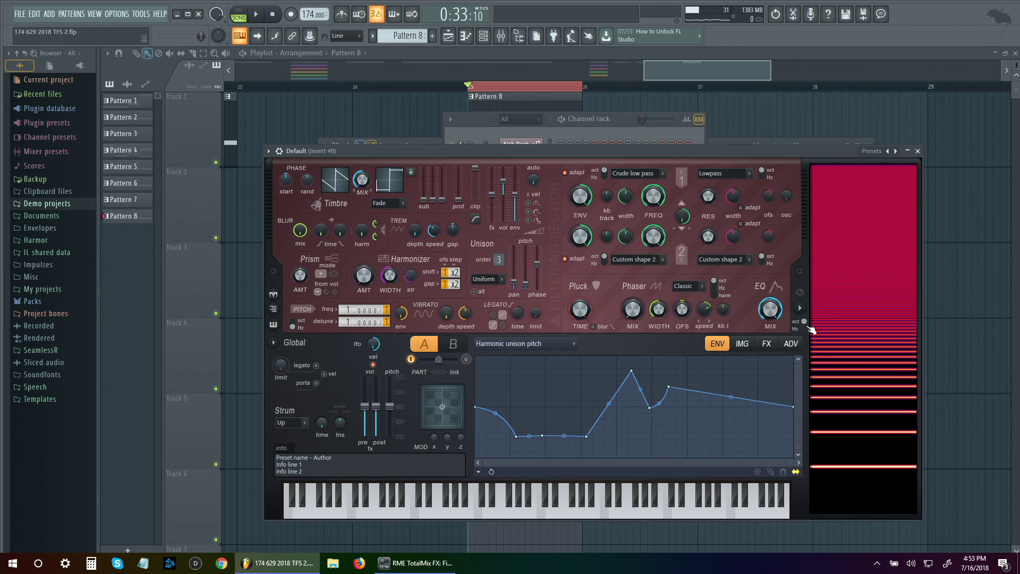
{"action": "left_click", "coordinate": [484, 279]}
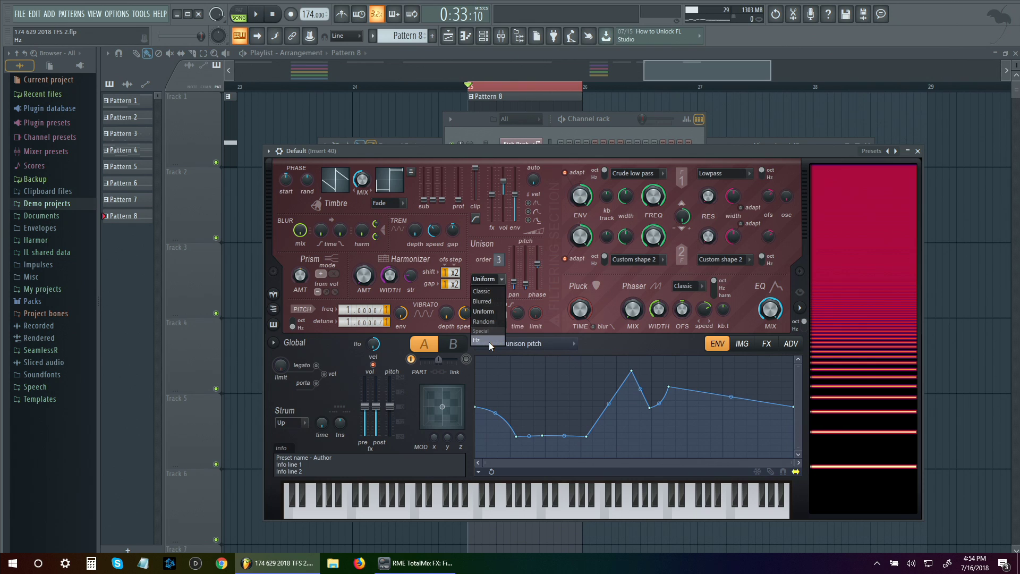
{"action": "left_click", "coordinate": [889, 518]}
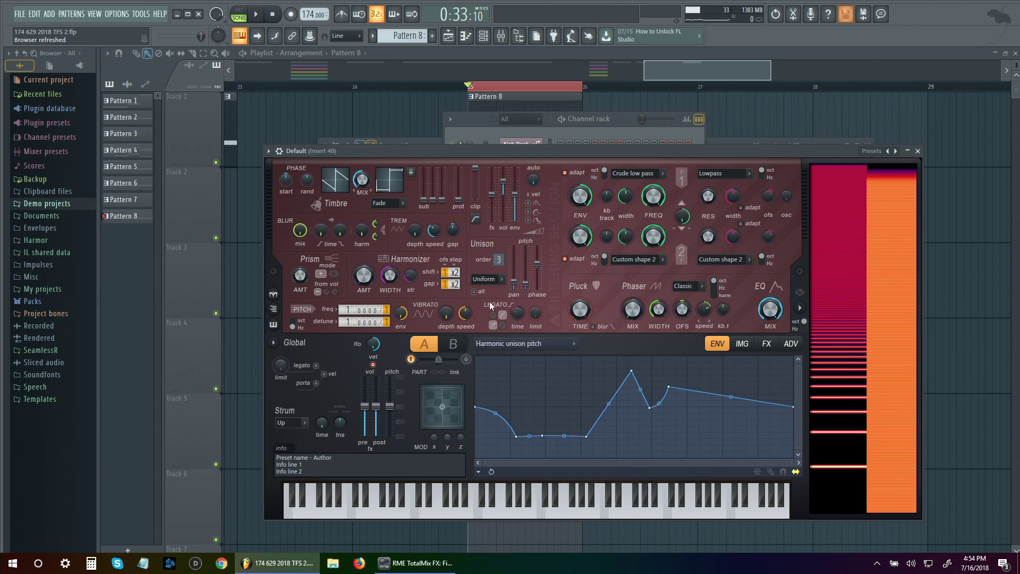
- Try the Hz unison distribution while auditioning the loop, and return the distribution to Uniform
{"action": "left_click", "coordinate": [486, 279]}
{"action": "left_click", "coordinate": [477, 339]}
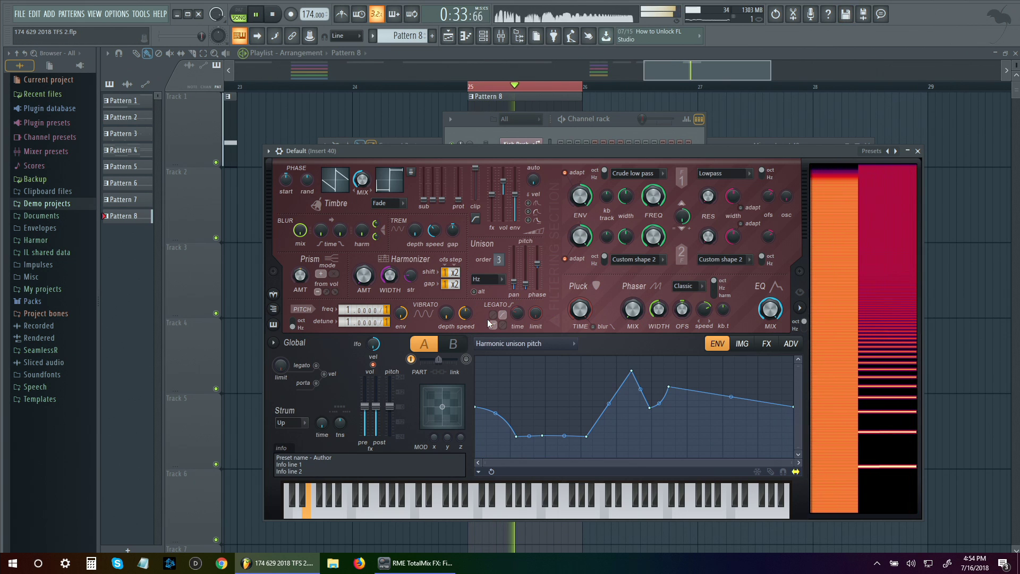
{"action": "key", "text": "space"}
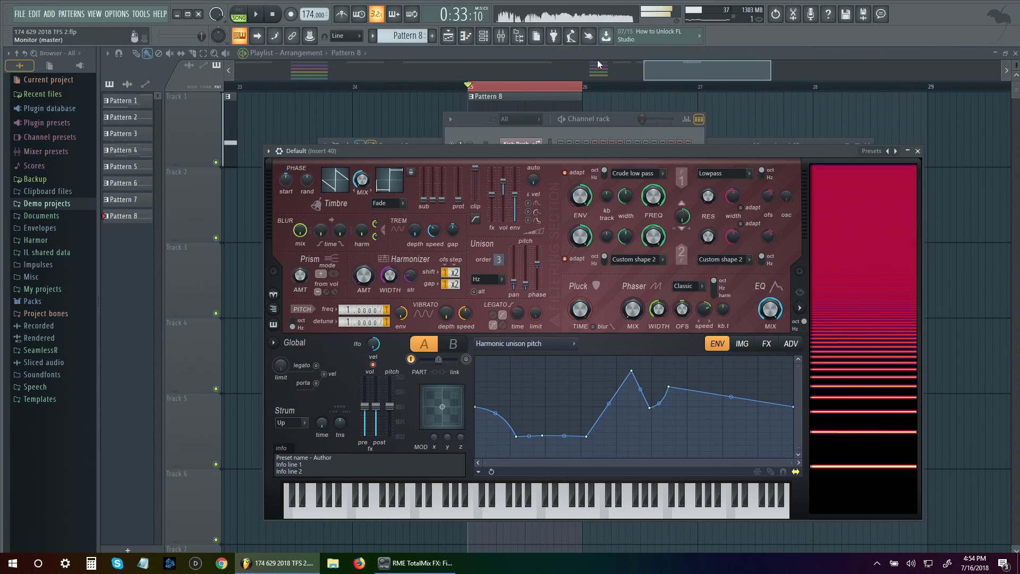
{"action": "key", "text": "space"}
{"action": "key", "text": "space"}
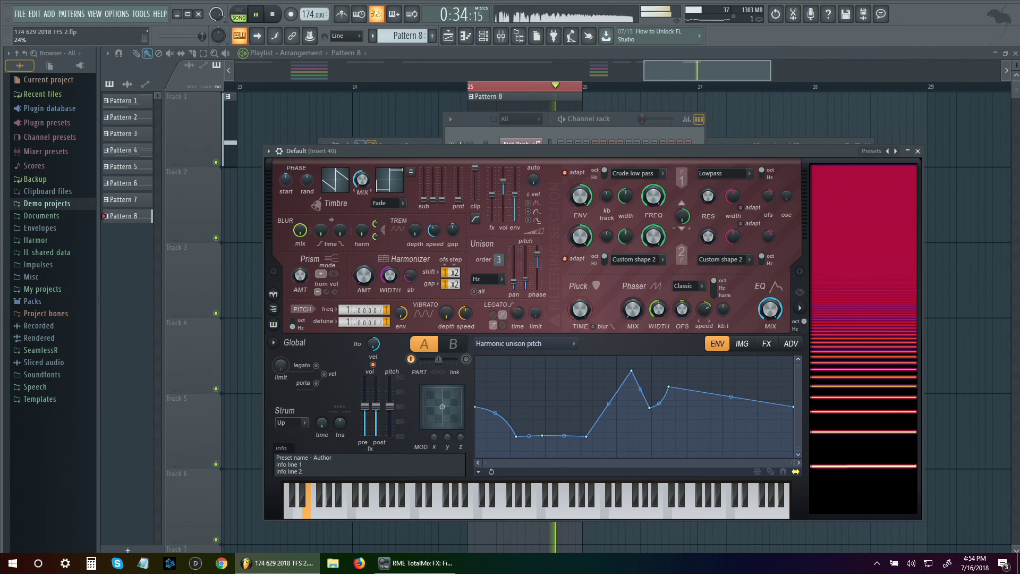
{"action": "left_click_drag", "start_coordinate": [526, 283], "coordinate": [531, 284]}
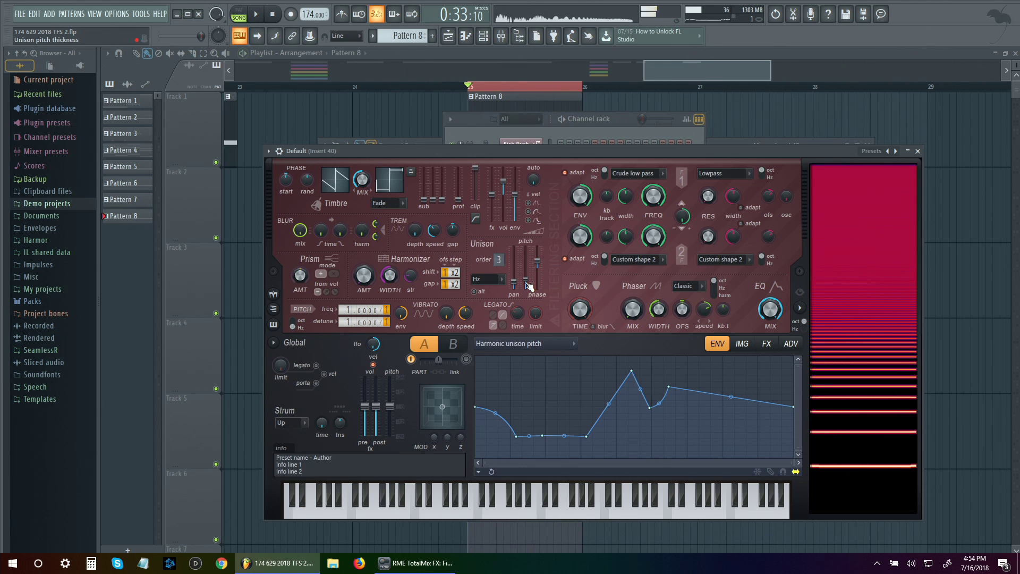
{"action": "left_click", "coordinate": [484, 279]}
{"action": "left_click", "coordinate": [487, 312]}
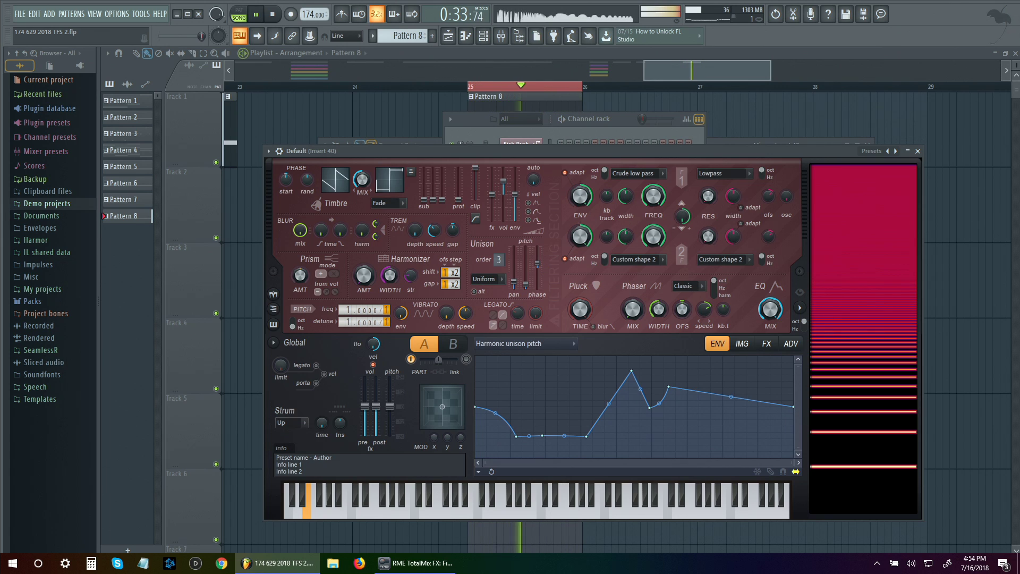
- Turn the unison alternate distribution on and off again, and audition the loop
{"action": "left_click", "coordinate": [480, 292]}
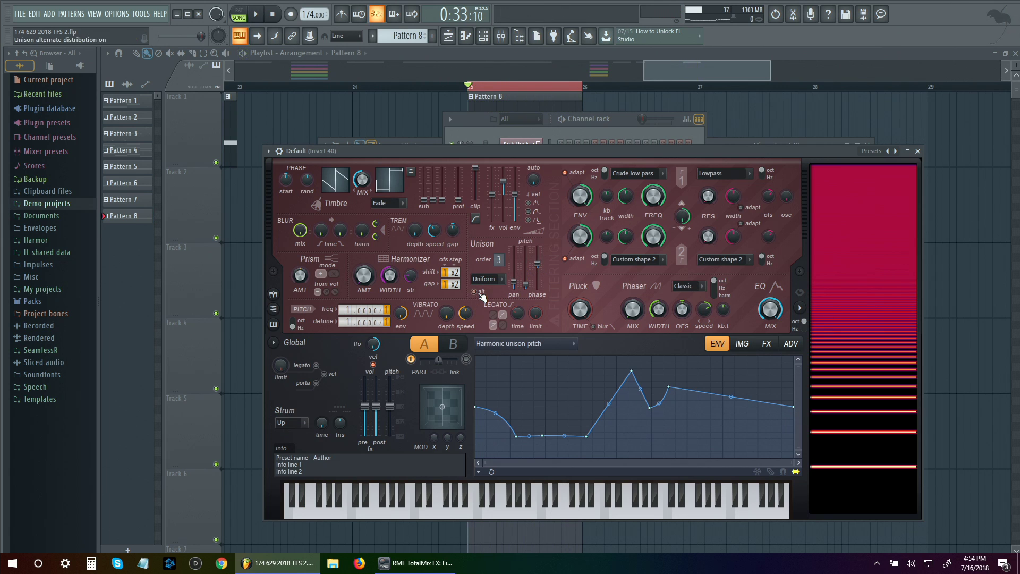
{"action": "left_click", "coordinate": [480, 292]}
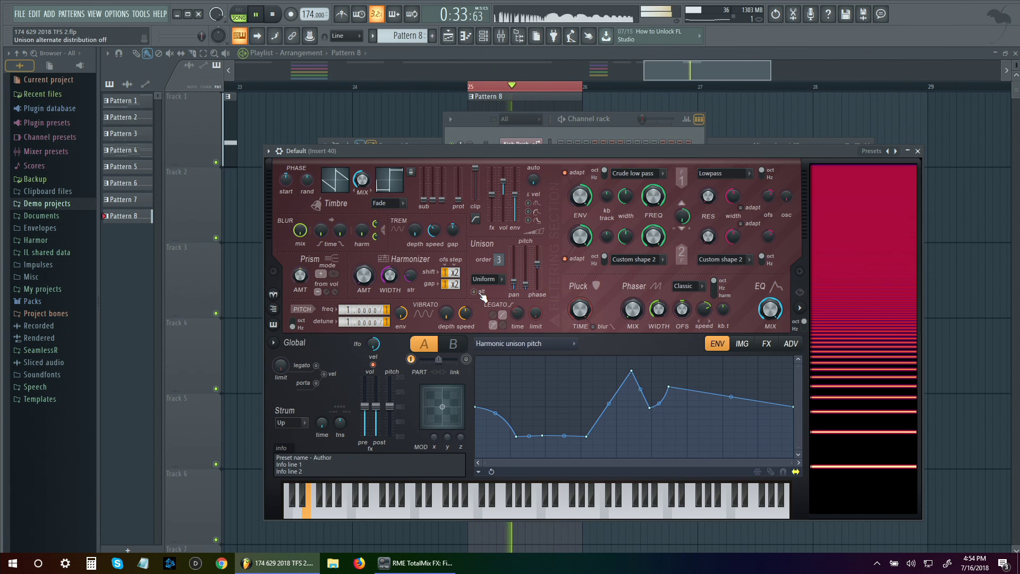
{"action": "key", "text": "space"}
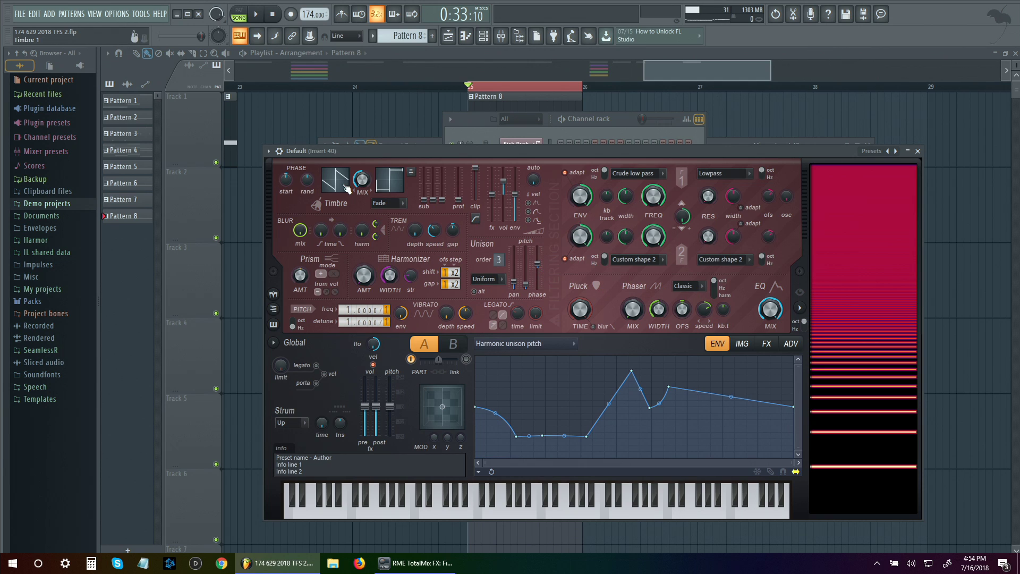
{"action": "key", "text": "space"}
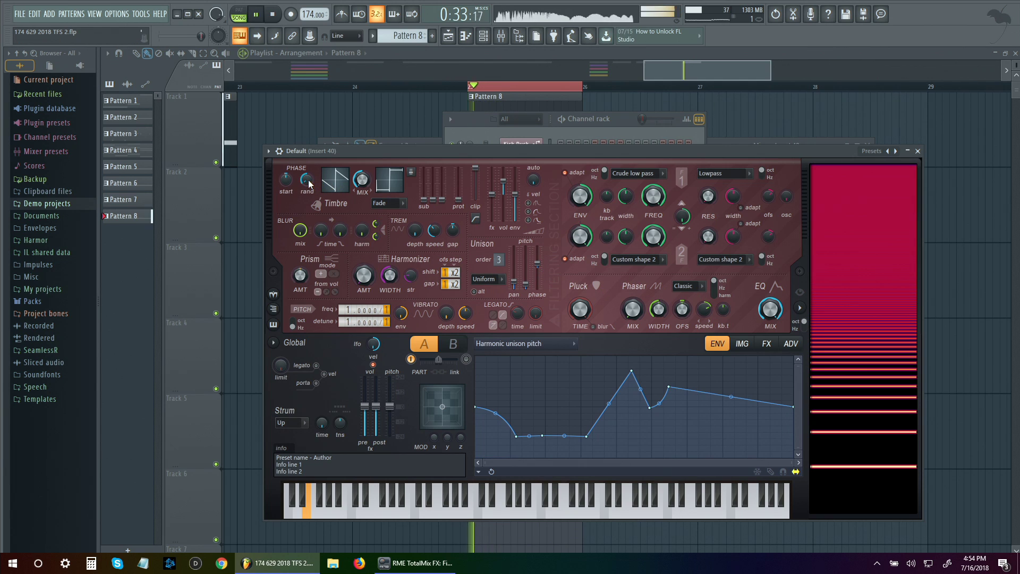
{"action": "key", "text": "space"}
- Raise the distortion amount in the effects section while auditioning the loop, check the distortion type, and return to the envelope editor
{"action": "left_click", "coordinate": [767, 342]}
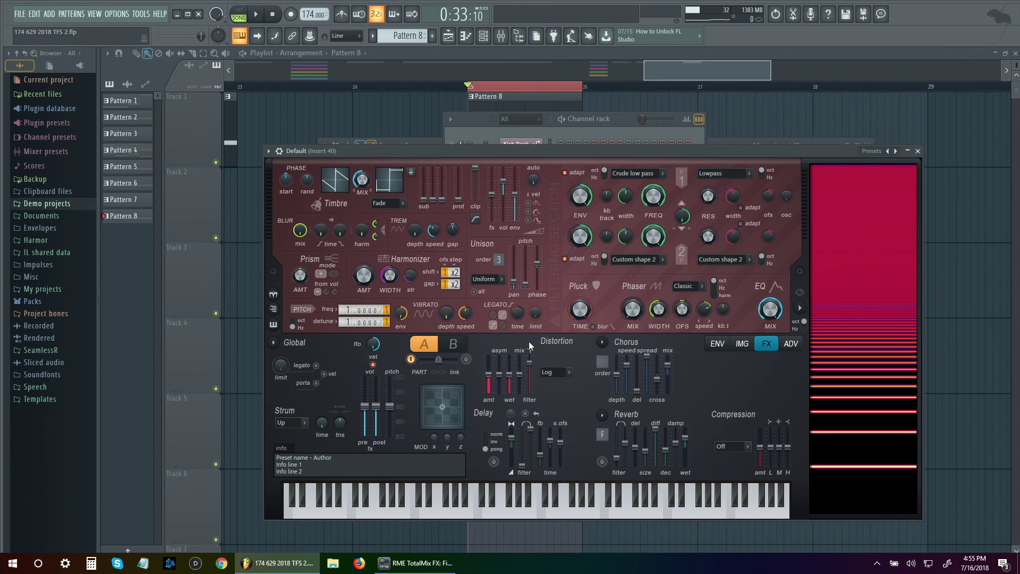
{"action": "key", "text": "space"}
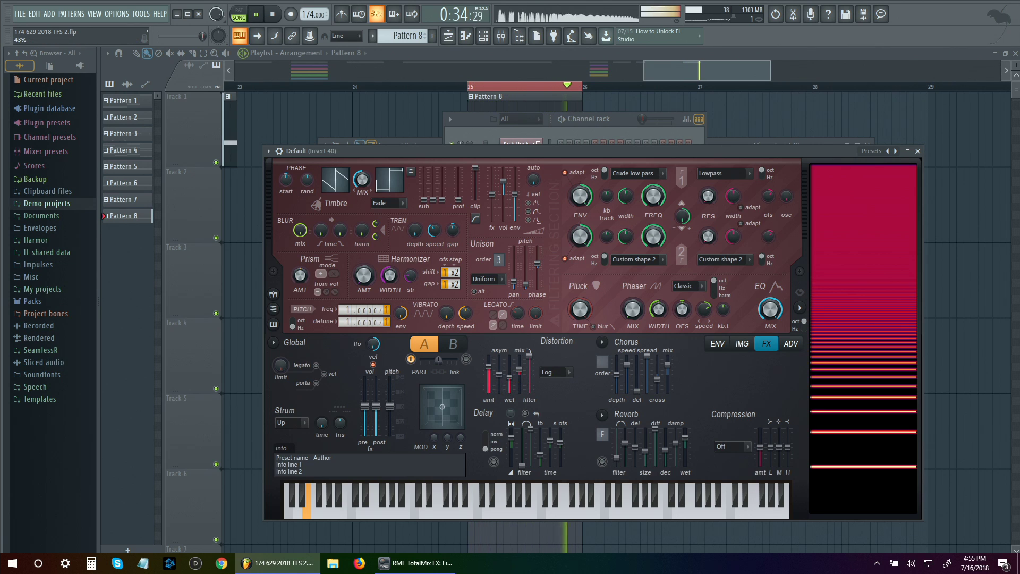
{"action": "key", "text": "space"}
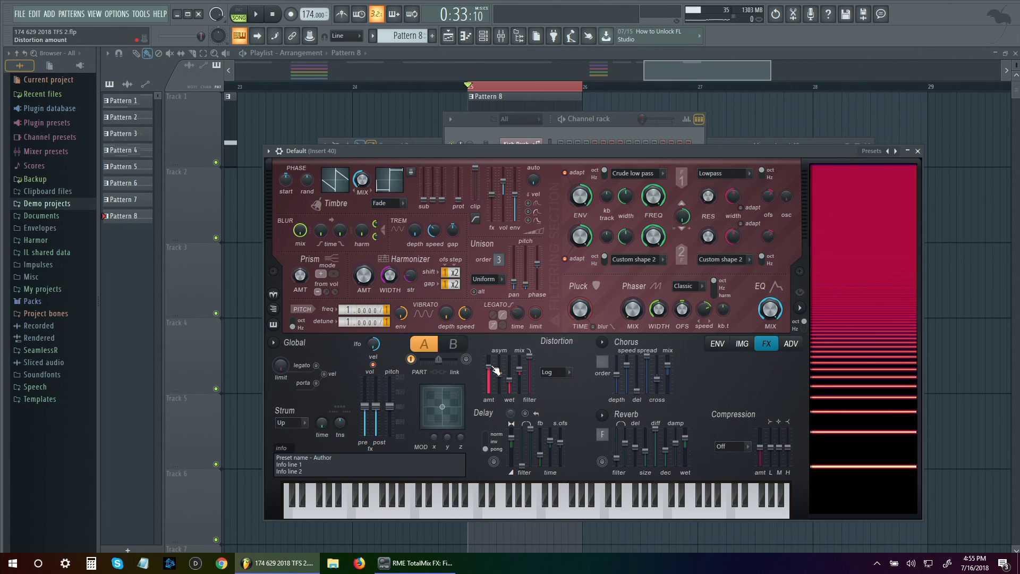
{"action": "left_click", "coordinate": [717, 344]}
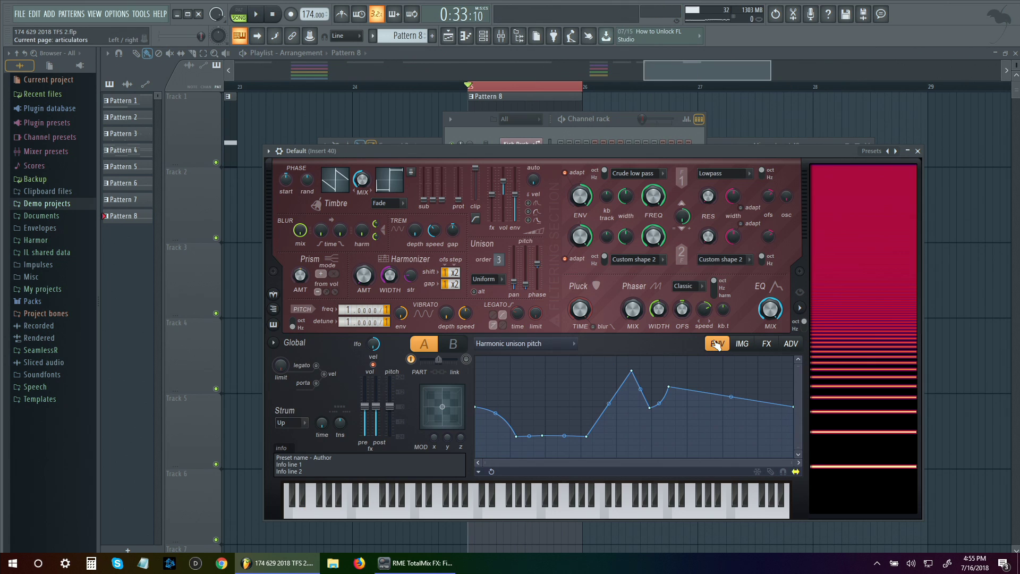
{"action": "left_click", "coordinate": [767, 343]}
{"action": "left_click", "coordinate": [542, 373]}
{"action": "left_click", "coordinate": [546, 384]}
{"action": "left_click", "coordinate": [718, 344]}
- Copy part A and paste it into part B
{"action": "left_click", "coordinate": [273, 342]}
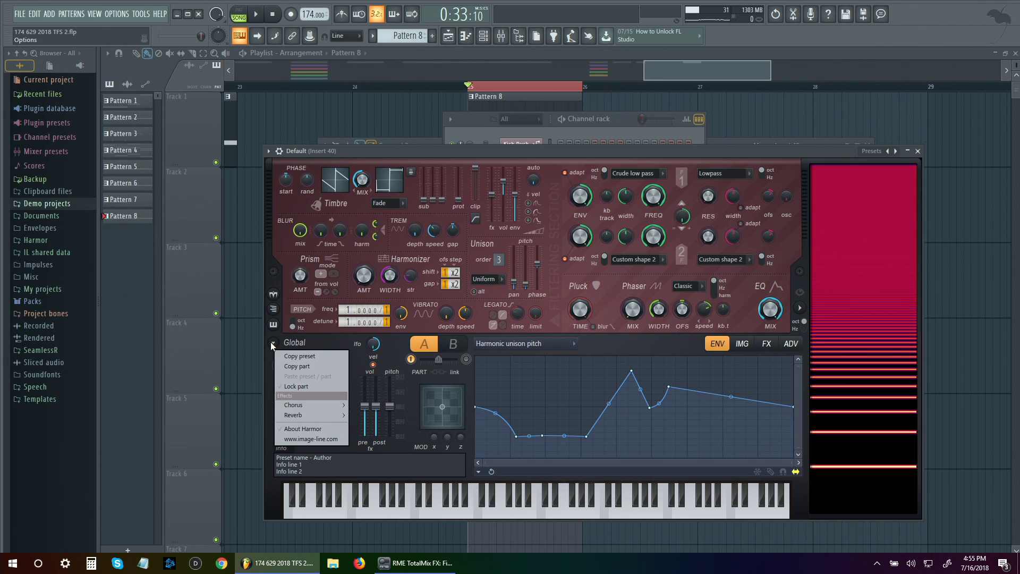
{"action": "left_click", "coordinate": [455, 344]}
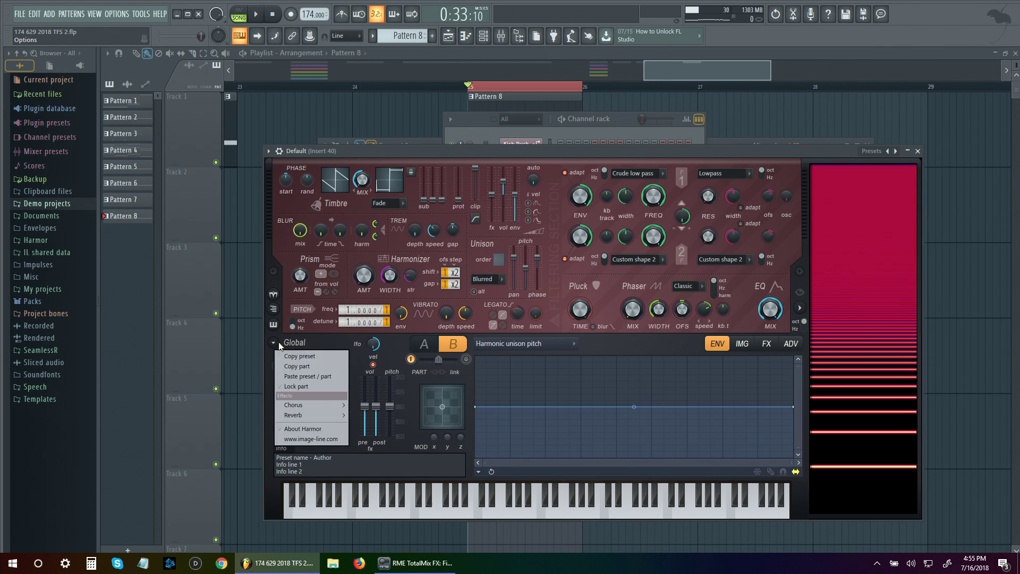
{"action": "left_click", "coordinate": [309, 374]}
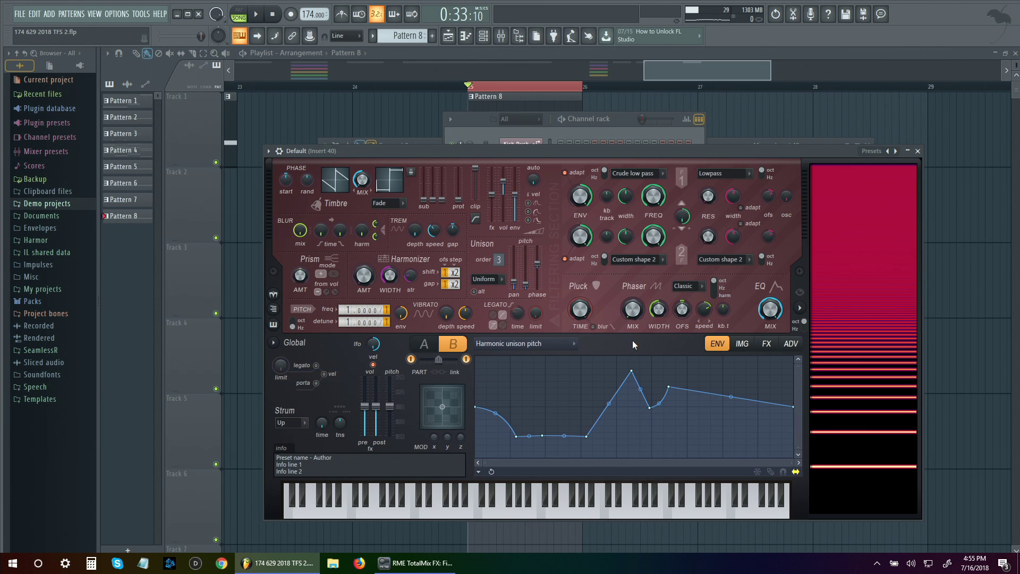
- With parts A and B linked, raise the phaser mix, lower its width and speed, and sweep its offset while auditioning the loop
{"action": "left_click", "coordinate": [426, 343]}
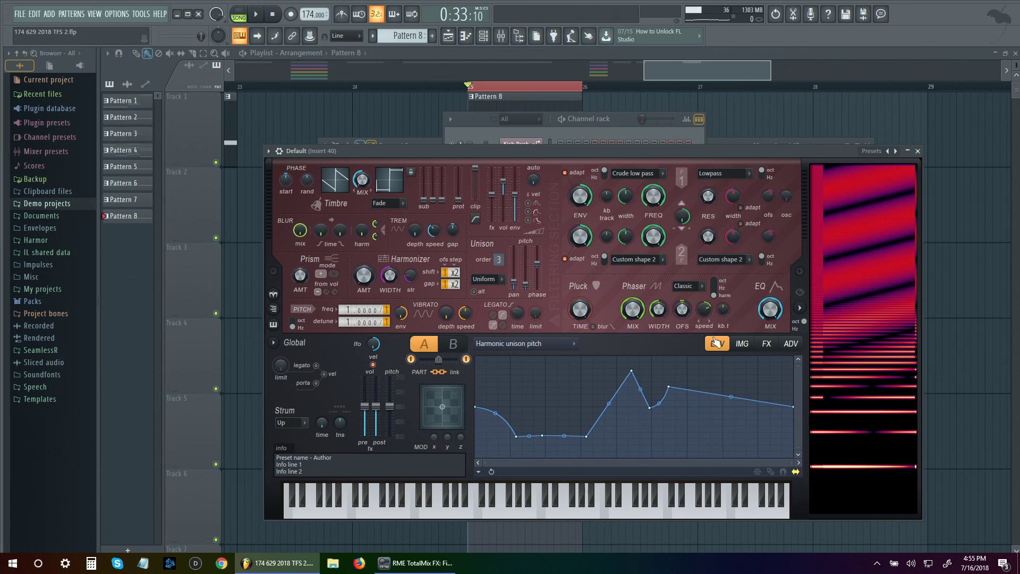
{"action": "left_click", "coordinate": [453, 343]}
{"action": "left_click", "coordinate": [431, 345]}
{"action": "key", "text": "space"}
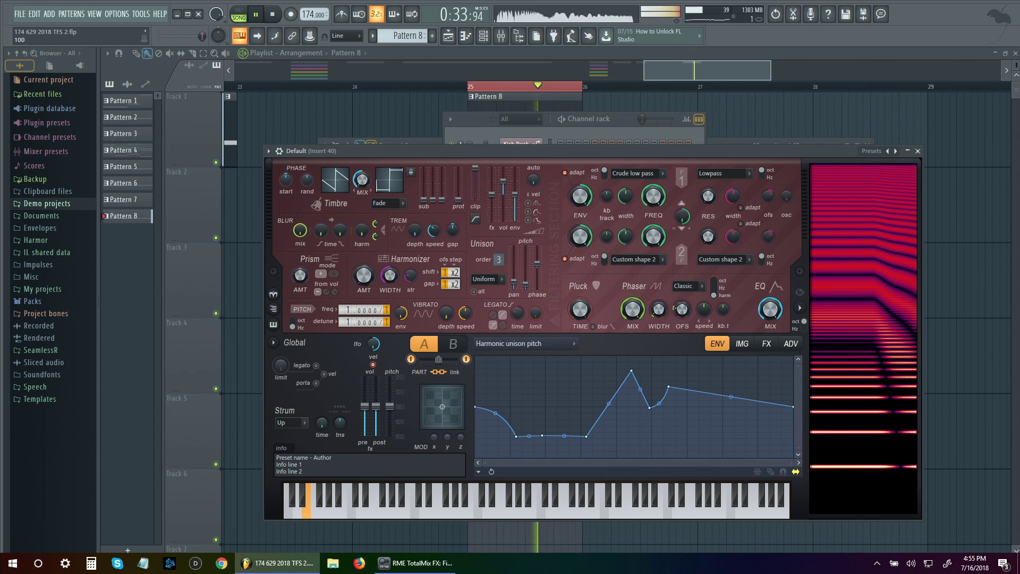
{"action": "left_click_drag", "start_coordinate": [685, 320], "coordinate": [685, 335]}
{"action": "key", "text": "space"}
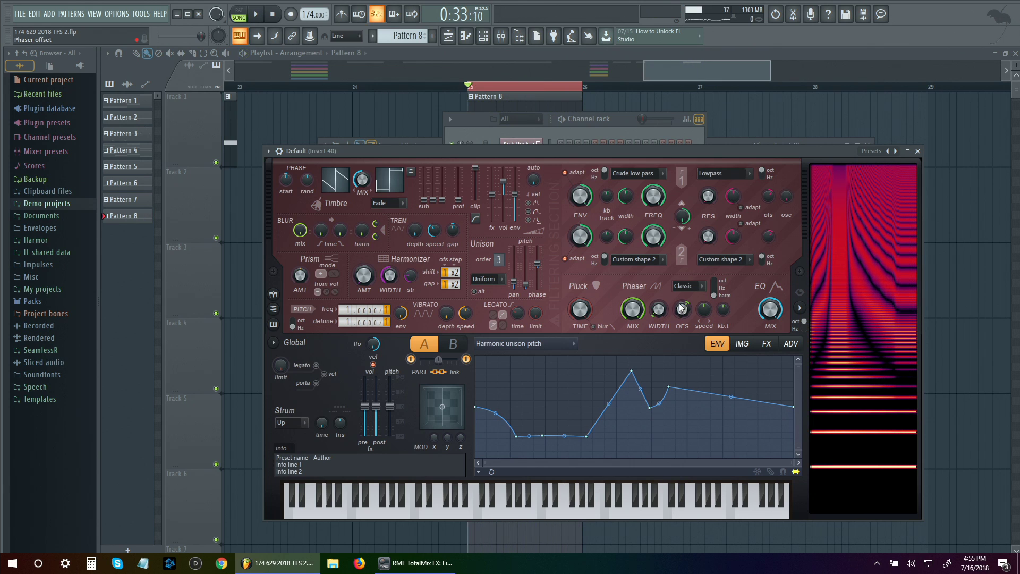
- Review the phaser types and the editor's articulation and shaping targets, and show the Local EQ shape for part A
{"action": "left_click", "coordinate": [687, 287]}
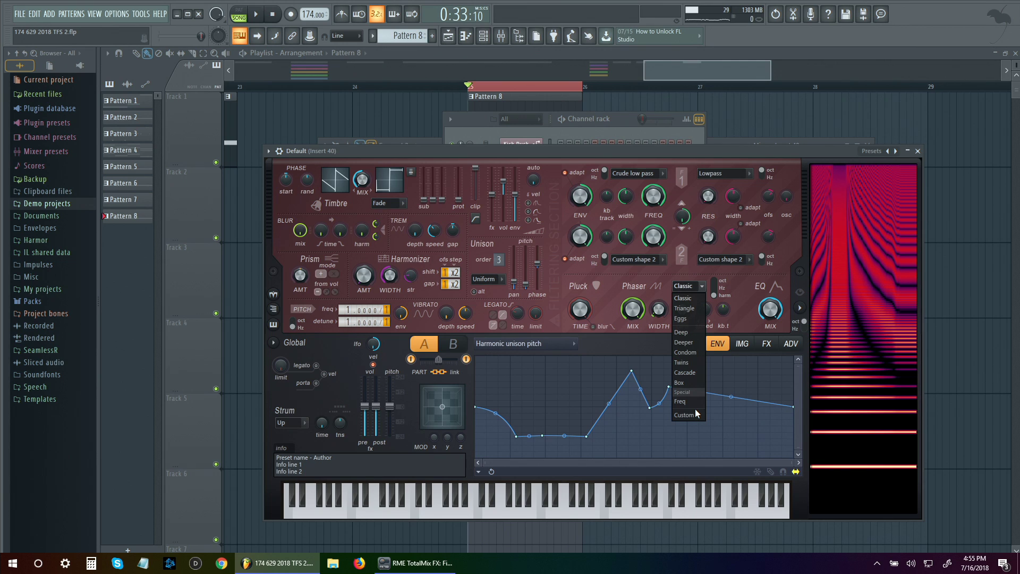
{"action": "left_click", "coordinate": [685, 372]}
{"action": "left_click", "coordinate": [552, 344]}
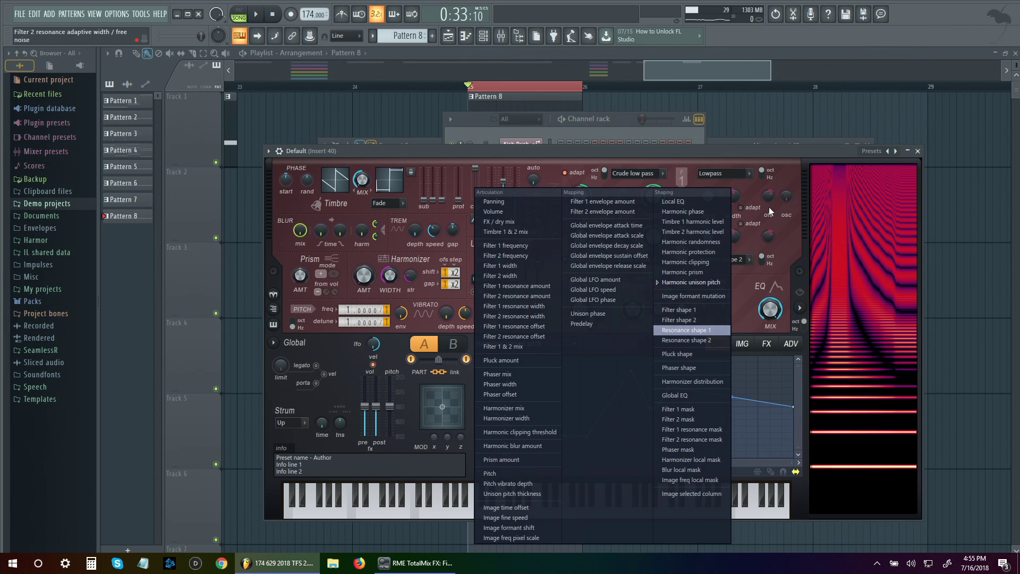
{"action": "left_click", "coordinate": [781, 167]}
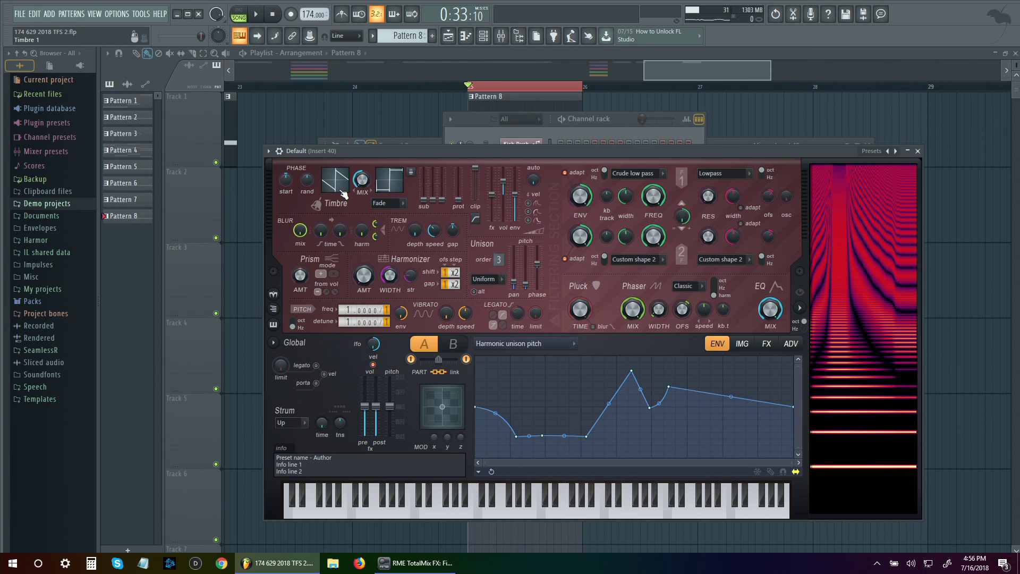
{"action": "left_click", "coordinate": [573, 343]}
{"action": "left_click", "coordinate": [680, 203]}
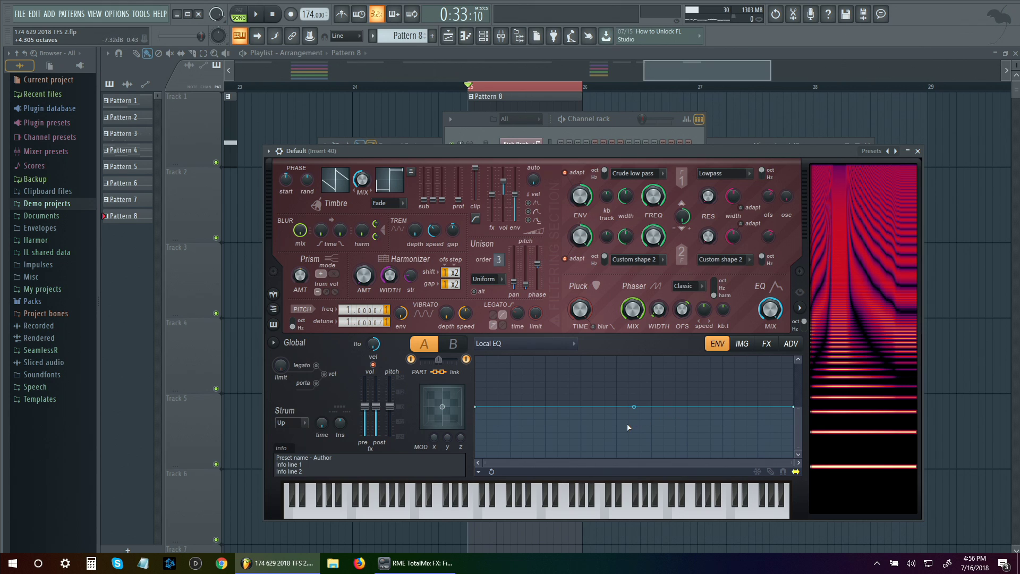
- Create an automation clip for part B's phaser width
{"action": "left_click", "coordinate": [453, 344]}
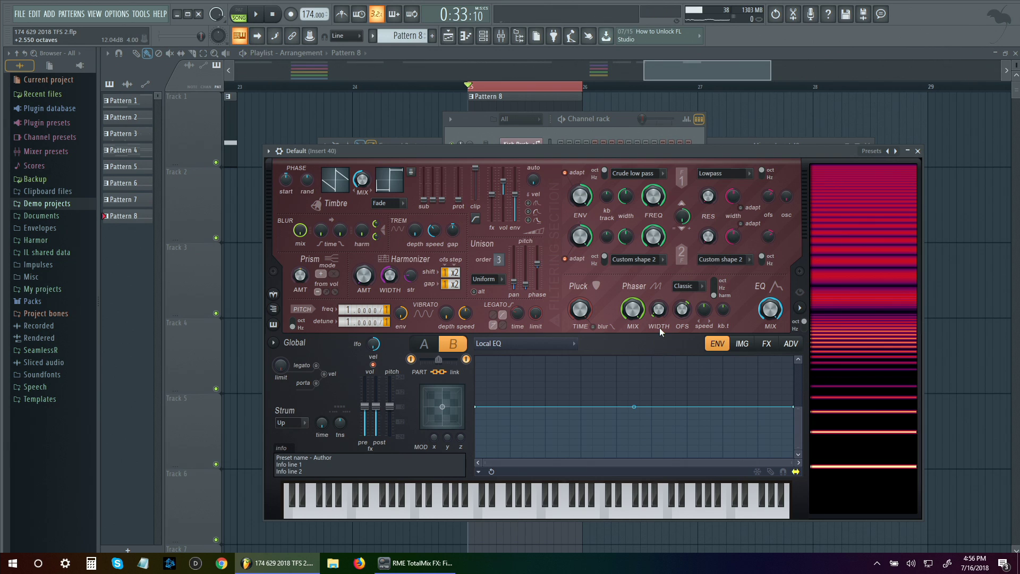
{"action": "right_click", "coordinate": [659, 309]}
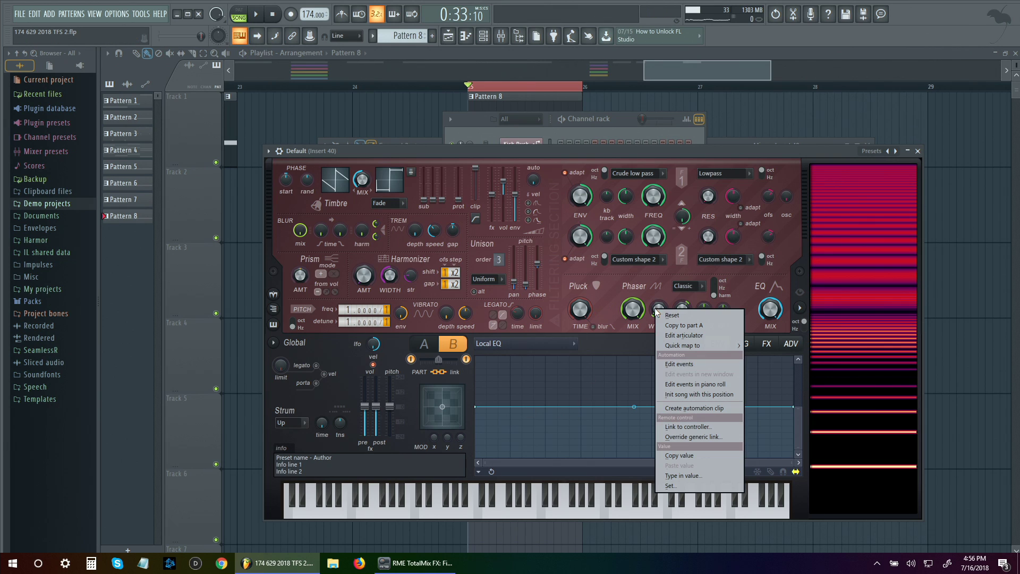
{"action": "left_click", "coordinate": [663, 338]}
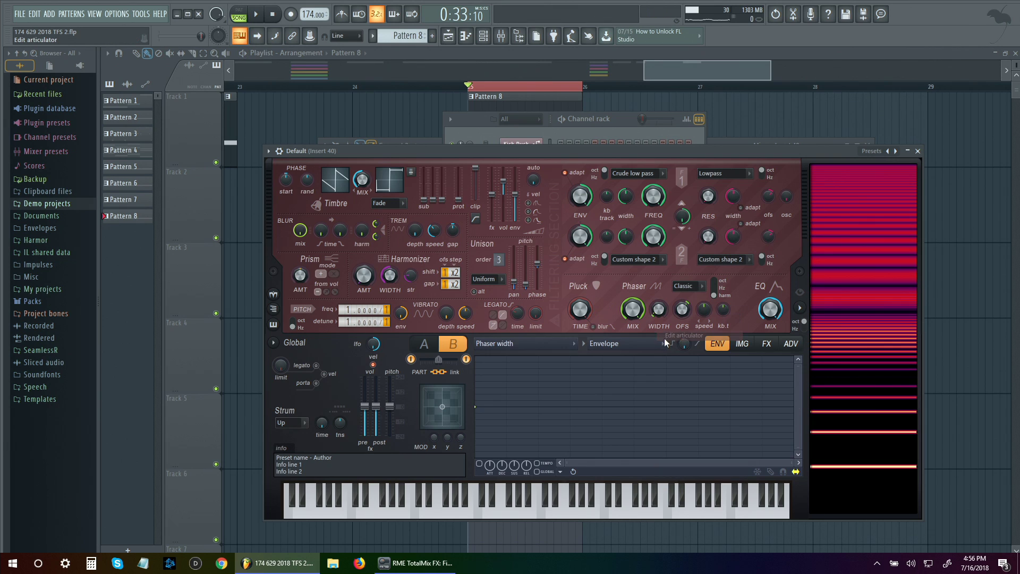
{"action": "right_click", "coordinate": [659, 310]}
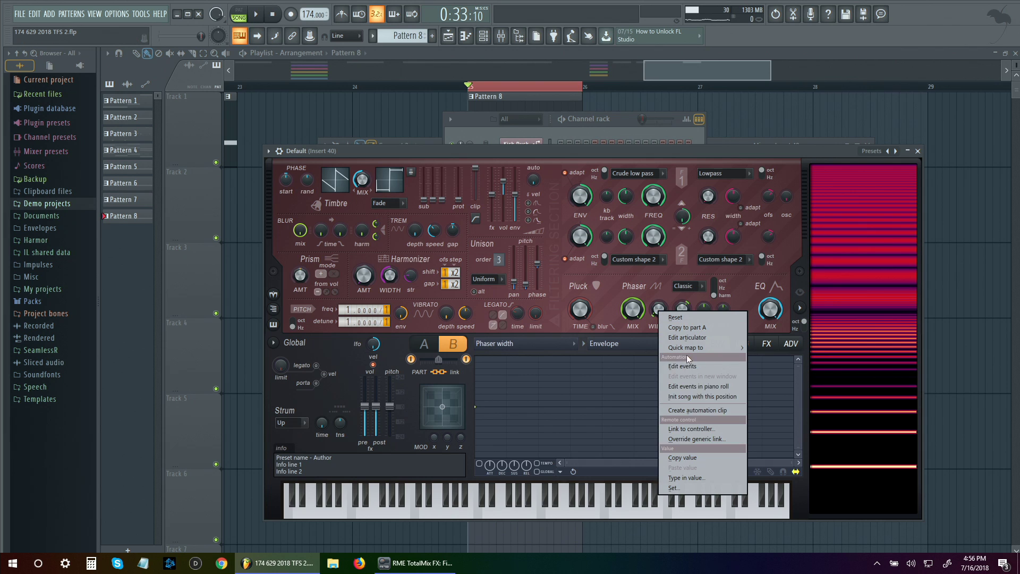
{"action": "left_click", "coordinate": [681, 410]}
- Add points to the phaser width automation clip to form three low peaks across the bar, and audition the loop
{"action": "right_click", "coordinate": [493, 238]}
{"action": "left_click_drag", "start_coordinate": [492, 237], "coordinate": [493, 224]}
{"action": "right_click", "coordinate": [529, 238]}
{"action": "right_click", "coordinate": [585, 231]}
{"action": "right_click", "coordinate": [712, 226]}
{"action": "key", "text": "space"}
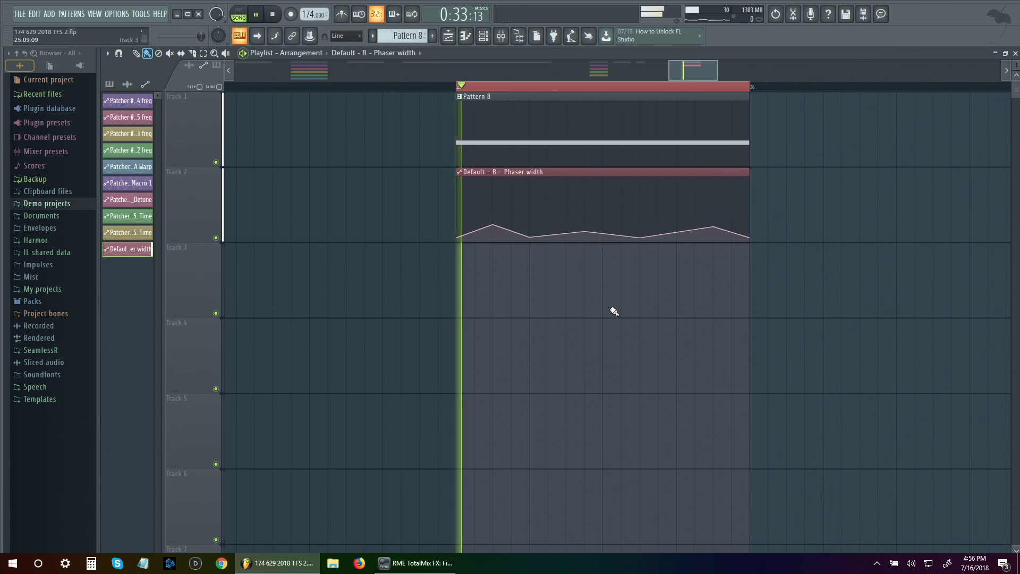
{"action": "key", "text": "space"}
- Reshape the phaser width automation to a single low peak near the middle of the bar while auditioning the loop
{"action": "key", "text": "space"}
{"action": "right_click", "coordinate": [530, 238]}
{"action": "left_click", "coordinate": [544, 256]}
{"action": "key", "text": "space"}
{"action": "key", "text": "space"}
{"action": "key", "text": "ctrl+z"}
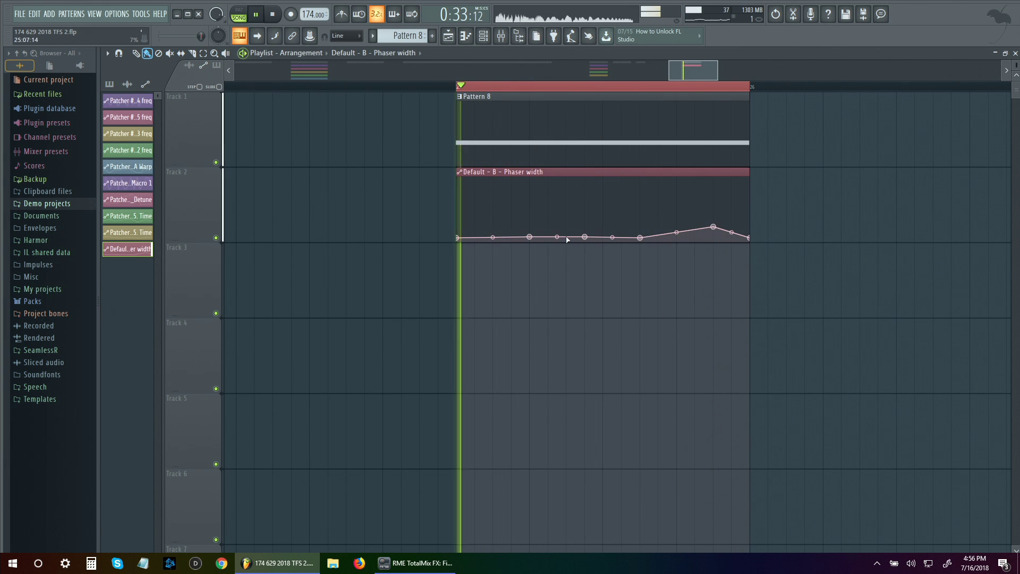
{"action": "key", "text": "ctrl+z"}
{"action": "left_click_drag", "start_coordinate": [714, 228], "coordinate": [720, 239]}
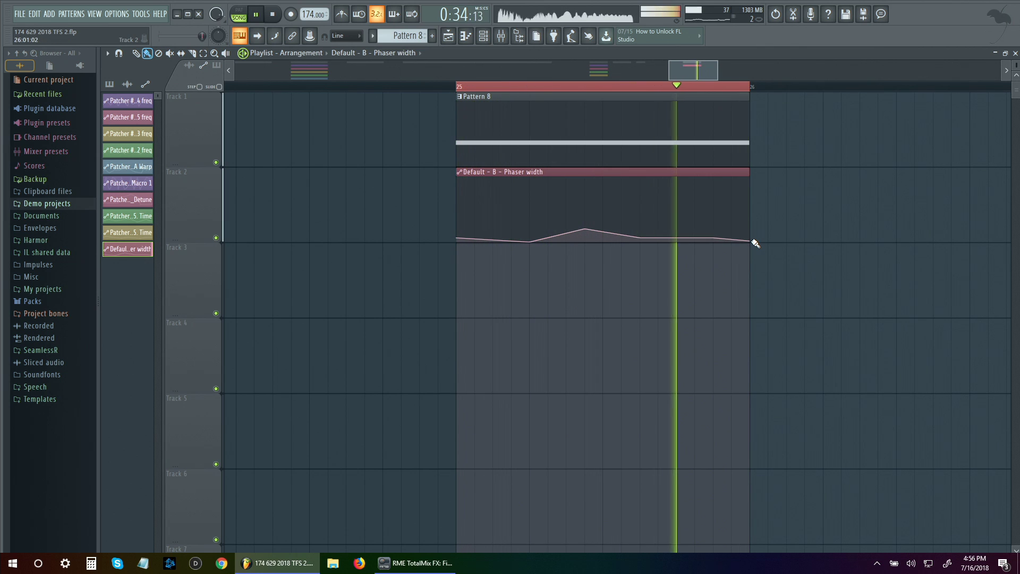
- Flatten the phaser width automation into a gentle rise just past mid-bar, and reopen the Harmor channel's window
{"action": "left_click_drag", "start_coordinate": [640, 237], "coordinate": [641, 232]}
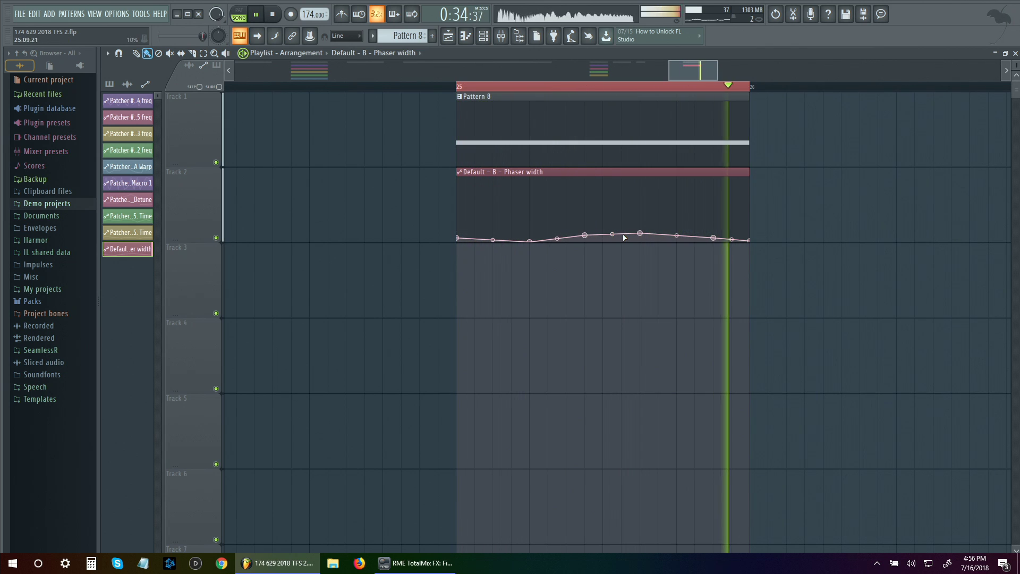
{"action": "left_click", "coordinate": [501, 35]}
{"action": "left_click", "coordinate": [482, 36]}
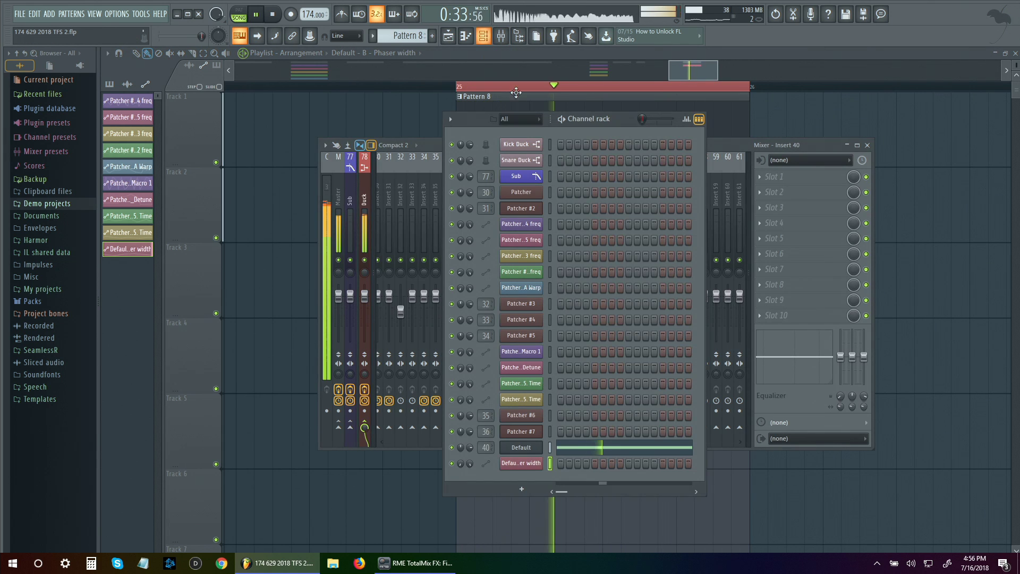
{"action": "left_click", "coordinate": [521, 447]}
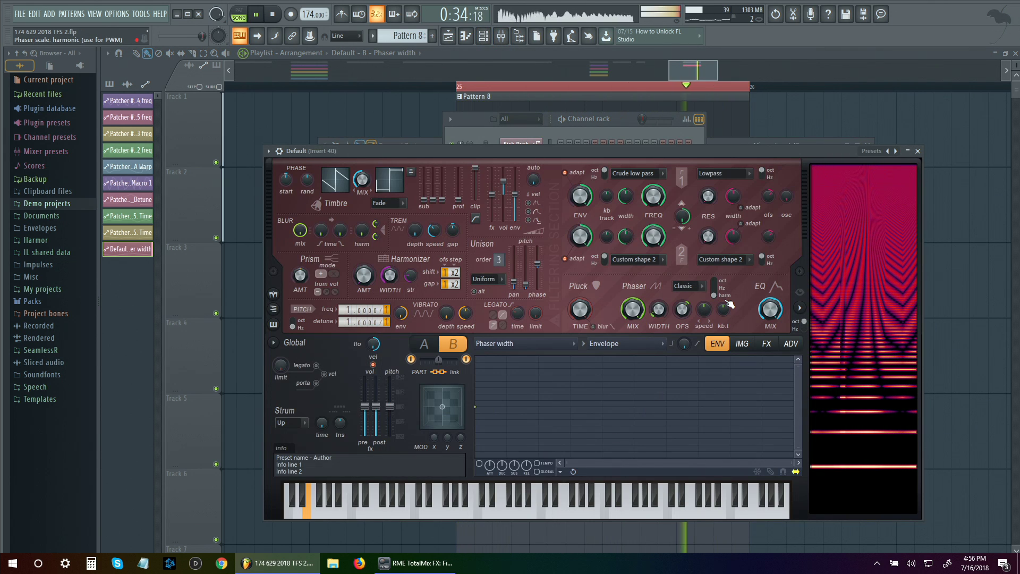
- Link part A's phaser width to the existing Default - B - Phaser width automation clip, and audition the loop
{"action": "left_click", "coordinate": [425, 346]}
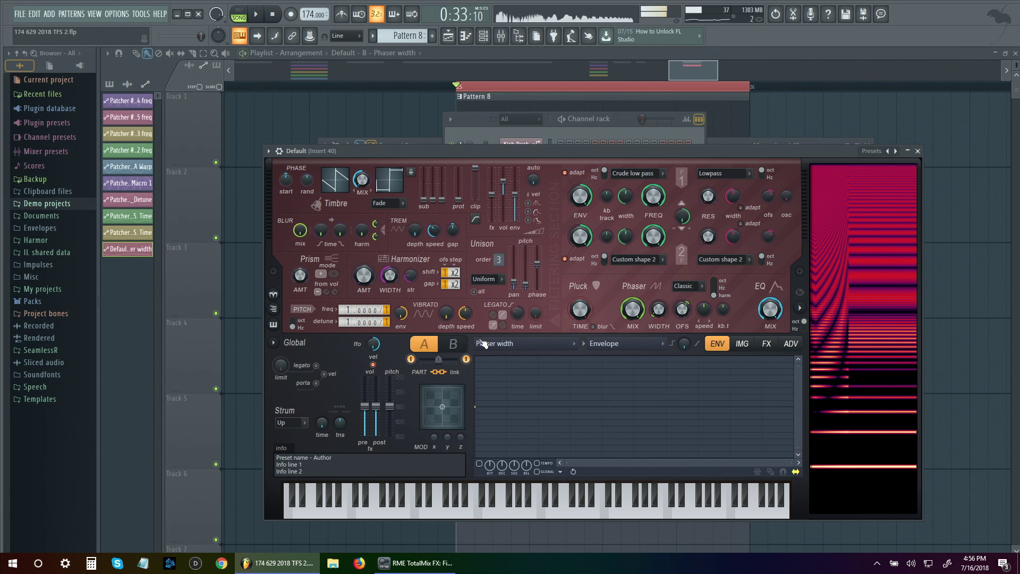
{"action": "key", "text": "space"}
{"action": "right_click", "coordinate": [655, 312]}
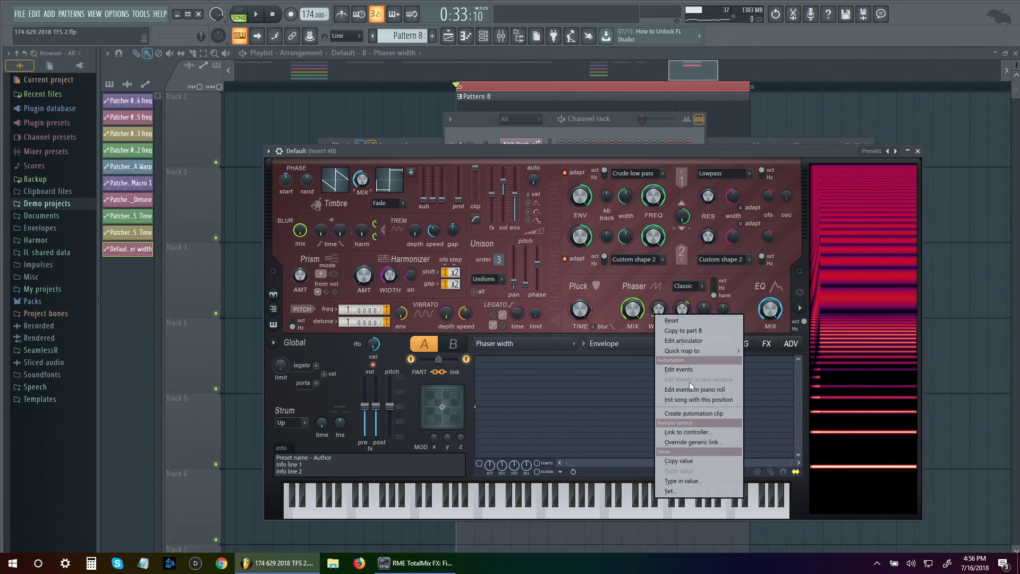
{"action": "left_click", "coordinate": [687, 432]}
{"action": "left_click", "coordinate": [536, 286]}
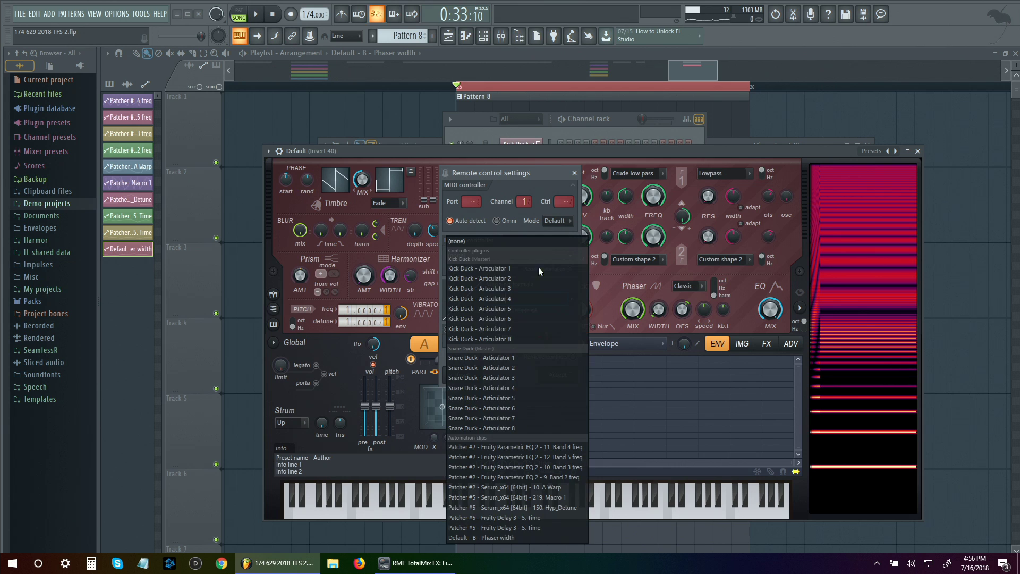
{"action": "left_click", "coordinate": [496, 537]}
{"action": "left_click", "coordinate": [563, 373]}
{"action": "key", "text": "space"}
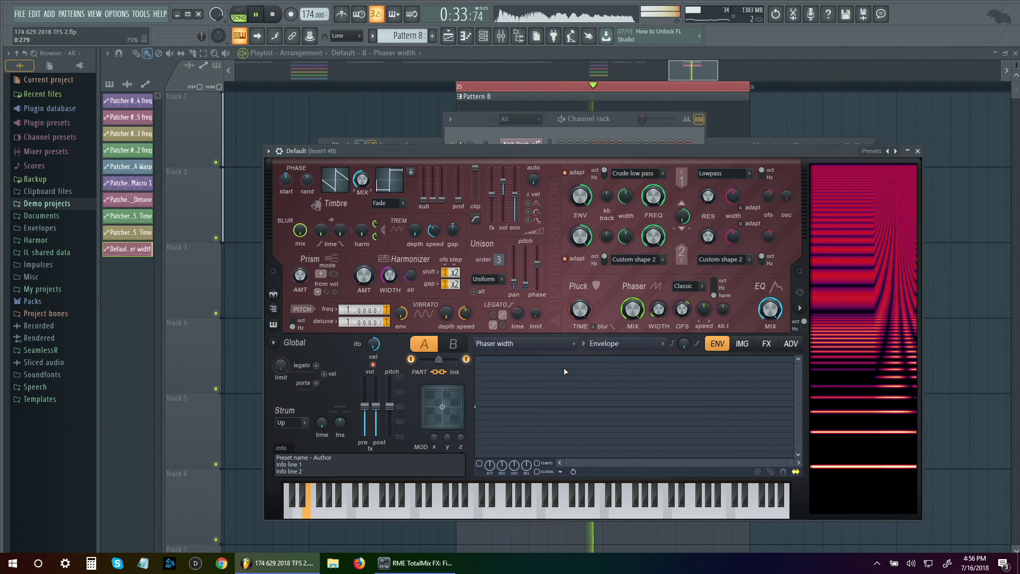
{"action": "key", "text": "space"}
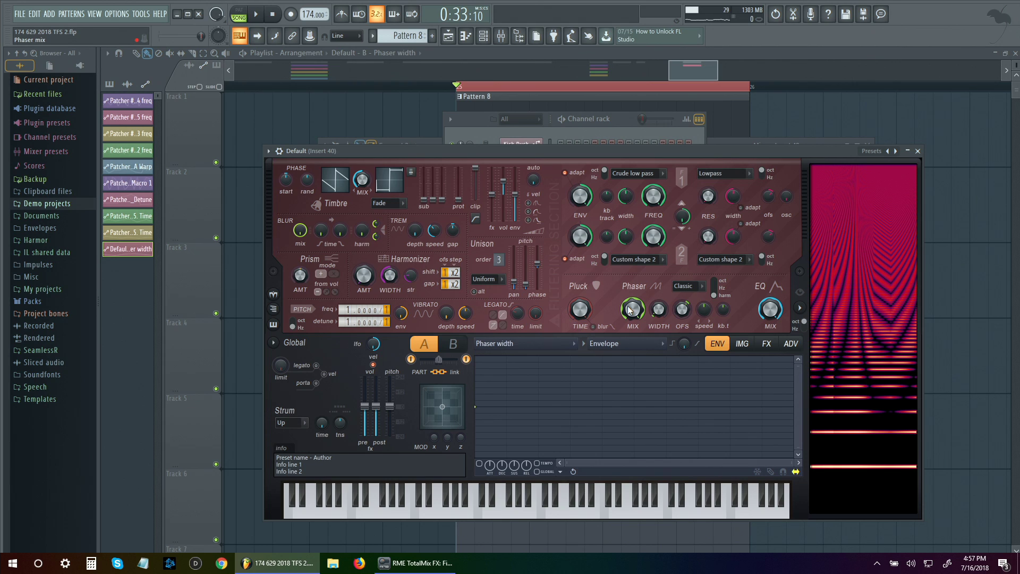
- Shape part A's Local EQ into alternating neutral and fully cut rectangular bands, with the first, third and last bands neutral
{"action": "left_click", "coordinate": [553, 342]}
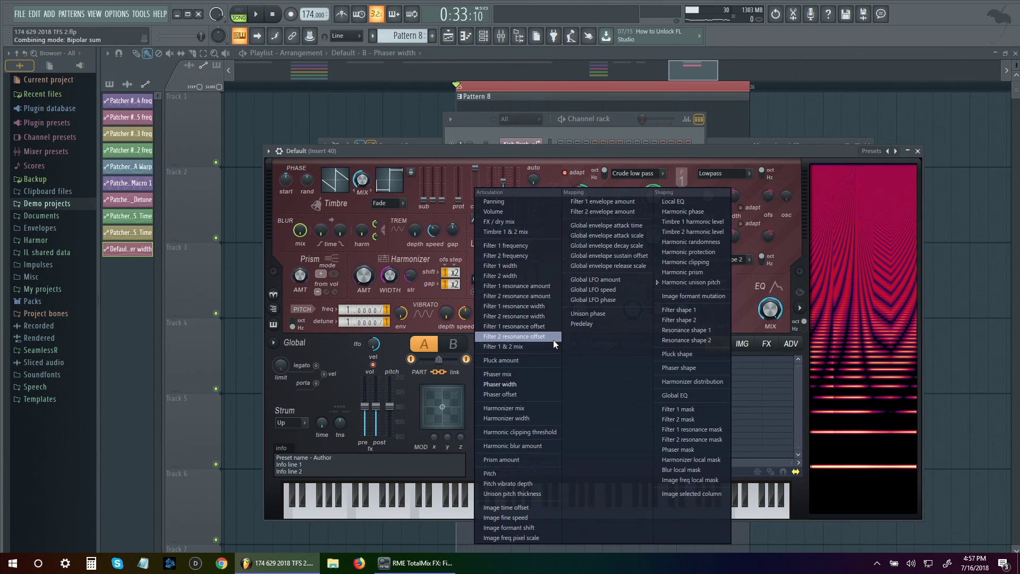
{"action": "left_click", "coordinate": [701, 203]}
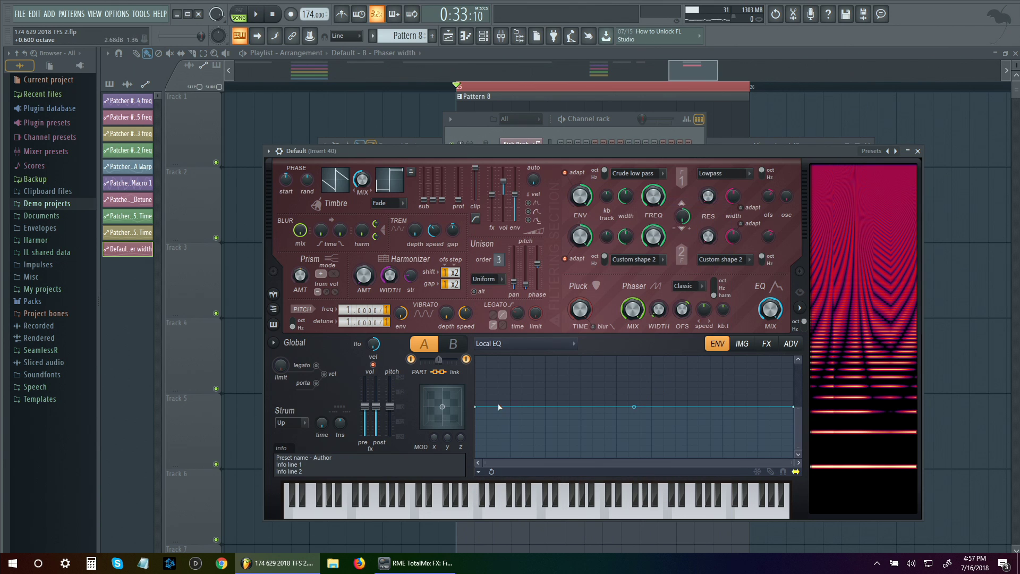
{"action": "right_click", "coordinate": [547, 406]}
{"action": "left_click_drag", "start_coordinate": [547, 406], "coordinate": [545, 457]}
{"action": "right_click", "coordinate": [618, 447]}
{"action": "mouse_move", "coordinate": [618, 447]}
{"action": "left_mouse_down"}
{"action": "mouse_move", "coordinate": [618, 402]}
{"action": "mouse_move", "coordinate": [617, 457]}
{"action": "left_mouse_up"}
{"action": "right_click", "coordinate": [689, 414]}
{"action": "left_click_drag", "start_coordinate": [689, 414], "coordinate": [686, 457]}
{"action": "right_click", "coordinate": [689, 415]}
{"action": "right_click", "coordinate": [765, 443]}
{"action": "left_click_drag", "start_coordinate": [765, 443], "coordinate": [763, 410]}
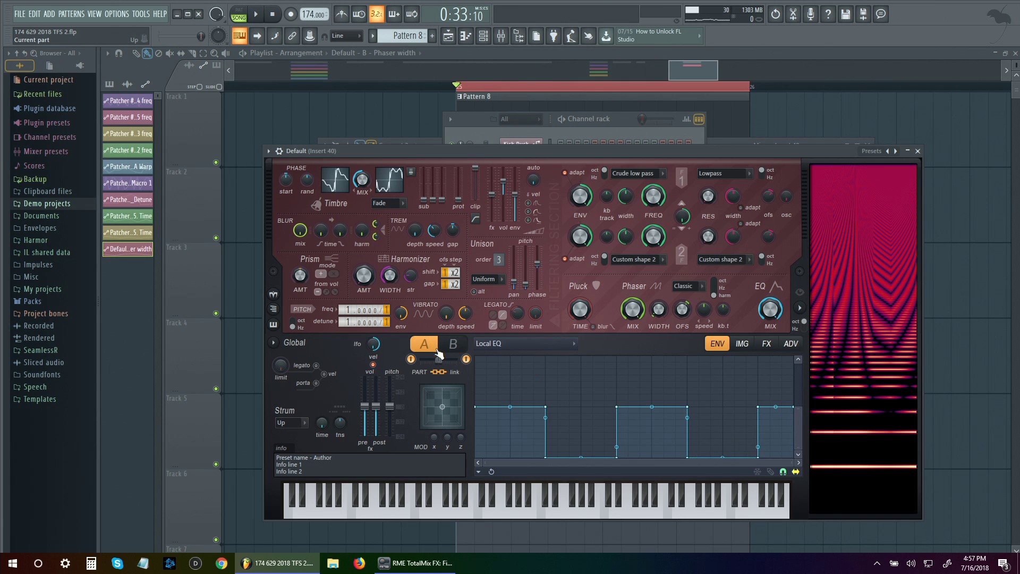
- In part B's Local EQ, fully cut the first band and leave the second neutral with square edges, mirroring part A inversely
{"action": "left_click", "coordinate": [452, 344]}
{"action": "left_click", "coordinate": [426, 342]}
{"action": "left_click", "coordinate": [452, 343]}
{"action": "right_click", "coordinate": [545, 407]}
{"action": "left_click_drag", "start_coordinate": [546, 407], "coordinate": [547, 458]}
{"action": "right_click", "coordinate": [546, 406]}
{"action": "left_click_drag", "start_coordinate": [546, 409], "coordinate": [550, 410]}
{"action": "left_click_drag", "start_coordinate": [476, 407], "coordinate": [475, 457]}
{"action": "right_click", "coordinate": [618, 414]}
{"action": "left_click_drag", "start_coordinate": [618, 416], "coordinate": [617, 457]}
{"action": "right_click", "coordinate": [618, 412]}
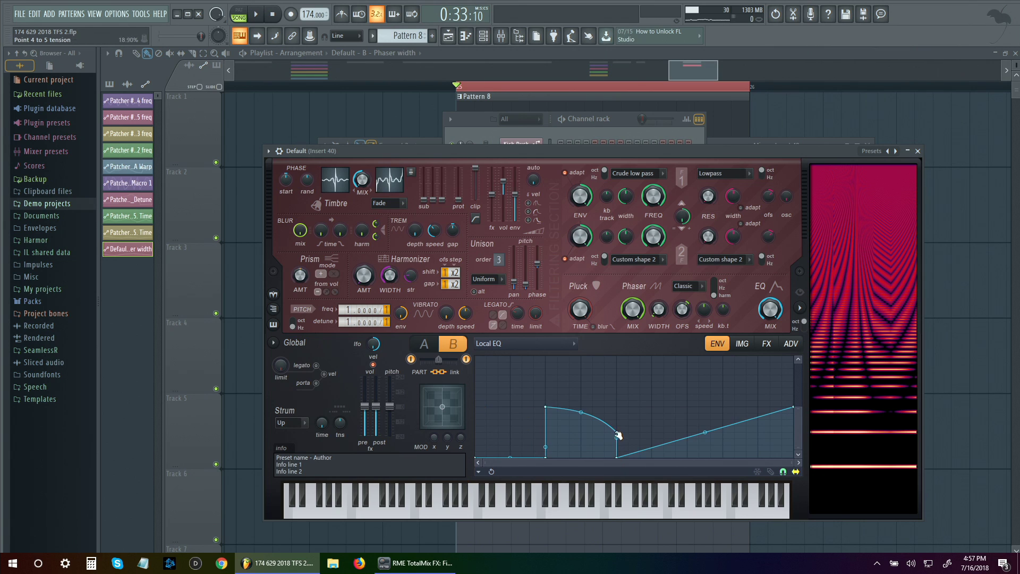
{"action": "left_click_drag", "start_coordinate": [618, 412], "coordinate": [616, 406]}
- Complete part B's inverse Local EQ with a fully cut third band, a neutral fourth band and a fully cut last band
{"action": "right_click", "coordinate": [678, 444]}
{"action": "left_click_drag", "start_coordinate": [678, 444], "coordinate": [686, 418]}
{"action": "right_click", "coordinate": [691, 449]}
{"action": "mouse_move", "coordinate": [689, 452]}
{"action": "left_mouse_down"}
{"action": "mouse_move", "coordinate": [687, 406]}
{"action": "mouse_move", "coordinate": [686, 475]}
{"action": "left_mouse_up"}
{"action": "right_click", "coordinate": [759, 417]}
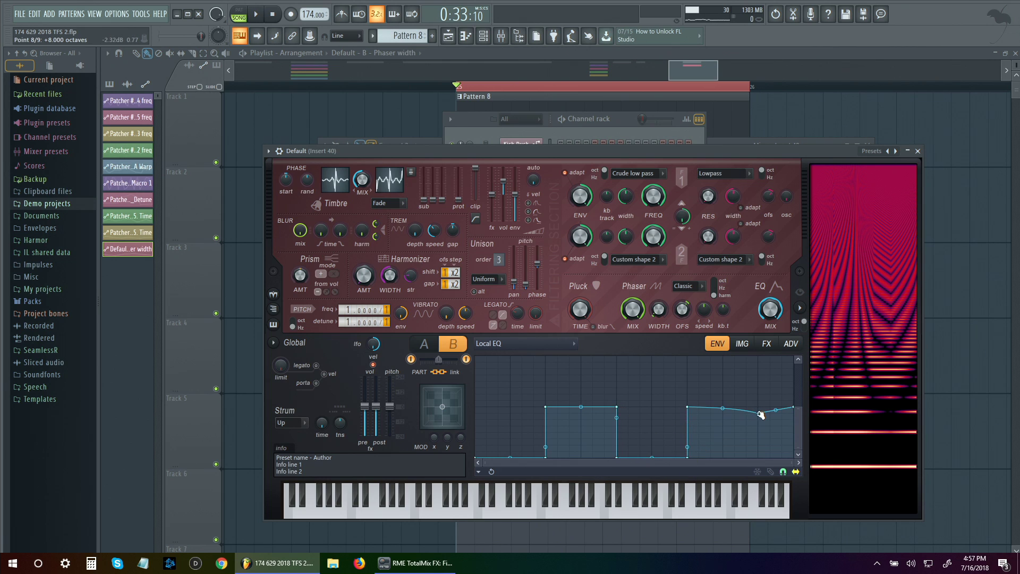
{"action": "mouse_move", "coordinate": [759, 417]}
{"action": "left_mouse_down"}
{"action": "mouse_move", "coordinate": [759, 408]}
{"action": "mouse_move", "coordinate": [793, 457]}
{"action": "mouse_move", "coordinate": [758, 457]}
{"action": "left_mouse_up"}
{"action": "right_click", "coordinate": [775, 432]}
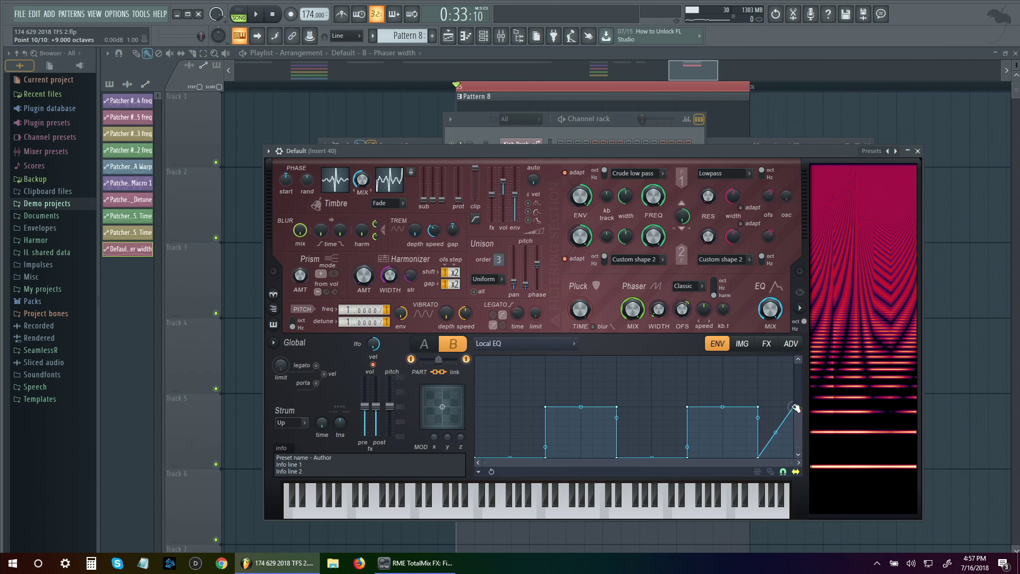
- Unlink parts A and B, compare their Local EQ shapes and audition the loop
{"action": "left_click", "coordinate": [433, 345]}
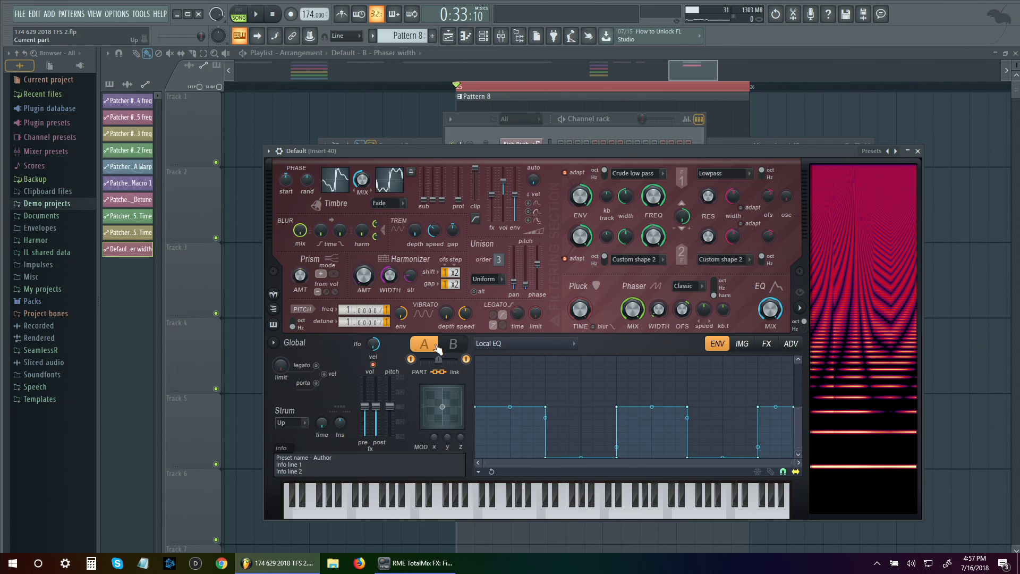
{"action": "left_click", "coordinate": [453, 345]}
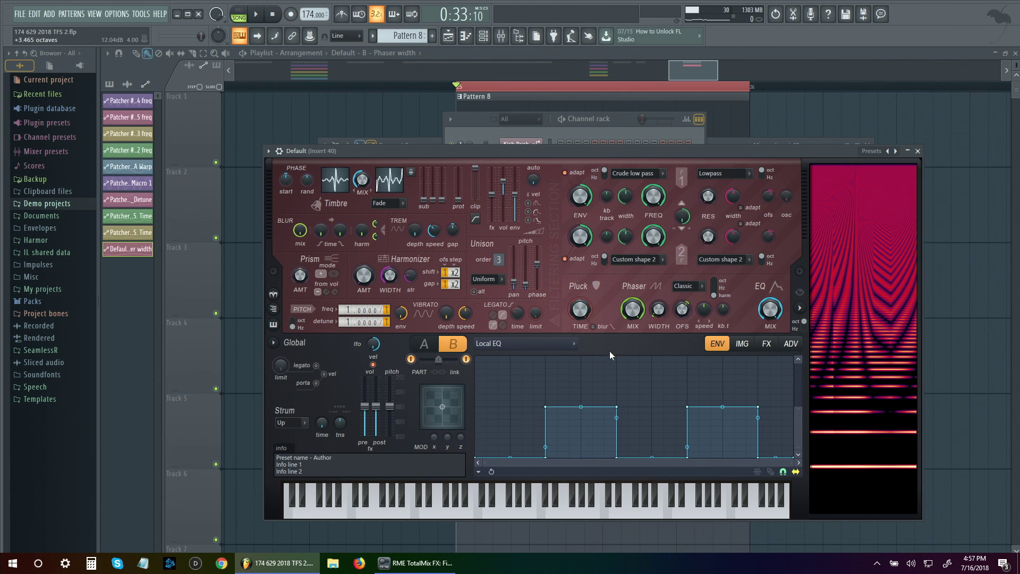
{"action": "key", "text": "space"}
{"action": "left_click", "coordinate": [424, 343]}
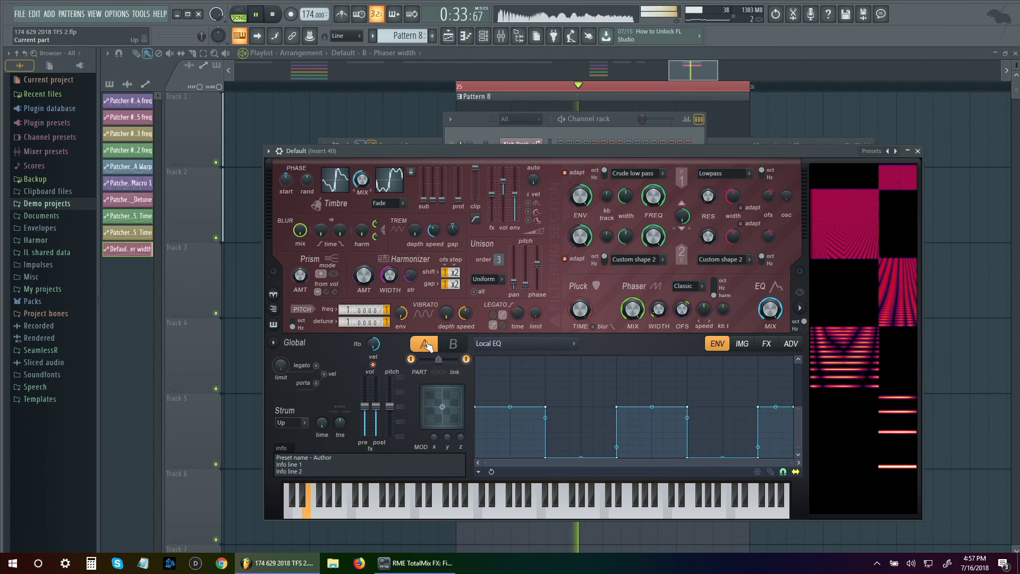
{"action": "key", "text": "space"}
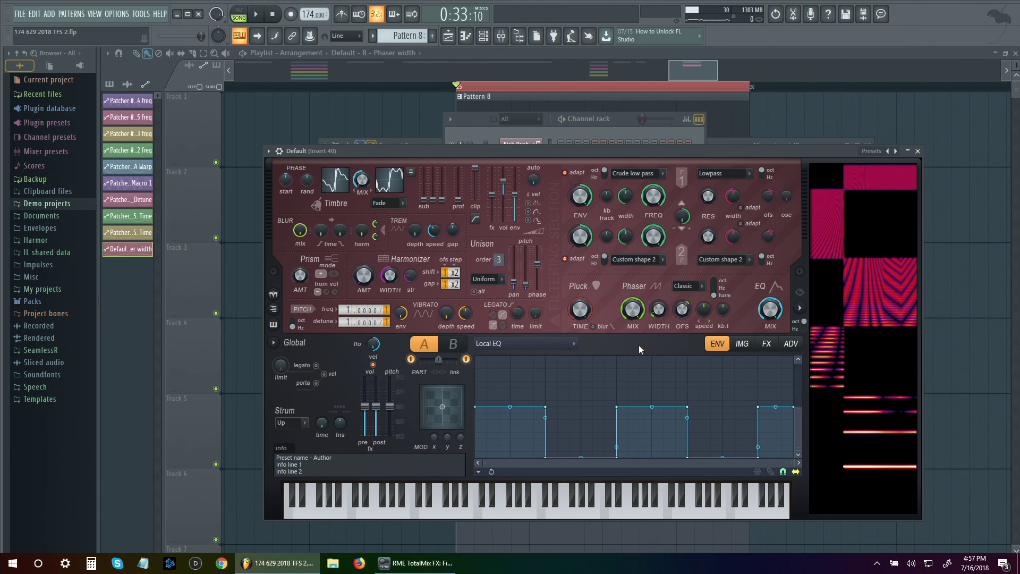
- Move Local EQ directly below Blur in the unit order of parts A and B, and return to part A's Local EQ envelope
{"action": "left_click", "coordinate": [791, 343]}
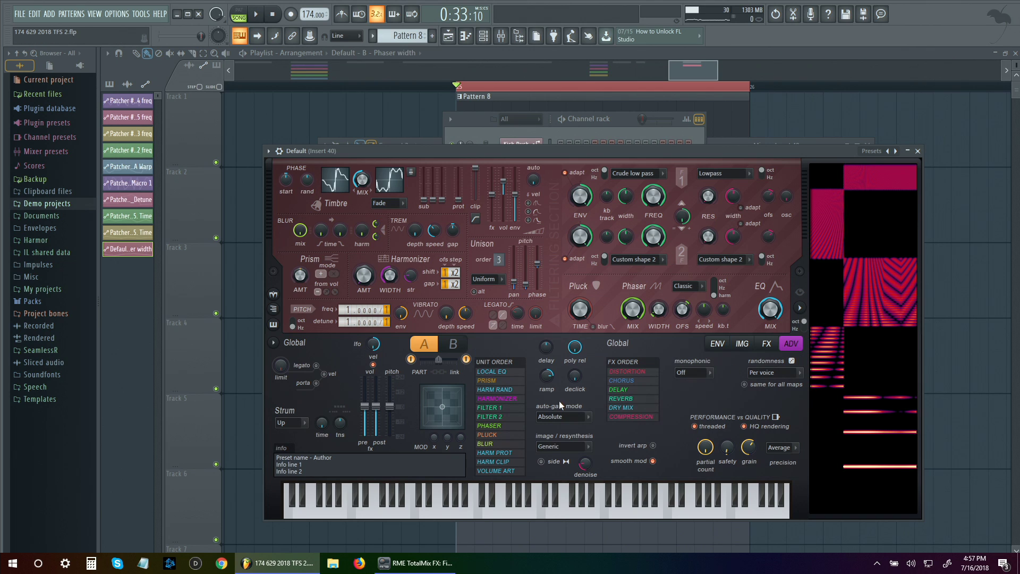
{"action": "left_click_drag", "start_coordinate": [514, 372], "coordinate": [520, 444]}
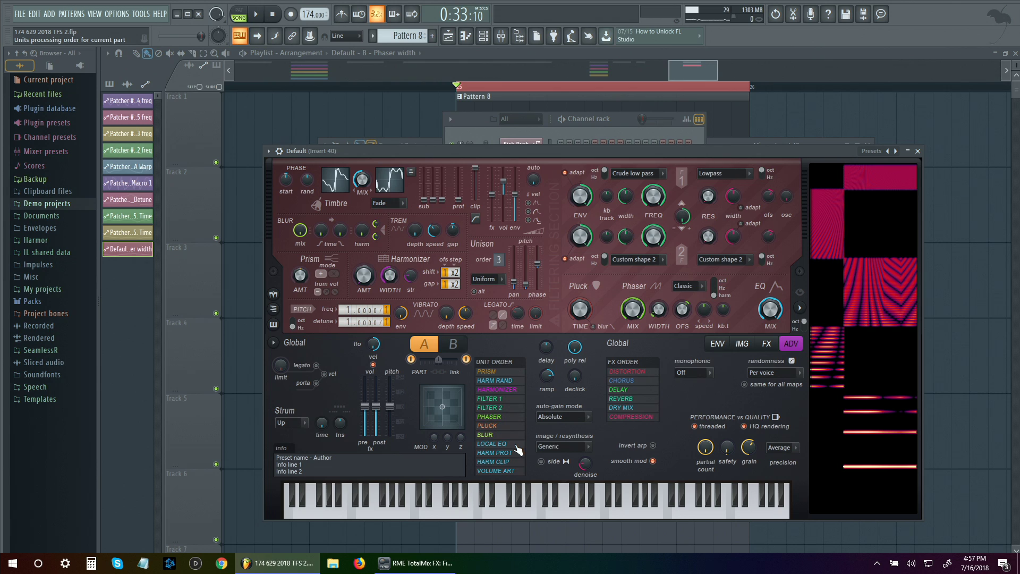
{"action": "left_click", "coordinate": [455, 348]}
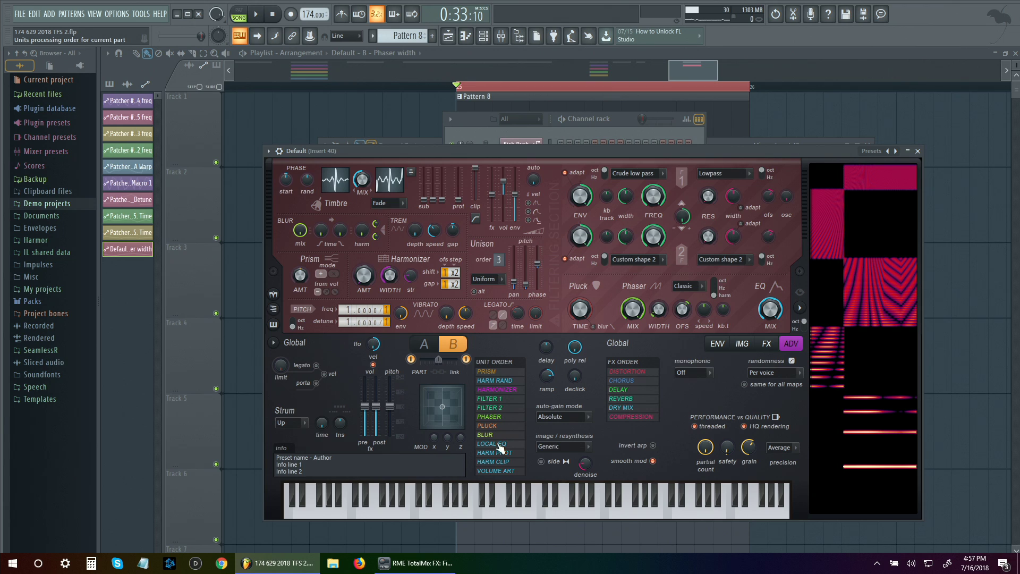
{"action": "left_click", "coordinate": [424, 344]}
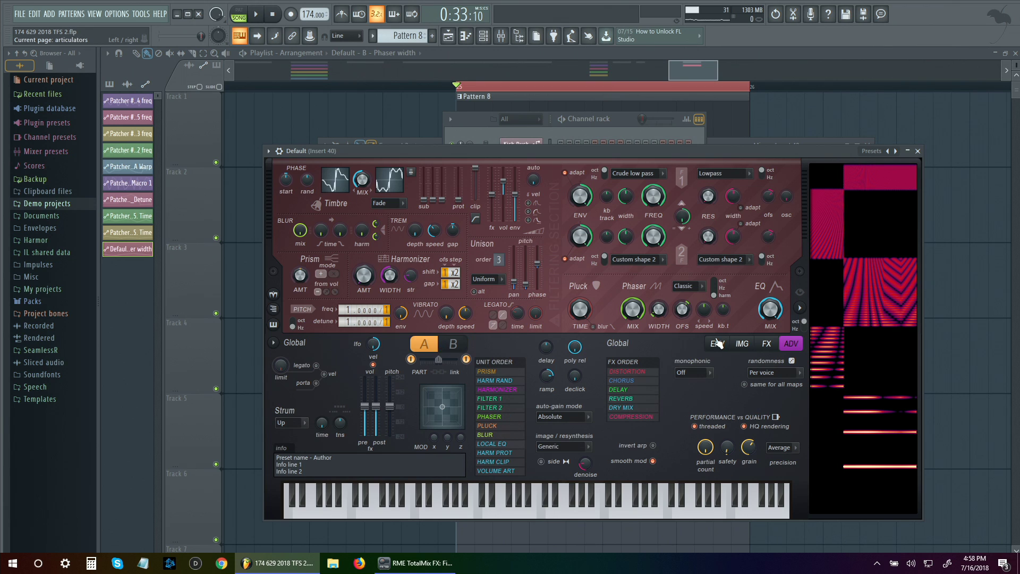
{"action": "left_click", "coordinate": [717, 343]}
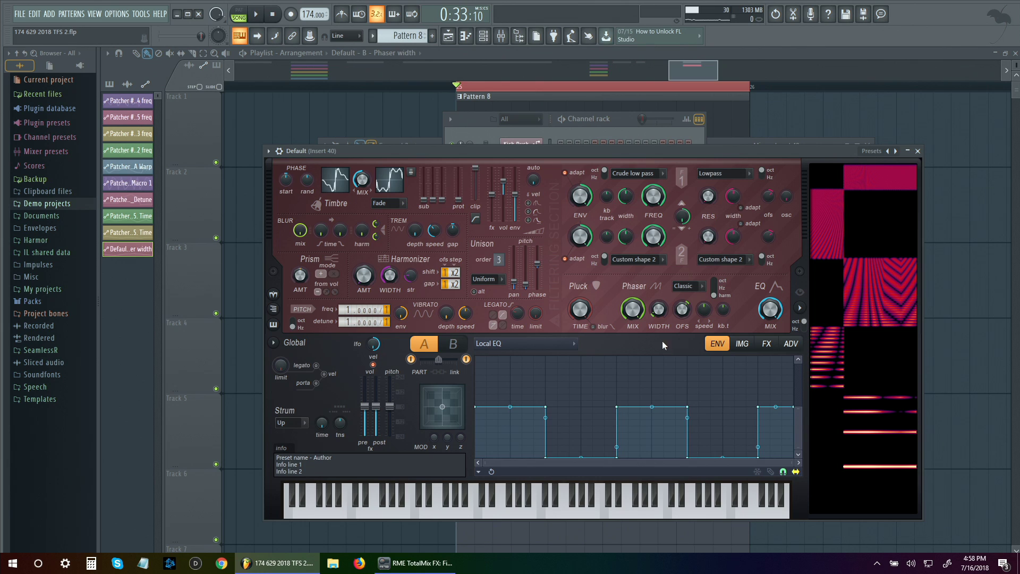
{"action": "left_click_drag", "start_coordinate": [644, 161], "coordinate": [649, 143]}
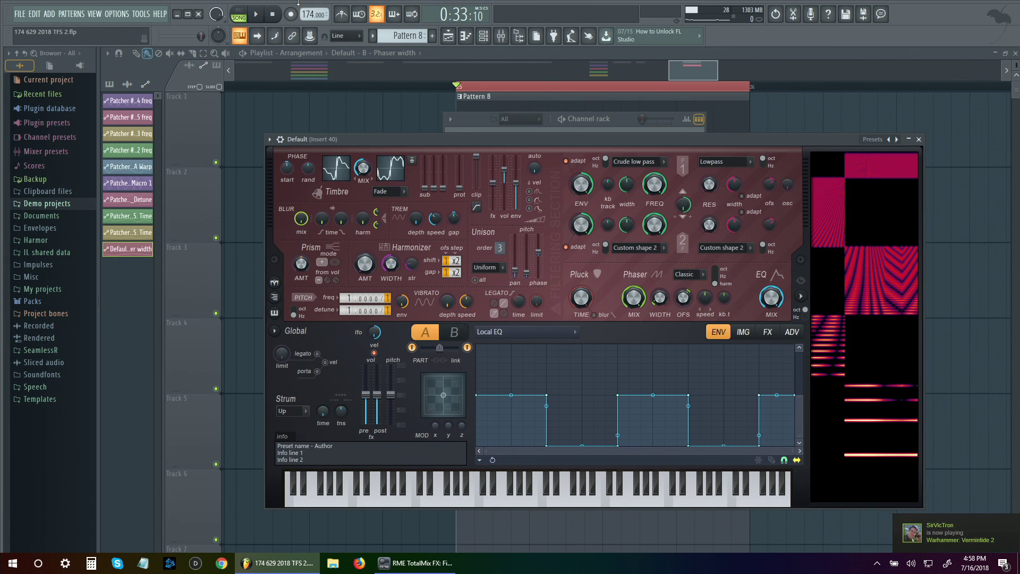
{"action": "mouse_move", "coordinate": [493, 137]}
{"action": "left_mouse_down"}
{"action": "mouse_move", "coordinate": [508, 139]}
{"action": "mouse_move", "coordinate": [506, 149]}
{"action": "mouse_move", "coordinate": [485, 145]}
{"action": "left_mouse_up"}
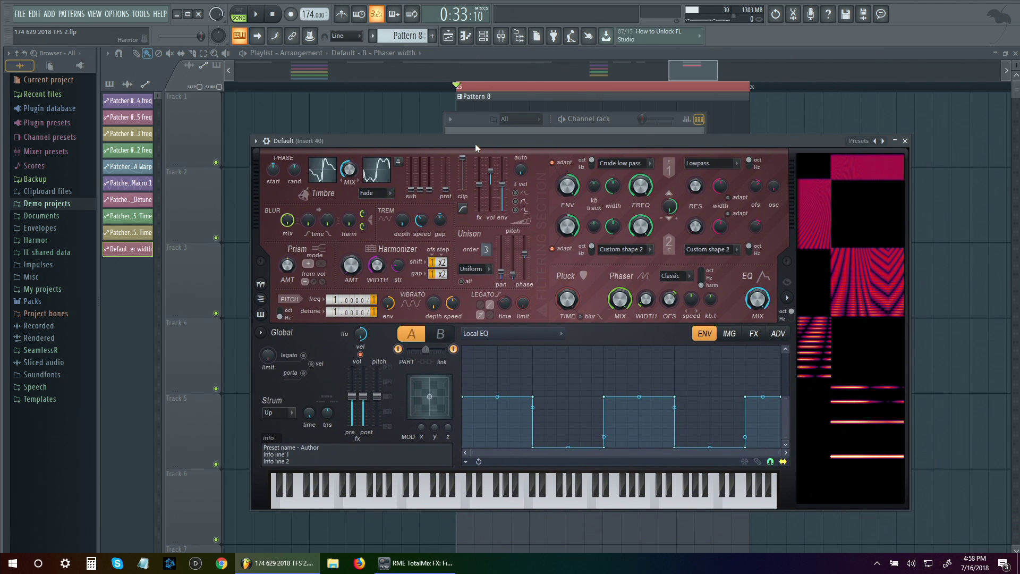
{"action": "left_click_drag", "start_coordinate": [475, 143], "coordinate": [482, 146]}
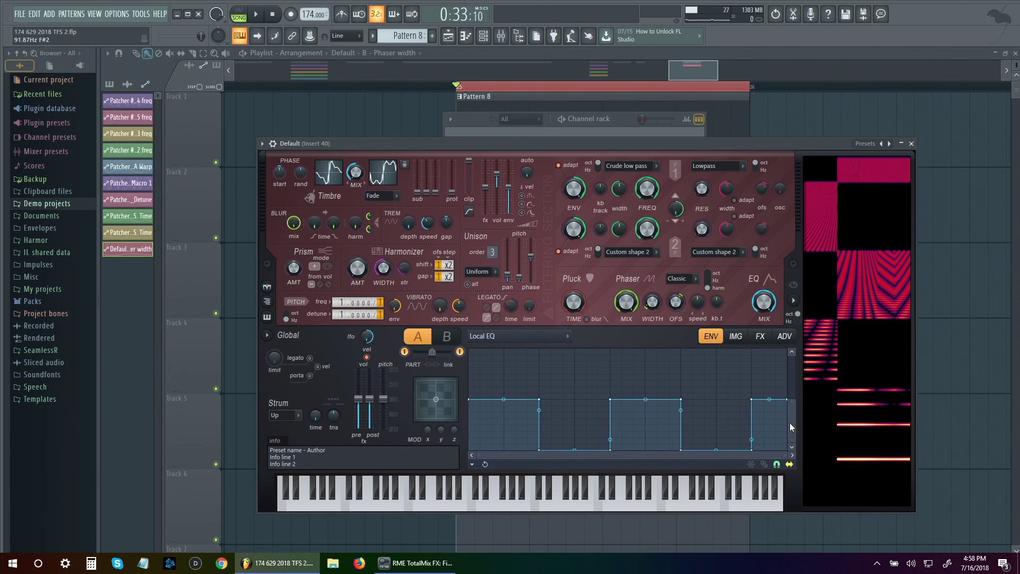
{"action": "left_click_drag", "start_coordinate": [635, 146], "coordinate": [646, 144]}
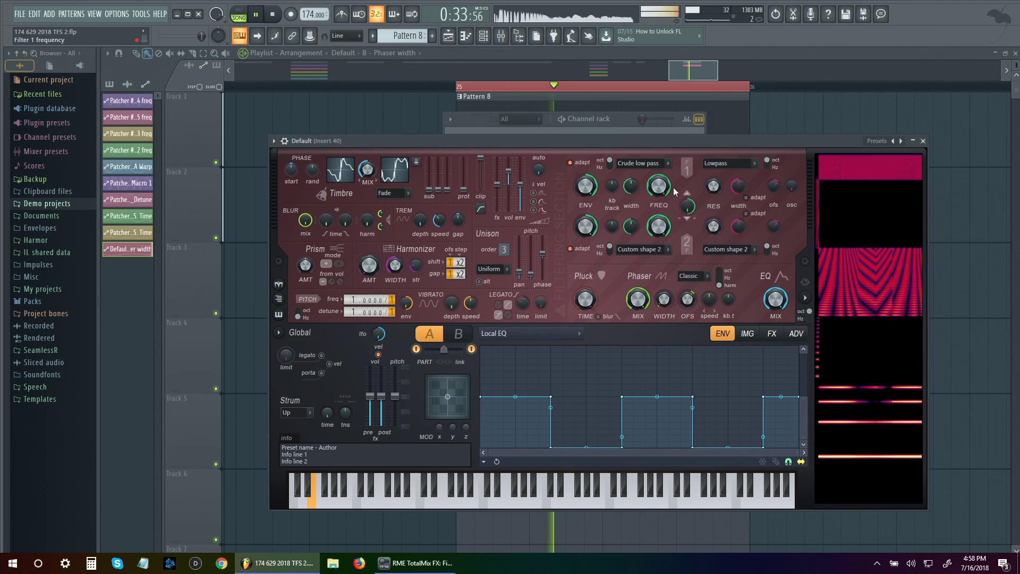
- Adjust the timbre mix while auditioning the loop, first with part B shown and finally with part A
{"action": "left_click", "coordinate": [460, 333]}
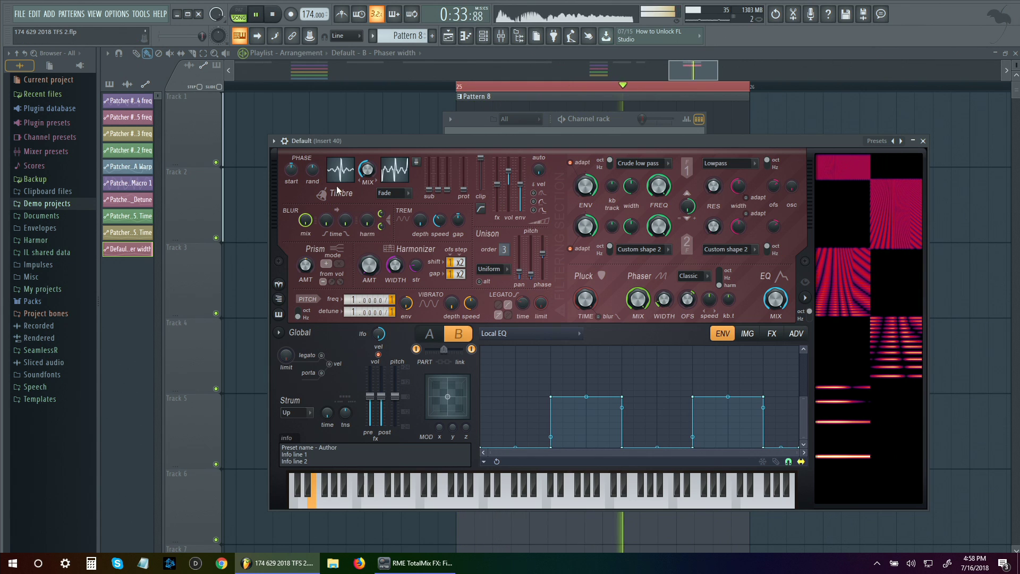
{"action": "key", "text": "space"}
{"action": "key", "text": "space"}
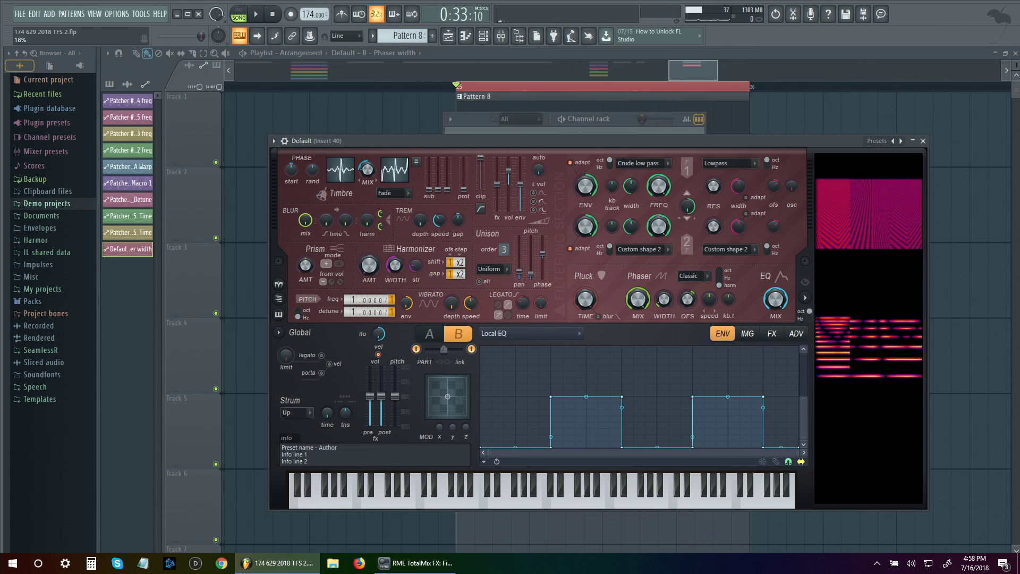
{"action": "left_click", "coordinate": [427, 333]}
{"action": "key", "text": "space"}
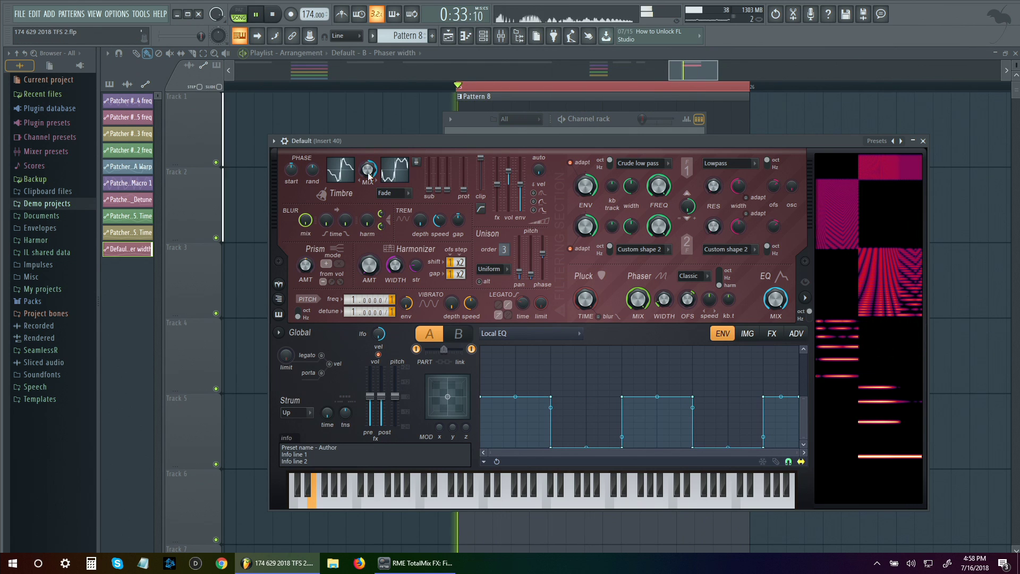
{"action": "key", "text": "space"}
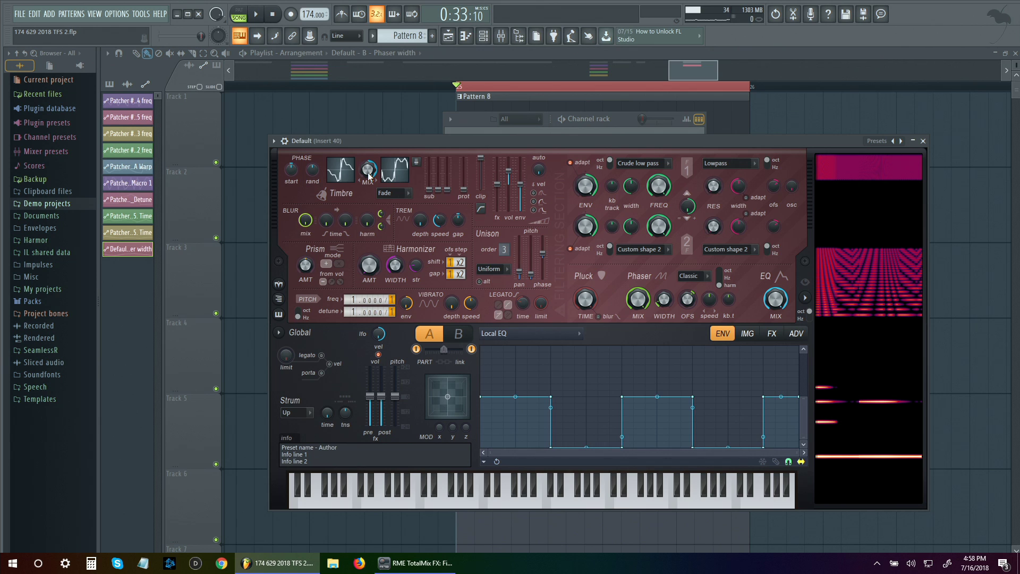
{"action": "key", "text": "space"}
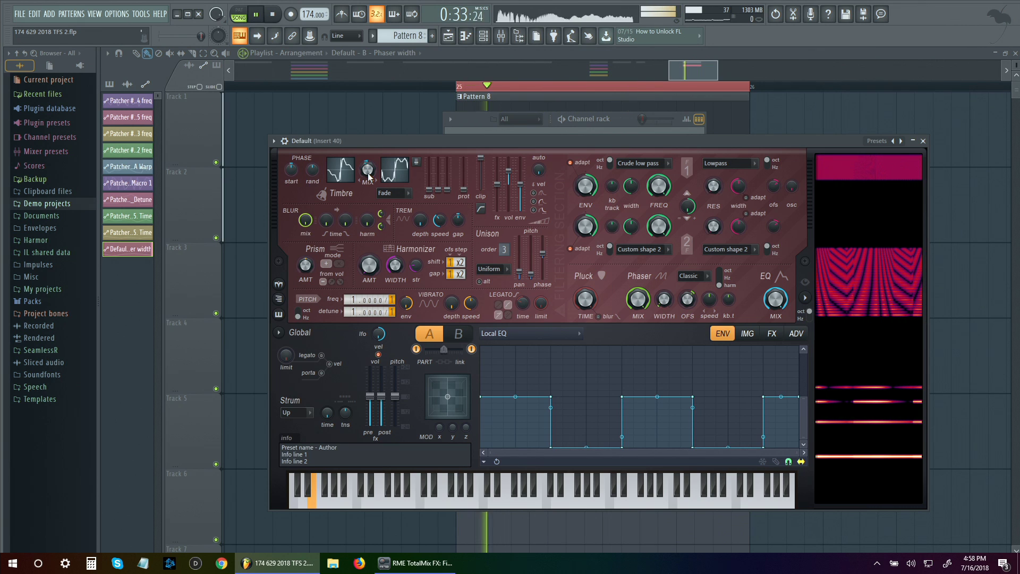
{"action": "key", "text": "space"}
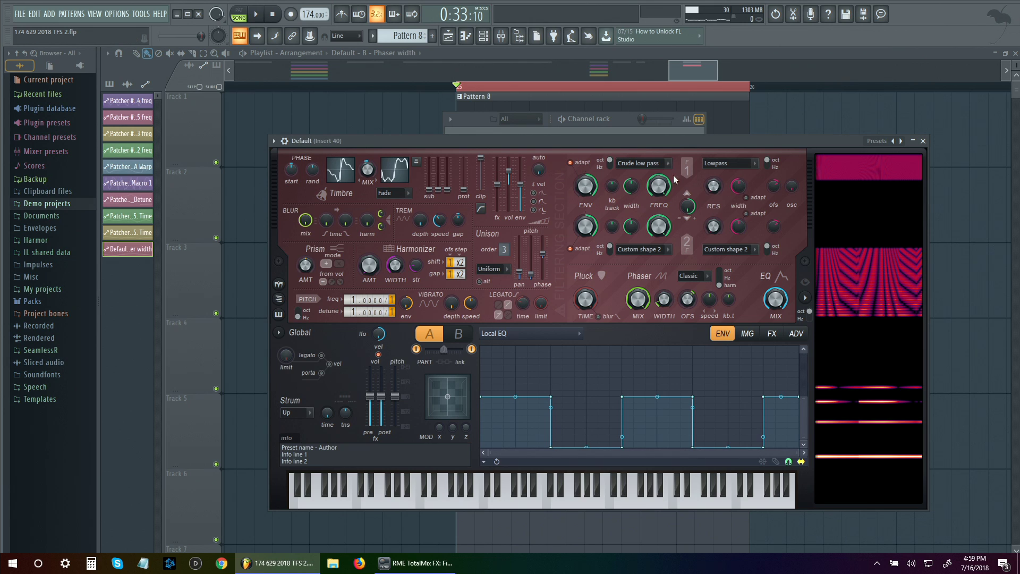
- Review part A's effects settings and its image section
{"action": "left_click", "coordinate": [773, 334]}
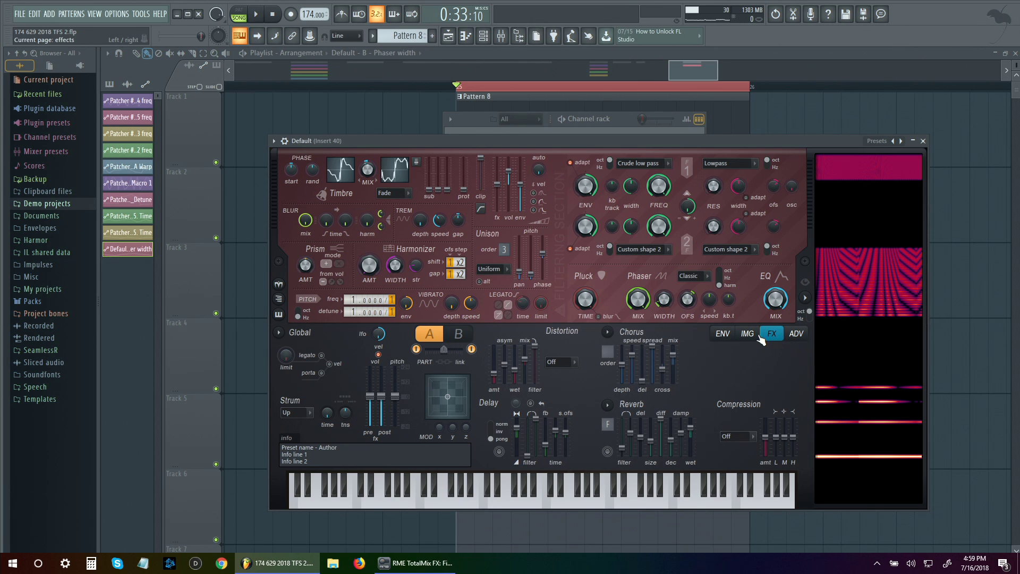
{"action": "left_click", "coordinate": [744, 335]}
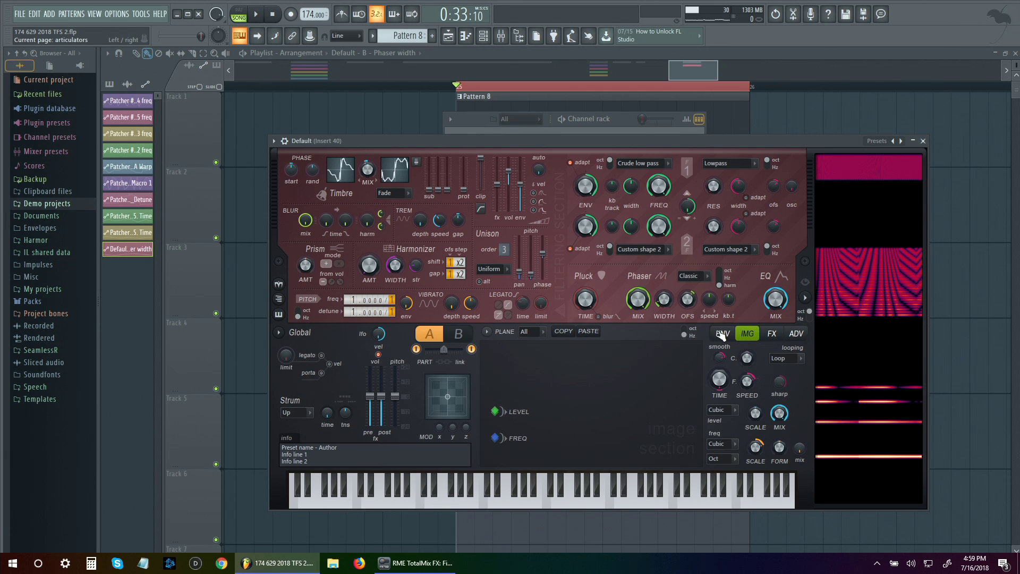
- Return to part A's Local EQ envelope and adjust the unison pitch and phase while auditioning the loop
{"action": "left_click", "coordinate": [722, 333]}
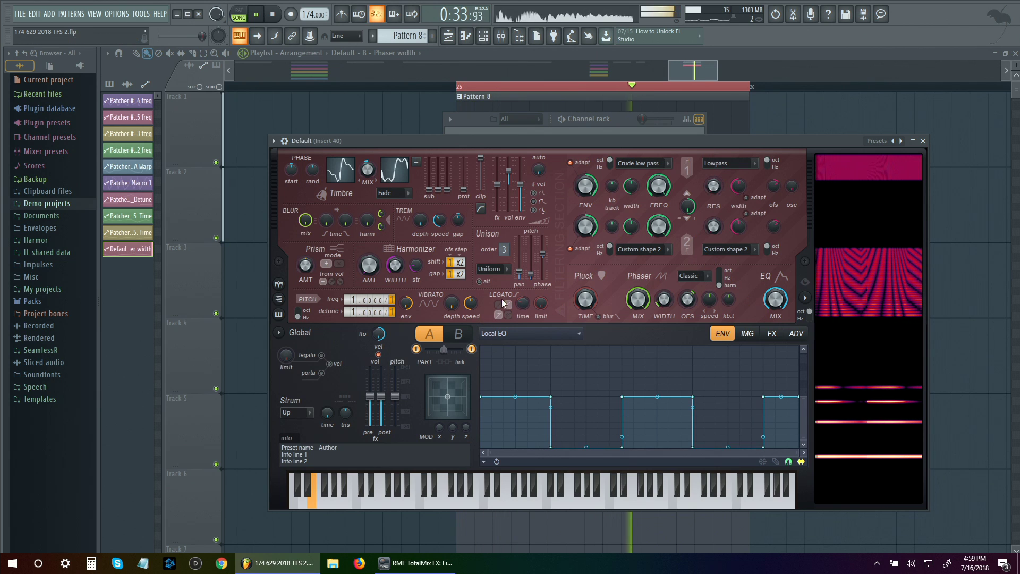
{"action": "key", "text": "space"}
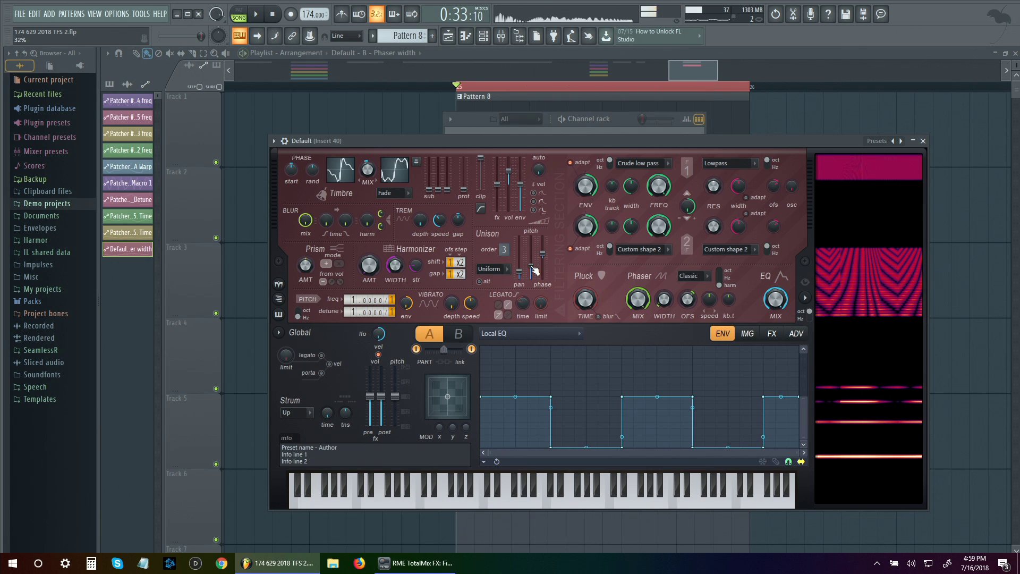
{"action": "key", "text": "space"}
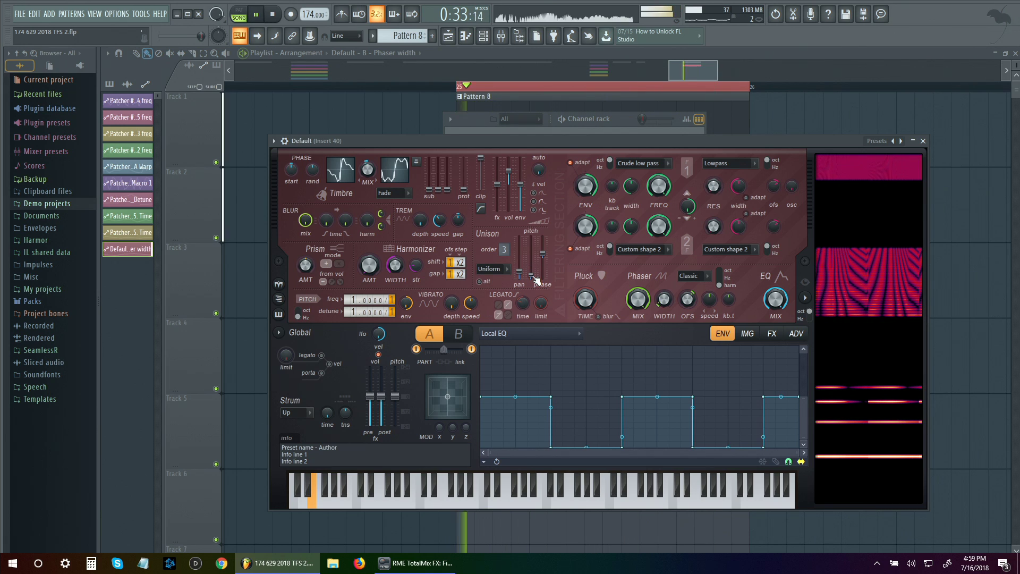
{"action": "key", "text": "space"}
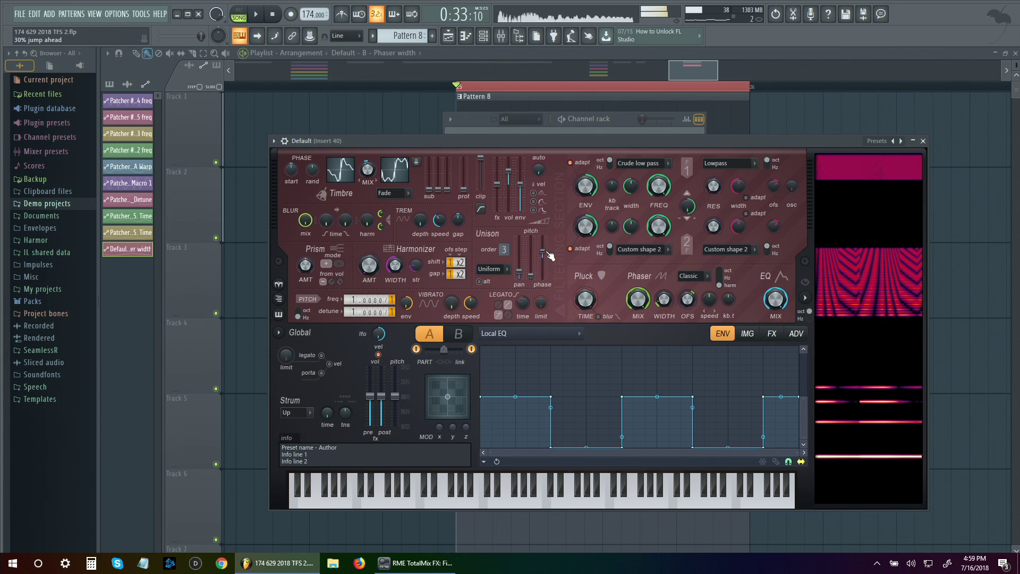
{"action": "key", "text": "space"}
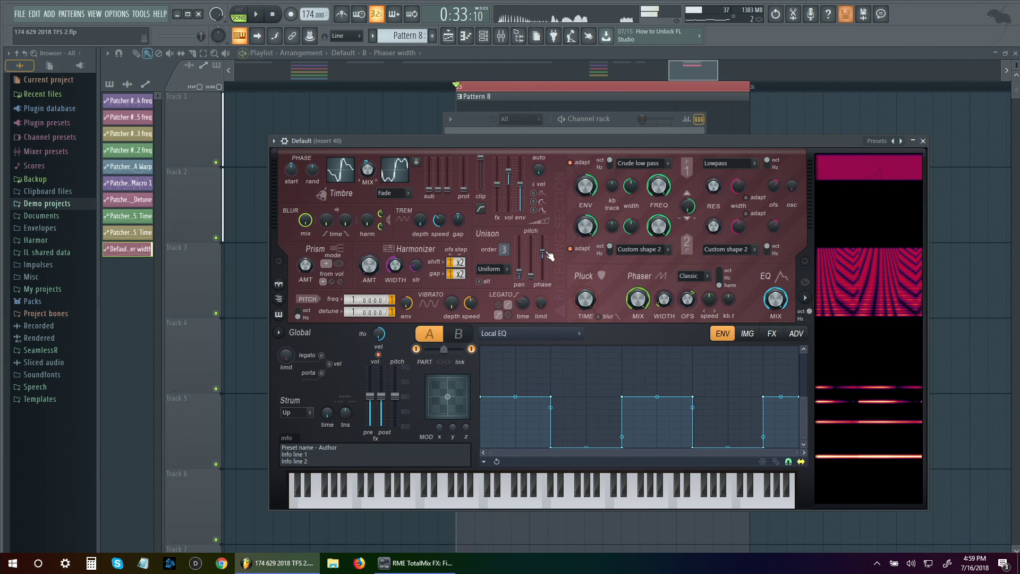
{"action": "key", "text": "space"}
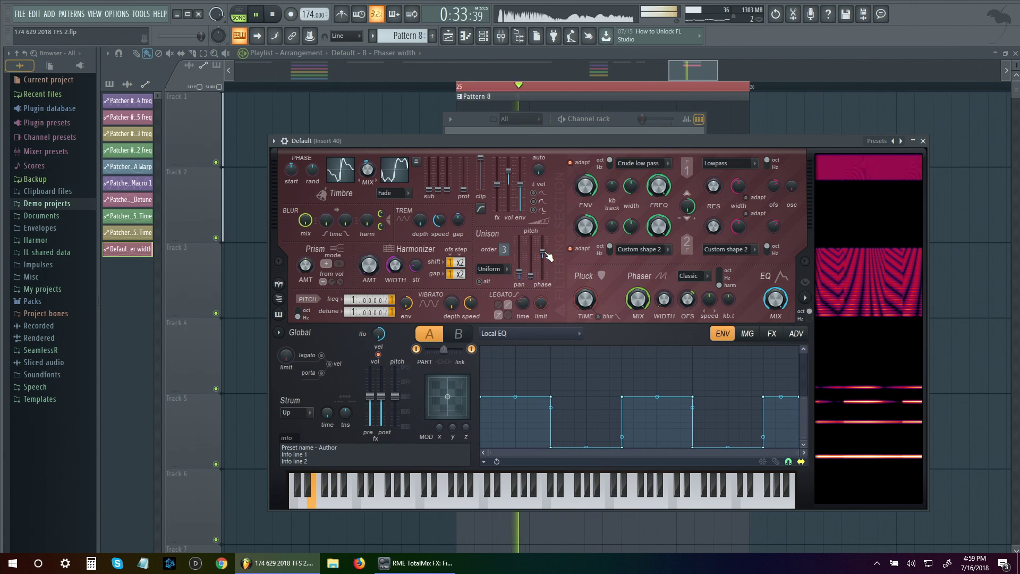
{"action": "key", "text": "space"}
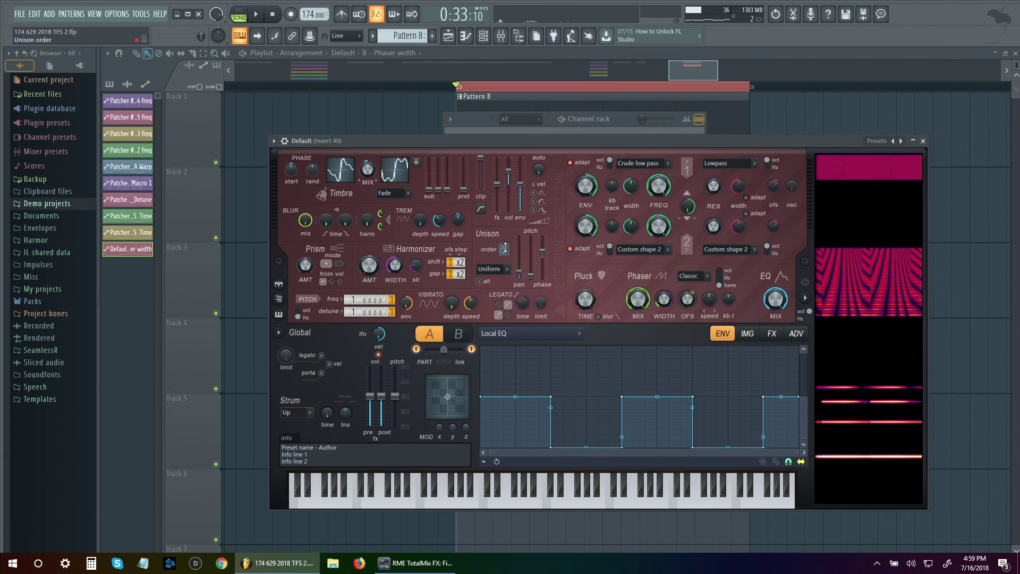
- Set part A's unison order to 4 and its unison phase to 9% jump ahead while auditioning the loop
{"action": "key", "text": "space"}
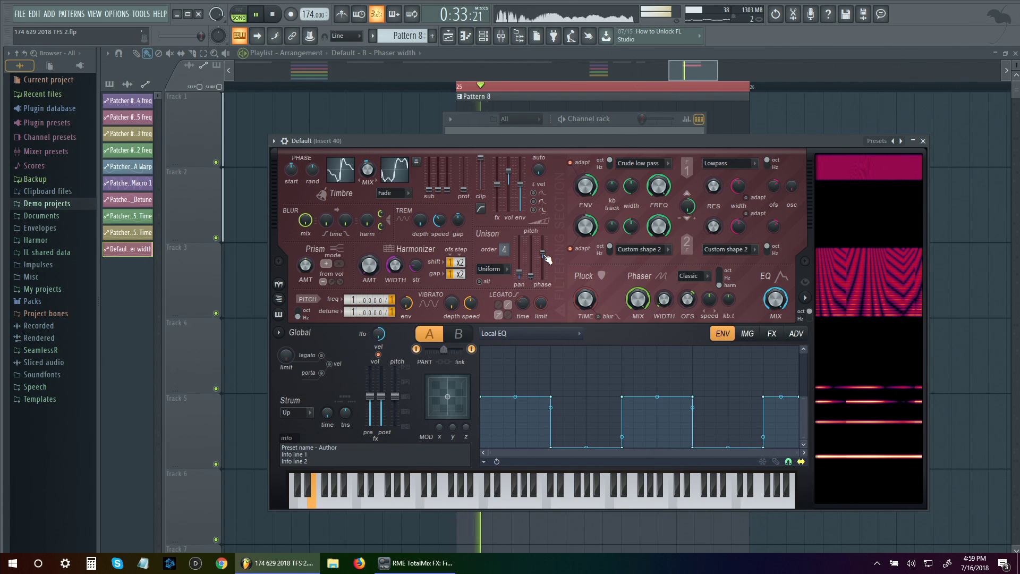
{"action": "key", "text": "space"}
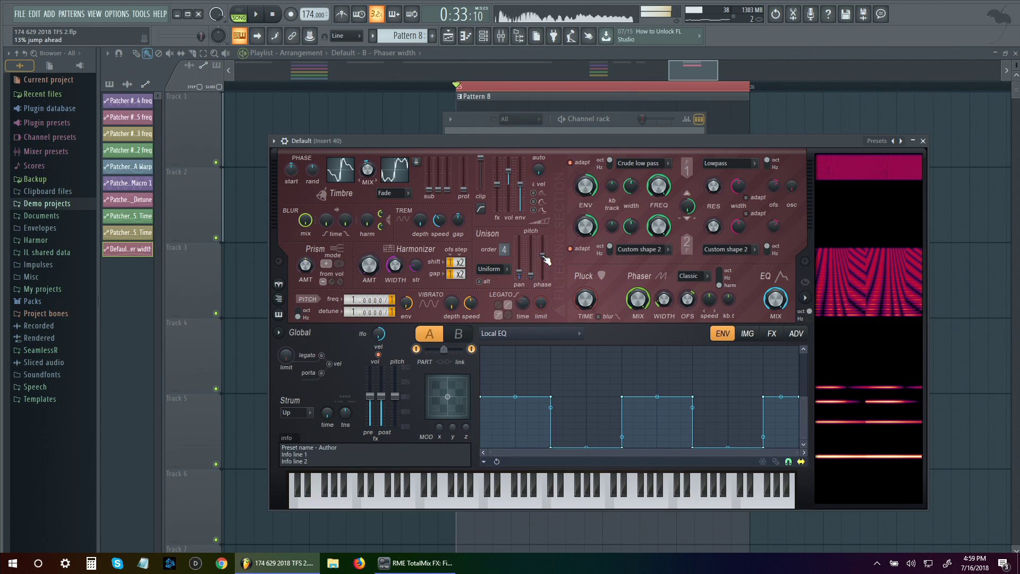
{"action": "key", "text": "space"}
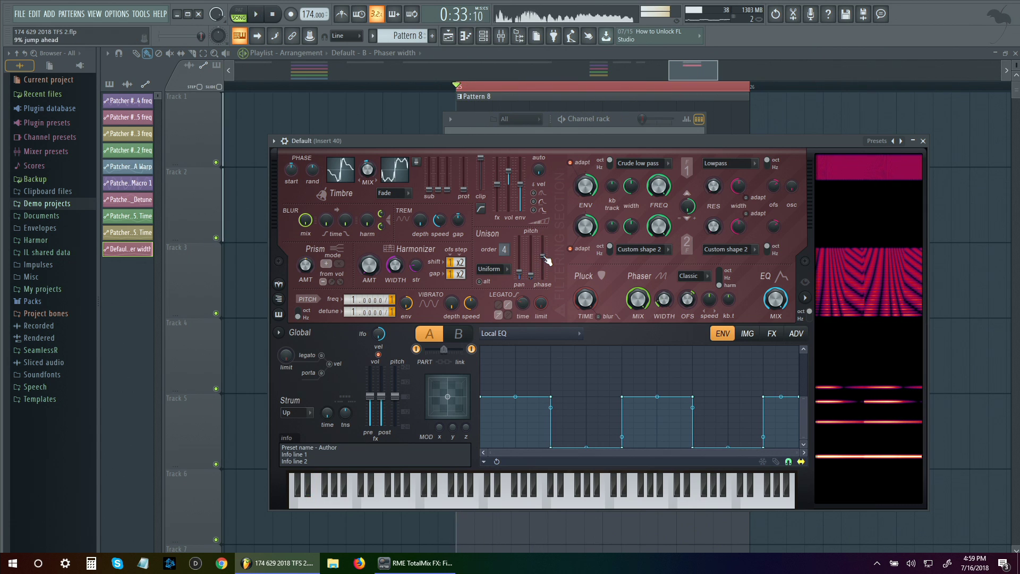
{"action": "key", "text": "space"}
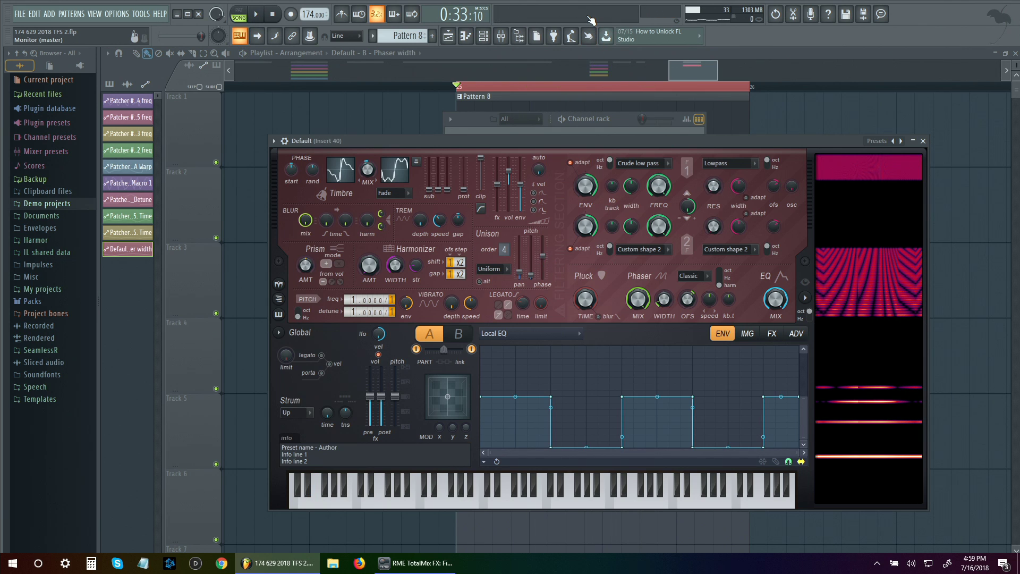
- Add Fruity parametric EQ 2 to slot 1 of mixer Insert 40, enlarge its window and play the loop through it
{"action": "left_click", "coordinate": [507, 39]}
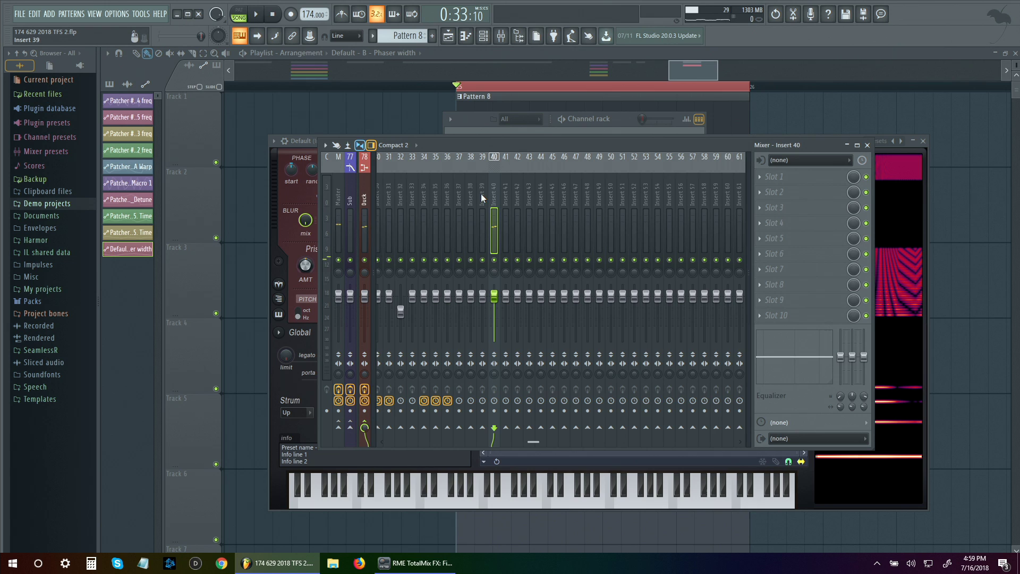
{"action": "left_click", "coordinate": [774, 176]}
{"action": "left_click", "coordinate": [673, 414]}
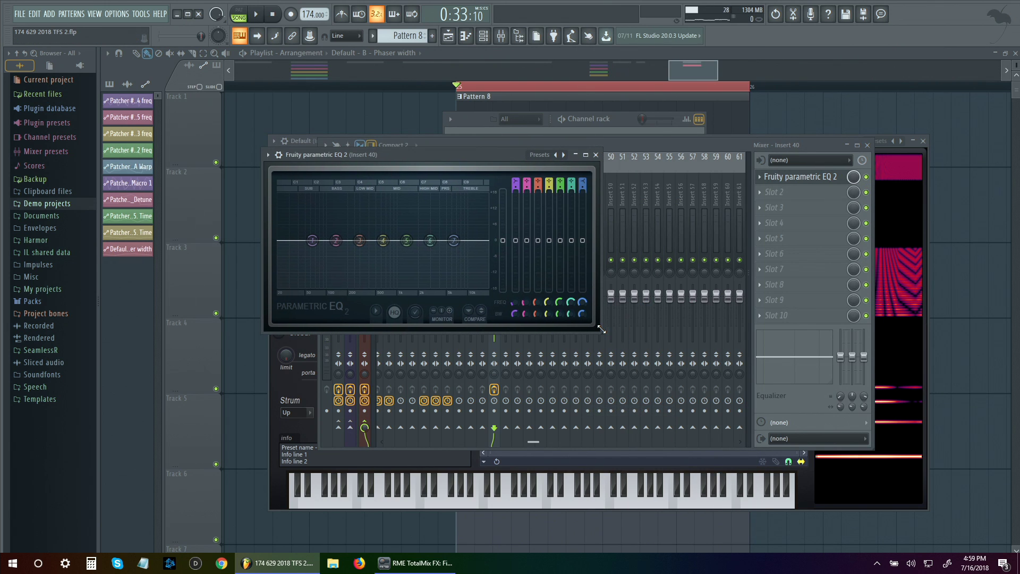
{"action": "left_click_drag", "start_coordinate": [601, 329], "coordinate": [876, 421]}
{"action": "left_click_drag", "start_coordinate": [365, 173], "coordinate": [565, 132]}
{"action": "key", "text": "space"}
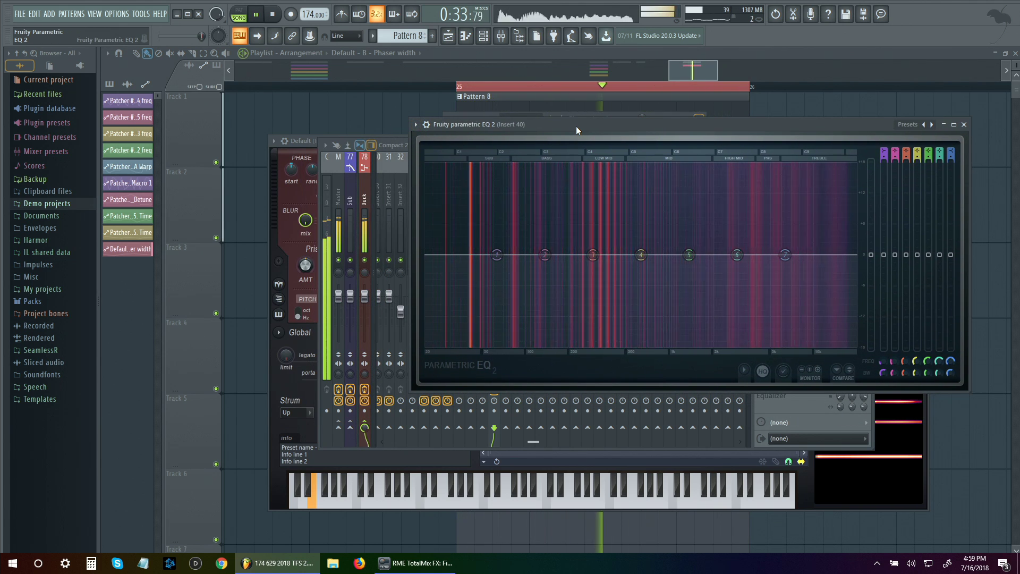
- Bring the Harmor window in front of the EQ, reposition it and audition the loop
{"action": "left_click_drag", "start_coordinate": [575, 125], "coordinate": [576, 116]}
{"action": "left_click", "coordinate": [379, 139]}
{"action": "left_click_drag", "start_coordinate": [379, 139], "coordinate": [472, 189]}
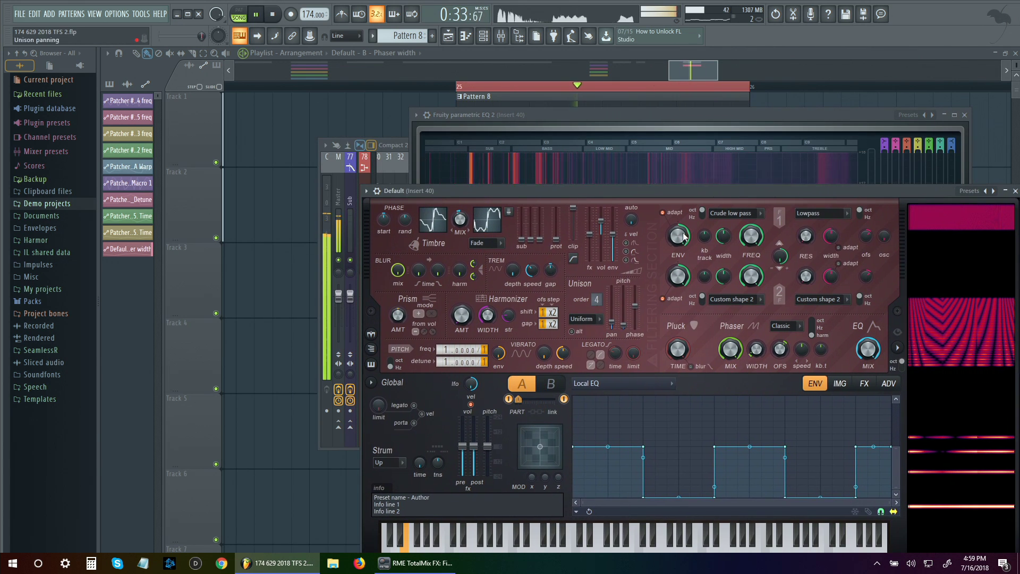
{"action": "left_click_drag", "start_coordinate": [709, 190], "coordinate": [537, 138]}
{"action": "key", "text": "space"}
{"action": "key", "text": "space"}
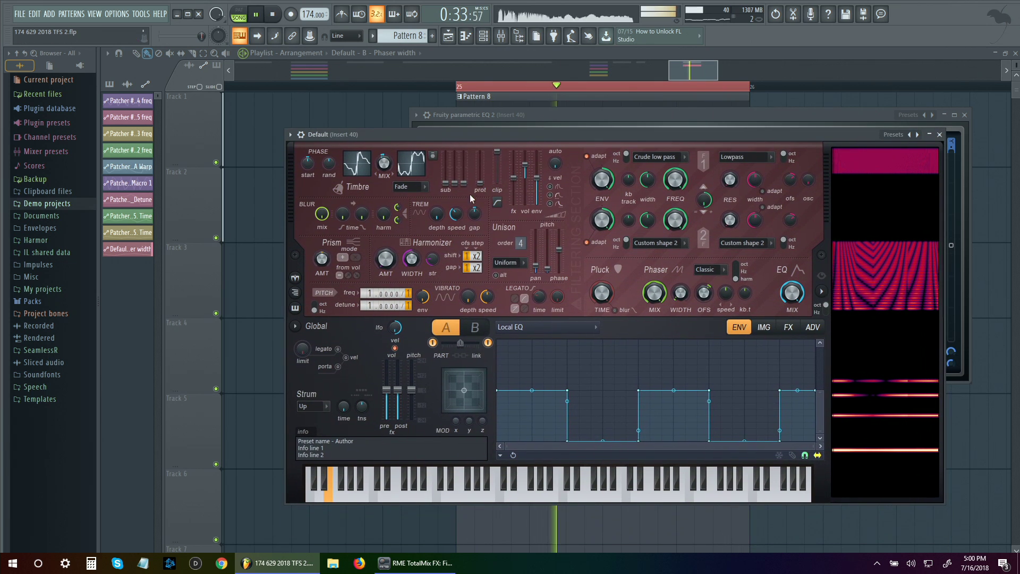
- Show part B's settings and adjust its phaser key tracking while auditioning the loop
{"action": "left_click", "coordinate": [475, 327]}
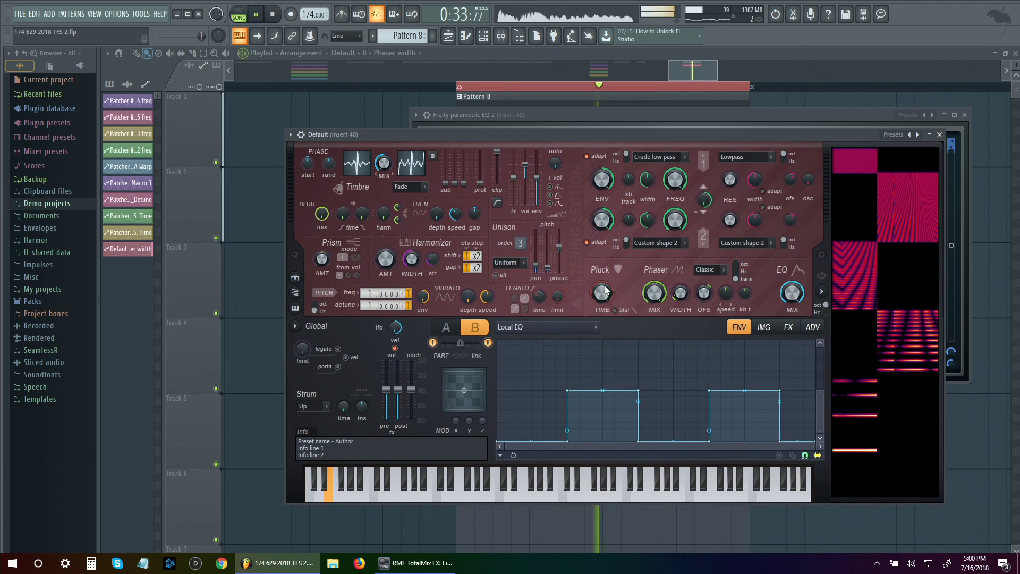
{"action": "key", "text": "space"}
{"action": "key", "text": "space"}
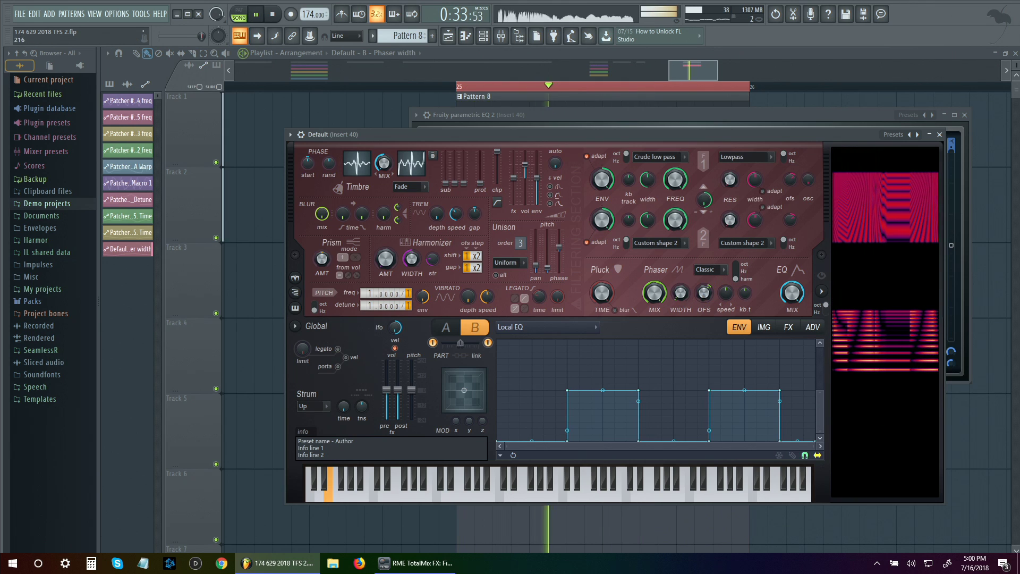
{"action": "left_click_drag", "start_coordinate": [745, 300], "coordinate": [747, 299]}
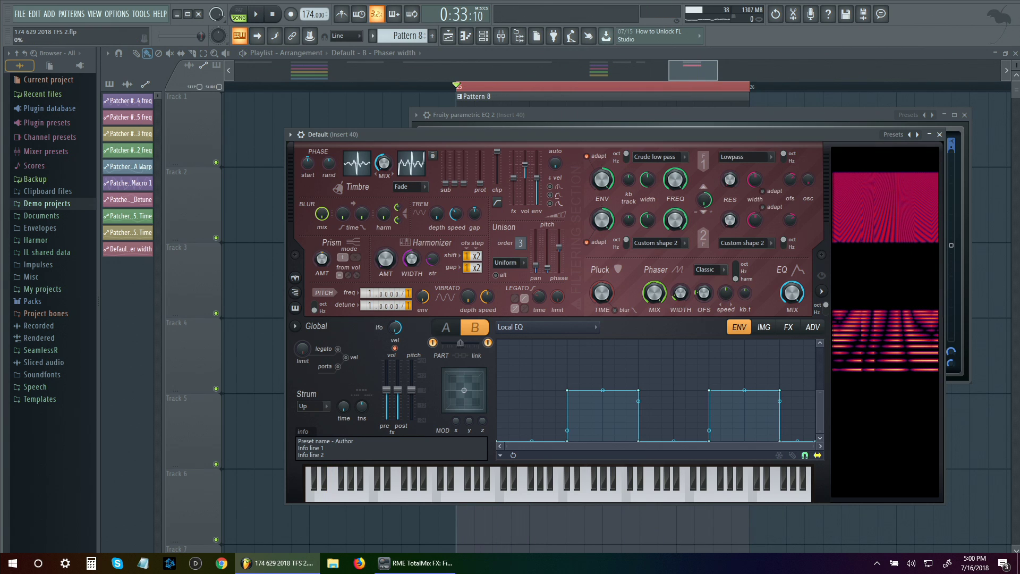
- Set part B's phaser shape to Custom, move its peak slightly before centre and add a point low on the rising slope
{"action": "left_click", "coordinate": [709, 269]}
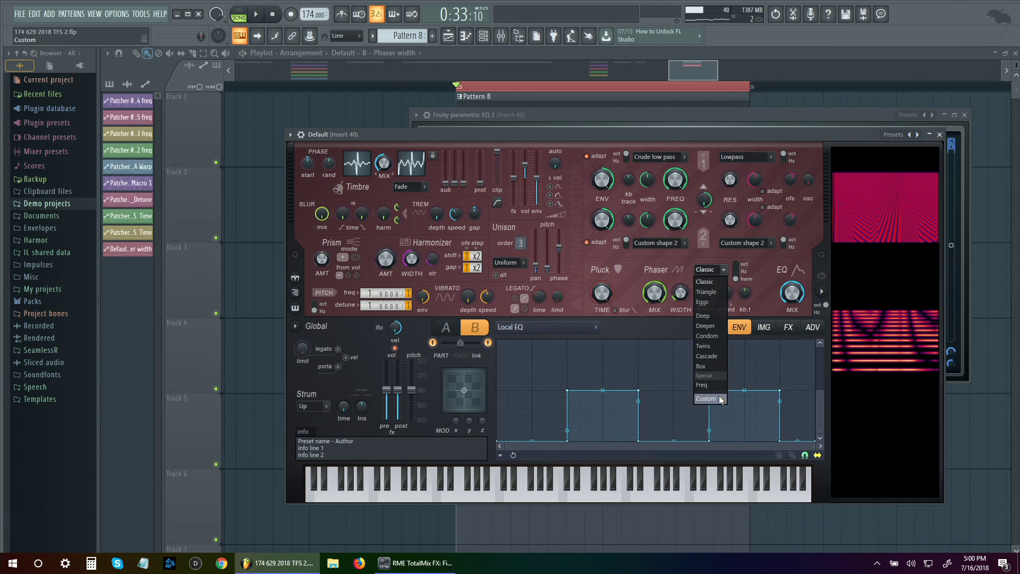
{"action": "left_click", "coordinate": [708, 398]}
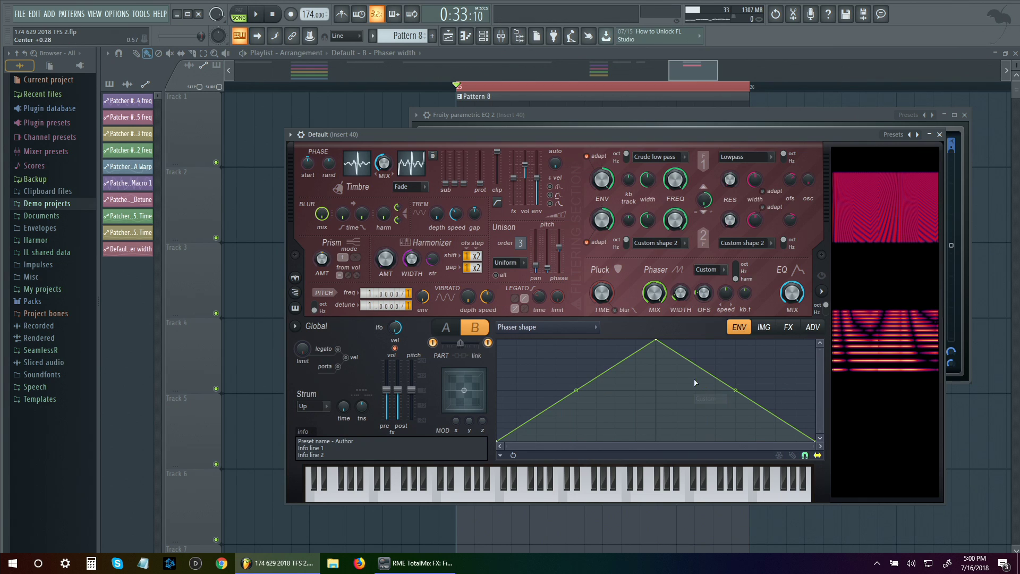
{"action": "left_click_drag", "start_coordinate": [657, 341], "coordinate": [516, 340]}
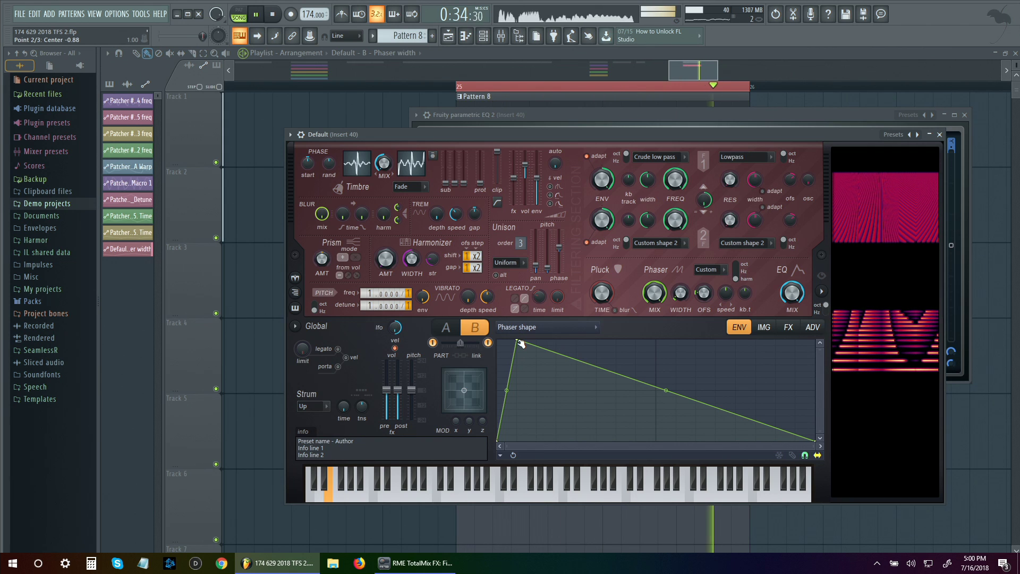
{"action": "left_click_drag", "start_coordinate": [517, 342], "coordinate": [635, 339]}
{"action": "right_click", "coordinate": [579, 416]}
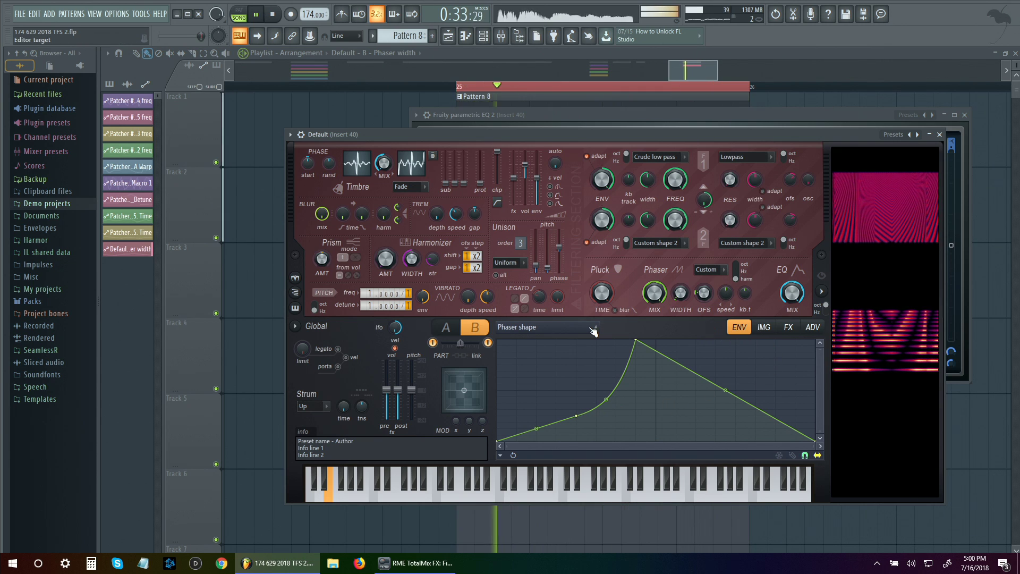
- Return to part B's Local EQ and slope the first band's falling edge and the second band's rising edge
{"action": "left_click", "coordinate": [593, 332]}
{"action": "left_click", "coordinate": [711, 204]}
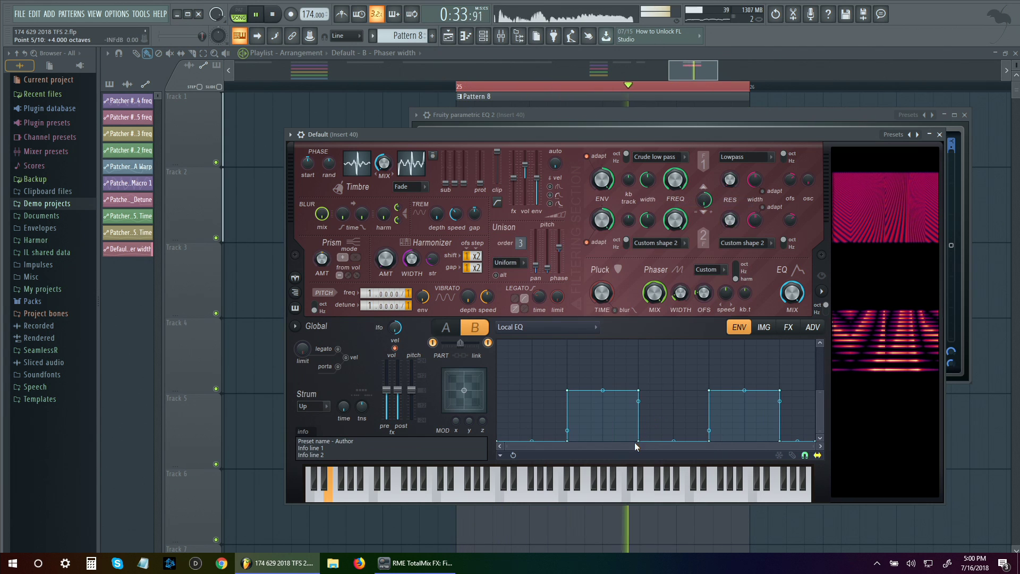
{"action": "left_click_drag", "start_coordinate": [639, 441], "coordinate": [649, 441]}
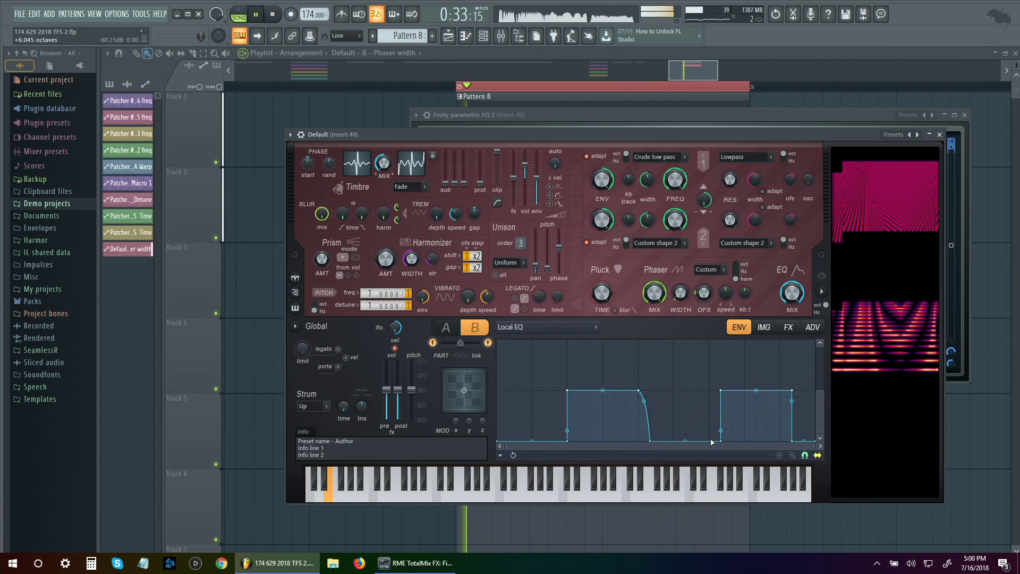
{"action": "left_click_drag", "start_coordinate": [709, 391], "coordinate": [720, 390]}
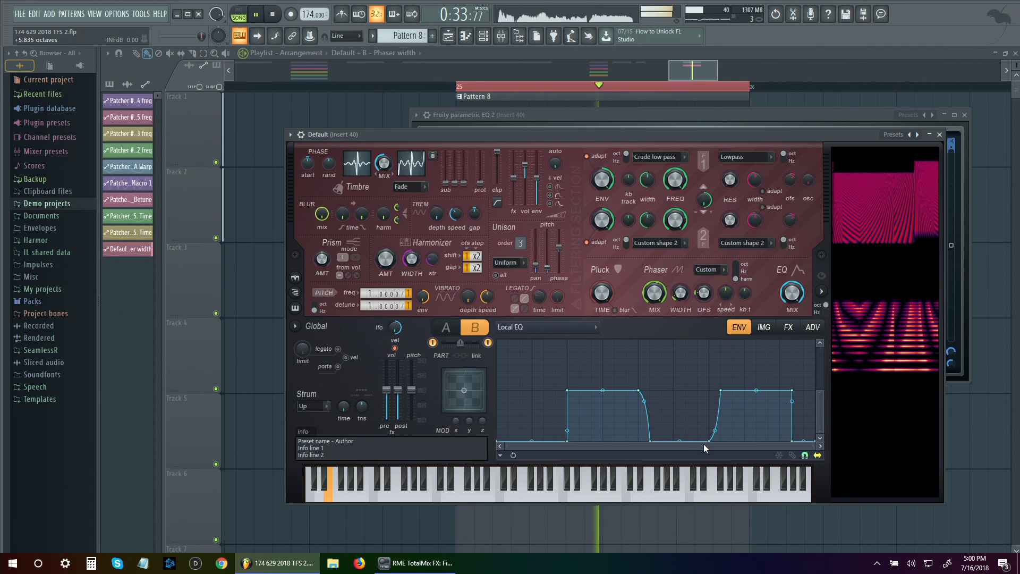
- Compare the Local EQ curves of parts A and B by switching between the two parts
{"action": "left_click", "coordinate": [445, 327]}
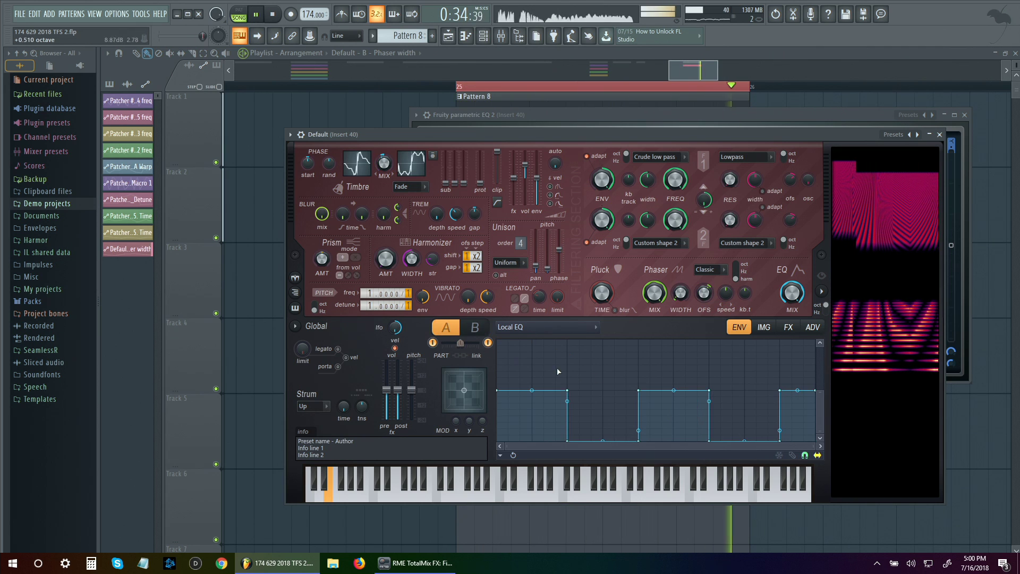
{"action": "left_click", "coordinate": [472, 328]}
{"action": "left_click", "coordinate": [445, 327]}
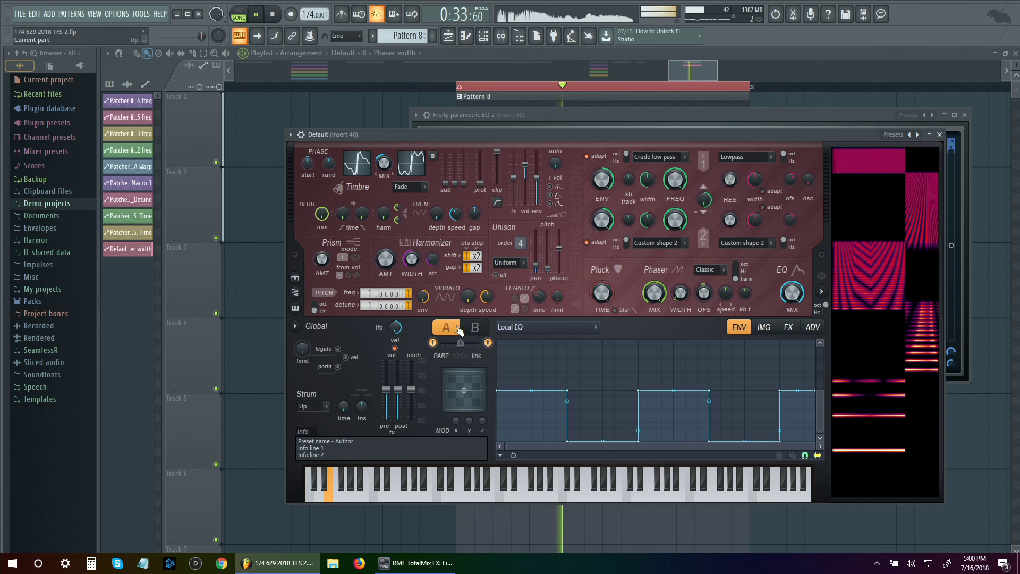
{"action": "left_click", "coordinate": [472, 327]}
{"action": "left_click", "coordinate": [446, 328]}
{"action": "left_click", "coordinate": [472, 327]}
{"action": "left_click", "coordinate": [445, 327]}
{"action": "left_click", "coordinate": [473, 327]}
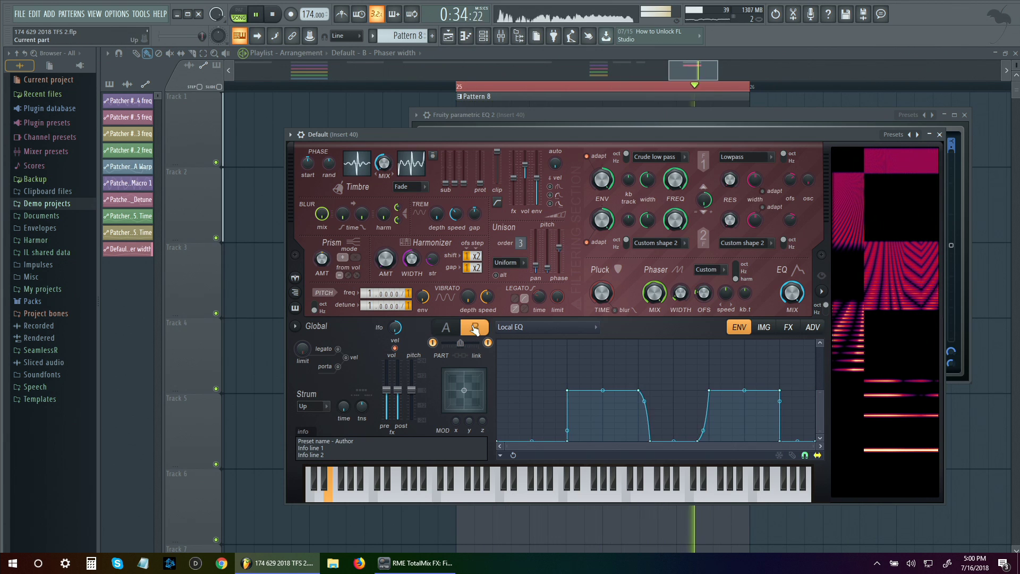
- Slope the falling edges of part A's first two Local EQ bands and check them against part B's curve
{"action": "left_click", "coordinate": [446, 327]}
{"action": "left_click_drag", "start_coordinate": [709, 441], "coordinate": [720, 441]}
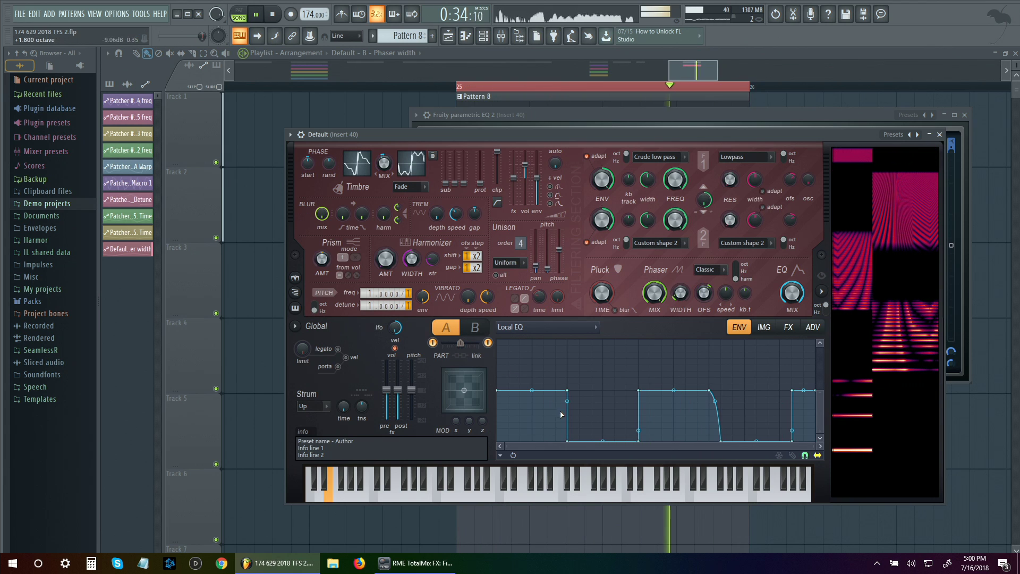
{"action": "left_click_drag", "start_coordinate": [570, 441], "coordinate": [579, 441]}
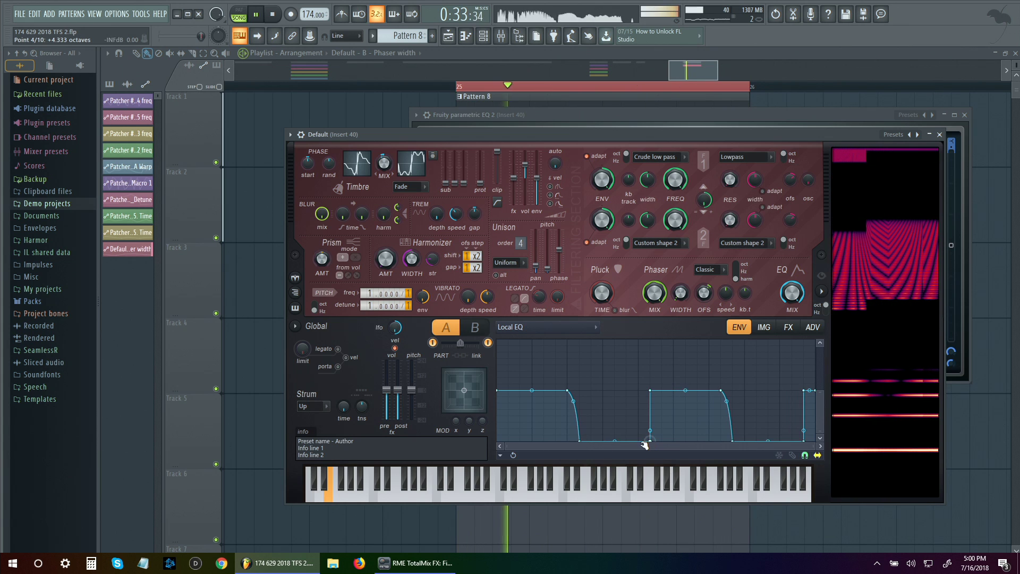
{"action": "left_click", "coordinate": [474, 327]}
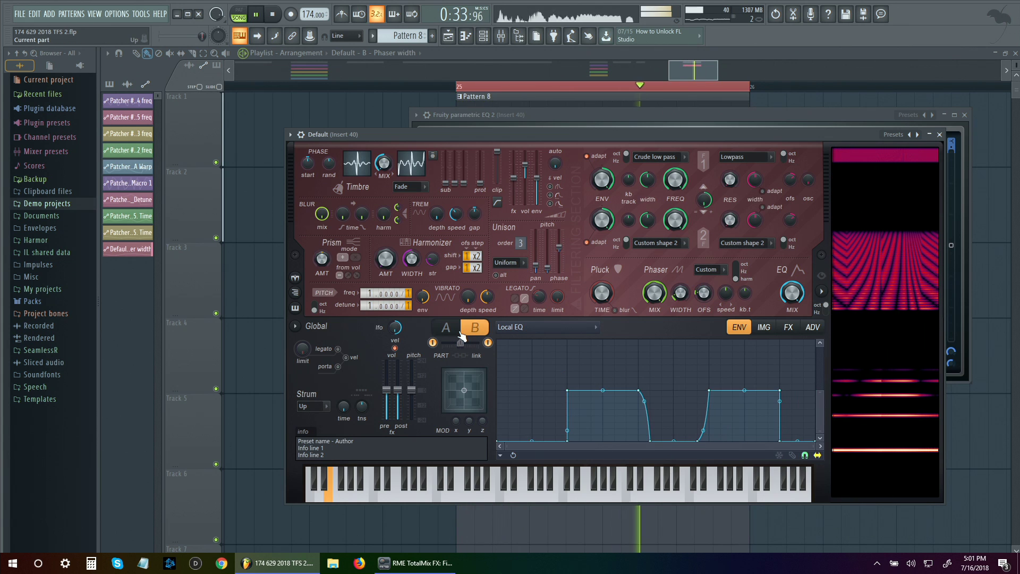
{"action": "key", "text": "space"}
- Close the plugin windows, review Pattern 8's notes in the piano roll and return to the playlist
{"action": "key", "text": "F12"}
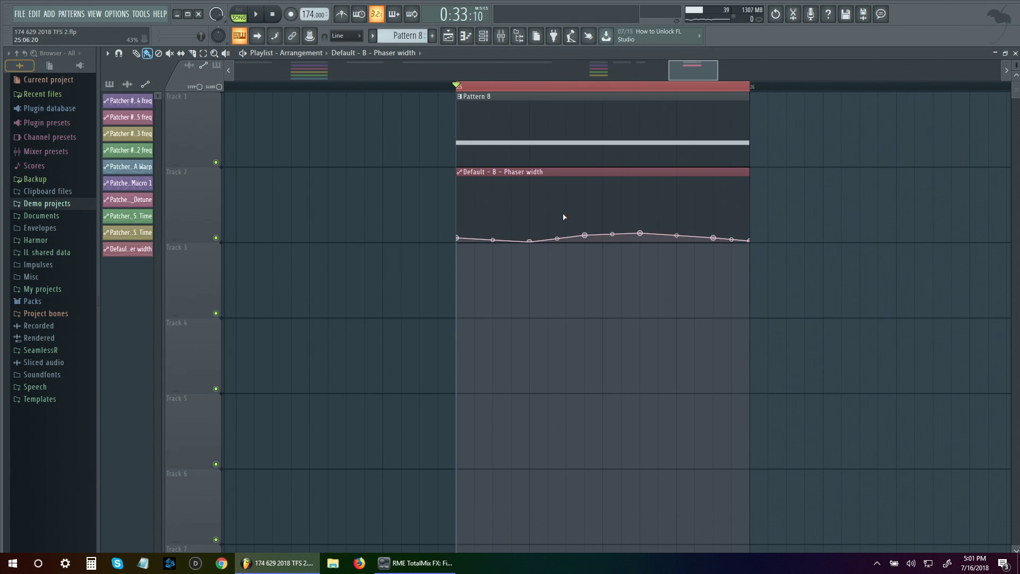
{"action": "key", "text": "space"}
{"action": "double_click", "coordinate": [481, 142]}
{"action": "left_click_drag", "start_coordinate": [234, 214], "coordinate": [308, 251]}
{"action": "scroll", "coordinate": [259, 153], "scroll_direction": "up", "scroll_amount": 3}
{"action": "left_click", "coordinate": [485, 39]}
{"action": "key", "text": "space"}
{"action": "key", "text": "F5"}
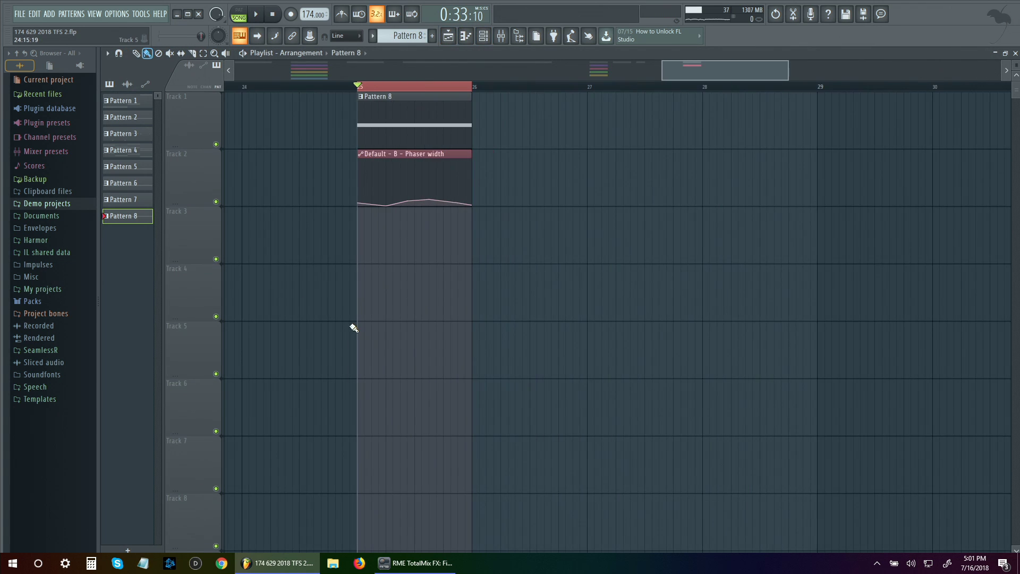
- Review Pattern 5's notes in the piano roll and return to the playlist
{"action": "scroll", "coordinate": [793, 355], "scroll_direction": "left", "scroll_amount": 4}
{"action": "double_click", "coordinate": [554, 119]}
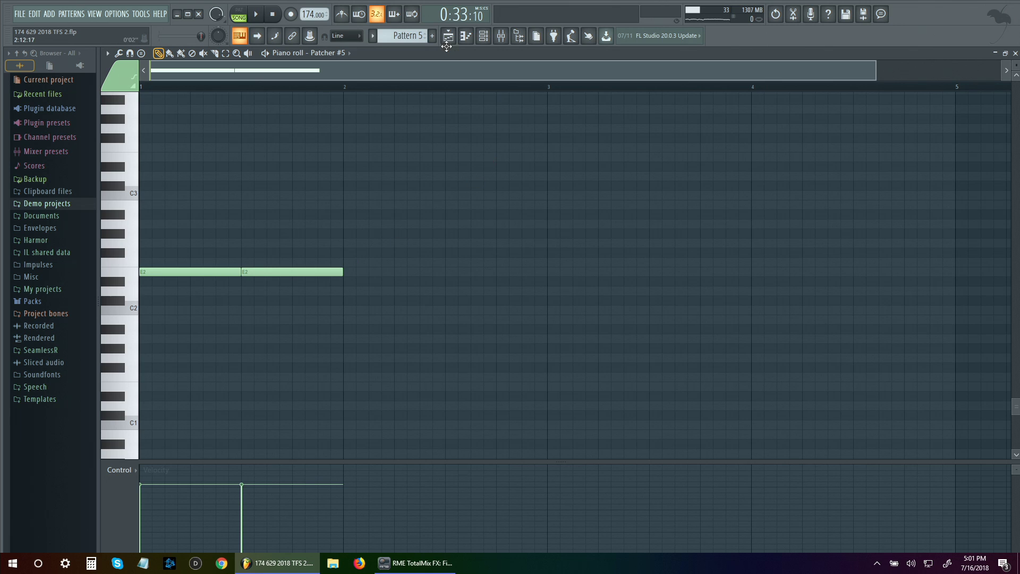
{"action": "key", "text": "F5"}
{"action": "scroll", "coordinate": [584, 319], "scroll_direction": "right", "scroll_amount": 3}
{"action": "double_click", "coordinate": [712, 93]}
{"action": "left_click_drag", "start_coordinate": [223, 265], "coordinate": [218, 274]}
{"action": "key", "text": "F5"}
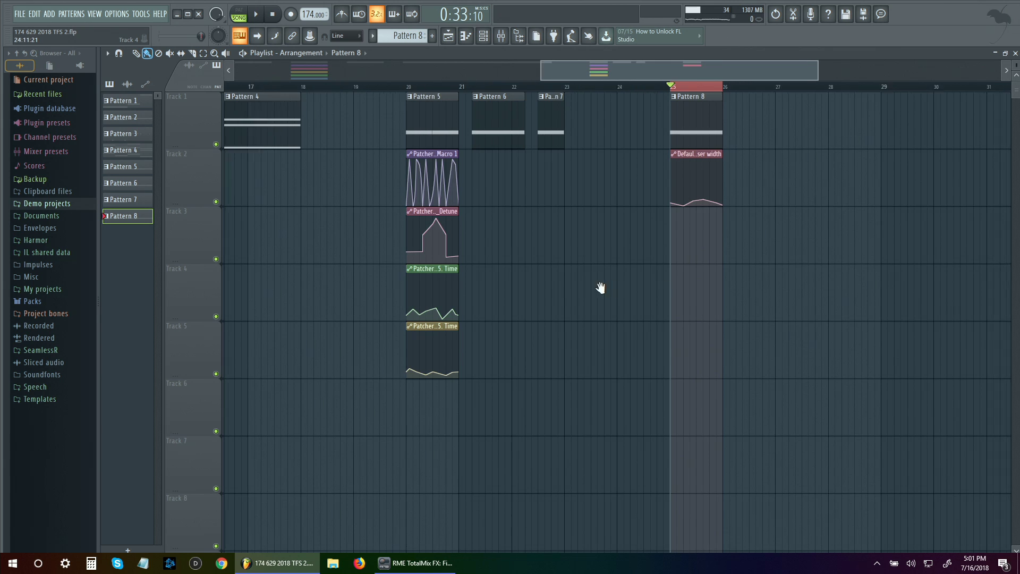
- Bring up the mixer and channel rack and reopen the Default channel's Harmor window
{"action": "scroll", "coordinate": [610, 287], "scroll_direction": "up", "scroll_amount": 3}
{"action": "left_click", "coordinate": [500, 35]}
{"action": "key", "text": "F6"}
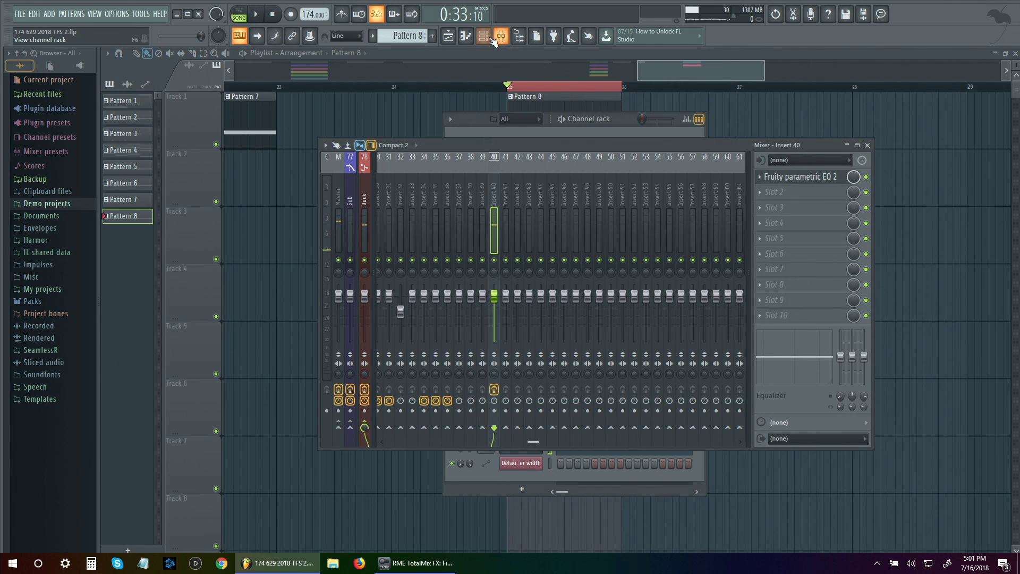
{"action": "left_click", "coordinate": [533, 446]}
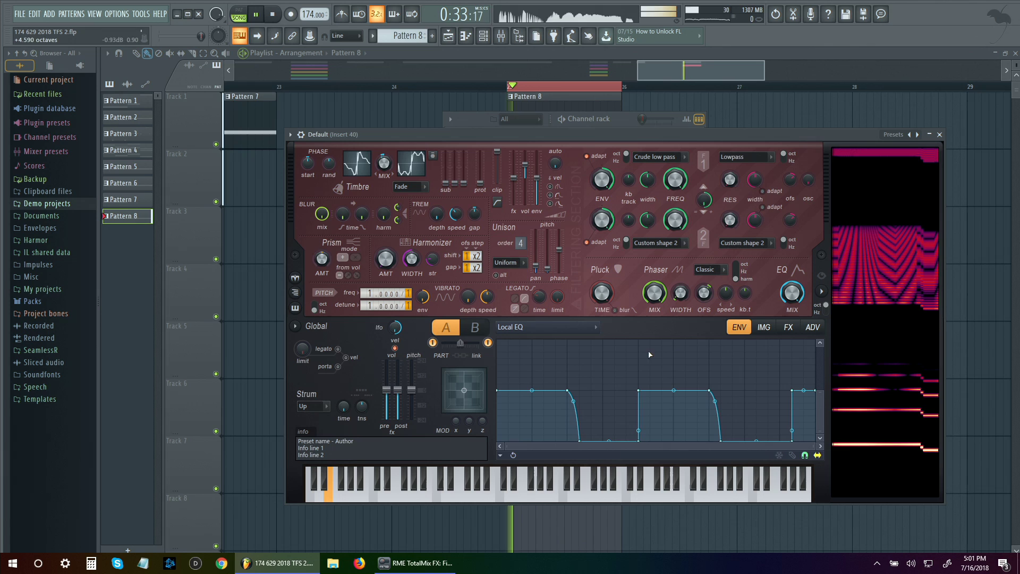
{"action": "left_click_drag", "start_coordinate": [592, 133], "coordinate": [575, 125]}
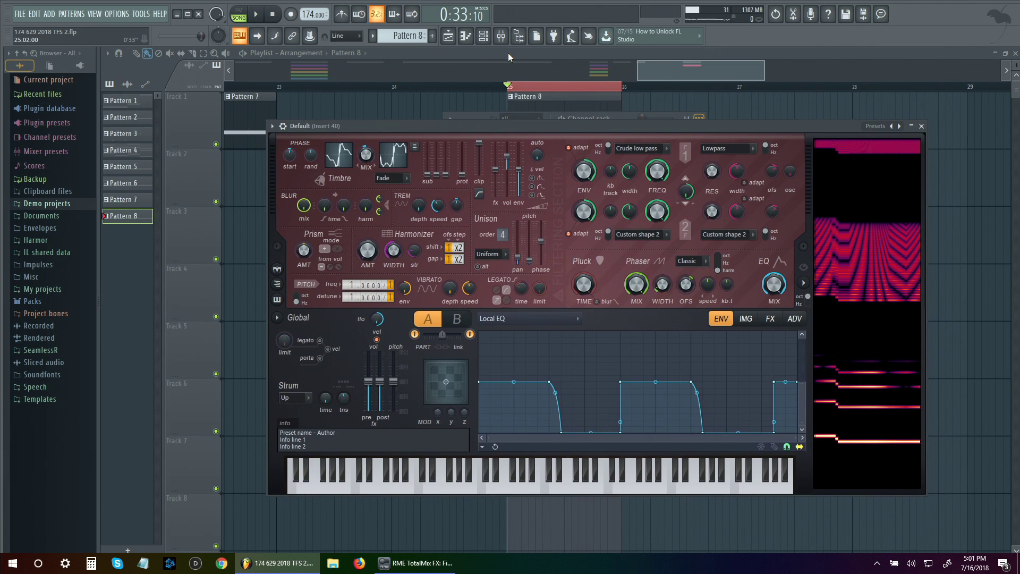
{"action": "left_click", "coordinate": [500, 35]}
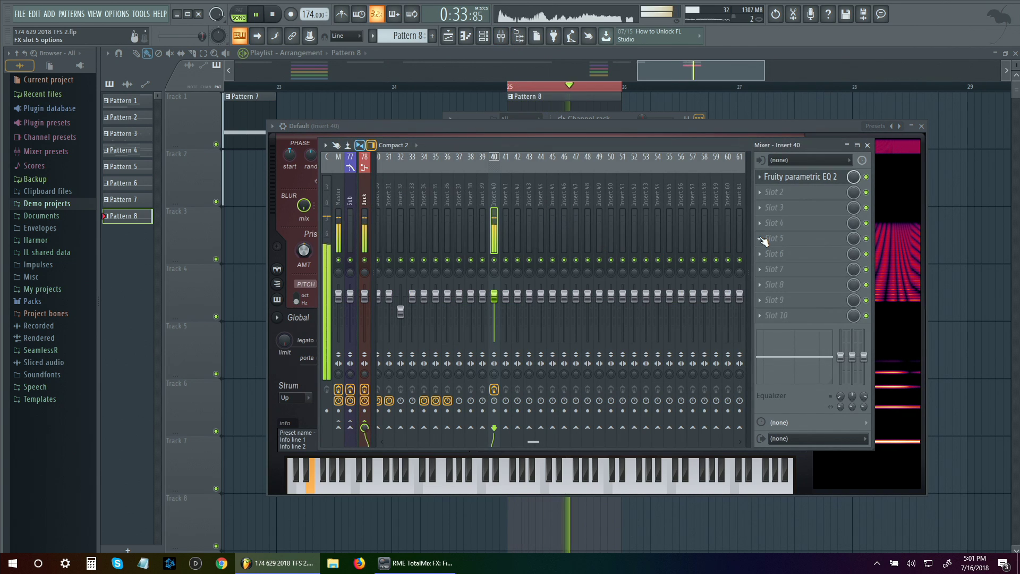
{"action": "left_click", "coordinate": [793, 193]}
{"action": "key", "text": "Escape"}
{"action": "left_click", "coordinate": [604, 130]}
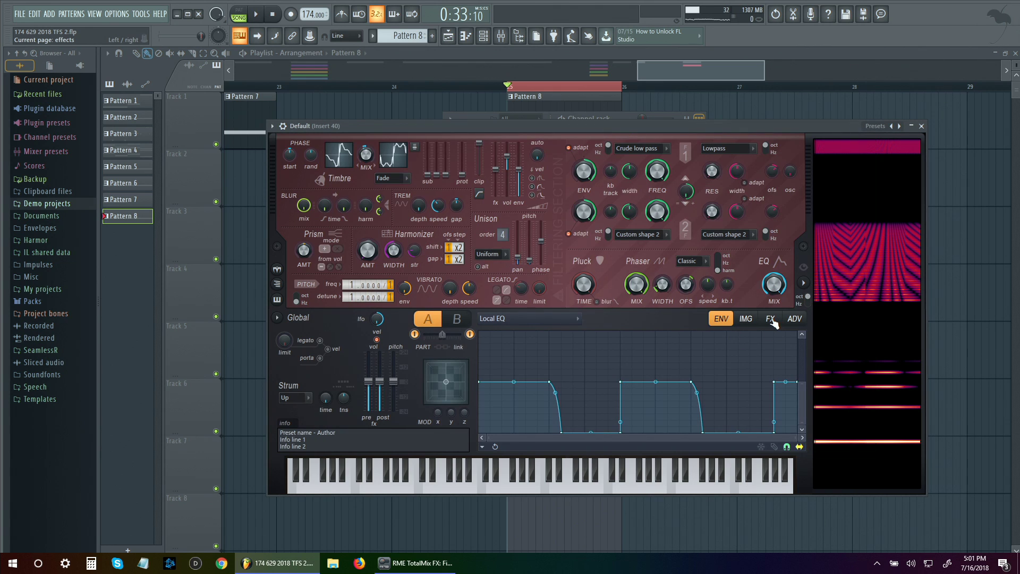
- Show the Harmonic unison pitch envelope and reshape the beginning of part B's curve with a low start and two small peaks
{"action": "left_click", "coordinate": [457, 319]}
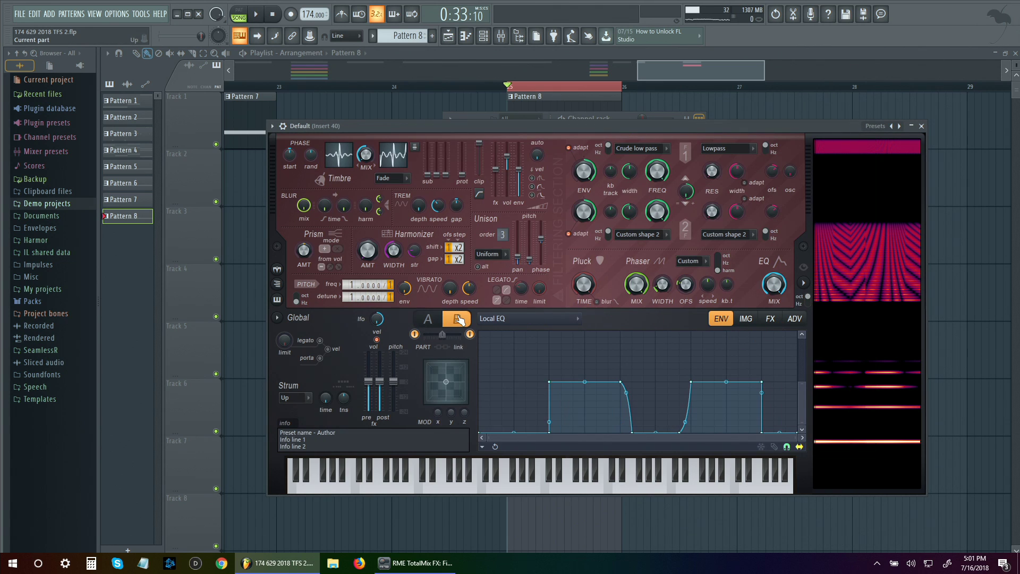
{"action": "left_click", "coordinate": [428, 319]}
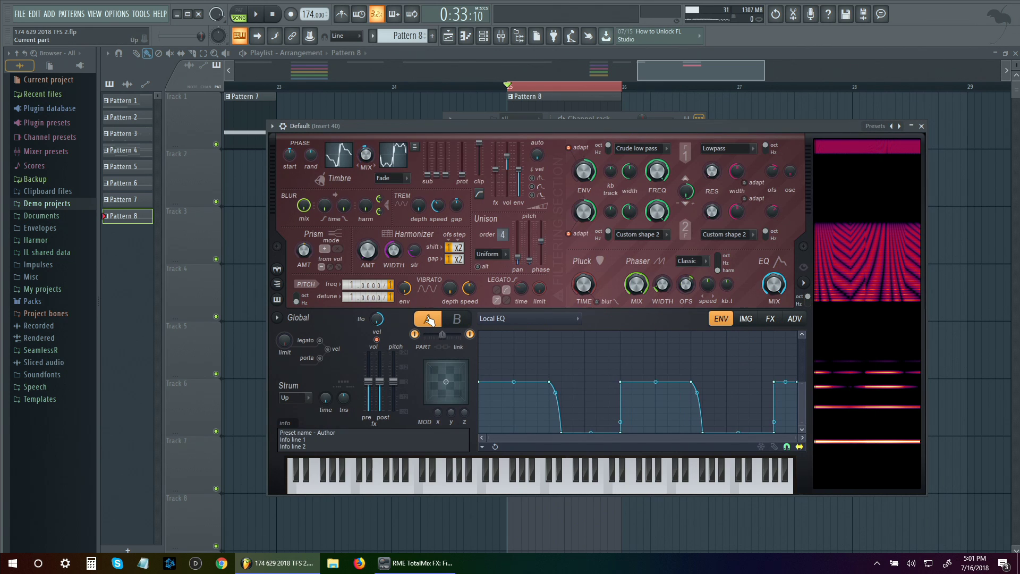
{"action": "left_click", "coordinate": [557, 322]}
{"action": "left_click", "coordinate": [695, 282]}
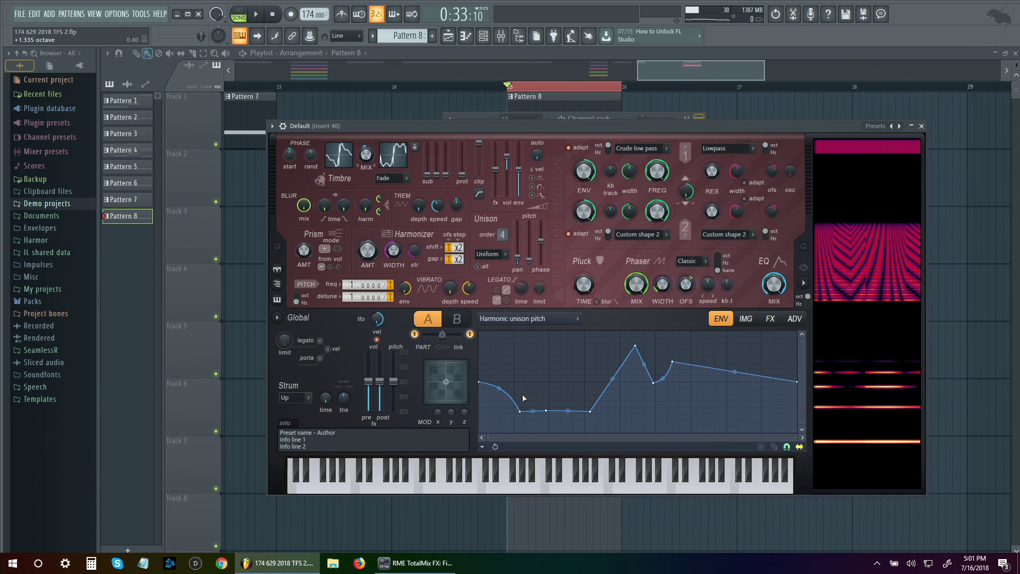
{"action": "left_click", "coordinate": [457, 321]}
{"action": "left_click_drag", "start_coordinate": [481, 383], "coordinate": [537, 382]}
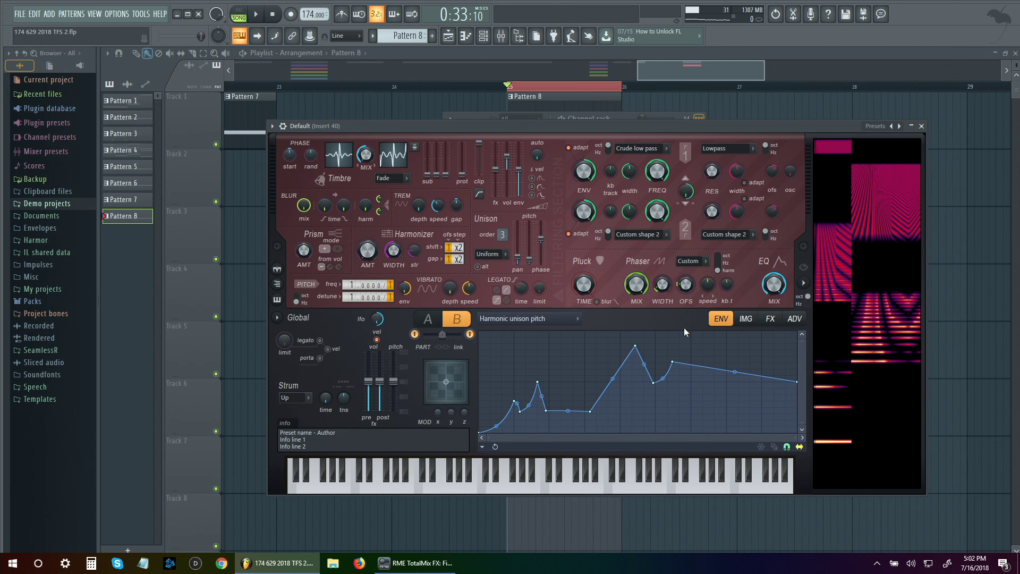
- Load Maximus into slot 2 of Insert 40 and enlarge its window
{"action": "left_click", "coordinate": [501, 37]}
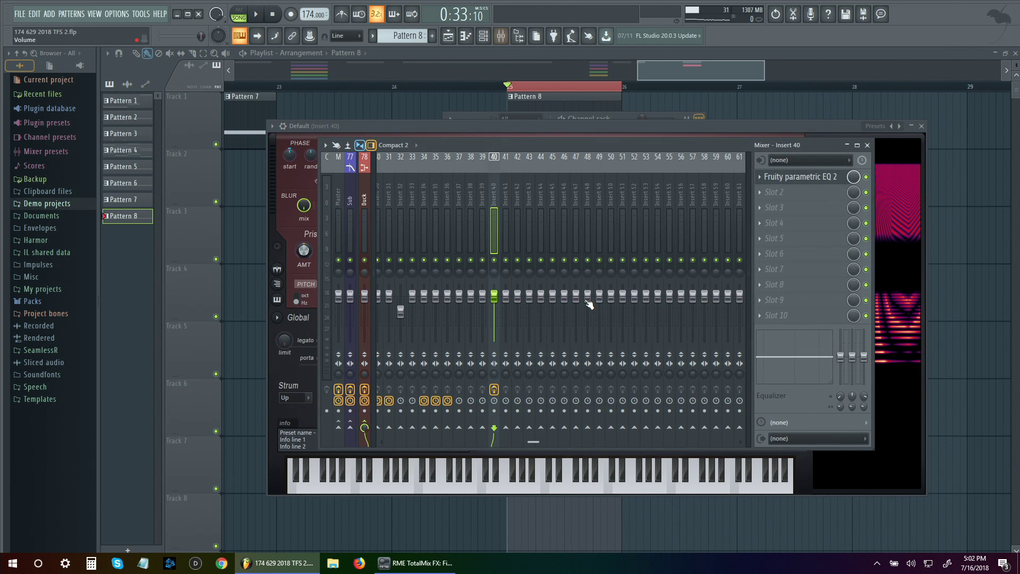
{"action": "left_click", "coordinate": [789, 194]}
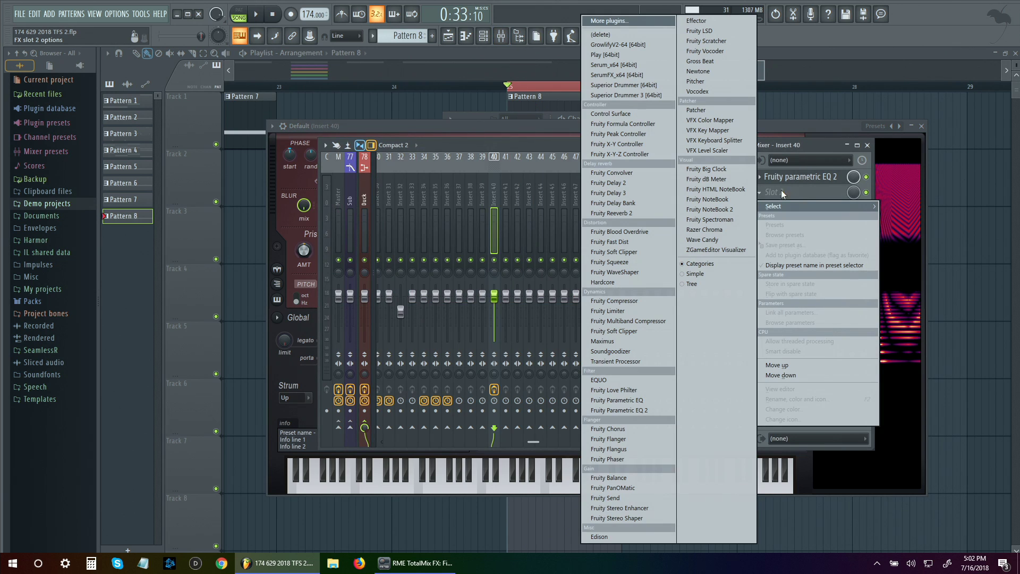
{"action": "left_click", "coordinate": [611, 341]}
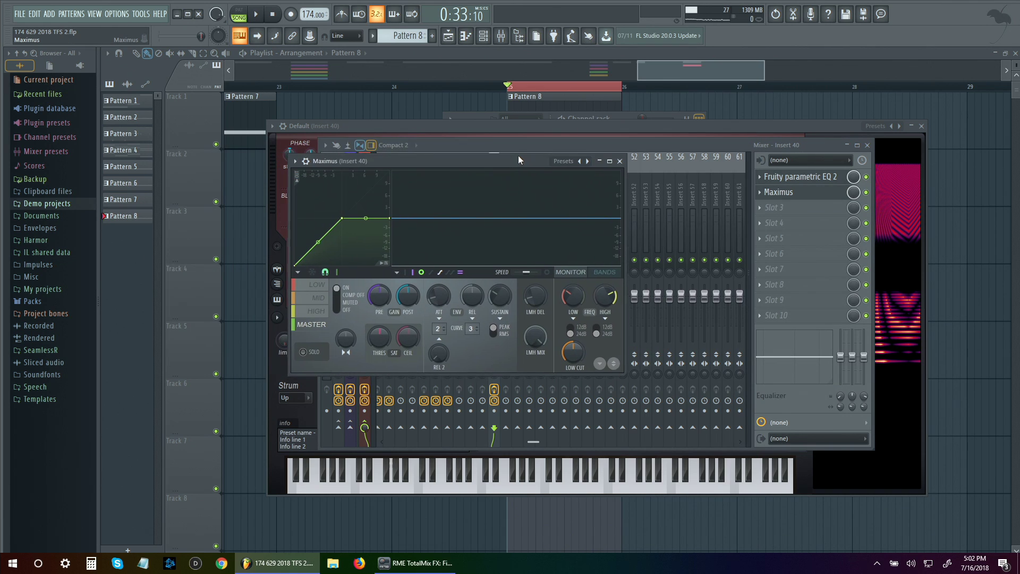
{"action": "left_click_drag", "start_coordinate": [641, 354], "coordinate": [744, 408]}
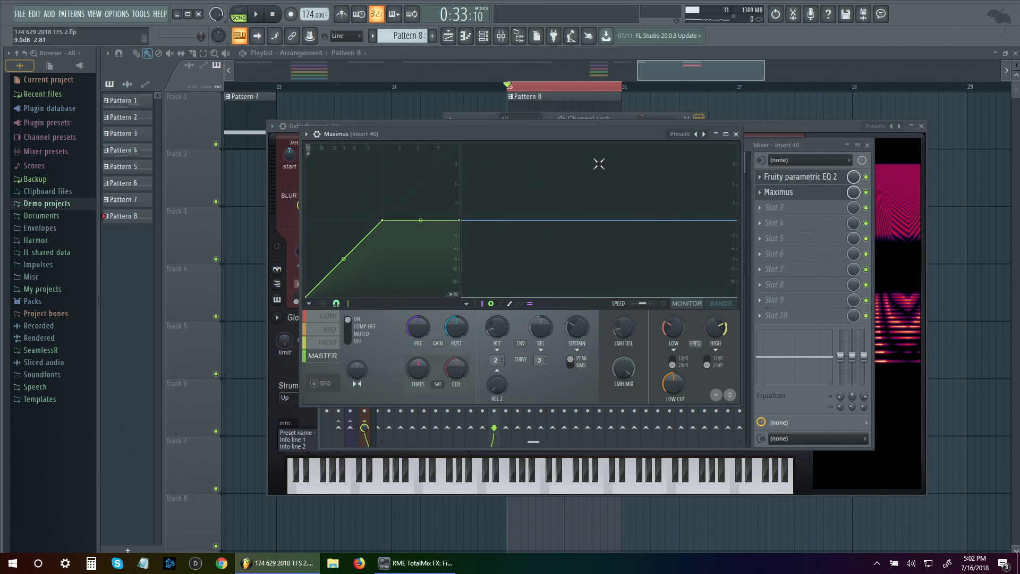
{"action": "left_click_drag", "start_coordinate": [605, 137], "coordinate": [653, 158]}
- Raise Maximus's high band frequency in the bands view while auditioning the bass
{"action": "mouse_move", "coordinate": [756, 340]}
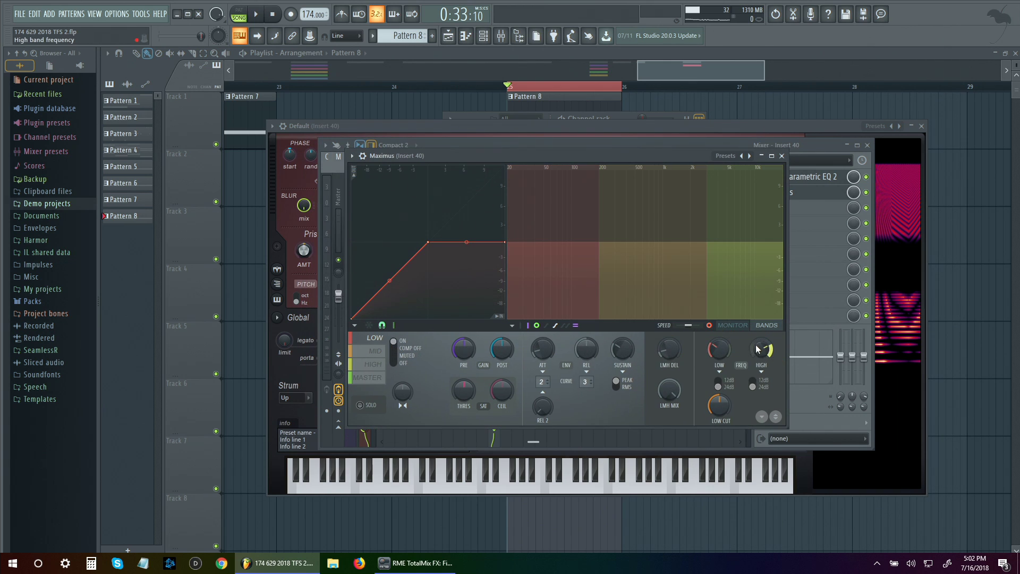
{"action": "key", "text": "space"}
{"action": "key", "text": "space"}
- Return to part A's Local EQ, move the last band's rising edge to +8.000 octaves and close Harmor
{"action": "left_click", "coordinate": [566, 323]}
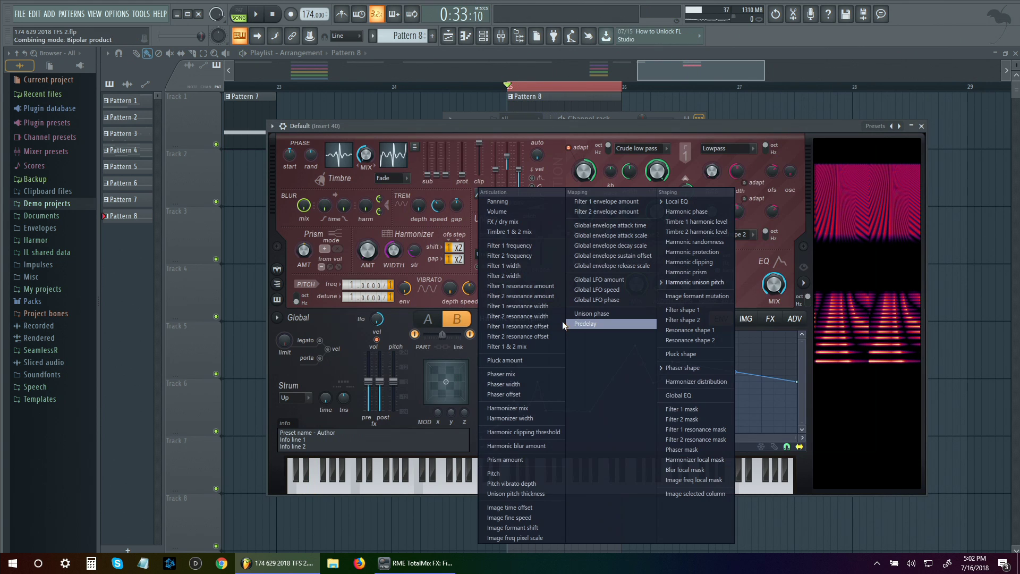
{"action": "left_click", "coordinate": [675, 201]}
{"action": "left_click", "coordinate": [428, 319]}
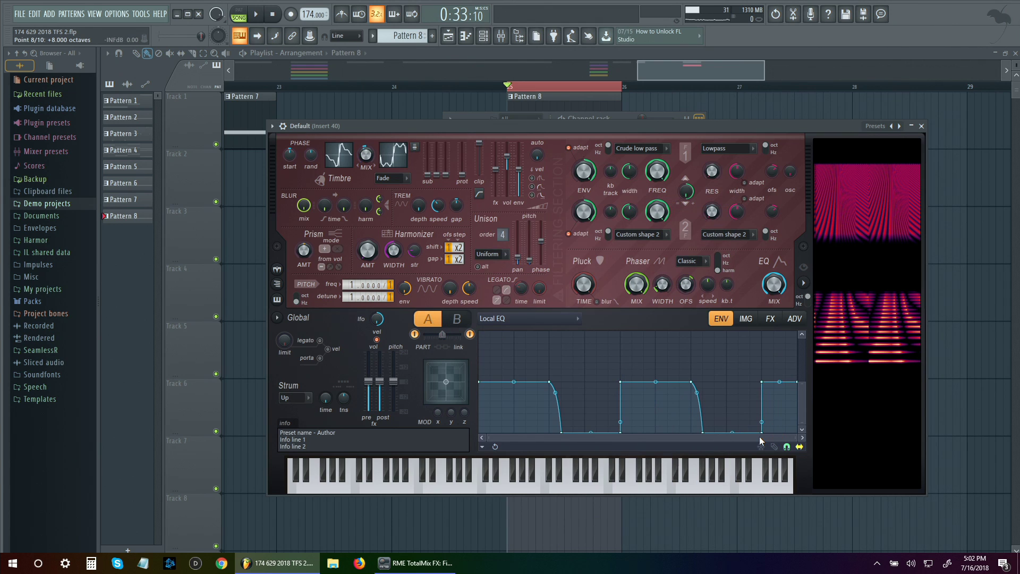
{"action": "left_click", "coordinate": [921, 126]}
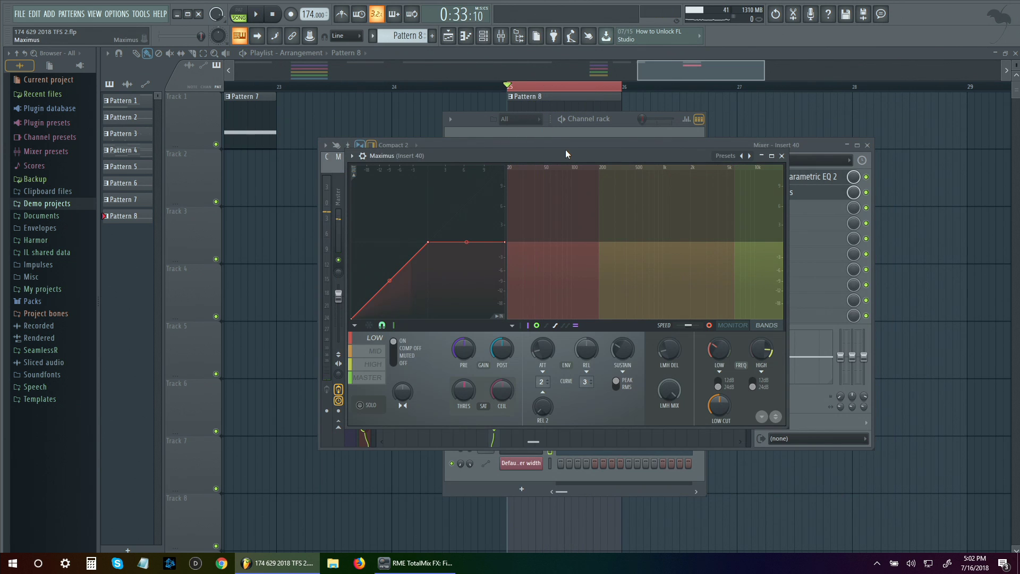
- Lower Maximus's high band frequency during playback and check the signal in its monitor and bands views
{"action": "key", "text": "space"}
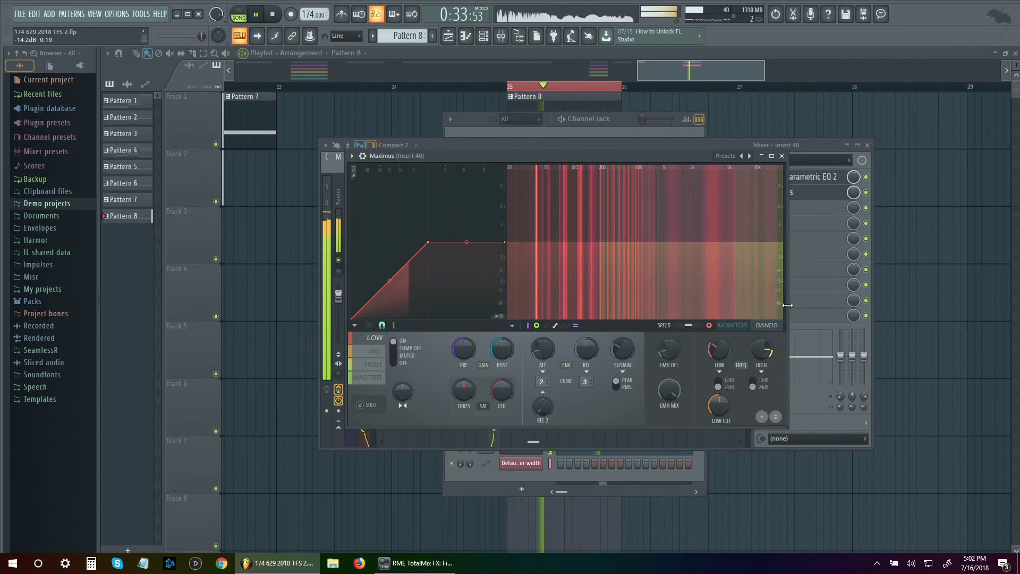
{"action": "left_click_drag", "start_coordinate": [719, 349], "coordinate": [761, 343]}
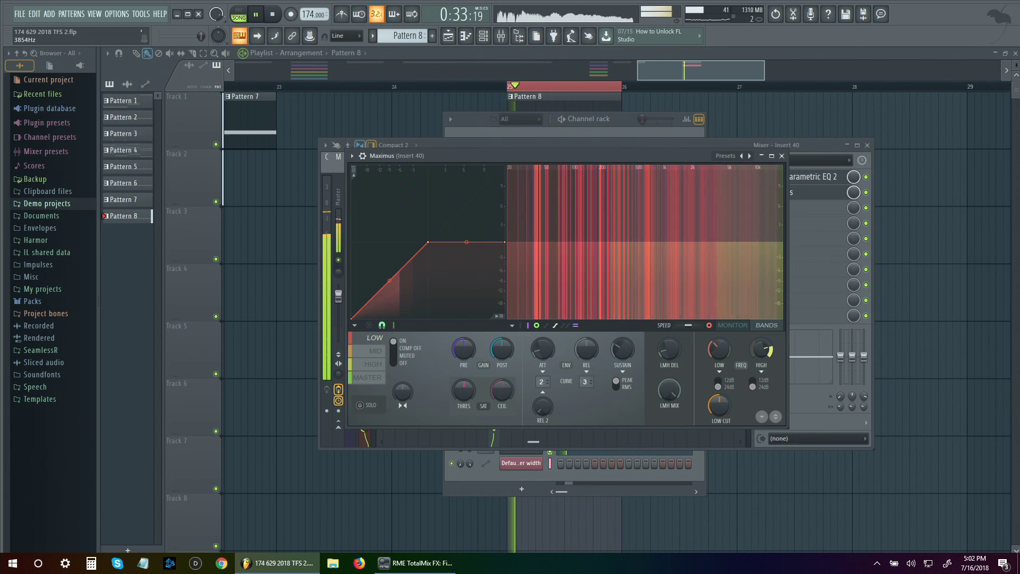
{"action": "key", "text": "space"}
{"action": "left_click", "coordinate": [733, 325]}
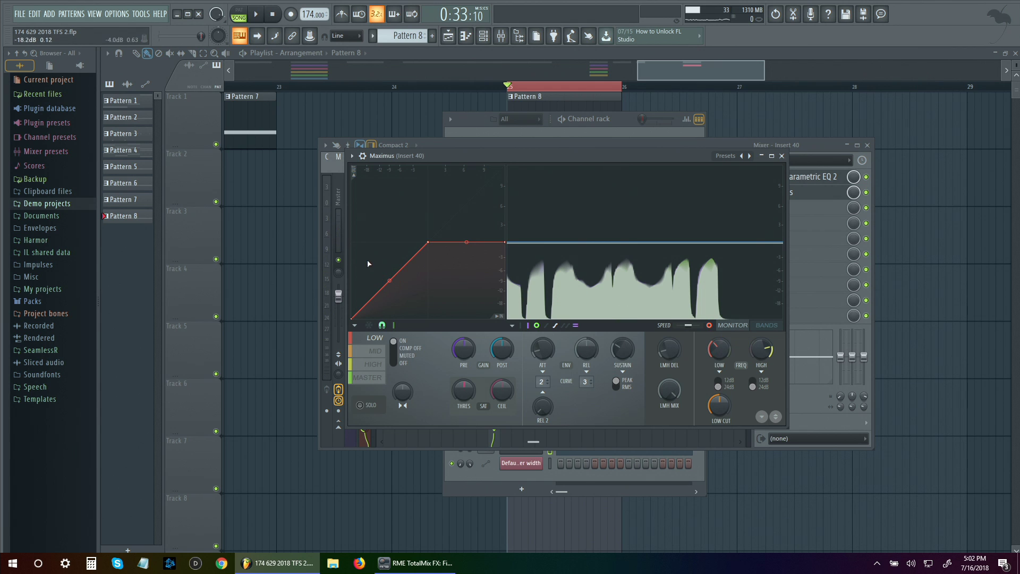
{"action": "left_click", "coordinate": [774, 328]}
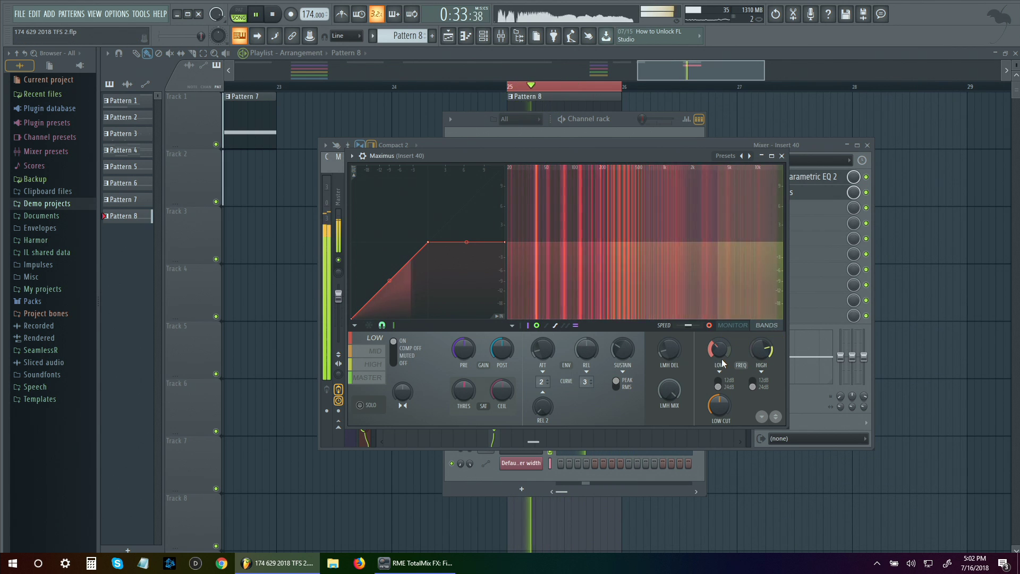
{"action": "left_click", "coordinate": [781, 155]}
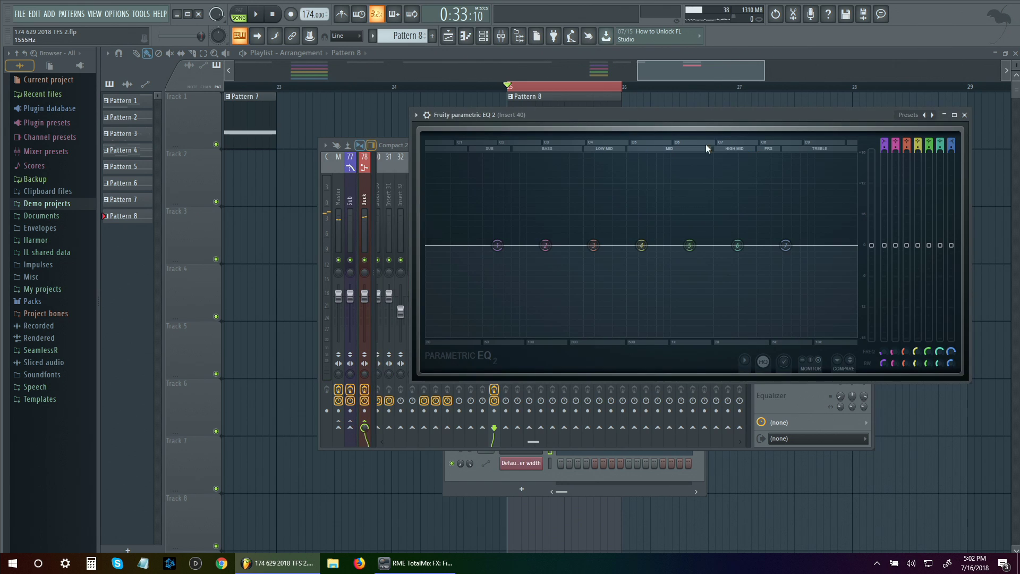
- Inspect Insert 40's Fruity parametric EQ 2 at full size and return to the channel rack
{"action": "left_click", "coordinate": [954, 115]}
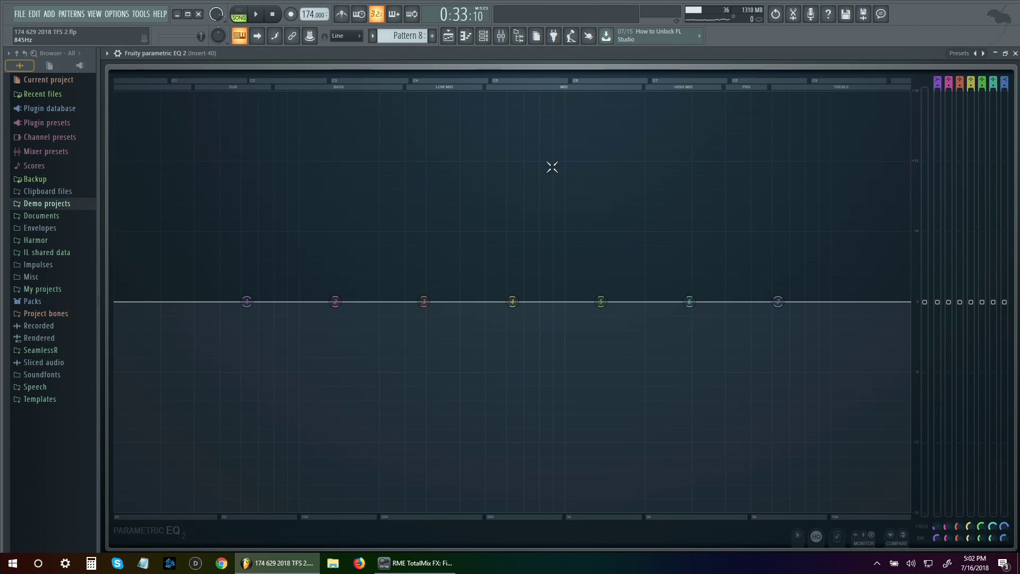
{"action": "left_click", "coordinate": [1015, 54]}
{"action": "left_click", "coordinate": [533, 125]}
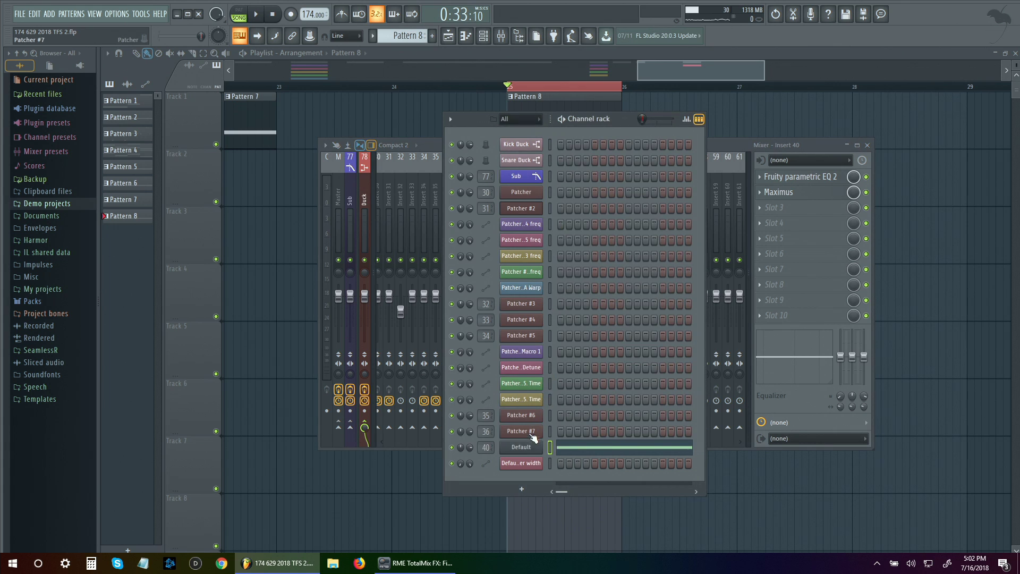
- Reopen the Default channel's part A Local EQ and carve a curved dip at +1.000 octave into the first band
{"action": "left_click", "coordinate": [527, 449]}
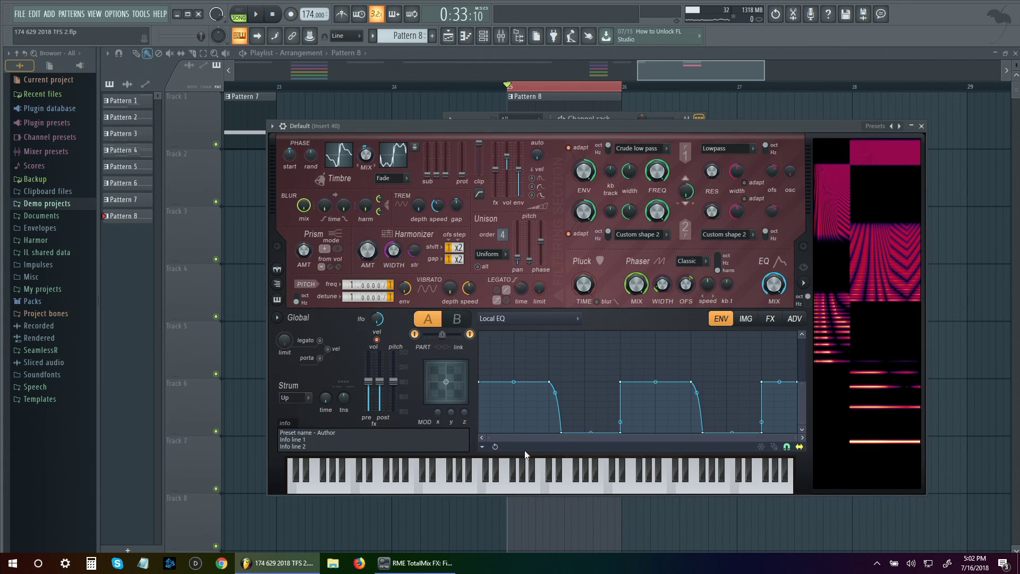
{"action": "left_click", "coordinate": [507, 316]}
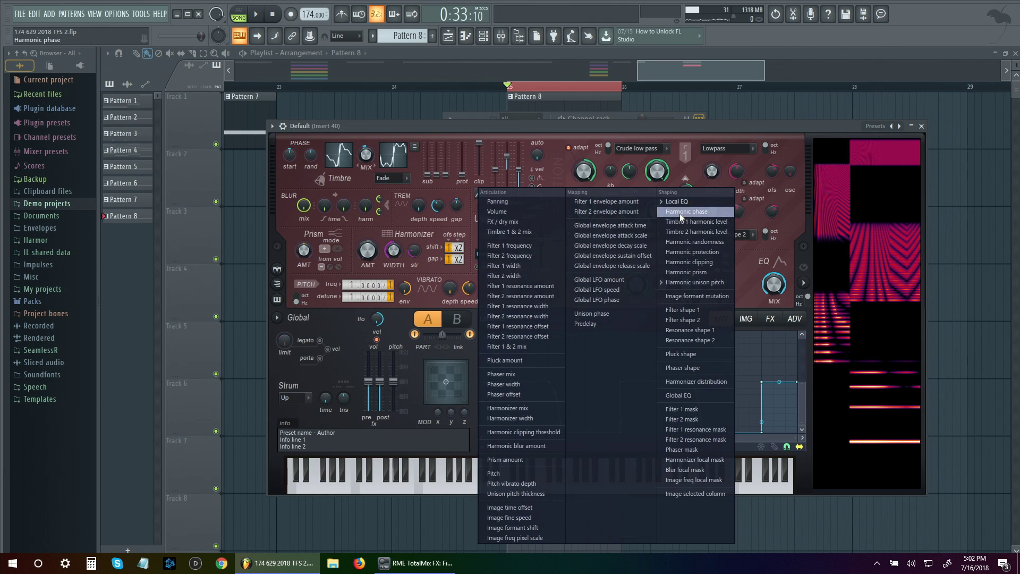
{"action": "left_click", "coordinate": [706, 206]}
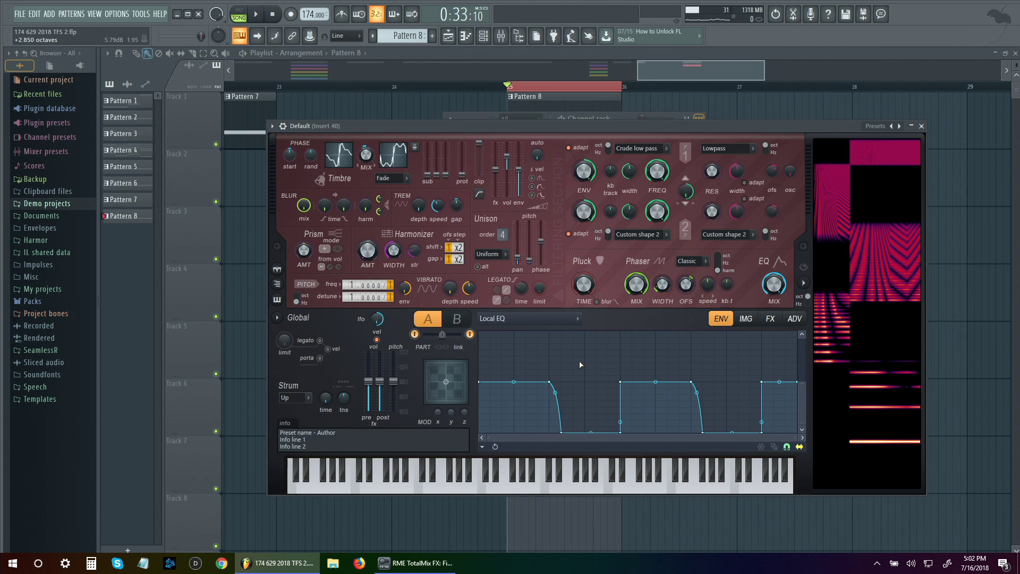
{"action": "mouse_move", "coordinate": [514, 401]}
{"action": "left_mouse_down"}
{"action": "mouse_move", "coordinate": [514, 415]}
{"action": "mouse_move", "coordinate": [527, 389]}
{"action": "left_mouse_up"}
{"action": "key", "text": "space"}
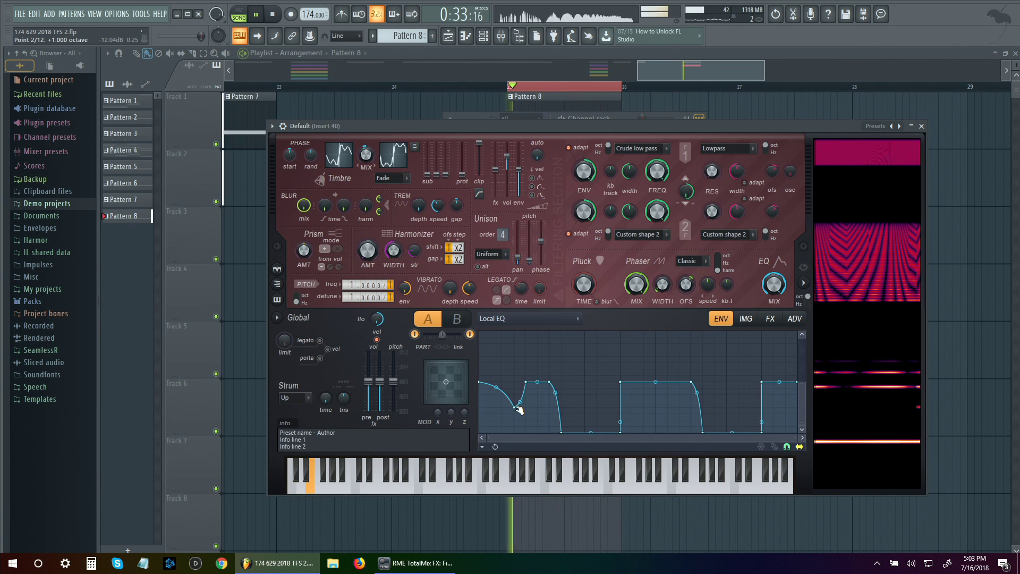
- Extend part A's first Local EQ band, realign the second band's rising edge and form a sloping shoulder starting at +1.667 octaves
{"action": "left_click_drag", "start_coordinate": [537, 382], "coordinate": [561, 383]}
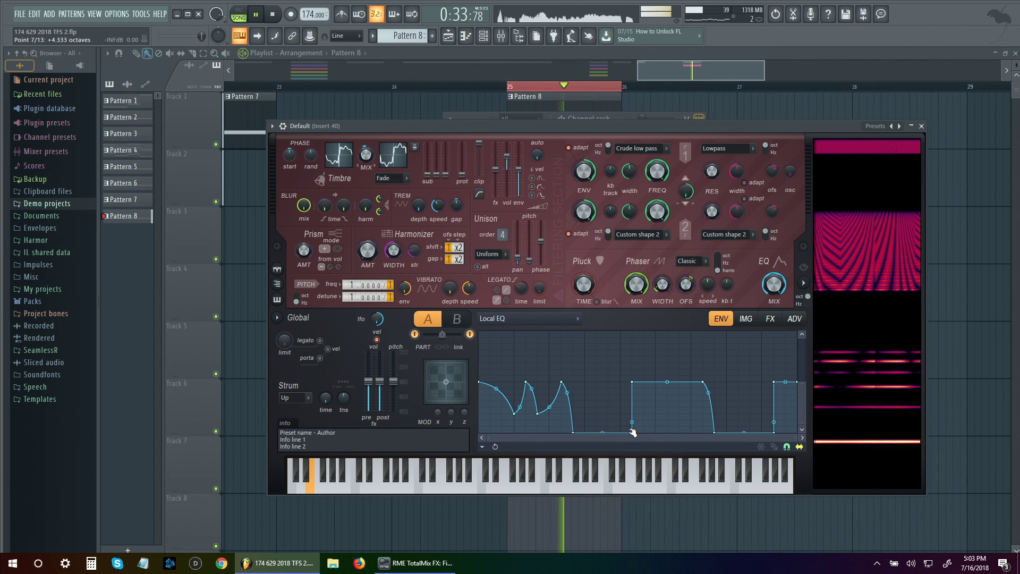
{"action": "left_click_drag", "start_coordinate": [635, 427], "coordinate": [624, 428]}
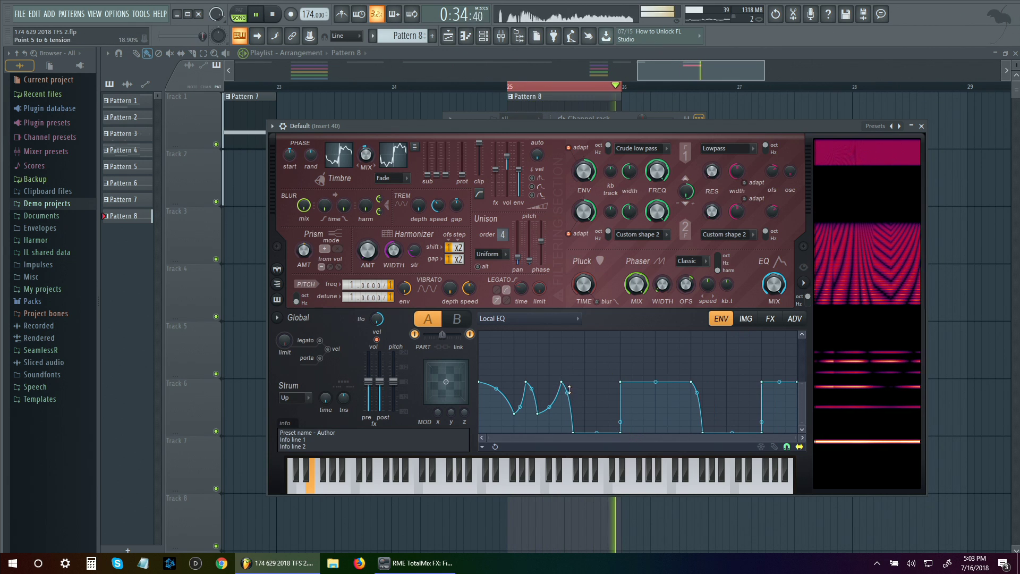
{"action": "left_click_drag", "start_coordinate": [561, 381], "coordinate": [536, 396]}
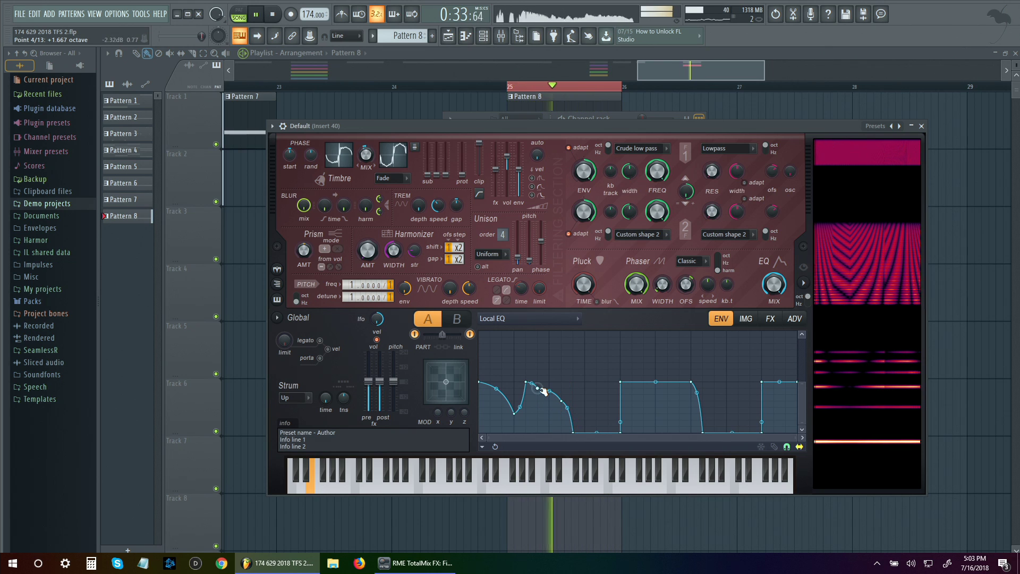
{"action": "key", "text": "space"}
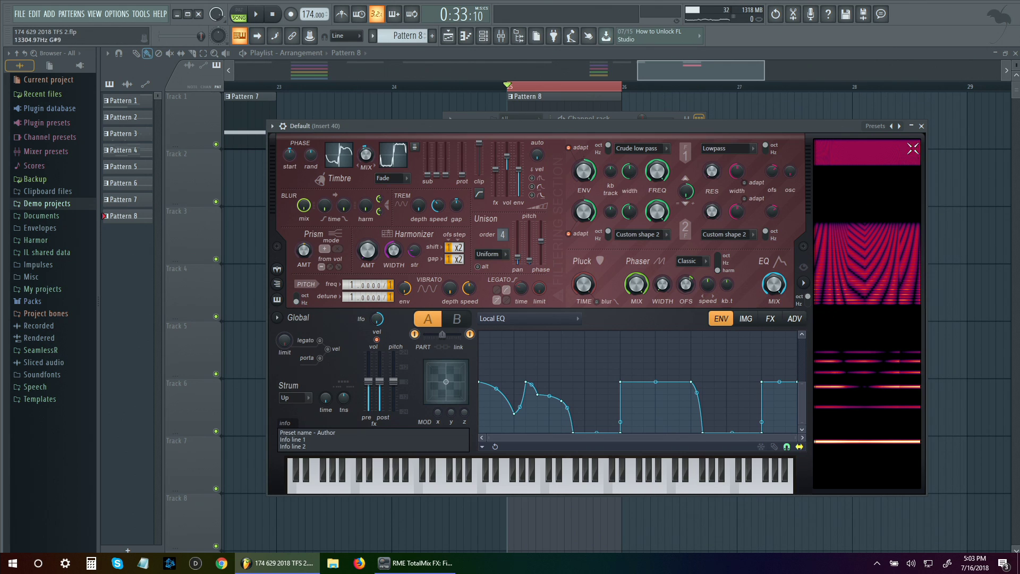
{"action": "left_click", "coordinate": [921, 126]}
{"action": "left_click", "coordinate": [523, 446]}
{"action": "mouse_move", "coordinate": [598, 137]}
{"action": "left_mouse_down"}
{"action": "mouse_move", "coordinate": [569, 321]}
{"action": "mouse_move", "coordinate": [590, 175]}
{"action": "mouse_move", "coordinate": [572, 112]}
{"action": "mouse_move", "coordinate": [586, 132]}
{"action": "left_mouse_up"}
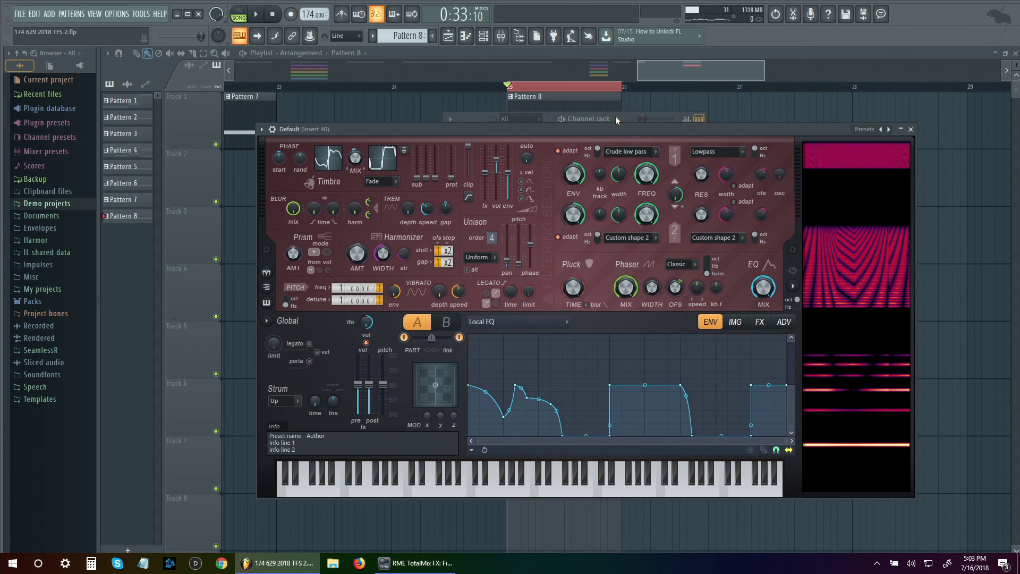
- Bring up the mixer, inspect Insert 40's Fruity parametric EQ 2 and close it again
{"action": "left_click_drag", "start_coordinate": [623, 130], "coordinate": [635, 137]}
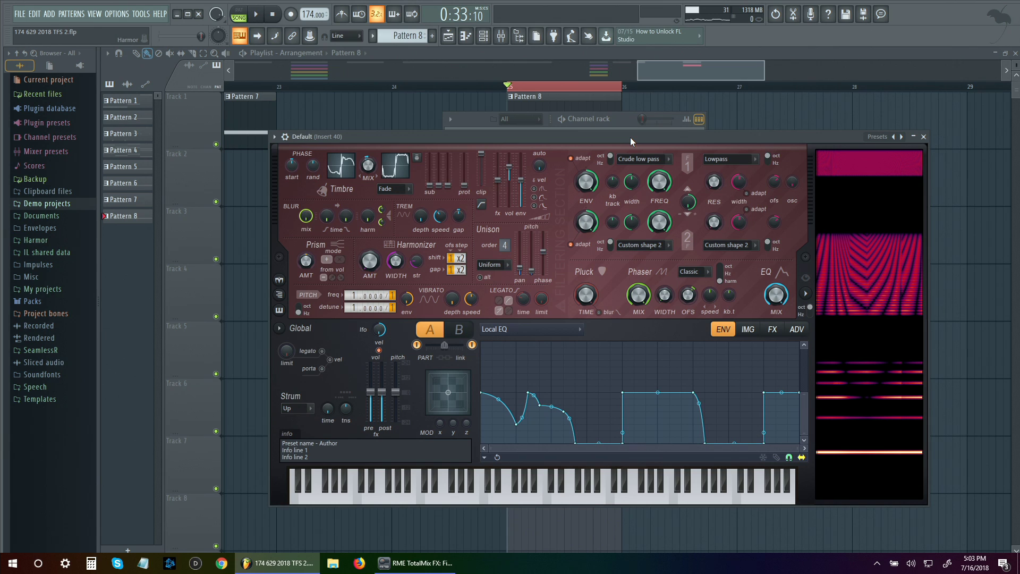
{"action": "left_click", "coordinate": [617, 119]}
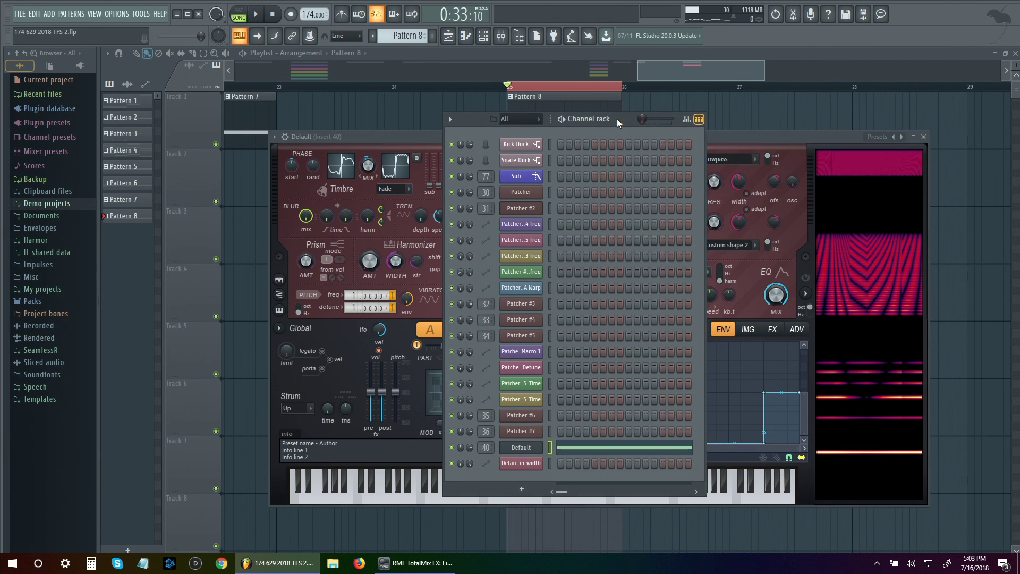
{"action": "left_click", "coordinate": [483, 36]}
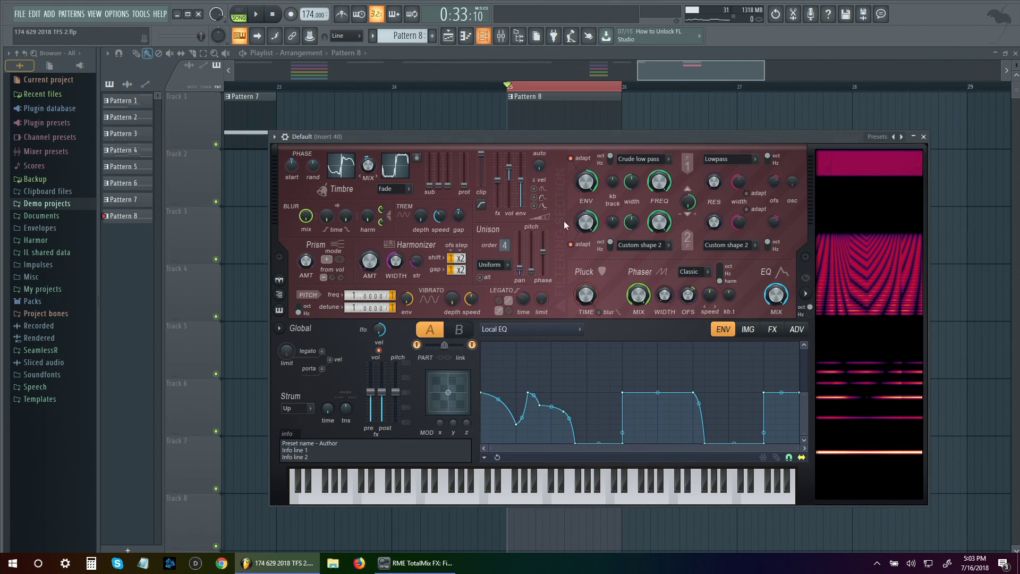
{"action": "left_click", "coordinate": [484, 36]}
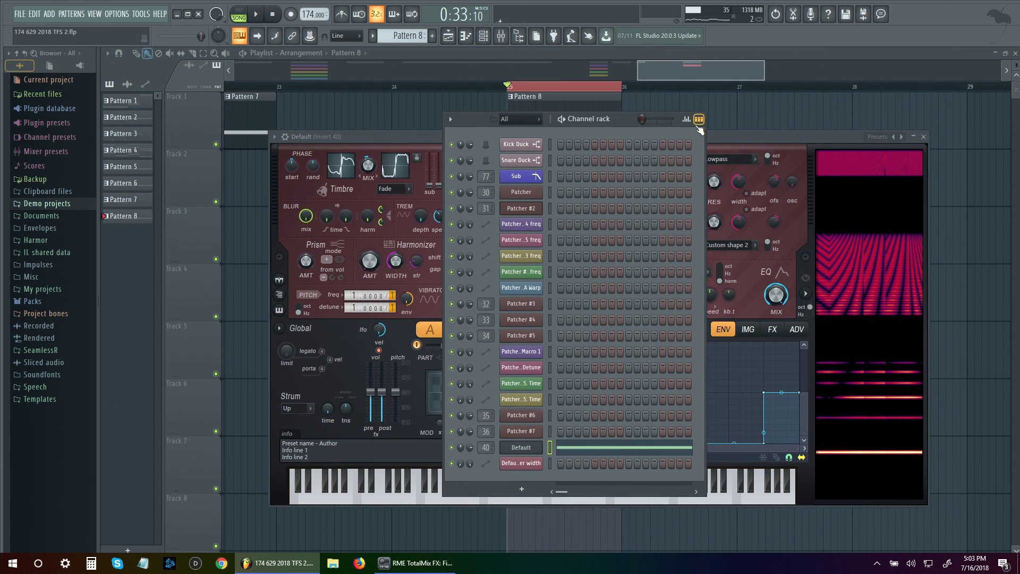
{"action": "left_click", "coordinate": [501, 35]}
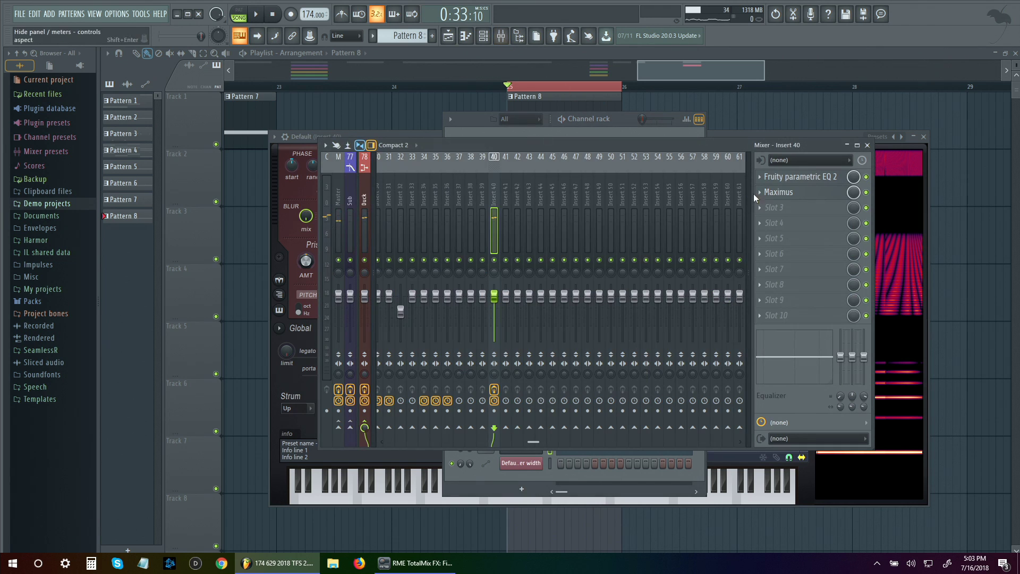
{"action": "left_click", "coordinate": [782, 192]}
{"action": "left_click", "coordinate": [812, 176]}
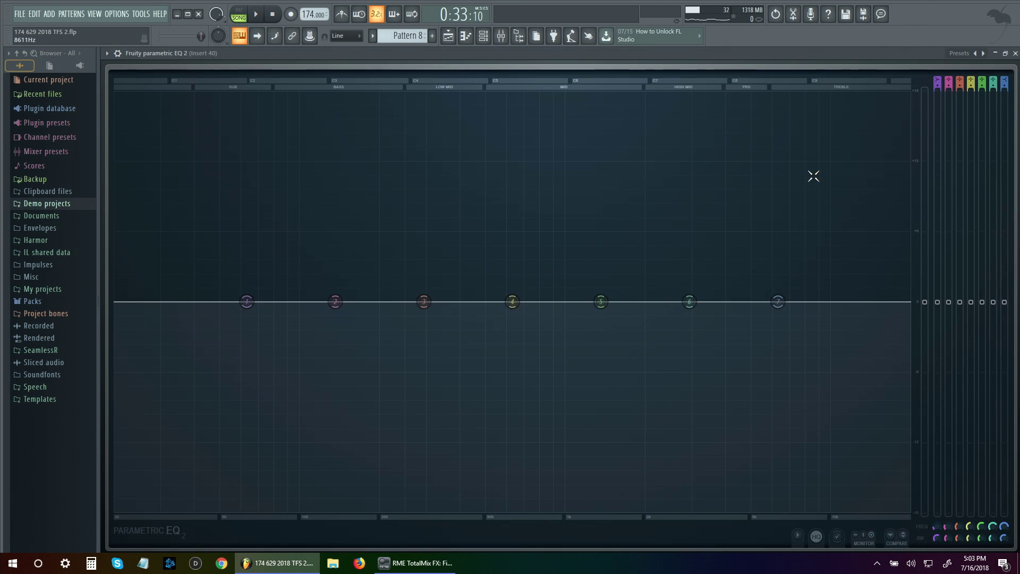
{"action": "left_click", "coordinate": [1014, 54]}
{"action": "left_click", "coordinate": [782, 155]}
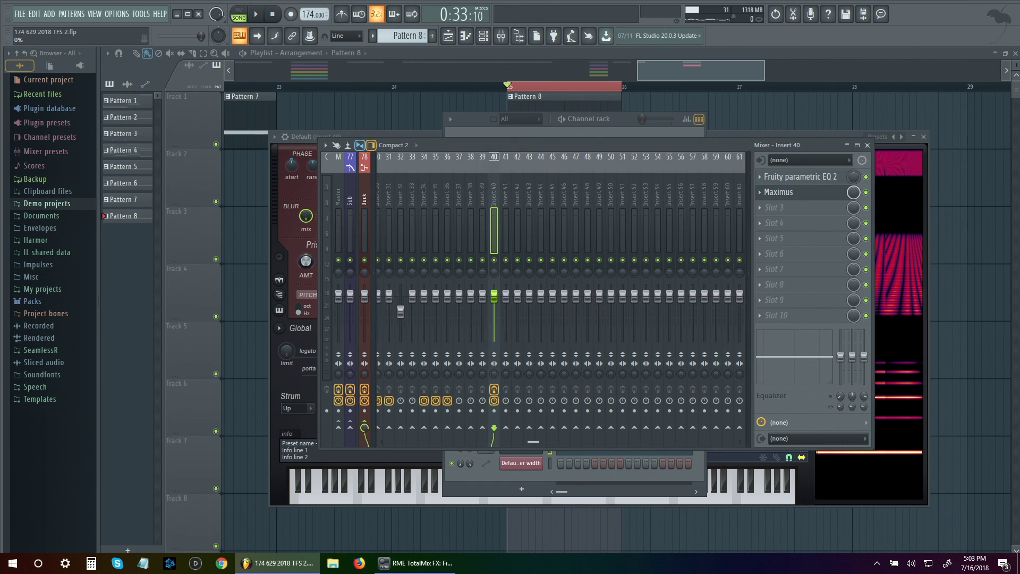
- Open Maximus on Insert 40 and check the signal in its bands and monitor displays during playback
{"action": "left_click", "coordinate": [807, 192]}
{"action": "left_click_drag", "start_coordinate": [607, 218], "coordinate": [654, 236]}
{"action": "key", "text": "space"}
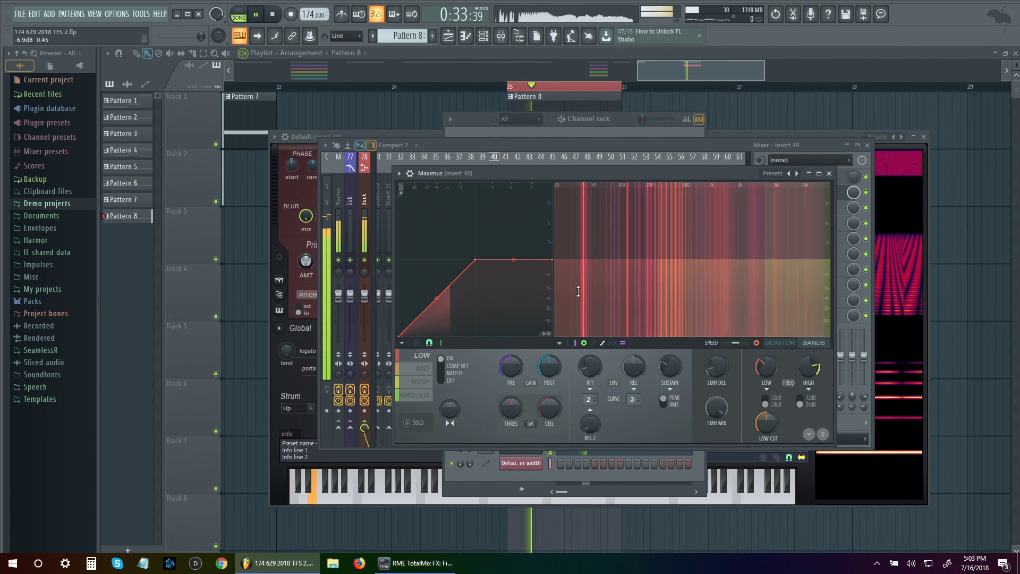
{"action": "key", "text": "space"}
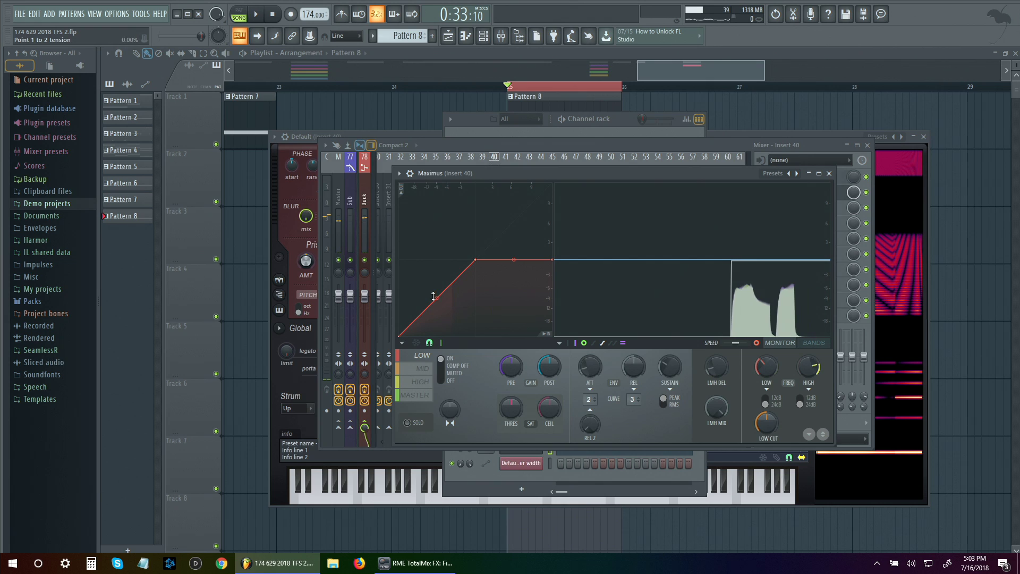
- Bow the first segment of Maximus's compression curve strongly upward on the low, mid and high bands
{"action": "left_click_drag", "start_coordinate": [436, 297], "coordinate": [437, 259]}
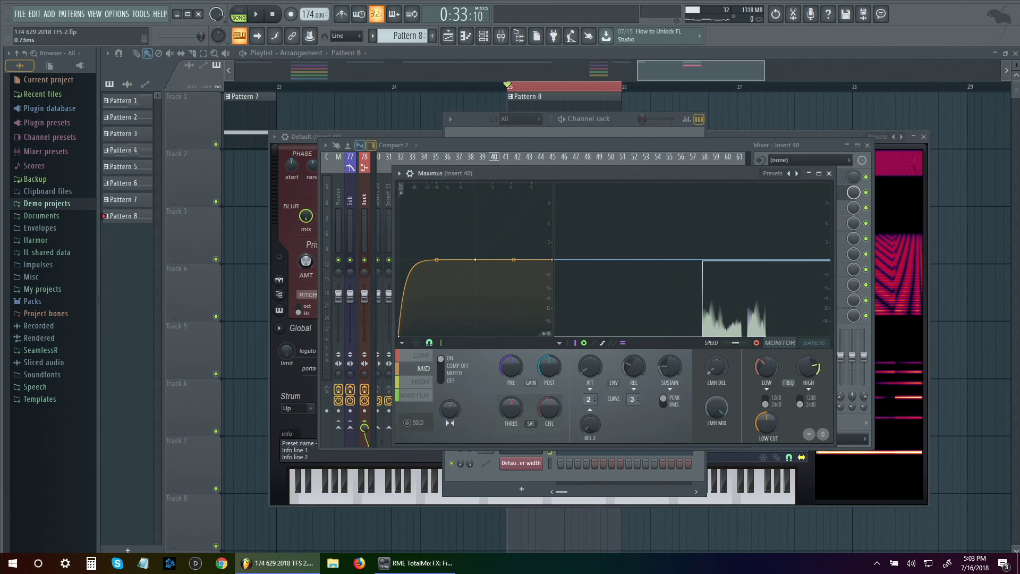
{"action": "left_click", "coordinate": [420, 382]}
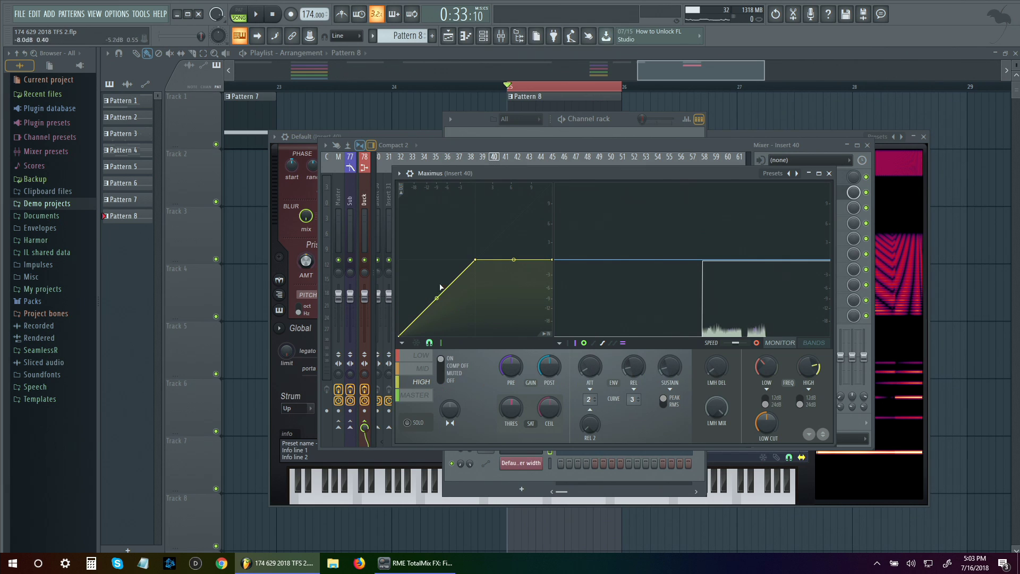
{"action": "left_click_drag", "start_coordinate": [437, 301], "coordinate": [436, 266]}
- Audition the pattern while adjusting Maximus's low and high crossover frequencies in the bands display
{"action": "key", "text": "space"}
{"action": "left_click", "coordinate": [420, 368]}
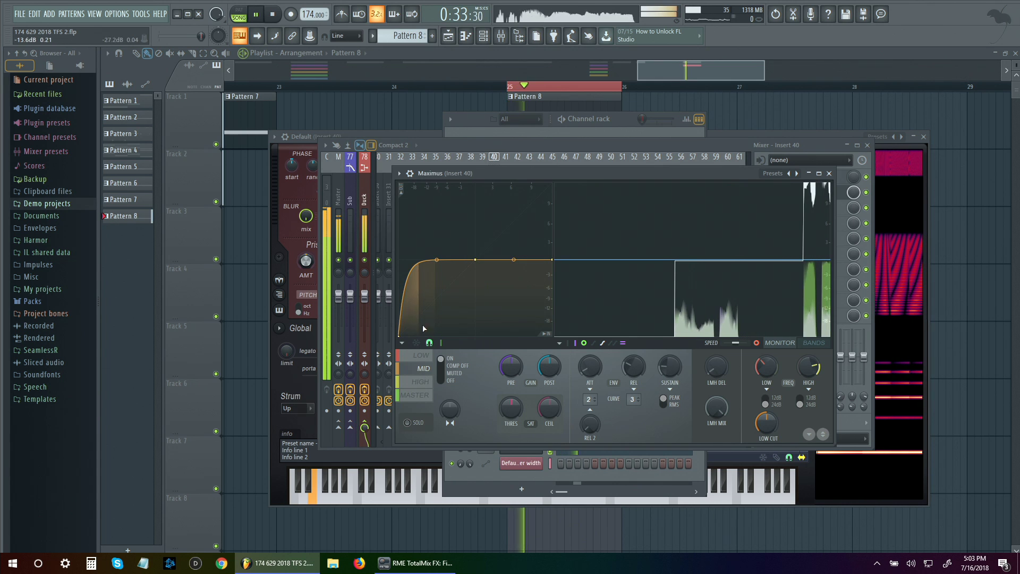
{"action": "mouse_move", "coordinate": [768, 370]}
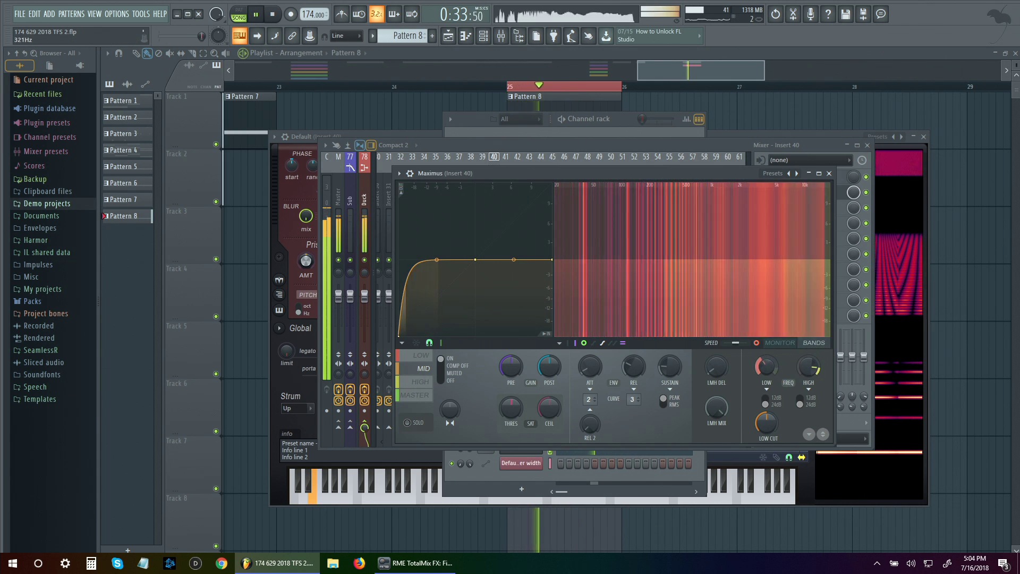
{"action": "key", "text": "space"}
{"action": "key", "text": "space"}
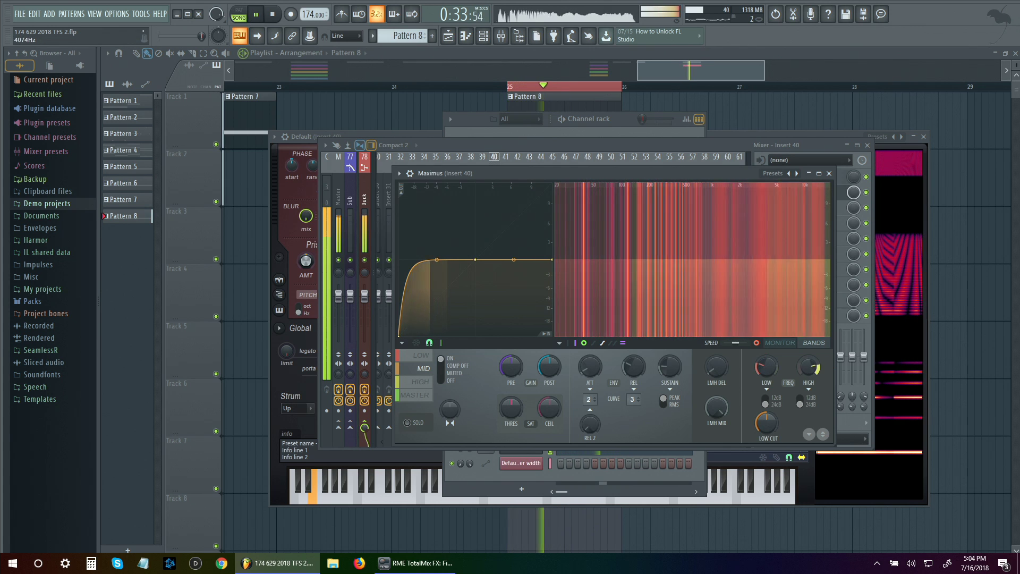
{"action": "key", "text": "space"}
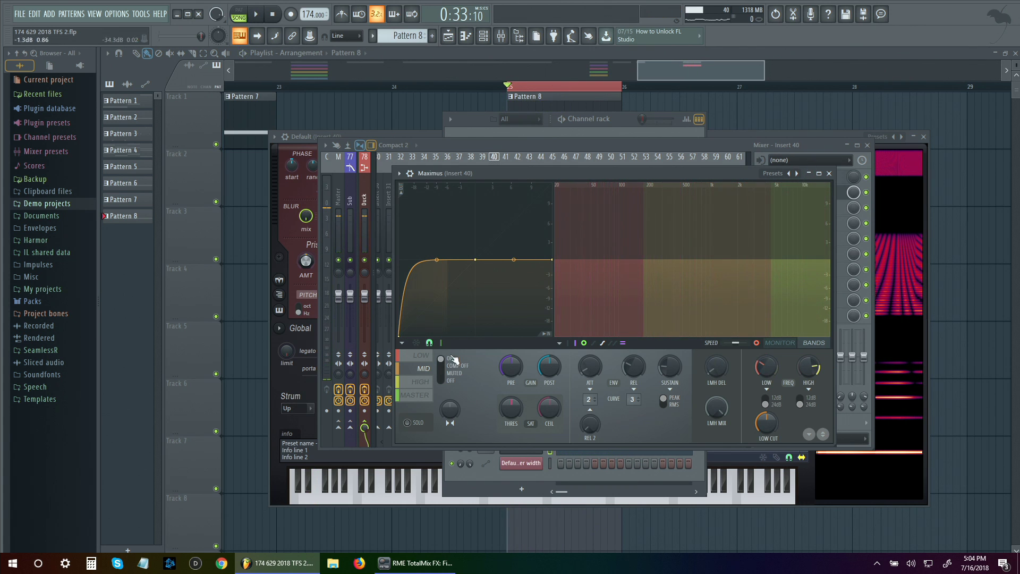
- Check Maximus's master band during playback in the monitor display and return to the bands display
{"action": "left_click", "coordinate": [418, 397]}
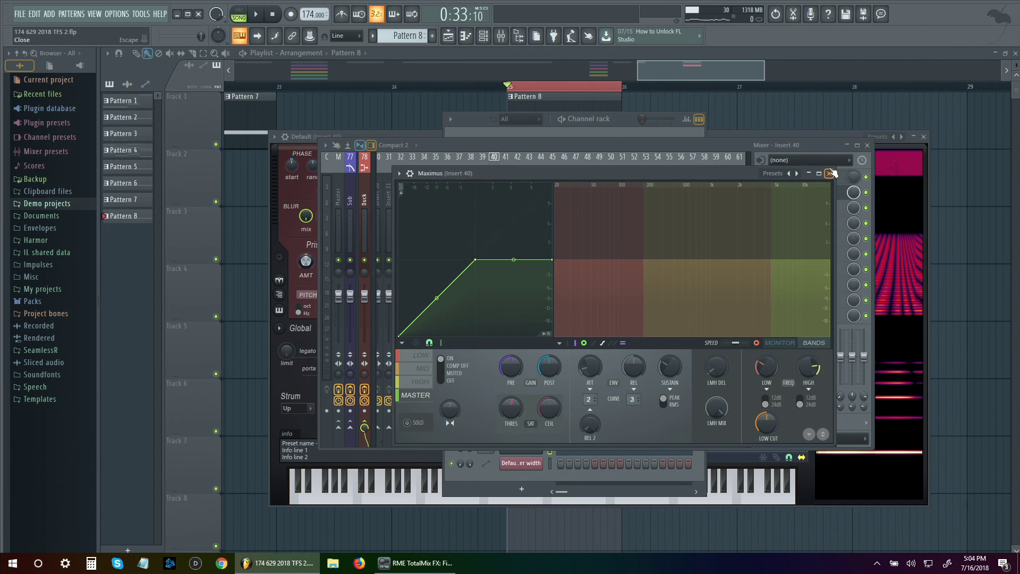
{"action": "key", "text": "space"}
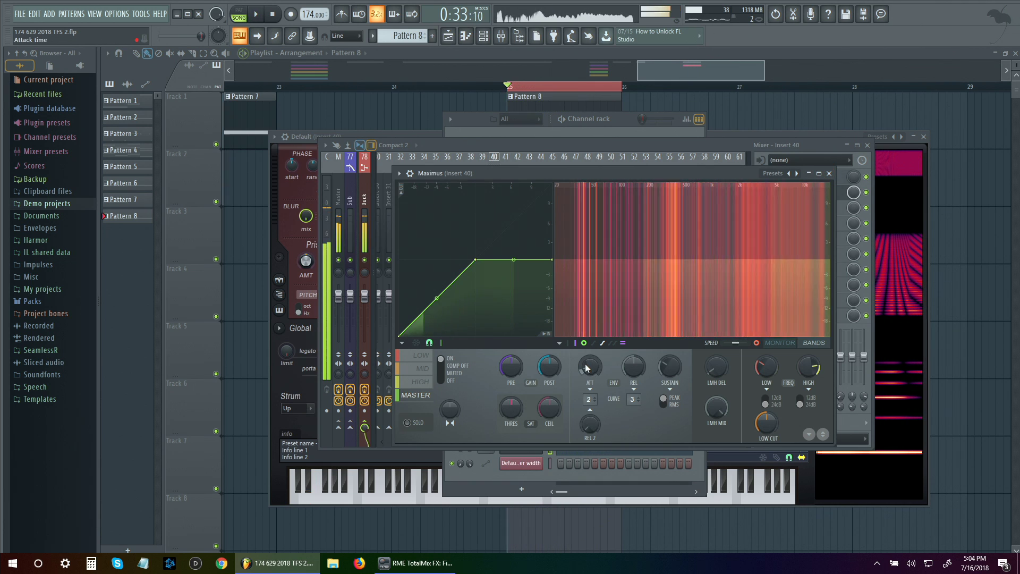
{"action": "left_click", "coordinate": [608, 323]}
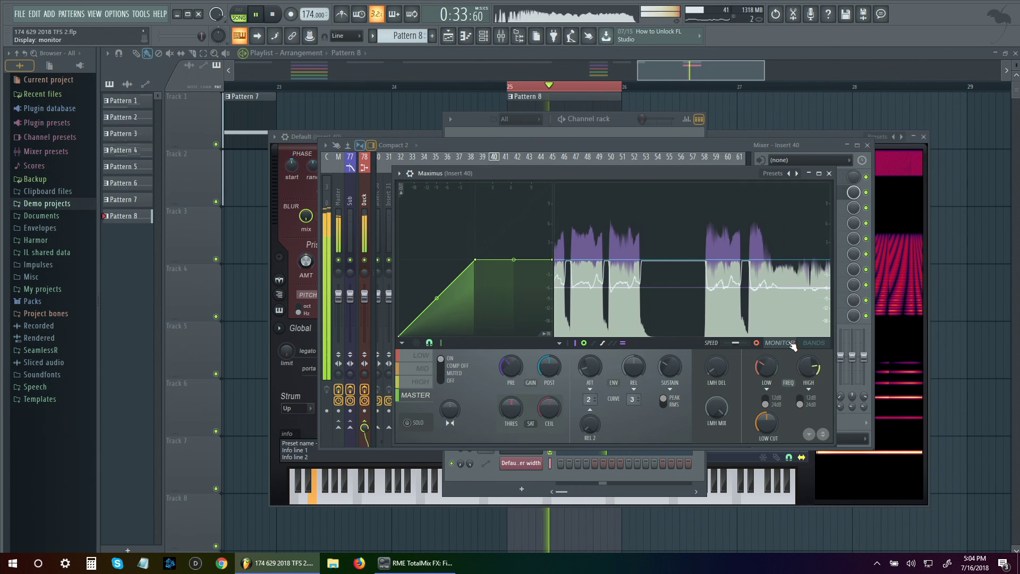
{"action": "left_click", "coordinate": [813, 343]}
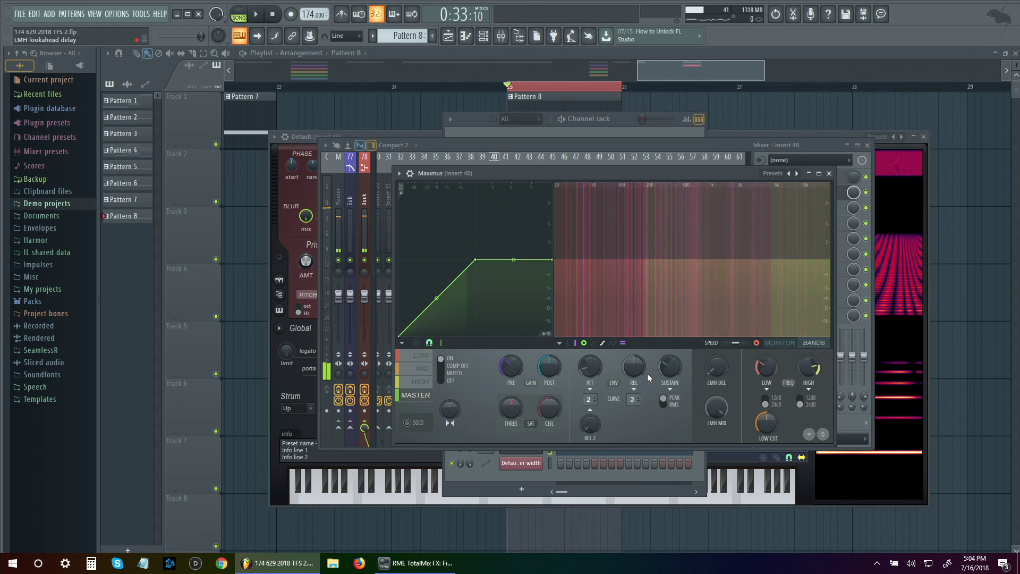
- Lower the mid and high band levels in Maximus's bands display and raise the high crossover frequency during playback
{"action": "left_click", "coordinate": [815, 250]}
{"action": "left_click_drag", "start_coordinate": [814, 250], "coordinate": [814, 279]}
{"action": "left_click_drag", "start_coordinate": [723, 297], "coordinate": [753, 298]}
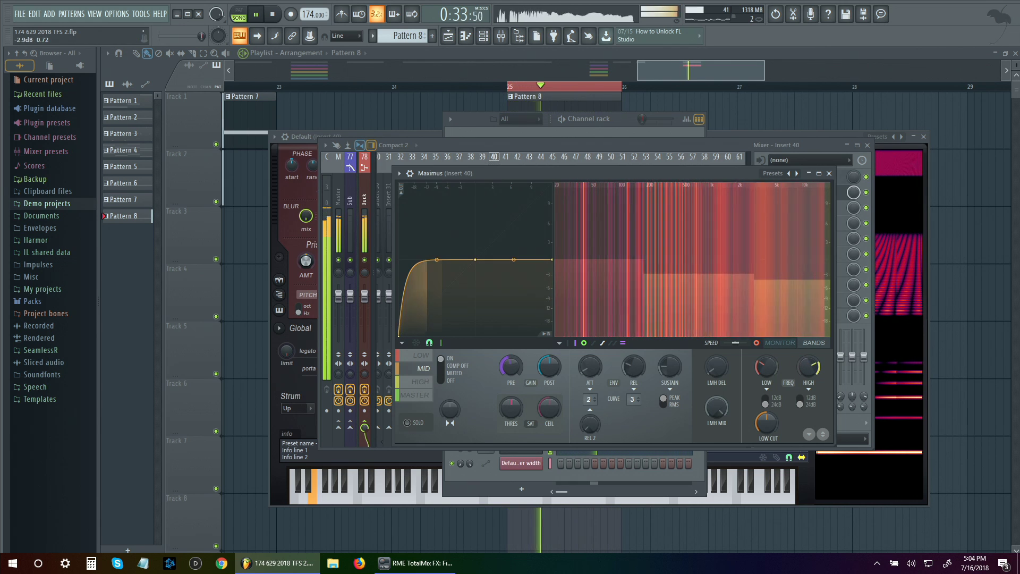
{"action": "left_click_drag", "start_coordinate": [801, 368], "coordinate": [801, 356]}
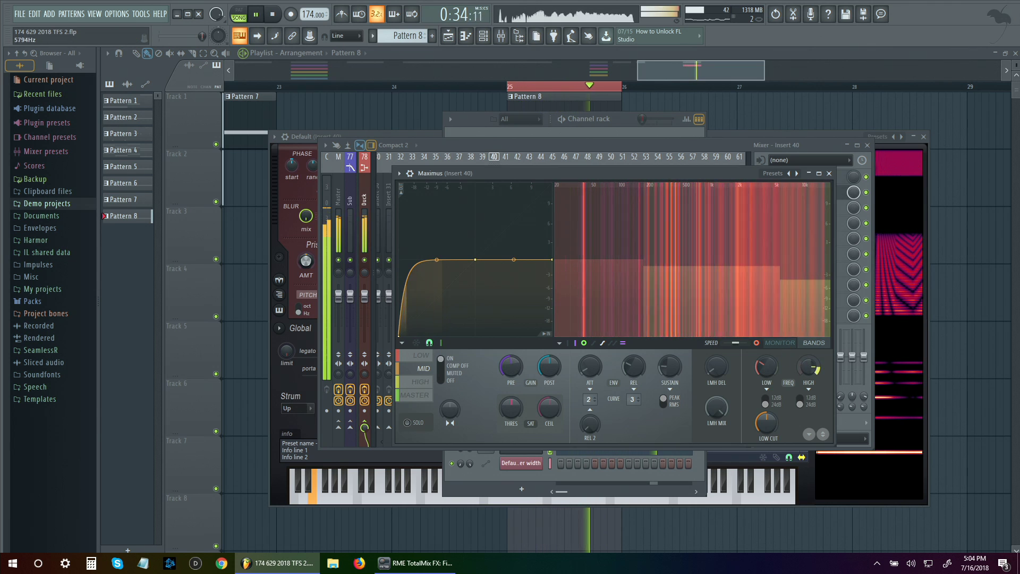
- Lower the low band level, rebalance the mid and high bands and their crossovers during playback, and close Maximus
{"action": "left_click_drag", "start_coordinate": [598, 263], "coordinate": [664, 295]}
{"action": "mouse_move", "coordinate": [773, 281]}
{"action": "left_mouse_down"}
{"action": "mouse_move", "coordinate": [742, 268]}
{"action": "mouse_move", "coordinate": [764, 268]}
{"action": "left_mouse_up"}
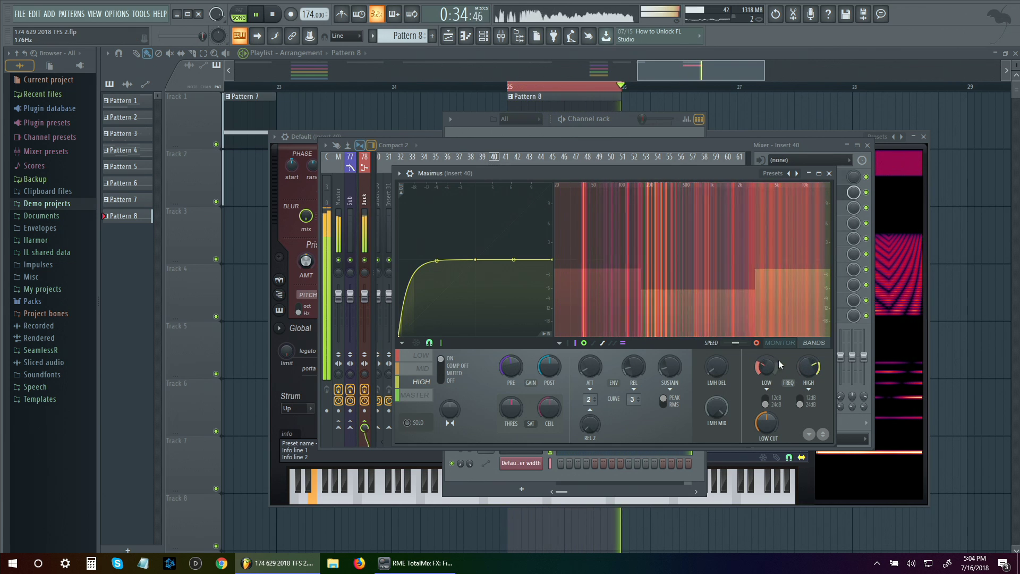
{"action": "left_click", "coordinate": [798, 401]}
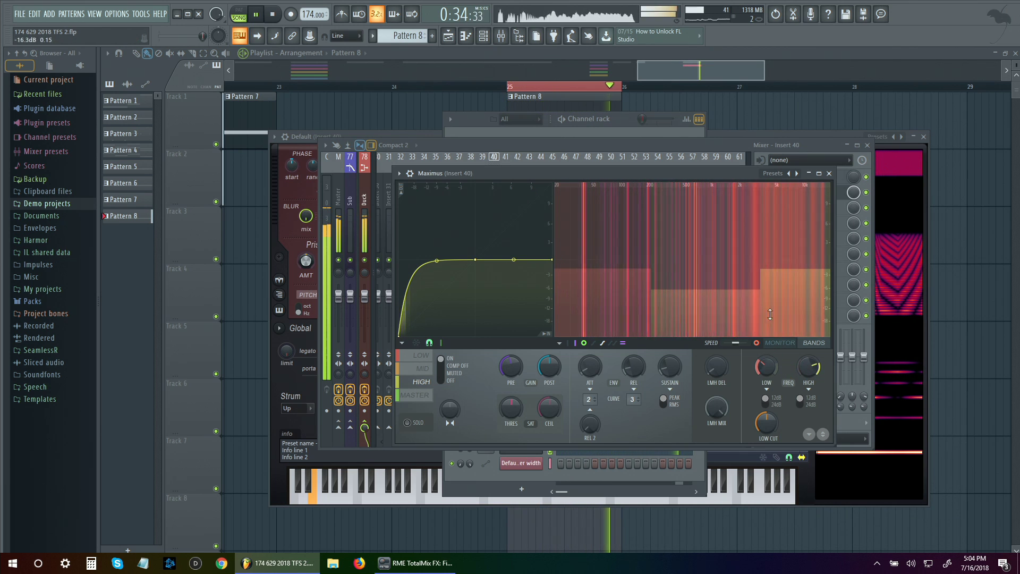
{"action": "left_click", "coordinate": [423, 368]}
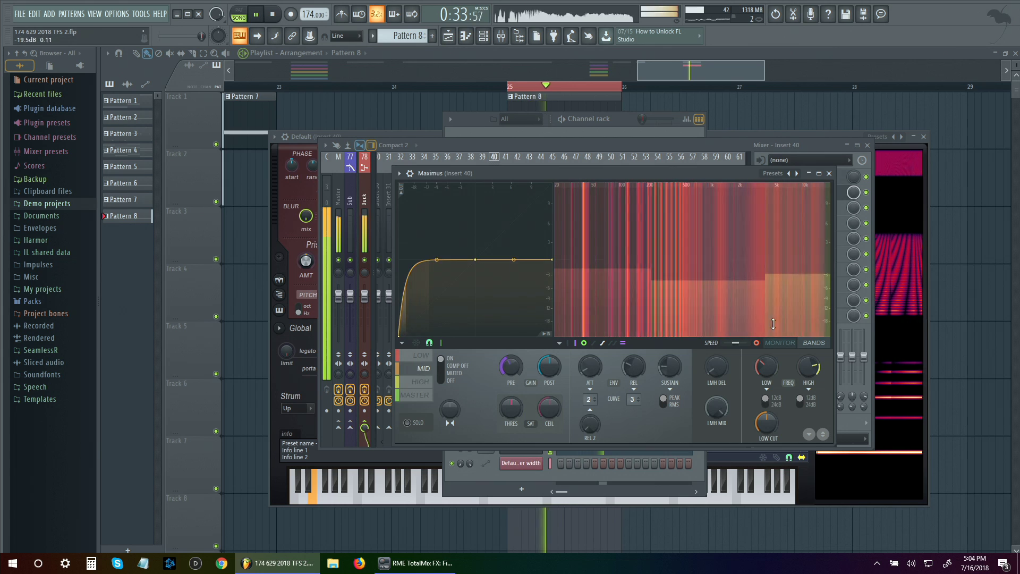
{"action": "key", "text": "space"}
{"action": "left_click", "coordinate": [829, 173]}
- Reopen the Default channel's Harmor from the channel rack and audition the pattern
{"action": "key", "text": "F6"}
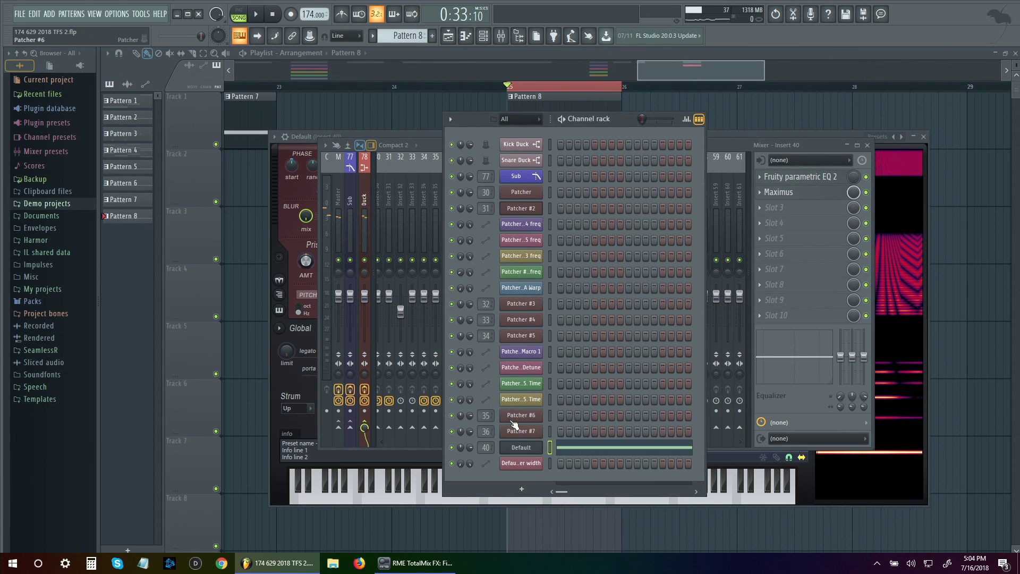
{"action": "left_click", "coordinate": [547, 348]}
{"action": "key", "text": "space"}
{"action": "key", "text": "space"}
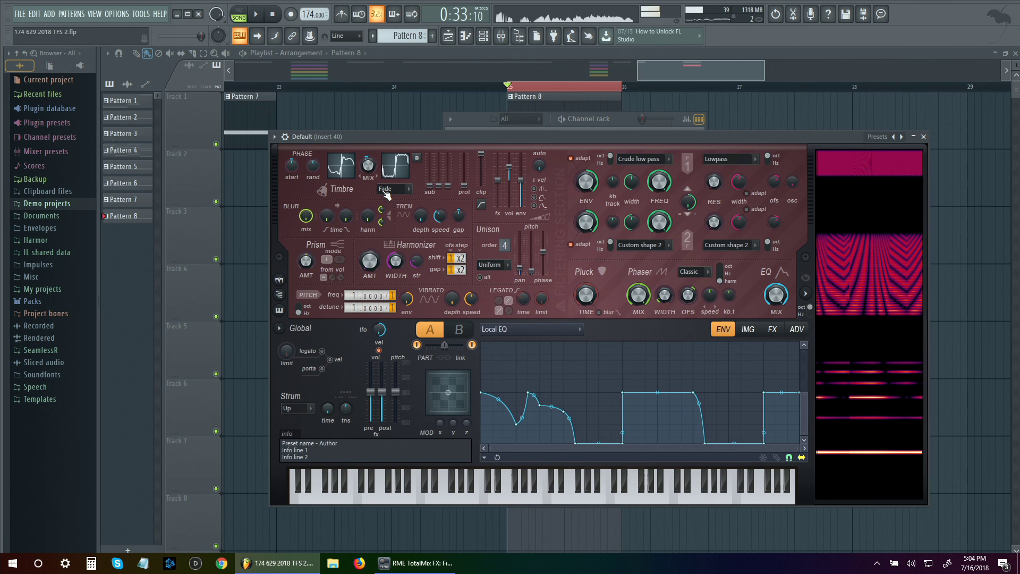
{"action": "key", "text": "space"}
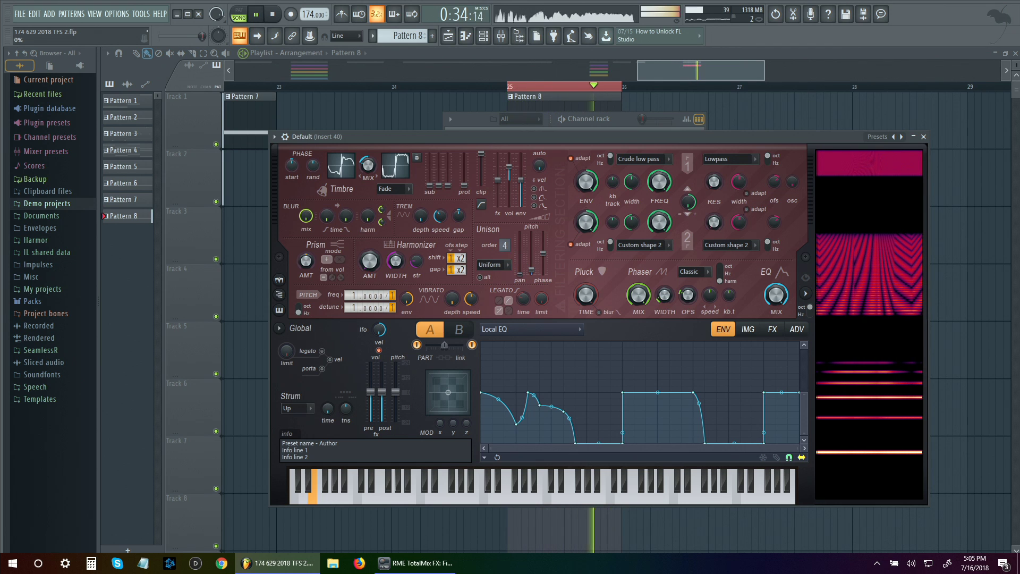
- Compare the Local EQ of parts B and A, audition the combined sound and close Harmor
{"action": "left_click", "coordinate": [460, 330]}
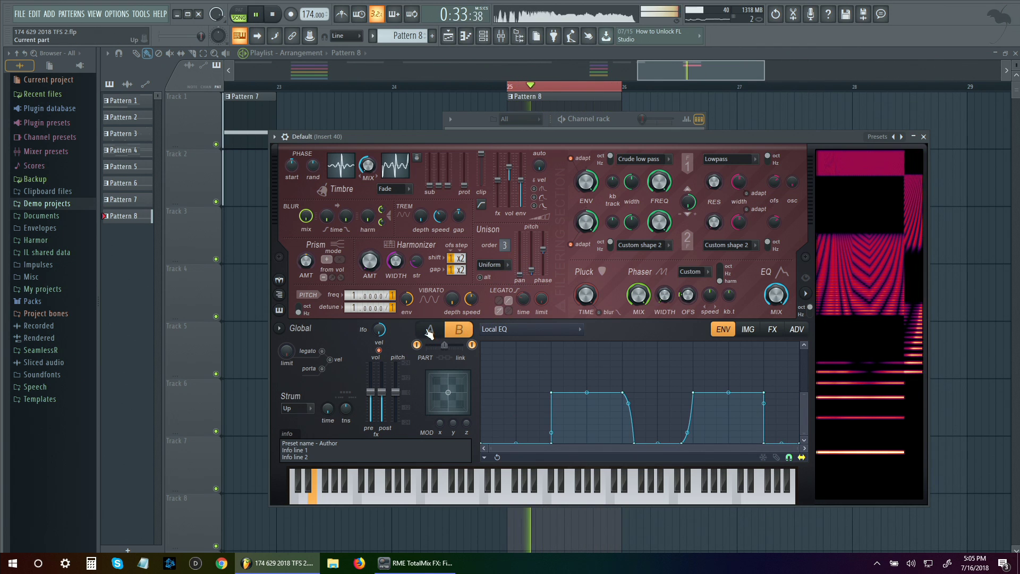
{"action": "left_click", "coordinate": [429, 330]}
{"action": "mouse_move", "coordinate": [444, 345]}
{"action": "left_mouse_down"}
{"action": "mouse_move", "coordinate": [426, 345]}
{"action": "mouse_move", "coordinate": [443, 344]}
{"action": "left_mouse_up"}
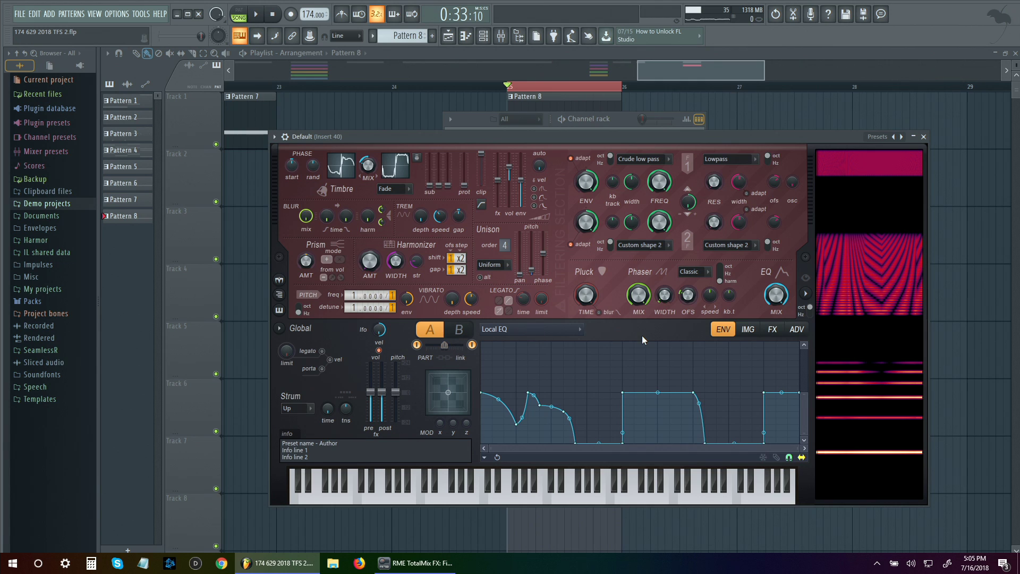
{"action": "key", "text": "space"}
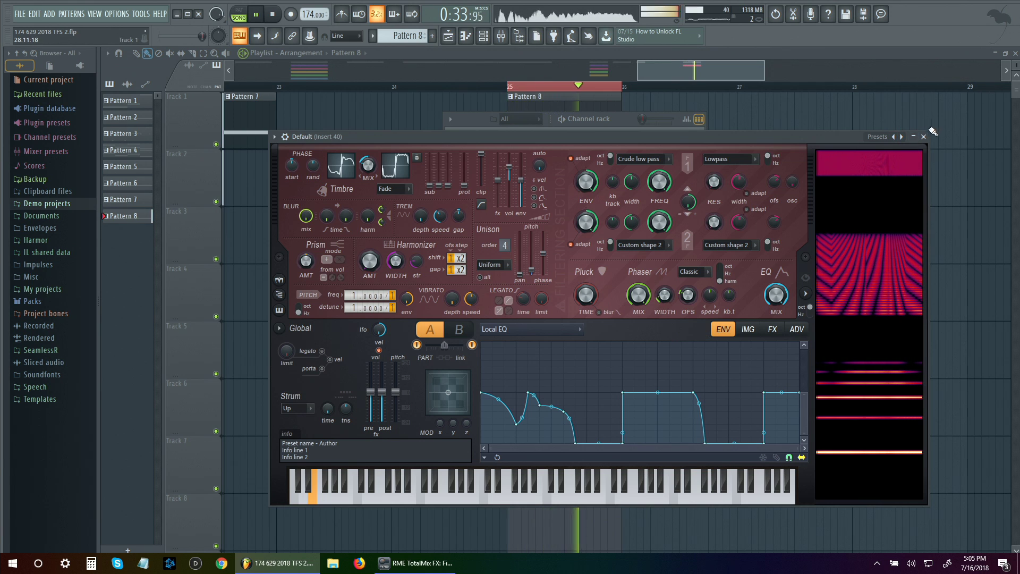
{"action": "key", "text": "Escape"}
{"action": "key", "text": "space"}
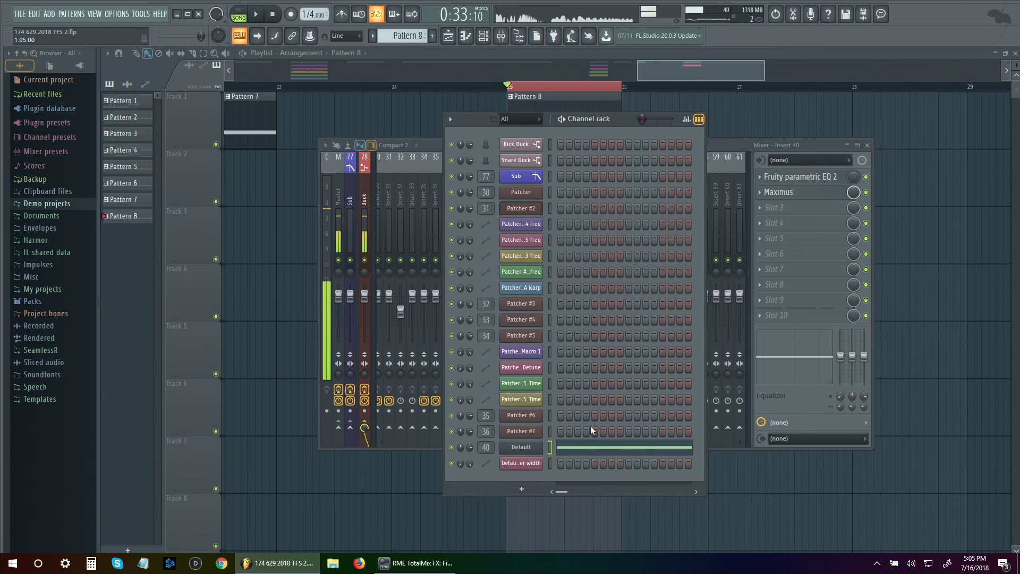
- Bring the mixer forward, route Insert 40's hardware output to Adat 1 (1) - Adat 2 (1) and audition the pattern
{"action": "left_click", "coordinate": [710, 140]}
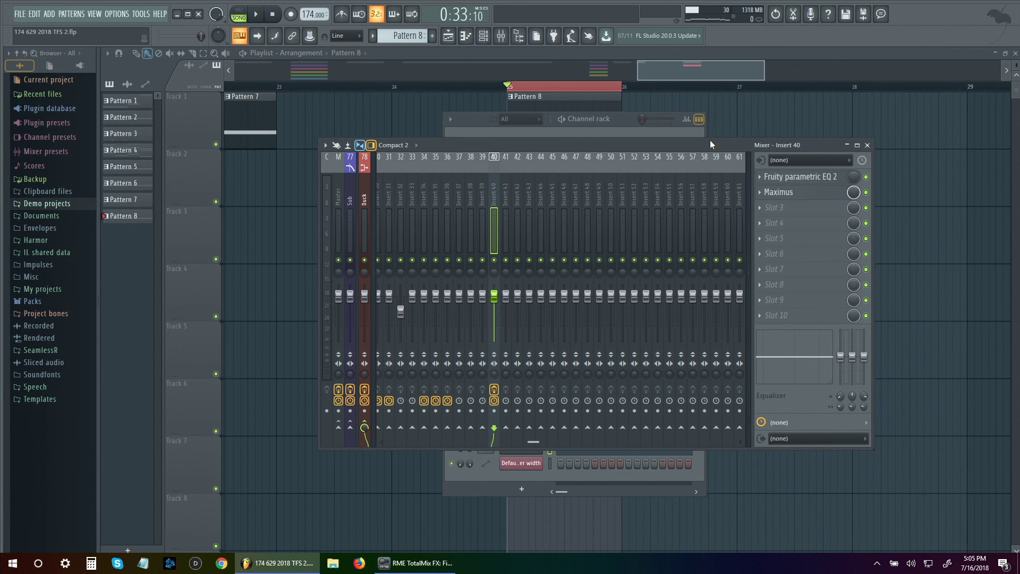
{"action": "mouse_move", "coordinate": [710, 141]}
{"action": "left_mouse_down"}
{"action": "mouse_move", "coordinate": [716, 171]}
{"action": "mouse_move", "coordinate": [716, 157]}
{"action": "left_mouse_up"}
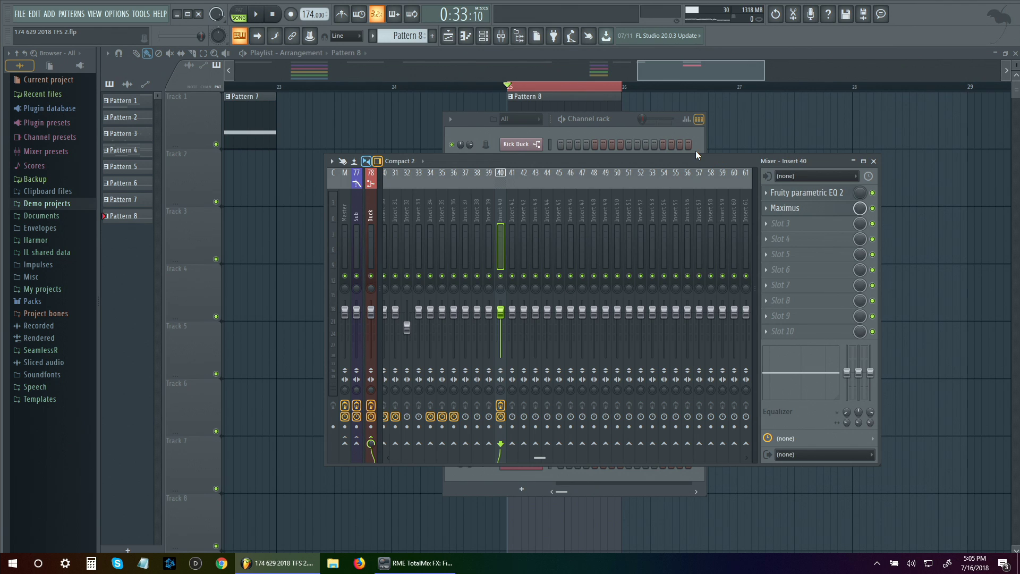
{"action": "left_click_drag", "start_coordinate": [662, 158], "coordinate": [612, 167]}
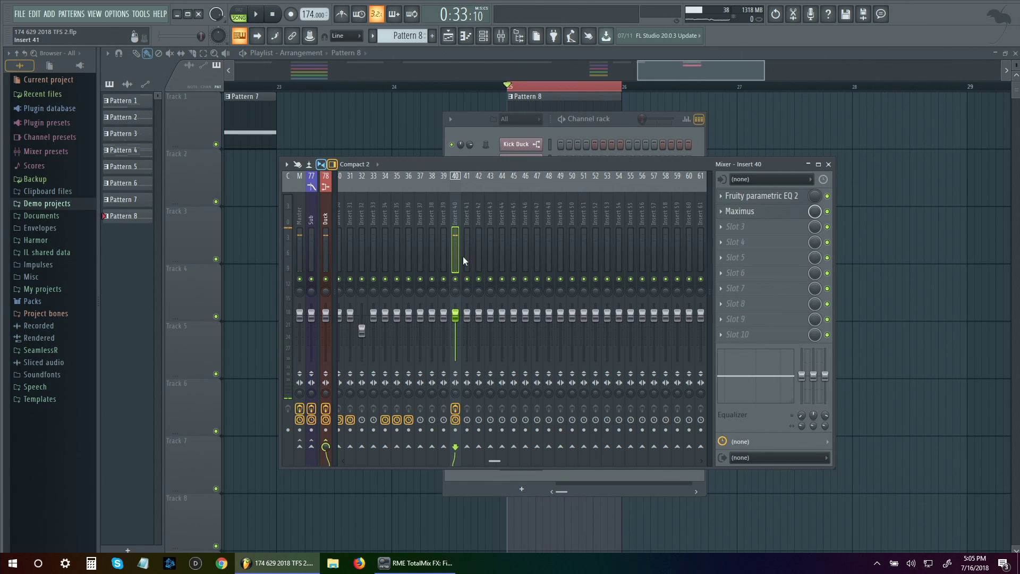
{"action": "left_click", "coordinate": [788, 457]}
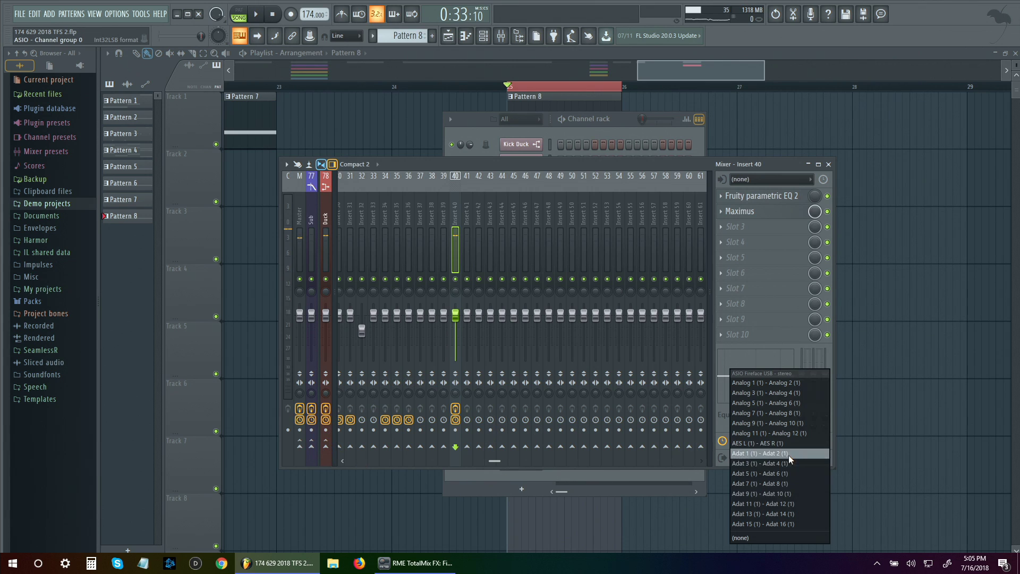
{"action": "left_click", "coordinate": [799, 460]}
{"action": "left_click", "coordinate": [759, 456]}
{"action": "left_click", "coordinate": [790, 454]}
{"action": "key", "text": "space"}
{"action": "key", "text": "space"}
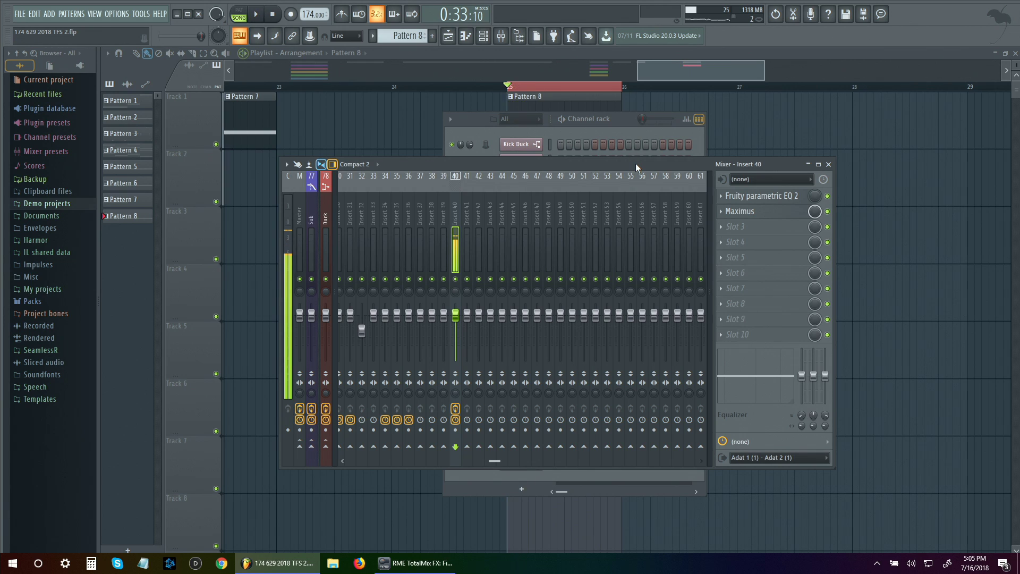
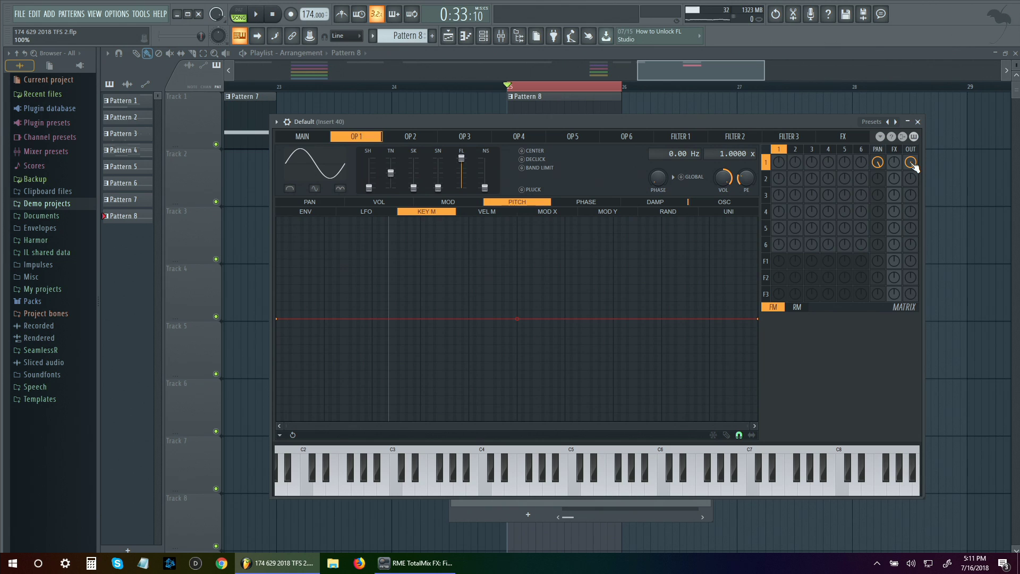
- Audition Sytrus operator 1's sine with its output level turned down and raised again in the matrix
{"action": "key", "text": "space"}
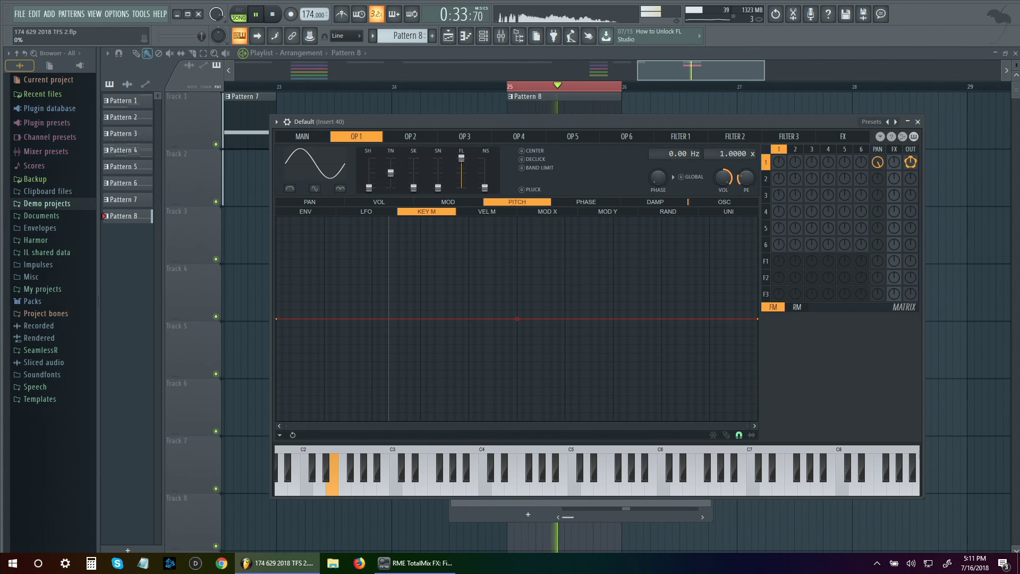
{"action": "key", "text": "space"}
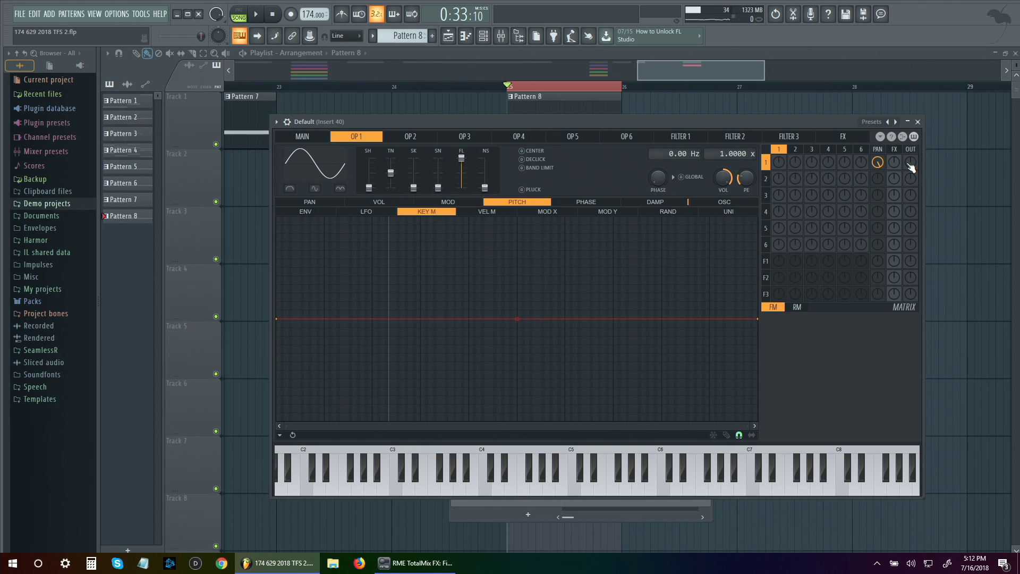
{"action": "key", "text": "space"}
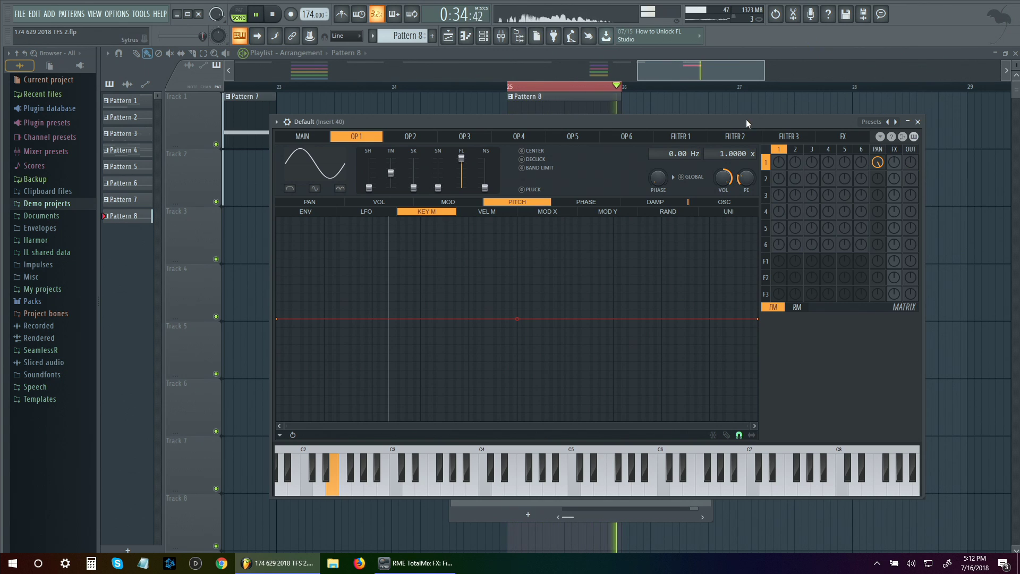
{"action": "left_click_drag", "start_coordinate": [910, 162], "coordinate": [911, 156]}
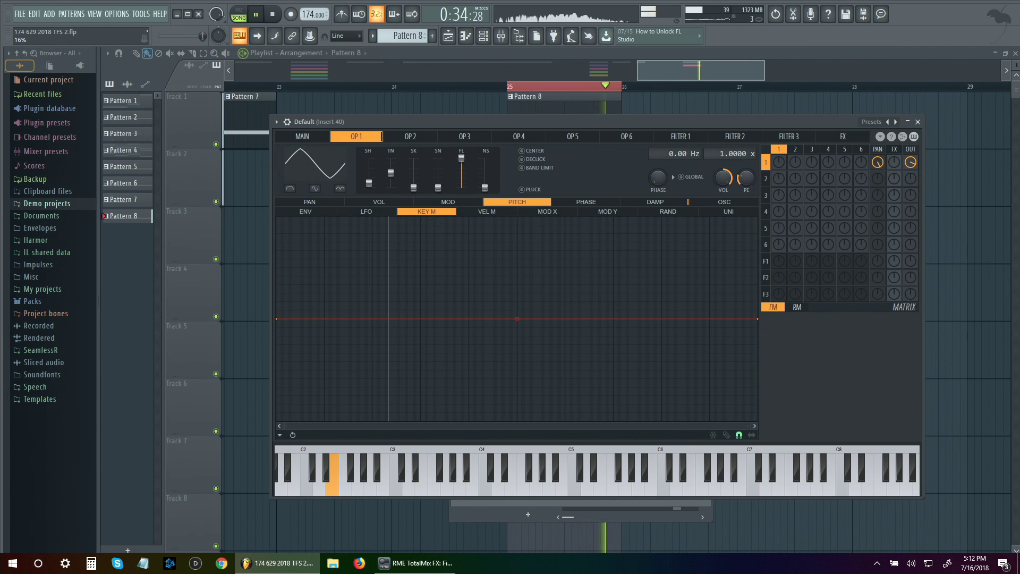
- Try reshaping operator 1's sine with the shape, tension and skew settings while varying its output level during playback
{"action": "left_click_drag", "start_coordinate": [368, 187], "coordinate": [412, 170]}
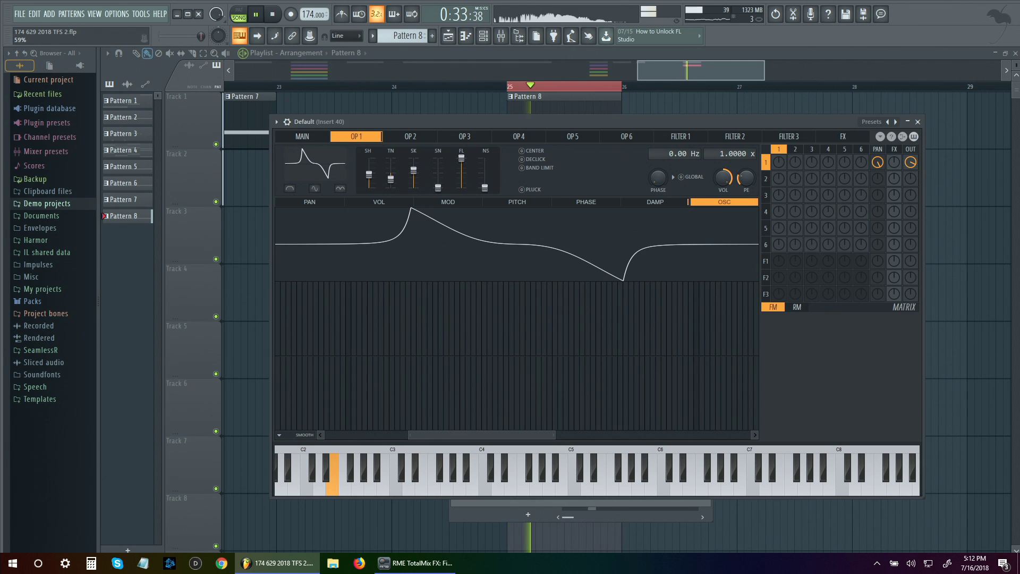
{"action": "left_click", "coordinate": [314, 188]}
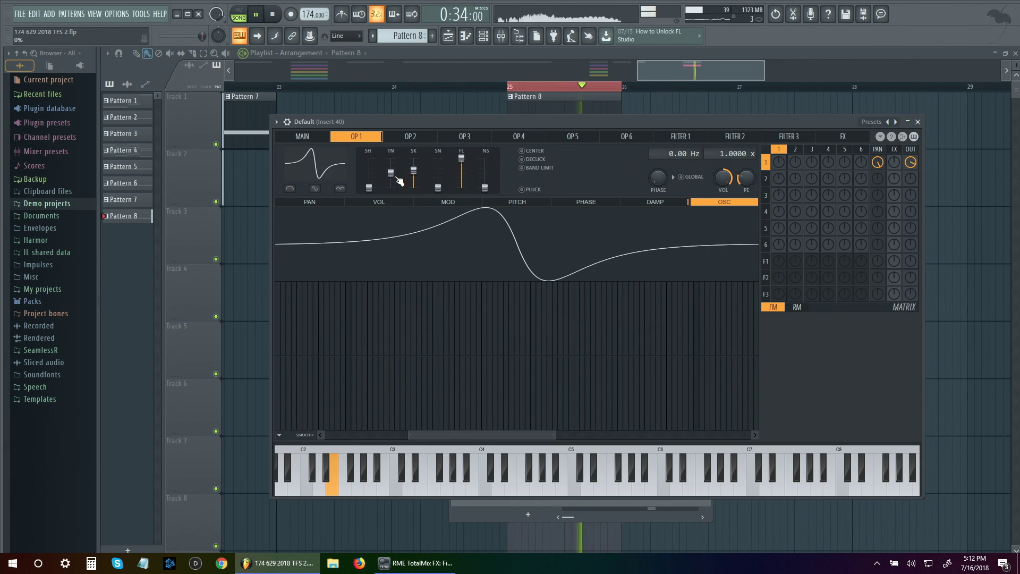
{"action": "left_click_drag", "start_coordinate": [910, 162], "coordinate": [911, 159]}
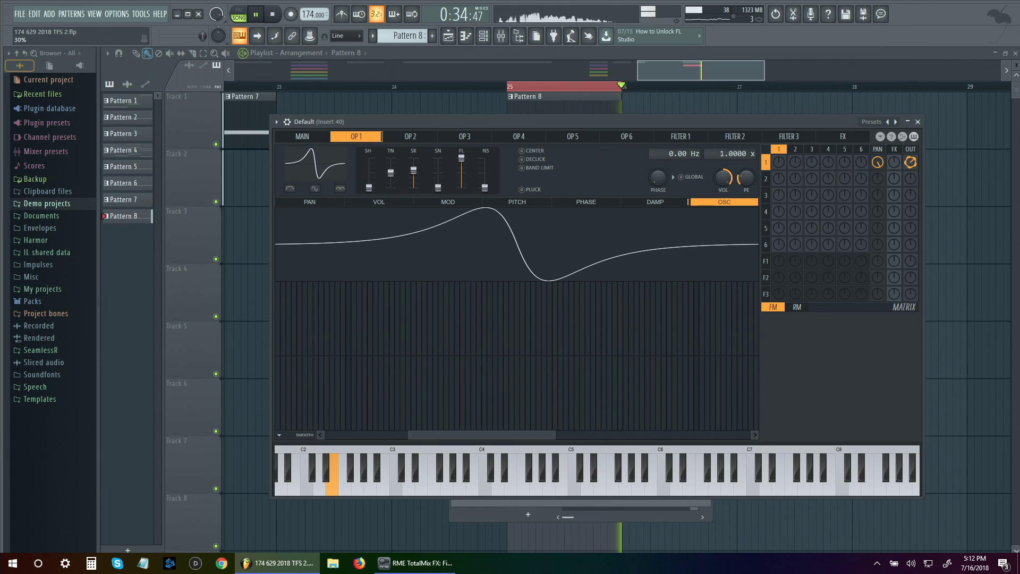
{"action": "left_click_drag", "start_coordinate": [369, 187], "coordinate": [413, 161]}
{"action": "left_click_drag", "start_coordinate": [914, 166], "coordinate": [915, 178]}
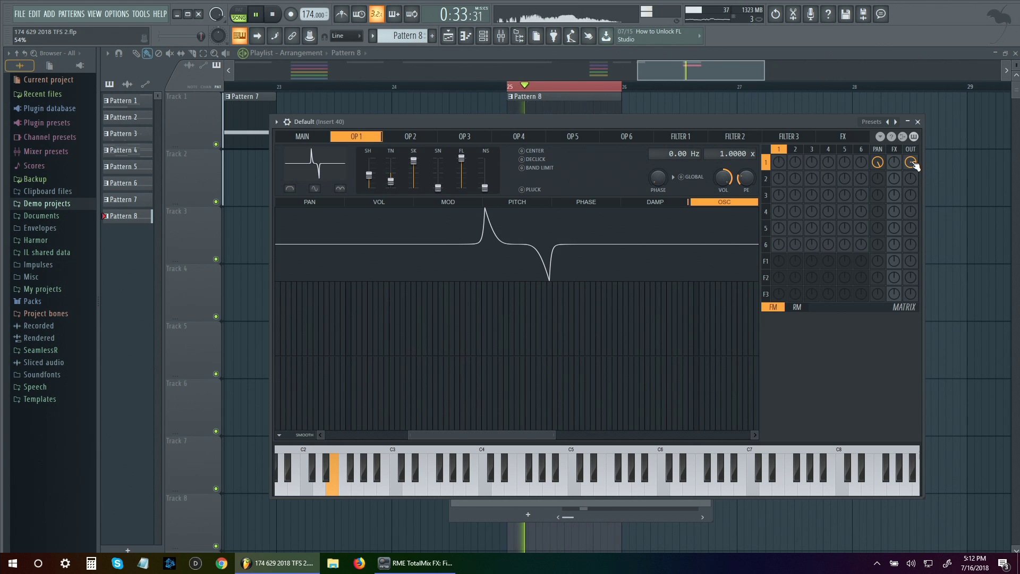
{"action": "key", "text": "space"}
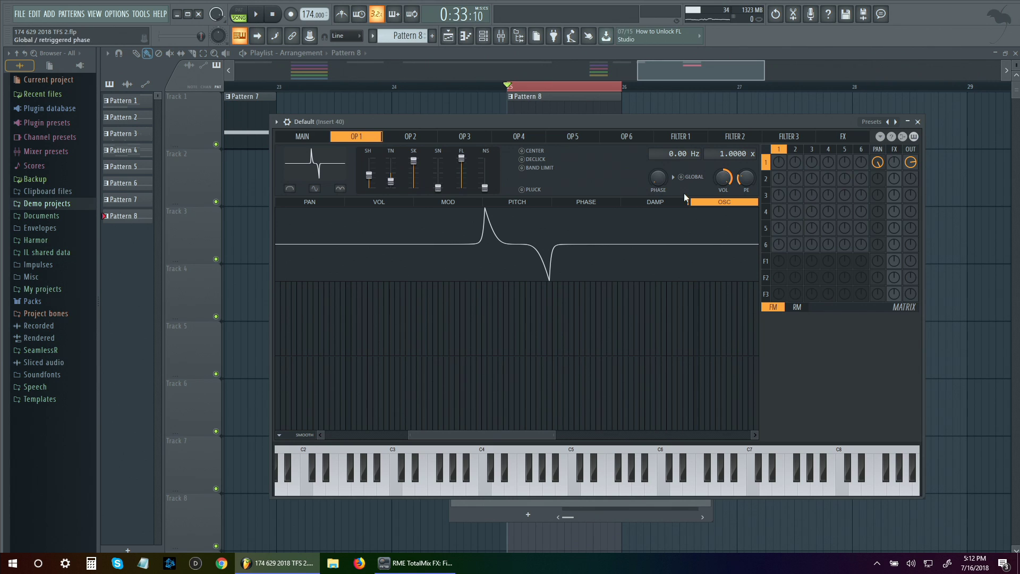
- Reset operator 1's waveform to a plain sine and audition it with the frequency ratio at 1.0200x
{"action": "left_click_drag", "start_coordinate": [391, 175], "coordinate": [390, 163]}
{"action": "scroll", "coordinate": [376, 179], "scroll_direction": "down", "scroll_amount": 5}
{"action": "scroll", "coordinate": [416, 169], "scroll_direction": "down", "scroll_amount": 10}
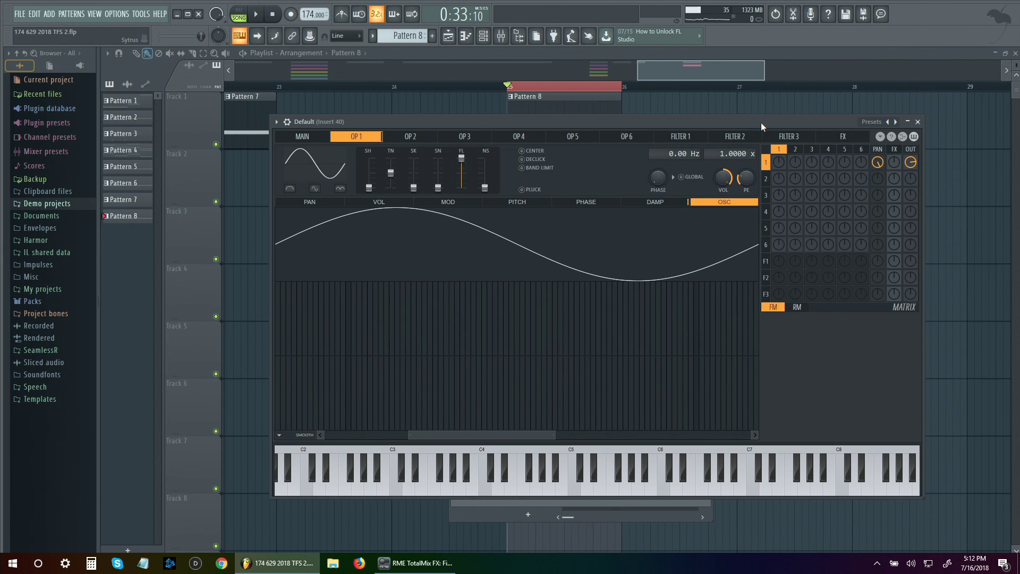
{"action": "left_click_drag", "start_coordinate": [736, 153], "coordinate": [736, 150]}
{"action": "key", "text": "space"}
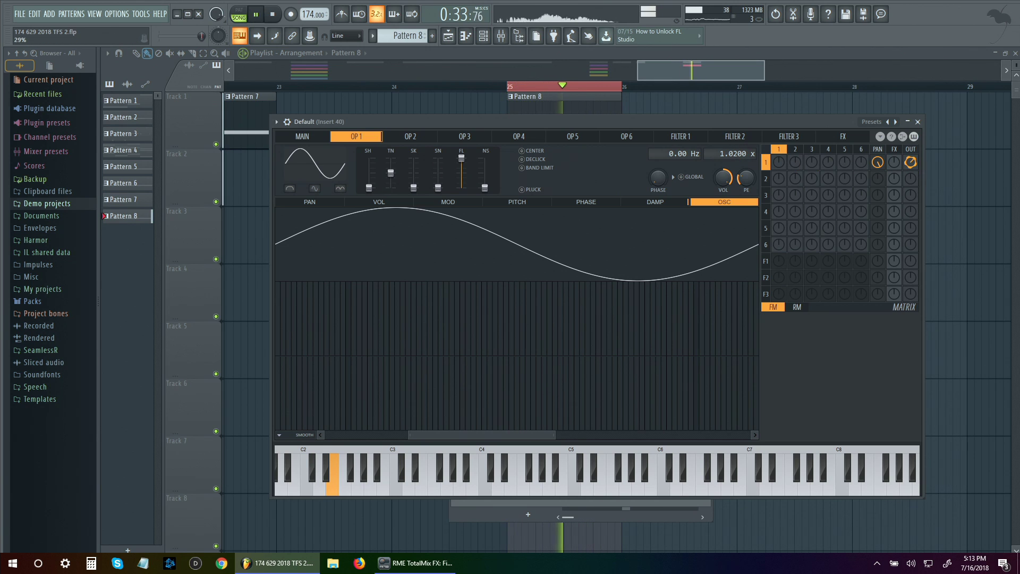
{"action": "key", "text": "space"}
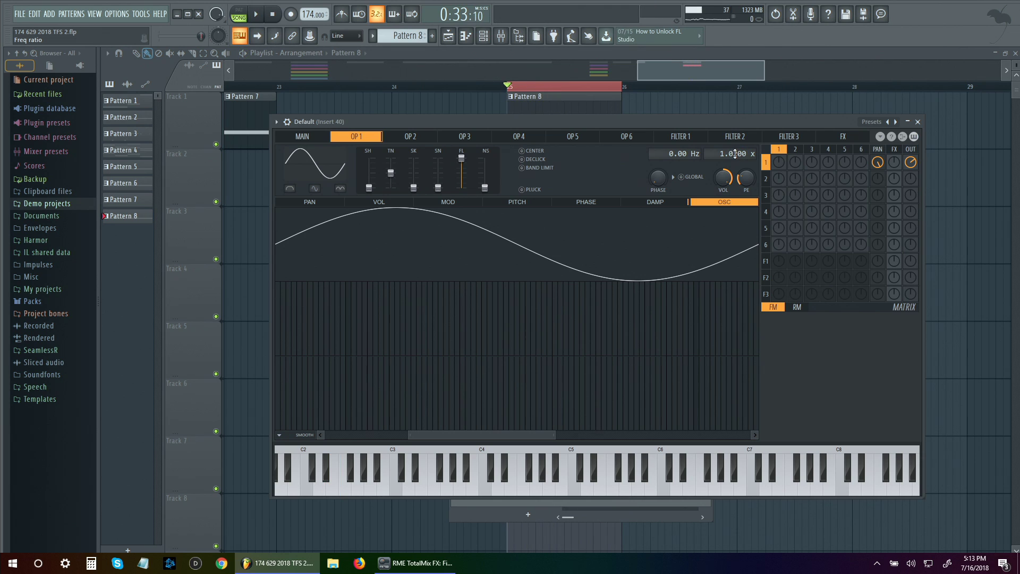
- Skew operator 1 into a positive half waveform with slightly raised tension and set its output level to -82% during playback
{"action": "left_click_drag", "start_coordinate": [408, 186], "coordinate": [412, 175]}
{"action": "left_click", "coordinate": [290, 189]}
{"action": "left_click", "coordinate": [314, 189]}
{"action": "key", "text": "space"}
{"action": "left_click_drag", "start_coordinate": [413, 176], "coordinate": [390, 168]}
{"action": "left_click", "coordinate": [315, 189]}
{"action": "mouse_move", "coordinate": [910, 163]}
{"action": "left_mouse_down"}
{"action": "mouse_move", "coordinate": [910, 145]}
{"action": "mouse_move", "coordinate": [914, 156]}
{"action": "left_mouse_up"}
{"action": "scroll", "coordinate": [910, 163], "scroll_direction": "down", "scroll_amount": 3}
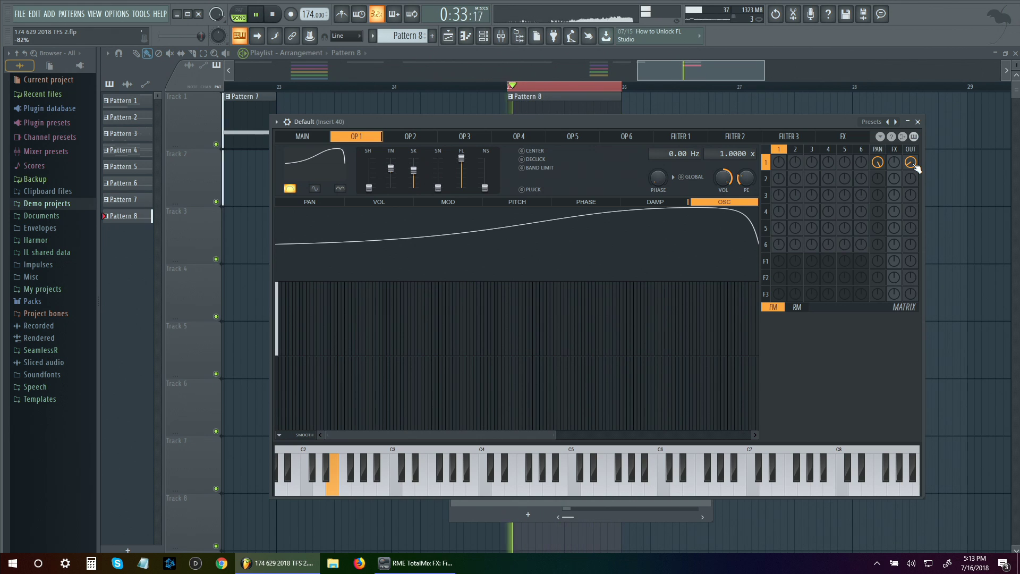
{"action": "key", "text": "space"}
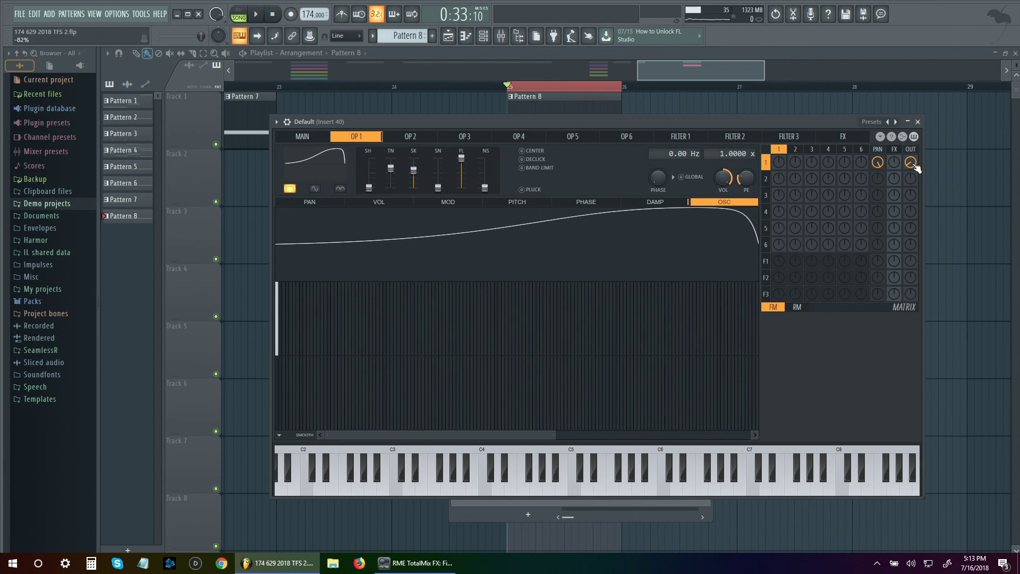
- Set operator 1 to a saw, convert the shape to sine harmonics, randomize the phases and audition the result
{"action": "right_click", "coordinate": [320, 158]}
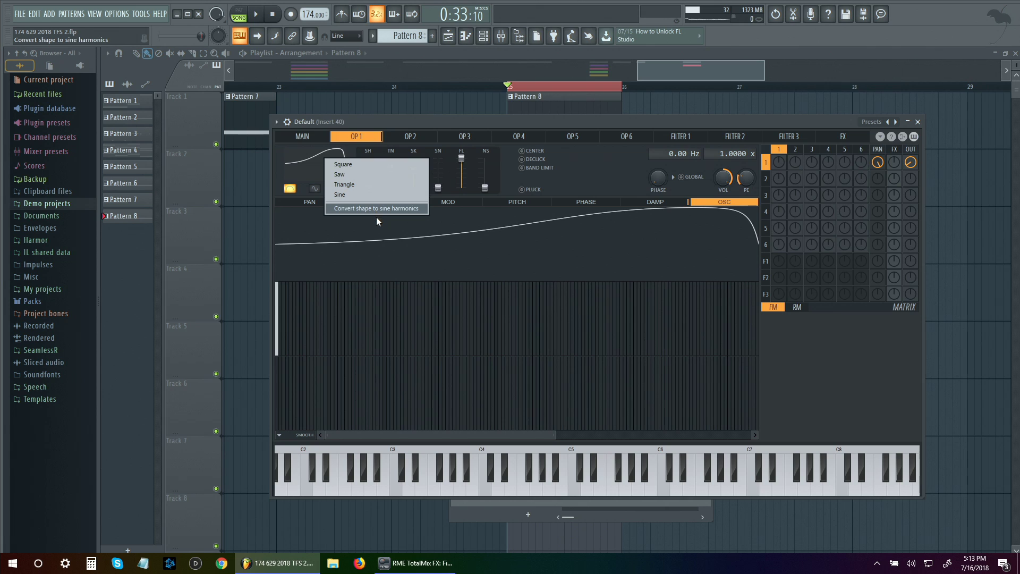
{"action": "left_click", "coordinate": [381, 173]}
{"action": "right_click", "coordinate": [321, 171]}
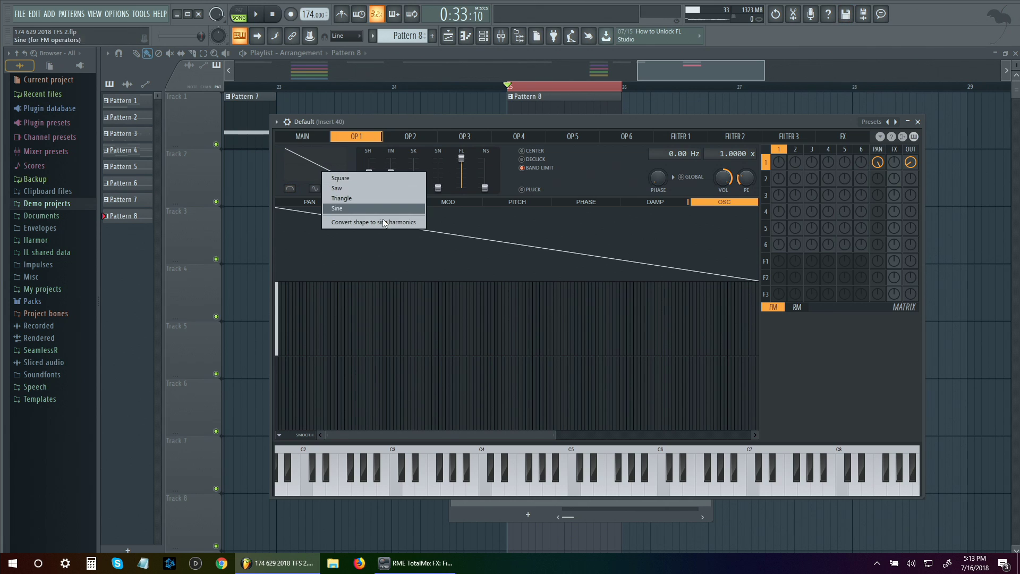
{"action": "left_click", "coordinate": [382, 219]}
{"action": "left_click", "coordinate": [280, 435]}
{"action": "left_click", "coordinate": [350, 513]}
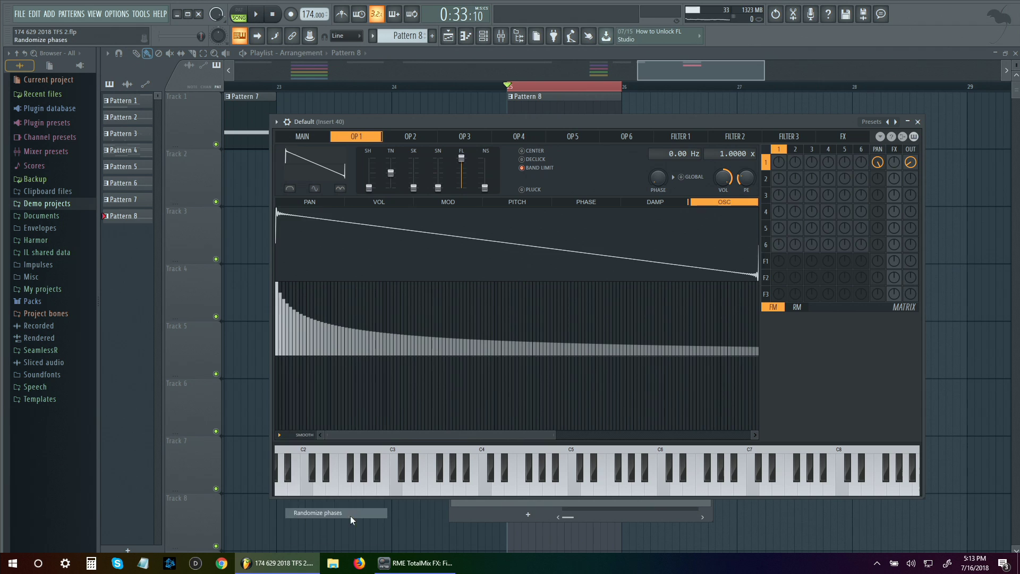
{"action": "key", "text": "space"}
{"action": "key", "text": "space"}
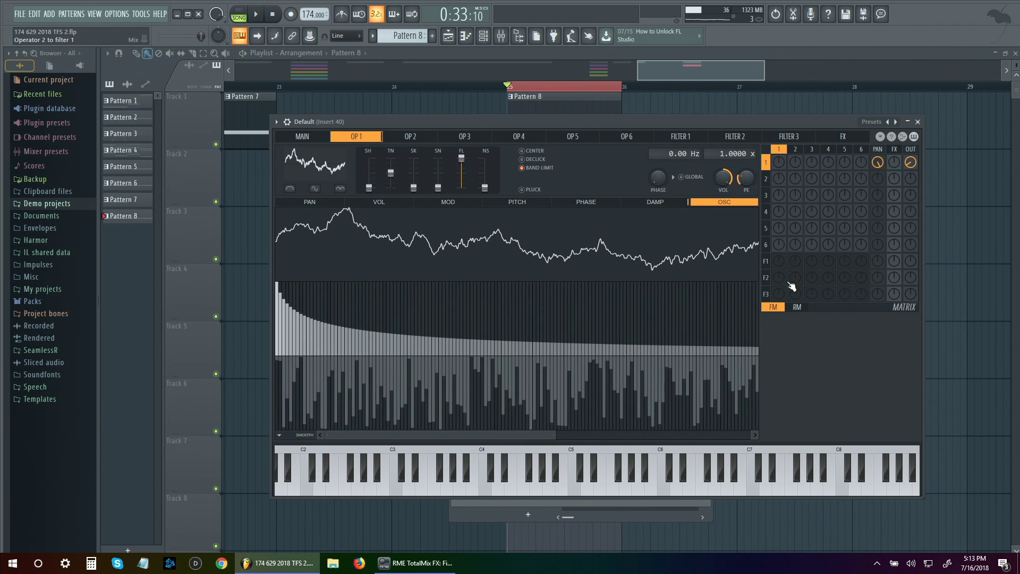
- Shape operator 3 into a positive half-cycle hump at a 1.0000x frequency ratio and ring-modulate operator 1 with it in the RM matrix
{"action": "left_click", "coordinate": [796, 307]}
{"action": "left_click", "coordinate": [818, 150]}
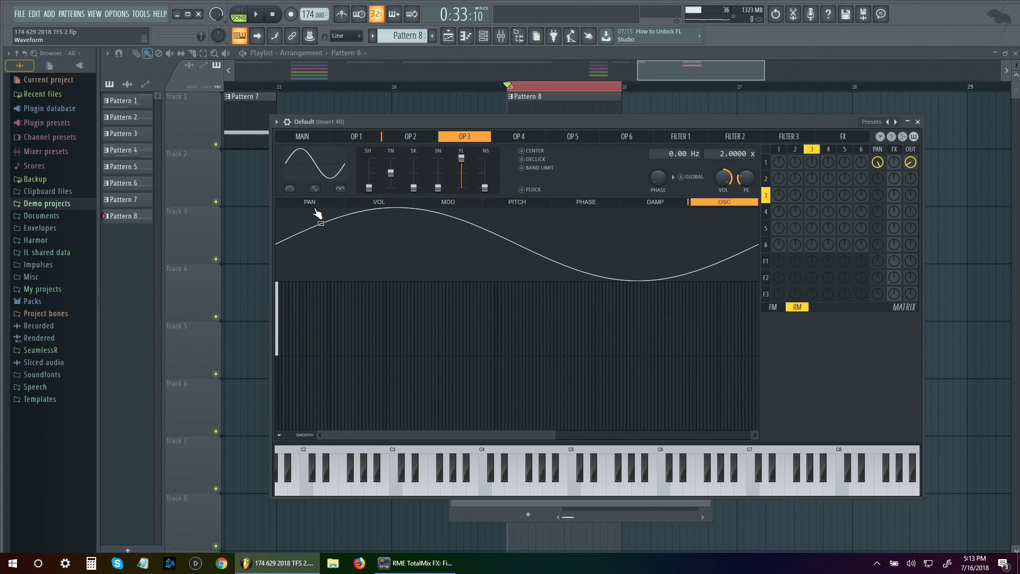
{"action": "left_click", "coordinate": [292, 190]}
{"action": "left_click", "coordinate": [316, 191]}
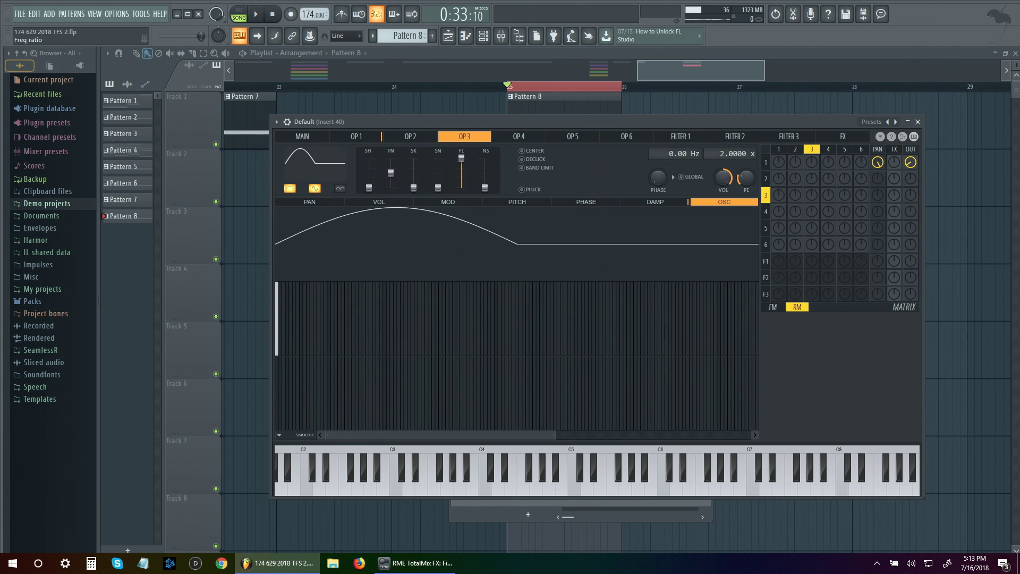
{"action": "key", "text": "space"}
{"action": "left_click_drag", "start_coordinate": [811, 162], "coordinate": [811, 152]}
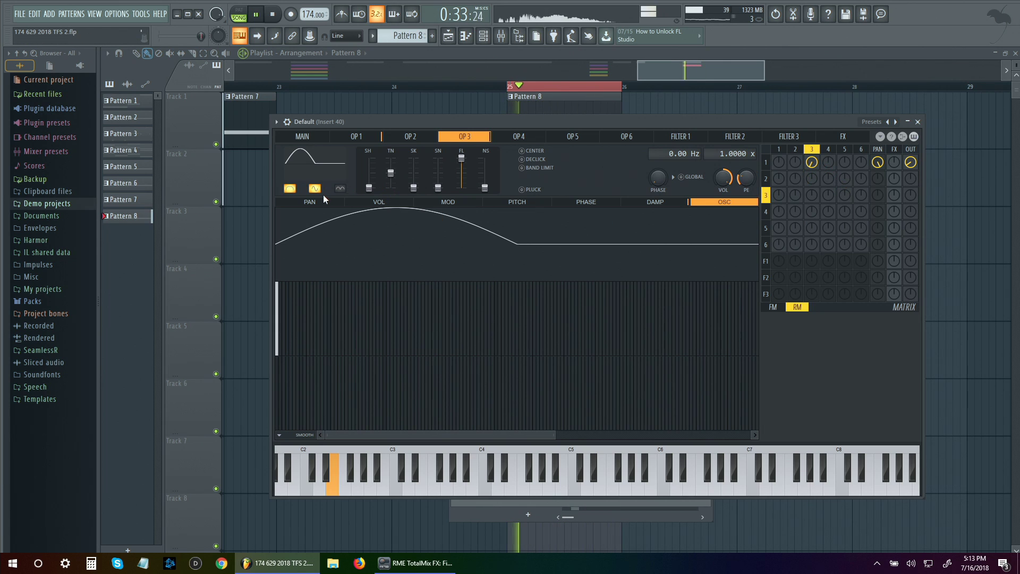
- Lower operator 3's tension and raise its skew during playback, checking operator 1's waveform for comparison
{"action": "left_click_drag", "start_coordinate": [395, 173], "coordinate": [413, 181]}
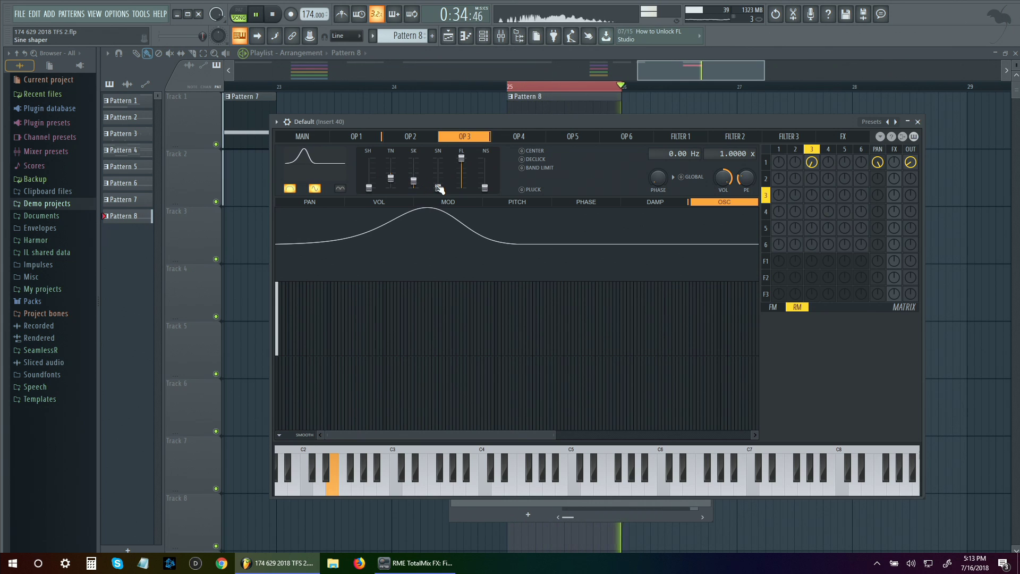
{"action": "left_click", "coordinate": [778, 149]}
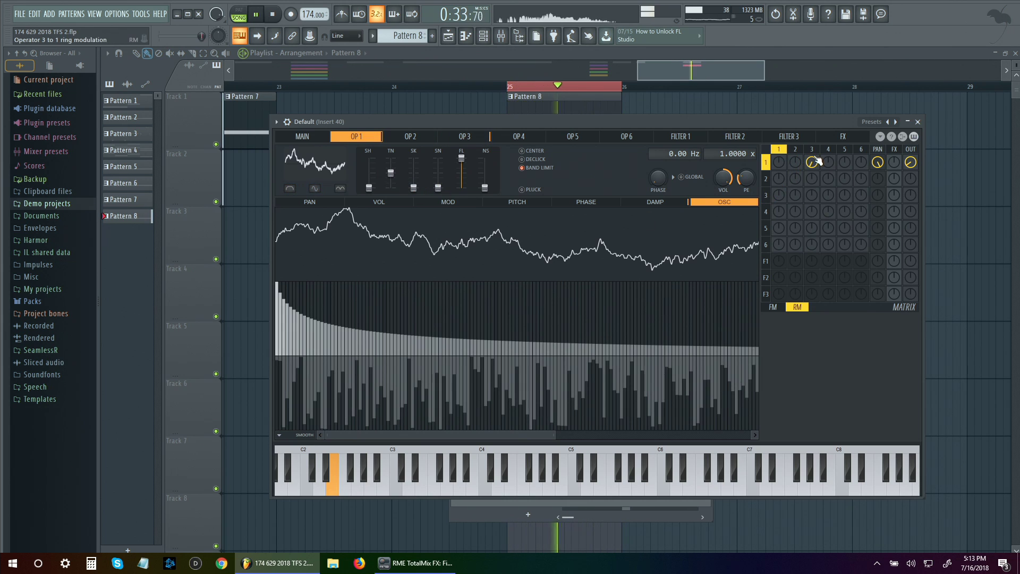
{"action": "left_click", "coordinate": [812, 149]}
{"action": "key", "text": "space"}
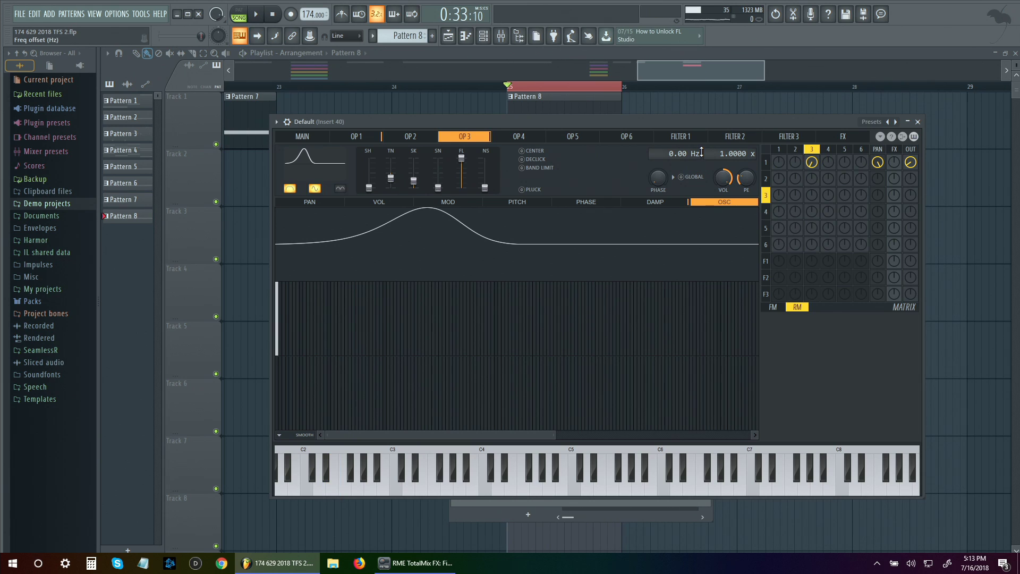
- Try operator 3 as a full-cycle bipolar waveform with a 0.5000x frequency ratio and audition it
{"action": "left_click", "coordinate": [314, 188]}
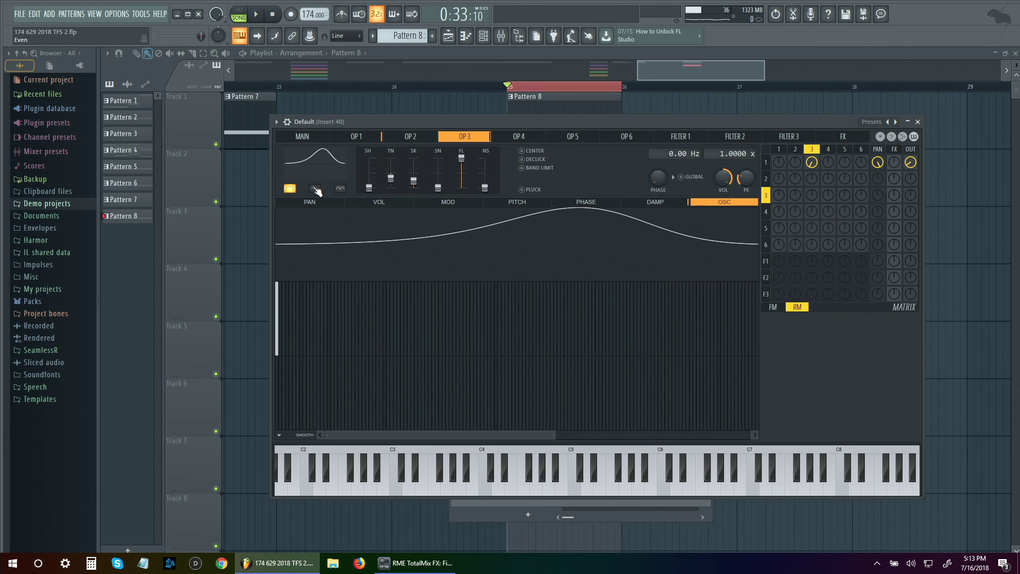
{"action": "key", "text": "space"}
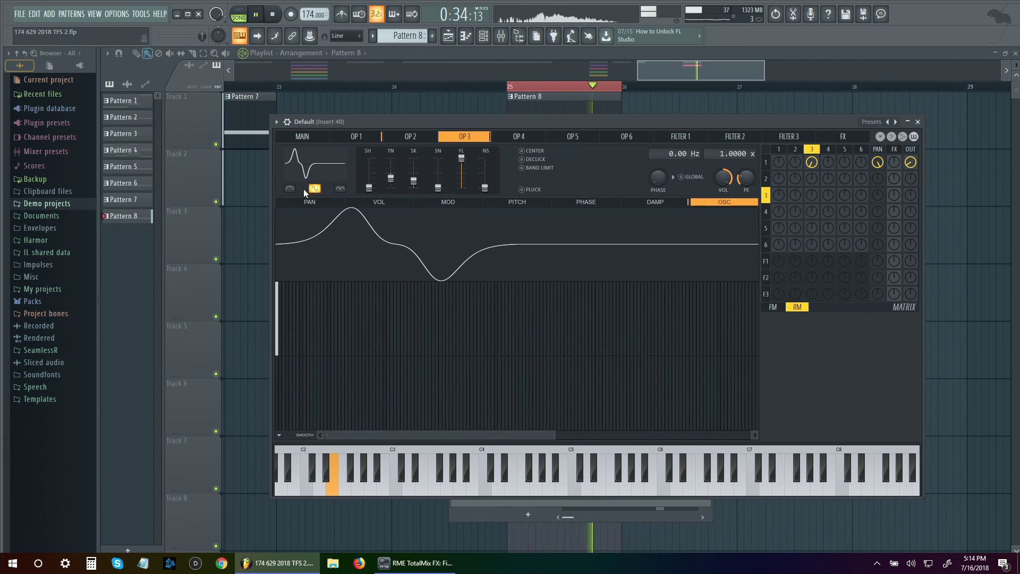
{"action": "left_click_drag", "start_coordinate": [717, 154], "coordinate": [725, 154]}
{"action": "scroll", "coordinate": [730, 154], "scroll_direction": "down", "scroll_amount": 1}
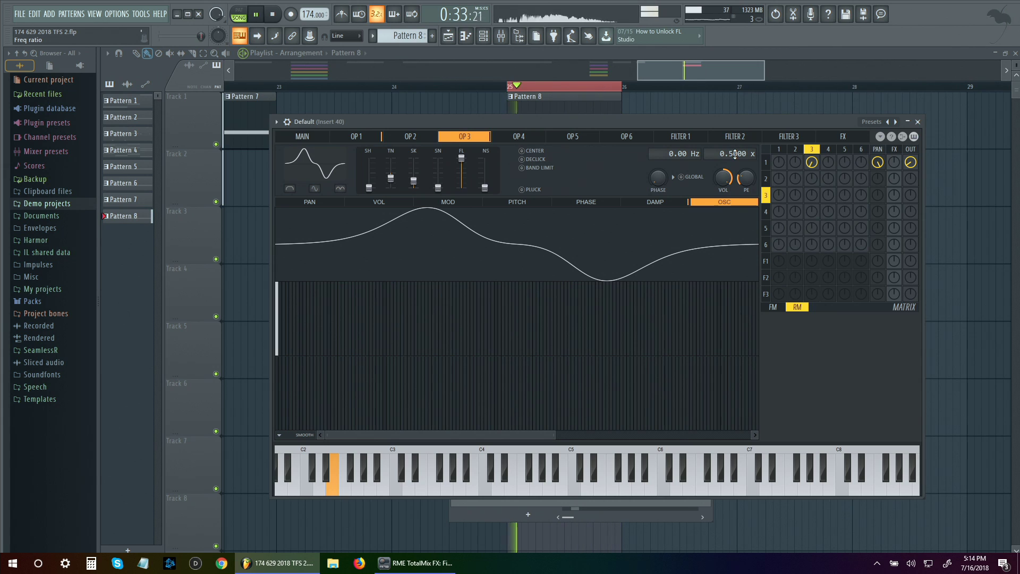
{"action": "key", "text": "space"}
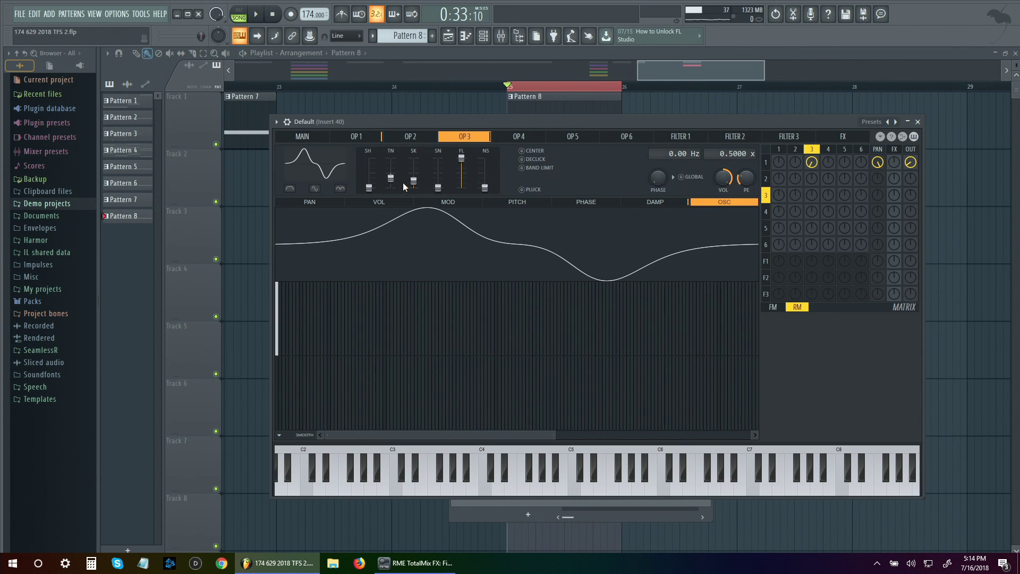
{"action": "key", "text": "space"}
{"action": "key", "text": "space"}
- Raise operator 3's shape, restore its positive half-cycle waveform and set the frequency ratio to 2.0000x during playback
{"action": "left_click_drag", "start_coordinate": [371, 192], "coordinate": [370, 175]}
{"action": "key", "text": "space"}
{"action": "left_click", "coordinate": [289, 188]}
{"action": "left_click", "coordinate": [315, 188]}
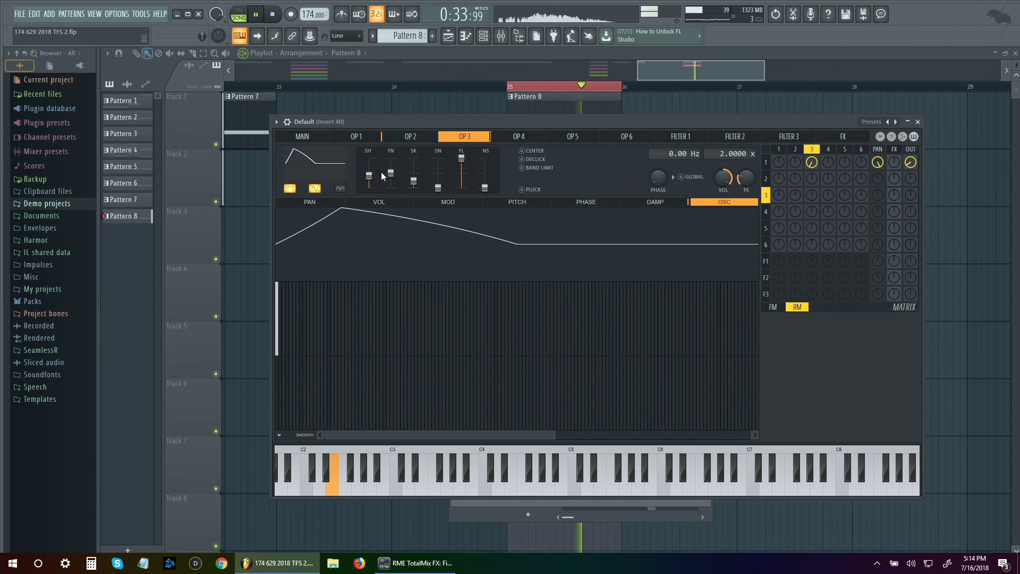
- Lower operator 3's shape and skew into a rounded positive hump and adjust operator 1's output level during playback
{"action": "left_click_drag", "start_coordinate": [369, 175], "coordinate": [413, 188]}
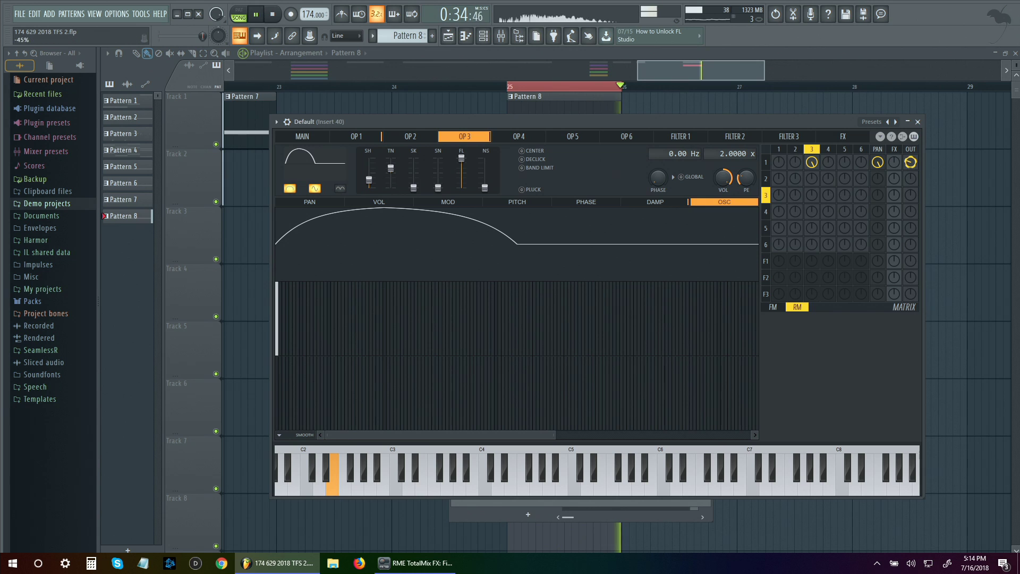
{"action": "left_click_drag", "start_coordinate": [910, 162], "coordinate": [913, 169]}
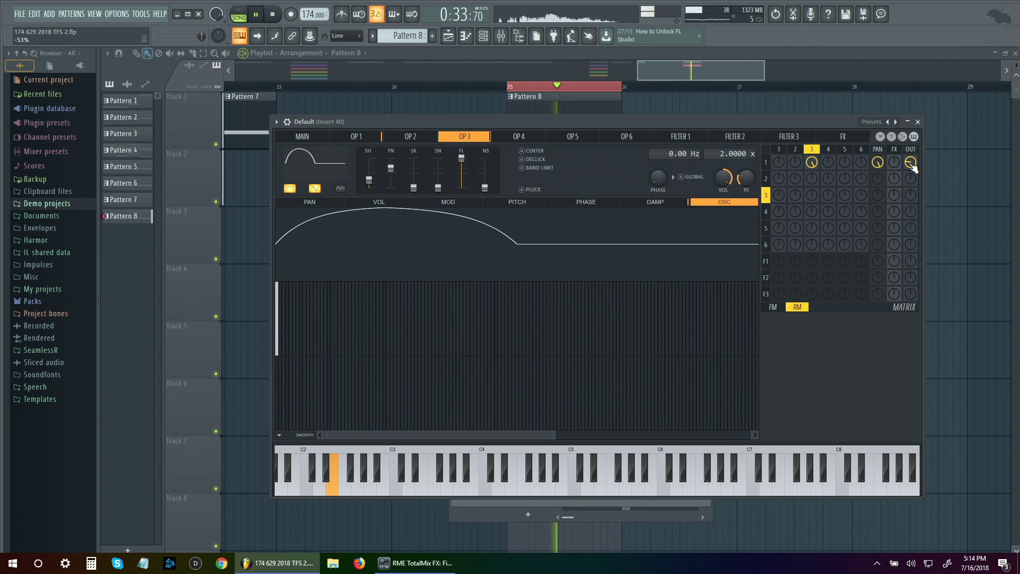
- Stop playback and map operator 1's volume to Modulation X as a linear ramp from zero to maximum
{"action": "left_click", "coordinate": [356, 136]}
{"action": "key", "text": "space"}
{"action": "left_click", "coordinate": [399, 202]}
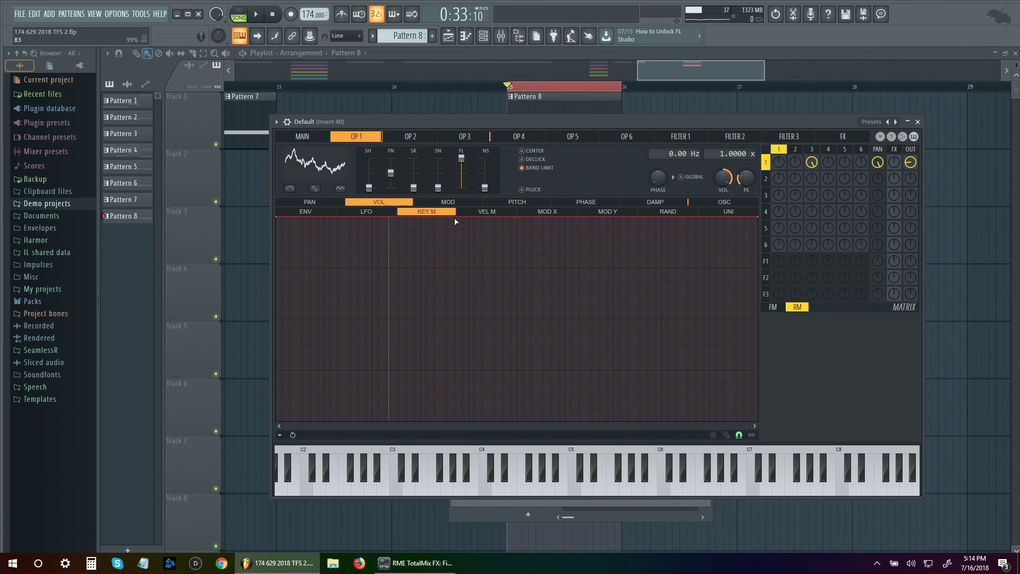
{"action": "left_click", "coordinate": [628, 213]}
{"action": "left_click", "coordinate": [552, 211]}
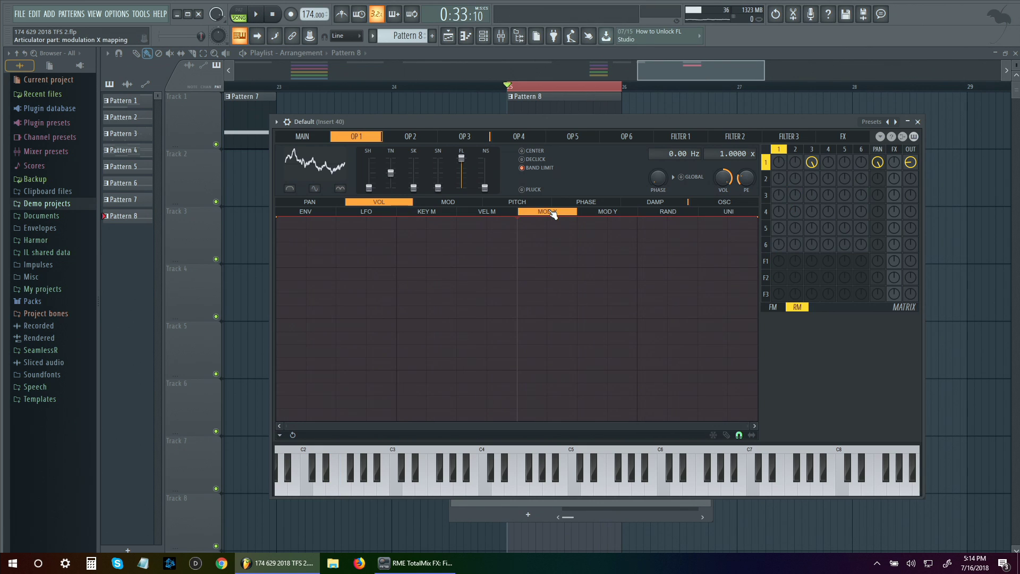
{"action": "left_click", "coordinate": [279, 219]}
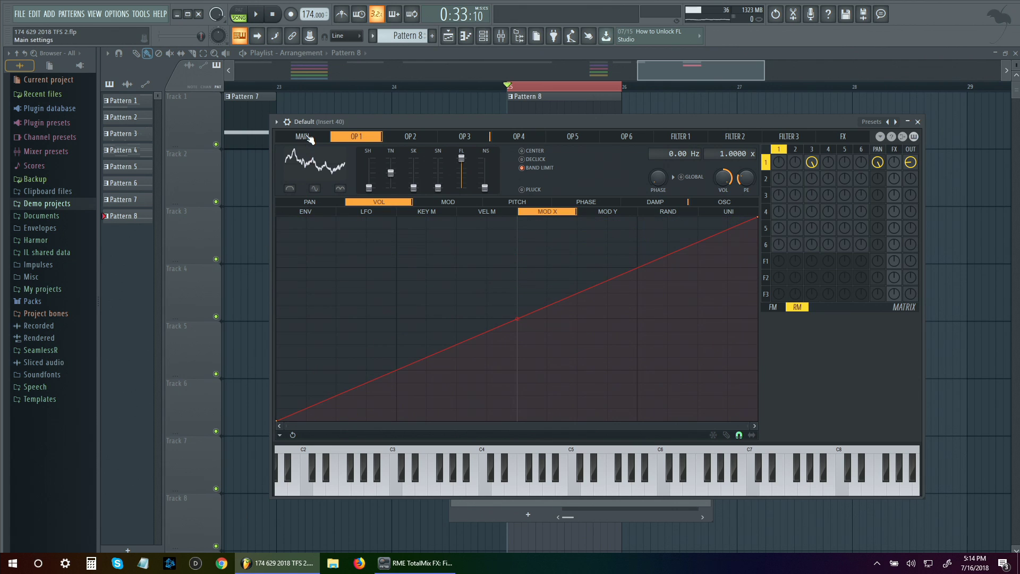
- Create an automation clip for the main Modulation X knob and lower the clip's start point to zero
{"action": "left_click", "coordinate": [304, 137]}
{"action": "right_click", "coordinate": [420, 230]}
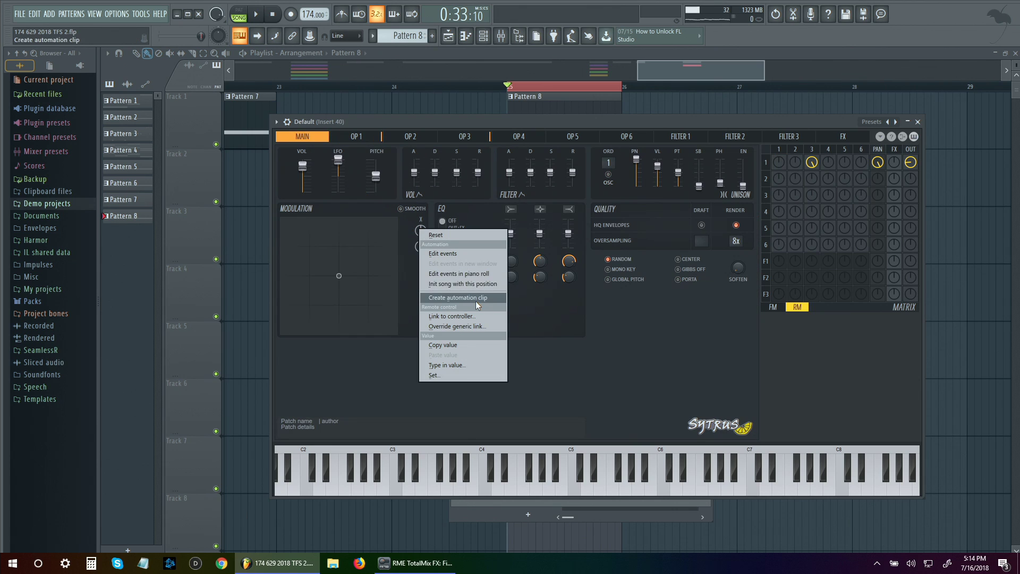
{"action": "left_click", "coordinate": [451, 298]}
{"action": "left_click", "coordinate": [770, 106]}
{"action": "left_click_drag", "start_coordinate": [507, 239], "coordinate": [505, 261]}
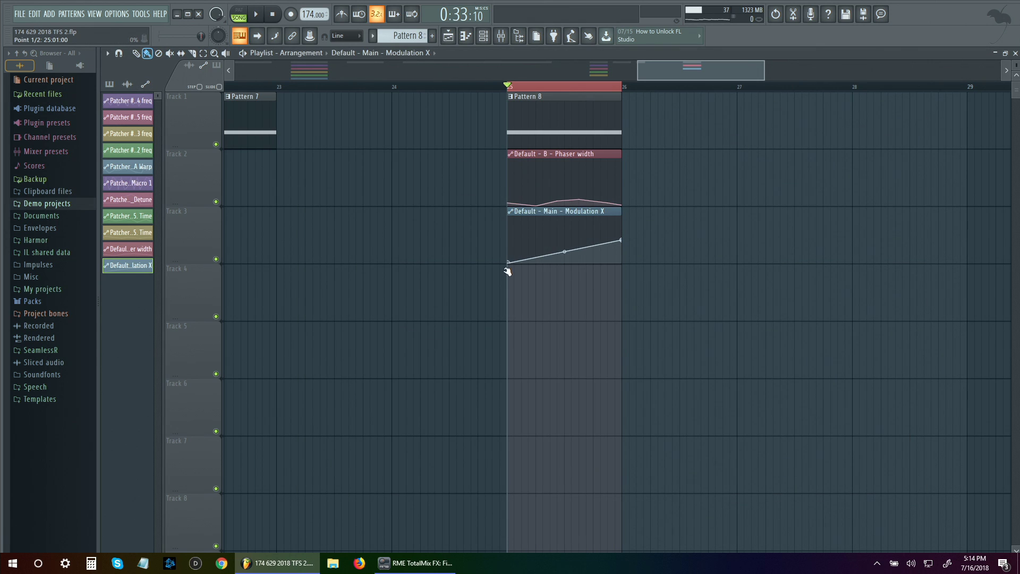
- Add alternating peaks and zero points to the Modulation X automation clip and raise its end point to maximum
{"action": "scroll", "coordinate": [531, 249], "scroll_direction": "up", "scroll_amount": 3}
{"action": "right_click", "coordinate": [538, 233]}
{"action": "key", "text": "space"}
{"action": "right_click", "coordinate": [577, 262]}
{"action": "right_click", "coordinate": [668, 216]}
{"action": "right_click", "coordinate": [704, 261]}
{"action": "right_click", "coordinate": [741, 217]}
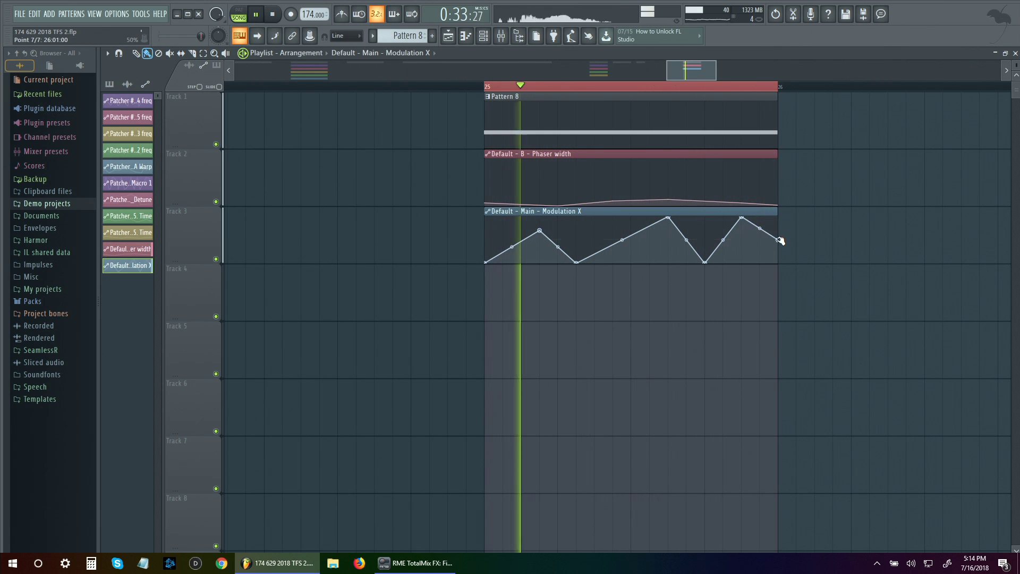
{"action": "left_click_drag", "start_coordinate": [776, 239], "coordinate": [776, 217]}
- Open the mixer and audition the automated sound on Insert 40
{"action": "left_click", "coordinate": [508, 39]}
{"action": "key", "text": "space"}
{"action": "key", "text": "space"}
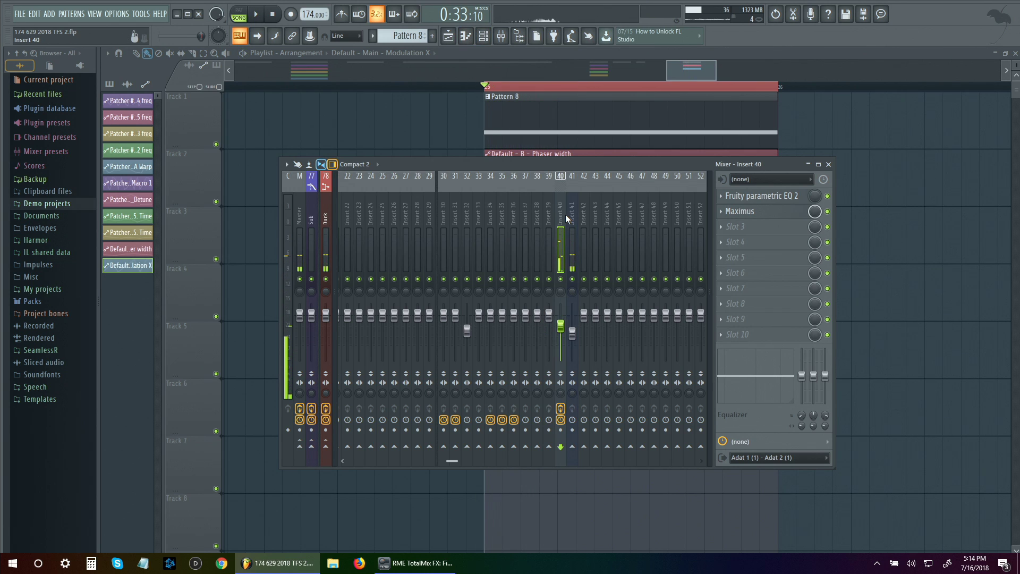
{"action": "key", "text": "space"}
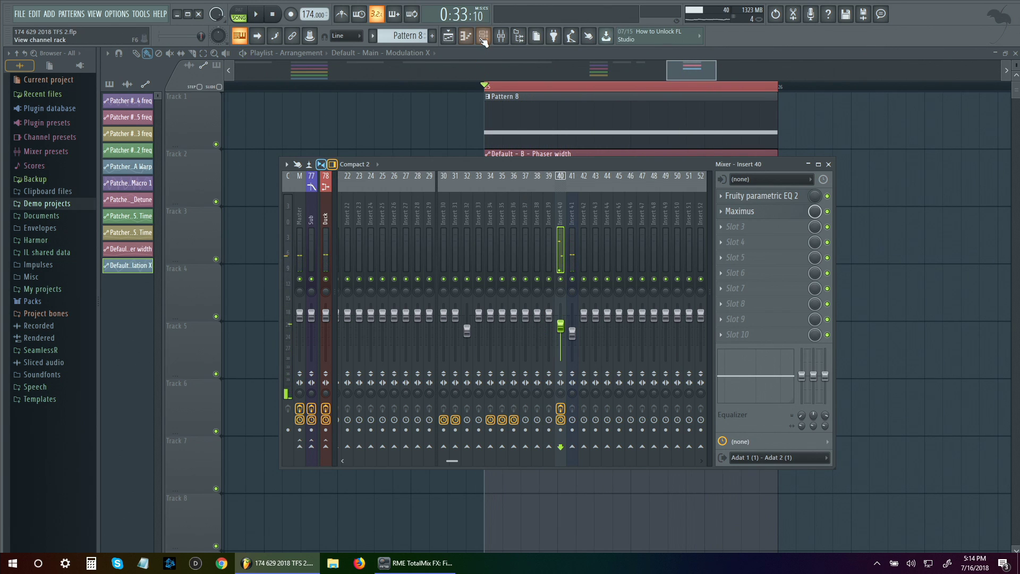
- Reopen the Sytrus channel, set operator 1's output level to -100% and make its ring modulation from operator 3 negative during playback
{"action": "key", "text": "F6"}
{"action": "left_click", "coordinate": [541, 491]}
{"action": "key", "text": "space"}
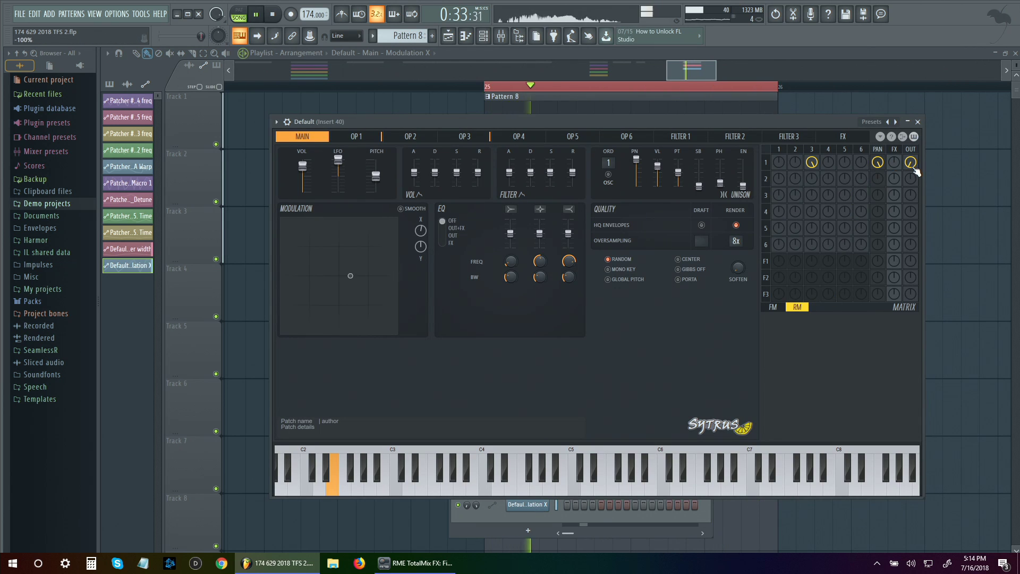
{"action": "left_click", "coordinate": [813, 161]}
{"action": "left_click_drag", "start_coordinate": [814, 161], "coordinate": [817, 169]}
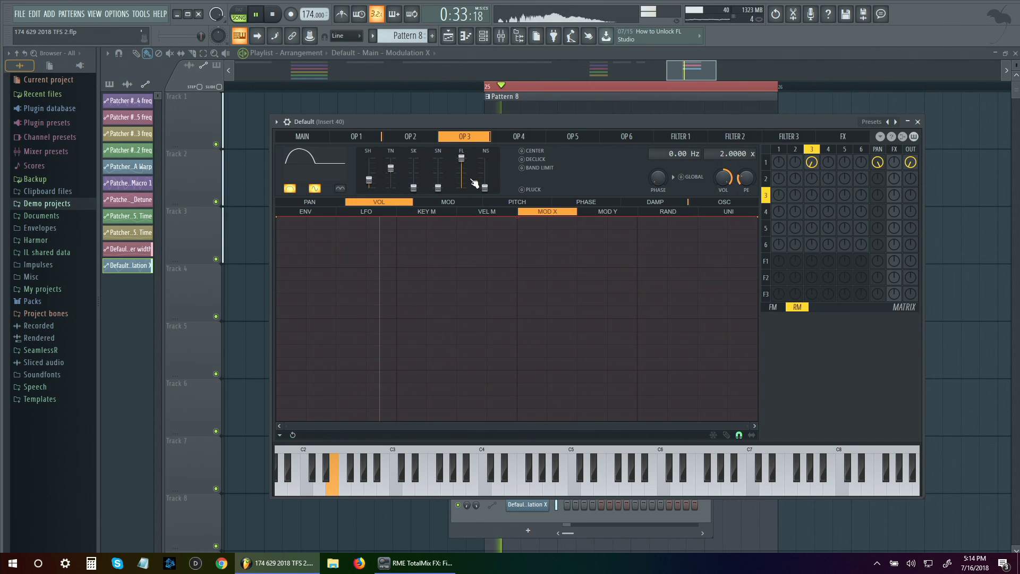
- Reshape operator 3 at a 1.0000x ratio by adjusting its tension, skew and shape, comparing positive and negative ring modulation of operator 1
{"action": "left_click_drag", "start_coordinate": [390, 169], "coordinate": [391, 175]}
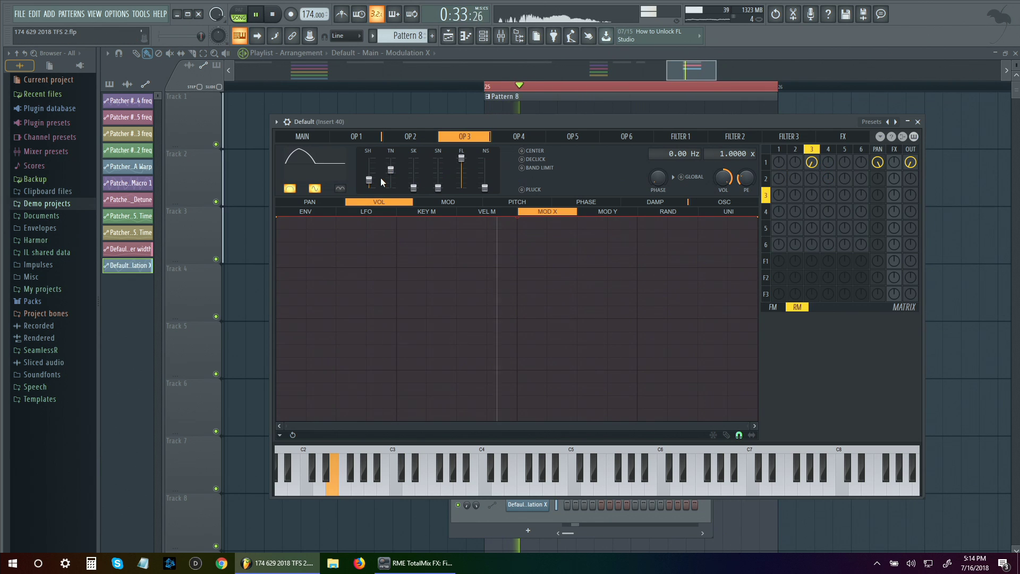
{"action": "left_click_drag", "start_coordinate": [371, 184], "coordinate": [372, 189]}
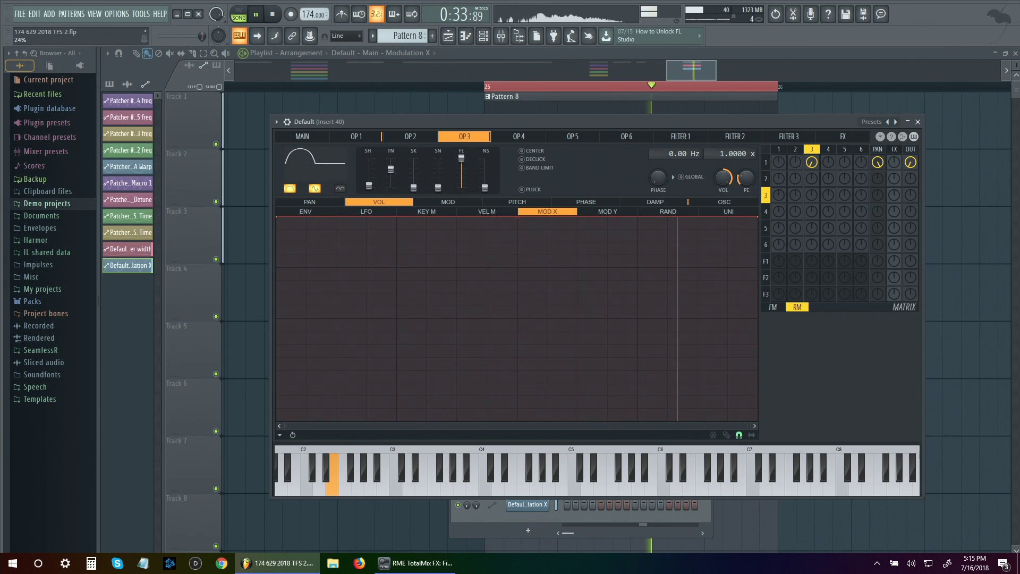
{"action": "left_click_drag", "start_coordinate": [414, 187], "coordinate": [416, 175]}
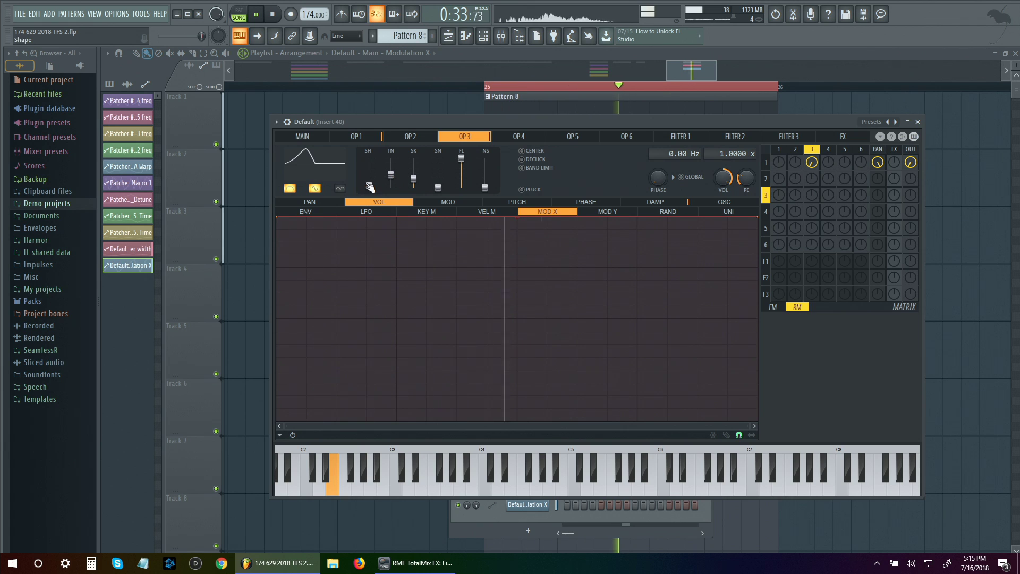
{"action": "mouse_move", "coordinate": [370, 187]}
{"action": "left_mouse_down"}
{"action": "mouse_move", "coordinate": [397, 180]}
{"action": "mouse_move", "coordinate": [378, 172]}
{"action": "left_mouse_up"}
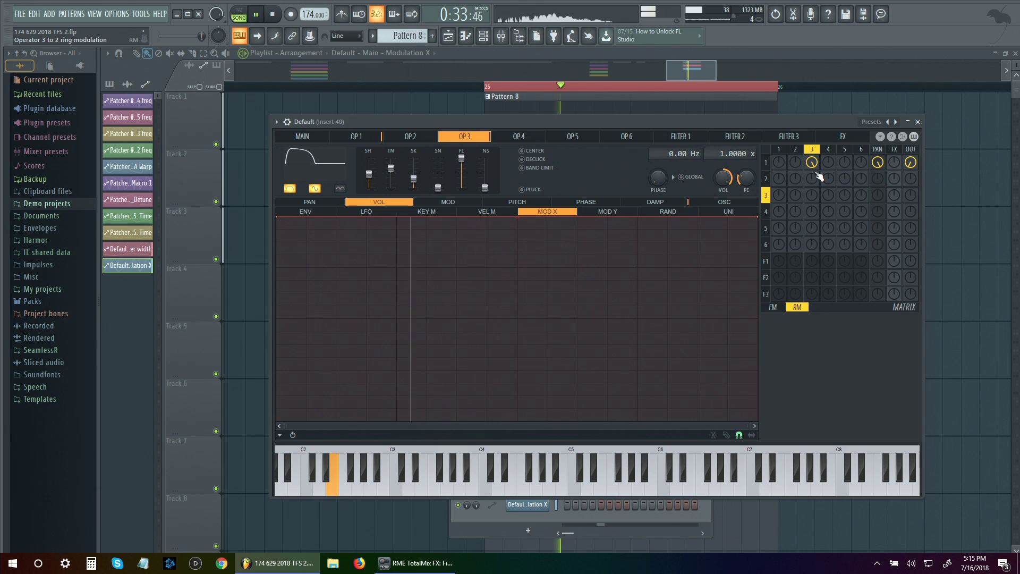
{"action": "left_click_drag", "start_coordinate": [815, 167], "coordinate": [813, 169]}
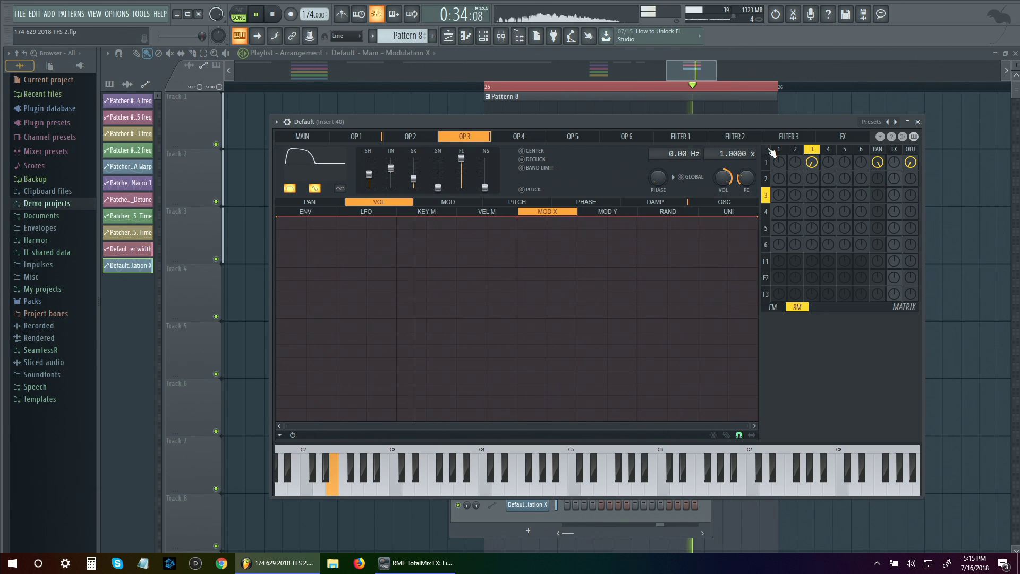
- Try a sine waveform on operator 1, switch it to triangle, raise its skew and set its sine shaper to about 33%
{"action": "left_click", "coordinate": [772, 151]}
{"action": "right_click", "coordinate": [325, 169]}
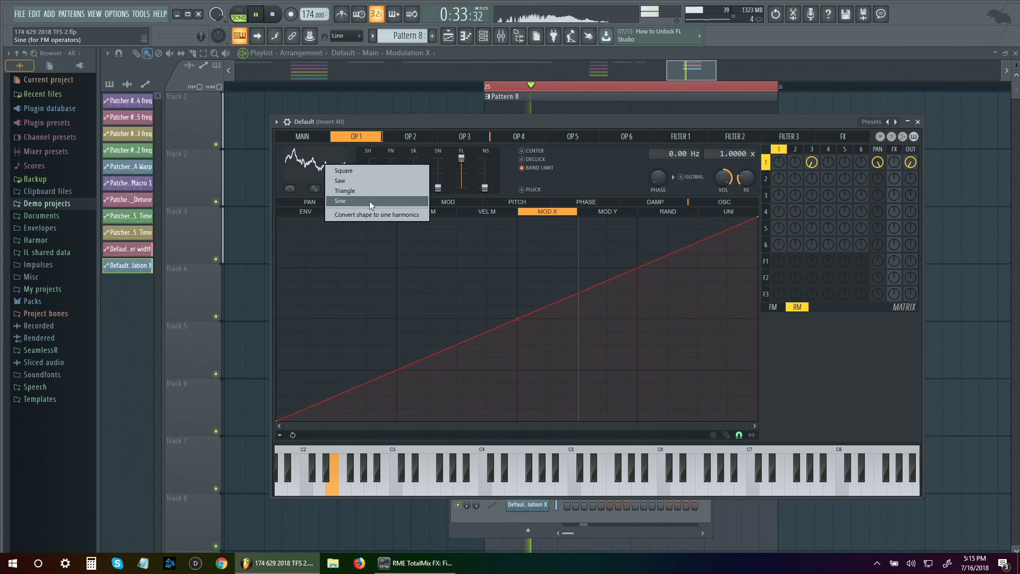
{"action": "left_click", "coordinate": [368, 206]}
{"action": "right_click", "coordinate": [326, 169]}
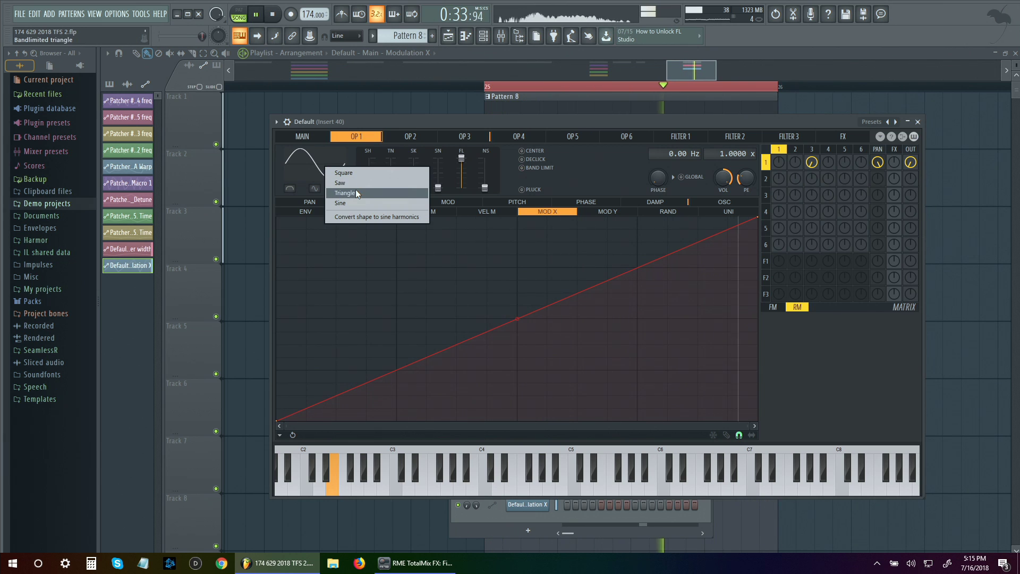
{"action": "left_click", "coordinate": [355, 186]}
{"action": "right_click", "coordinate": [325, 169]}
{"action": "left_click", "coordinate": [345, 192]}
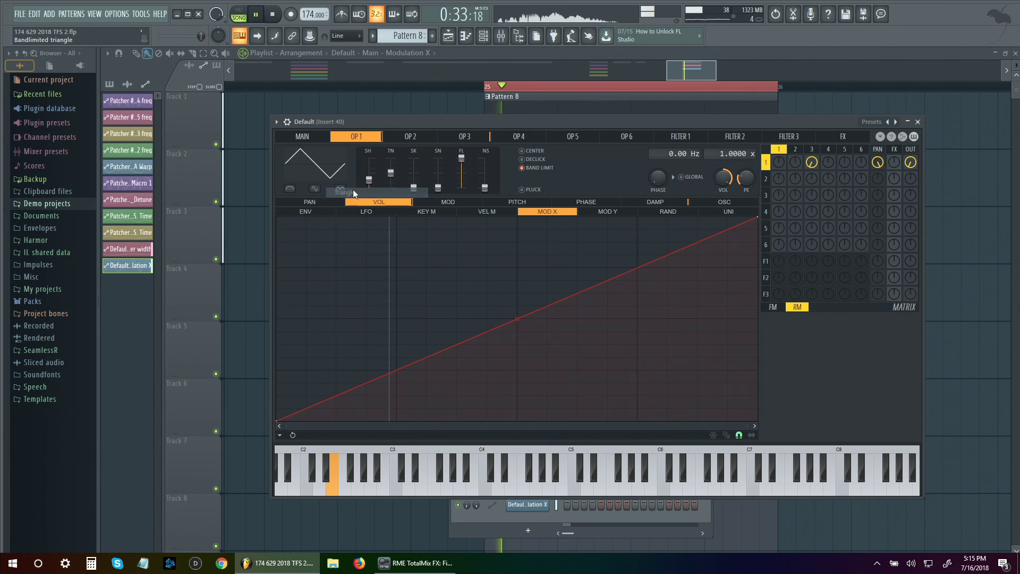
{"action": "left_click_drag", "start_coordinate": [413, 188], "coordinate": [437, 173]}
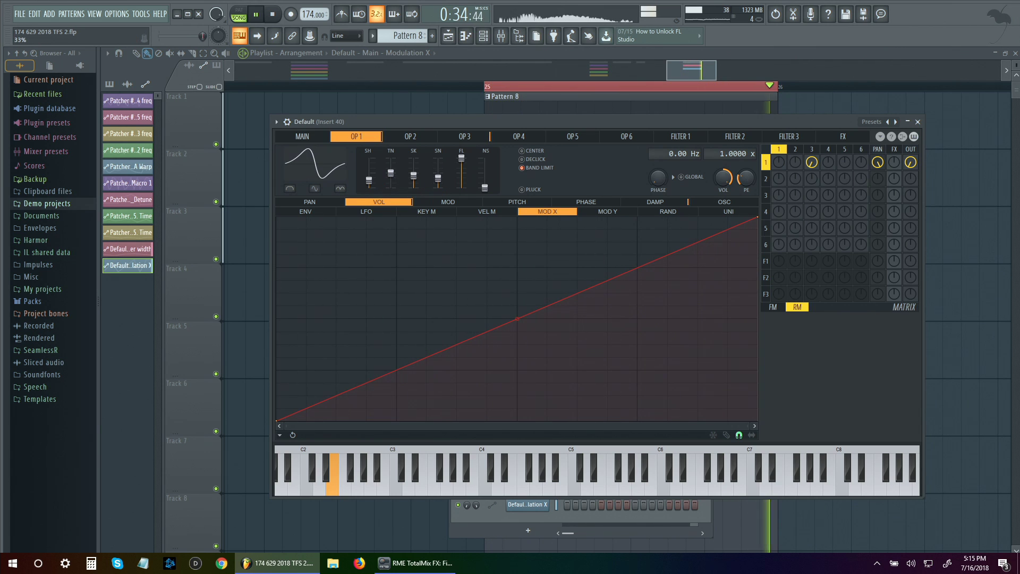
- Raise operator 3's skew and sine shaper, and set its frequency ratio to 2.0000x after trying 4.0000x
{"action": "left_click", "coordinate": [464, 136]}
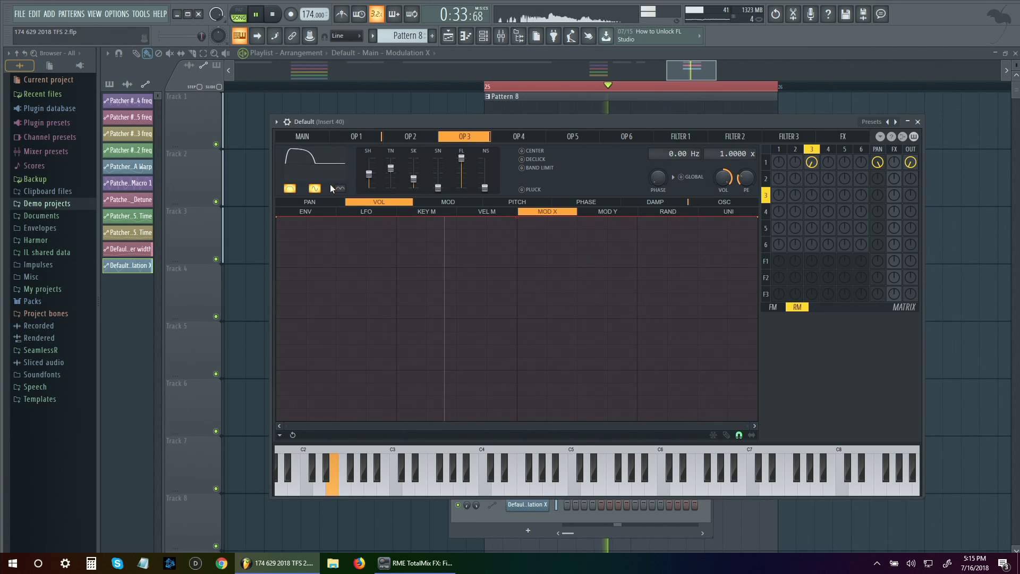
{"action": "left_click_drag", "start_coordinate": [414, 175], "coordinate": [438, 178]}
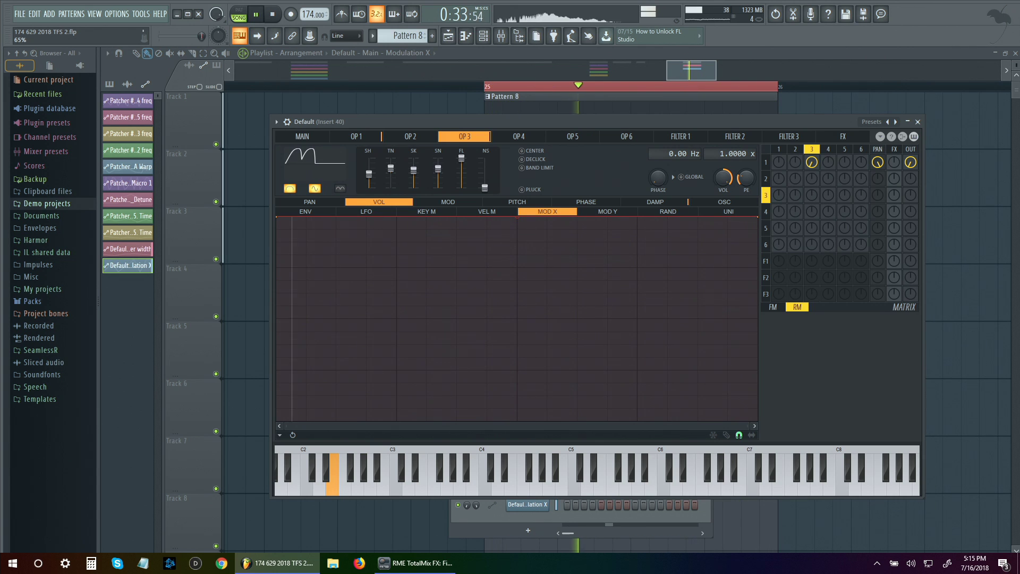
{"action": "left_click_drag", "start_coordinate": [437, 166], "coordinate": [438, 169]}
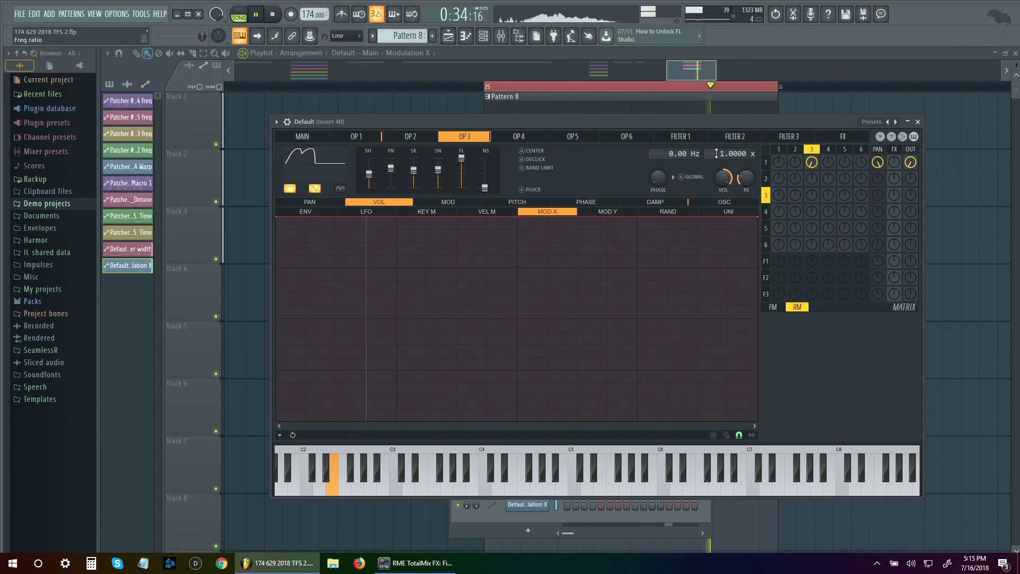
{"action": "scroll", "coordinate": [707, 153], "scroll_direction": "up", "scroll_amount": 1}
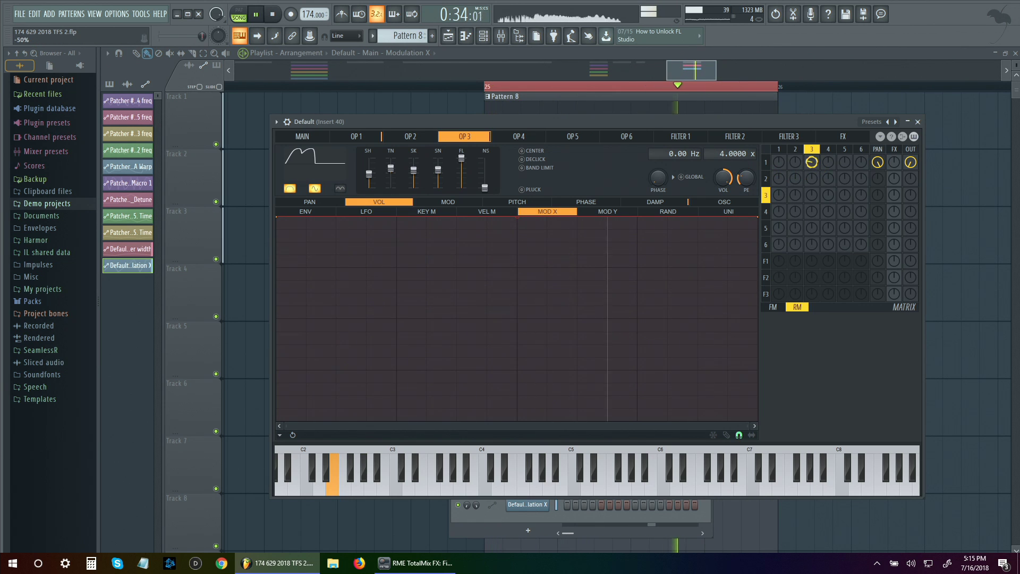
{"action": "scroll", "coordinate": [716, 155], "scroll_direction": "down", "scroll_amount": 2}
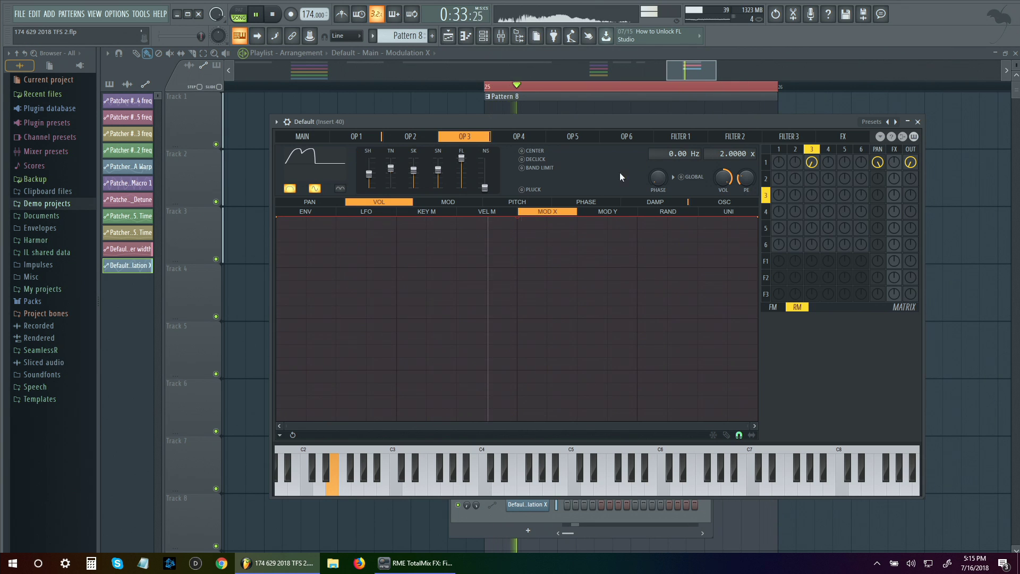
- Audition the sound, close the open plugin windows and listen to the loop with the Modulation X automation
{"action": "key", "text": "space"}
{"action": "key", "text": "space"}
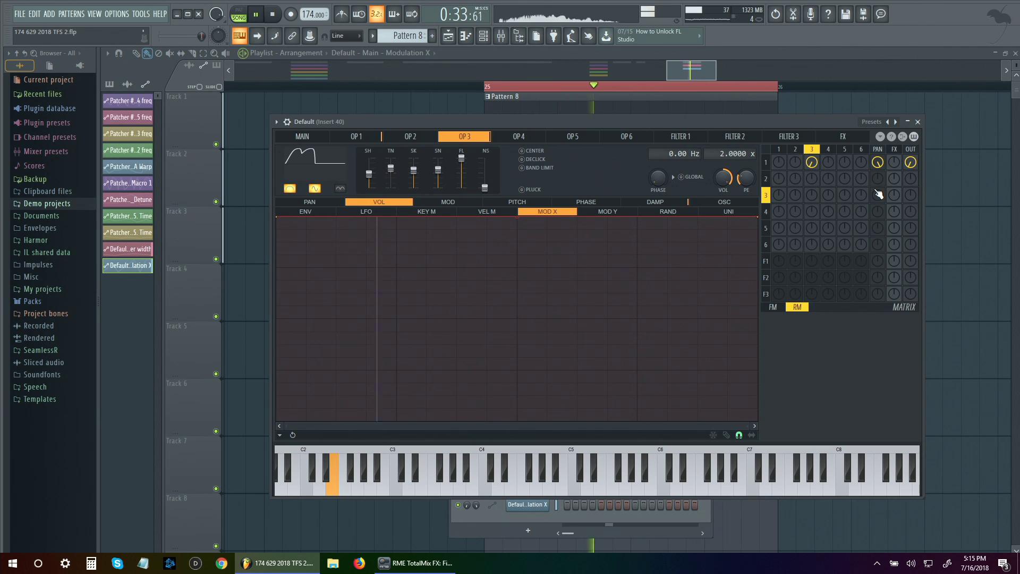
{"action": "key", "text": "space"}
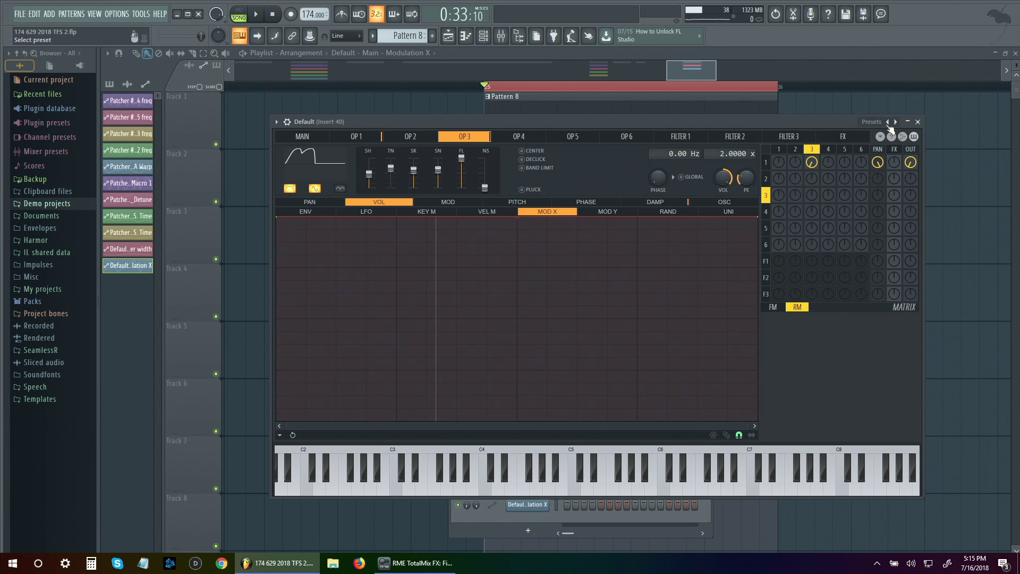
{"action": "left_click", "coordinate": [918, 122]}
{"action": "key", "text": "F12"}
{"action": "key", "text": "space"}
{"action": "key", "text": "space"}
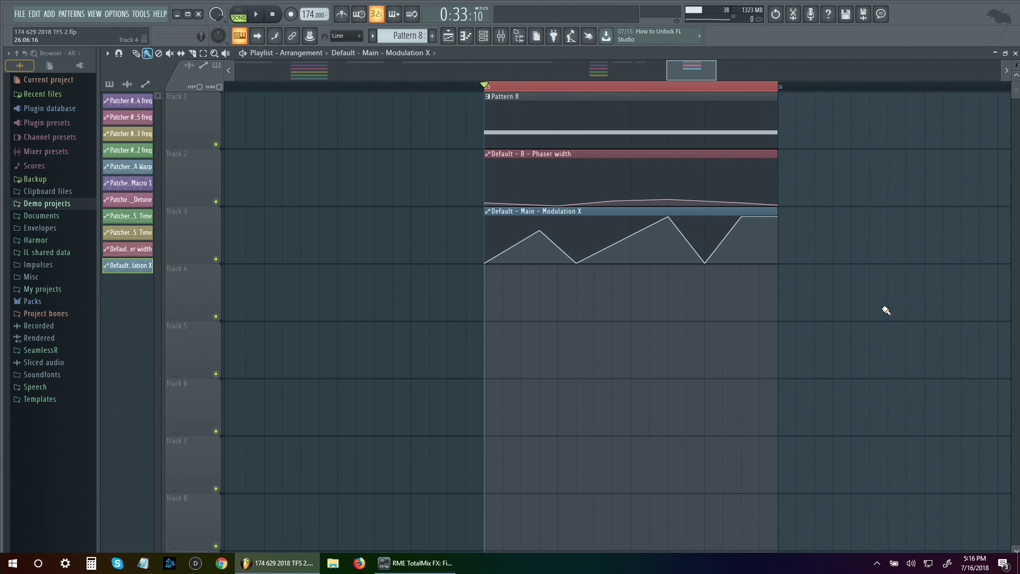
{"action": "key", "text": "space"}
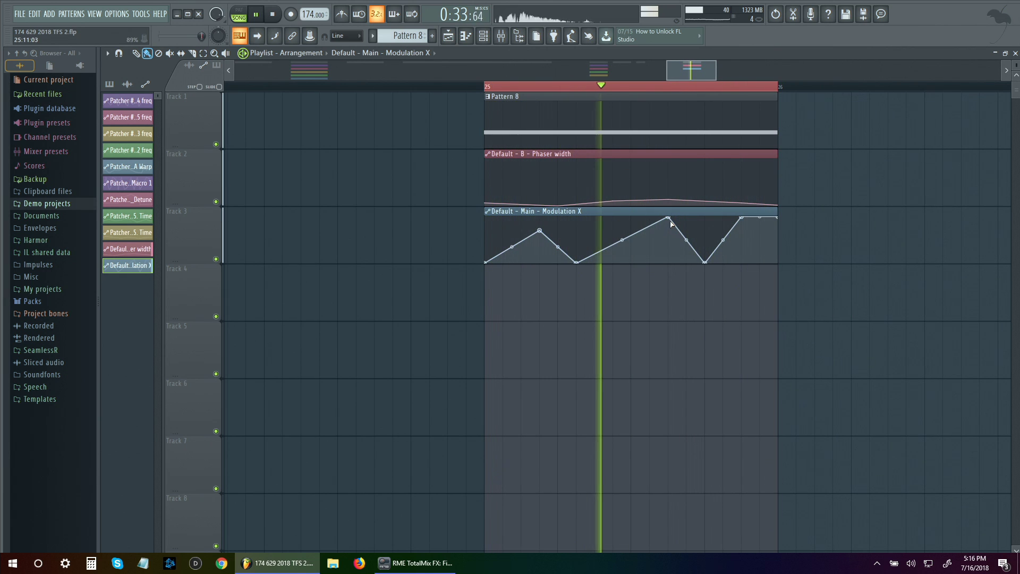
- Reshape the Modulation X automation to start at maximum, dip to zero, peak mid-clip and end at zero
{"action": "left_click_drag", "start_coordinate": [668, 217], "coordinate": [576, 217]}
{"action": "right_click", "coordinate": [575, 263]}
{"action": "left_click", "coordinate": [585, 279]}
{"action": "left_click_drag", "start_coordinate": [576, 218], "coordinate": [485, 218]}
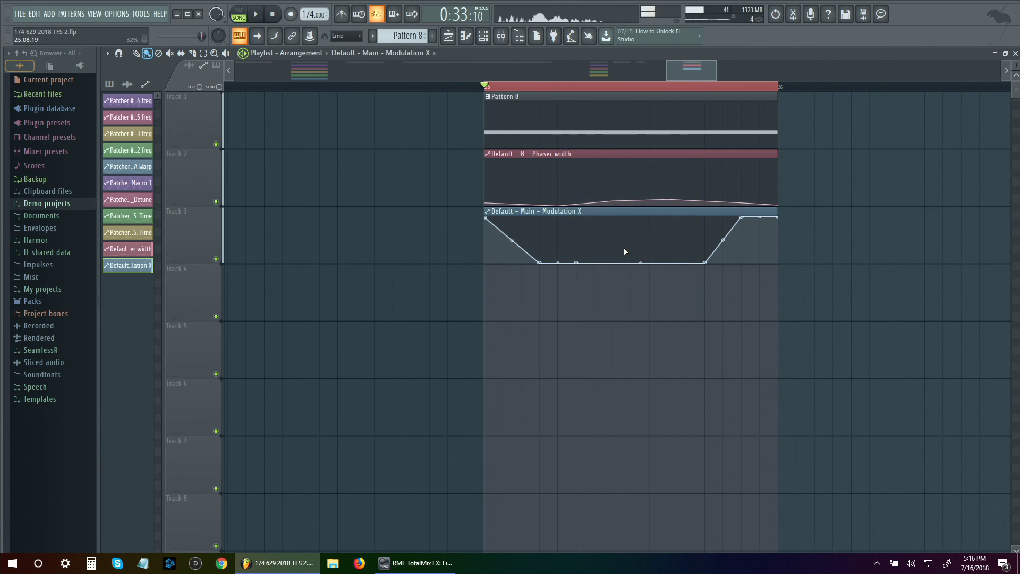
{"action": "right_click", "coordinate": [612, 229]}
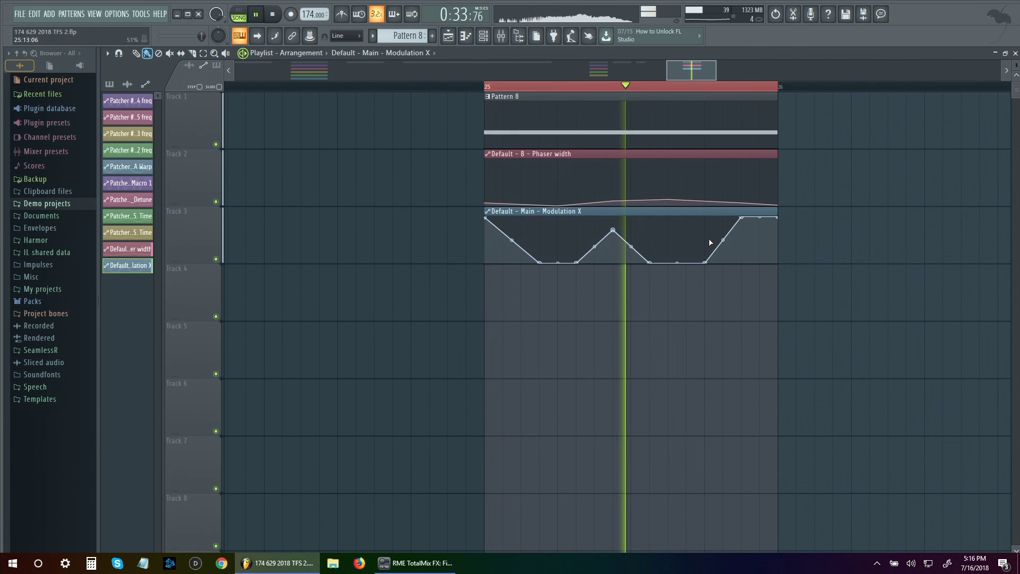
{"action": "left_click_drag", "start_coordinate": [707, 257], "coordinate": [776, 268]}
- Reopen the Sytrus channel, show operator 1 and remove its ring modulation from operator 3 during playback
{"action": "key", "text": "F6"}
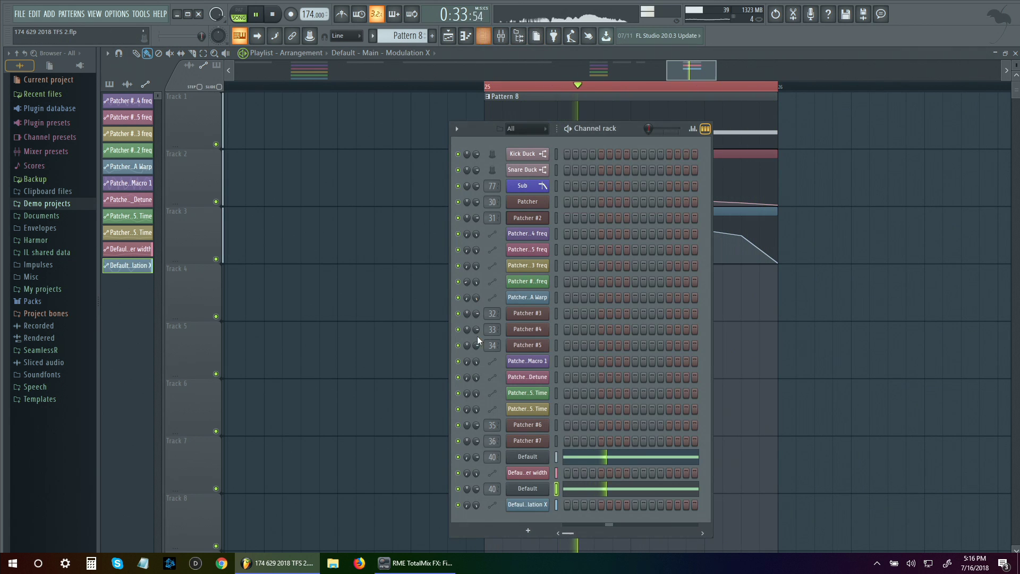
{"action": "left_click", "coordinate": [527, 504]}
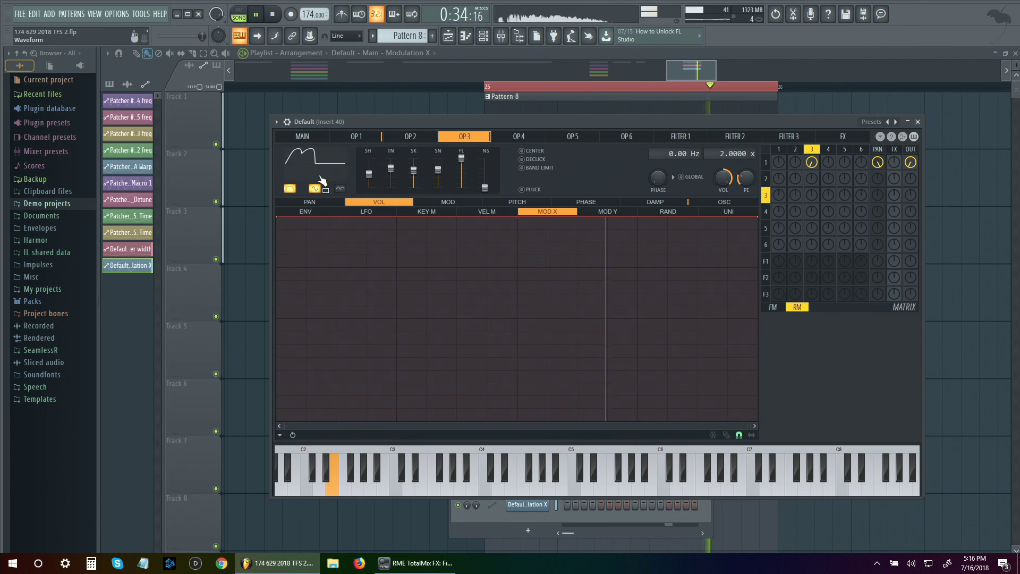
{"action": "left_click", "coordinate": [791, 161]}
{"action": "key", "text": "space"}
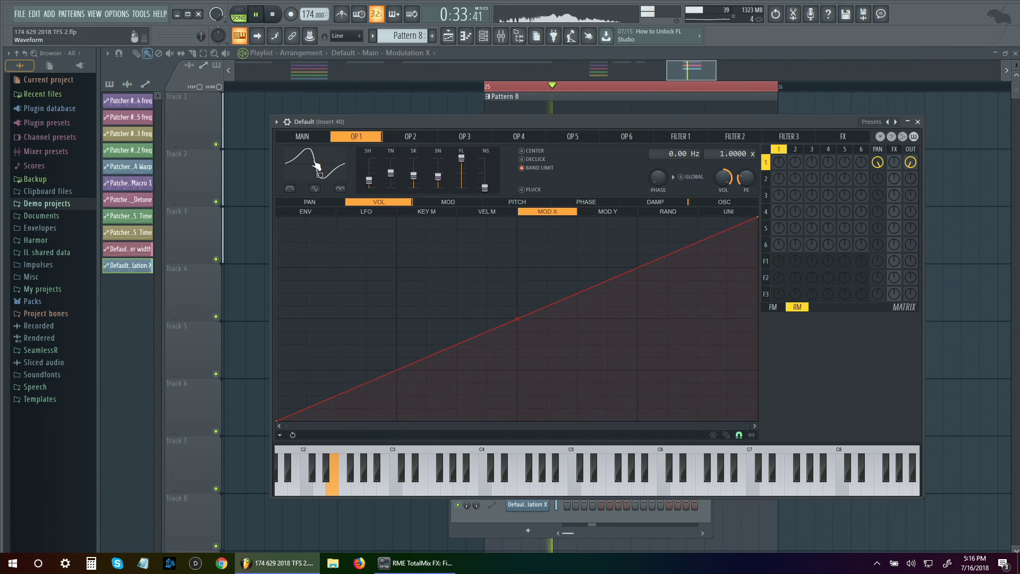
- Set operator 1's waveform to Triangle, start playback and show the FM part of the Sytrus matrix
{"action": "left_click", "coordinate": [320, 162]}
{"action": "left_click", "coordinate": [345, 191]}
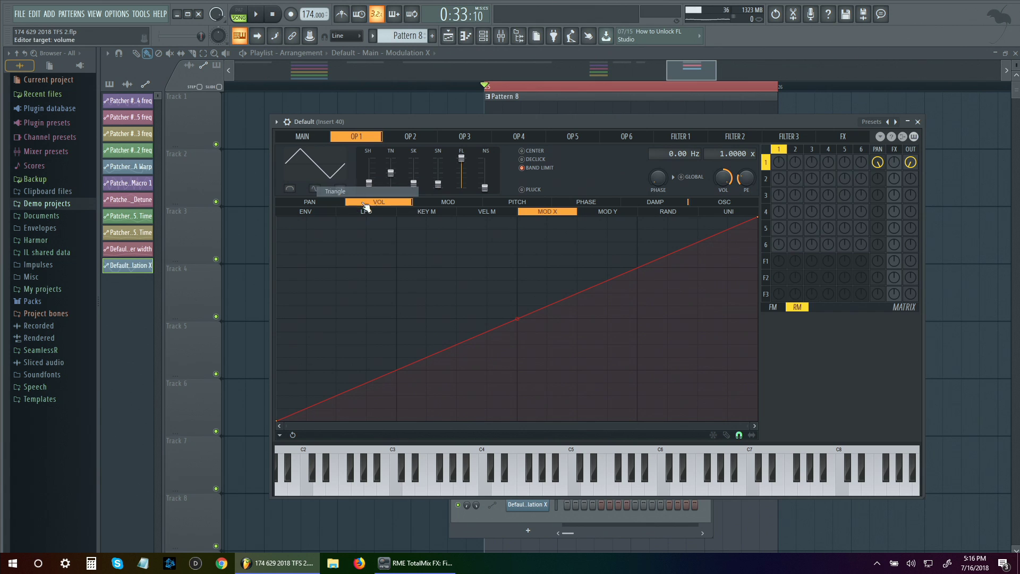
{"action": "key", "text": "space"}
{"action": "left_click", "coordinate": [772, 306]}
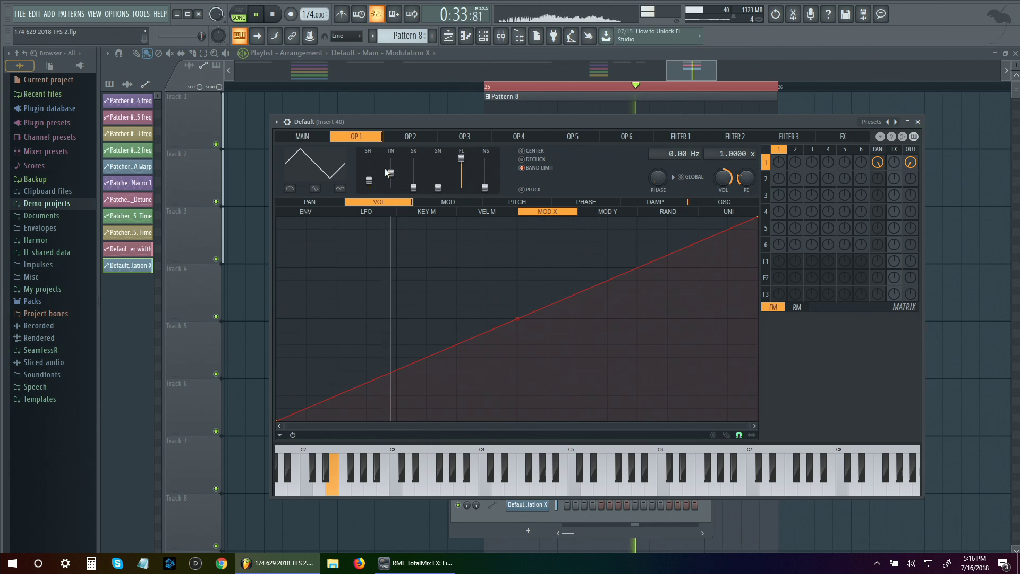
- Raise operator 1's skew slightly while the loop plays, and stop playback
{"action": "scroll", "coordinate": [315, 163], "scroll_direction": "down", "scroll_amount": 1}
{"action": "scroll", "coordinate": [315, 163], "scroll_direction": "down", "scroll_amount": 1}
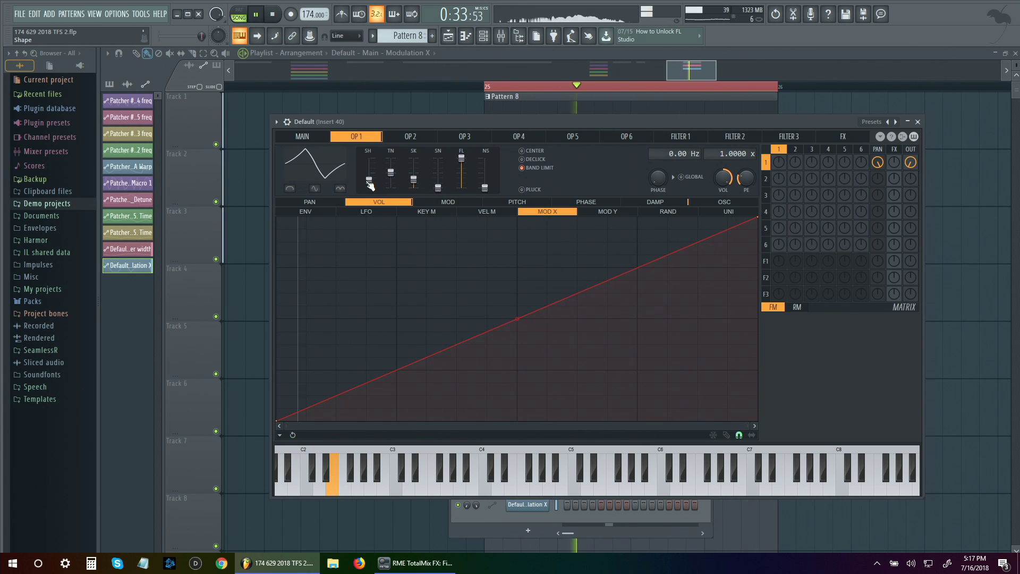
{"action": "left_click", "coordinate": [788, 309]}
{"action": "left_click", "coordinate": [787, 311]}
{"action": "key", "text": "space"}
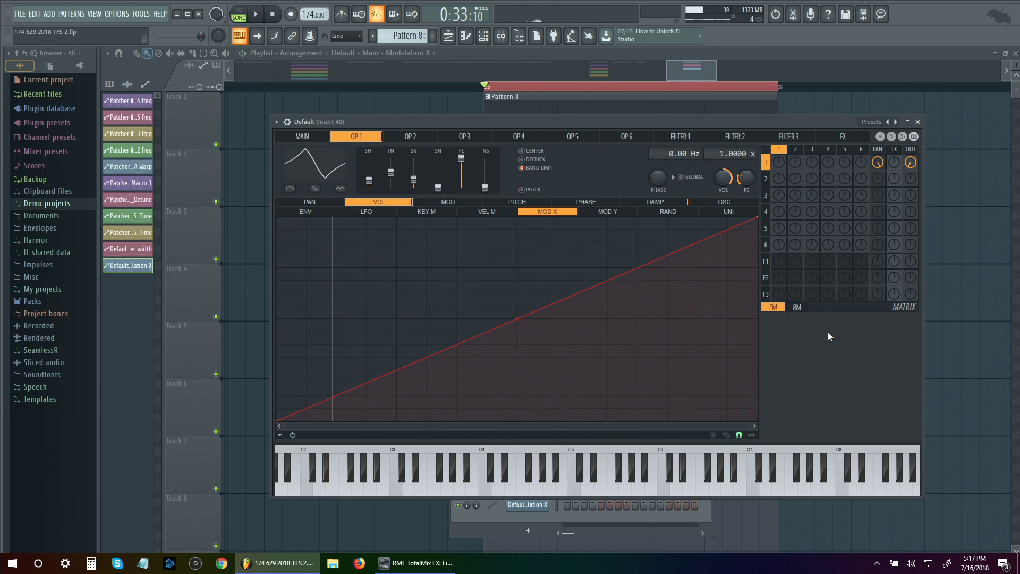
- Close the Sytrus window and audition the loop with its automation clips
{"action": "left_click", "coordinate": [916, 122]}
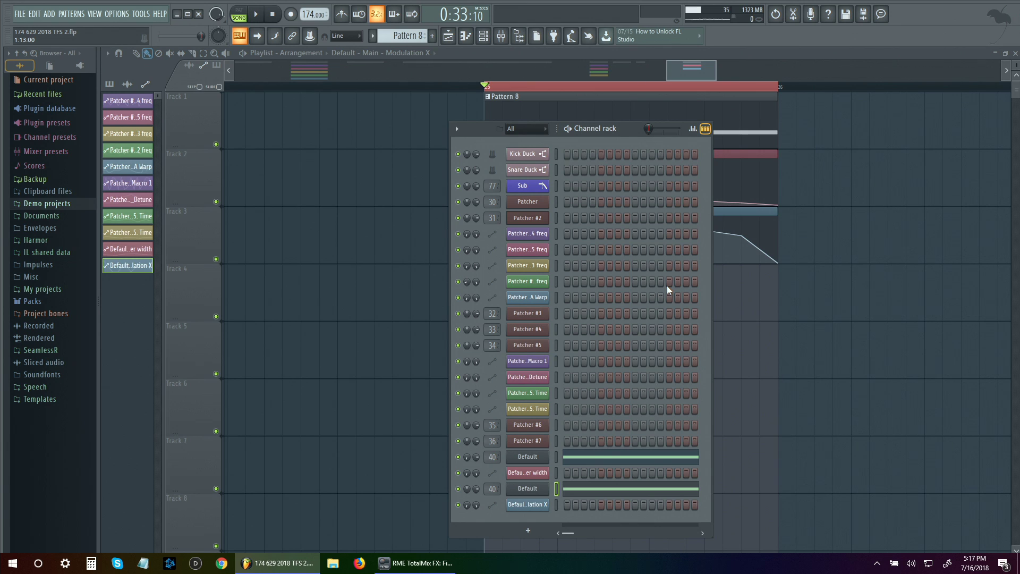
{"action": "key", "text": "space"}
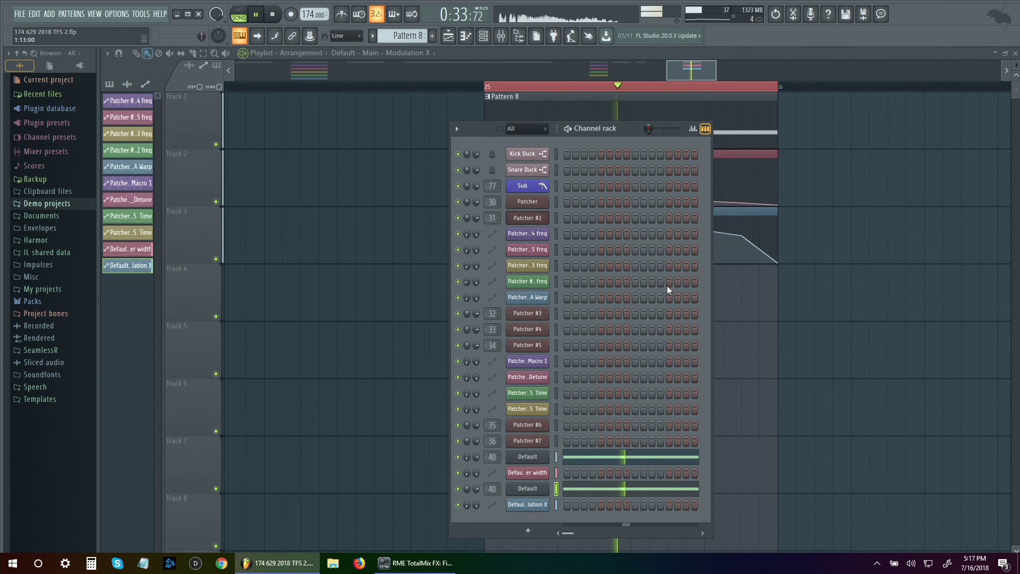
{"action": "key", "text": "space"}
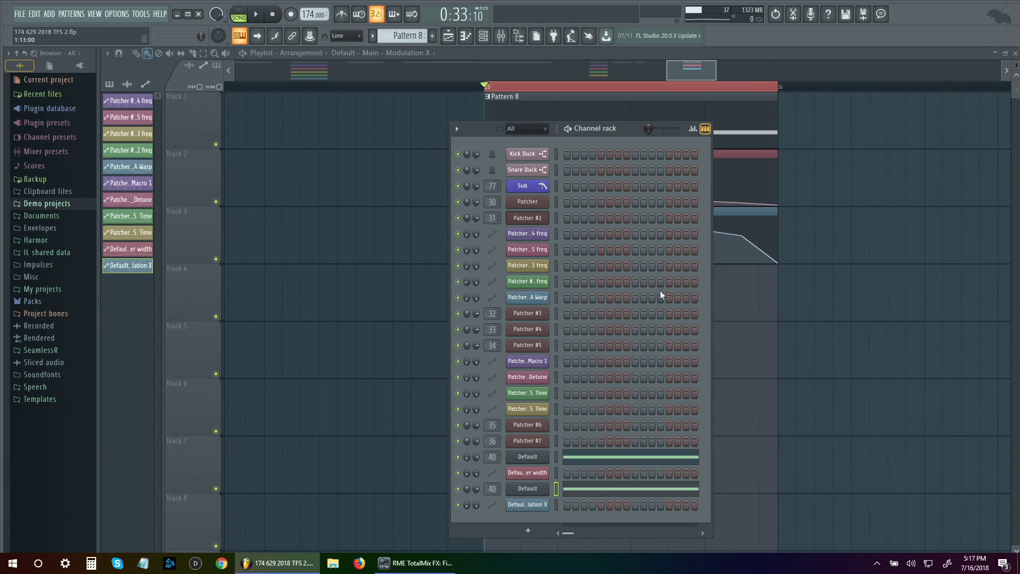
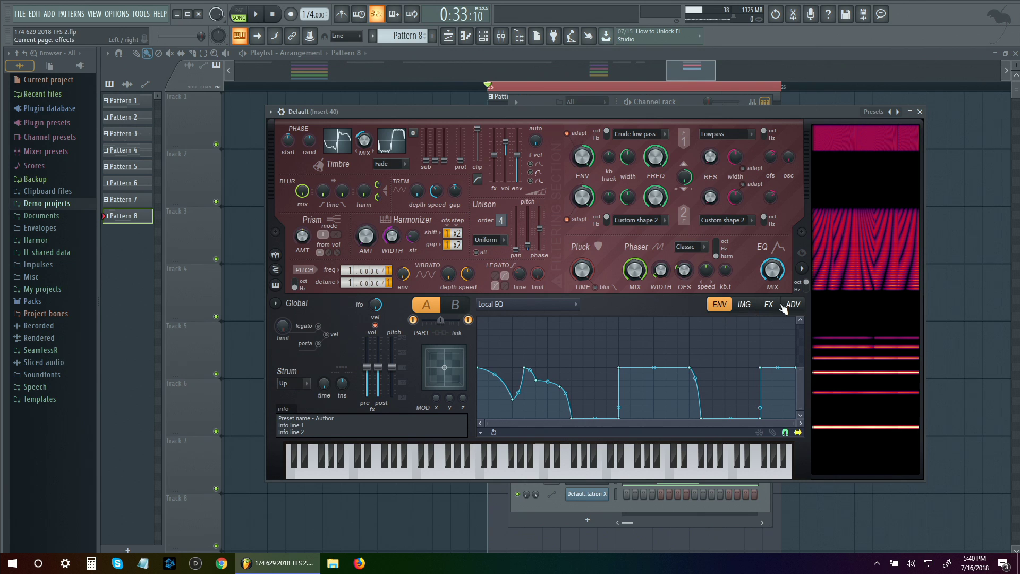
- Compare Harmor's parts A and B during playback, and turn off smooth mod in the advanced settings
{"action": "left_click", "coordinate": [455, 306]}
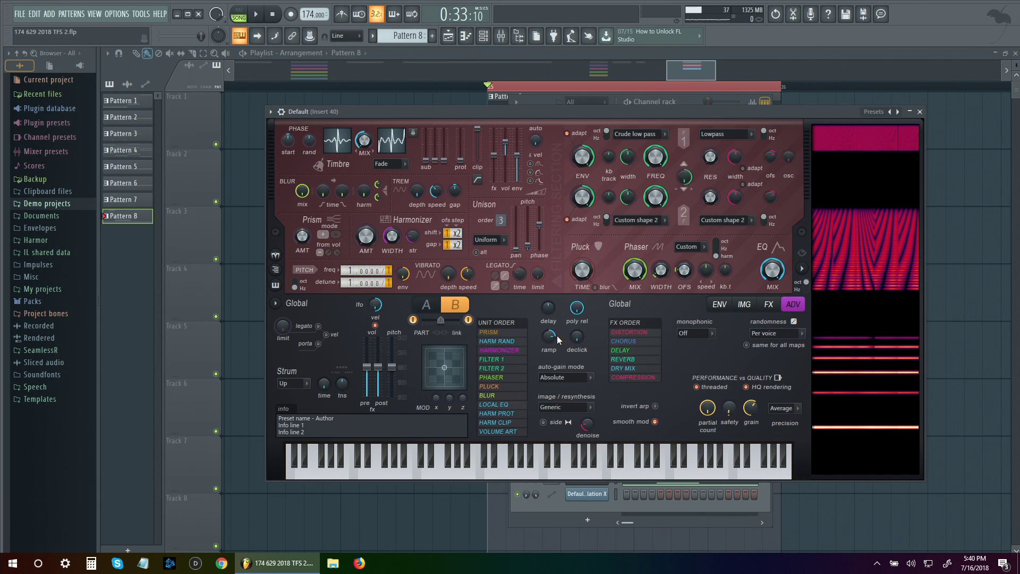
{"action": "key", "text": "space"}
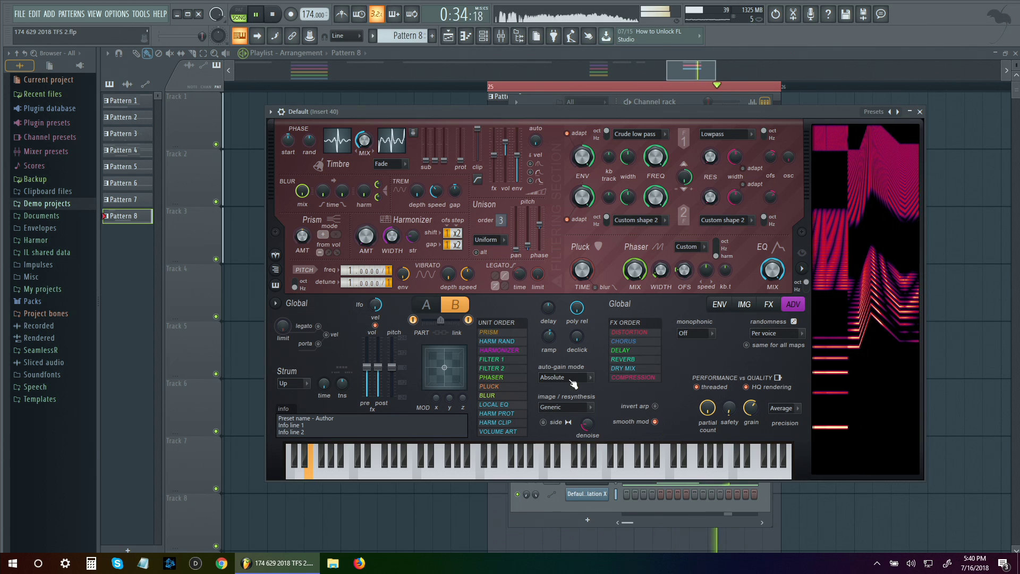
{"action": "left_click", "coordinate": [426, 304]}
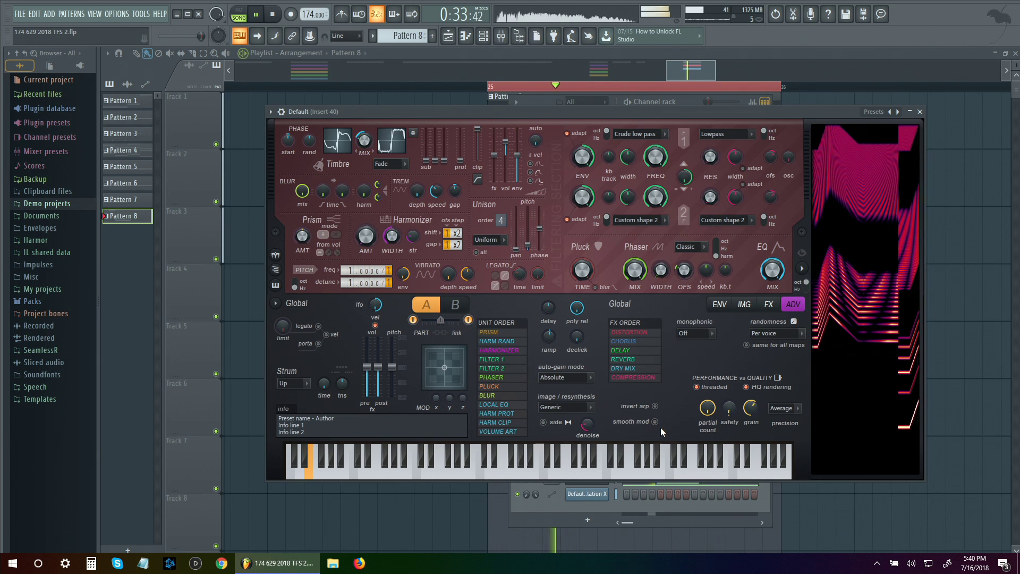
{"action": "left_click", "coordinate": [455, 306]}
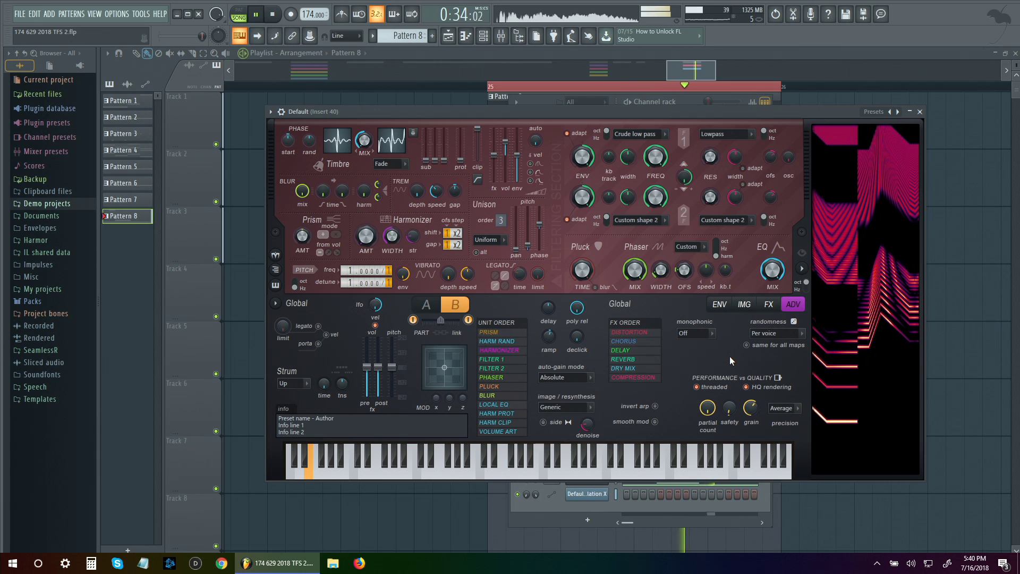
{"action": "key", "text": "space"}
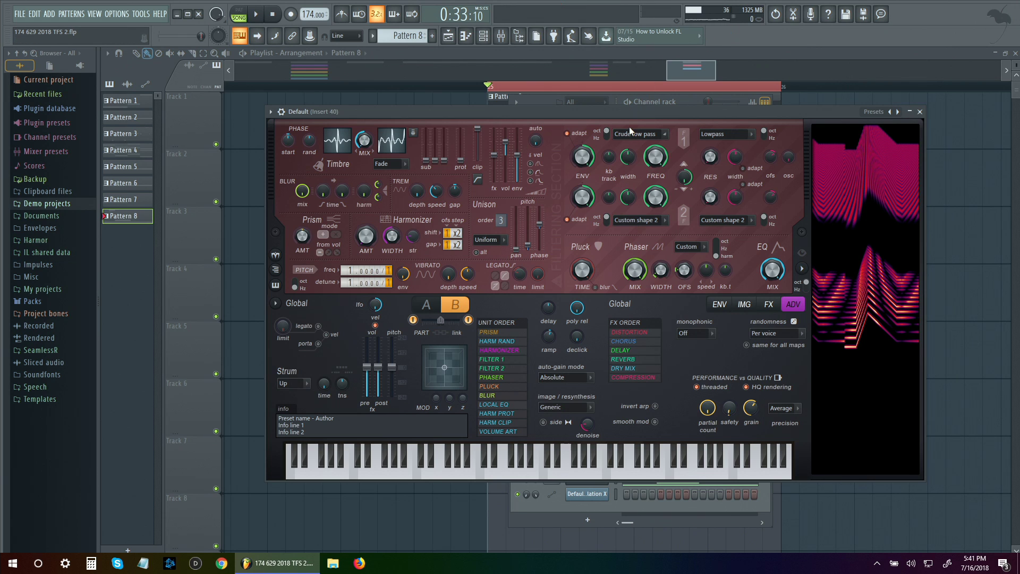
- Set the unison order to 2 for part B and 3 for part A while auditioning both parts
{"action": "key", "text": "space"}
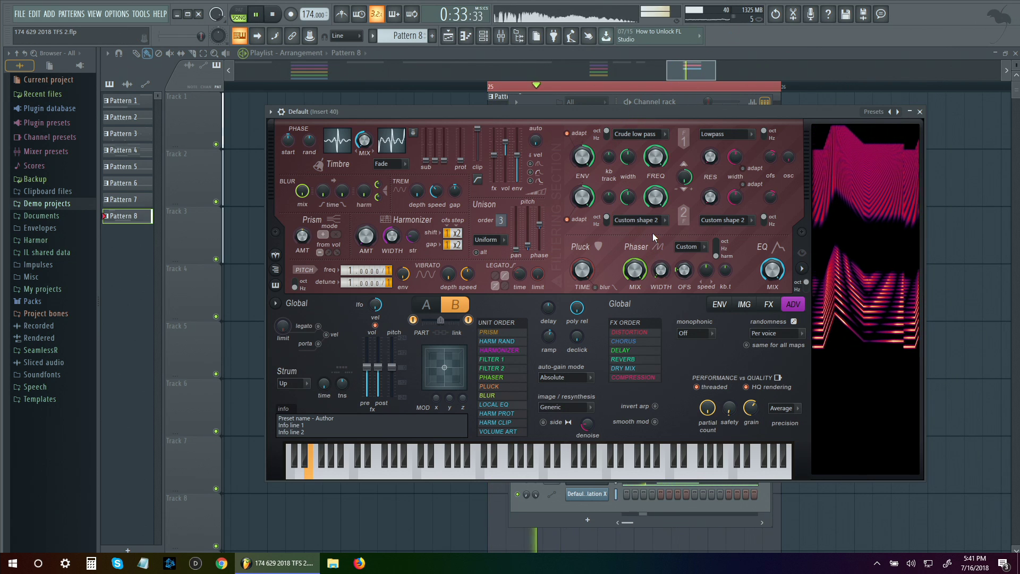
{"action": "key", "text": "space"}
{"action": "left_click", "coordinate": [426, 304]}
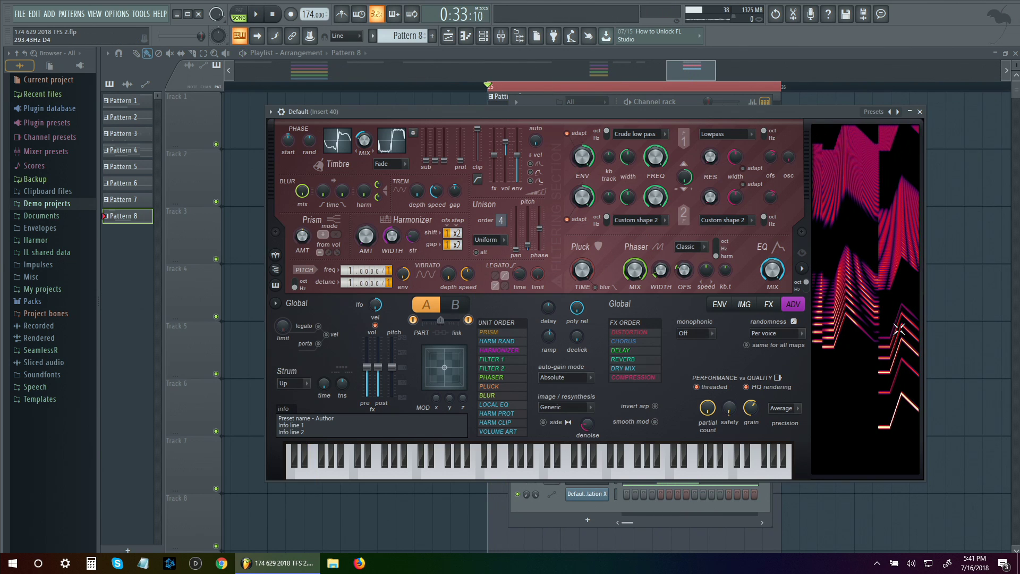
{"action": "left_click", "coordinate": [455, 304]}
{"action": "key", "text": "space"}
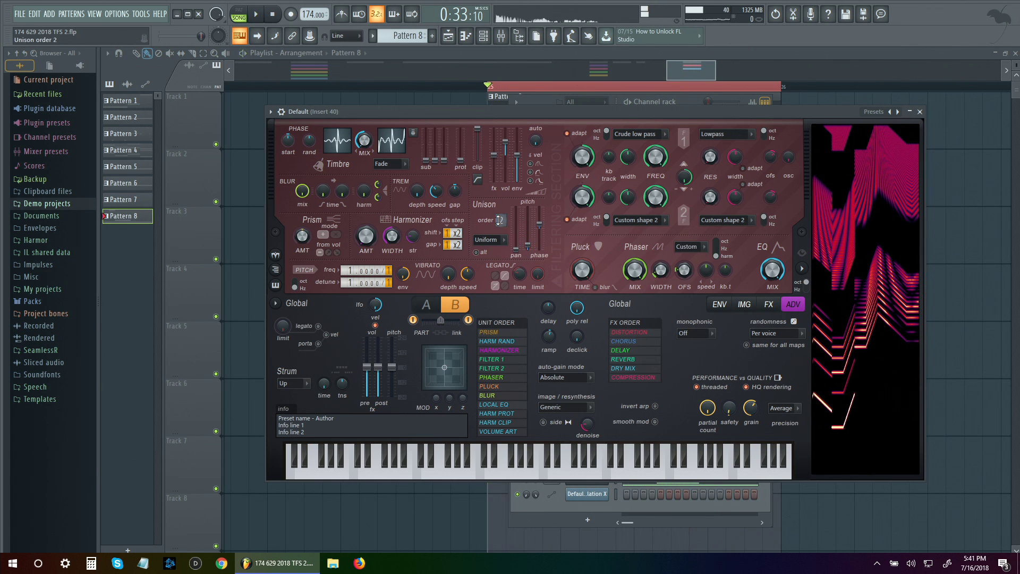
{"action": "left_click", "coordinate": [428, 306]}
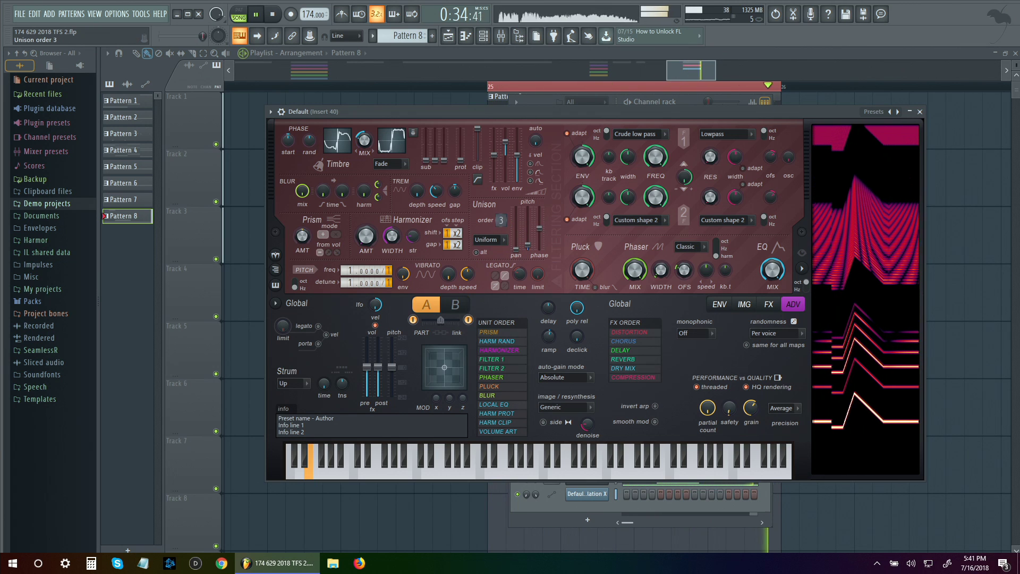
{"action": "key", "text": "space"}
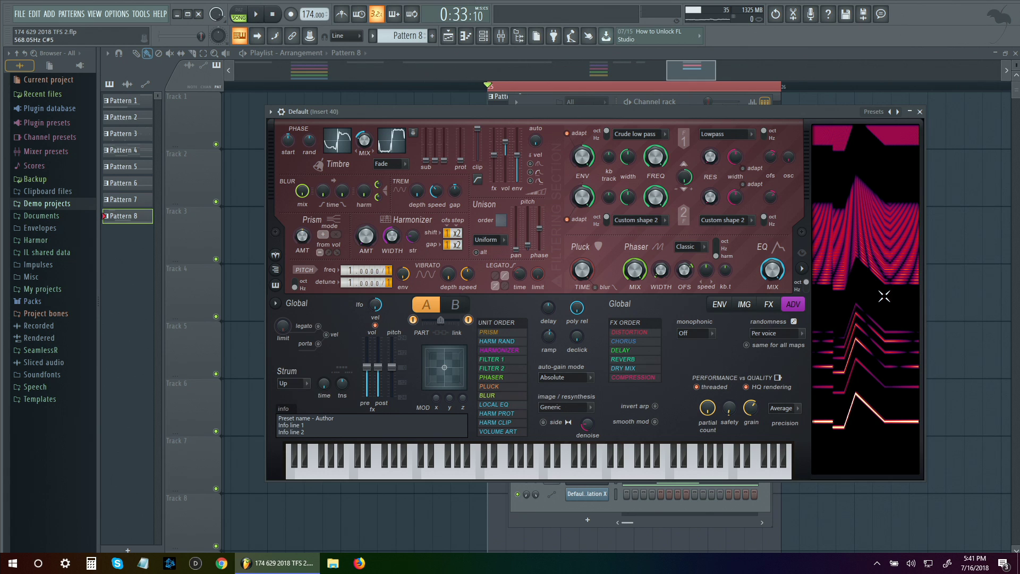
- Audition the loop while varying part A's timbre mix and shifting the mix between parts A and B
{"action": "key", "text": "space"}
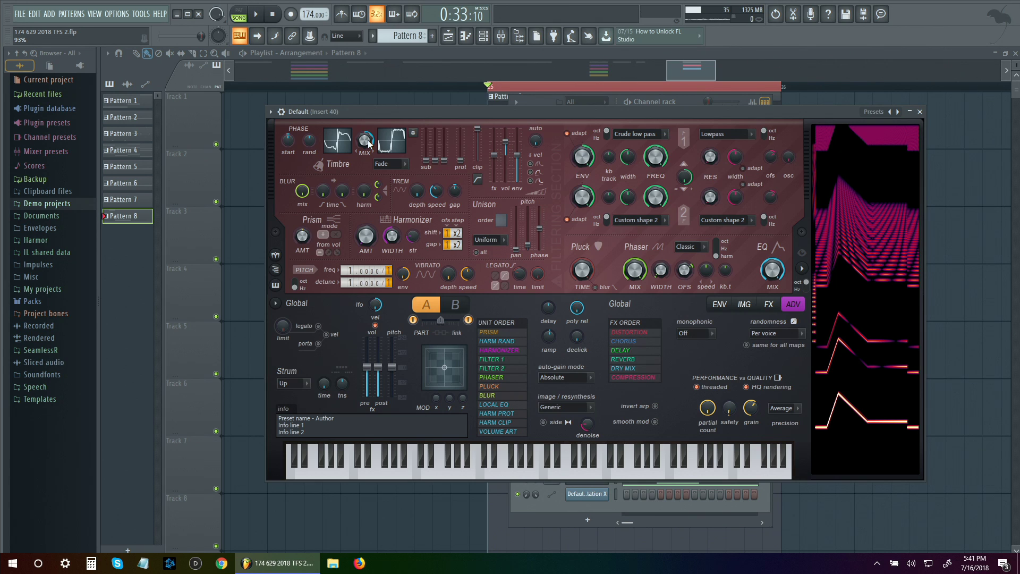
{"action": "key", "text": "space"}
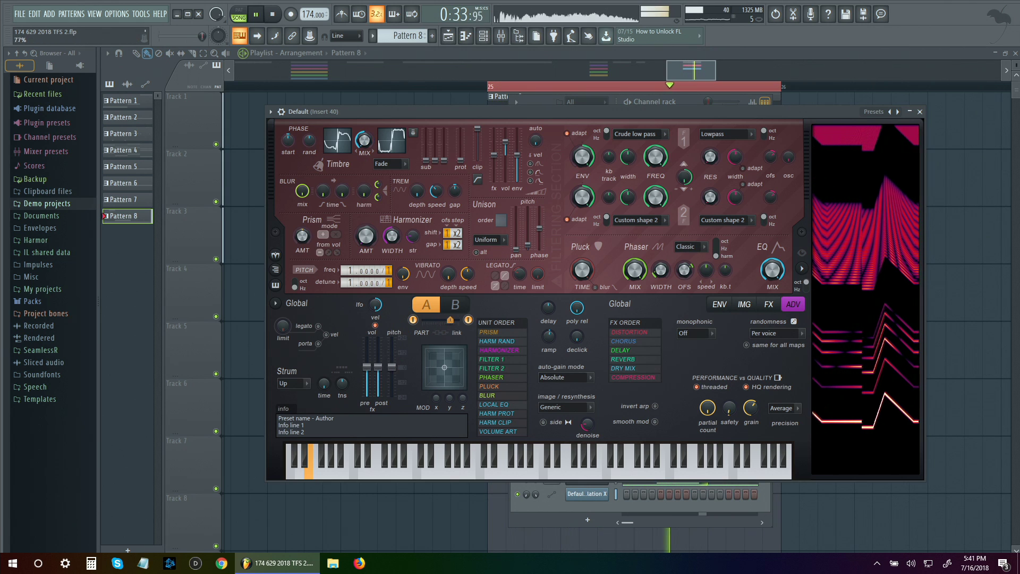
{"action": "key", "text": "space"}
{"action": "left_click_drag", "start_coordinate": [422, 320], "coordinate": [454, 321]}
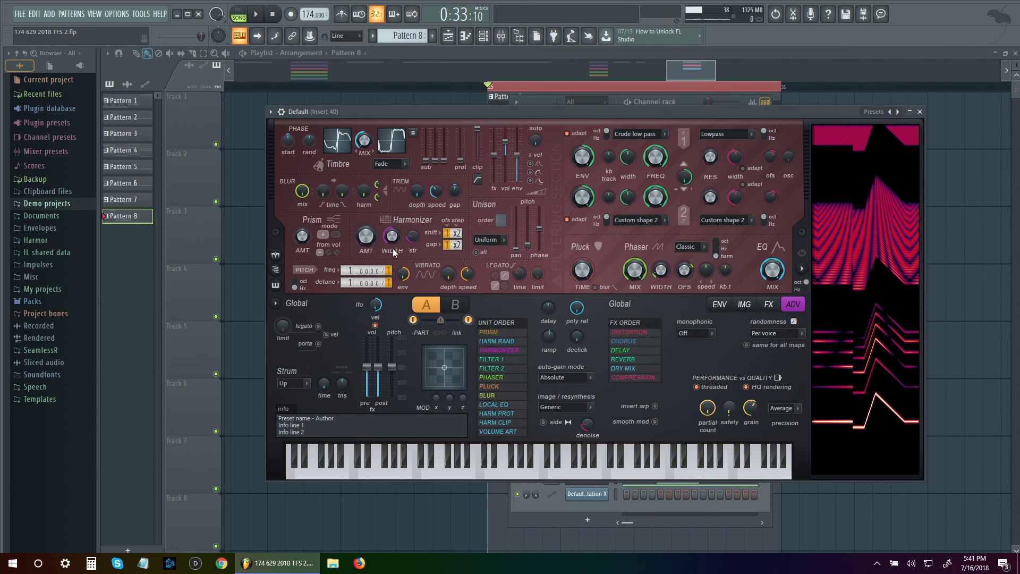
- Create an automation clip for Harmor's Part A & B mix and close the plugin windows
{"action": "left_click", "coordinate": [456, 305]}
{"action": "right_click", "coordinate": [438, 323]}
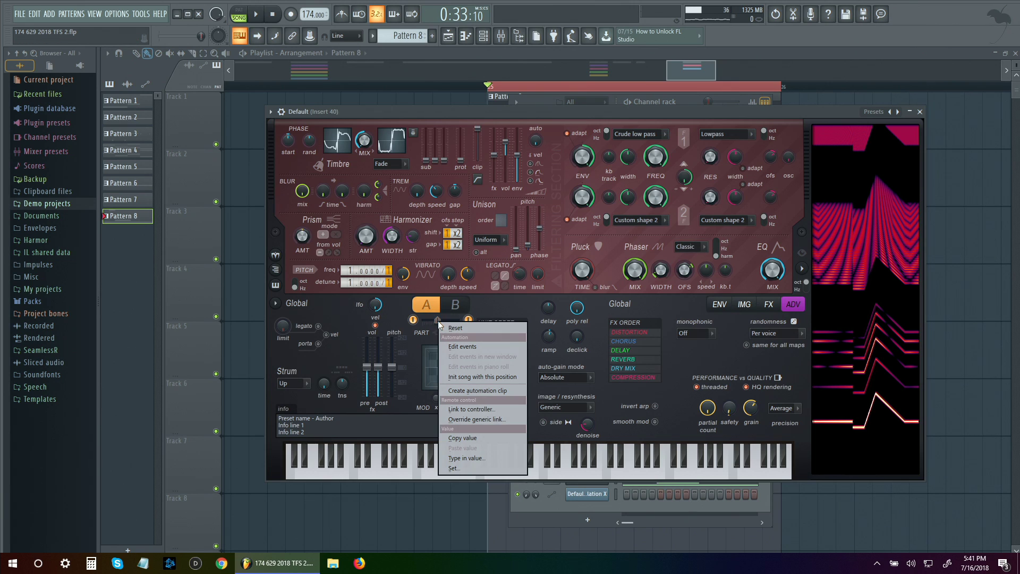
{"action": "key", "text": "Escape"}
{"action": "right_click", "coordinate": [439, 322]}
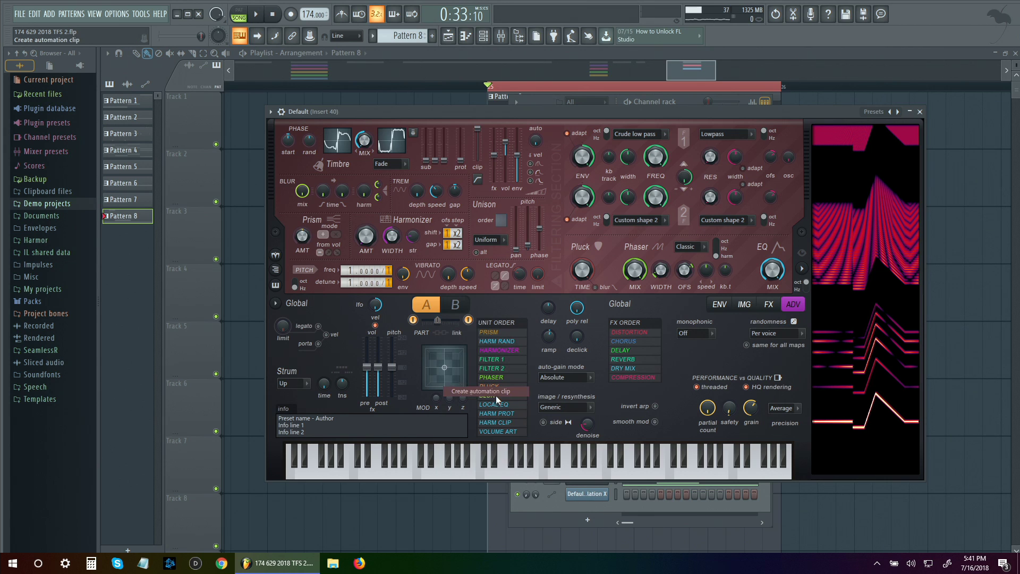
{"action": "left_click", "coordinate": [477, 390]}
{"action": "key", "text": "Escape"}
- Level the Part A & B mix automation, and add points forming a peak, a dip and a rise in its first quarter
{"action": "scroll", "coordinate": [586, 330], "scroll_direction": "up", "scroll_amount": 2}
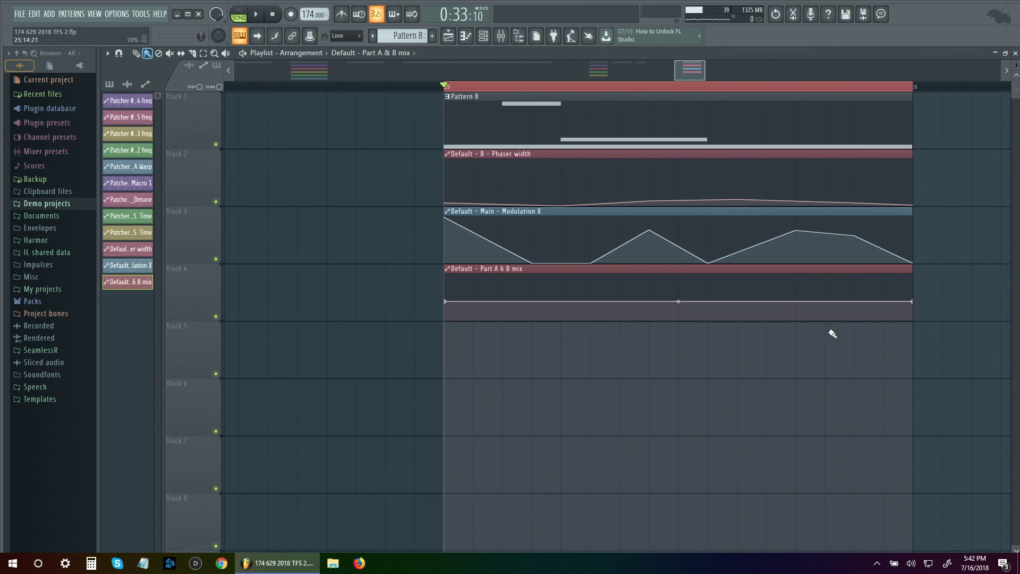
{"action": "scroll", "coordinate": [796, 327], "scroll_direction": "down", "scroll_amount": 1}
{"action": "key", "text": "space"}
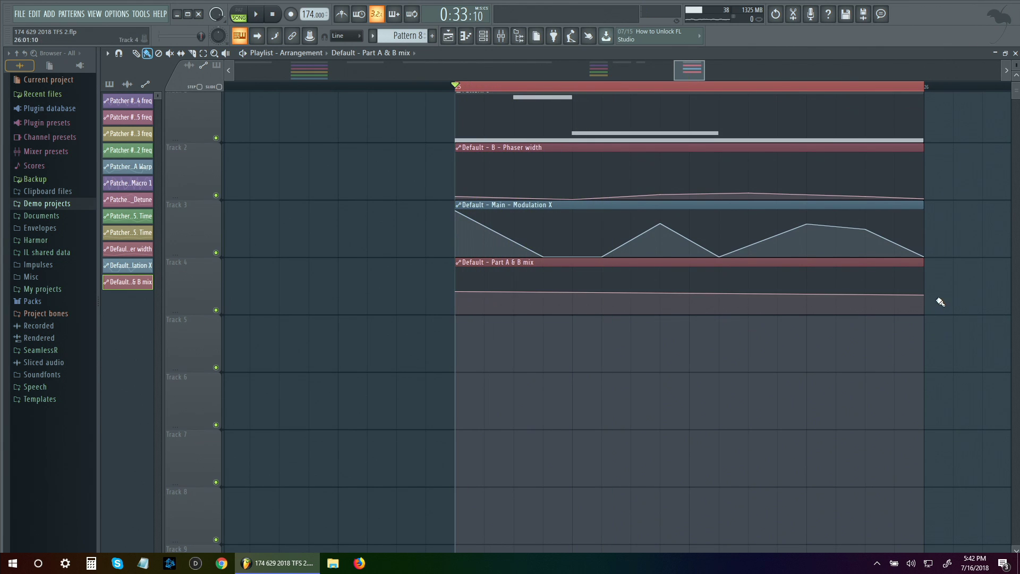
{"action": "left_click_drag", "start_coordinate": [925, 294], "coordinate": [925, 290]}
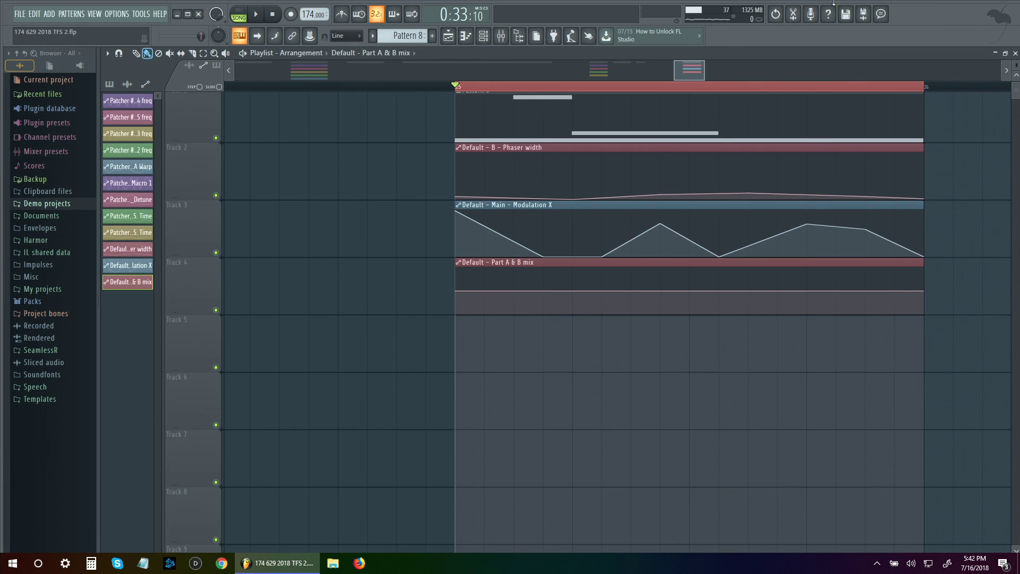
{"action": "mouse_move", "coordinate": [518, 291]}
{"action": "left_mouse_down"}
{"action": "mouse_move", "coordinate": [514, 281]}
{"action": "mouse_move", "coordinate": [542, 301]}
{"action": "mouse_move", "coordinate": [572, 289]}
{"action": "left_mouse_up"}
{"action": "key", "text": "space"}
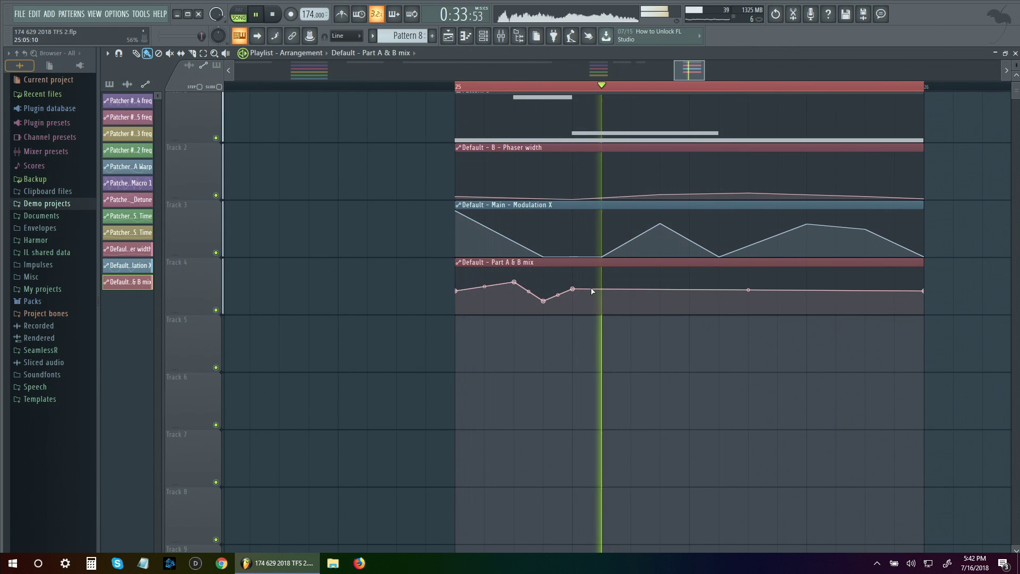
- Add a maximum peak near the middle of the Part A & B mix automation and raise the point just before it
{"action": "mouse_move", "coordinate": [660, 289]}
{"action": "left_mouse_down"}
{"action": "mouse_move", "coordinate": [660, 312]}
{"action": "mouse_move", "coordinate": [718, 295]}
{"action": "left_mouse_up"}
{"action": "mouse_move", "coordinate": [660, 312]}
{"action": "left_mouse_down"}
{"action": "mouse_move", "coordinate": [661, 263]}
{"action": "mouse_move", "coordinate": [631, 303]}
{"action": "left_mouse_up"}
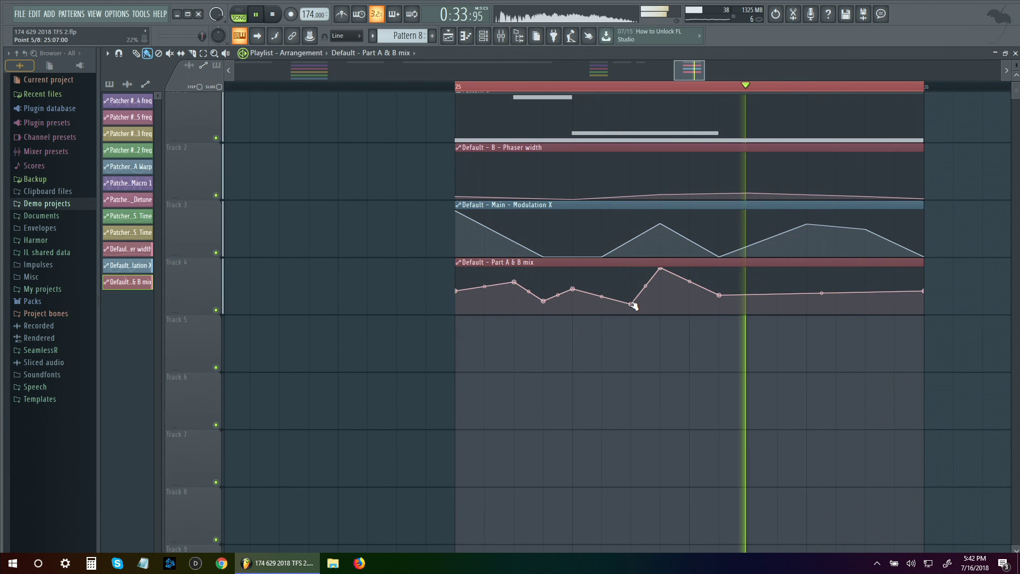
{"action": "key", "text": "space"}
{"action": "left_click_drag", "start_coordinate": [632, 304], "coordinate": [632, 275]}
- Audition the loop, try dropping the second mix automation point to zero, undo that and lower the starting point to zero instead
{"action": "key", "text": "space"}
{"action": "key", "text": "space"}
{"action": "key", "text": "space"}
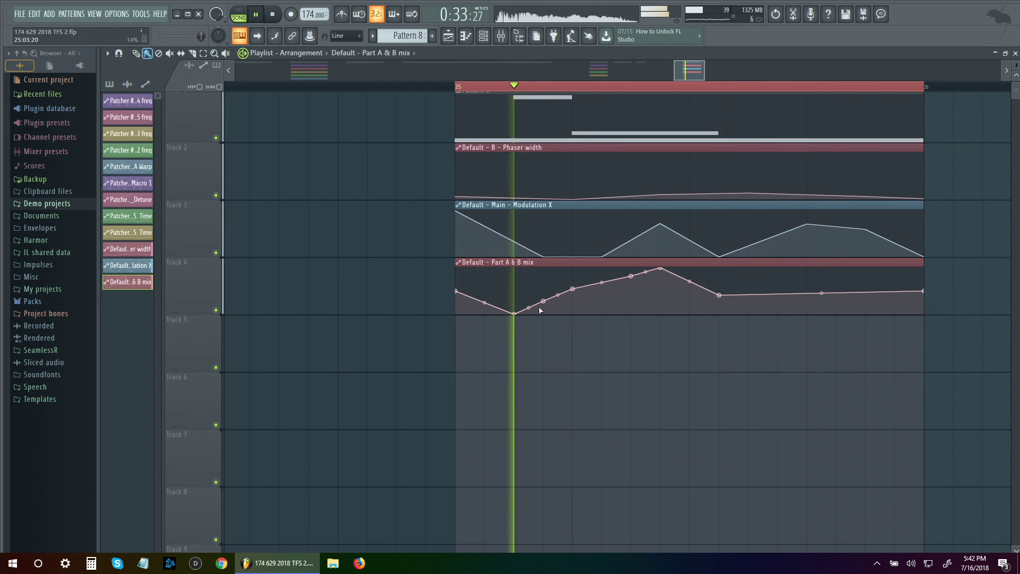
{"action": "left_click_drag", "start_coordinate": [518, 282], "coordinate": [525, 312]}
{"action": "key", "text": "ctrl+z"}
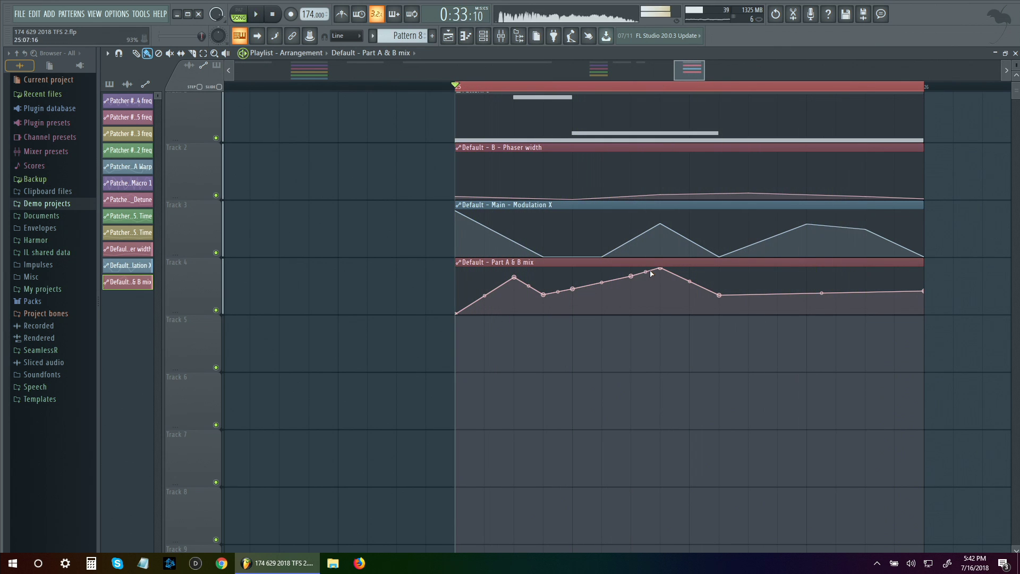
- Reshape the Part A & B mix automation with alternating peaks and dips, dropping near zero at step 13 and peaking near step 15
{"action": "mouse_move", "coordinate": [660, 268]}
{"action": "left_mouse_down"}
{"action": "mouse_move", "coordinate": [660, 294]}
{"action": "mouse_move", "coordinate": [632, 299]}
{"action": "mouse_move", "coordinate": [660, 280]}
{"action": "left_mouse_up"}
{"action": "key", "text": "space"}
{"action": "key", "text": "space"}
{"action": "mouse_move", "coordinate": [835, 293]}
{"action": "left_mouse_down"}
{"action": "mouse_move", "coordinate": [836, 269]}
{"action": "mouse_move", "coordinate": [806, 313]}
{"action": "left_mouse_up"}
{"action": "right_click", "coordinate": [760, 289]}
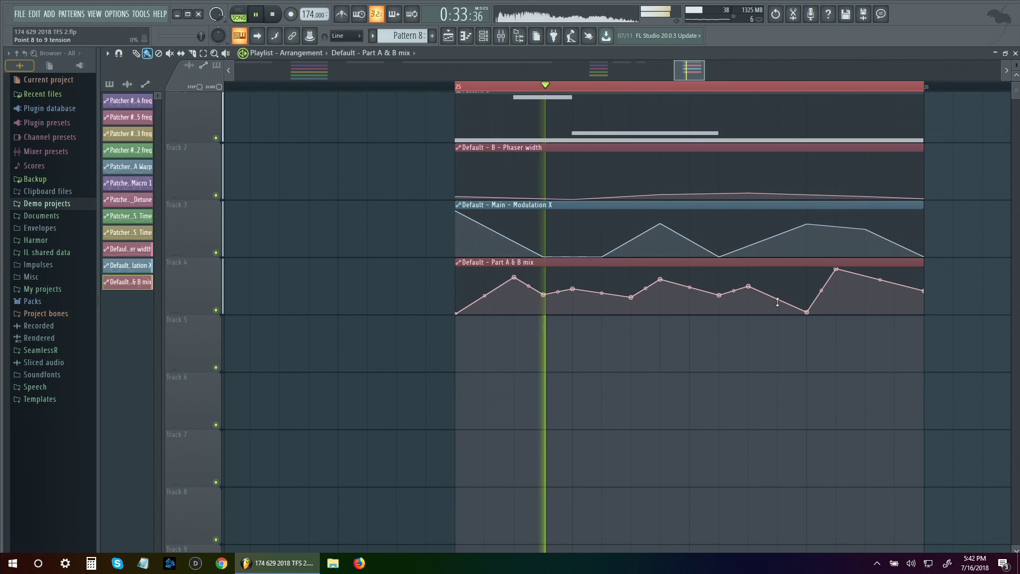
{"action": "left_click_drag", "start_coordinate": [836, 268], "coordinate": [865, 269]}
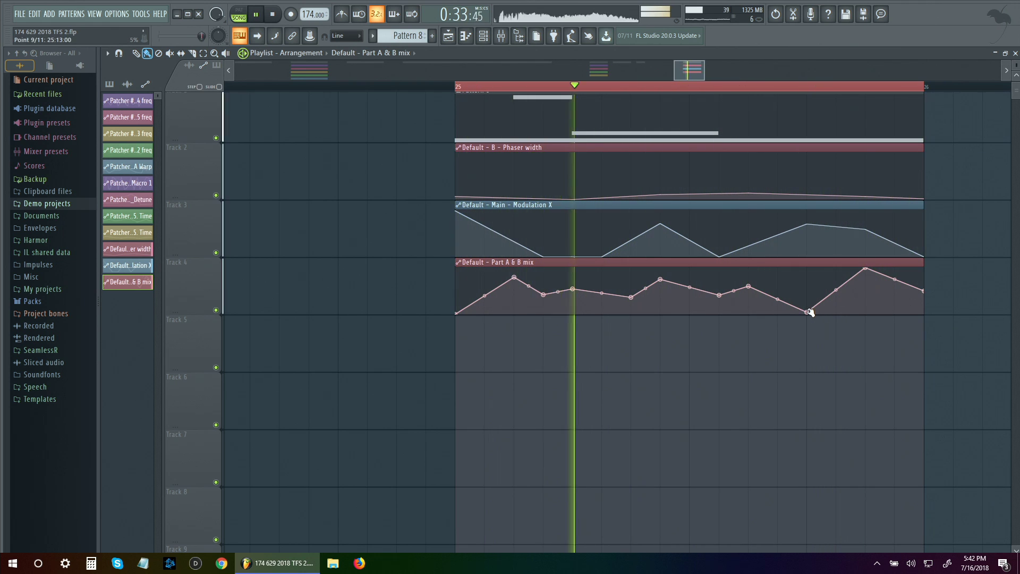
- Play back the looped bar in the playlist to check how the automated sound behaves
{"action": "key", "text": "space"}
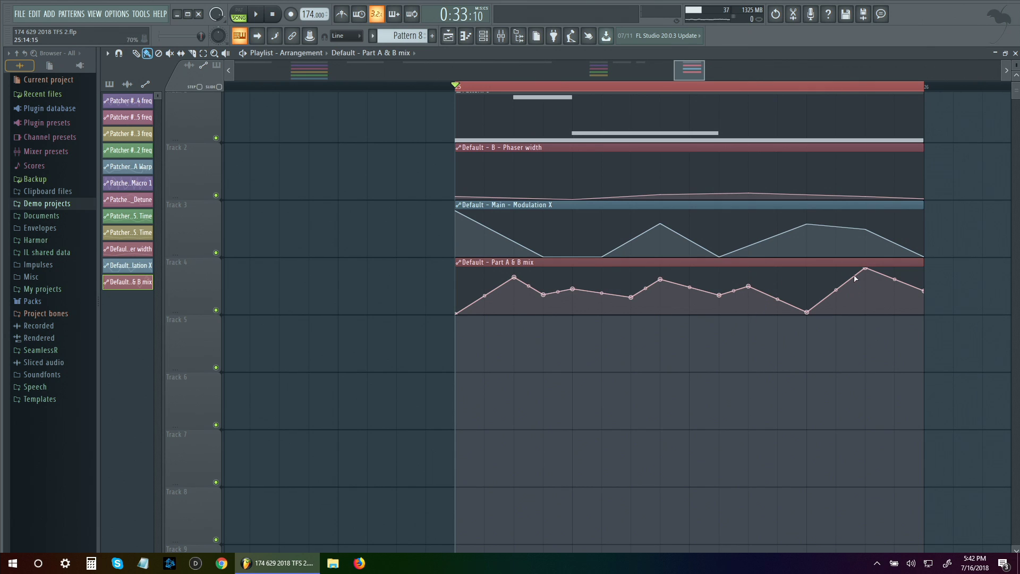
{"action": "key", "text": "space"}
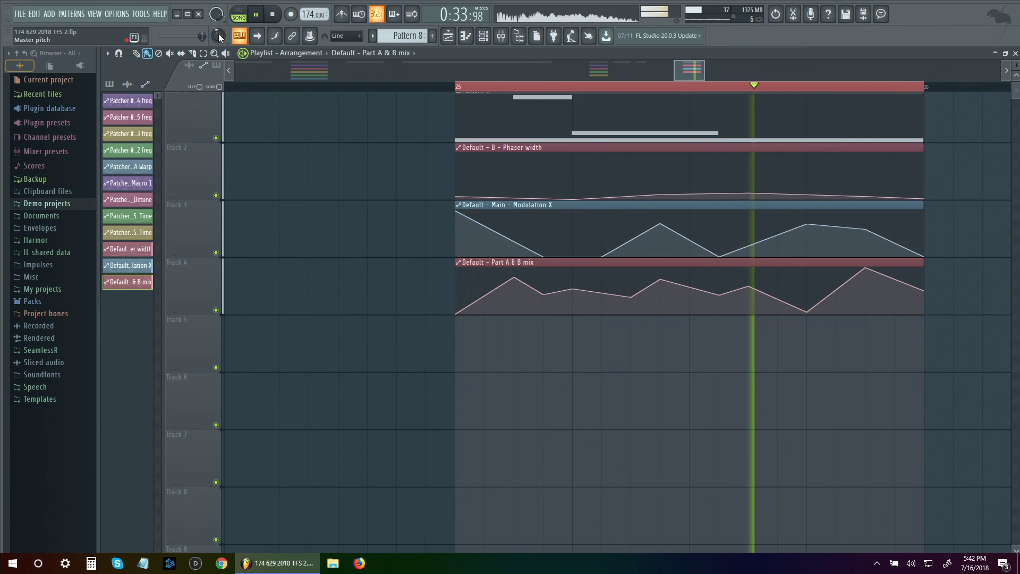
{"action": "key", "text": "space"}
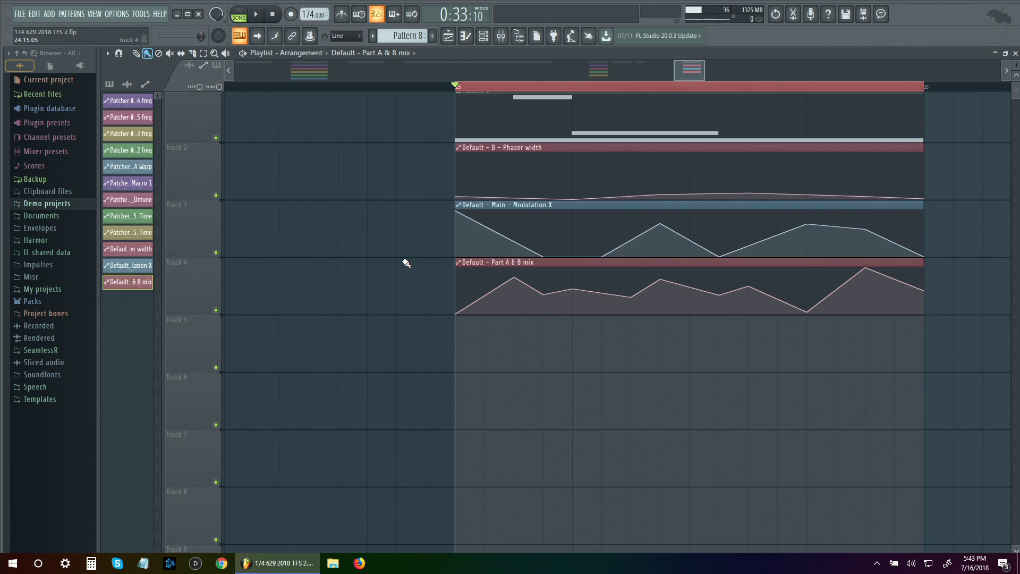
{"action": "scroll", "coordinate": [400, 259], "scroll_direction": "down", "scroll_amount": 3}
{"action": "left_click_drag", "start_coordinate": [728, 266], "coordinate": [736, 350]}
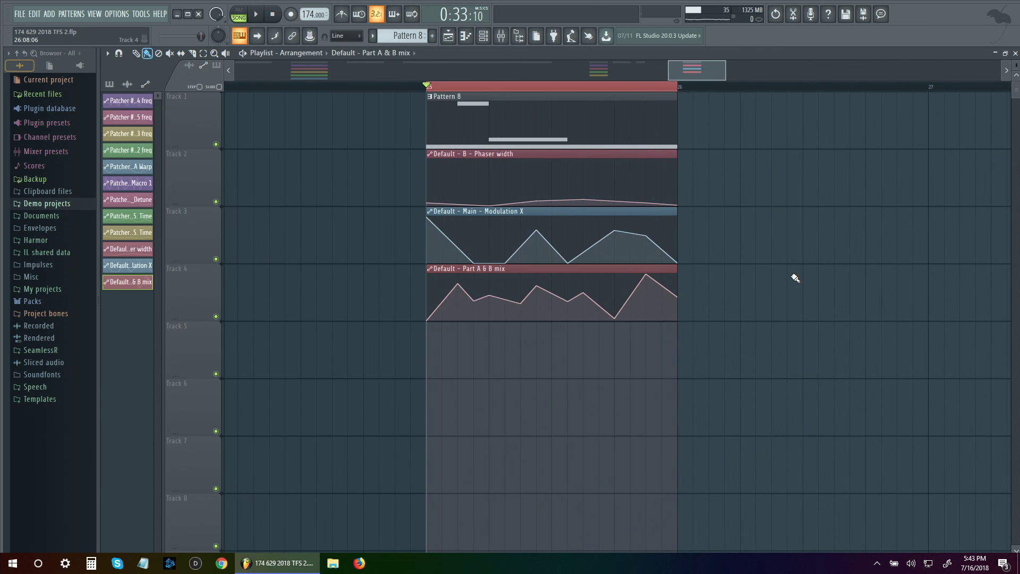
{"action": "left_click", "coordinate": [262, 19]}
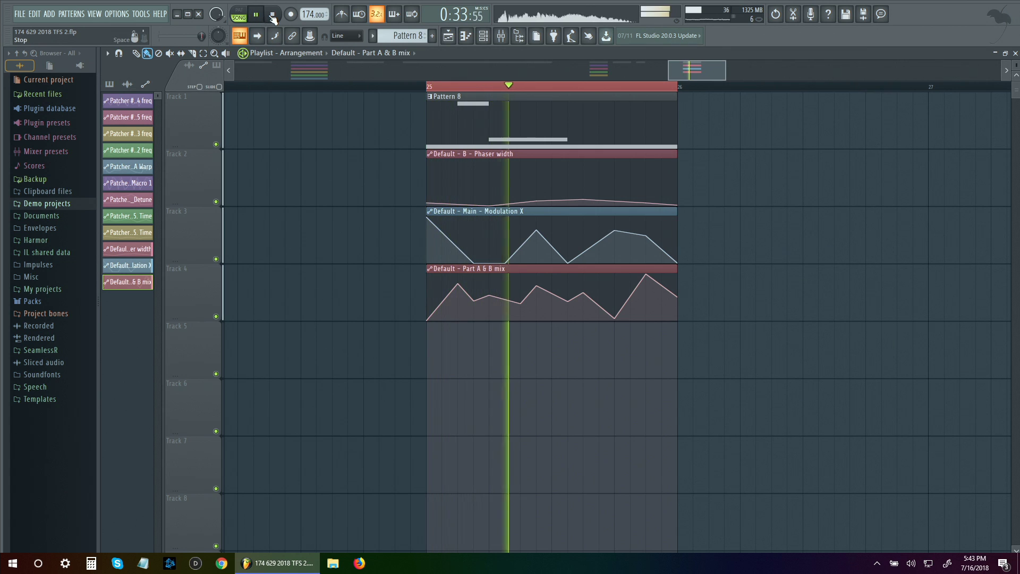
{"action": "key", "text": "space"}
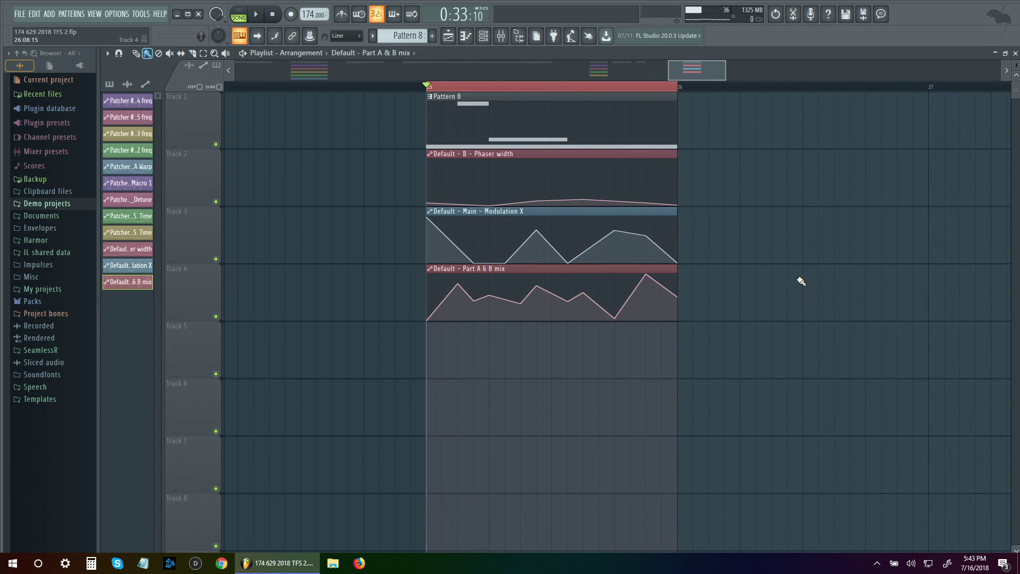
- Open the mixer and compare the main and verb tracks by toggling their mutes during playback
{"action": "left_click", "coordinate": [500, 37]}
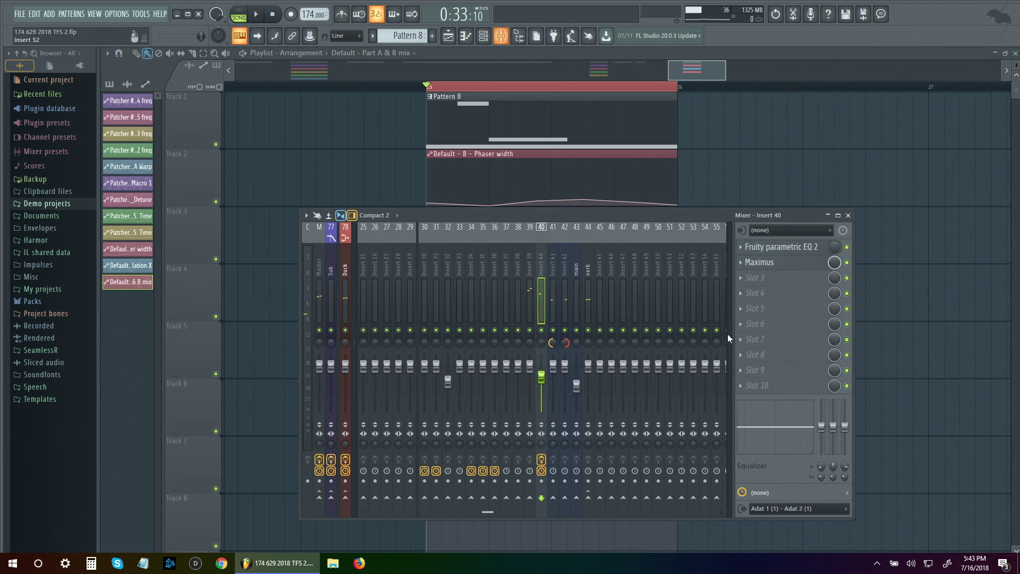
{"action": "left_click", "coordinate": [588, 268]}
{"action": "key", "text": "space"}
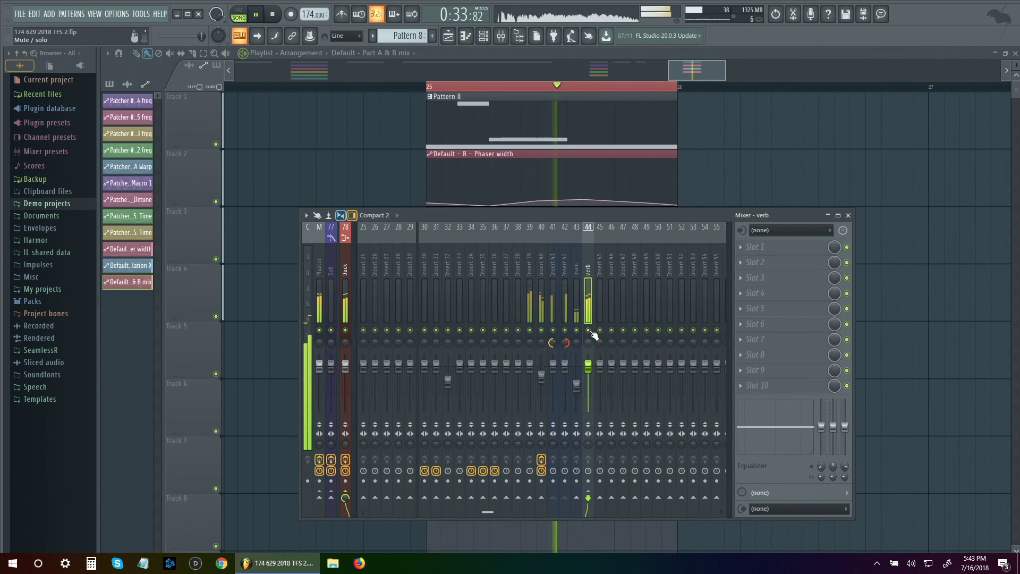
{"action": "right_click", "coordinate": [547, 330]}
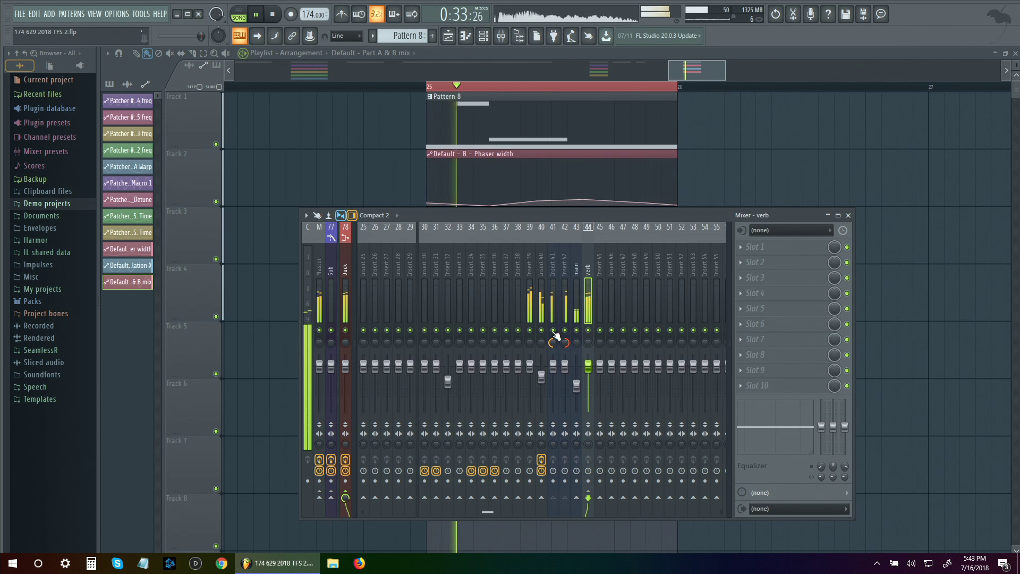
{"action": "left_click", "coordinate": [577, 330]}
{"action": "left_click", "coordinate": [588, 330]}
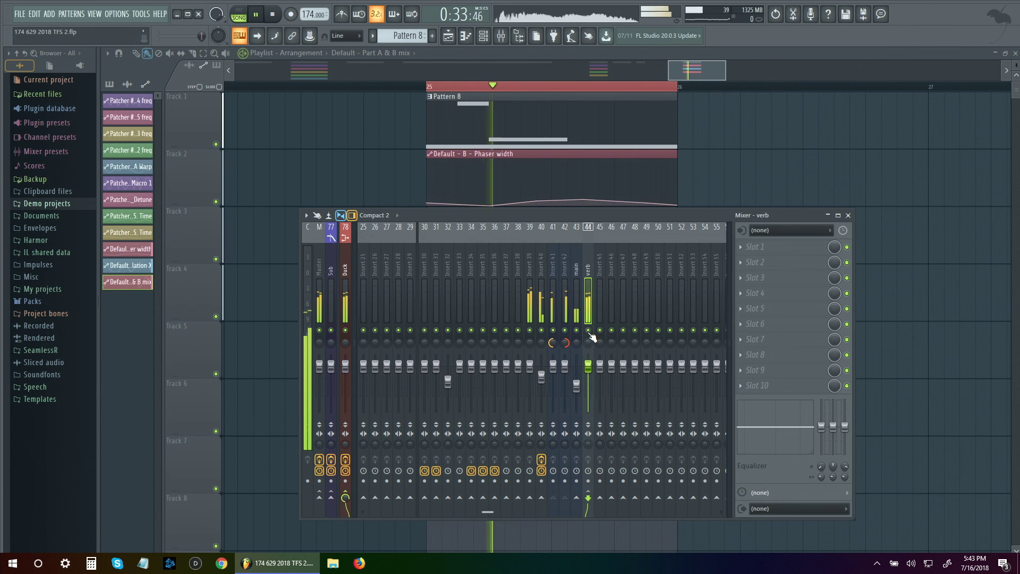
{"action": "left_click", "coordinate": [588, 330]}
- Raise the main track's volume fader while auditioning it with the verb track muted
{"action": "mouse_move", "coordinate": [576, 385]}
{"action": "left_mouse_down"}
{"action": "mouse_move", "coordinate": [579, 368]}
{"action": "mouse_move", "coordinate": [579, 378]}
{"action": "left_mouse_up"}
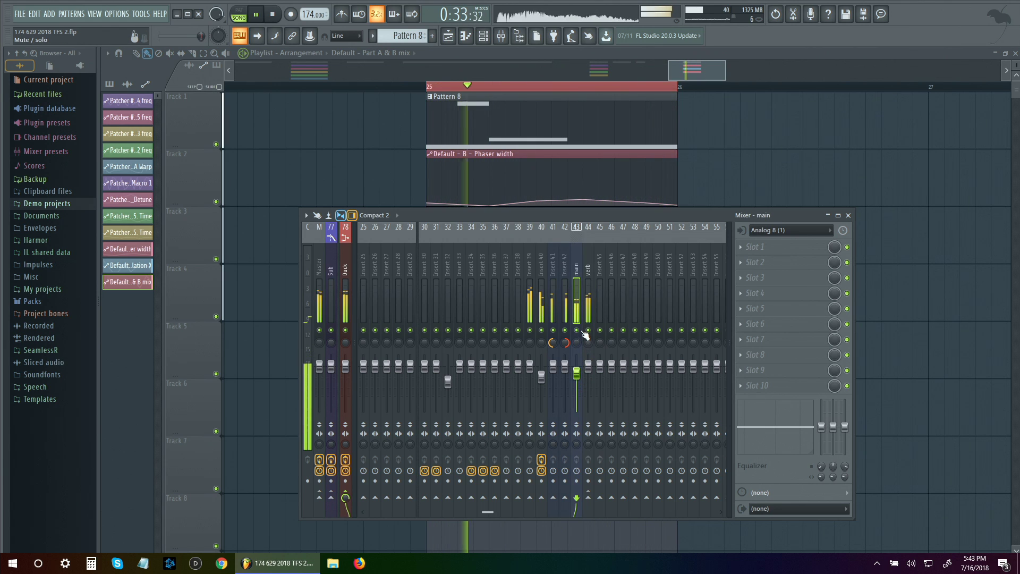
{"action": "left_click", "coordinate": [588, 330]}
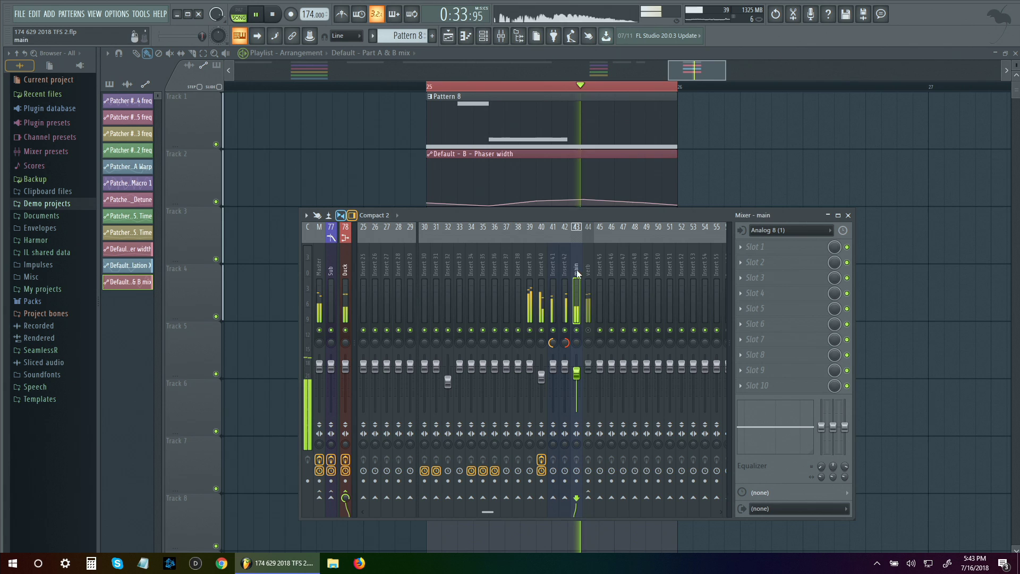
{"action": "left_click_drag", "start_coordinate": [578, 373], "coordinate": [577, 379]}
{"action": "key", "text": "space"}
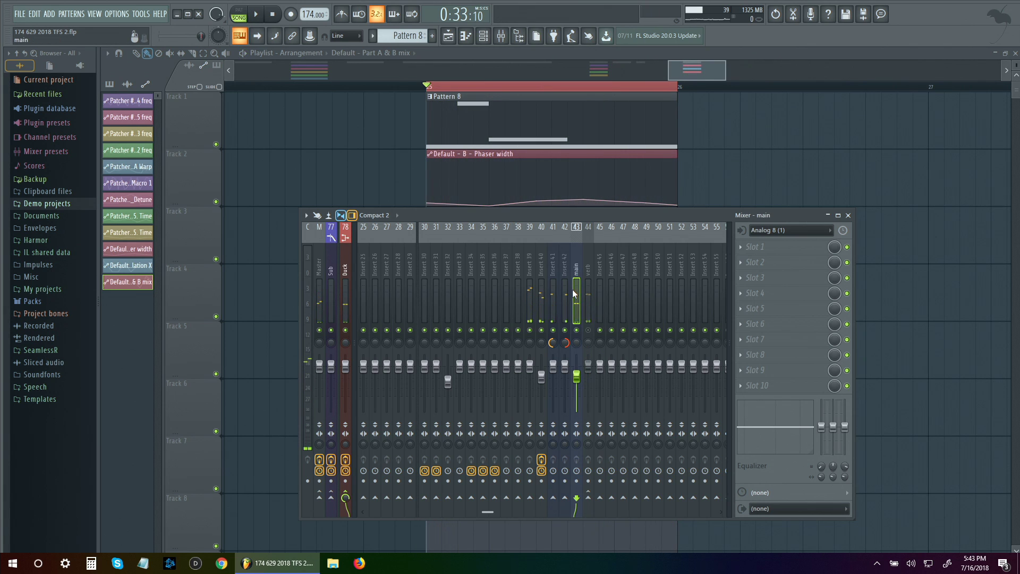
{"action": "key", "text": "space"}
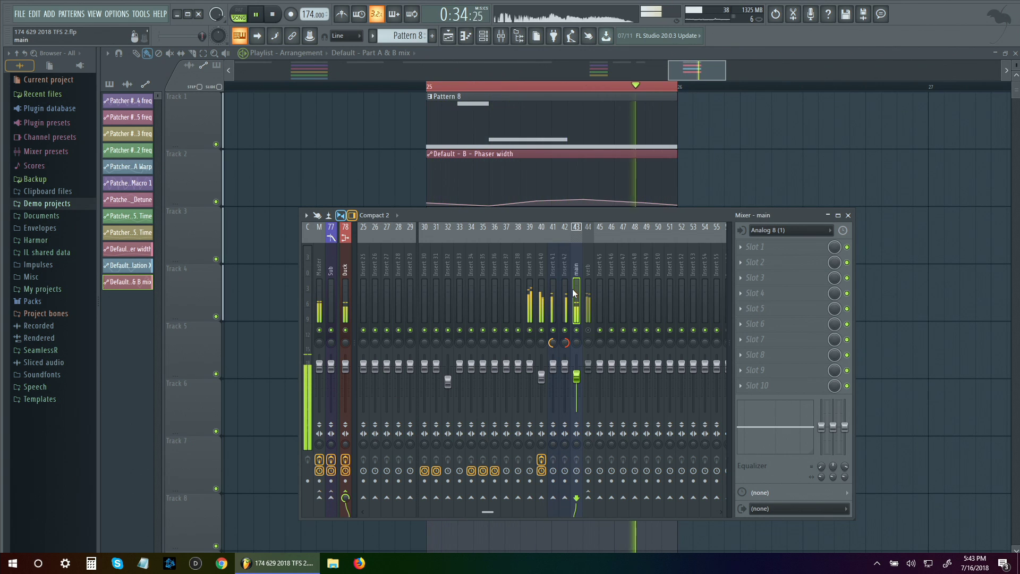
{"action": "left_click_drag", "start_coordinate": [584, 385], "coordinate": [582, 376]}
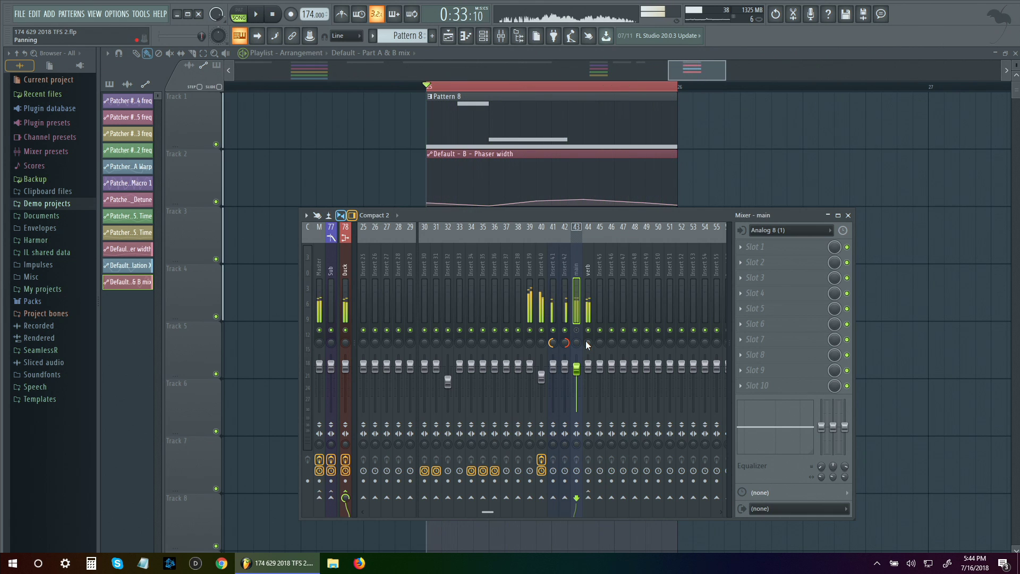
- Audition the verb track with main muted, and check the main track on its own by soloing it
{"action": "key", "text": "space"}
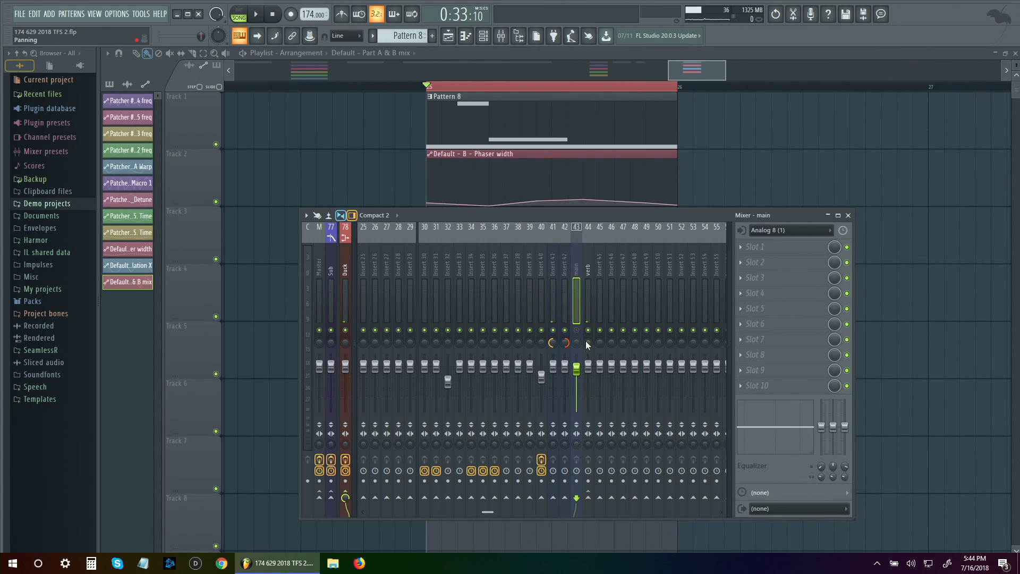
{"action": "key", "text": "space"}
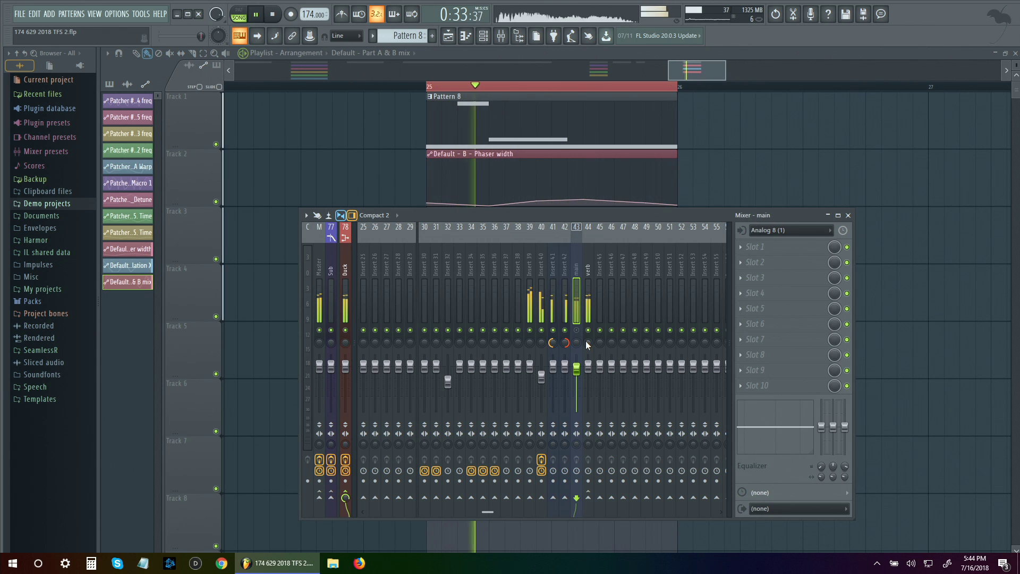
{"action": "key", "text": "space"}
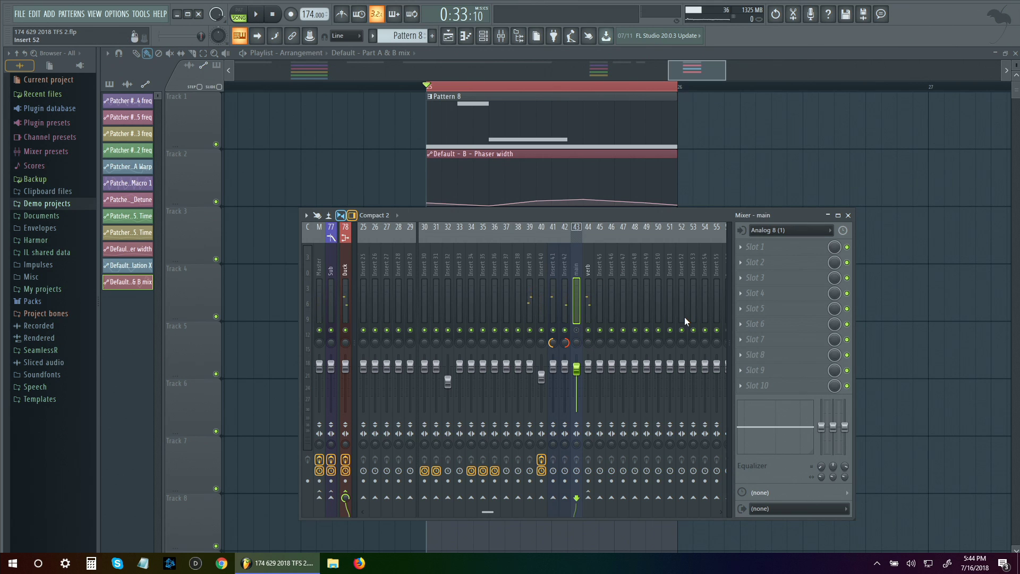
{"action": "key", "text": "space"}
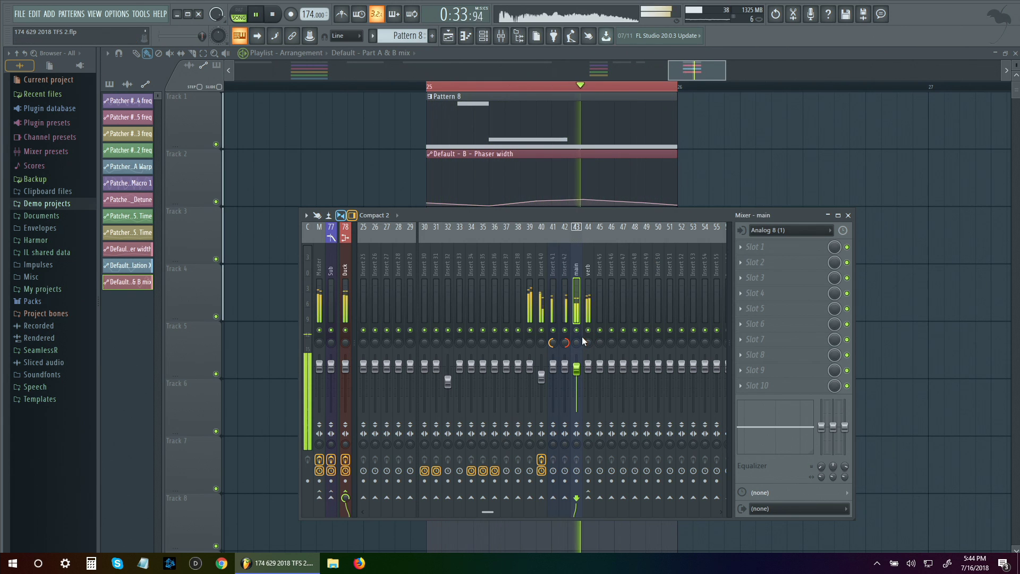
{"action": "right_click", "coordinate": [576, 330]}
{"action": "key", "text": "space"}
{"action": "right_click", "coordinate": [577, 330]}
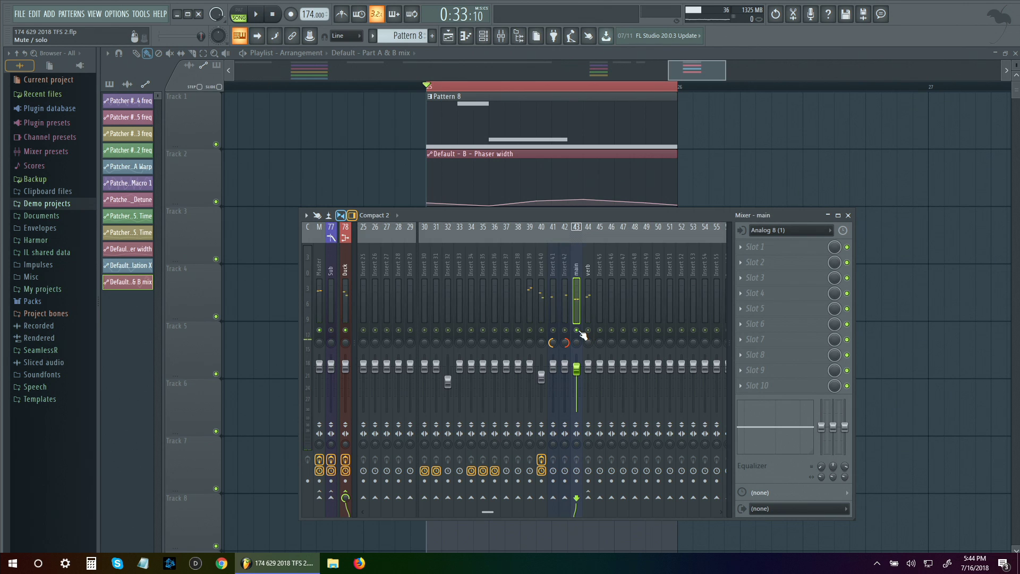
{"action": "key", "text": "space"}
- Add Fruity Parametric EQ 2 to the first effect slot of the verb track
{"action": "left_click", "coordinate": [588, 282]}
{"action": "key", "text": "space"}
{"action": "left_click", "coordinate": [765, 246]}
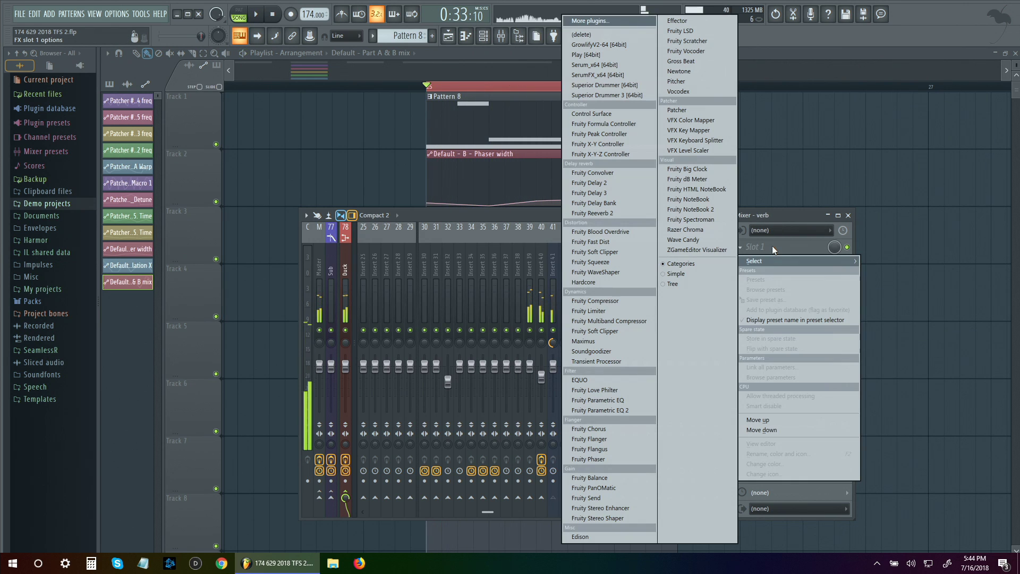
{"action": "left_click", "coordinate": [625, 411]}
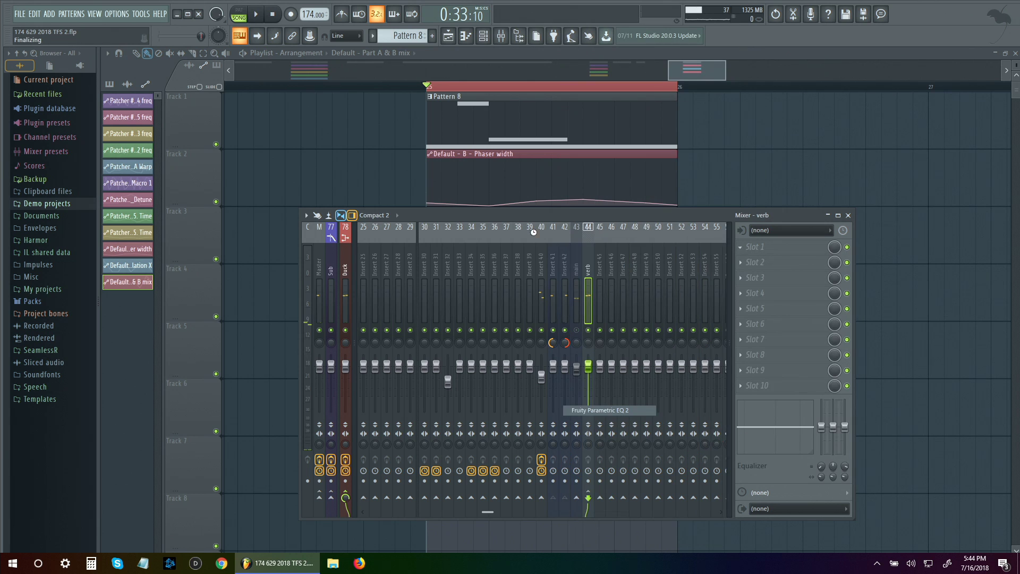
{"action": "left_click_drag", "start_coordinate": [391, 132], "coordinate": [736, 194]}
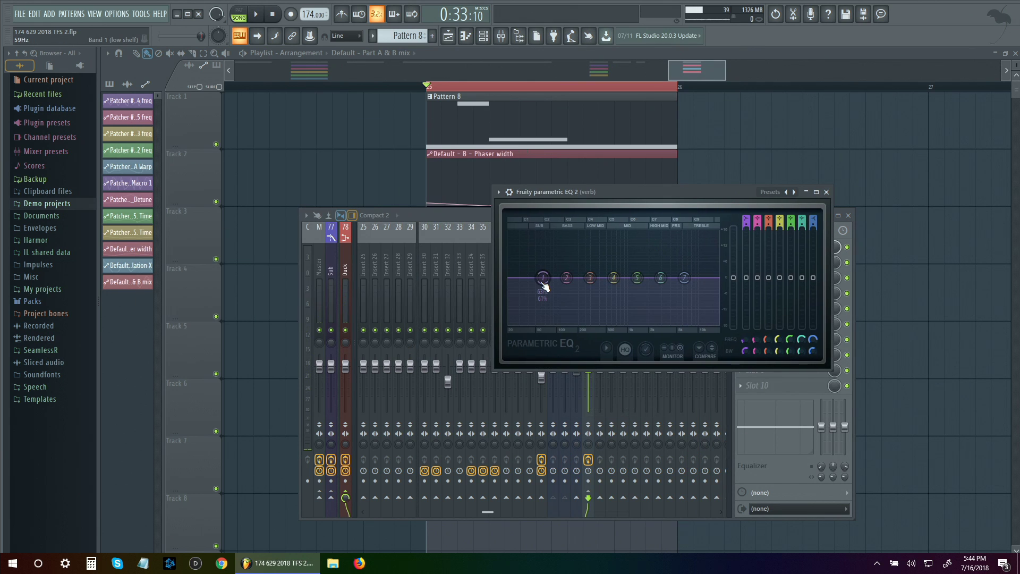
- Turn band 1 of the verb EQ into a Steep 4 high pass at about 128 Hz
{"action": "key", "text": "space"}
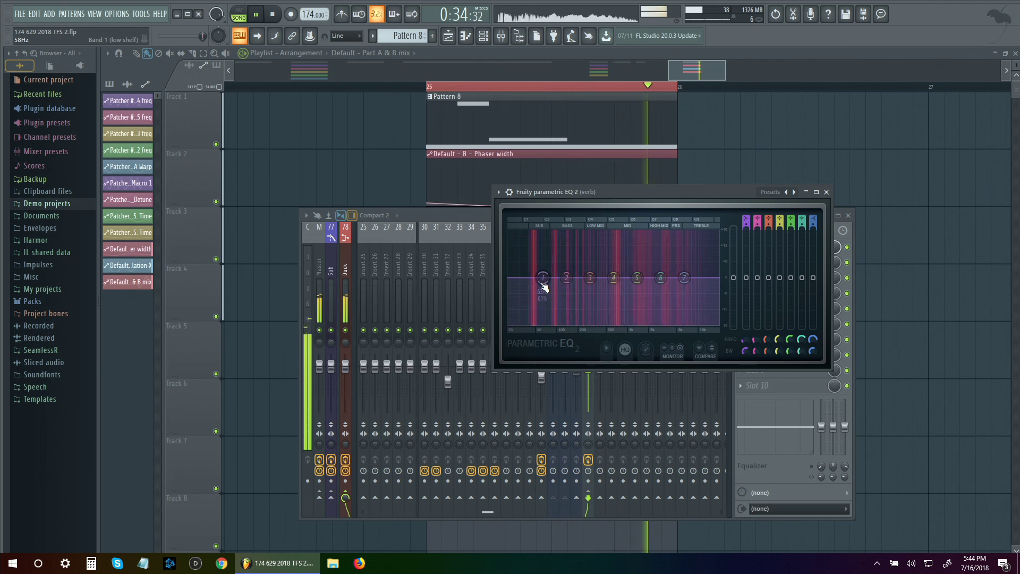
{"action": "key", "text": "space"}
{"action": "right_click", "coordinate": [543, 280]}
{"action": "mouse_move", "coordinate": [548, 314]}
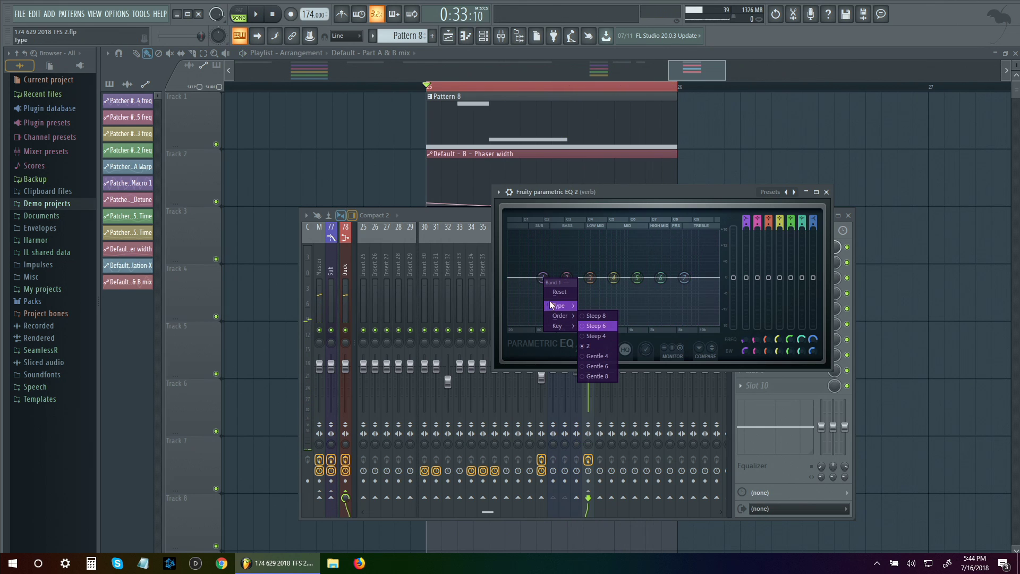
{"action": "left_click", "coordinate": [607, 336]}
{"action": "right_click", "coordinate": [542, 279]}
{"action": "key", "text": "space"}
{"action": "left_click_drag", "start_coordinate": [546, 281], "coordinate": [563, 277]}
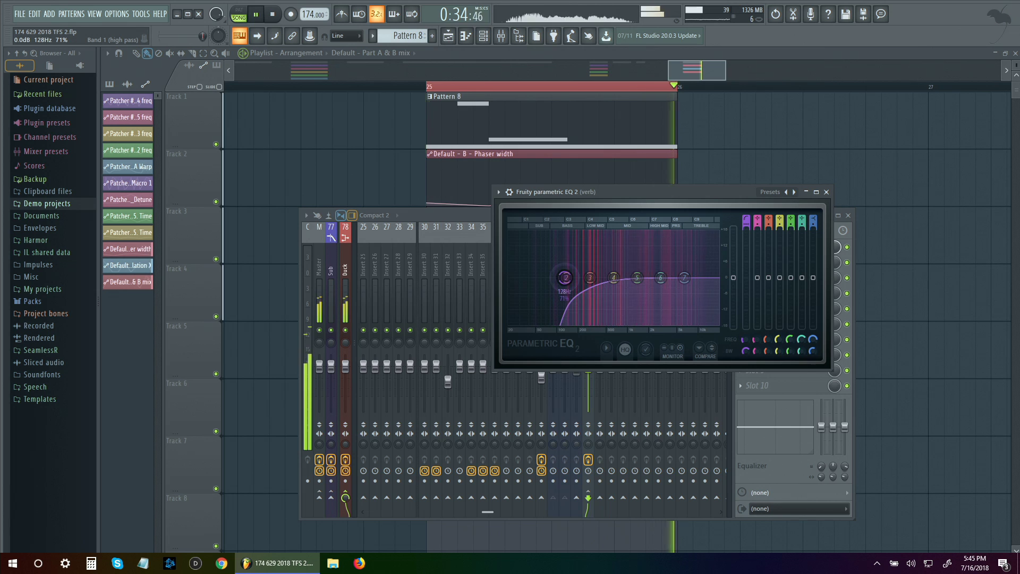
- Lower bands 3, 4 and 6 of the verb EQ slightly and set band 7 to about 0.8 dB near 10.8 kHz
{"action": "left_click_drag", "start_coordinate": [646, 192], "coordinate": [489, 358]}
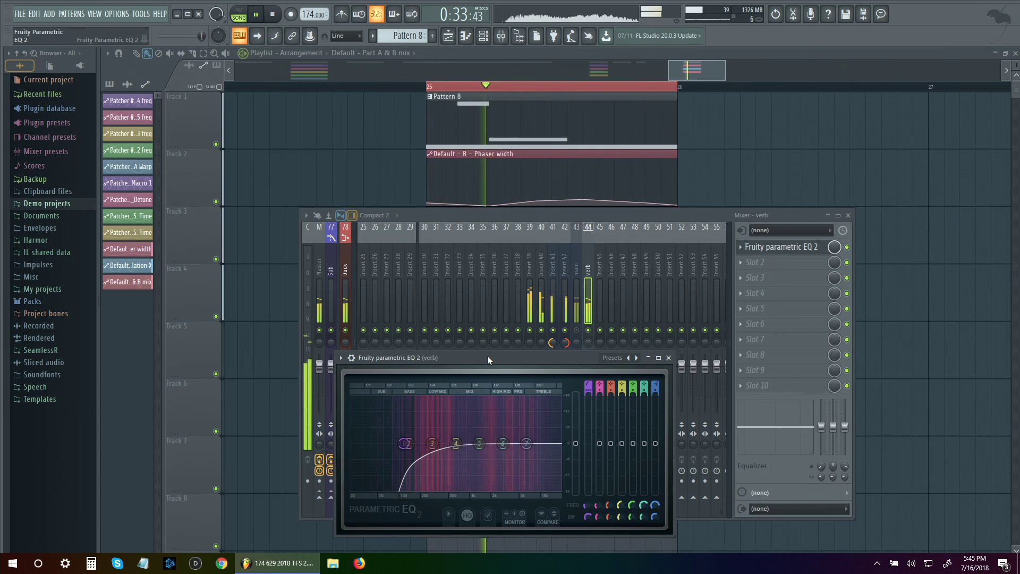
{"action": "left_click_drag", "start_coordinate": [451, 447], "coordinate": [449, 455]}
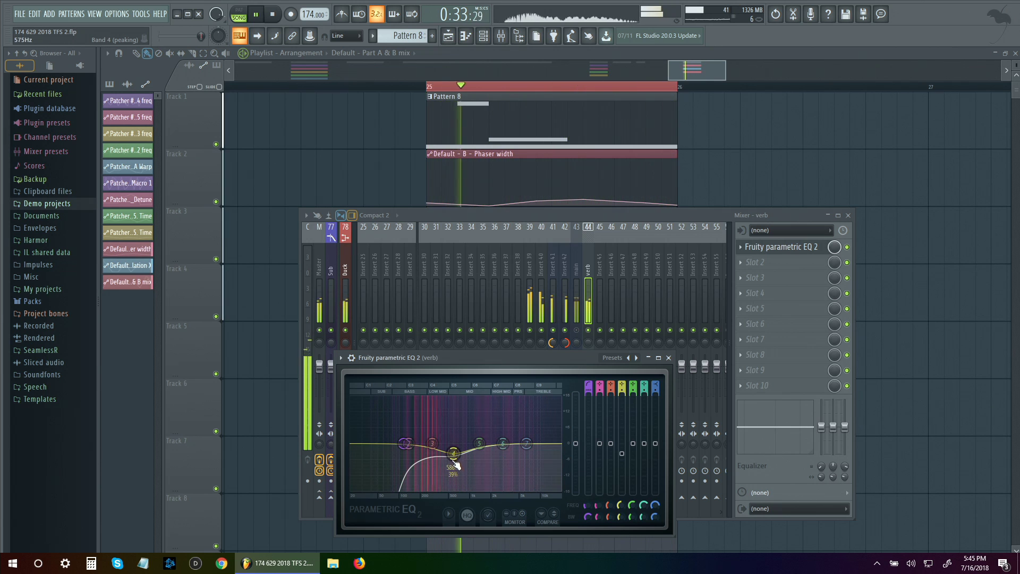
{"action": "left_click_drag", "start_coordinate": [503, 454], "coordinate": [508, 448]}
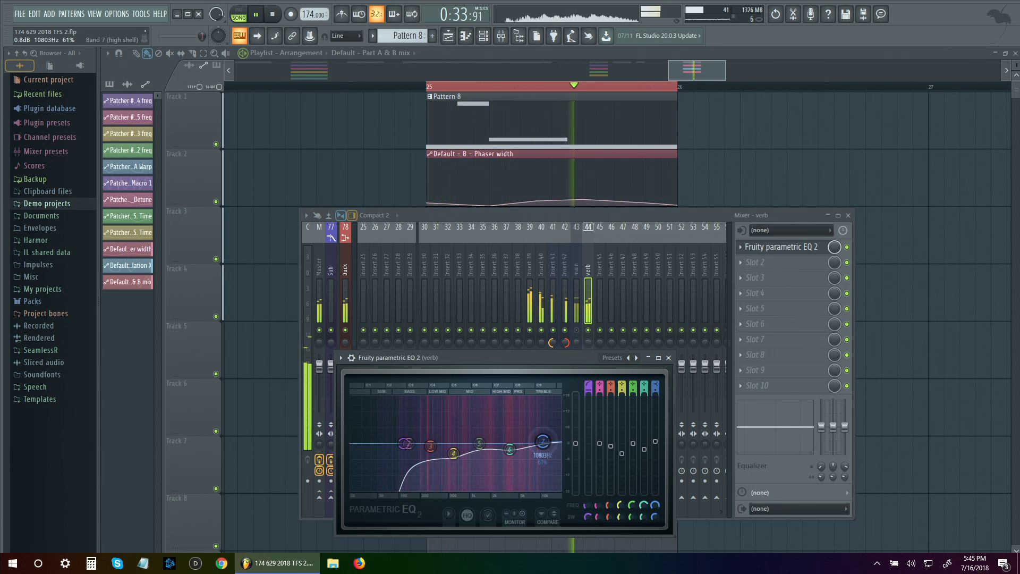
- Unmute the main track and add Fruity Parametric EQ 2 to its first effect slot
{"action": "left_click", "coordinate": [583, 335]}
{"action": "left_click", "coordinate": [581, 333]}
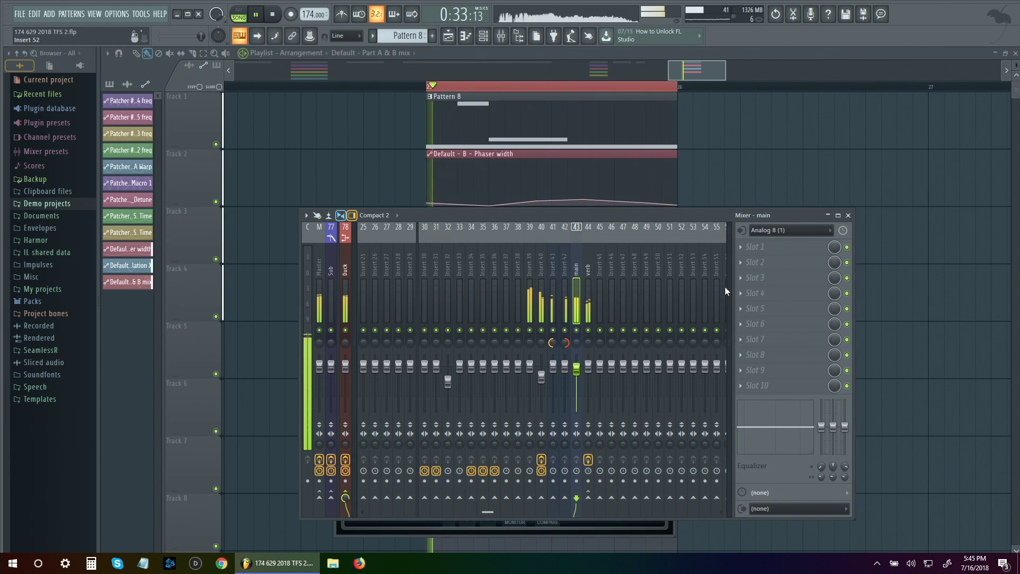
{"action": "left_click", "coordinate": [763, 247]}
{"action": "left_click", "coordinate": [610, 410]}
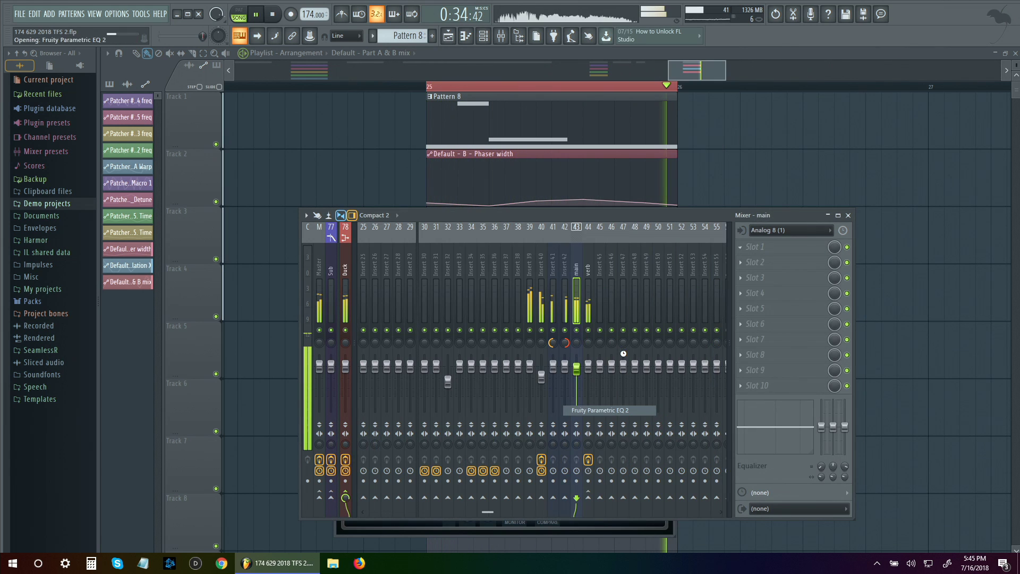
- Shape the main track's EQ with a moderate cut on band 4, a slight dip on band 6 and a lowered band 7 high shelf
{"action": "left_click_drag", "start_coordinate": [390, 171], "coordinate": [620, 245]}
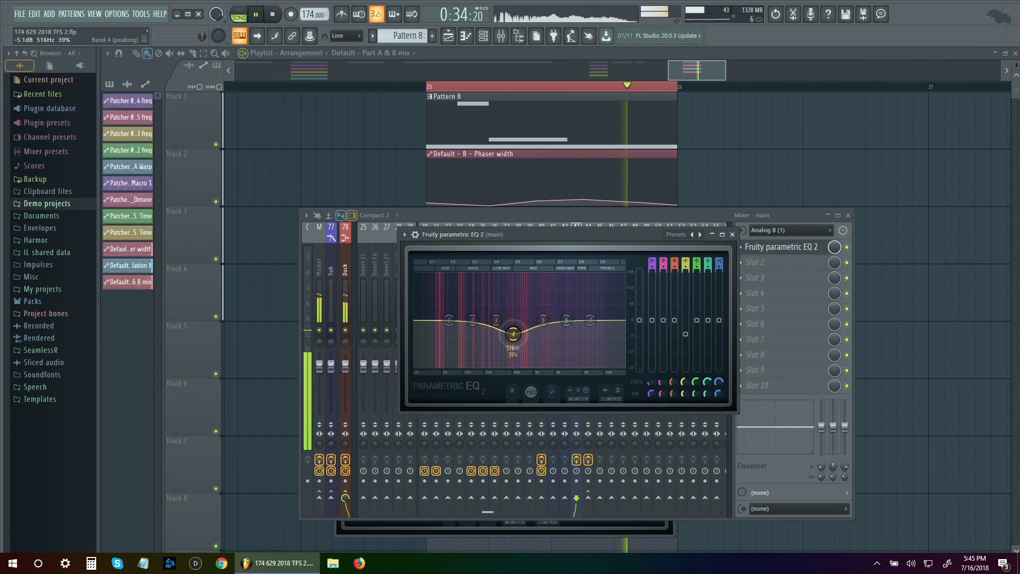
{"action": "left_click_drag", "start_coordinate": [513, 334], "coordinate": [515, 330]}
{"action": "mouse_move", "coordinate": [589, 320]}
{"action": "left_mouse_down"}
{"action": "mouse_move", "coordinate": [595, 328]}
{"action": "mouse_move", "coordinate": [555, 333]}
{"action": "mouse_move", "coordinate": [558, 325]}
{"action": "mouse_move", "coordinate": [588, 339]}
{"action": "left_mouse_up"}
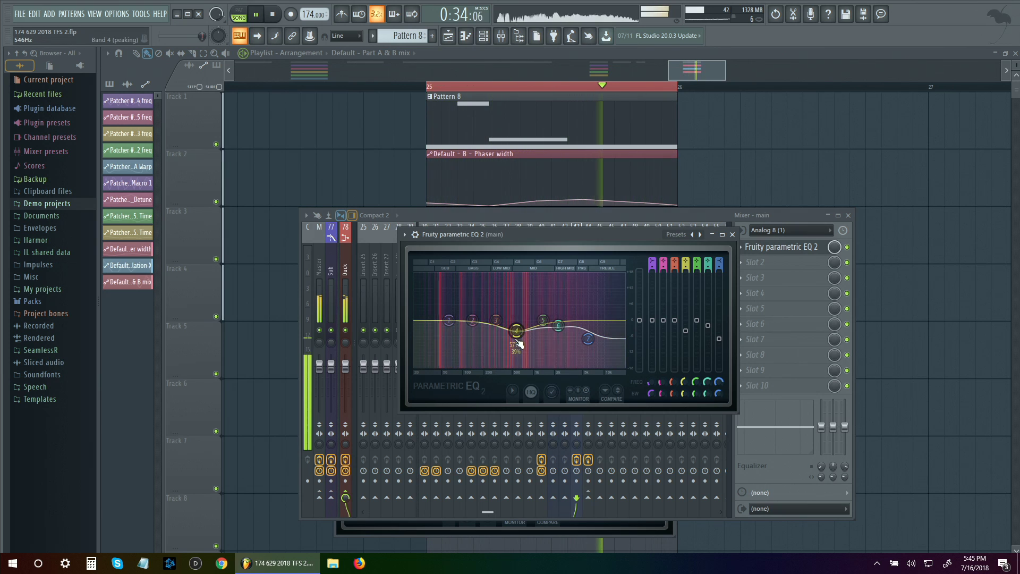
- Lower bands 1 and 3 of the main track's EQ, with band 1 at -1.3 dB and 68 Hz, and set the main fader to -3.6 dB
{"action": "left_click_drag", "start_coordinate": [496, 320], "coordinate": [451, 323]}
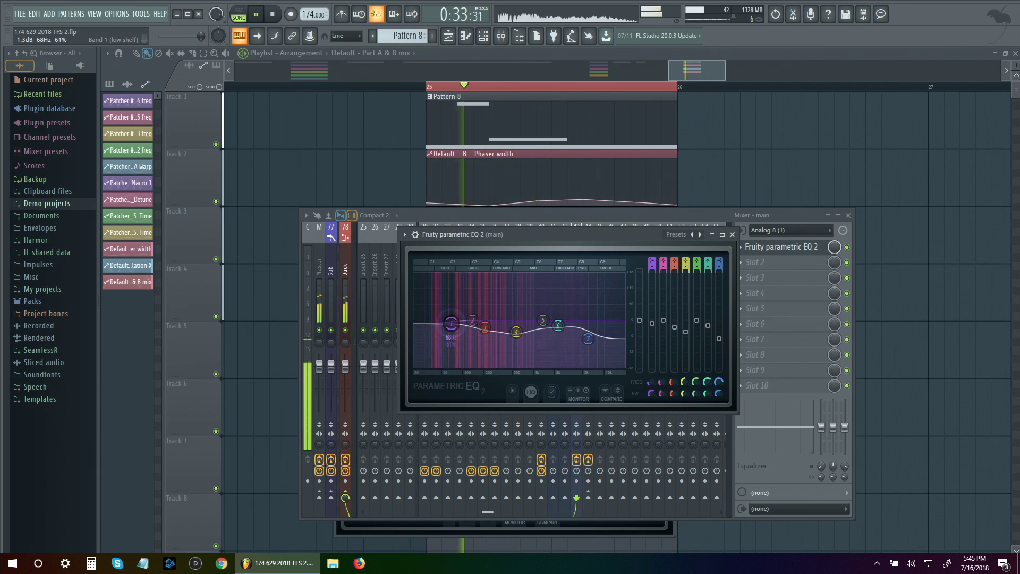
{"action": "left_click", "coordinate": [694, 212]}
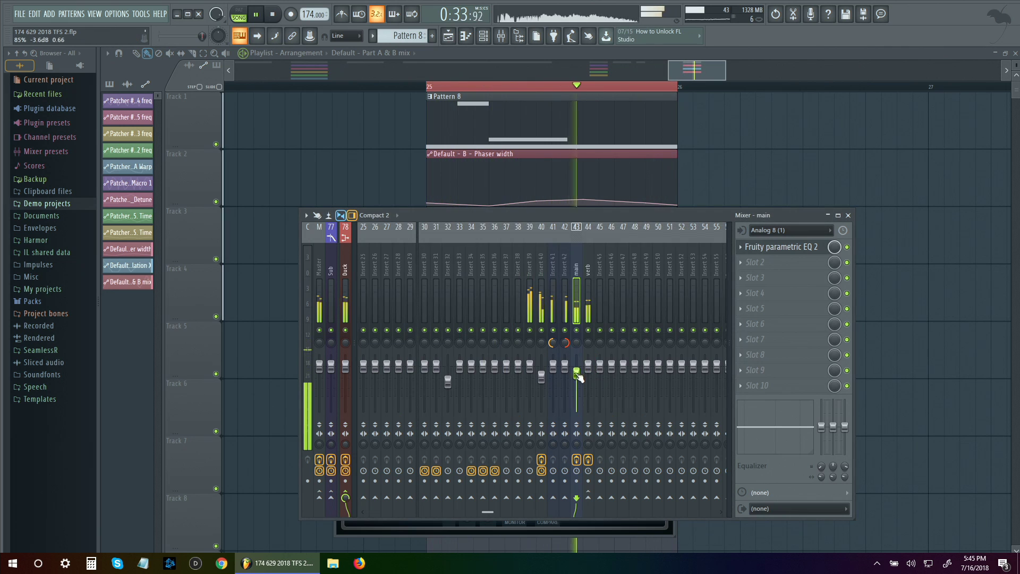
- Set the verb track's fader to about -3.2 dB and restart playback to hear the balance
{"action": "left_click", "coordinate": [587, 297]}
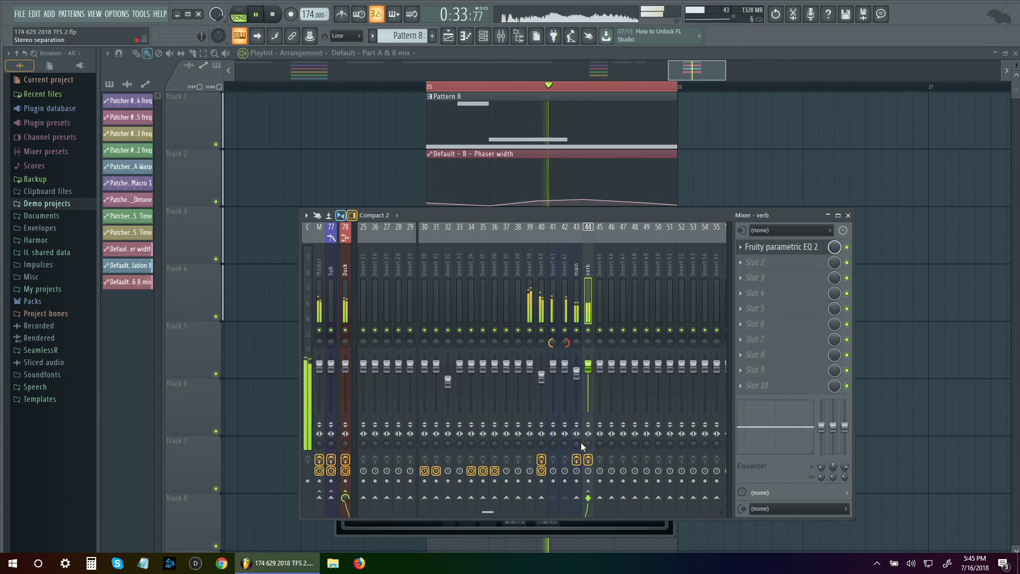
{"action": "left_click_drag", "start_coordinate": [587, 444], "coordinate": [587, 445]}
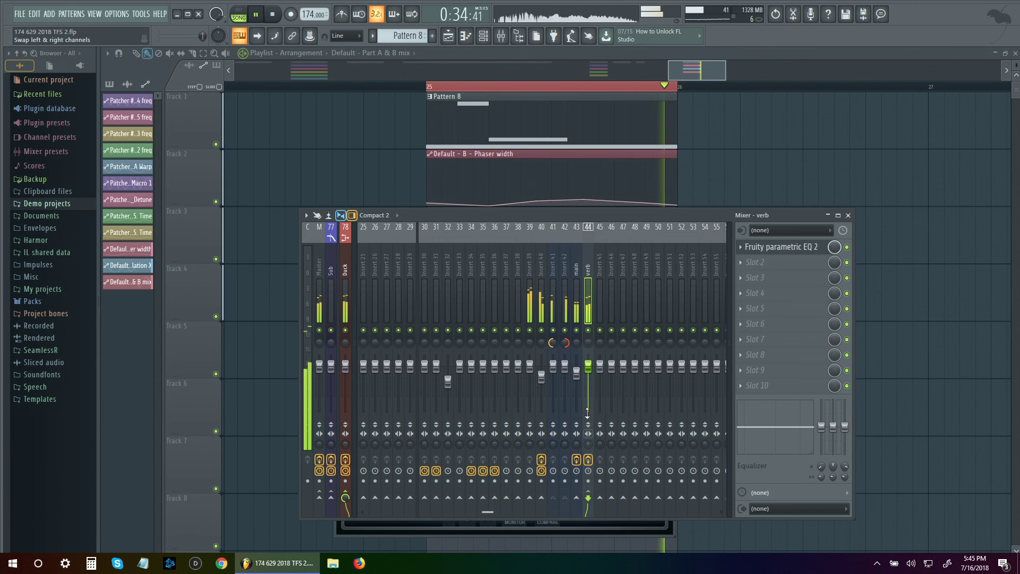
{"action": "left_click_drag", "start_coordinate": [587, 364], "coordinate": [587, 373]}
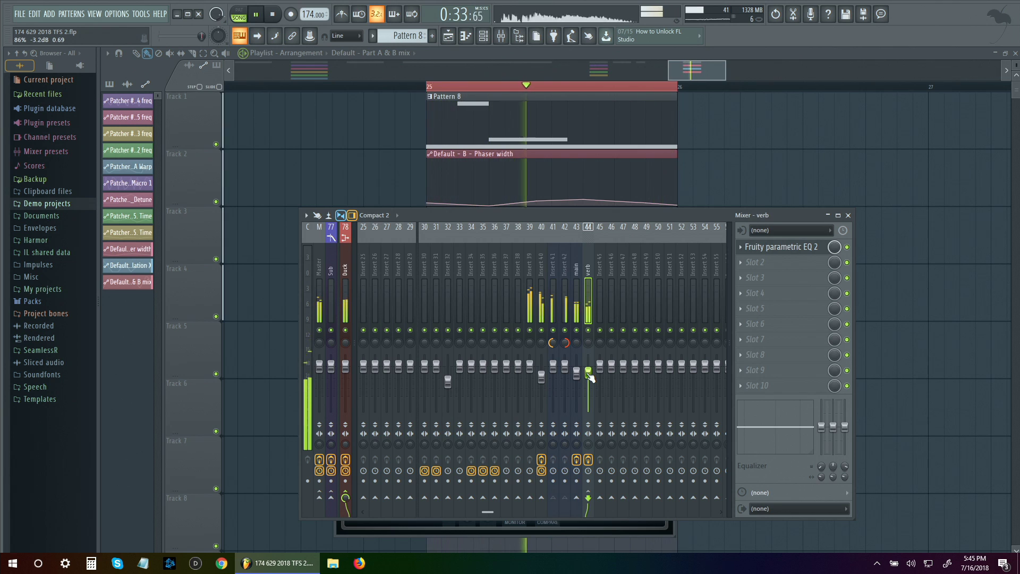
{"action": "key", "text": "space"}
{"action": "key", "text": "space"}
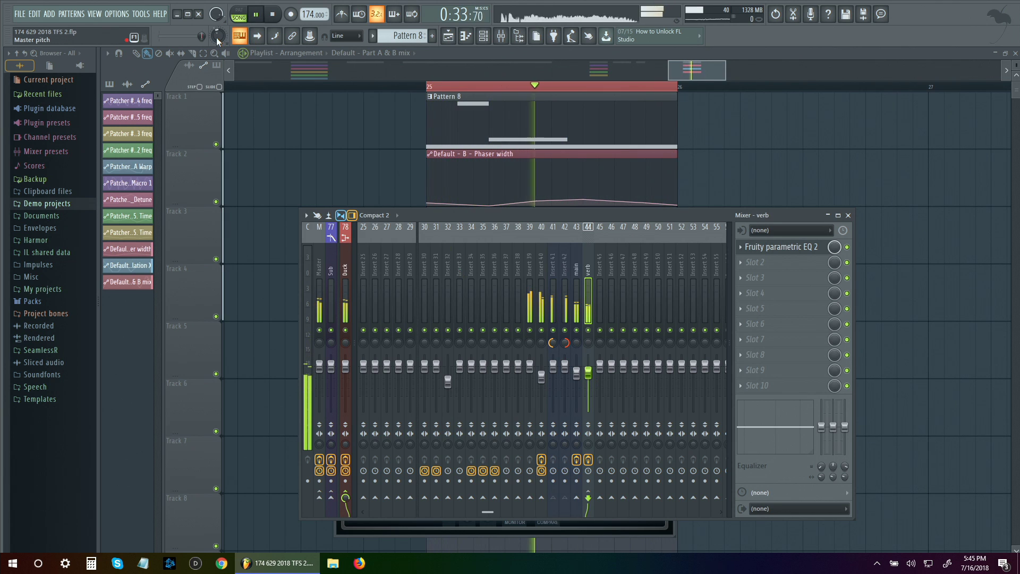
- Remove the short E3 and F#2 notes from the Default channel's piano roll, keeping only the one-bar E2 note
{"action": "left_click_drag", "start_coordinate": [215, 37], "coordinate": [215, 13]}
{"action": "key", "text": "F9"}
{"action": "key", "text": "space"}
{"action": "key", "text": "F7"}
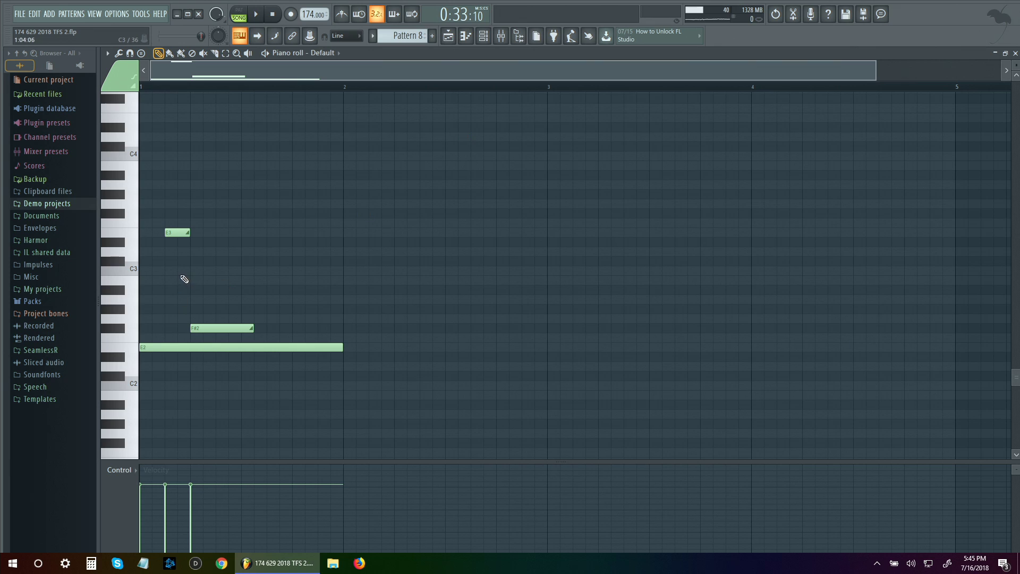
{"action": "mouse_move", "coordinate": [173, 234]}
{"action": "left_mouse_down"}
{"action": "mouse_move", "coordinate": [172, 305]}
{"action": "mouse_move", "coordinate": [186, 279]}
{"action": "mouse_move", "coordinate": [175, 233]}
{"action": "left_mouse_up"}
{"action": "right_click", "coordinate": [175, 234]}
{"action": "key", "text": "ctrl+z"}
{"action": "key", "text": "ctrl+z"}
{"action": "key", "text": "ctrl+z"}
{"action": "key", "text": "ctrl+z"}
{"action": "key", "text": "ctrl+z"}
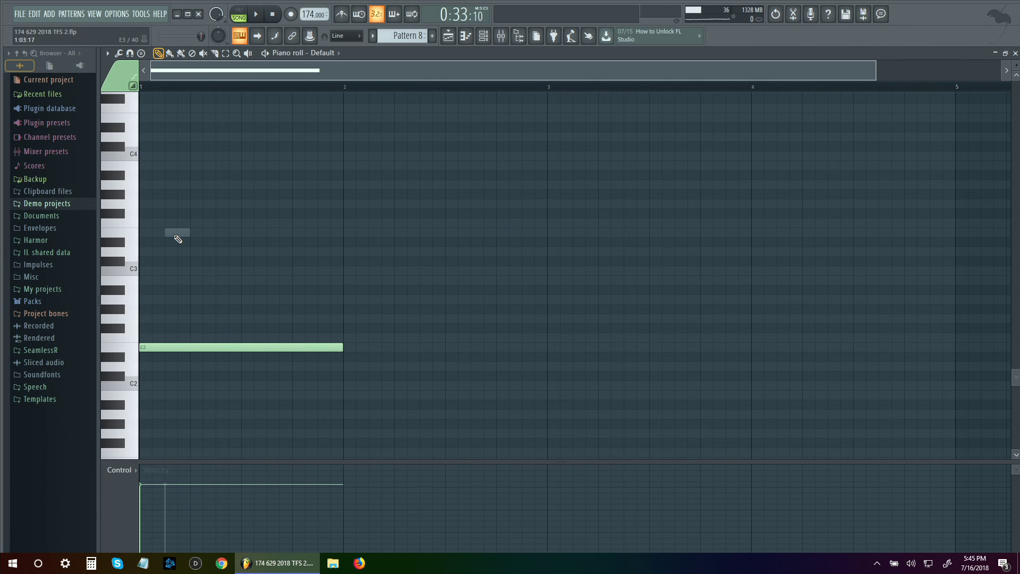
- Play the single-note pattern and examine operator 1's volume Mod X envelope in the Sytrus Default channel
{"action": "key", "text": "space"}
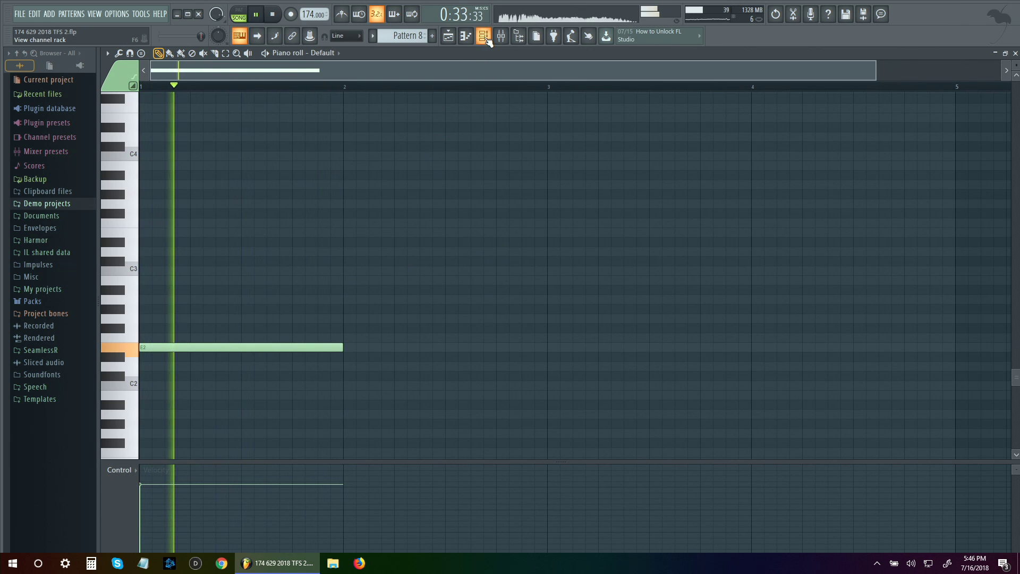
{"action": "key", "text": "F5"}
{"action": "key", "text": "space"}
{"action": "key", "text": "F6"}
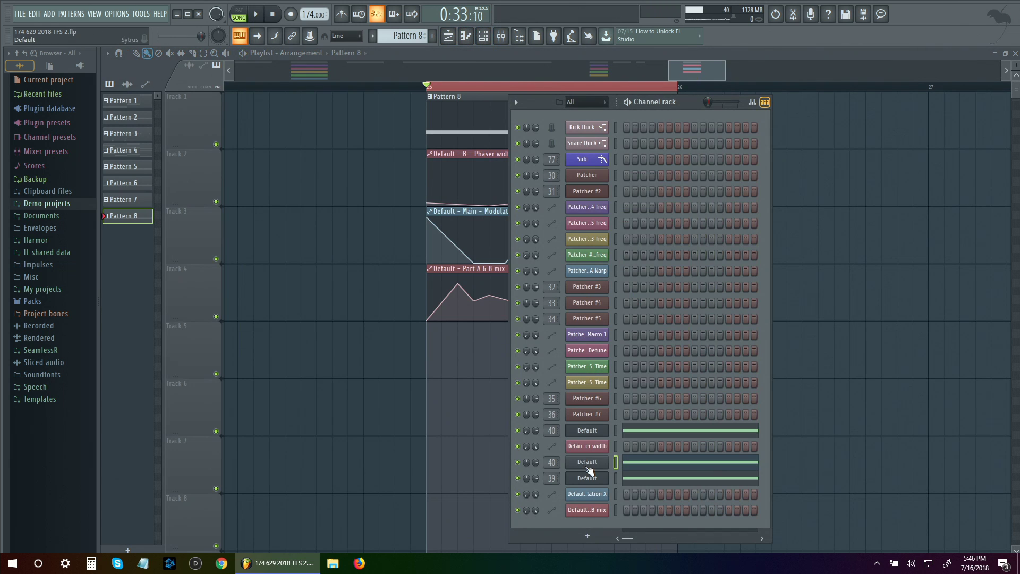
{"action": "left_click", "coordinate": [587, 463]}
{"action": "key", "text": "space"}
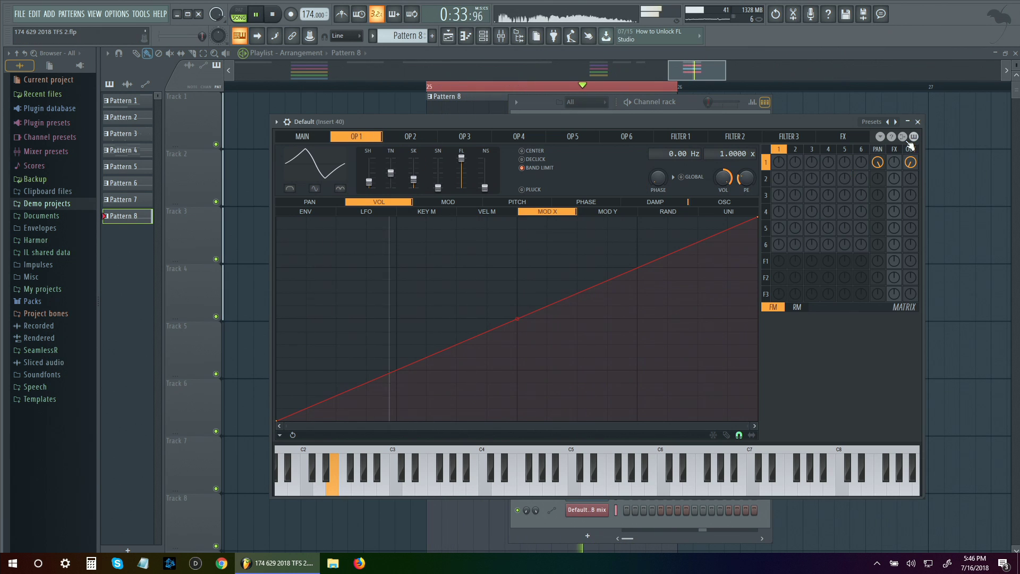
{"action": "left_click", "coordinate": [917, 122]}
{"action": "key", "text": "space"}
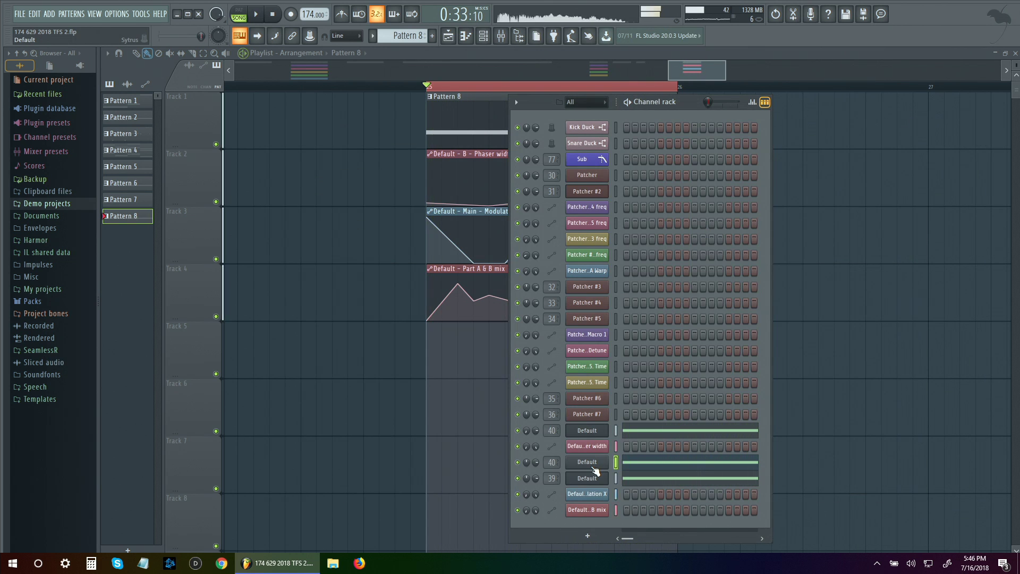
{"action": "left_click", "coordinate": [596, 463]}
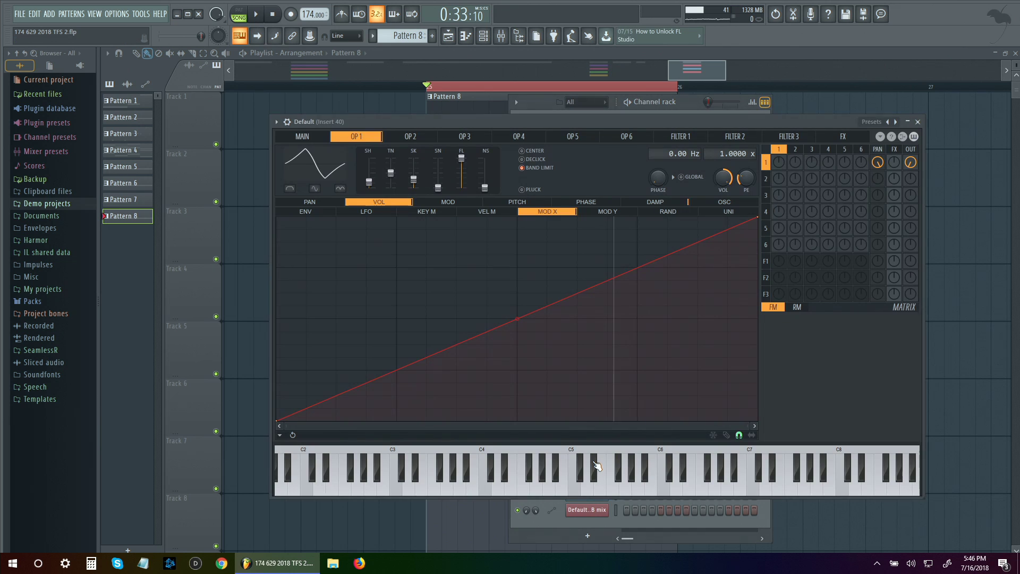
{"action": "left_click", "coordinate": [918, 123]}
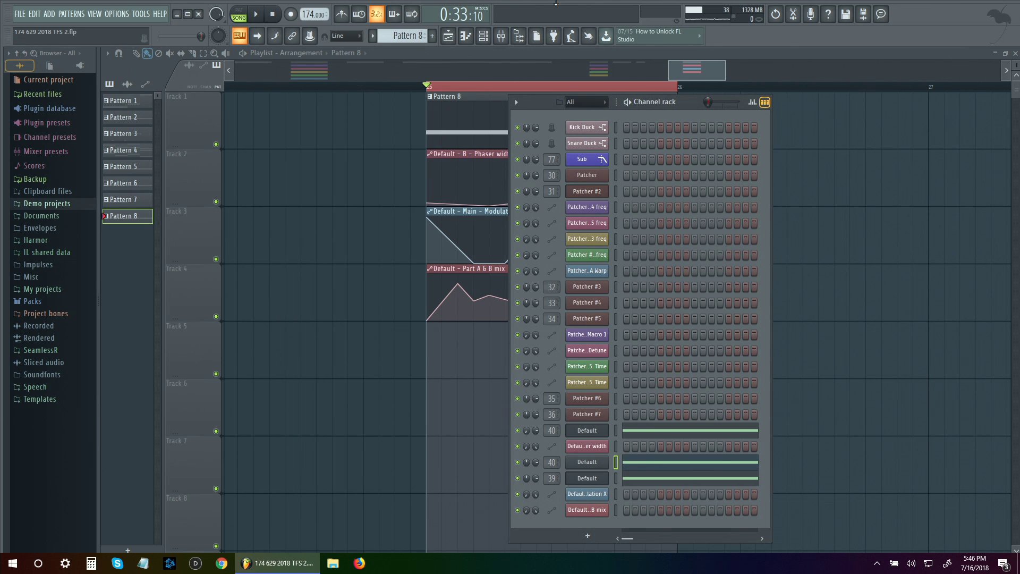
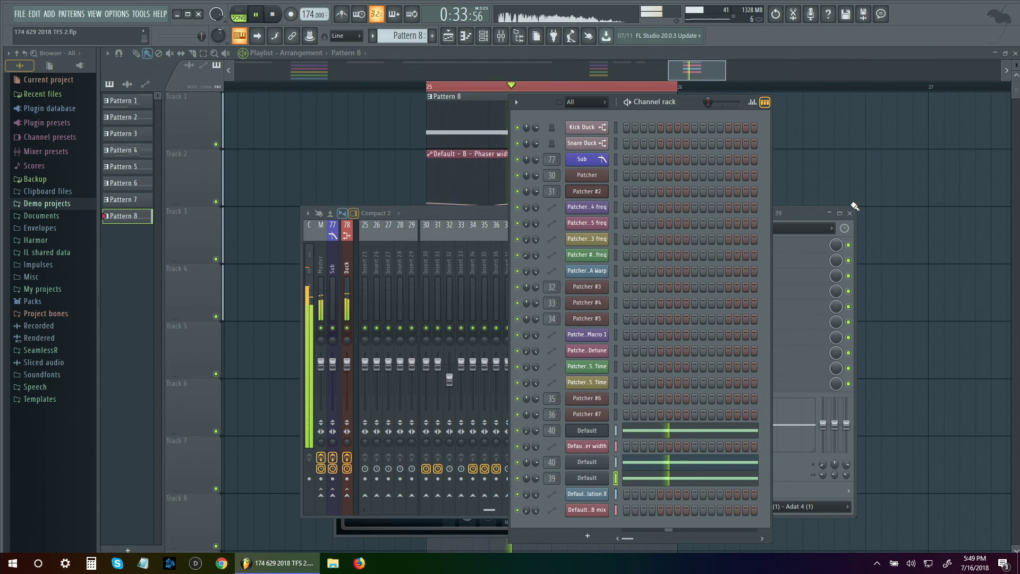
- Open the first Default channel's Harmor synth, switch to part B and set its unison order to 3
{"action": "key", "text": "space"}
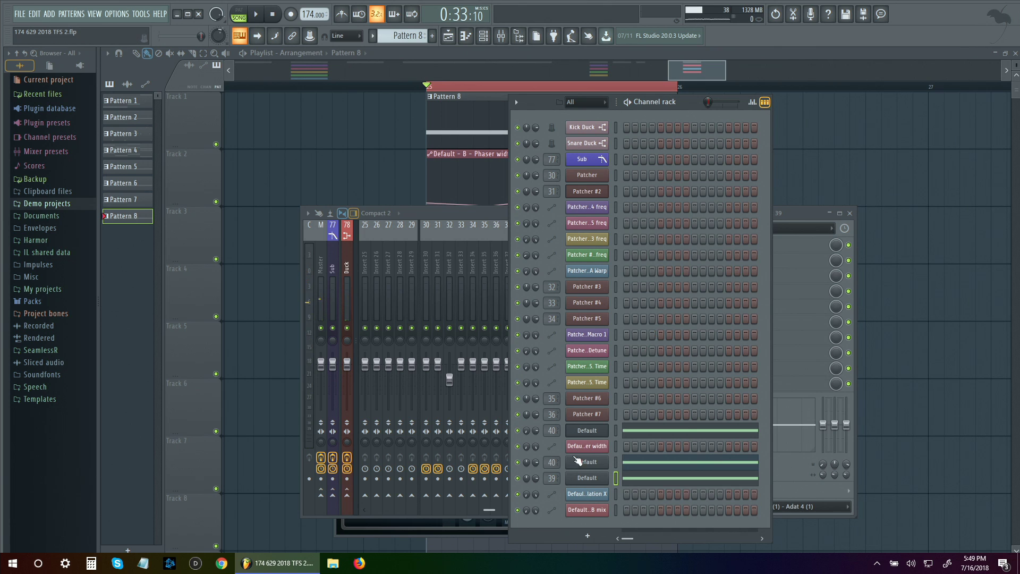
{"action": "left_click", "coordinate": [579, 478]}
{"action": "left_click", "coordinate": [847, 204]}
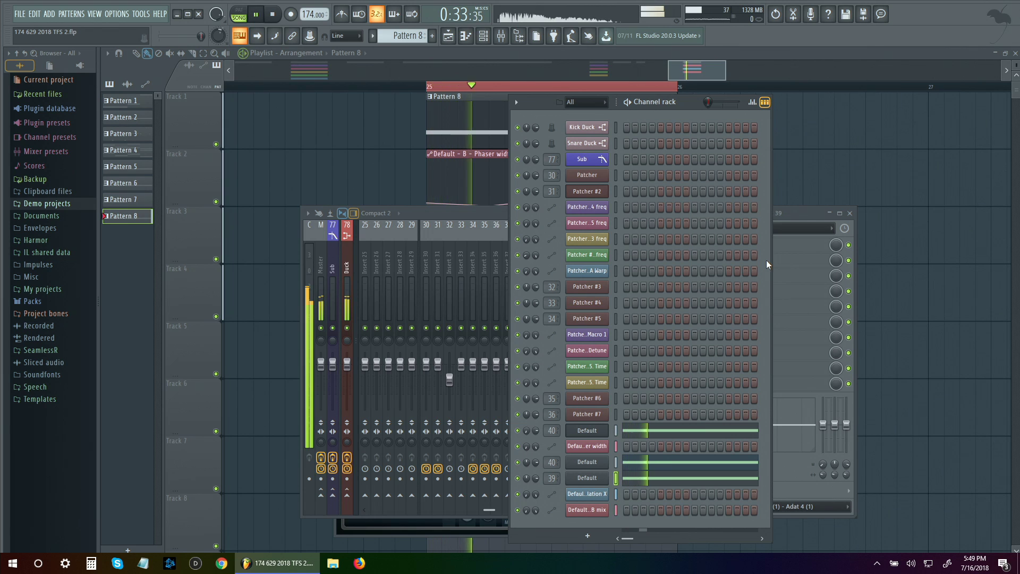
{"action": "left_click", "coordinate": [582, 433]}
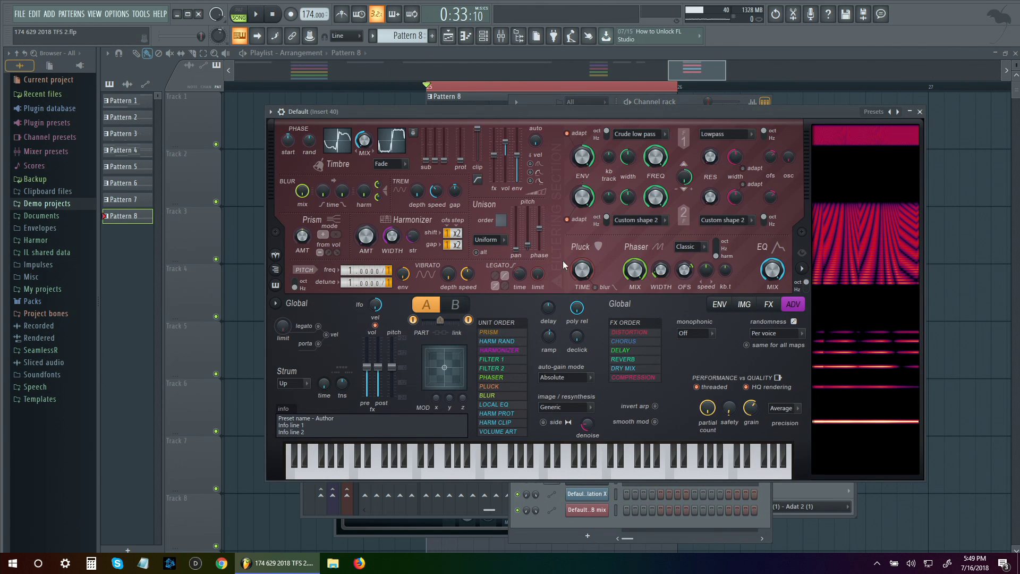
{"action": "key", "text": "space"}
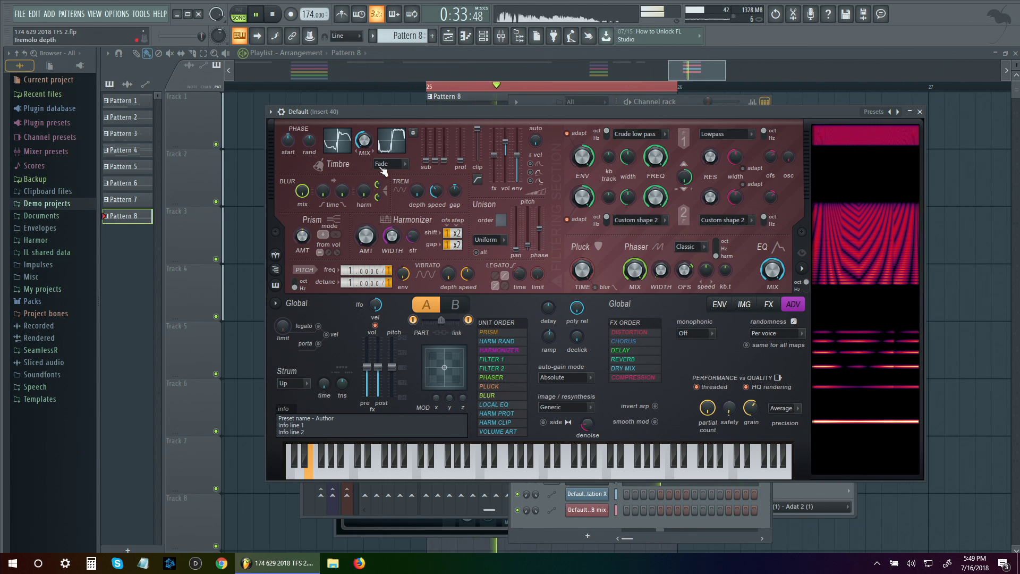
{"action": "left_click", "coordinate": [455, 304]}
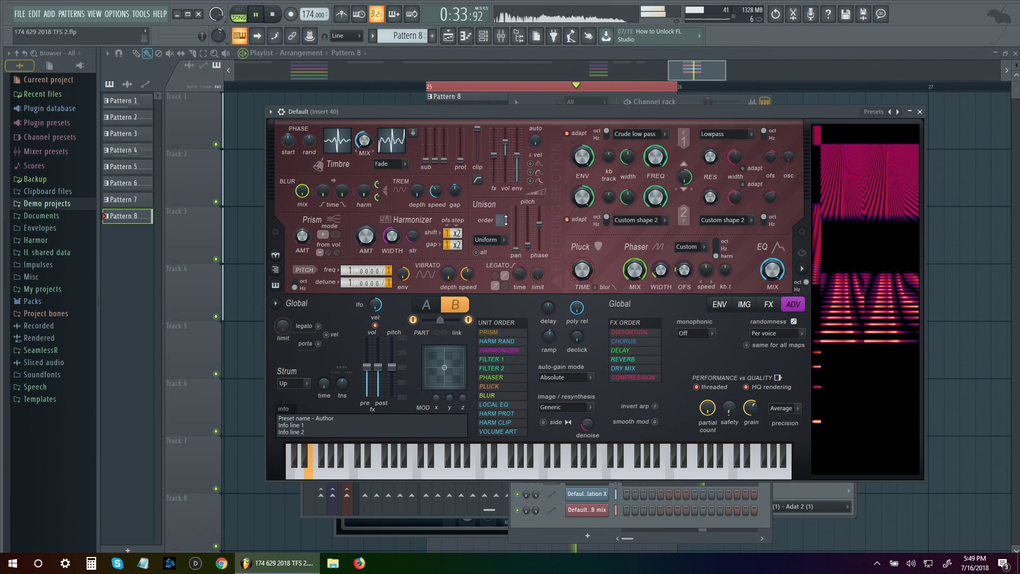
{"action": "scroll", "coordinate": [500, 221], "scroll_direction": "up", "scroll_amount": 1}
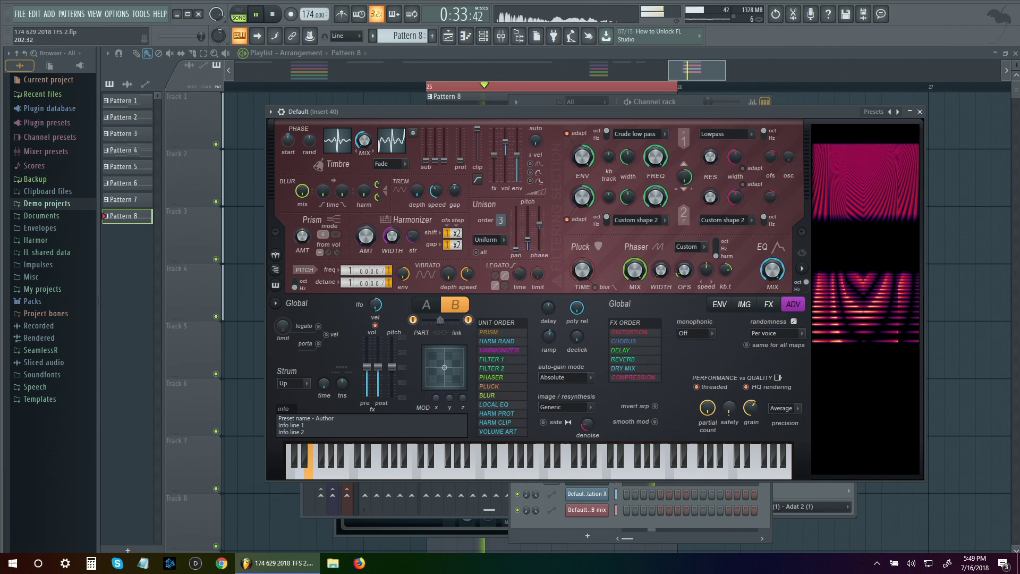
- Show part B's Phaser shape in Harmor's envelope editor
{"action": "left_click", "coordinate": [684, 248]}
{"action": "left_click", "coordinate": [735, 340]}
{"action": "left_click", "coordinate": [719, 304]}
{"action": "left_click", "coordinate": [543, 307]}
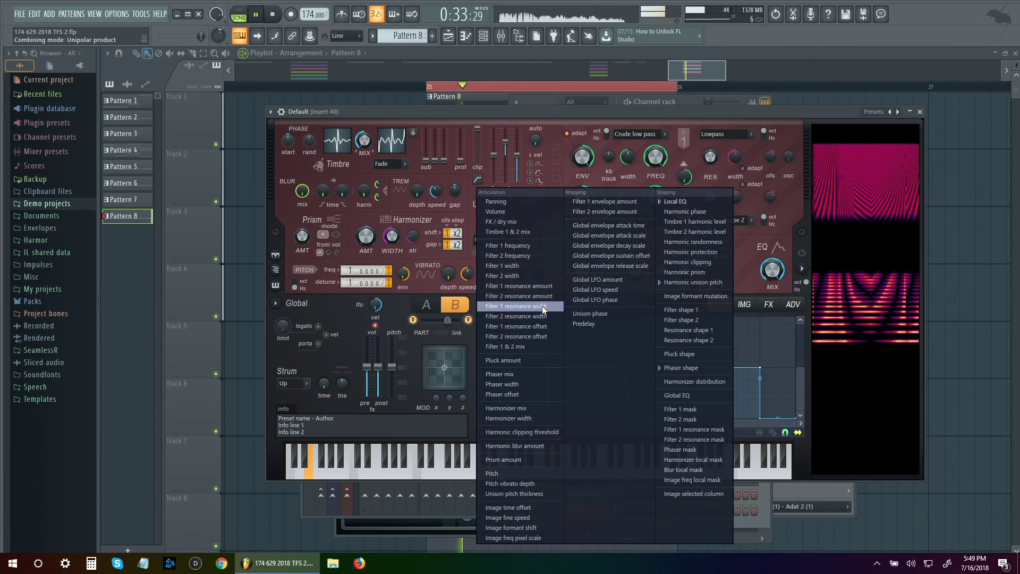
{"action": "left_click", "coordinate": [711, 366]}
- Reshape the phaser curve into a fast early peak with 18.90% tension on the rise and a curved fall with 32.88% tension
{"action": "left_click_drag", "start_coordinate": [617, 320], "coordinate": [556, 318]}
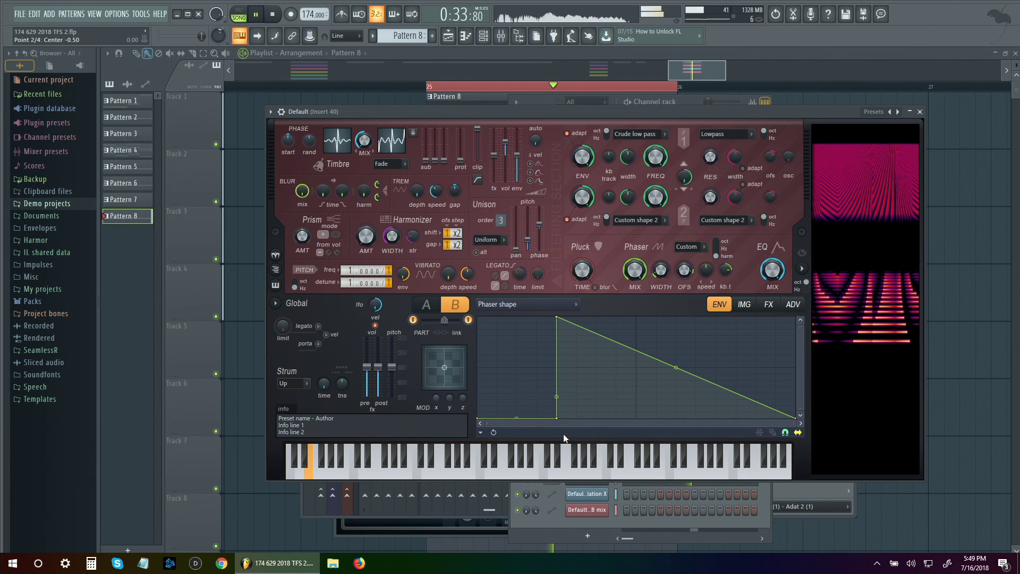
{"action": "left_click_drag", "start_coordinate": [554, 322], "coordinate": [570, 319]}
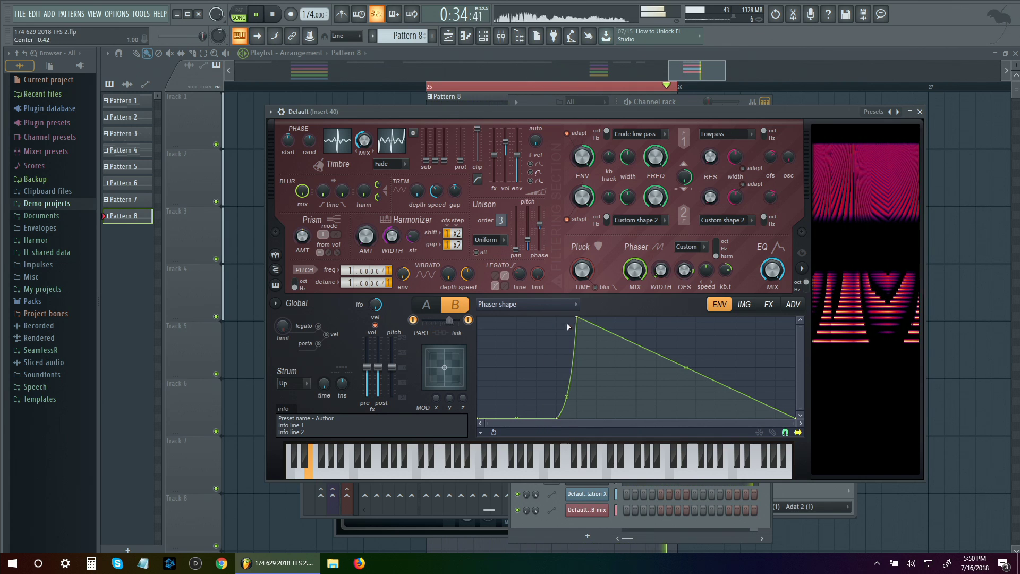
{"action": "left_click_drag", "start_coordinate": [558, 419], "coordinate": [515, 357]}
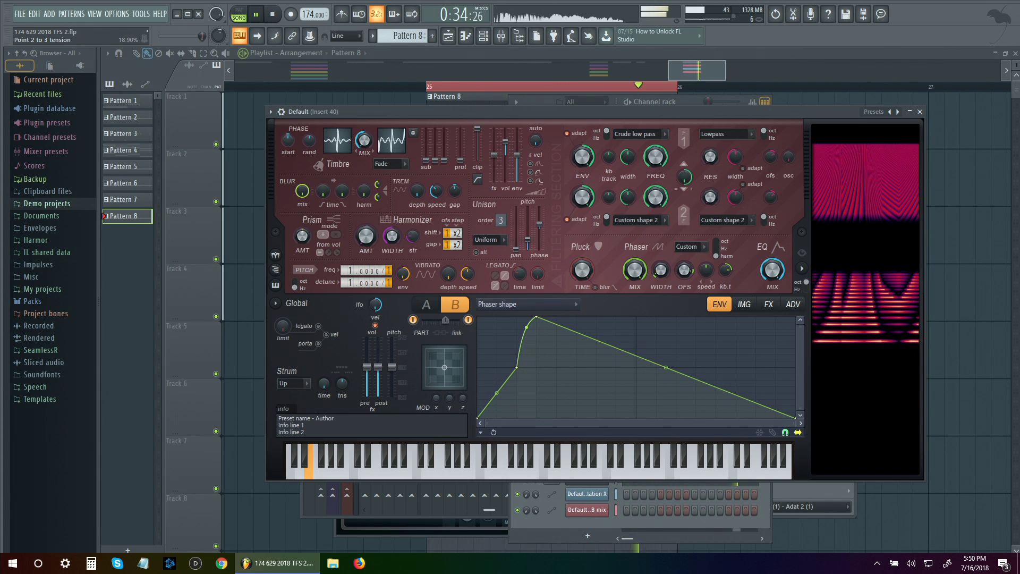
{"action": "left_click_drag", "start_coordinate": [658, 370], "coordinate": [661, 409]}
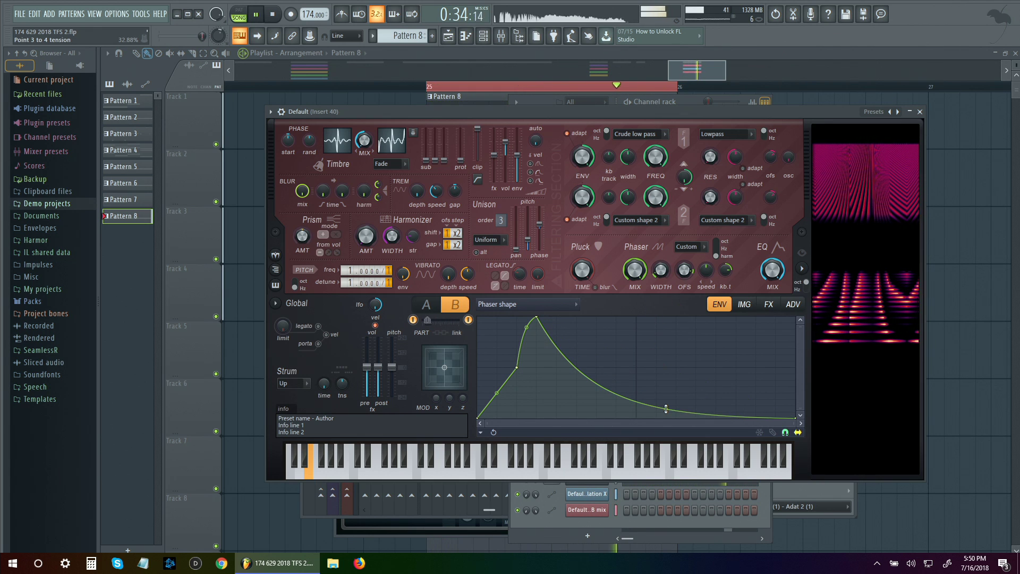
{"action": "key", "text": "space"}
{"action": "key", "text": "space"}
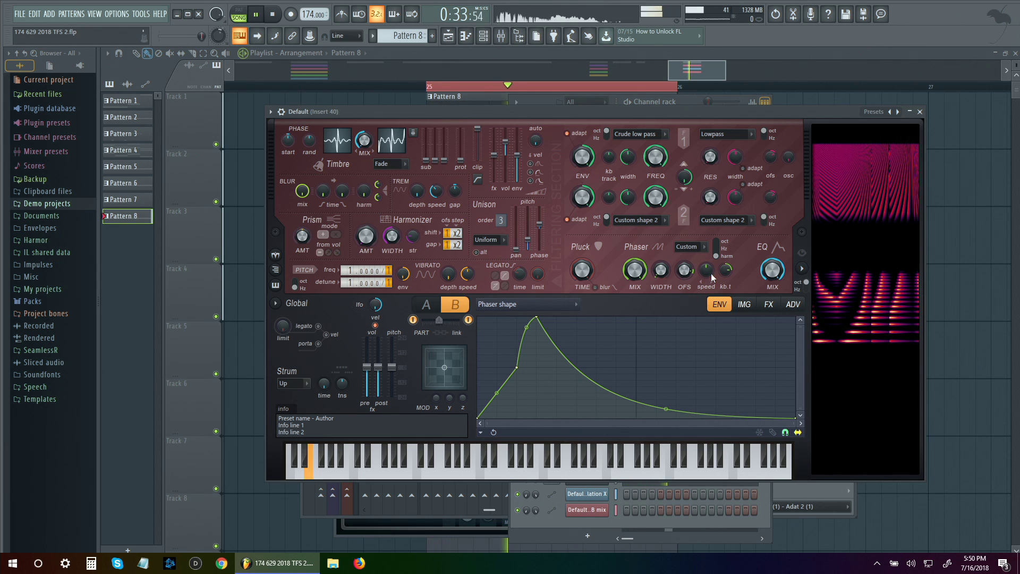
- Close the synth and check the mixer levels and the Default channel's piano roll while playing the pattern
{"action": "left_click", "coordinate": [919, 112]}
{"action": "left_click", "coordinate": [799, 229]}
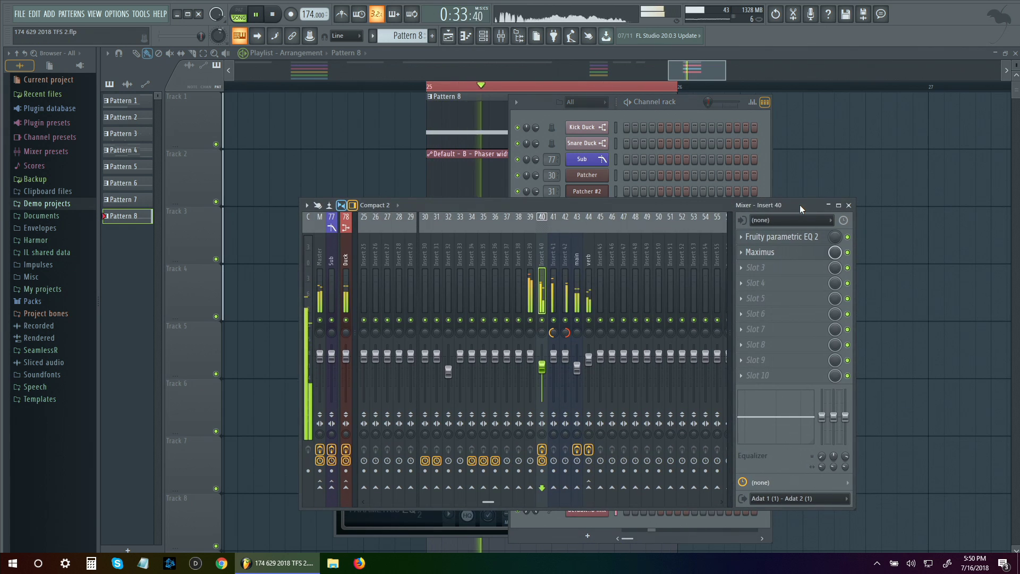
{"action": "key", "text": "space"}
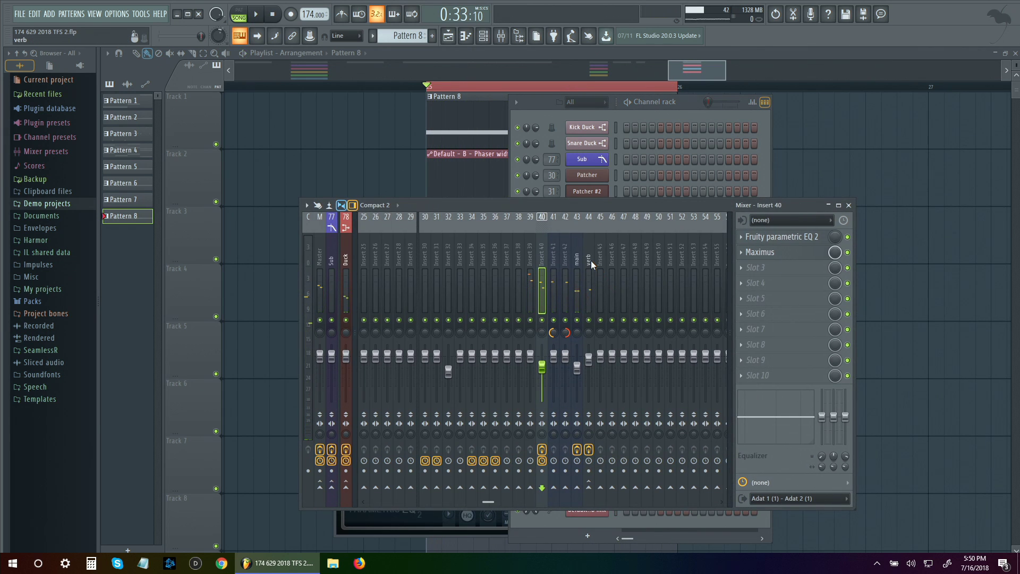
{"action": "key", "text": "F12"}
{"action": "key", "text": "F7"}
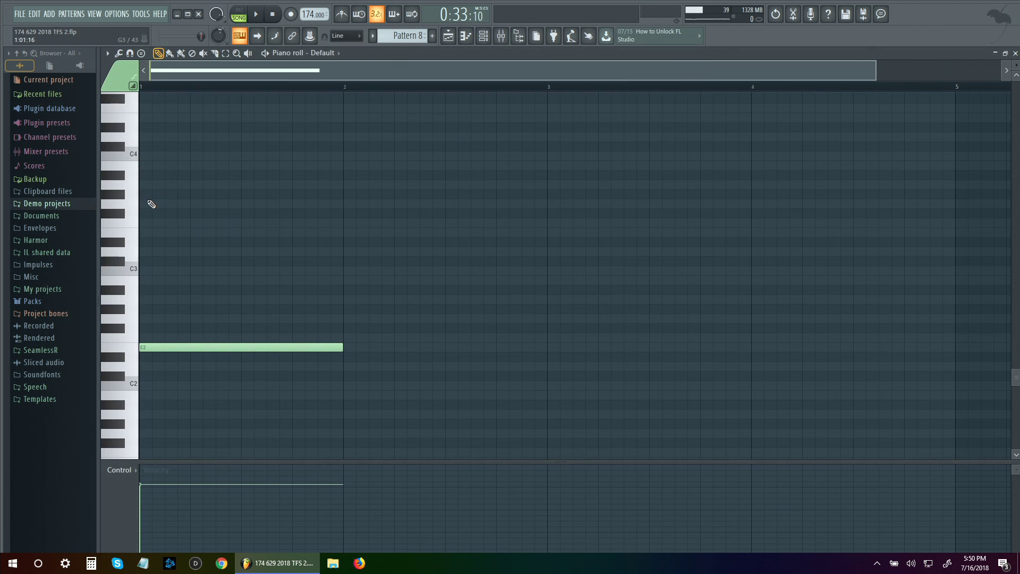
{"action": "key", "text": "space"}
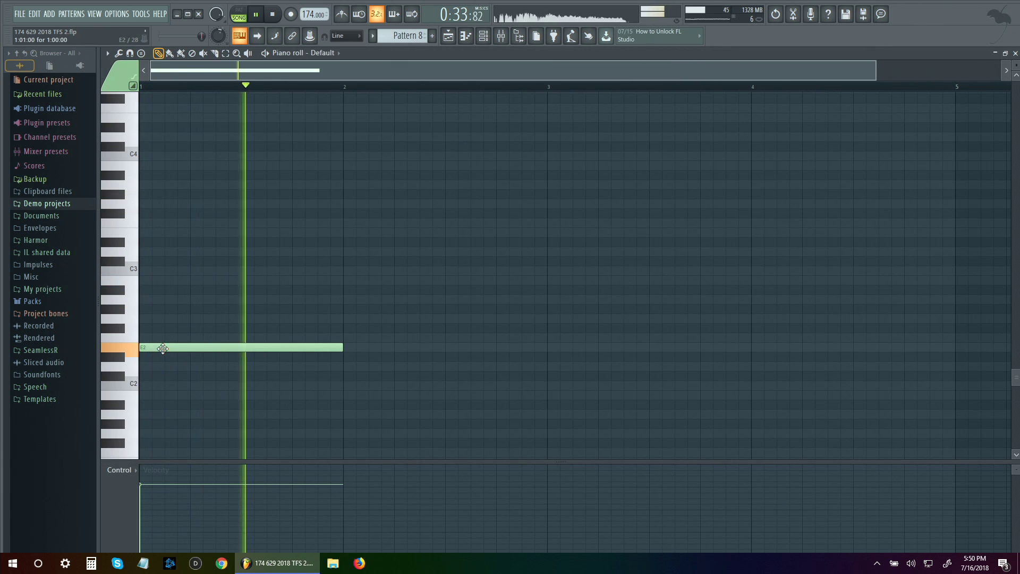
{"action": "key", "text": "space"}
- Reshape the second half of the Part A & B mix automation with a high middle peak and a raised low point before the last peak
{"action": "key", "text": "F5"}
{"action": "scroll", "coordinate": [663, 316], "scroll_direction": "up", "scroll_amount": 3}
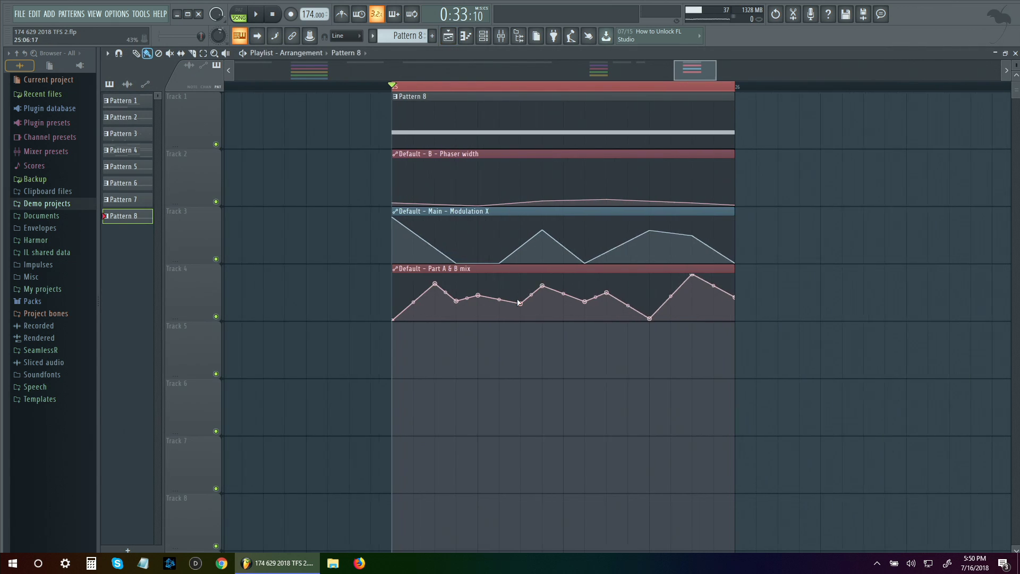
{"action": "key", "text": "space"}
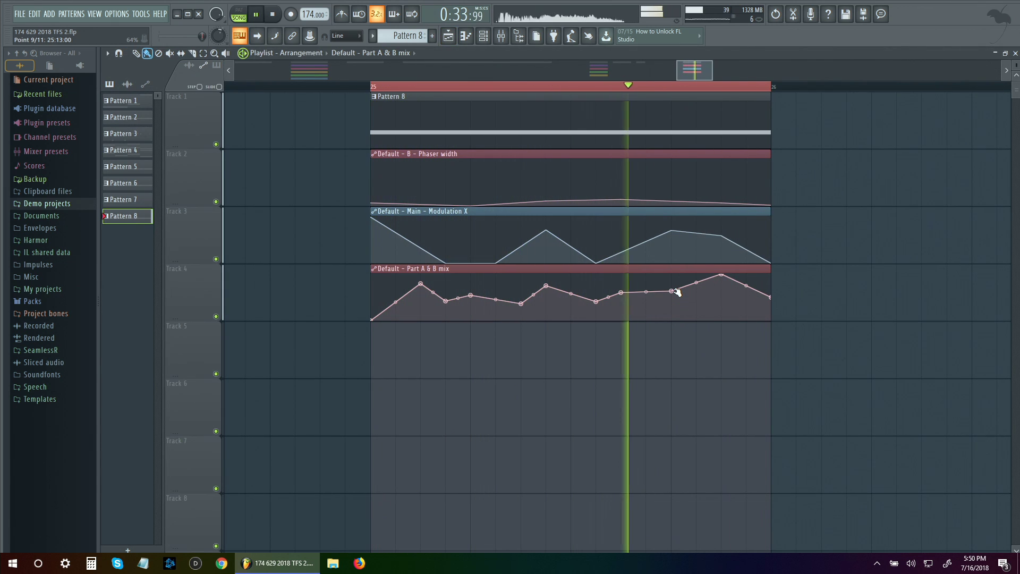
{"action": "mouse_move", "coordinate": [728, 297]}
{"action": "left_mouse_down"}
{"action": "mouse_move", "coordinate": [721, 274]}
{"action": "mouse_move", "coordinate": [674, 307]}
{"action": "mouse_move", "coordinate": [597, 301]}
{"action": "mouse_move", "coordinate": [595, 277]}
{"action": "mouse_move", "coordinate": [545, 303]}
{"action": "left_mouse_up"}
{"action": "key", "text": "space"}
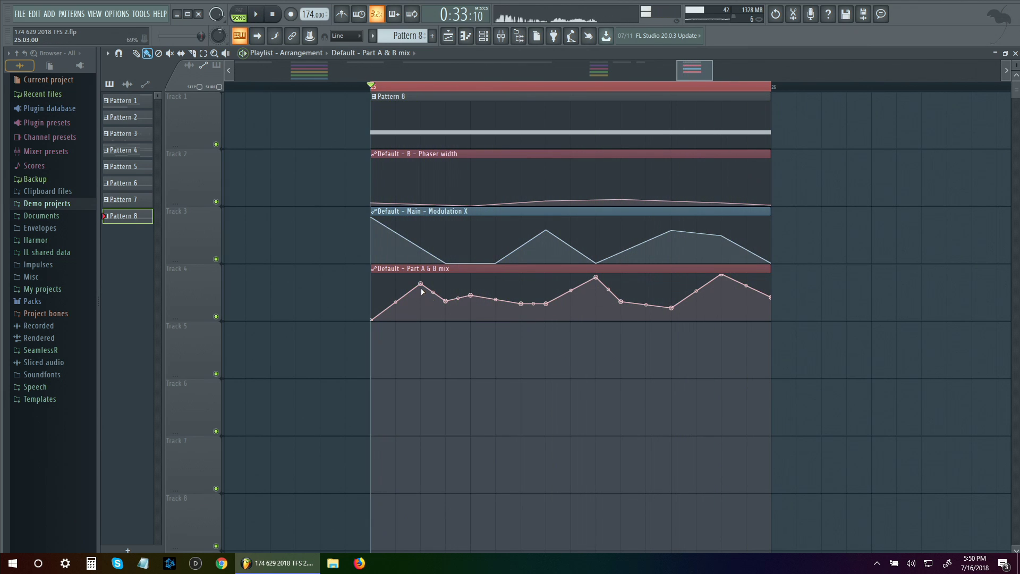
- Raise the third and fourth points of the Part A & B mix automation and slightly lift the third point of Modulation X
{"action": "mouse_move", "coordinate": [448, 298]}
{"action": "left_mouse_down"}
{"action": "mouse_move", "coordinate": [473, 294]}
{"action": "mouse_move", "coordinate": [451, 278]}
{"action": "mouse_move", "coordinate": [448, 298]}
{"action": "mouse_move", "coordinate": [454, 283]}
{"action": "left_mouse_up"}
{"action": "key", "text": "space"}
{"action": "key", "text": "space"}
{"action": "key", "text": "space"}
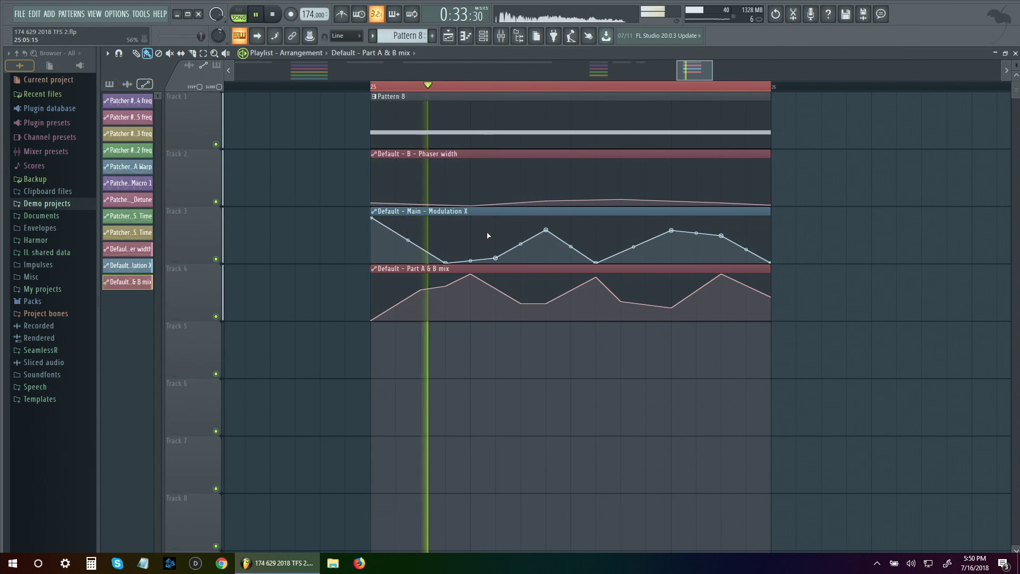
- Raise the Main Modulation X automation point at 25:05:00 into a peak and replay the pattern
{"action": "left_click_drag", "start_coordinate": [470, 261], "coordinate": [470, 228]}
{"action": "key", "text": "space"}
{"action": "key", "text": "space"}
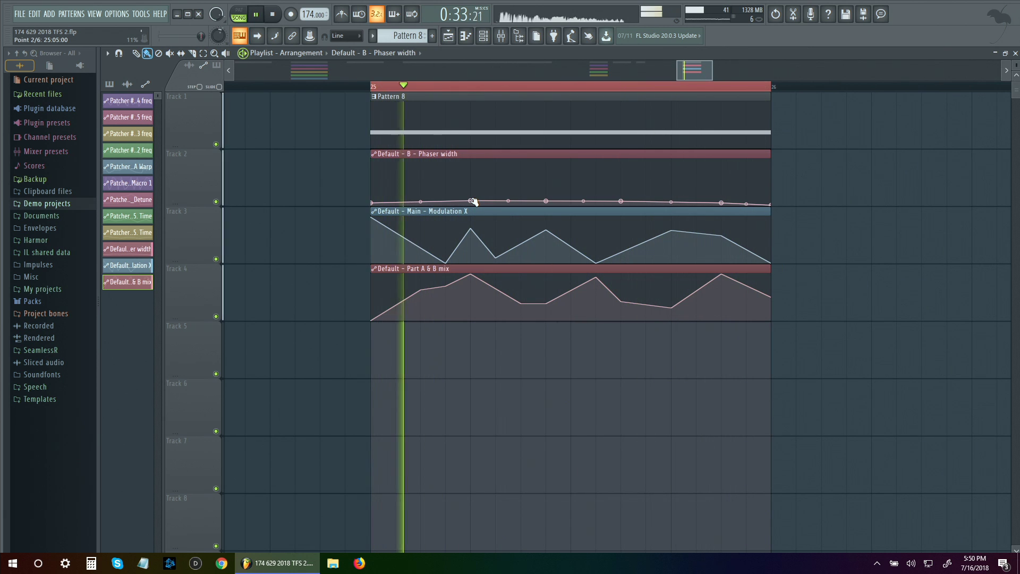
- Add a point at 25:03:00 at about 7% to the B Phaser width automation and lower its 25:05:00 point to near zero
{"action": "key", "text": "space"}
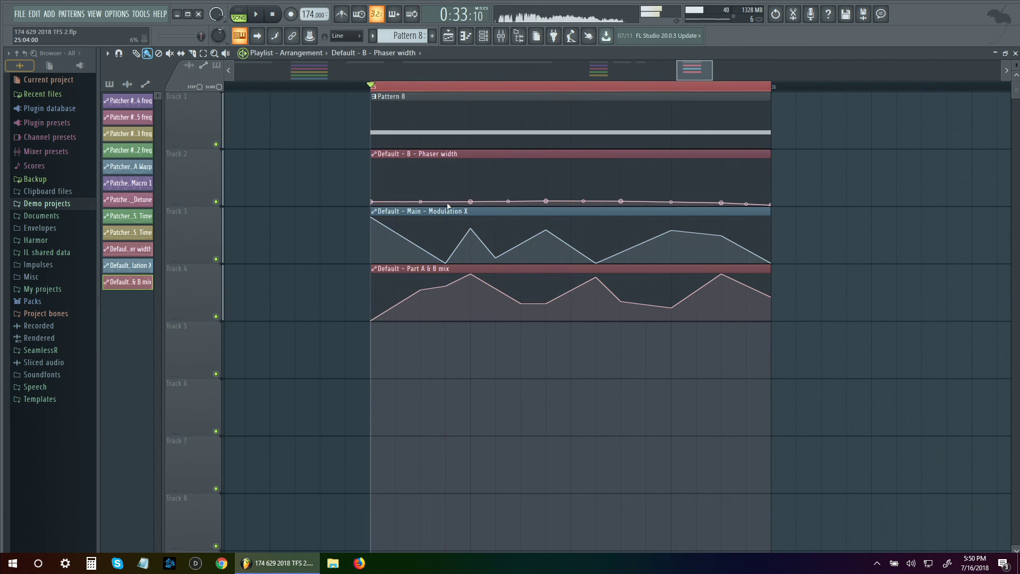
{"action": "mouse_move", "coordinate": [420, 201]}
{"action": "left_mouse_down"}
{"action": "mouse_move", "coordinate": [421, 190]}
{"action": "mouse_move", "coordinate": [423, 203]}
{"action": "left_mouse_up"}
{"action": "key", "text": "space"}
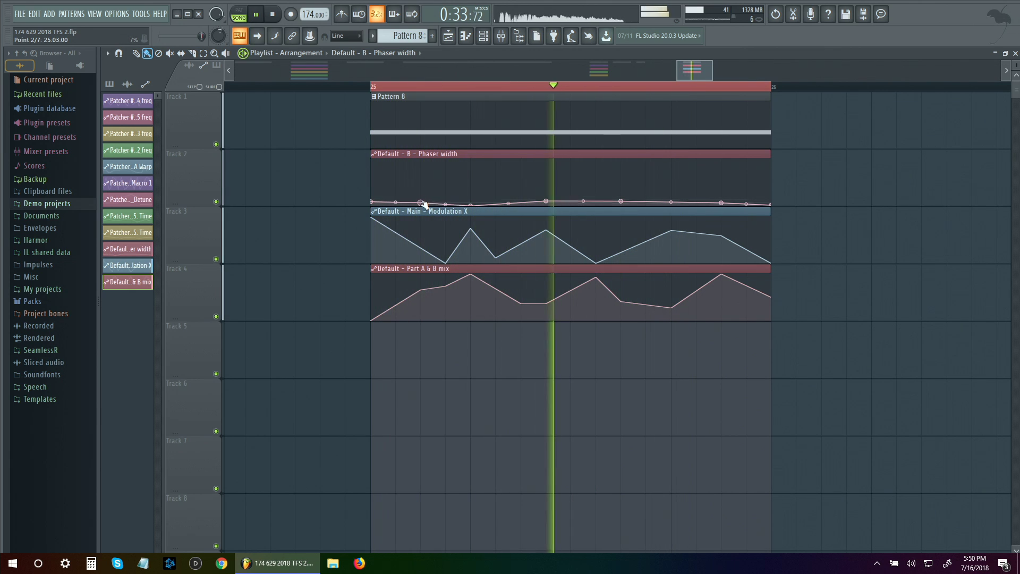
{"action": "key", "text": "space"}
- Look into the Phaser width clip's settings, close them, and raise the clip's 25:05:00 point to about 28% while replaying the pattern
{"action": "double_click", "coordinate": [448, 154]}
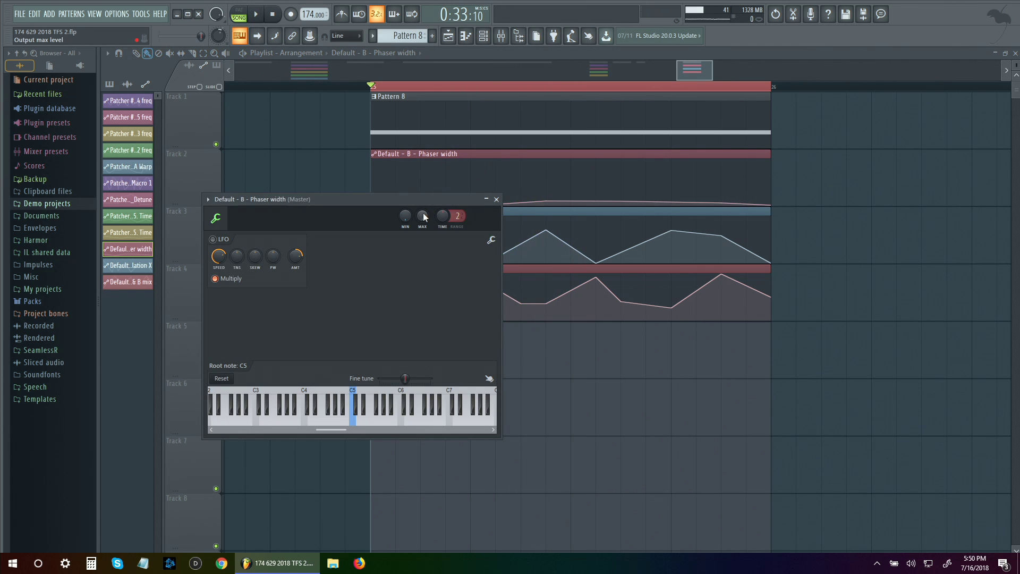
{"action": "key", "text": "Escape"}
{"action": "key", "text": "space"}
{"action": "mouse_move", "coordinate": [470, 202]}
{"action": "left_mouse_down"}
{"action": "mouse_move", "coordinate": [475, 187]}
{"action": "mouse_move", "coordinate": [471, 198]}
{"action": "left_mouse_up"}
{"action": "key", "text": "space"}
{"action": "key", "text": "space"}
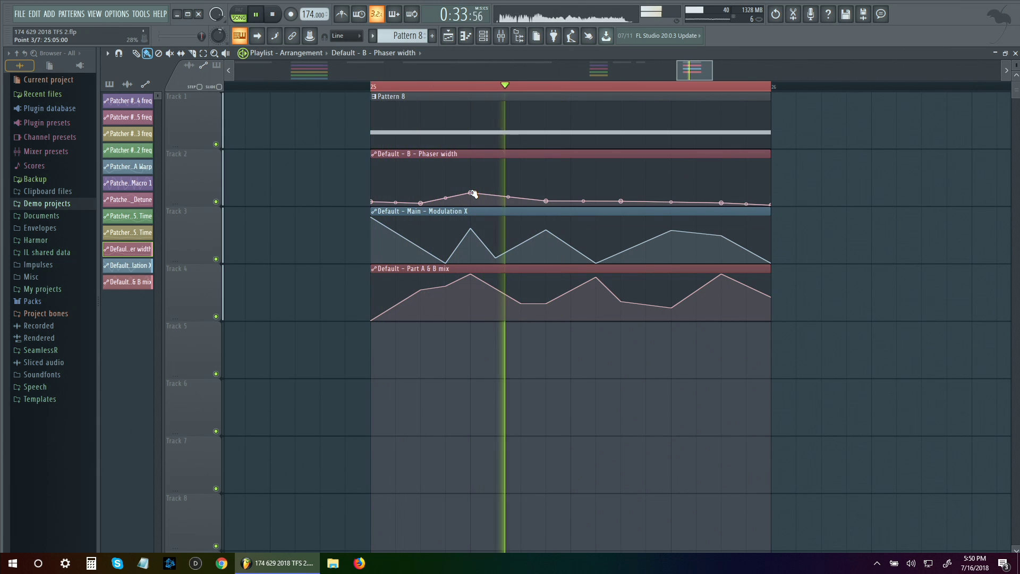
{"action": "key", "text": "space"}
{"action": "key", "text": "space"}
{"action": "key", "text": "space"}
{"action": "key", "text": "space"}
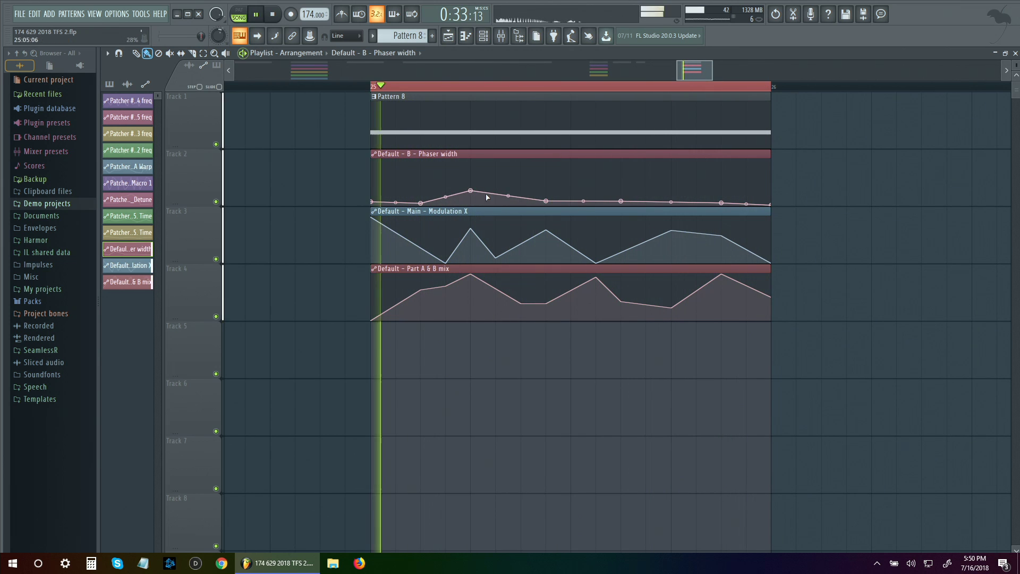
- Lower the Phaser width point at 25:08:00 to the floor, trim the 25:05:00 peak and slightly raise the last two points
{"action": "left_click_drag", "start_coordinate": [546, 201], "coordinate": [546, 205]}
{"action": "key", "text": "space"}
{"action": "left_click_drag", "start_coordinate": [470, 198], "coordinate": [470, 193]}
{"action": "key", "text": "space"}
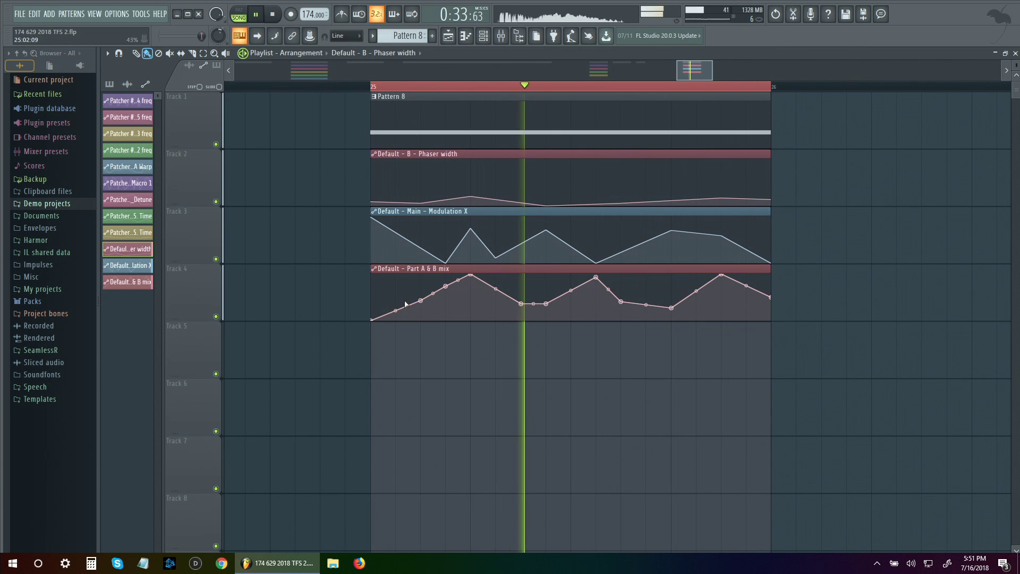
- Raise the start of Part A & B mix, lower Modulation X's start, and move its second point to 25:02:00 at about 70%
{"action": "left_click_drag", "start_coordinate": [371, 320], "coordinate": [371, 293]}
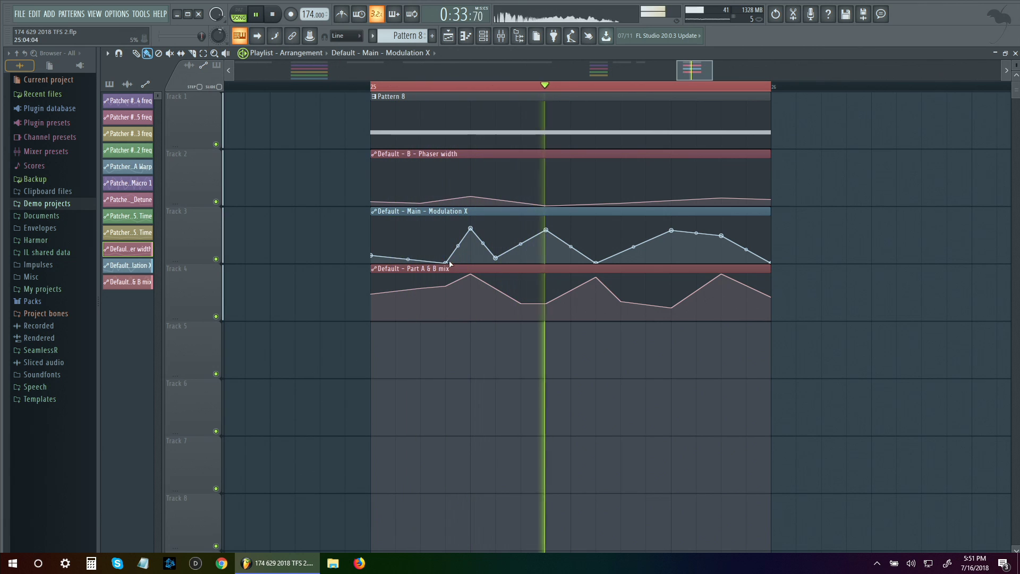
{"action": "left_click_drag", "start_coordinate": [446, 259], "coordinate": [397, 230]}
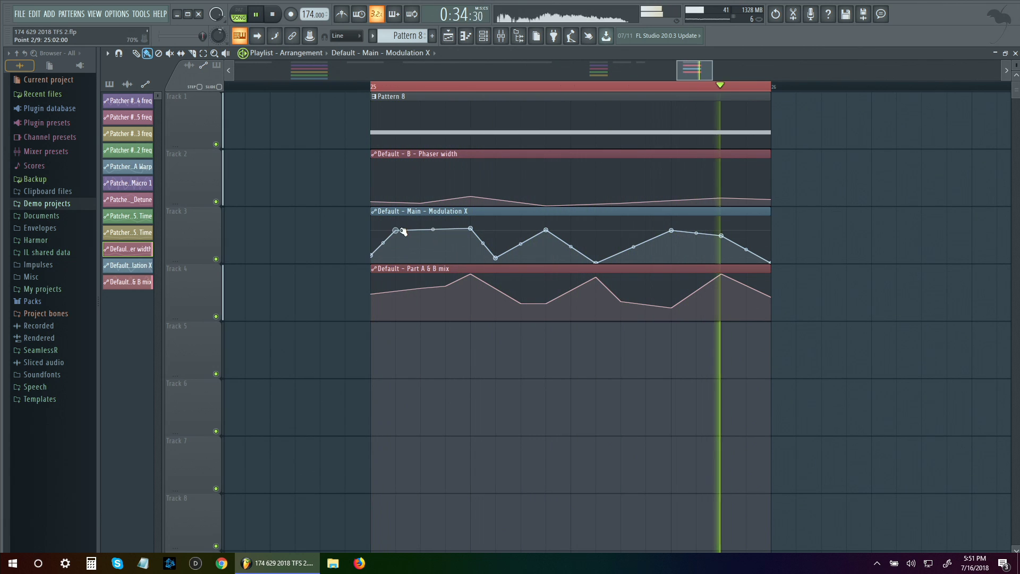
{"action": "key", "text": "space"}
{"action": "key", "text": "space"}
- Raise the third, fifth and sixth points of the Phaser width automation to about 27%
{"action": "left_click_drag", "start_coordinate": [471, 199], "coordinate": [473, 195]}
{"action": "left_click_drag", "start_coordinate": [621, 203], "coordinate": [625, 194]}
{"action": "left_click_drag", "start_coordinate": [720, 198], "coordinate": [724, 195]}
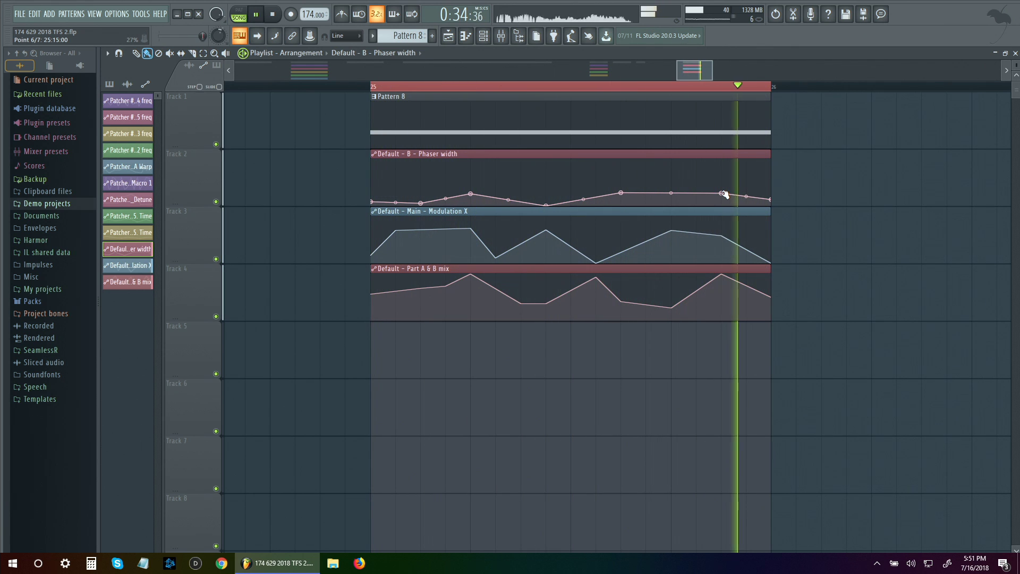
- Play the looped section repeatedly to audition the automation, enlarging the playlist tracks for a closer view
{"action": "key", "text": "space"}
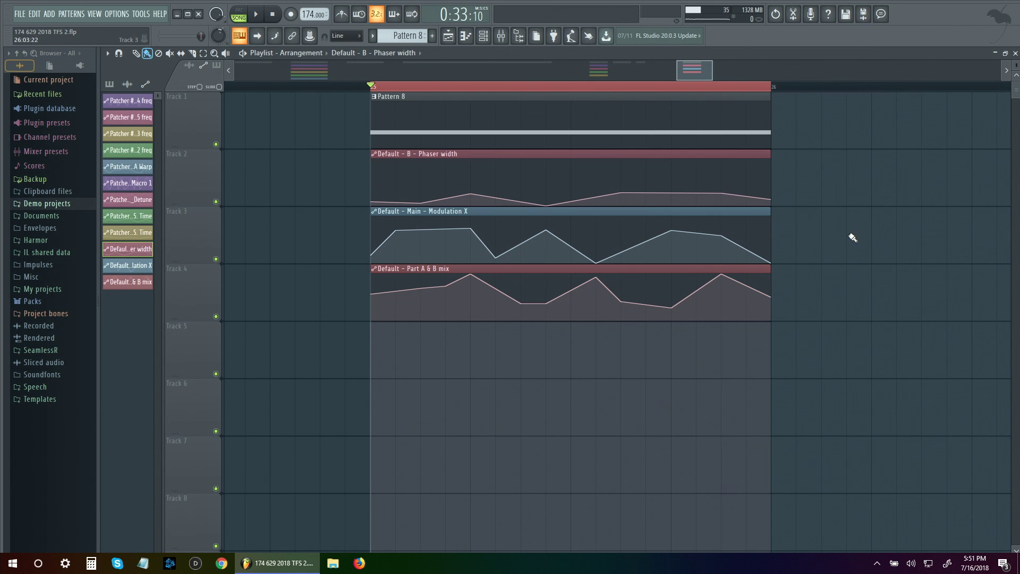
{"action": "key", "text": "space"}
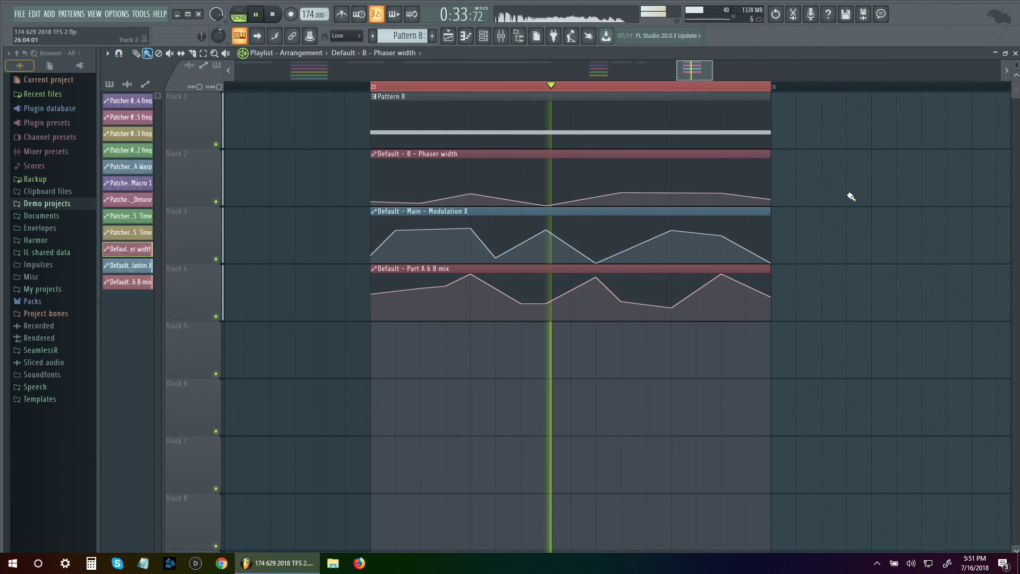
{"action": "key", "text": "space"}
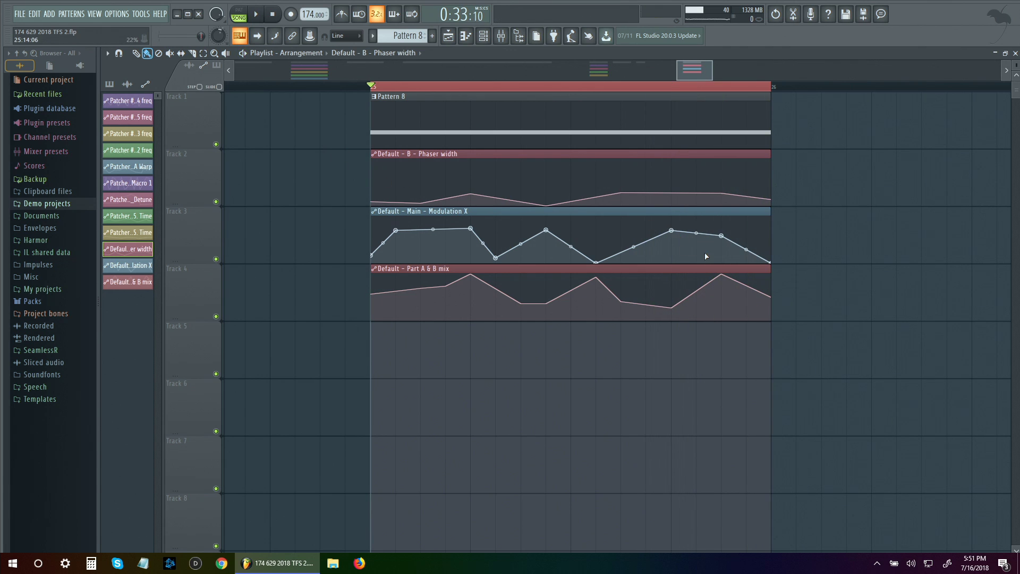
{"action": "left_click_drag", "start_coordinate": [1014, 60], "coordinate": [2, 240]}
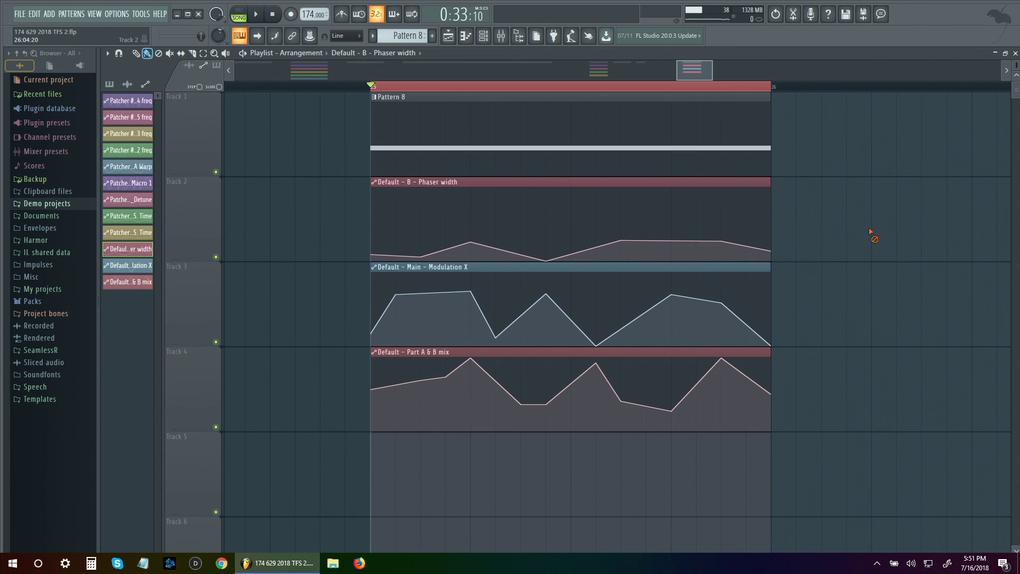
{"action": "key", "text": "space"}
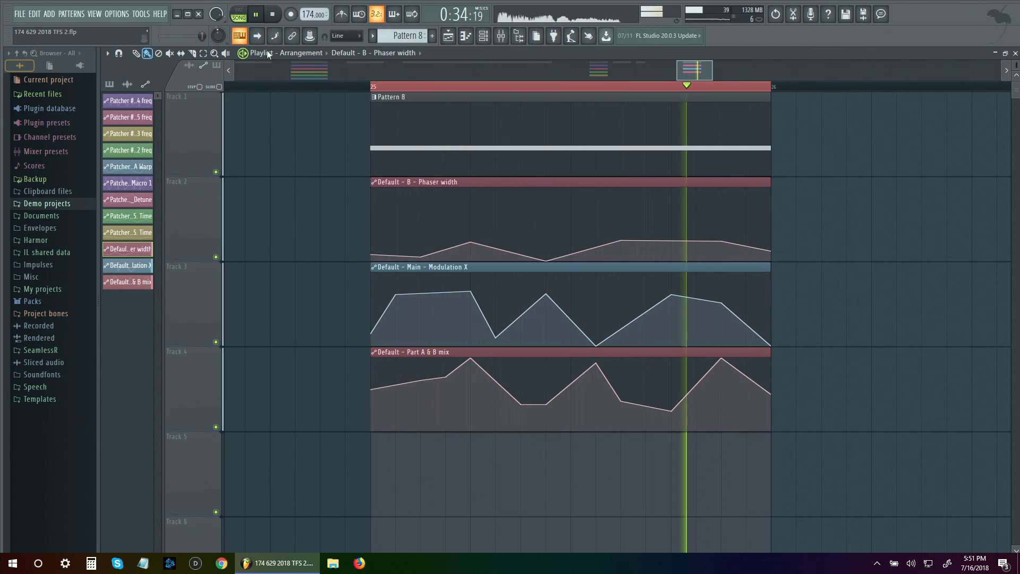
- Open the first Default channel's Harmor, raise part A's harmonic protection to maximum, audition it and close the synth
{"action": "key", "text": "F6"}
{"action": "key", "text": "space"}
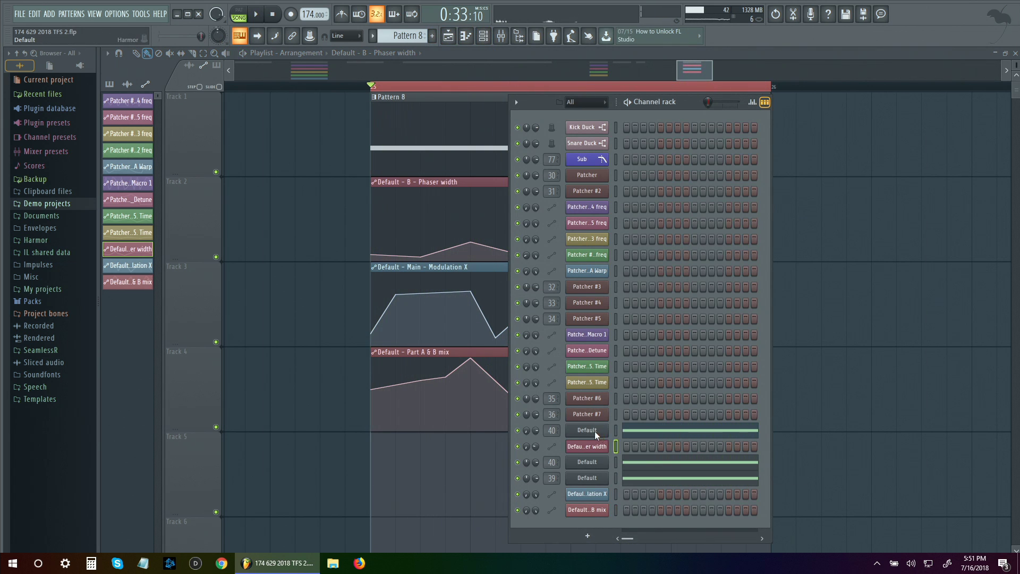
{"action": "left_click", "coordinate": [597, 431]}
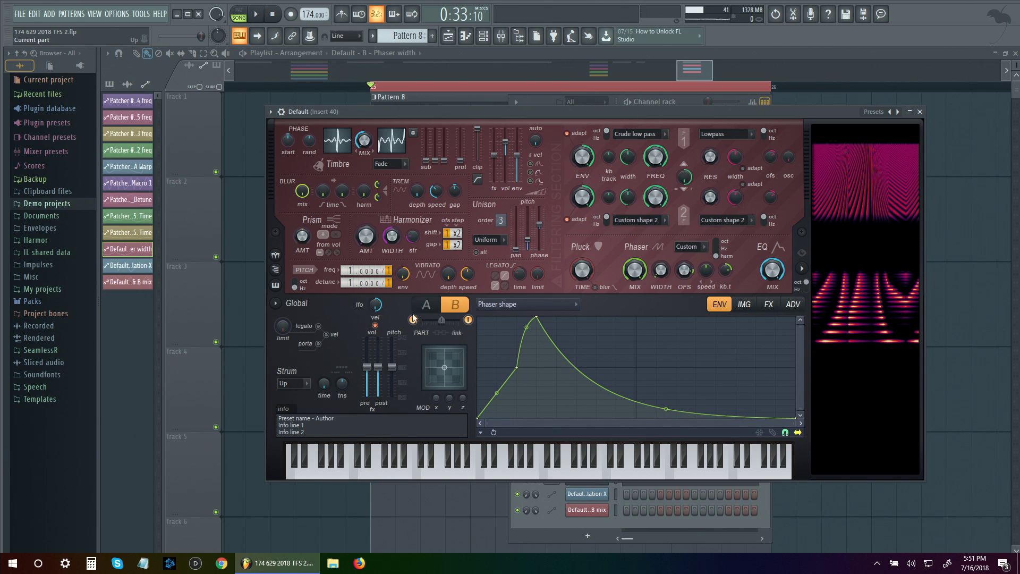
{"action": "left_click", "coordinate": [426, 304]}
{"action": "key", "text": "space"}
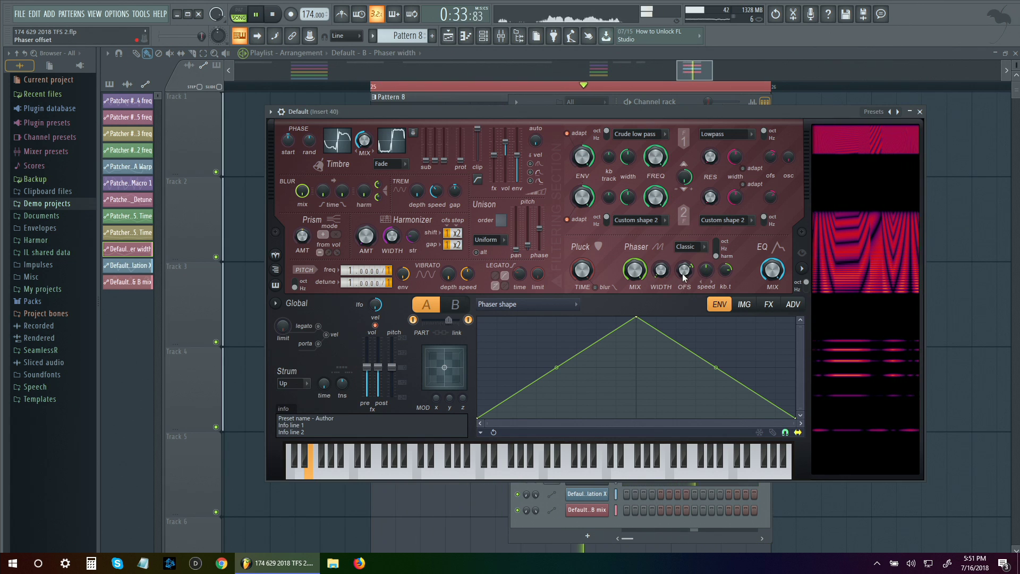
{"action": "key", "text": "space"}
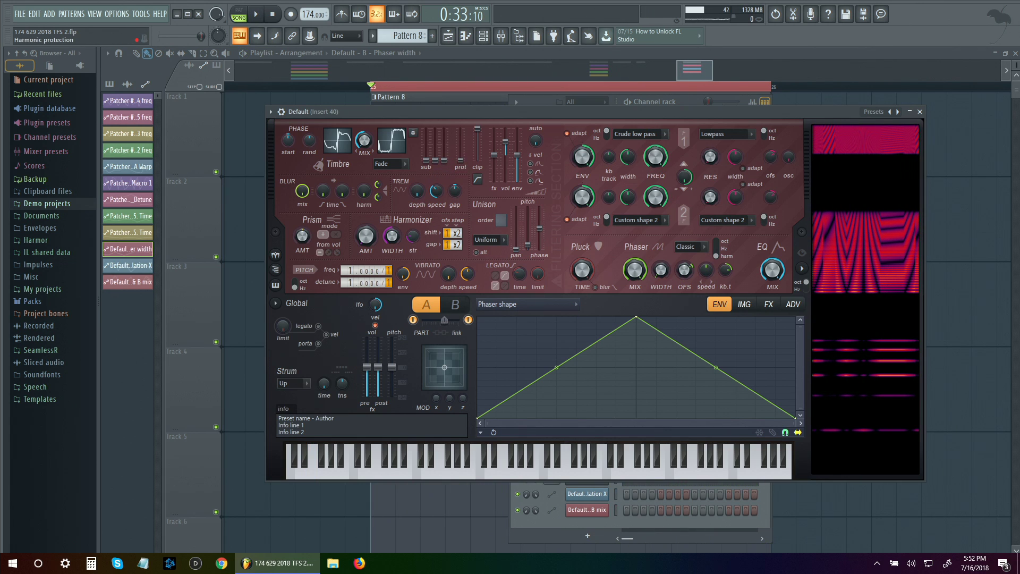
{"action": "left_click_drag", "start_coordinate": [460, 156], "coordinate": [460, 128]}
{"action": "key", "text": "space"}
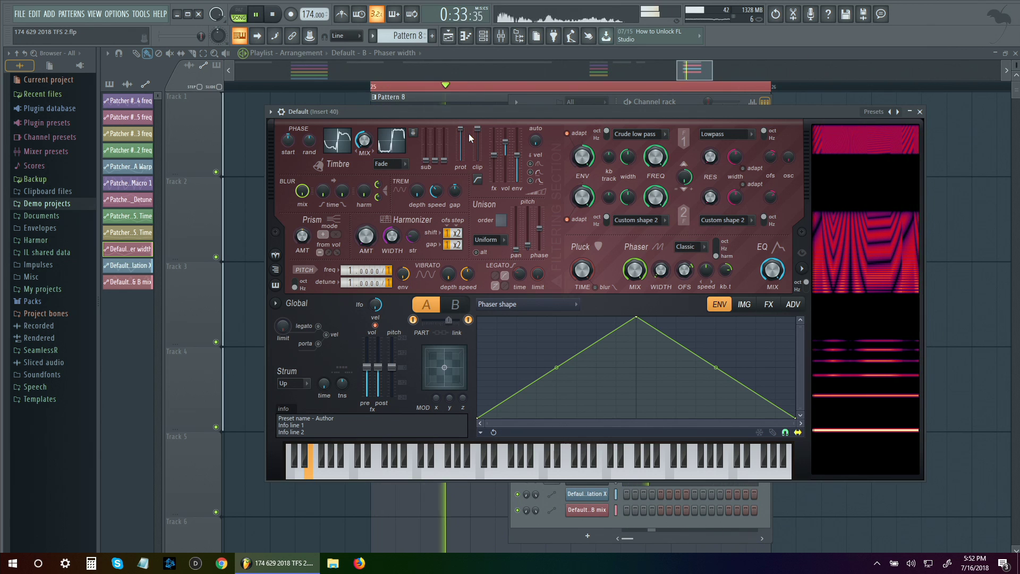
{"action": "key", "text": "Escape"}
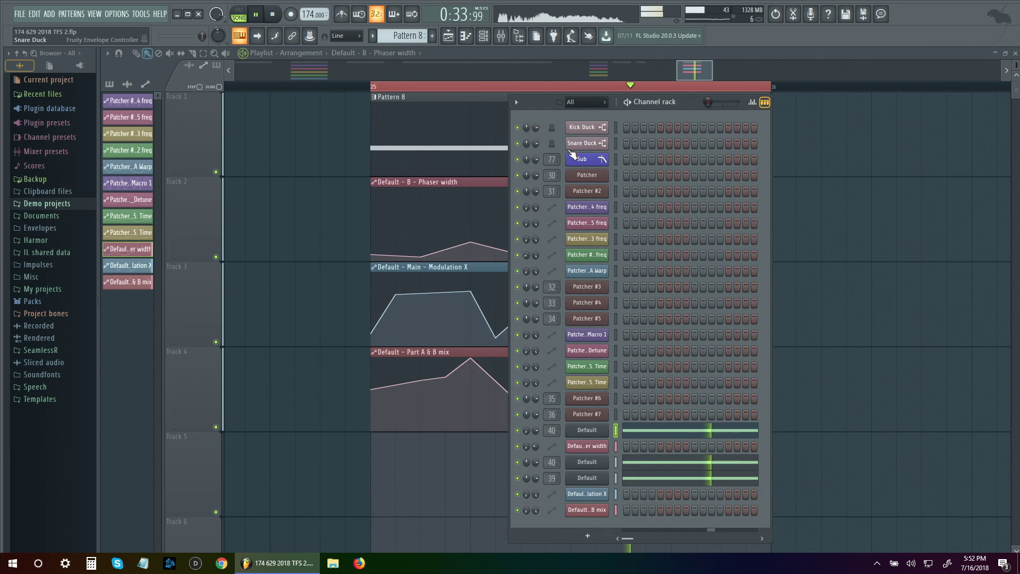
- Reopen Harmor on part B and set its harmonic protection to roughly halfway while the pattern plays
{"action": "key", "text": "F6"}
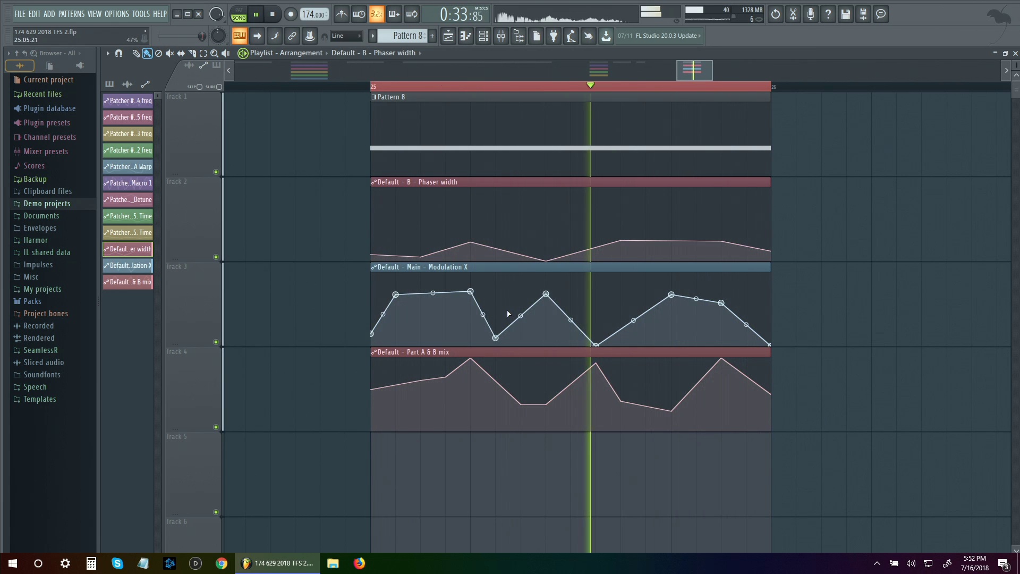
{"action": "key", "text": "F9"}
{"action": "key", "text": "F6"}
{"action": "key", "text": "space"}
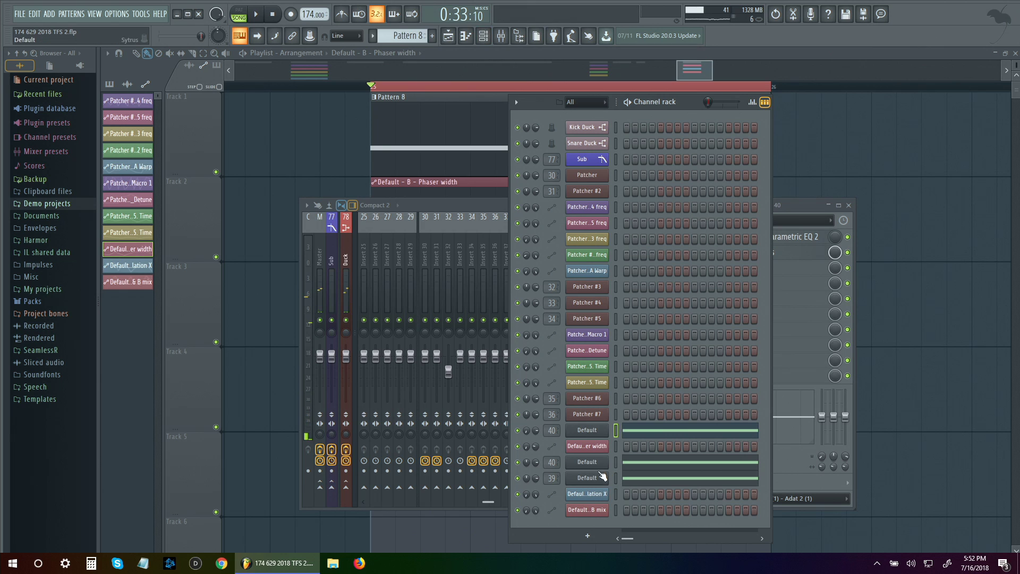
{"action": "left_click", "coordinate": [601, 479]}
{"action": "left_click", "coordinate": [454, 304]}
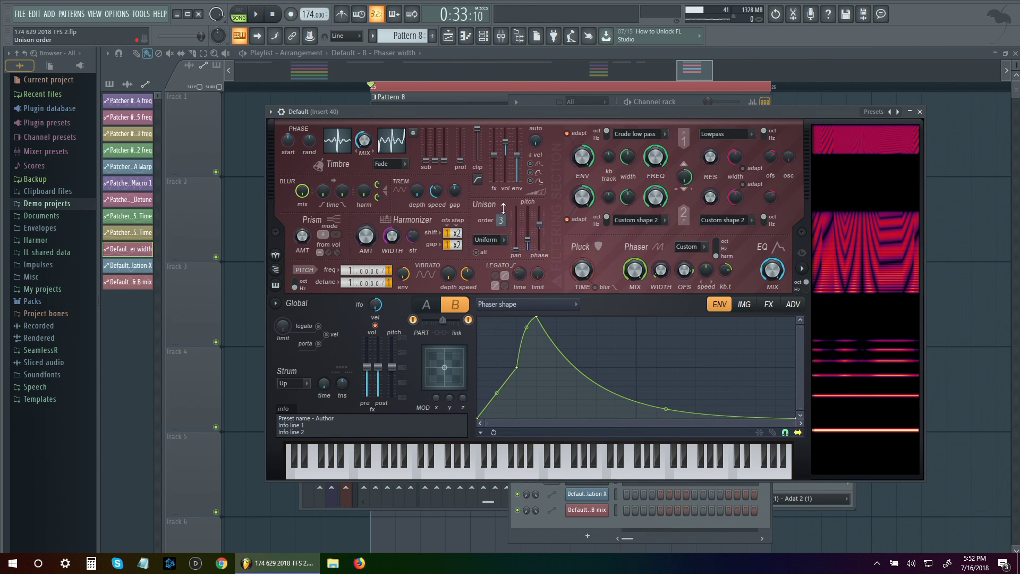
{"action": "key", "text": "space"}
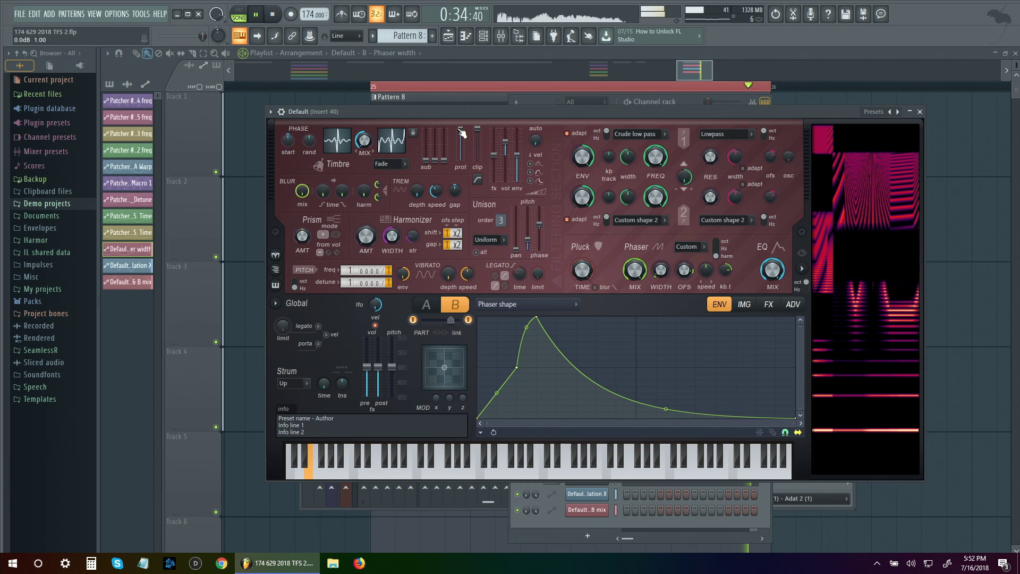
{"action": "left_click_drag", "start_coordinate": [462, 133], "coordinate": [462, 151]}
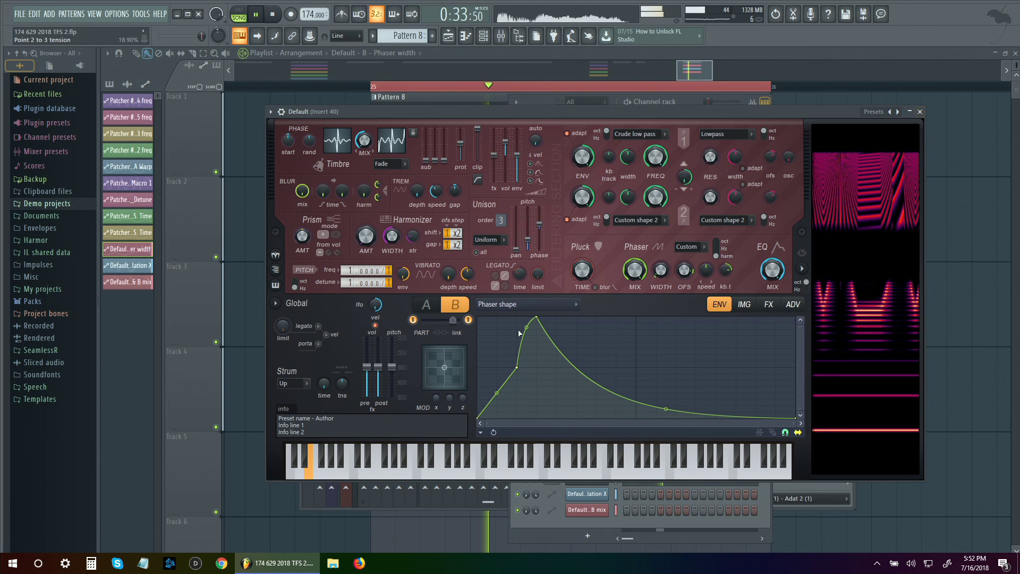
- On part A, shift the phaser shape's peak to +0.50 from centre, bow the rise outward and set the phaser type to Custom
{"action": "left_click", "coordinate": [435, 306]}
{"action": "left_click_drag", "start_coordinate": [638, 321], "coordinate": [720, 314]}
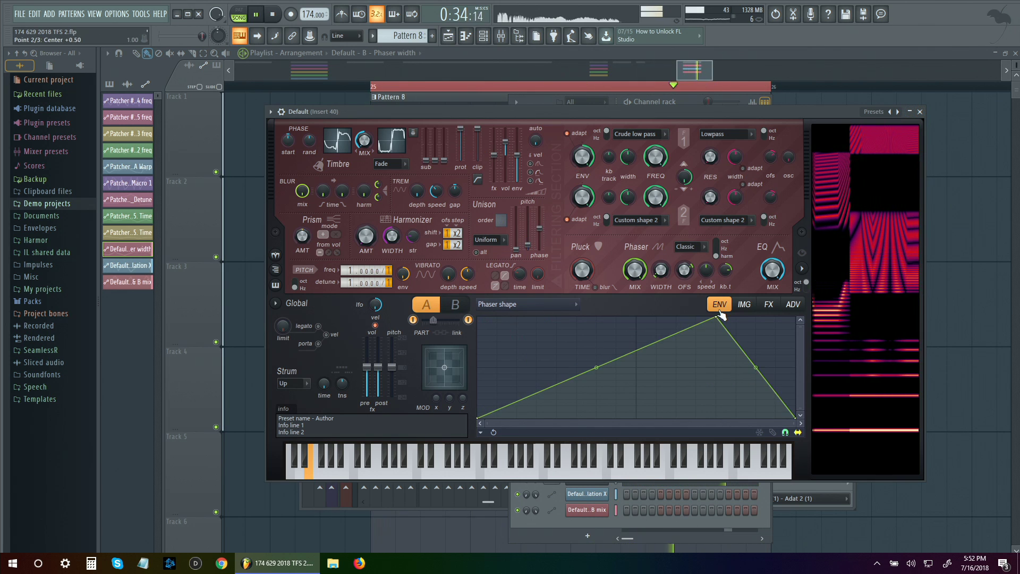
{"action": "left_click_drag", "start_coordinate": [591, 369], "coordinate": [596, 318]}
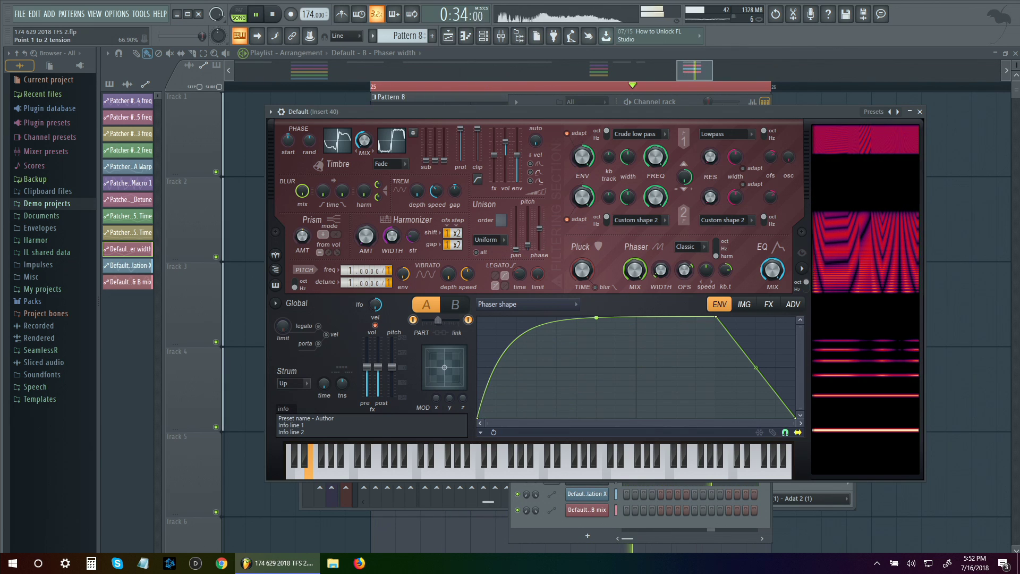
{"action": "left_click", "coordinate": [701, 248]}
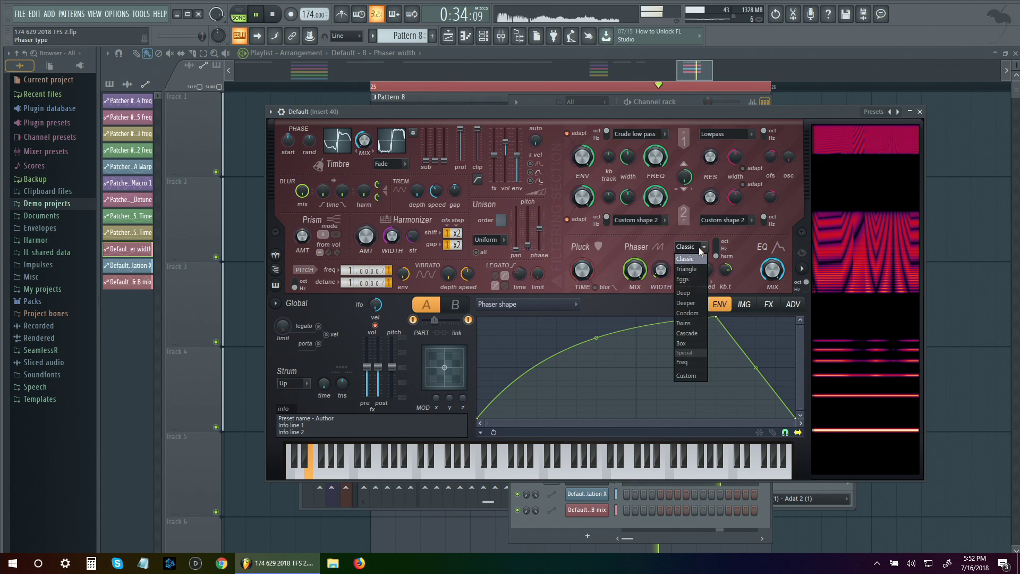
{"action": "left_click", "coordinate": [686, 375]}
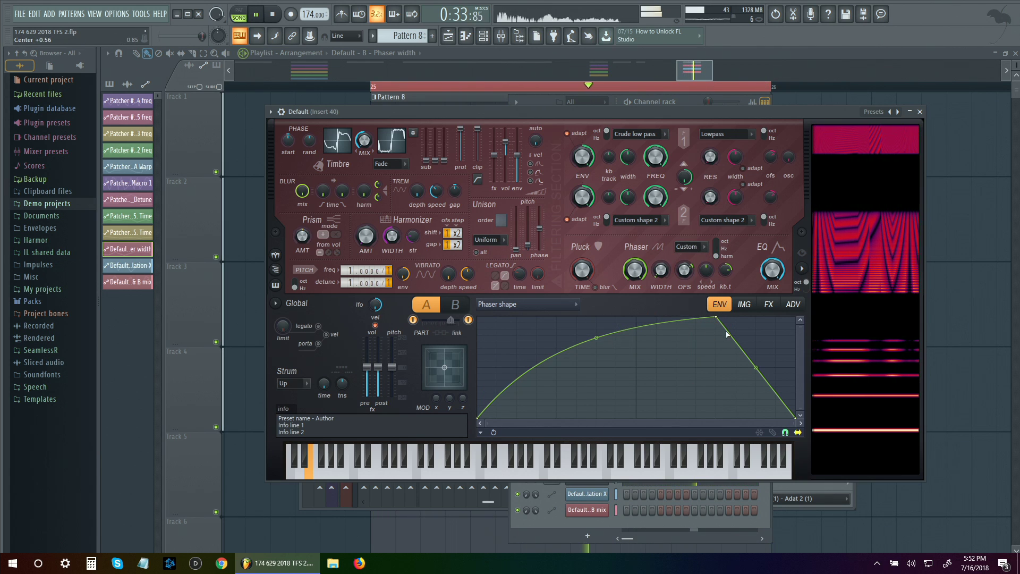
- Reshape part A's phaser curve with an inward-curved rise, a peak about 0.25 past centre and a steep inward-curved fall
{"action": "left_click_drag", "start_coordinate": [716, 317], "coordinate": [516, 317]}
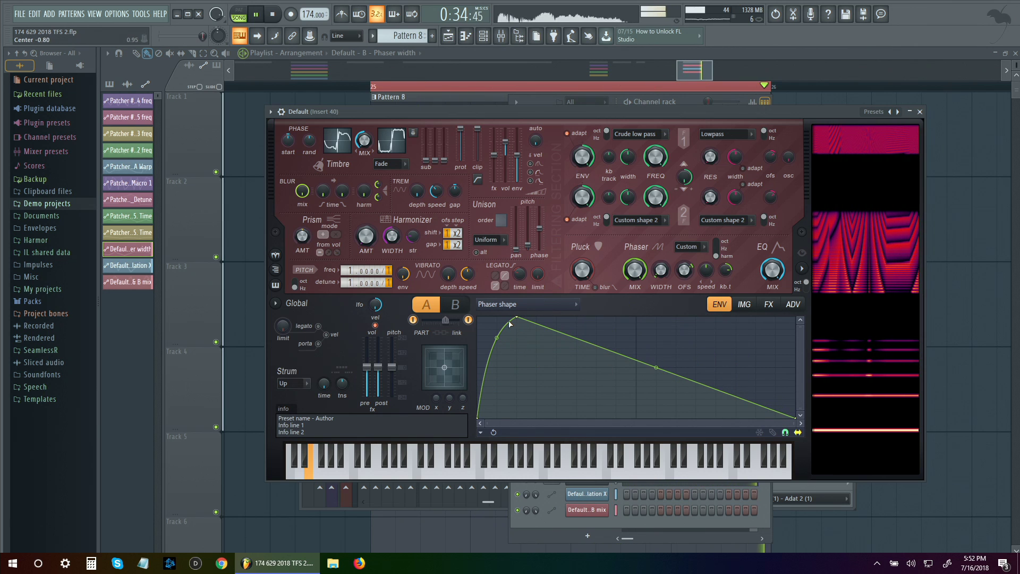
{"action": "left_click_drag", "start_coordinate": [656, 367], "coordinate": [657, 346]}
{"action": "left_click_drag", "start_coordinate": [502, 341], "coordinate": [521, 359]}
{"action": "left_click_drag", "start_coordinate": [520, 319], "coordinate": [685, 309]}
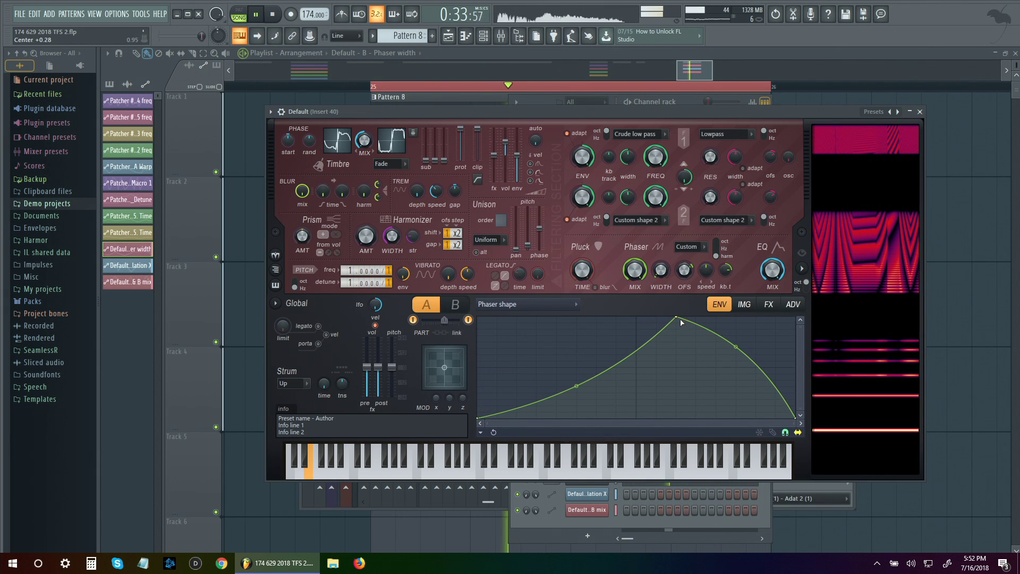
{"action": "left_click_drag", "start_coordinate": [726, 343], "coordinate": [736, 401]}
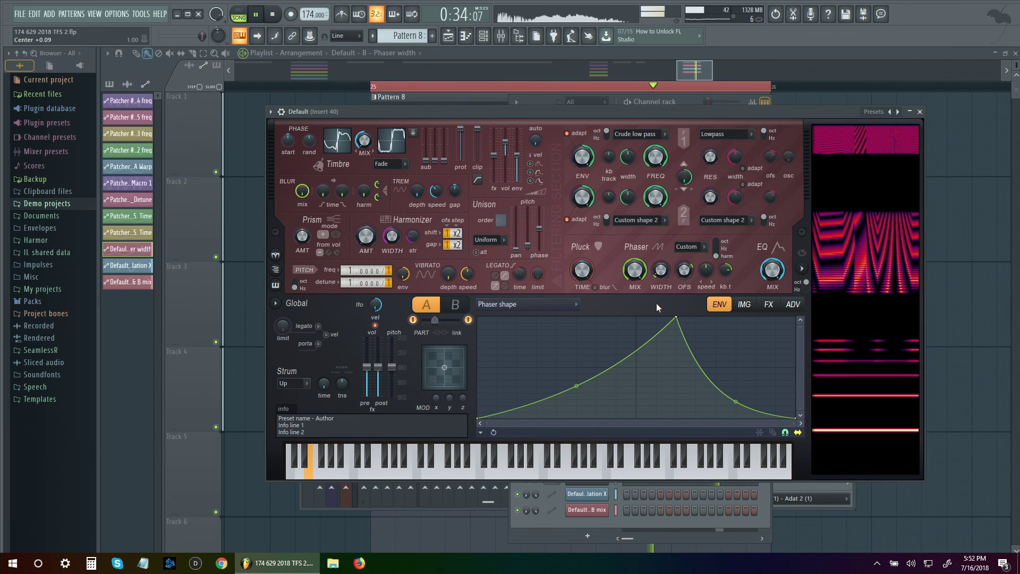
- Return to the playlist, lower the fifth Phaser width point and curve the rise into it with about 34% tension
{"action": "left_click", "coordinate": [596, 233]}
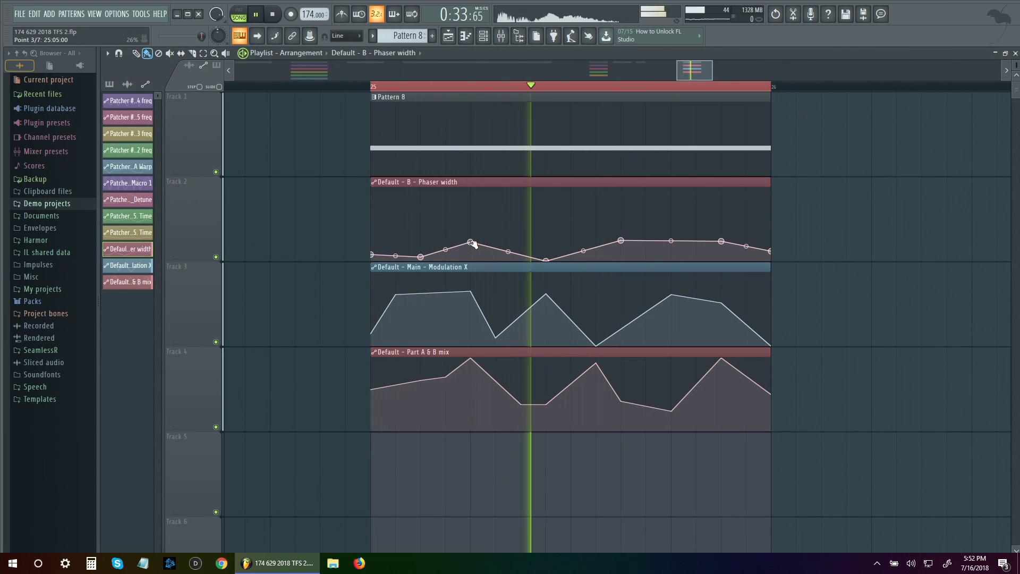
{"action": "left_click_drag", "start_coordinate": [621, 241], "coordinate": [583, 259]}
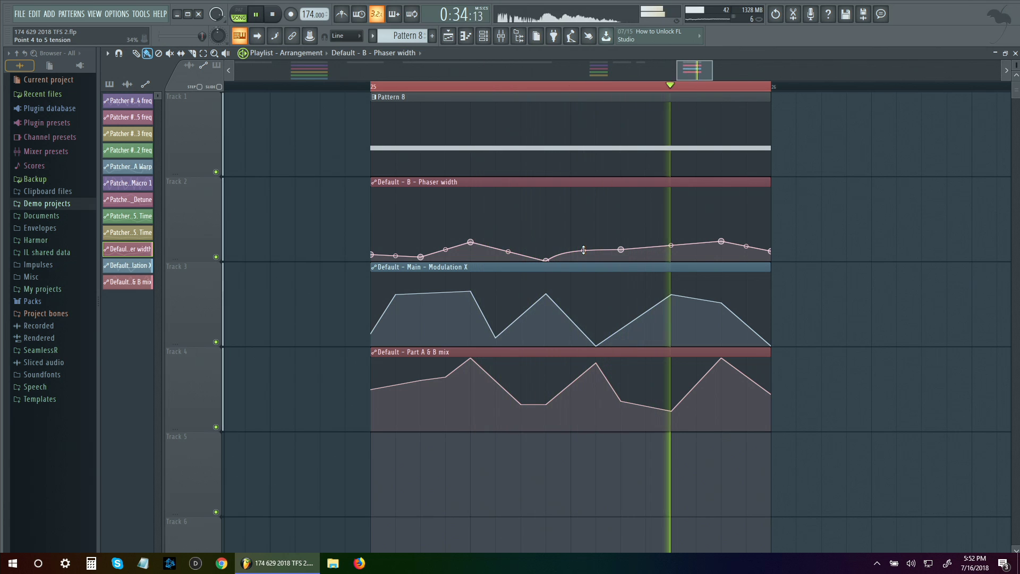
- Give the rise into the fifth Phaser width point an S-shaped curve with about 20% tension and slightly adjust the fifth and sixth points' heights
{"action": "right_click", "coordinate": [621, 250]}
{"action": "left_click", "coordinate": [662, 335]}
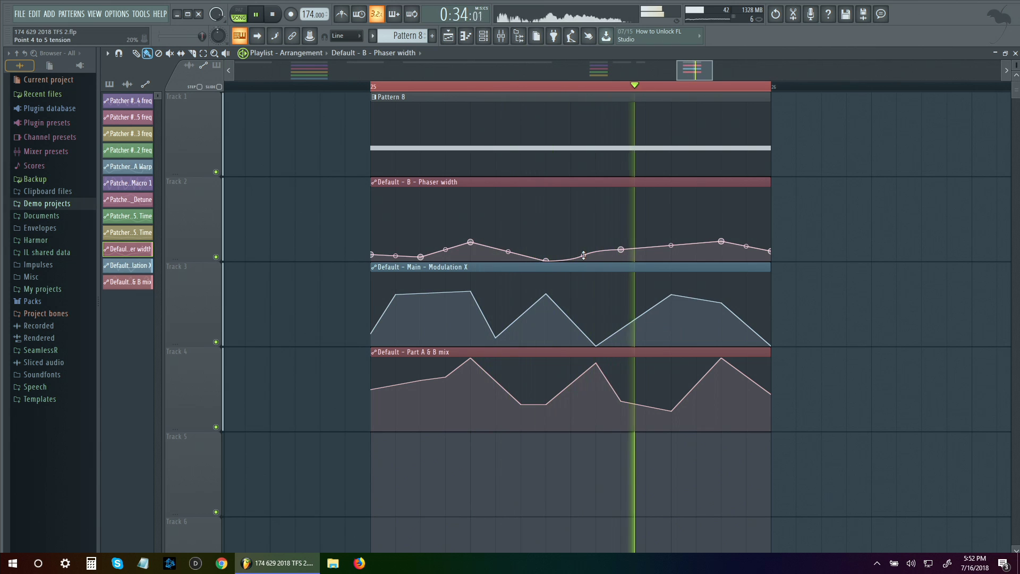
{"action": "left_click_drag", "start_coordinate": [582, 253], "coordinate": [582, 254]}
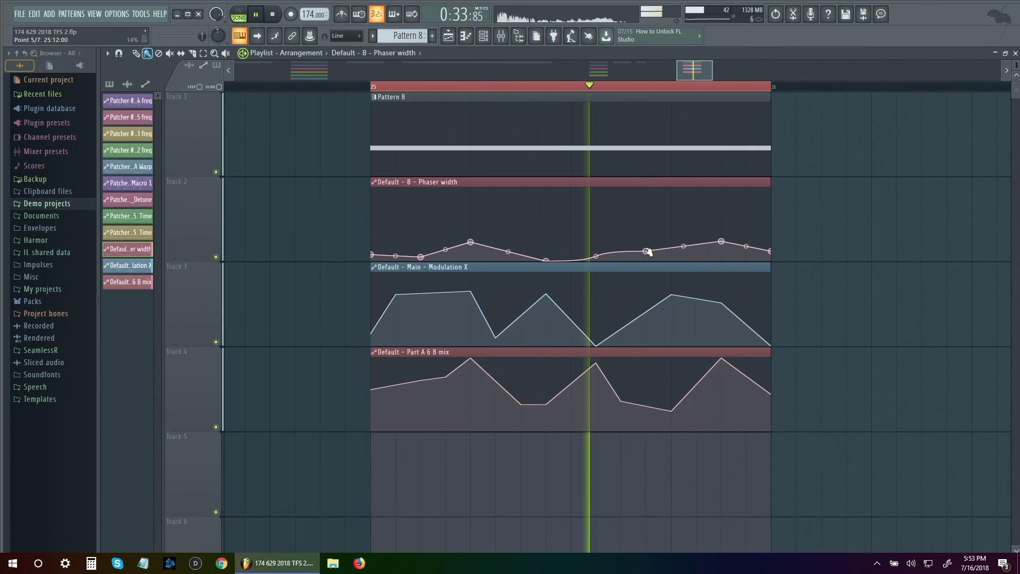
{"action": "left_click_drag", "start_coordinate": [583, 256], "coordinate": [583, 253]}
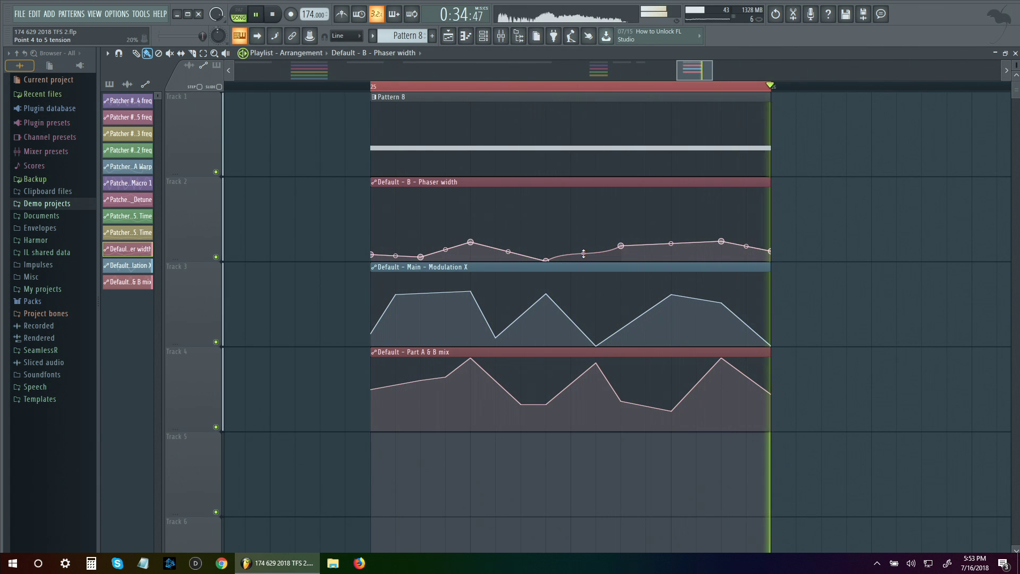
{"action": "left_click_drag", "start_coordinate": [721, 242], "coordinate": [723, 247]}
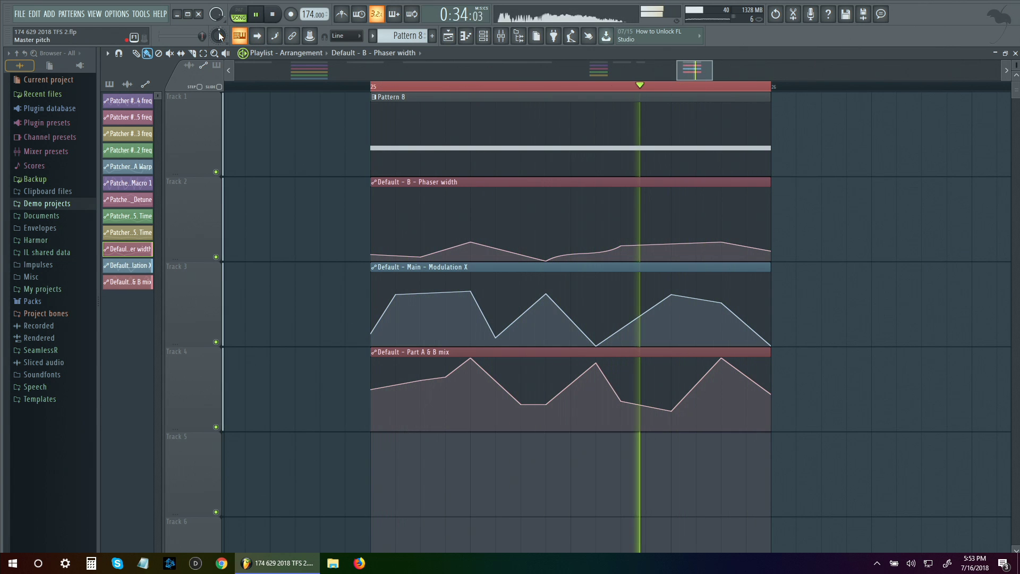
- Lower part B's harmonic protection in the first Default channel's Harmor and drop the Phaser width clip's first and last points to the bottom
{"action": "left_click", "coordinate": [482, 37]}
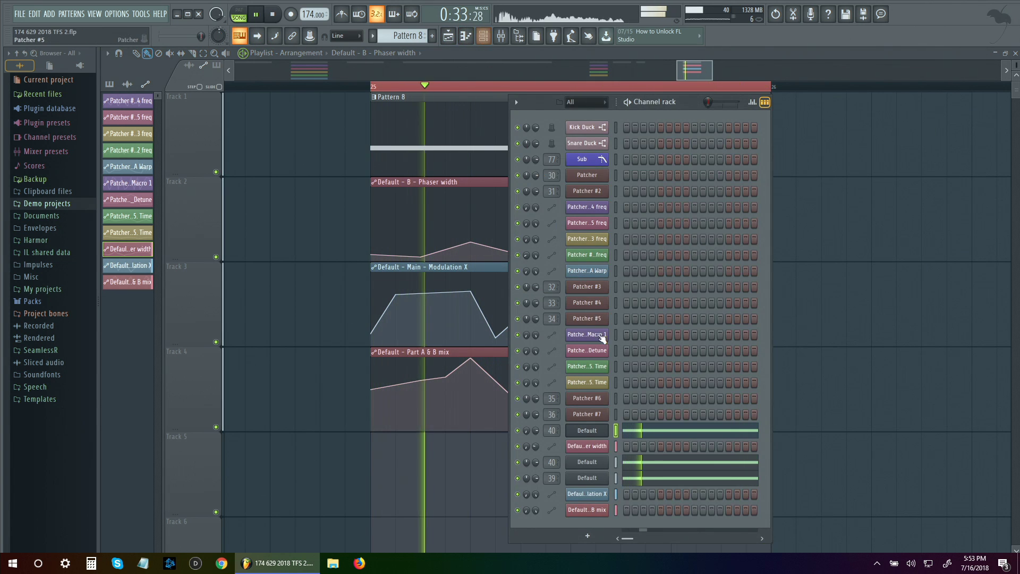
{"action": "left_click", "coordinate": [600, 432]}
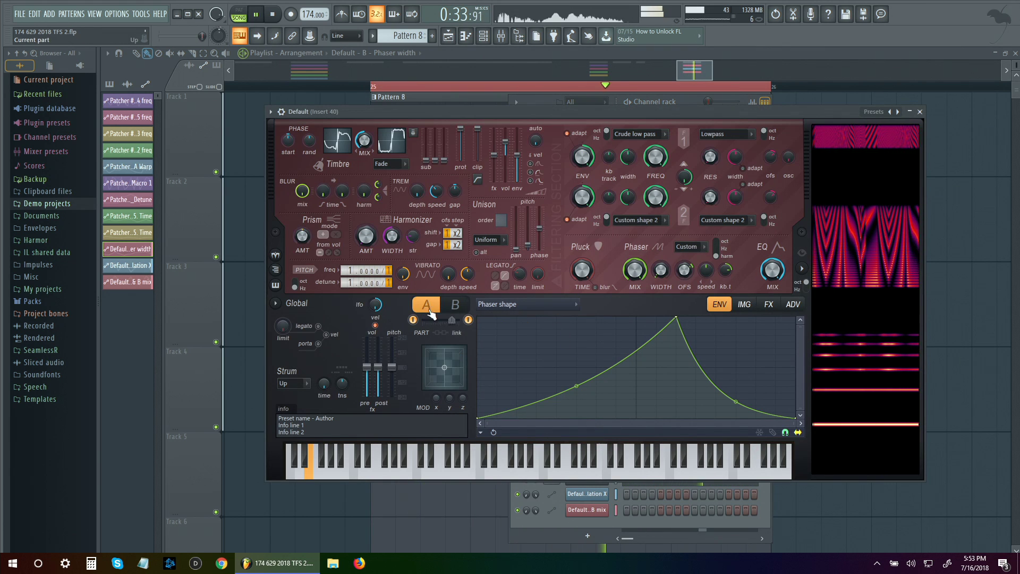
{"action": "left_click_drag", "start_coordinate": [461, 148], "coordinate": [461, 162]}
{"action": "key", "text": "space"}
{"action": "scroll", "coordinate": [463, 166], "scroll_direction": "up", "scroll_amount": 3}
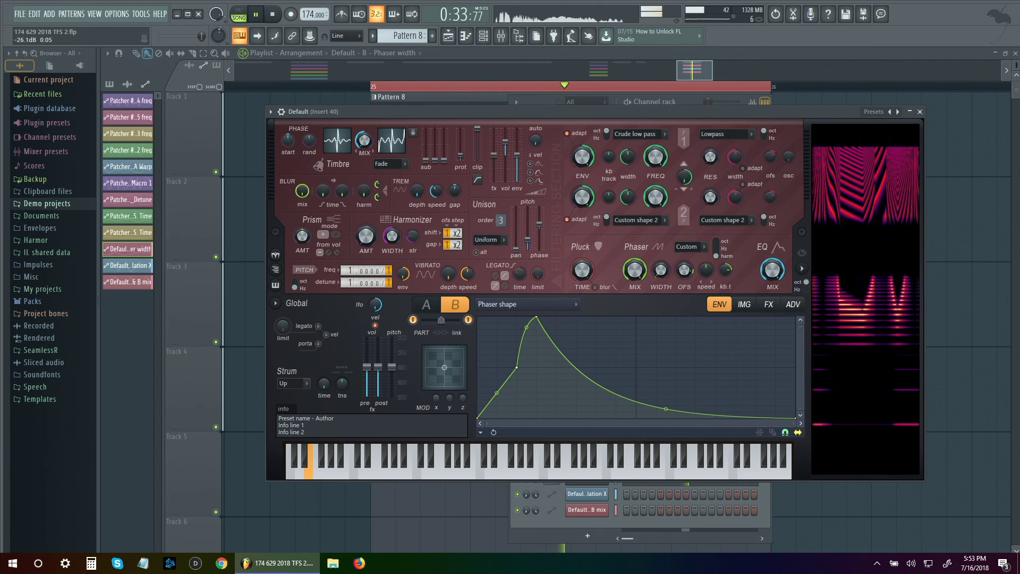
{"action": "left_click", "coordinate": [911, 113]}
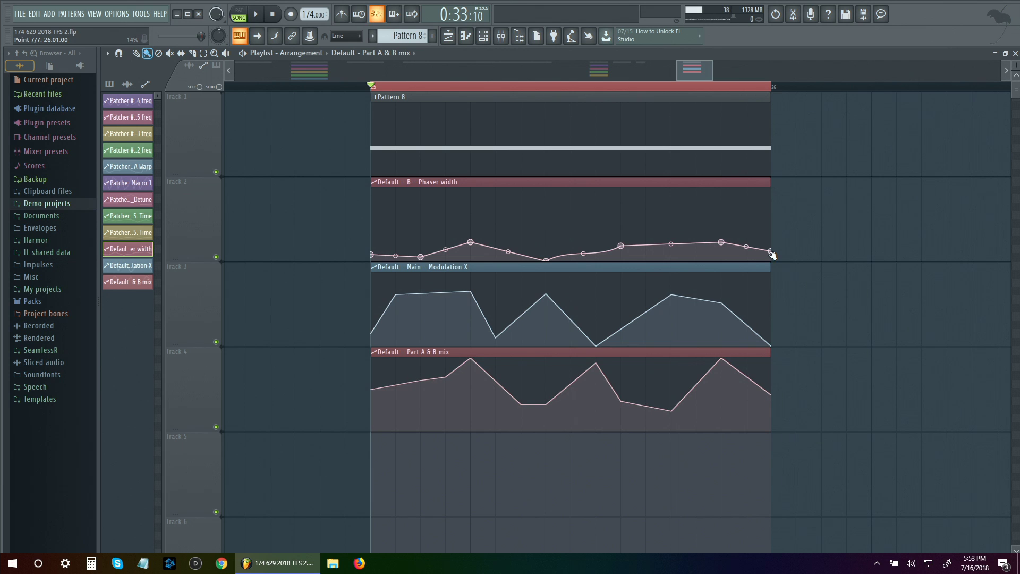
{"action": "key", "text": "space"}
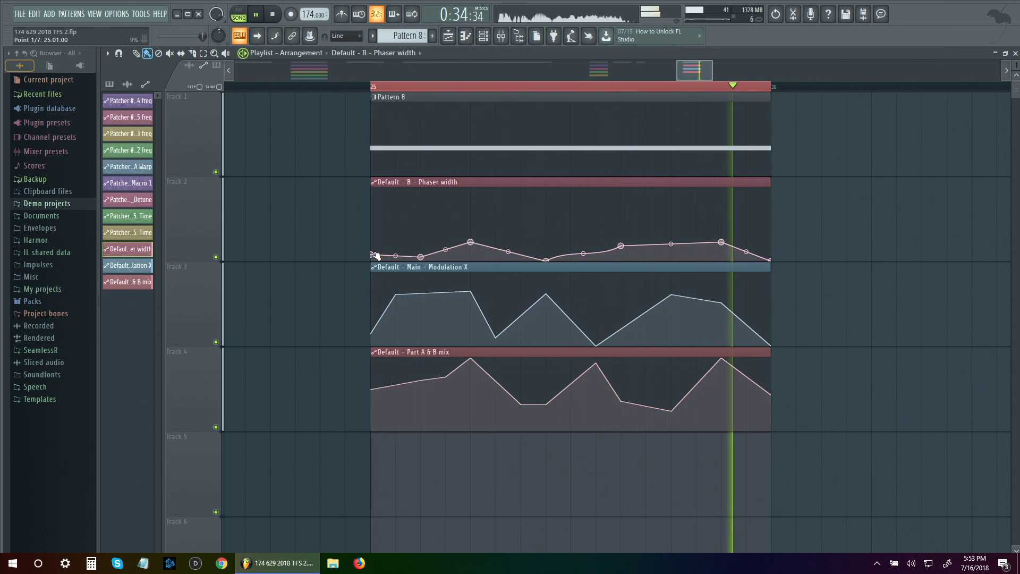
- Open Pattern 8's notes, stop playback and add a Layer channel to the channel rack
{"action": "double_click", "coordinate": [428, 147]}
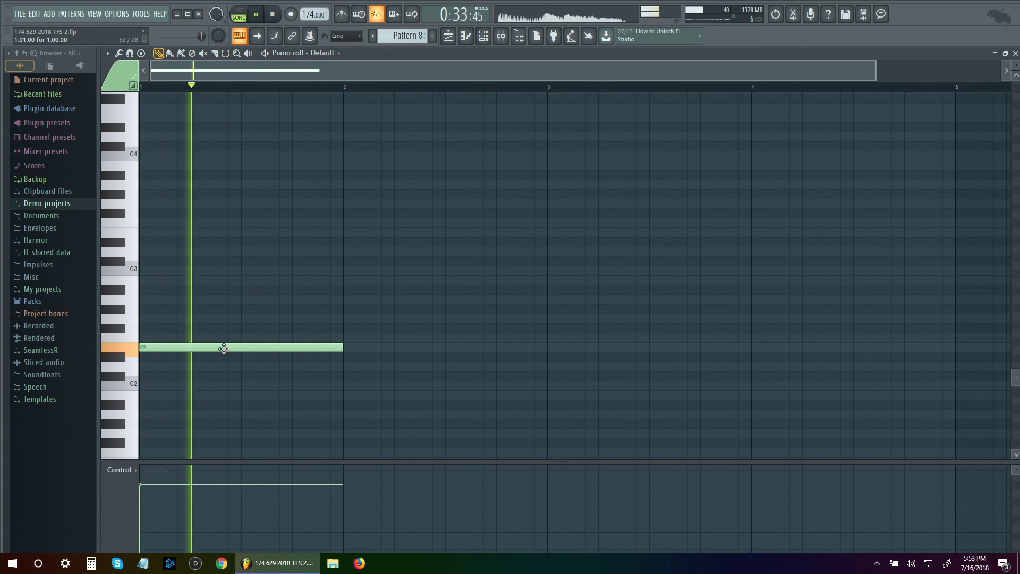
{"action": "key", "text": "F6"}
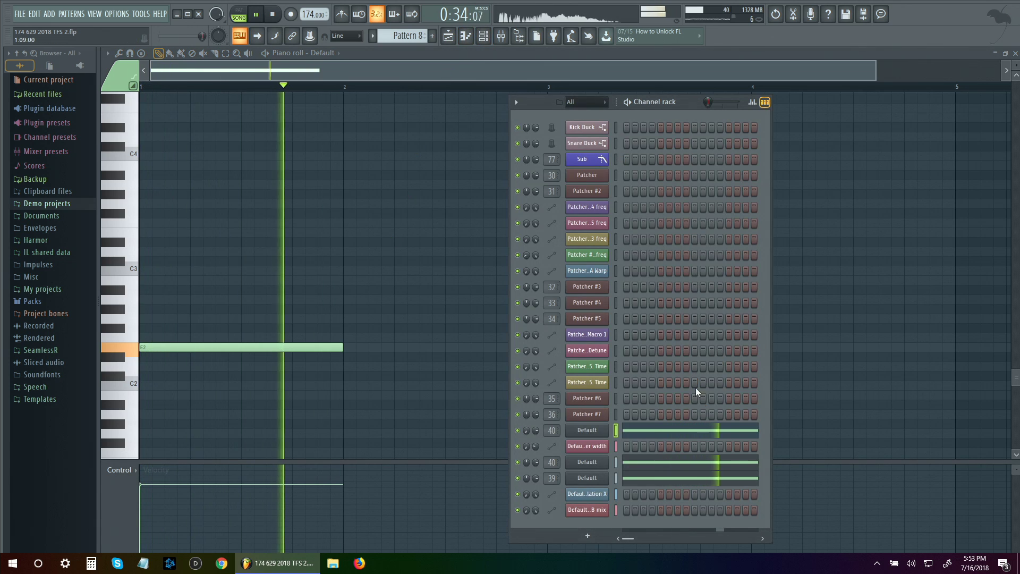
{"action": "key", "text": "space"}
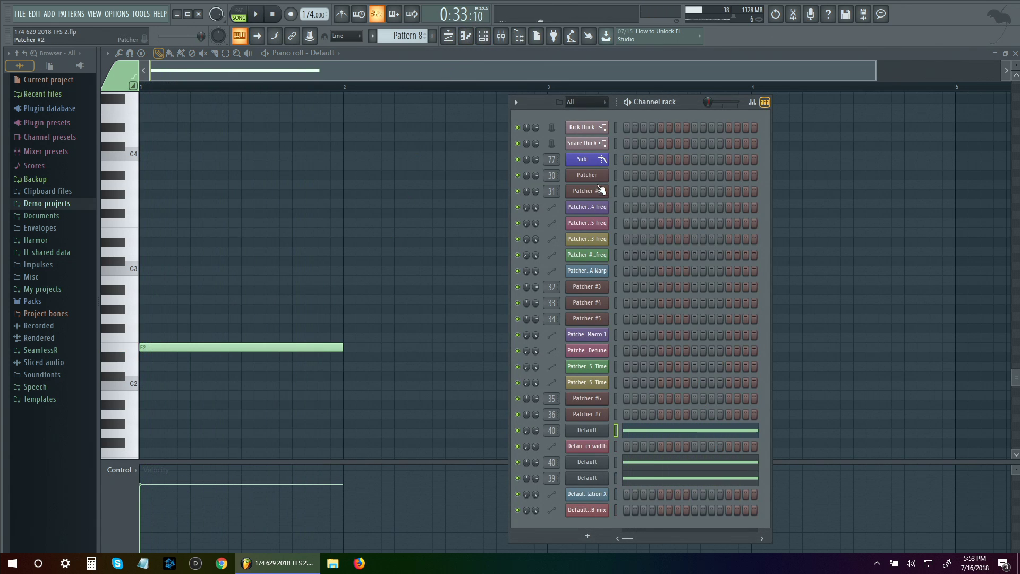
{"action": "key", "text": "F8"}
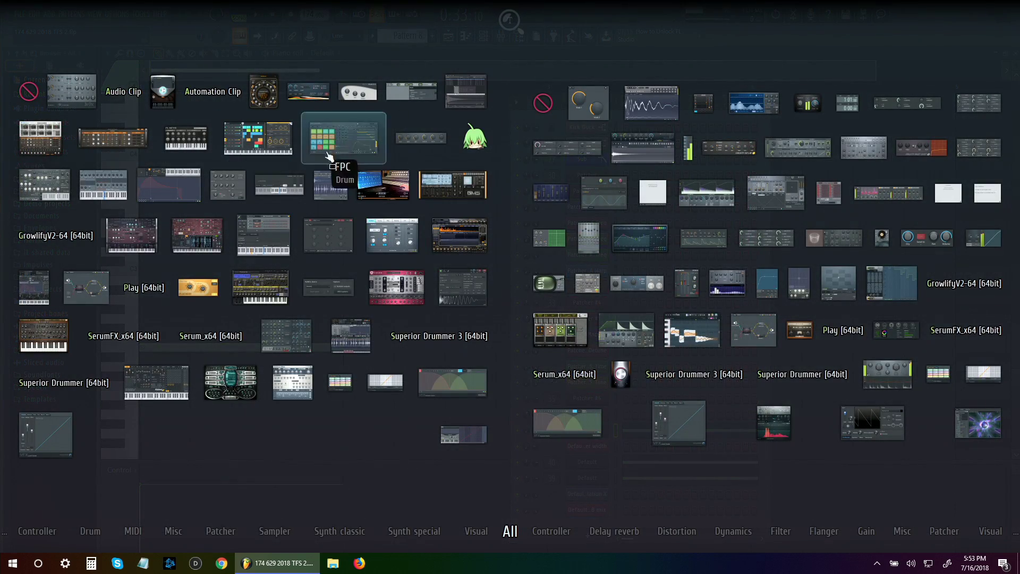
{"action": "left_click_drag", "start_coordinate": [262, 233], "coordinate": [653, 532]}
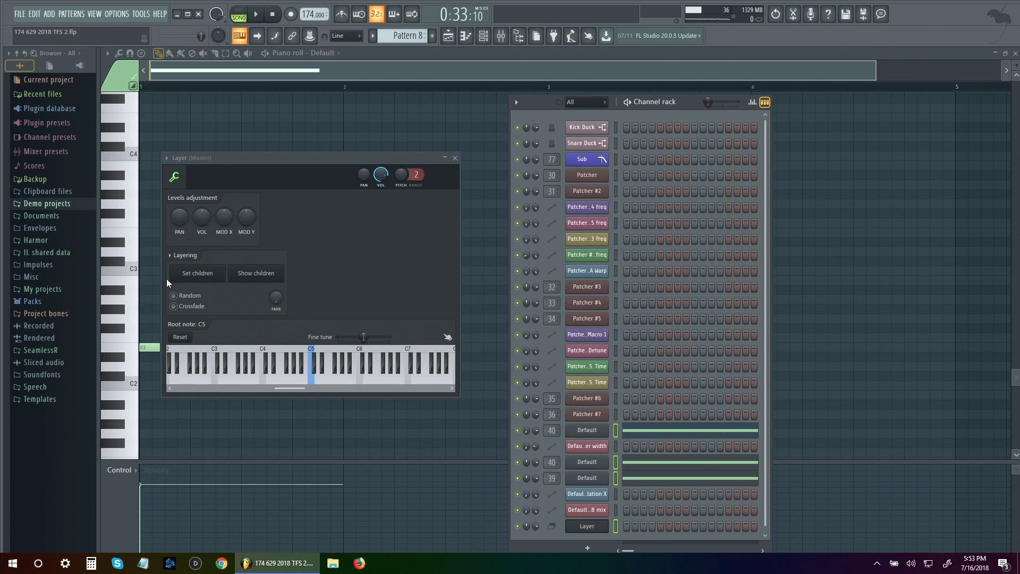
- Move the bass note from the three Default channels to the Layer channel and set those channels as its children
{"action": "left_click", "coordinate": [617, 433]}
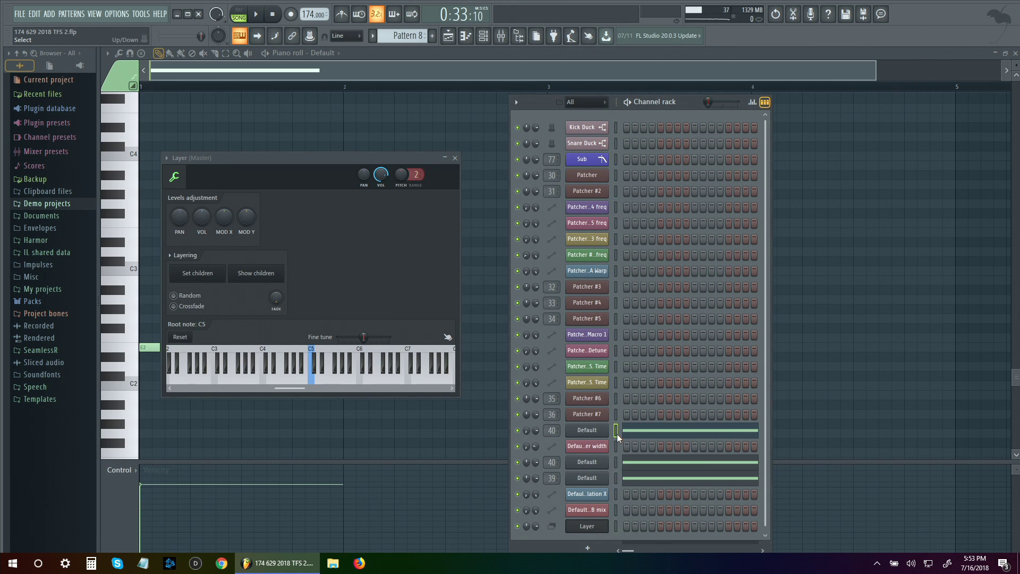
{"action": "left_click", "coordinate": [617, 528]}
{"action": "left_click", "coordinate": [614, 461]}
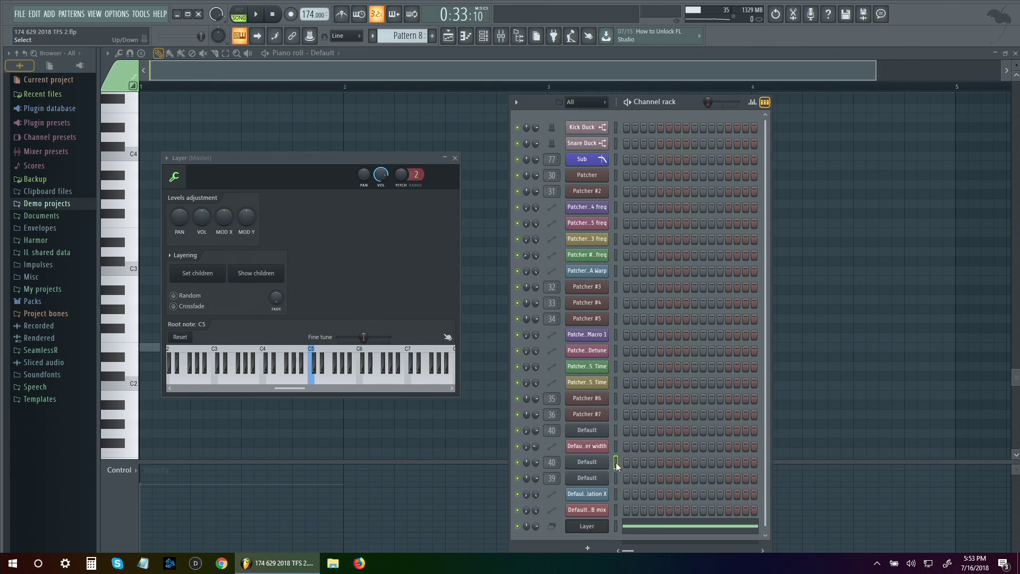
{"action": "key", "text": "space"}
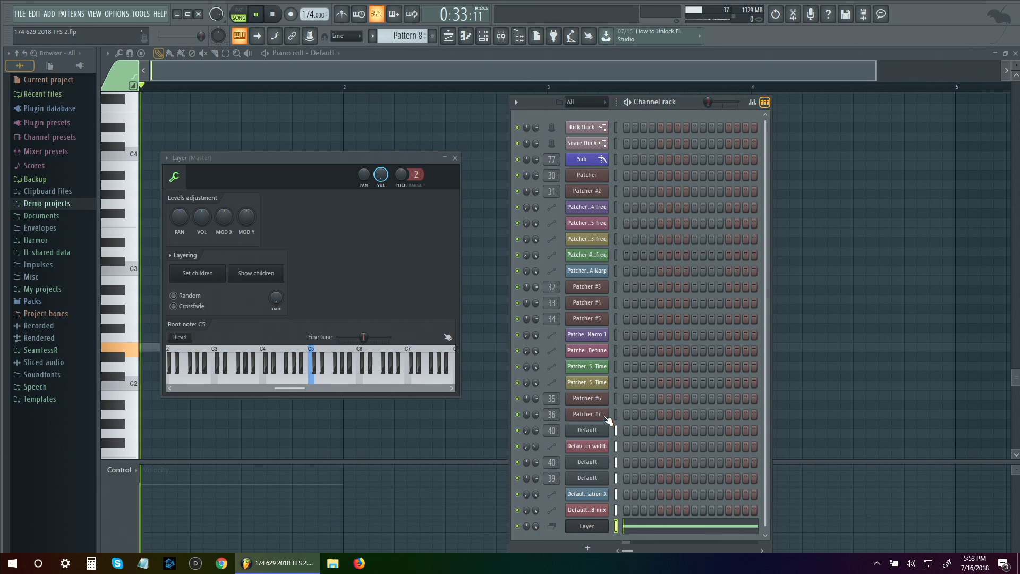
- In the Layer's piano roll, raise the one-bar note to A#2 and add a one-beat slide note at E2 at its start
{"action": "left_click", "coordinate": [640, 527]}
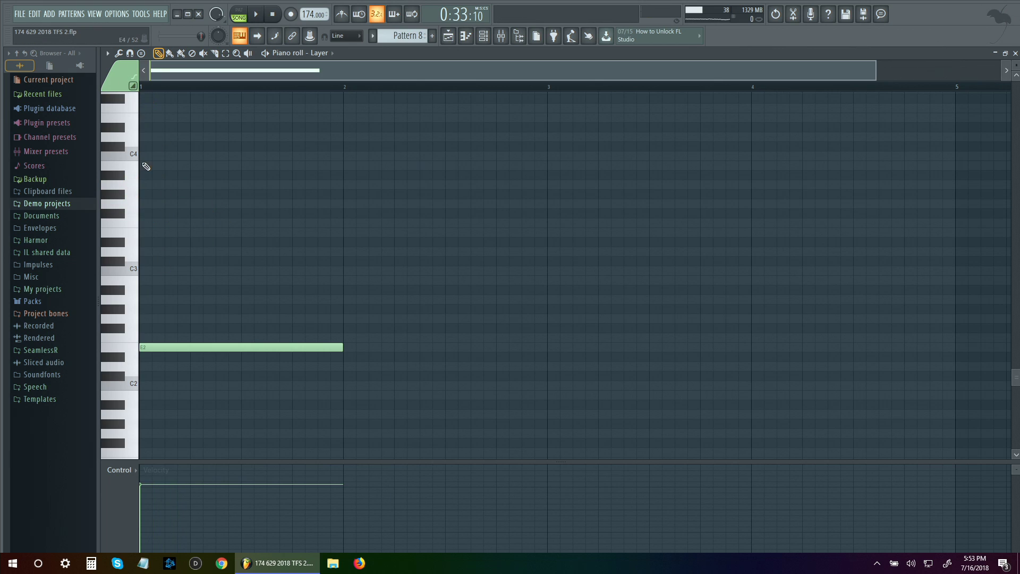
{"action": "key", "text": "space"}
{"action": "left_click_drag", "start_coordinate": [175, 269], "coordinate": [190, 357]}
{"action": "key", "text": "space"}
{"action": "left_click_drag", "start_coordinate": [181, 270], "coordinate": [180, 290]}
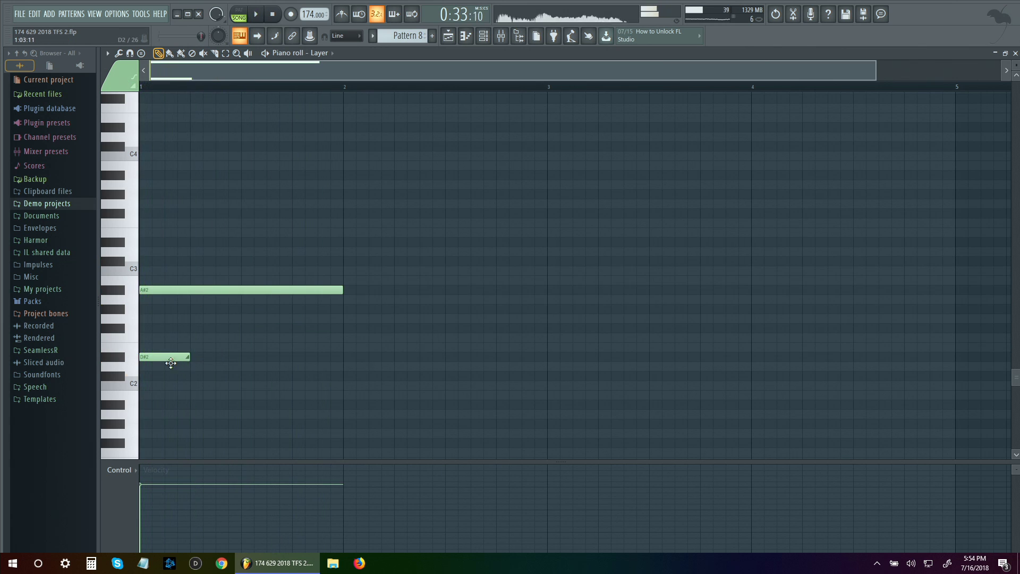
{"action": "key", "text": "space"}
{"action": "left_click_drag", "start_coordinate": [181, 357], "coordinate": [181, 348]}
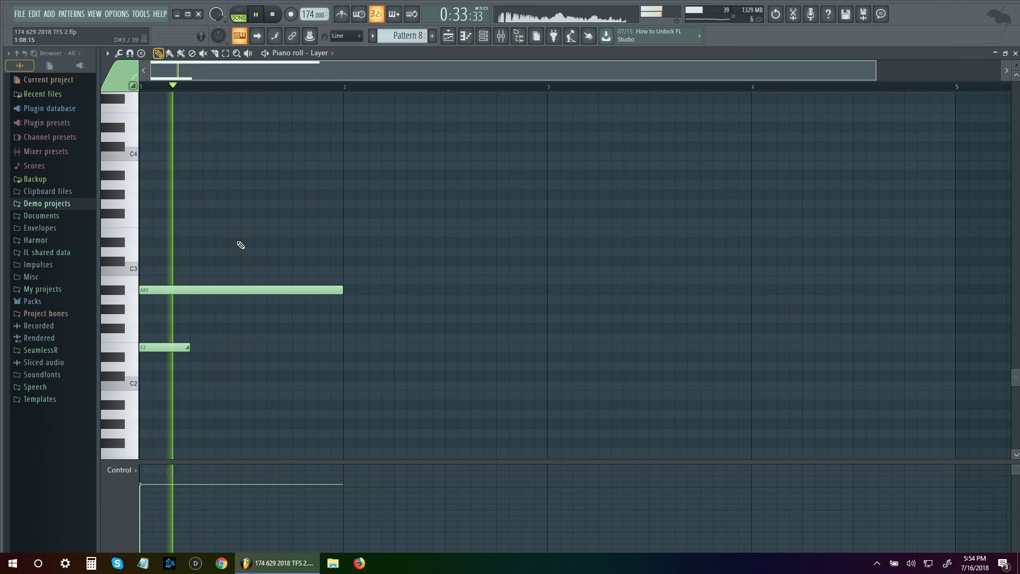
- Shorten the A#2 note to half a bar, follow it with a one-bar G2 note and add a nine-step slide note at F#2
{"action": "left_click", "coordinate": [248, 268]}
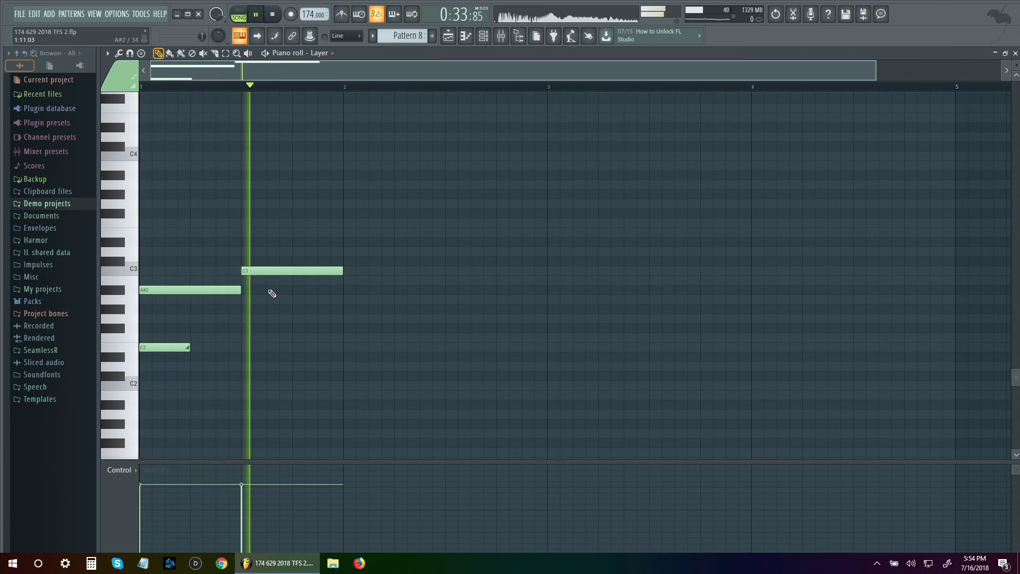
{"action": "mouse_move", "coordinate": [261, 269]}
{"action": "left_mouse_down"}
{"action": "mouse_move", "coordinate": [257, 316]}
{"action": "mouse_move", "coordinate": [268, 318]}
{"action": "left_mouse_up"}
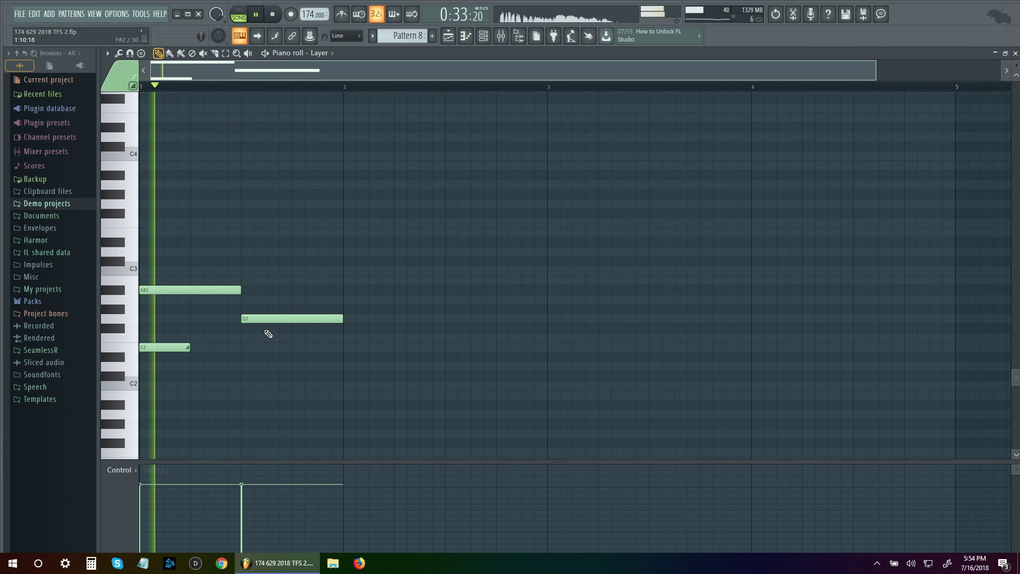
{"action": "left_click_drag", "start_coordinate": [342, 318], "coordinate": [445, 318]}
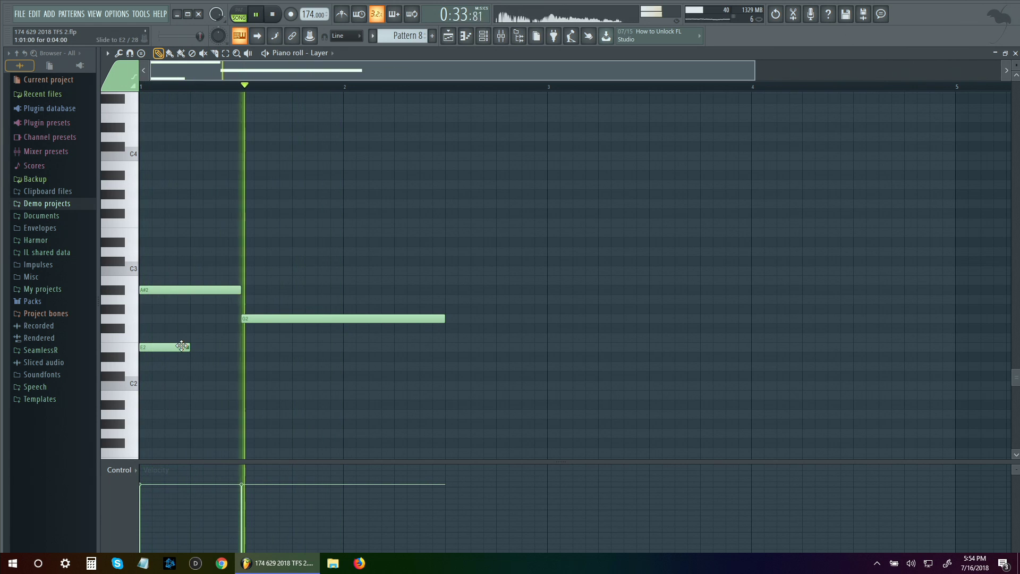
{"action": "left_click", "coordinate": [311, 328]}
{"action": "left_click_drag", "start_coordinate": [354, 329], "coordinate": [421, 337]}
{"action": "key", "text": "space"}
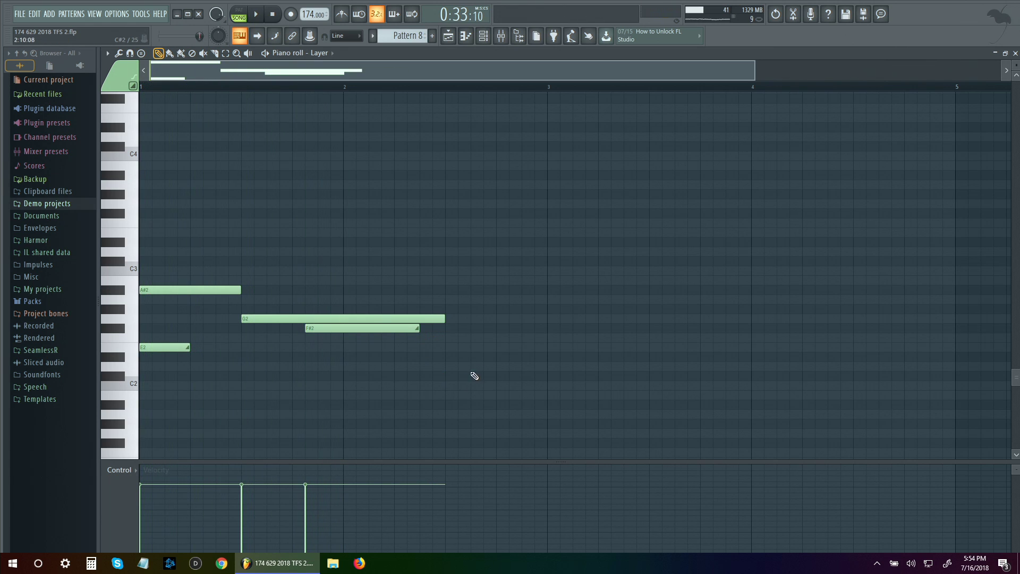
- Audition the arrangement in song mode without the playlist's one-bar loop, and return to the Layer's piano roll with playback stopped
{"action": "left_click", "coordinate": [255, 18]}
{"action": "left_click", "coordinate": [448, 35]}
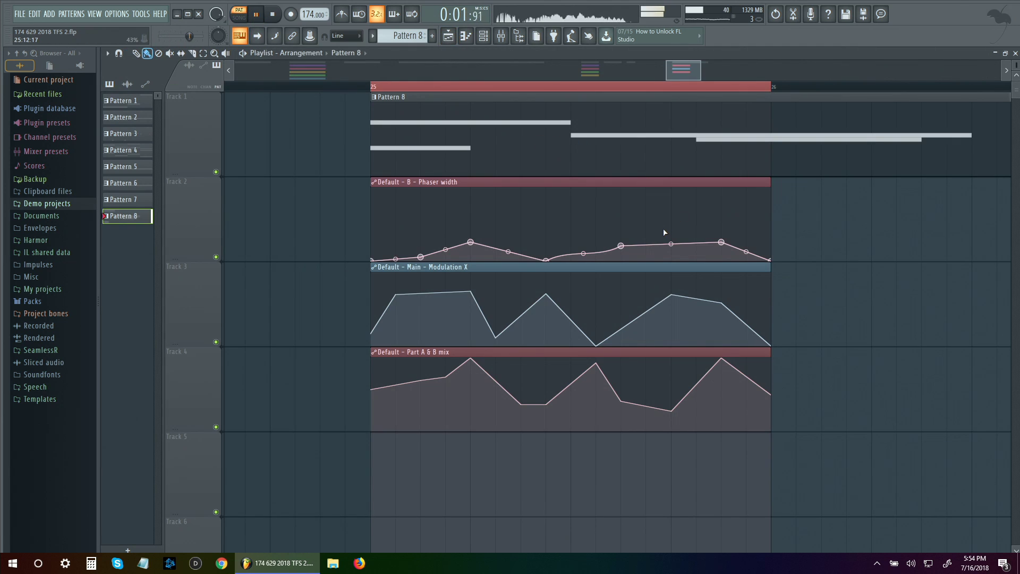
{"action": "scroll", "coordinate": [644, 96], "scroll_direction": "down", "scroll_amount": 3}
{"action": "key", "text": "l"}
{"action": "scroll", "coordinate": [636, 159], "scroll_direction": "right", "scroll_amount": 2}
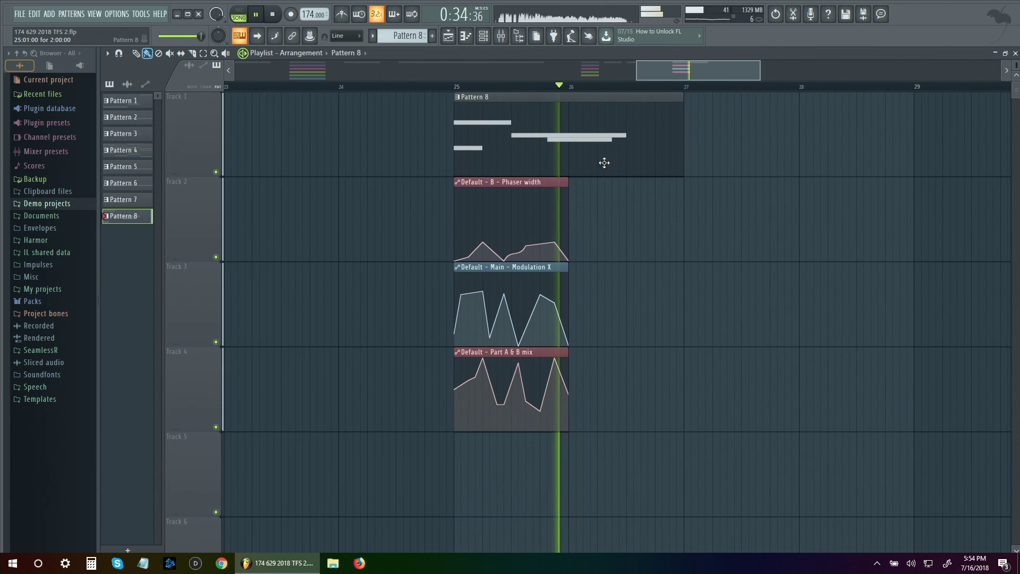
{"action": "key", "text": "F7"}
{"action": "key", "text": "space"}
- Try a note after the G2 note, starting at 2:09, shortened to half a bar and lowered to G1
{"action": "mouse_move", "coordinate": [304, 346]}
{"action": "left_mouse_down"}
{"action": "mouse_move", "coordinate": [298, 357]}
{"action": "mouse_move", "coordinate": [319, 419]}
{"action": "left_mouse_up"}
{"action": "right_click", "coordinate": [299, 354]}
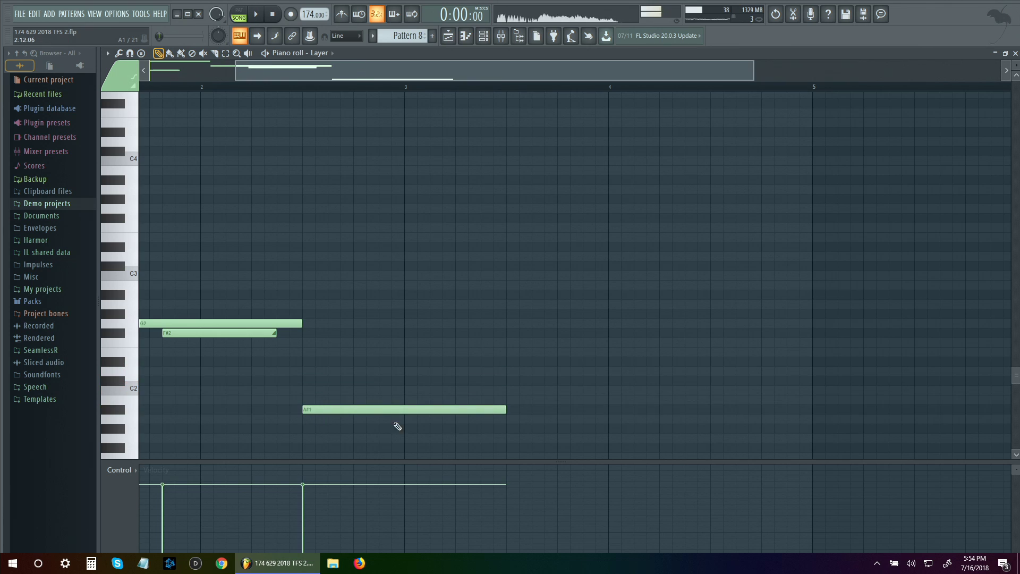
{"action": "left_click_drag", "start_coordinate": [499, 410], "coordinate": [499, 299]}
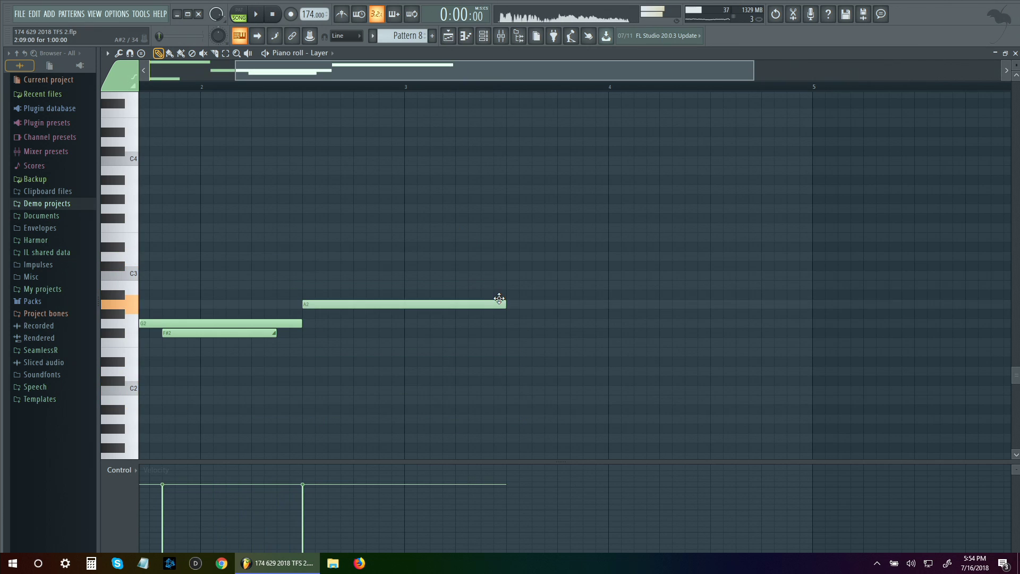
{"action": "left_click_drag", "start_coordinate": [388, 305], "coordinate": [382, 441]}
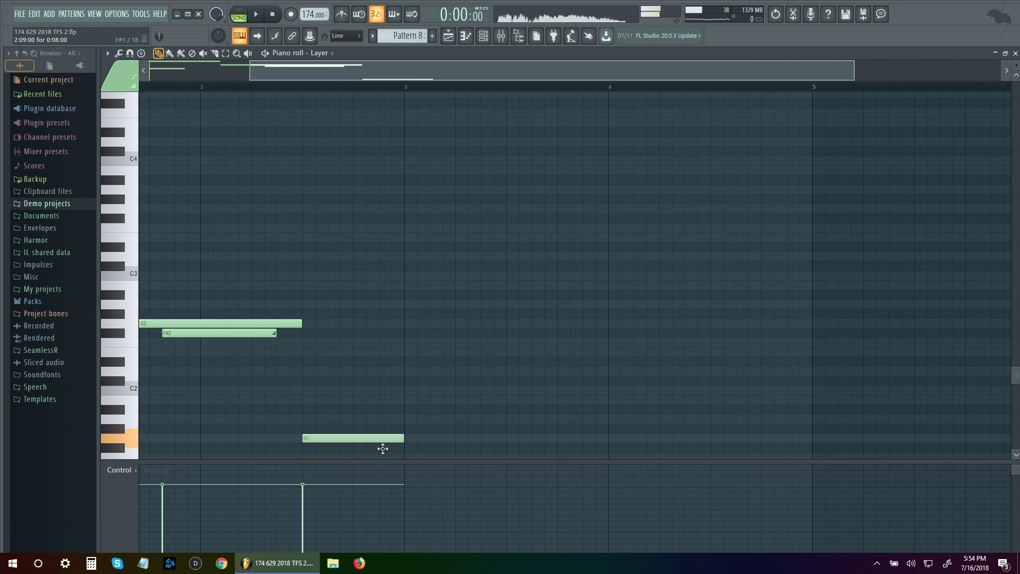
- Replace the half-bar G1 note with a one-beat B1 note starting at 2:13, extending the G2 note up to it
{"action": "scroll", "coordinate": [382, 449], "scroll_direction": "up", "scroll_amount": 3}
{"action": "scroll", "coordinate": [382, 449], "scroll_direction": "left", "scroll_amount": 3}
{"action": "left_click_drag", "start_coordinate": [470, 368], "coordinate": [474, 314]}
{"action": "right_click", "coordinate": [473, 314]}
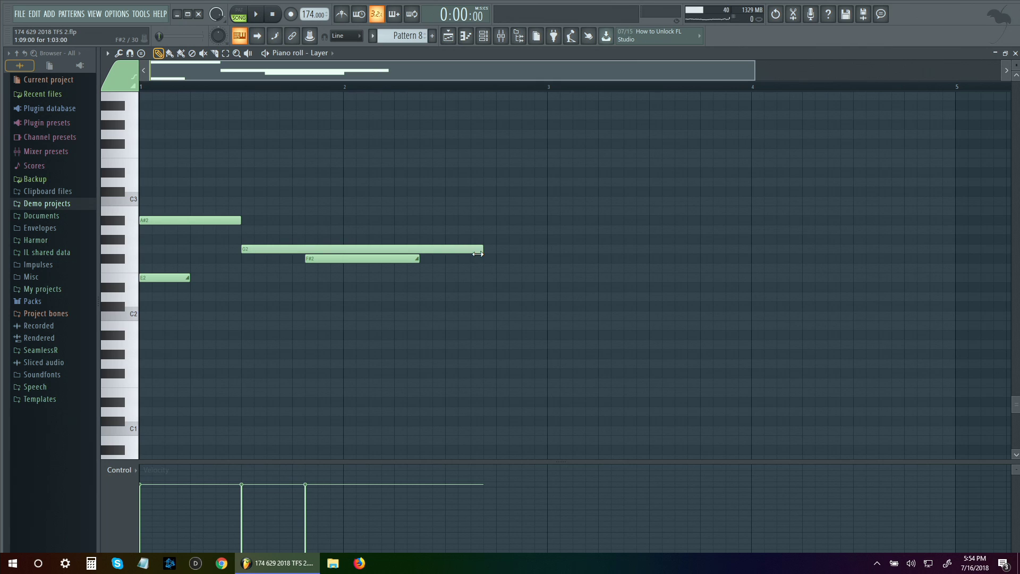
{"action": "left_click", "coordinate": [500, 325]}
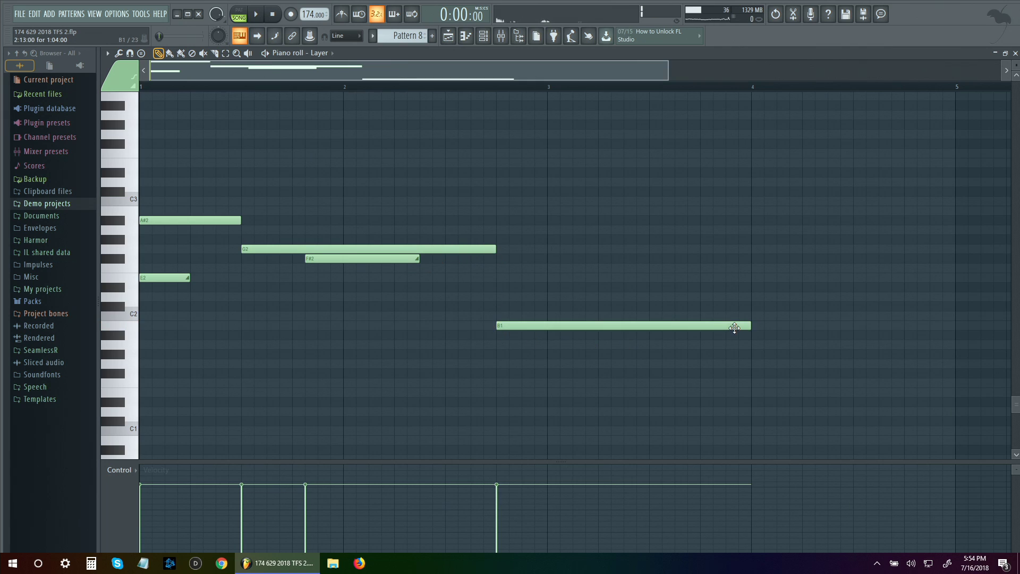
{"action": "left_click", "coordinate": [239, 36]}
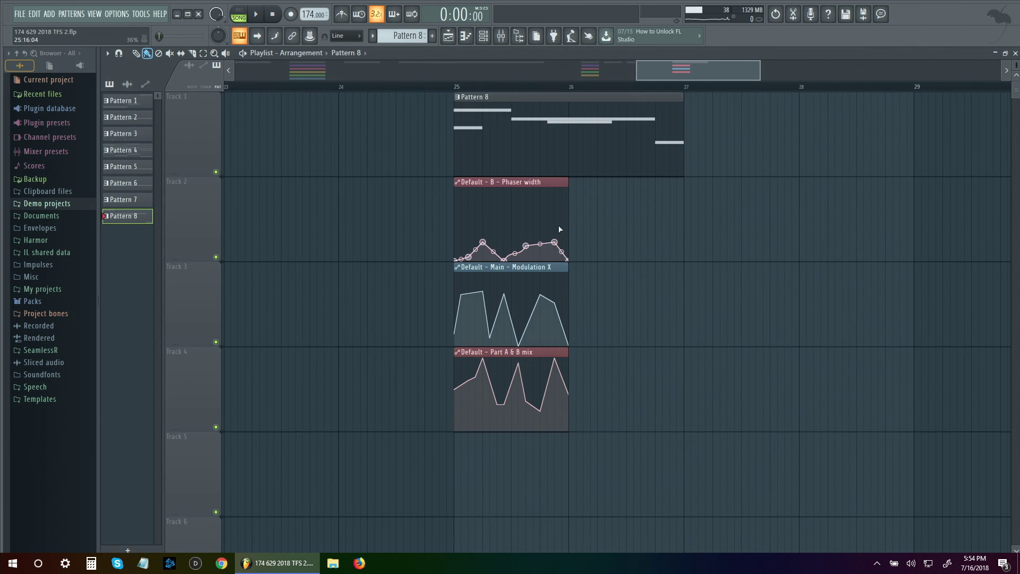
- Lengthen the three automation clips in the playlist to bar 27 and shape new points and curves across their second bar
{"action": "left_click_drag", "start_coordinate": [568, 183], "coordinate": [668, 199]}
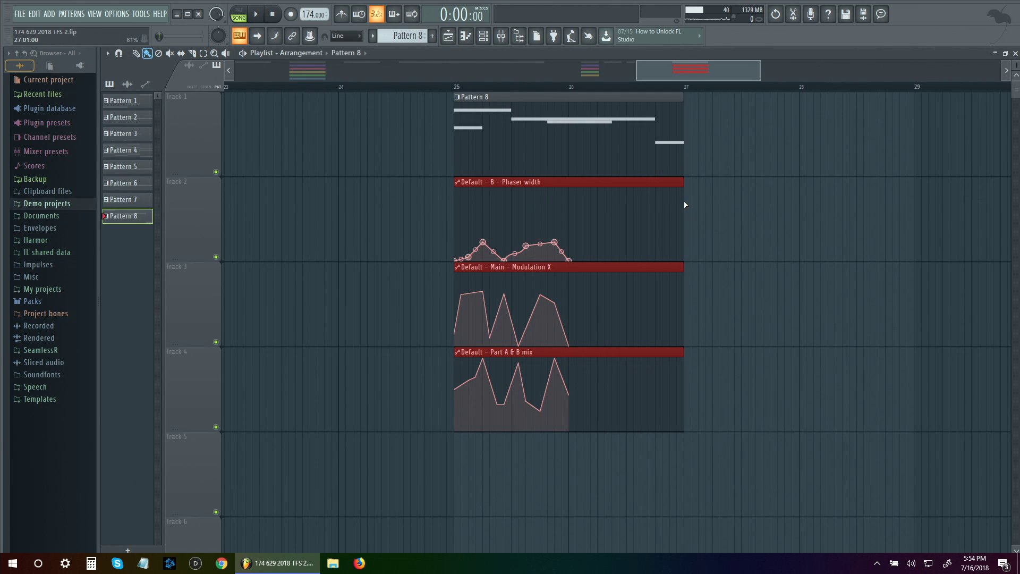
{"action": "left_click", "coordinate": [587, 267]}
{"action": "scroll", "coordinate": [527, 243], "scroll_direction": "up", "scroll_amount": 2}
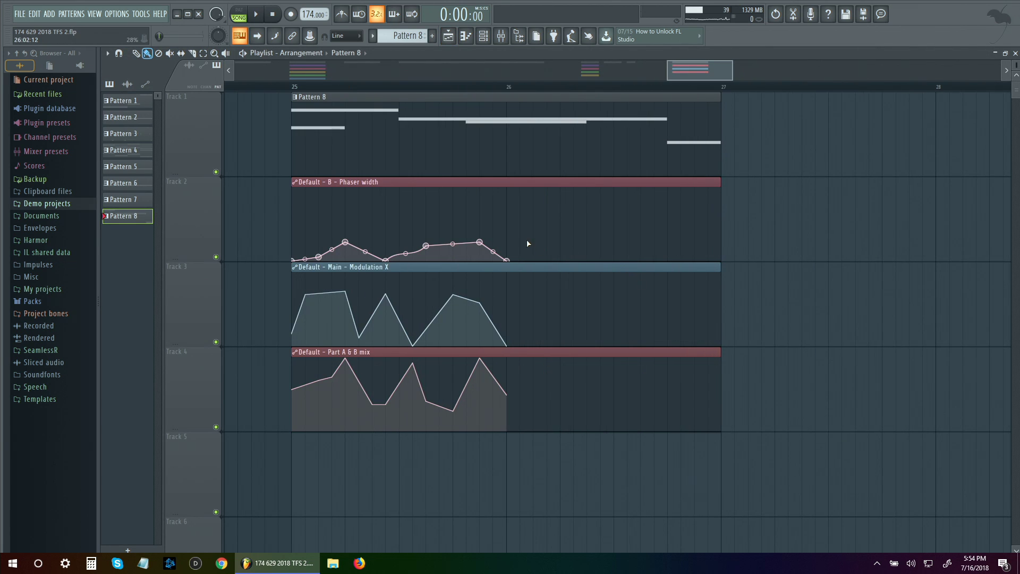
{"action": "right_click", "coordinate": [613, 247]}
{"action": "left_click", "coordinate": [653, 301]}
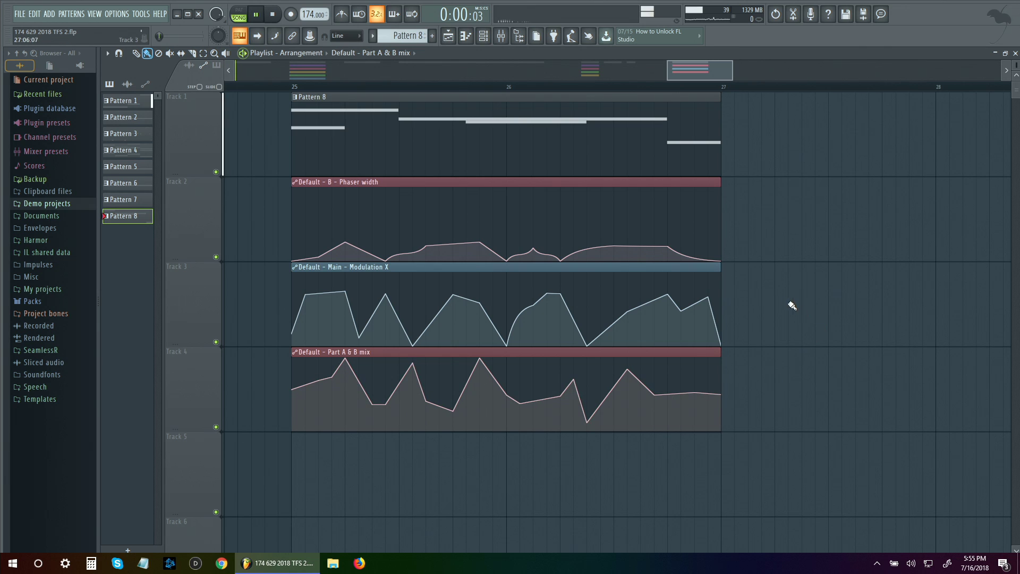
- Set the playlist loop to bars 25 to 27 and play the two-bar phrase
{"action": "left_click_drag", "start_coordinate": [296, 89], "coordinate": [721, 88]}
{"action": "key", "text": "space"}
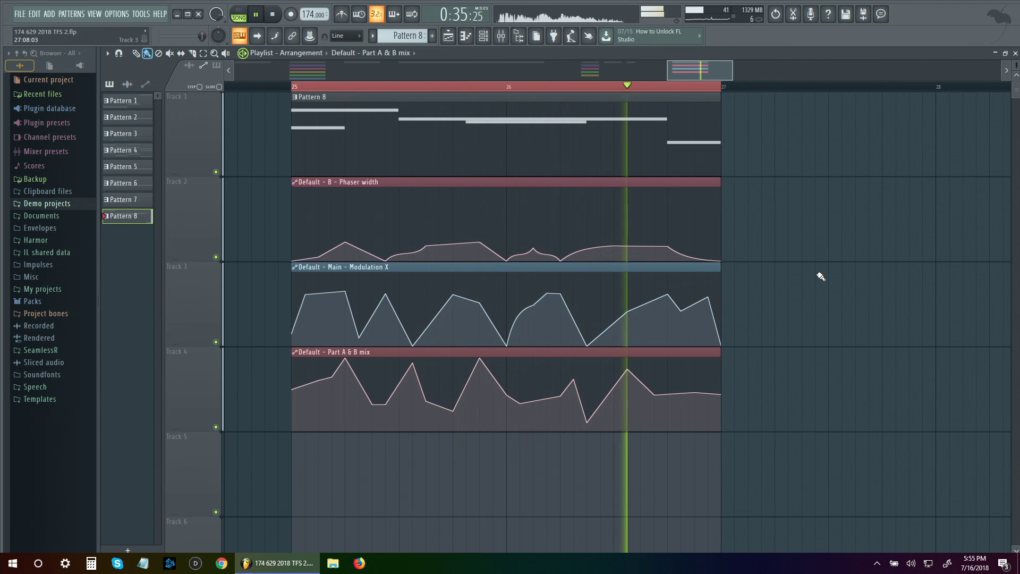
- In the Layer's piano roll, extend the G2 note to the end of bar 2 and add an A#1 slide note from 2:11 to that end
{"action": "double_click", "coordinate": [632, 144]}
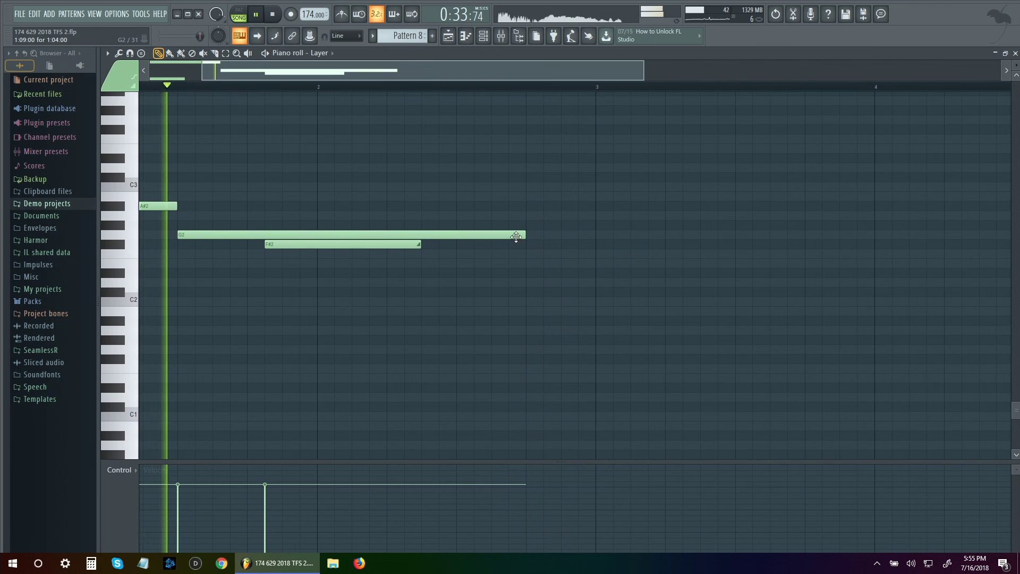
{"action": "left_click_drag", "start_coordinate": [523, 234], "coordinate": [595, 234]}
{"action": "left_click", "coordinate": [496, 321]}
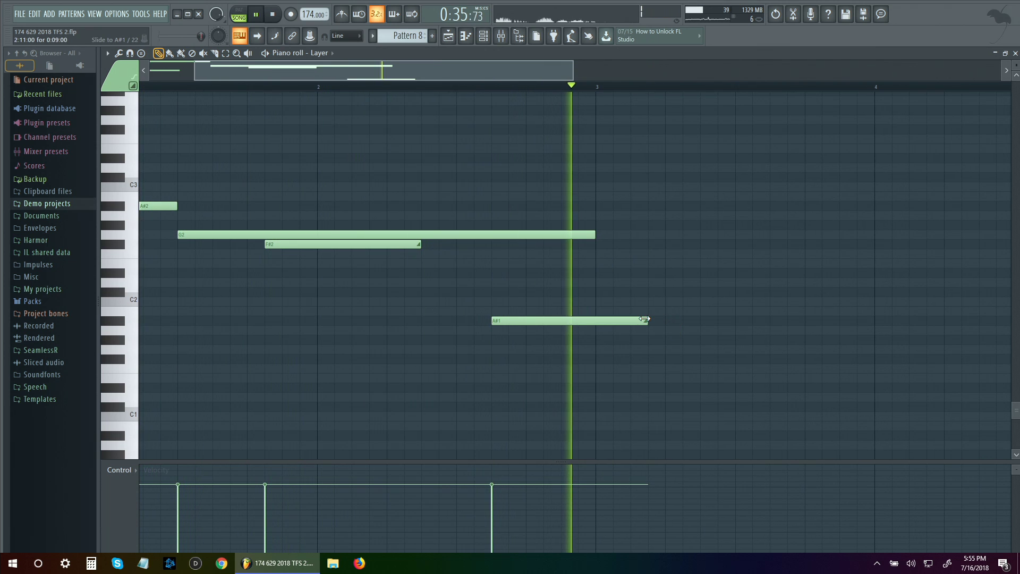
{"action": "left_click_drag", "start_coordinate": [611, 320], "coordinate": [595, 320]}
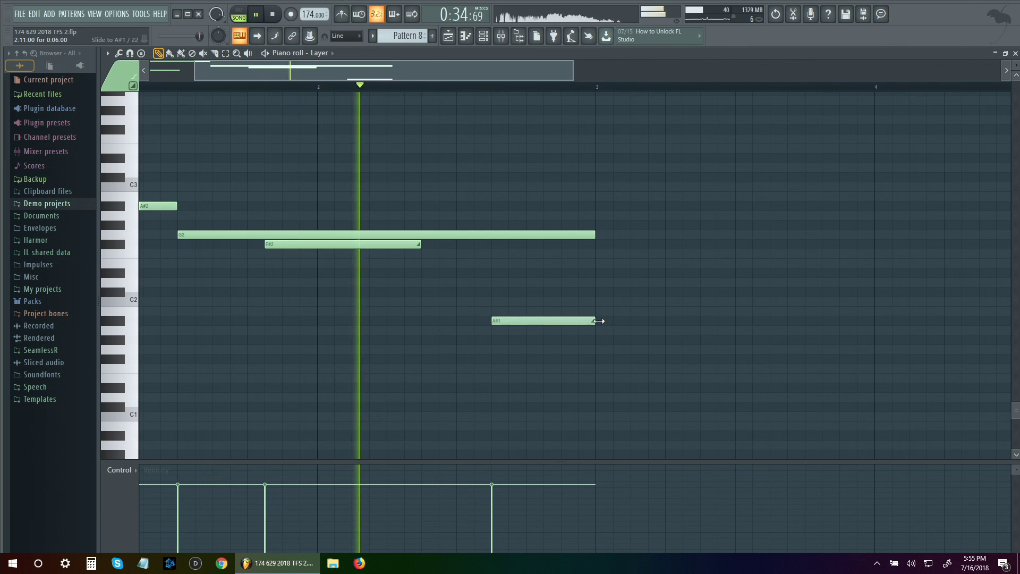
- Bend the last segment of the B - Phaser width automation clip upward in the playlist, and audition the loop
{"action": "left_click", "coordinate": [449, 36]}
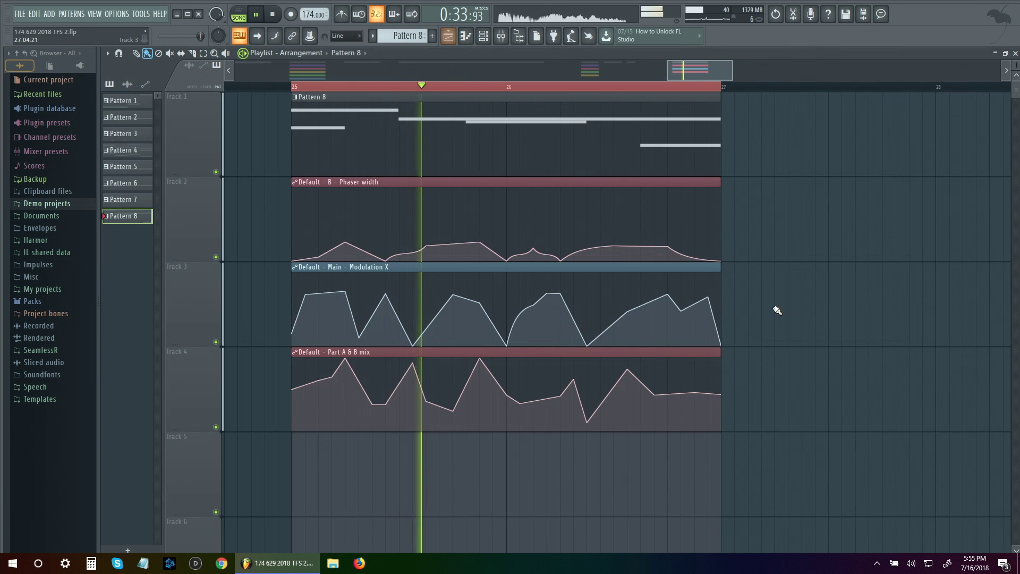
{"action": "left_click_drag", "start_coordinate": [689, 257], "coordinate": [688, 248]}
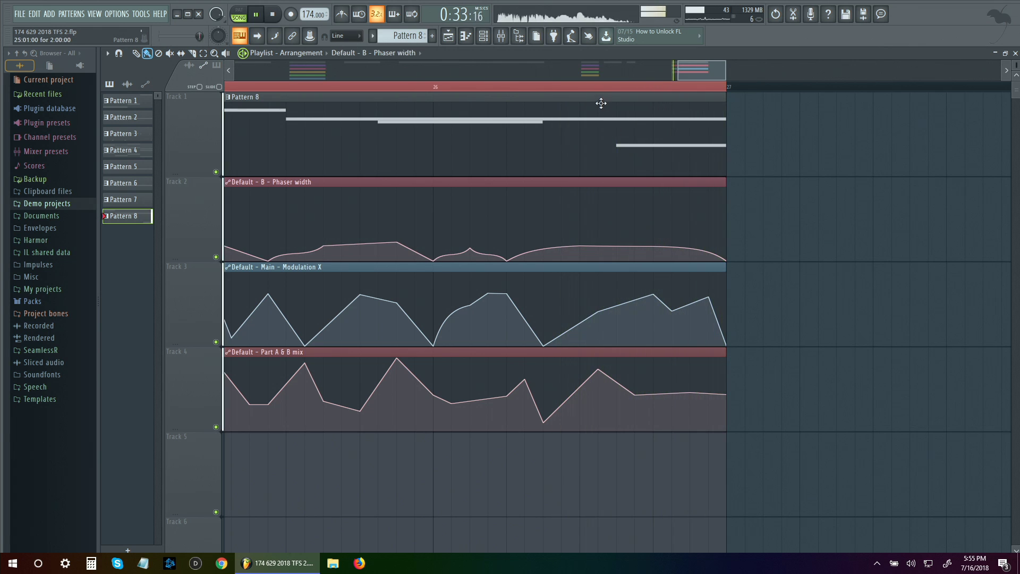
{"action": "key", "text": "space"}
{"action": "key", "text": "space"}
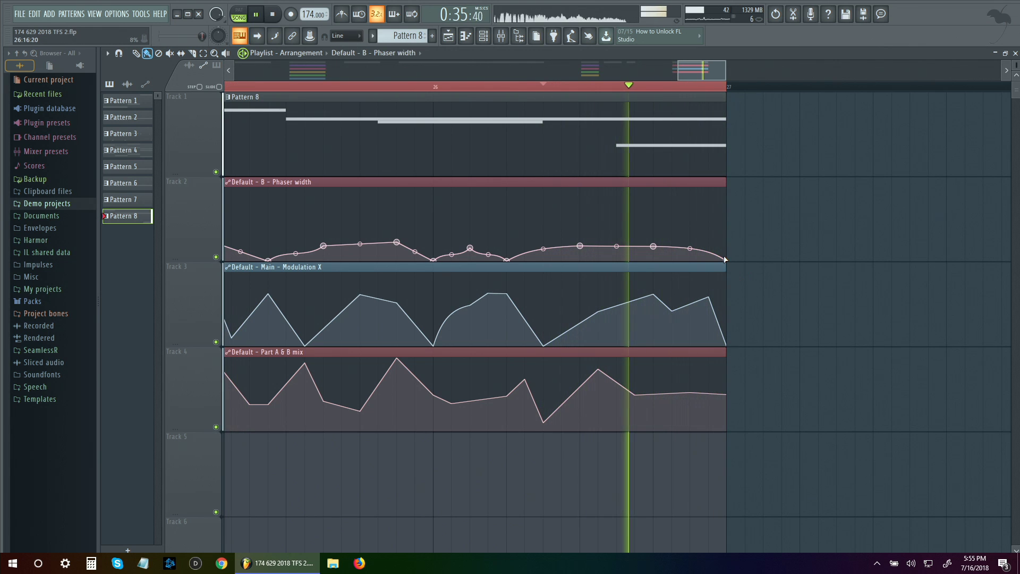
{"action": "scroll", "coordinate": [774, 314], "scroll_direction": "down", "scroll_amount": 2}
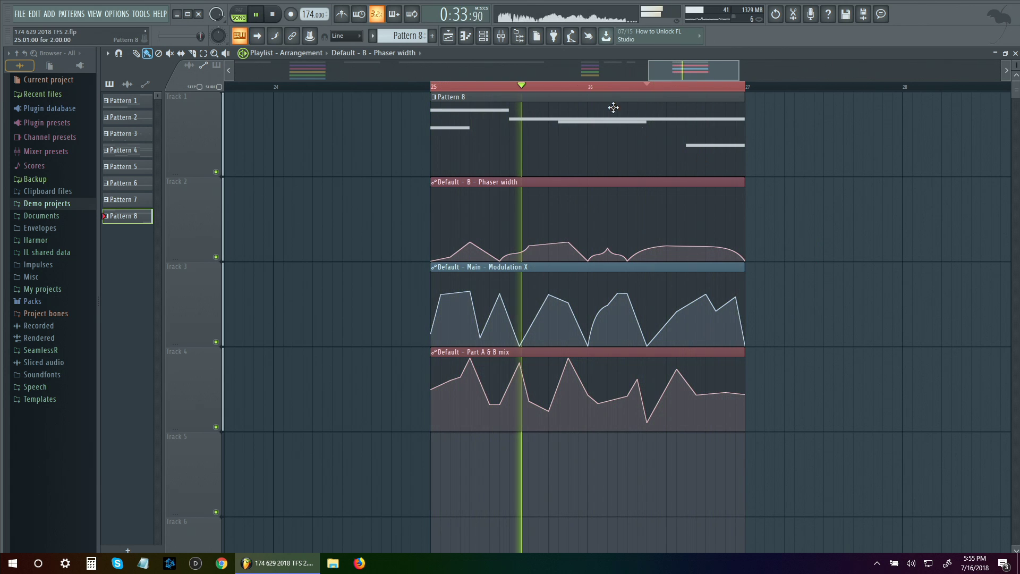
- Audition the looped phrase while examining the Layer's notes and the mixer levels
{"action": "left_click", "coordinate": [502, 37]}
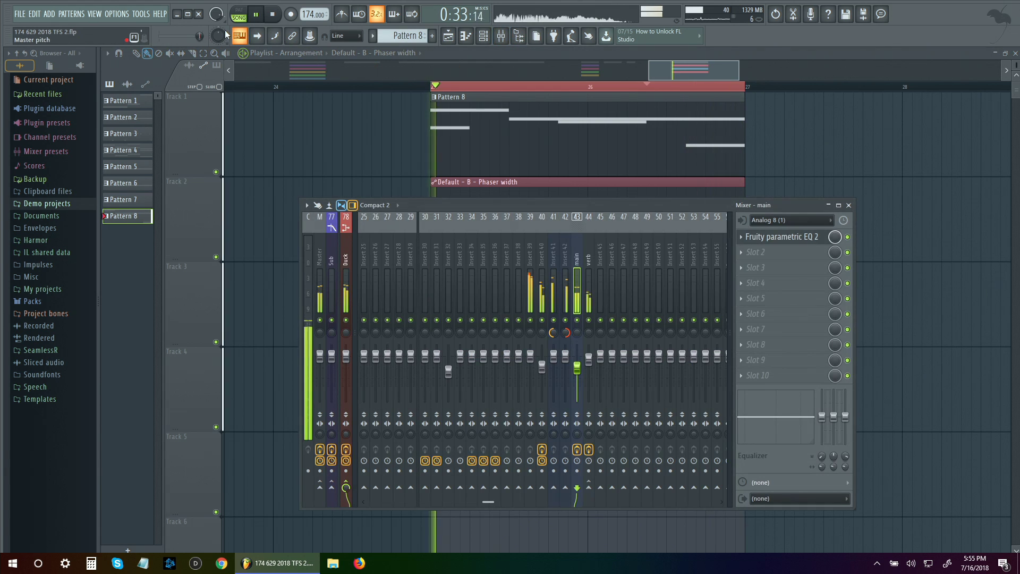
{"action": "double_click", "coordinate": [483, 137]}
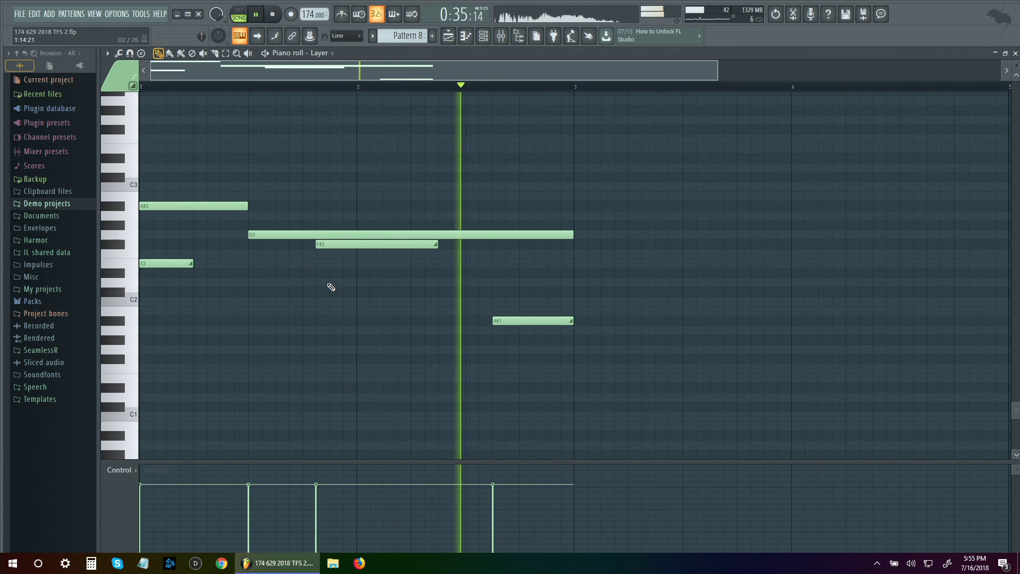
{"action": "key", "text": "F9"}
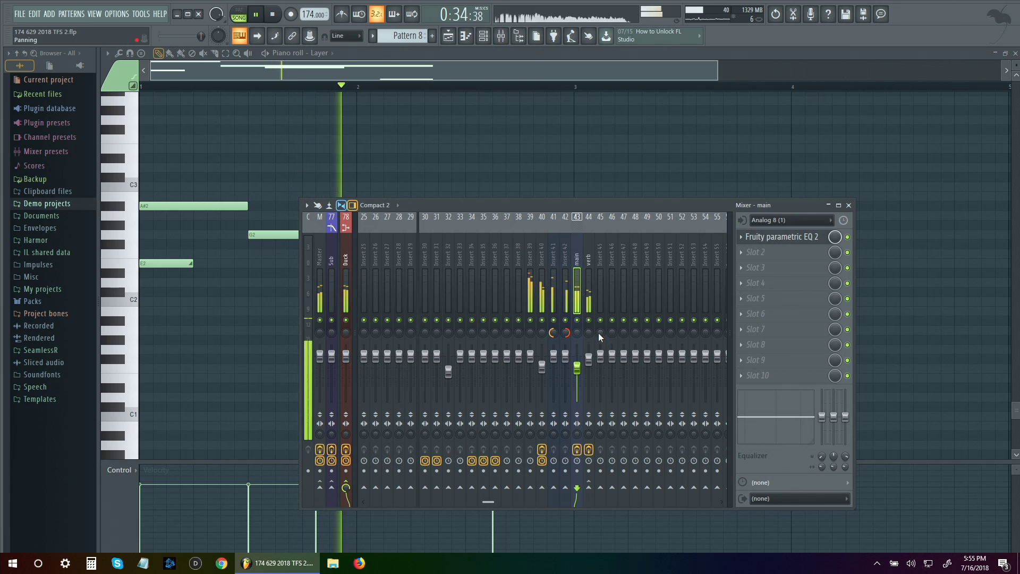
{"action": "key", "text": "space"}
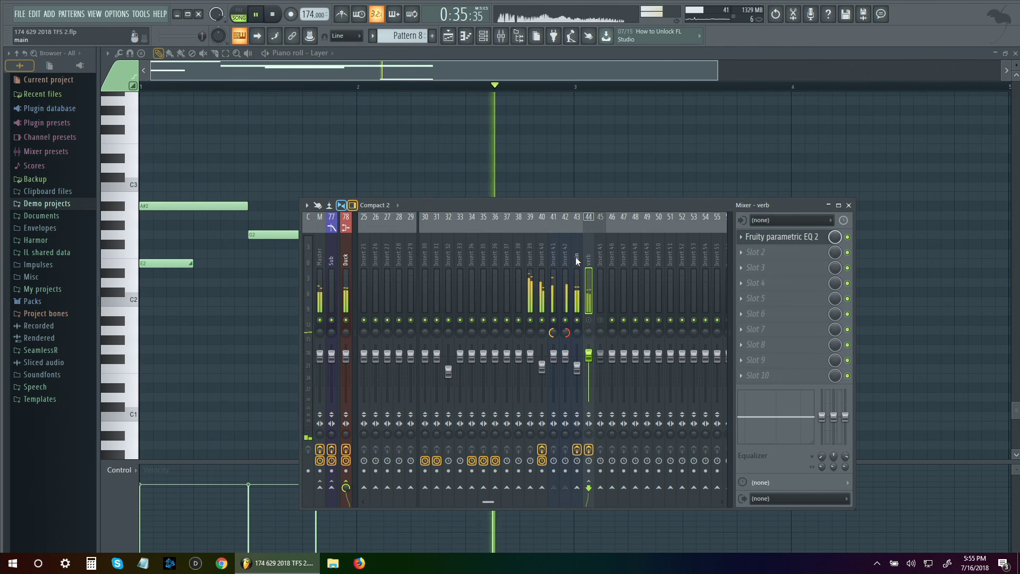
- Reshape Fruity parametric EQ 2 on the main mixer track, lowering the high shelf, raising band 6 beside it and readjusting the mid bands
{"action": "left_click", "coordinate": [774, 245]}
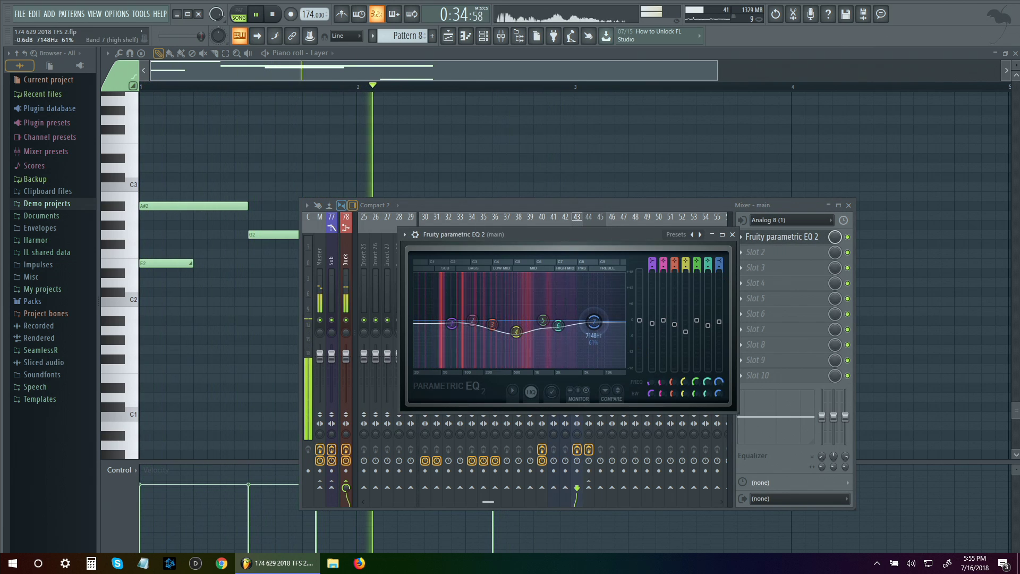
{"action": "left_click_drag", "start_coordinate": [593, 309], "coordinate": [587, 329]}
{"action": "mouse_move", "coordinate": [516, 332]}
{"action": "left_mouse_down"}
{"action": "mouse_move", "coordinate": [519, 345]}
{"action": "mouse_move", "coordinate": [515, 337]}
{"action": "mouse_move", "coordinate": [526, 336]}
{"action": "left_mouse_up"}
{"action": "left_click_drag", "start_coordinate": [588, 329], "coordinate": [588, 332]}
{"action": "left_click_drag", "start_coordinate": [508, 329], "coordinate": [471, 322]}
{"action": "left_click_drag", "start_coordinate": [559, 326], "coordinate": [586, 314]}
{"action": "key", "text": "space"}
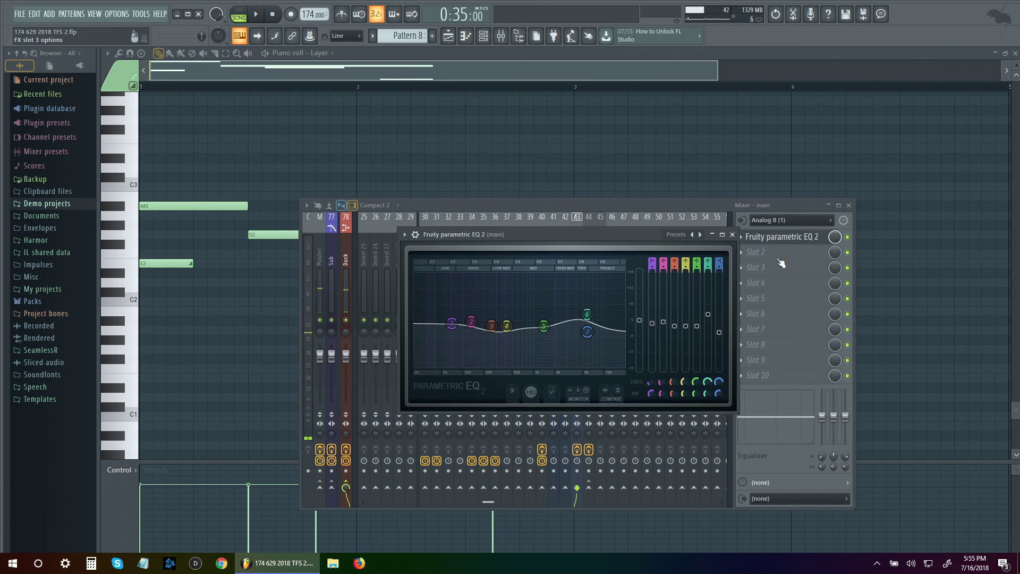
{"action": "left_click", "coordinate": [732, 234]}
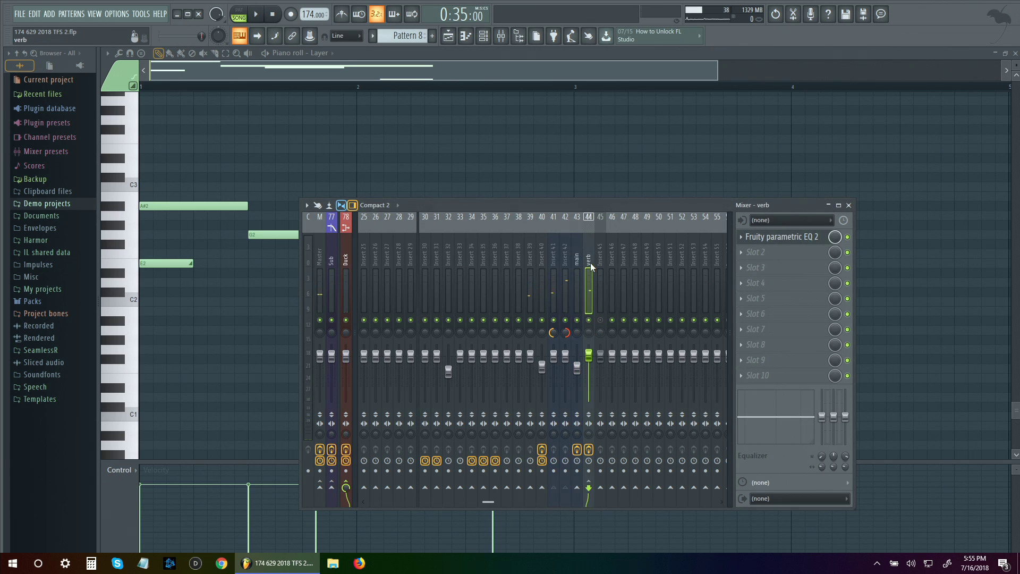
- Lower the verb mixer track to -0.7 dB, route main and verb only to Insert 45, and check the signal on Insert 45
{"action": "scroll", "coordinate": [591, 362], "scroll_direction": "down", "scroll_amount": 1}
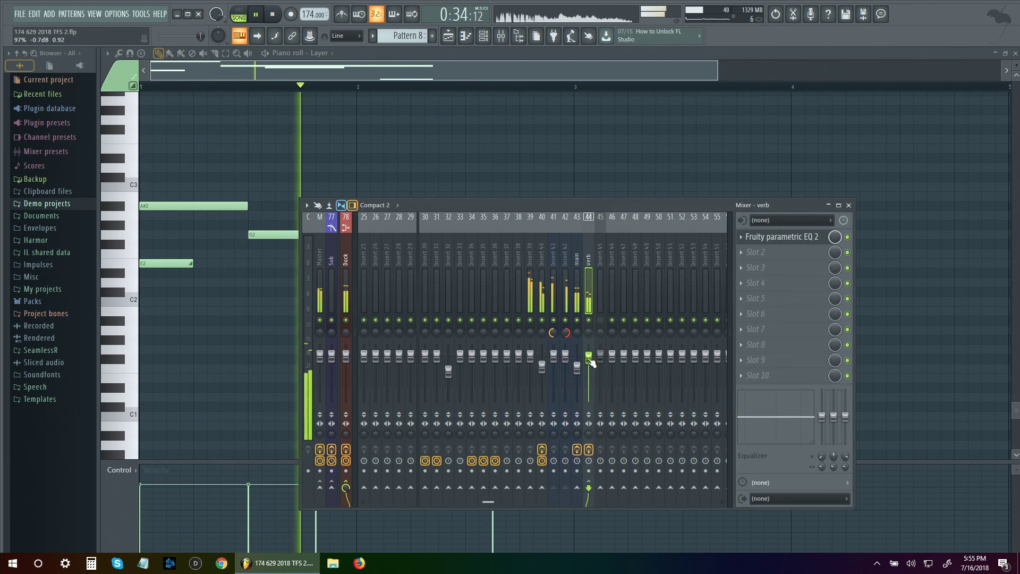
{"action": "left_click", "coordinate": [582, 257]}
{"action": "key", "text": "space"}
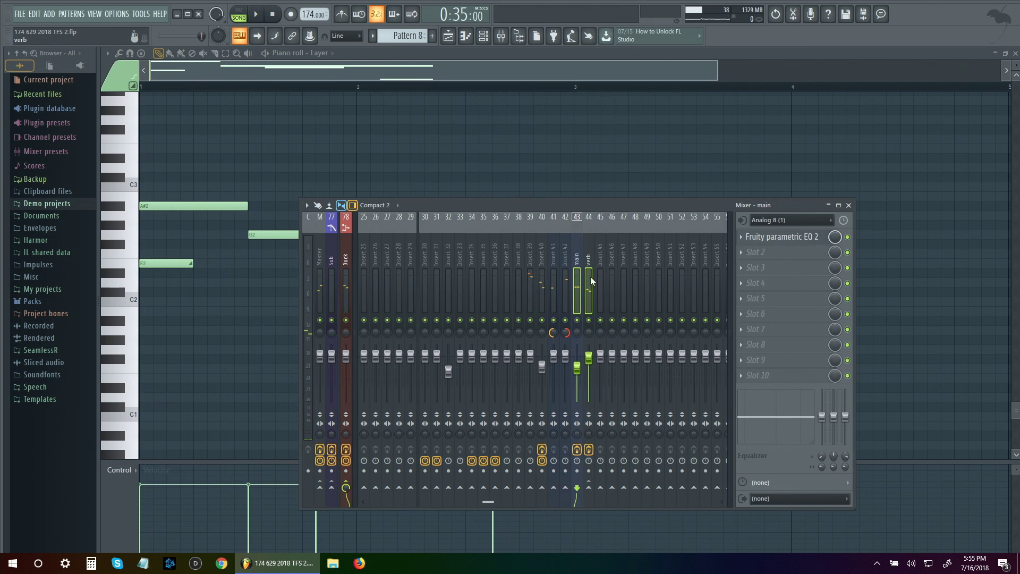
{"action": "left_click", "coordinate": [599, 487]}
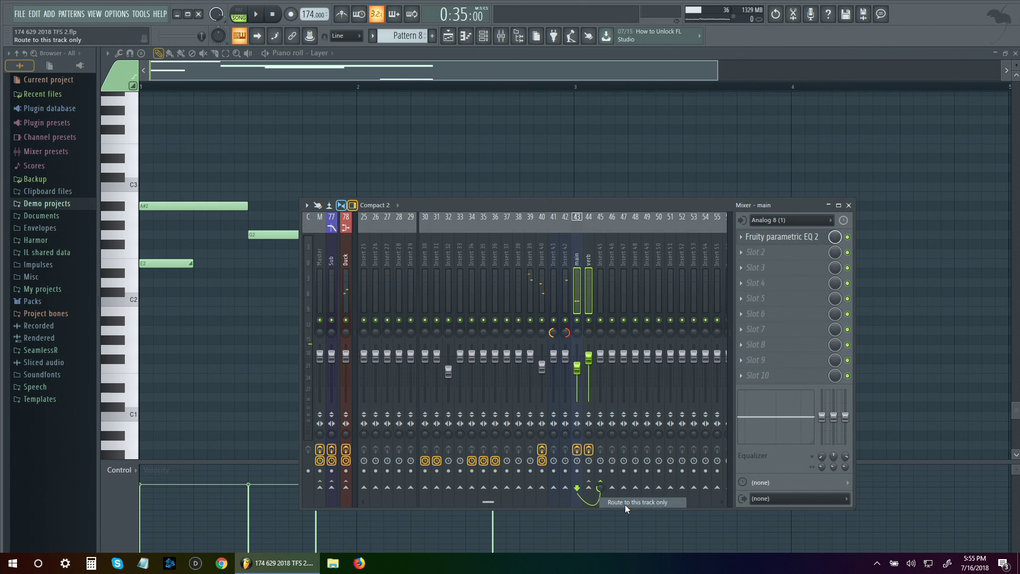
{"action": "left_click", "coordinate": [603, 257]}
{"action": "key", "text": "space"}
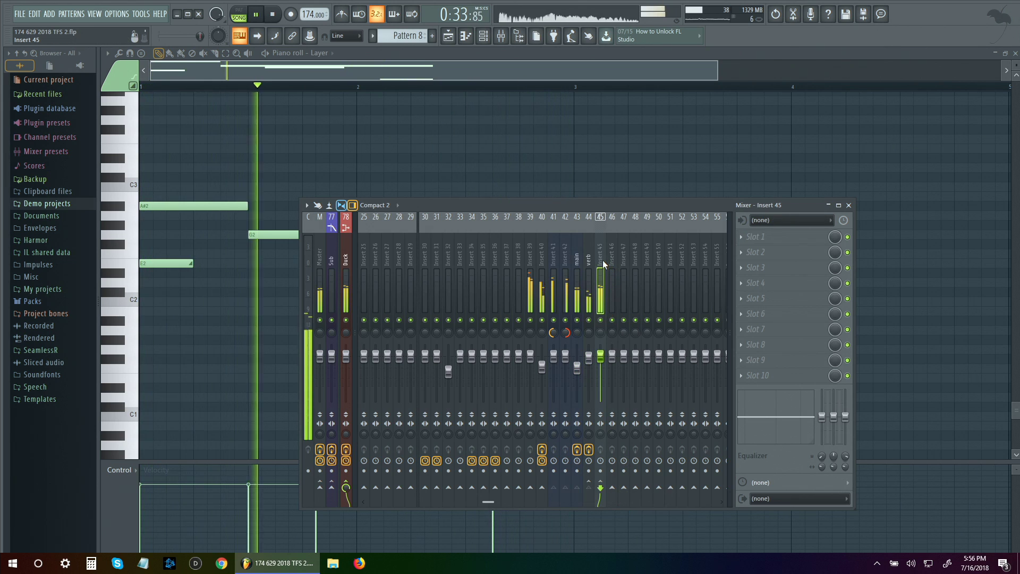
{"action": "key", "text": "space"}
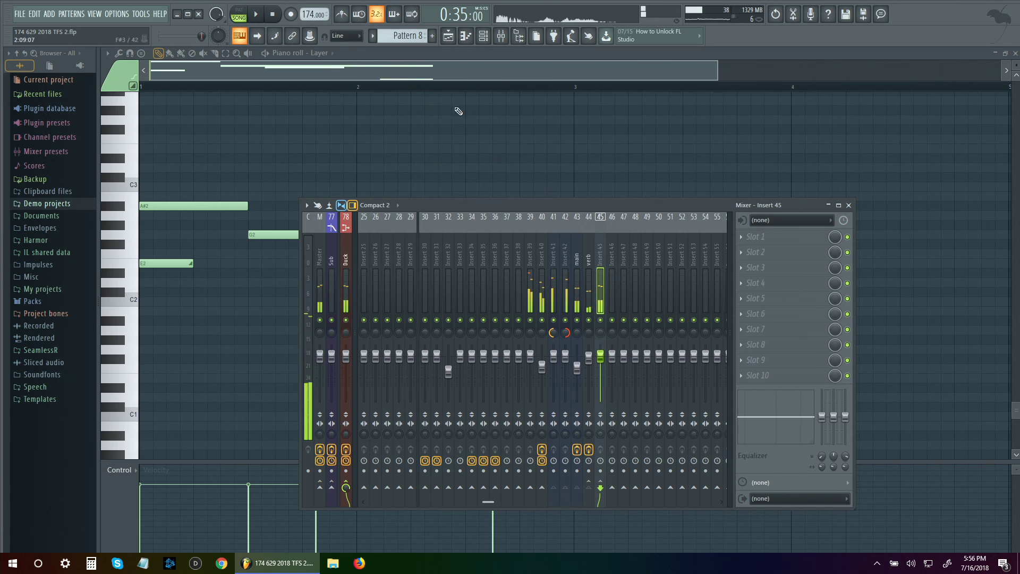
- Audition the two-bar loop from the playlist and check the channel rack for the Layer channel
{"action": "key", "text": "F5"}
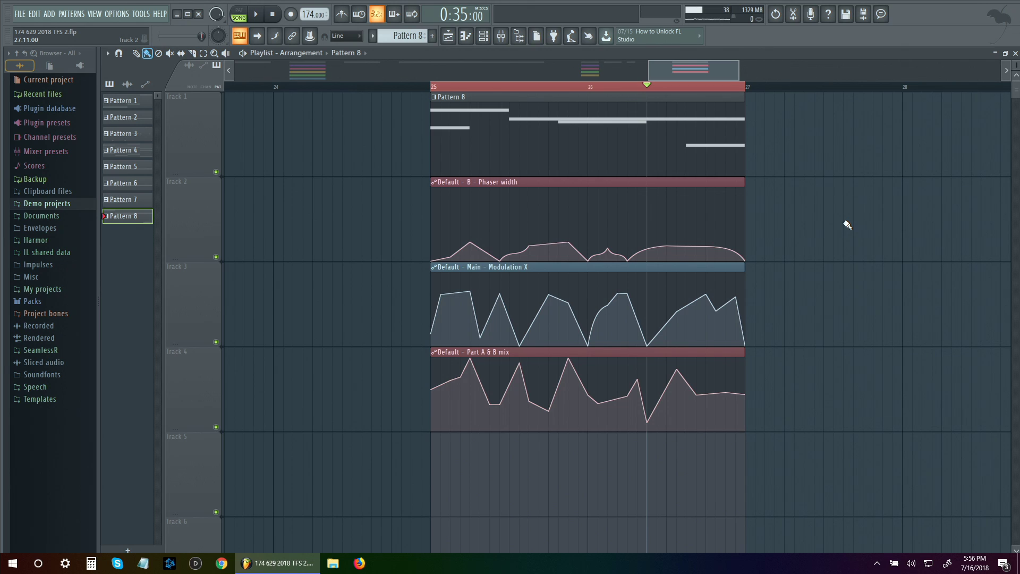
{"action": "key", "text": "space"}
{"action": "left_click", "coordinate": [484, 37]}
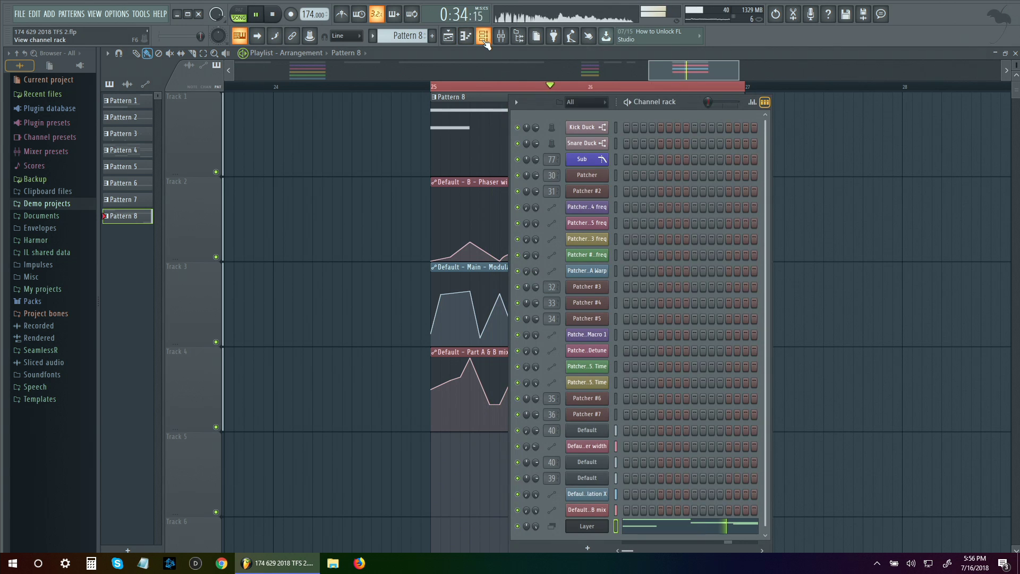
{"action": "key", "text": "F6"}
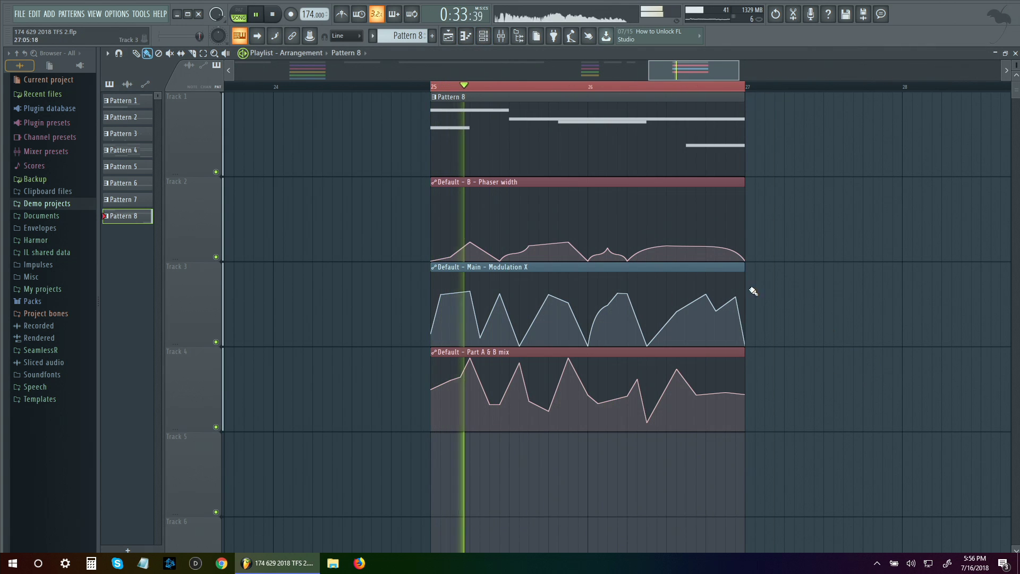
{"action": "key", "text": "space"}
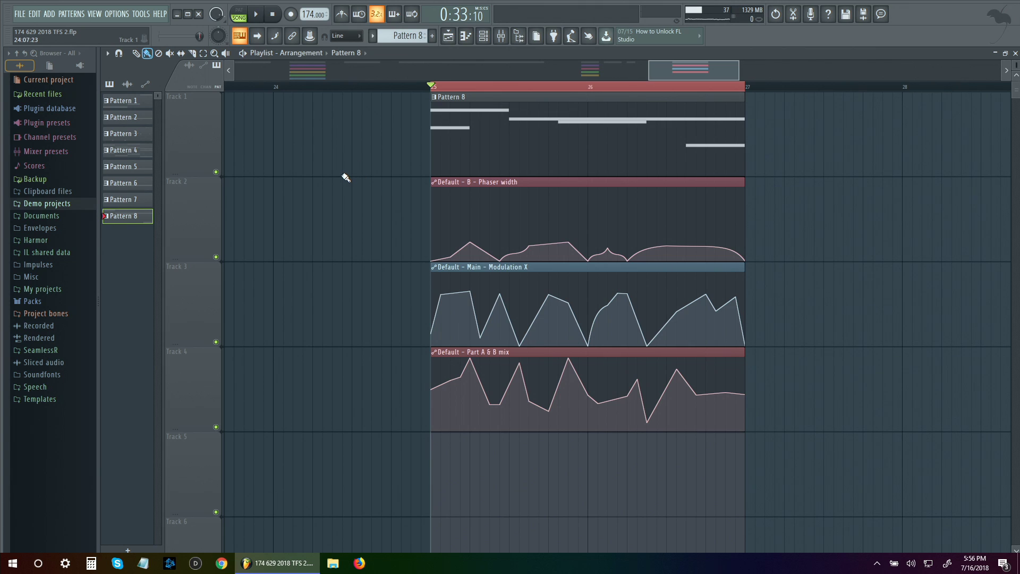
{"action": "key", "text": "space"}
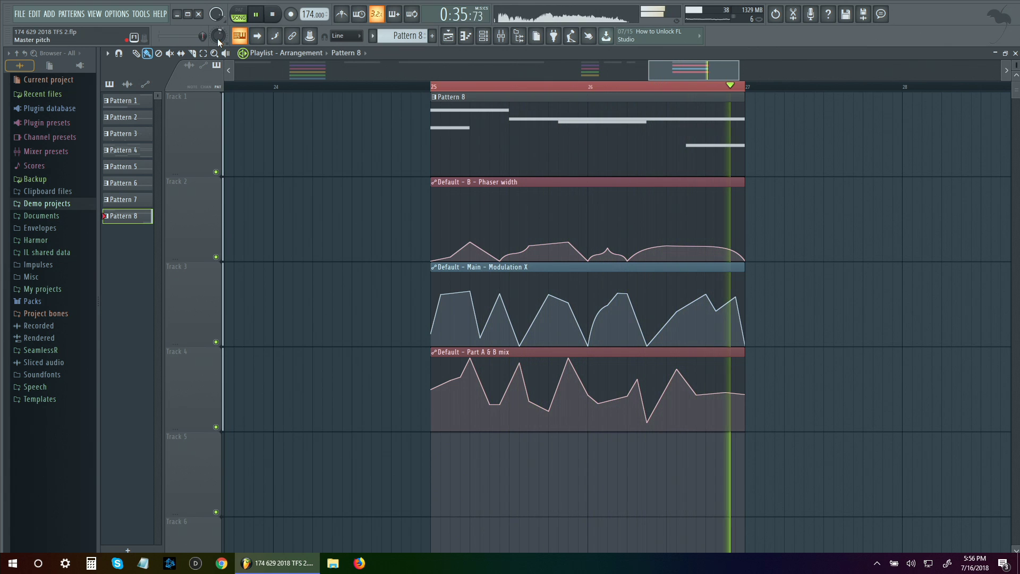
- In the Layer's piano roll, lower the long G2 note to F2, keep it extending to the end of bar 2, and return to the playlist
{"action": "left_click", "coordinate": [500, 37]}
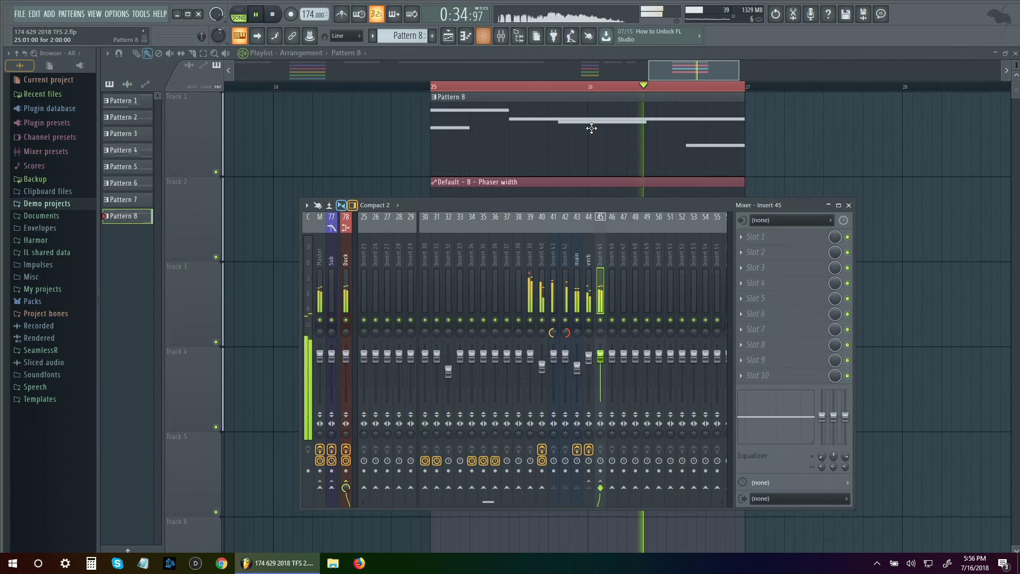
{"action": "double_click", "coordinate": [591, 128]}
{"action": "left_click_drag", "start_coordinate": [370, 280], "coordinate": [317, 267]}
{"action": "key", "text": "space"}
{"action": "left_click_drag", "start_coordinate": [485, 279], "coordinate": [496, 282]}
{"action": "key", "text": "space"}
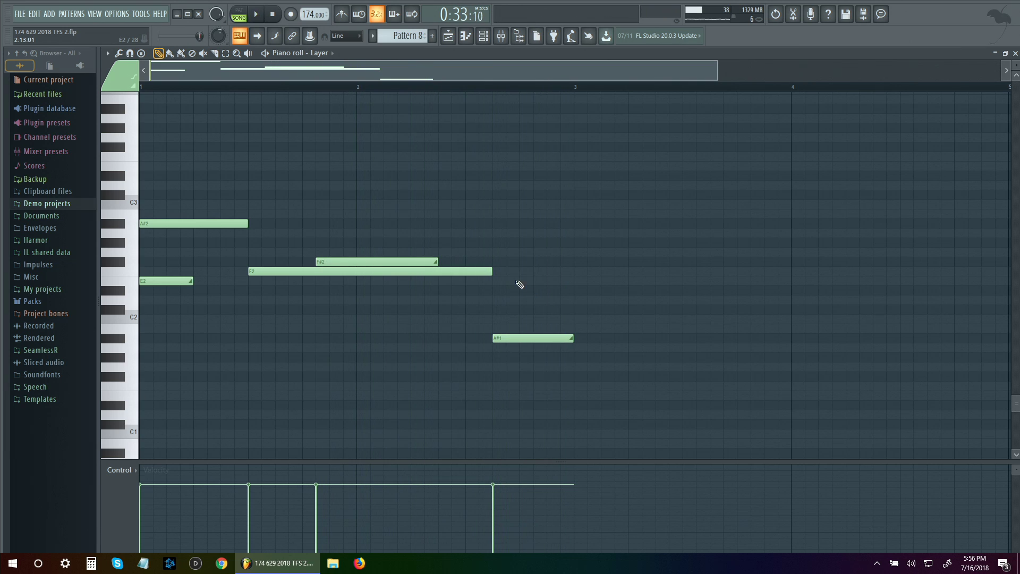
{"action": "left_click_drag", "start_coordinate": [494, 272], "coordinate": [574, 273]}
{"action": "key", "text": "F5"}
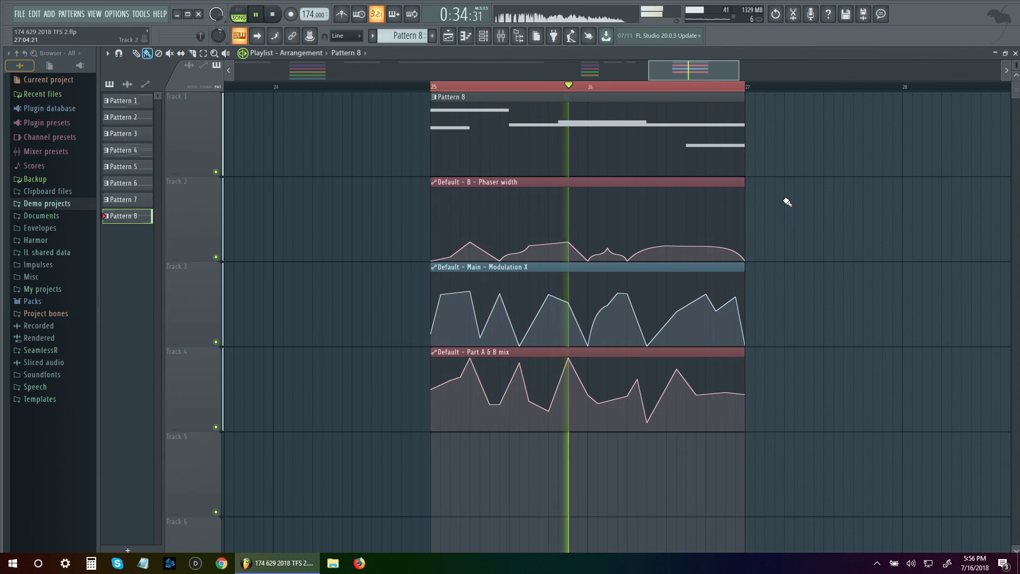
- Listen to the phrase with the lowered F2 note while checking the mixer levels
{"action": "left_click", "coordinate": [509, 38]}
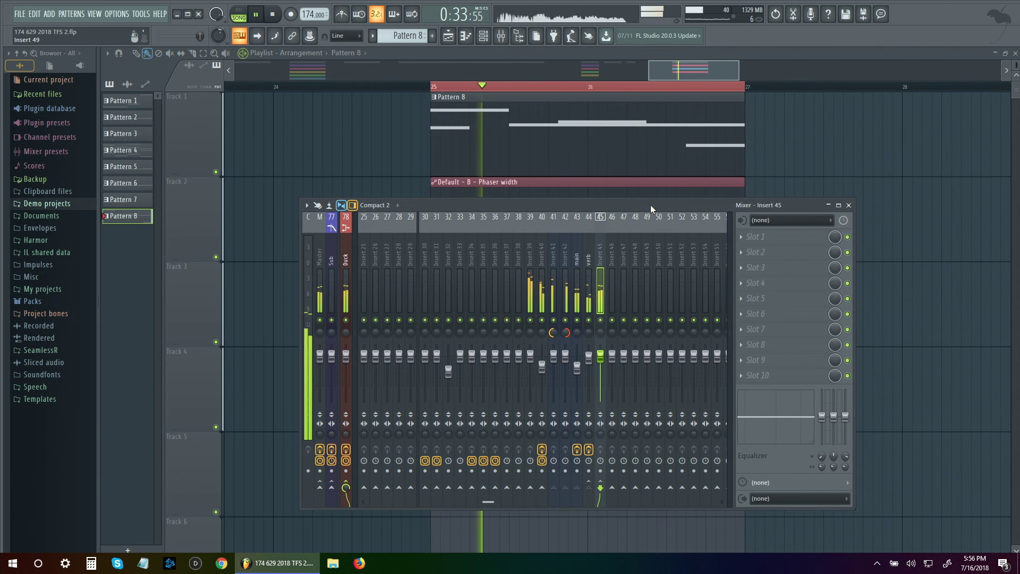
{"action": "key", "text": "F9"}
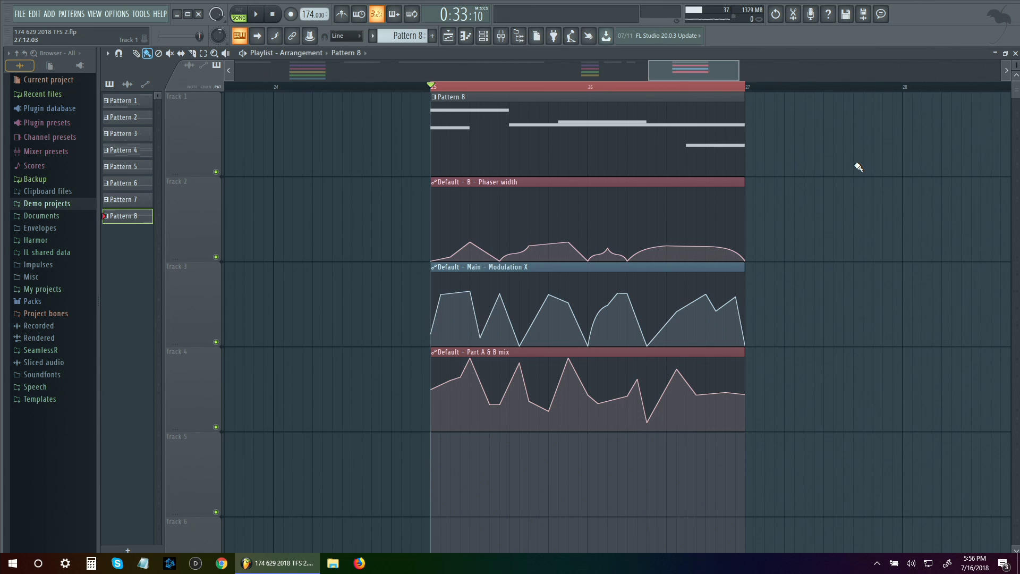
{"action": "key", "text": "space"}
- Load Maximus into slot 1 of mixer track Insert 45 and move its window clear of the main and verb track controls
{"action": "key", "text": "F9"}
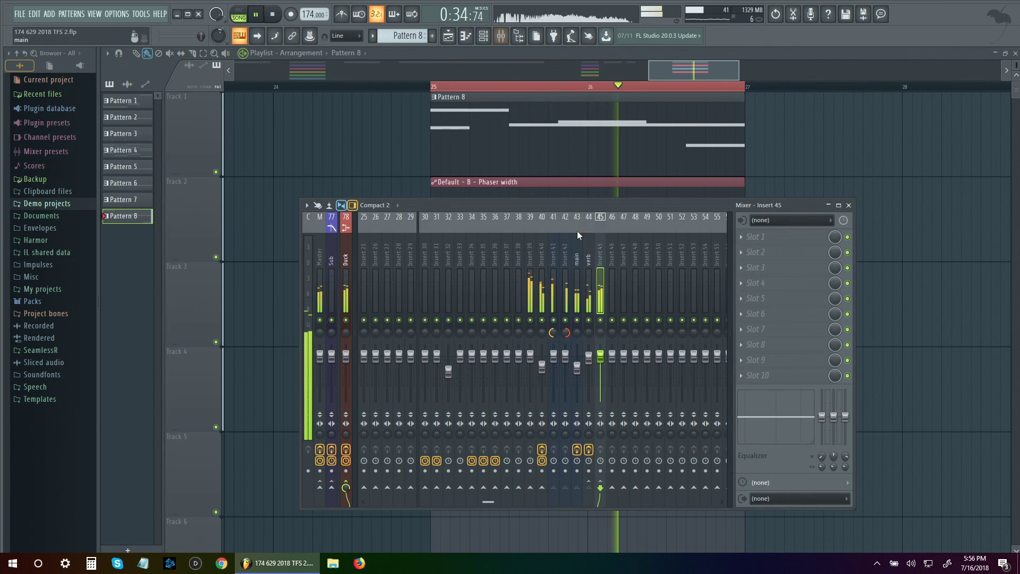
{"action": "left_click", "coordinate": [765, 244]}
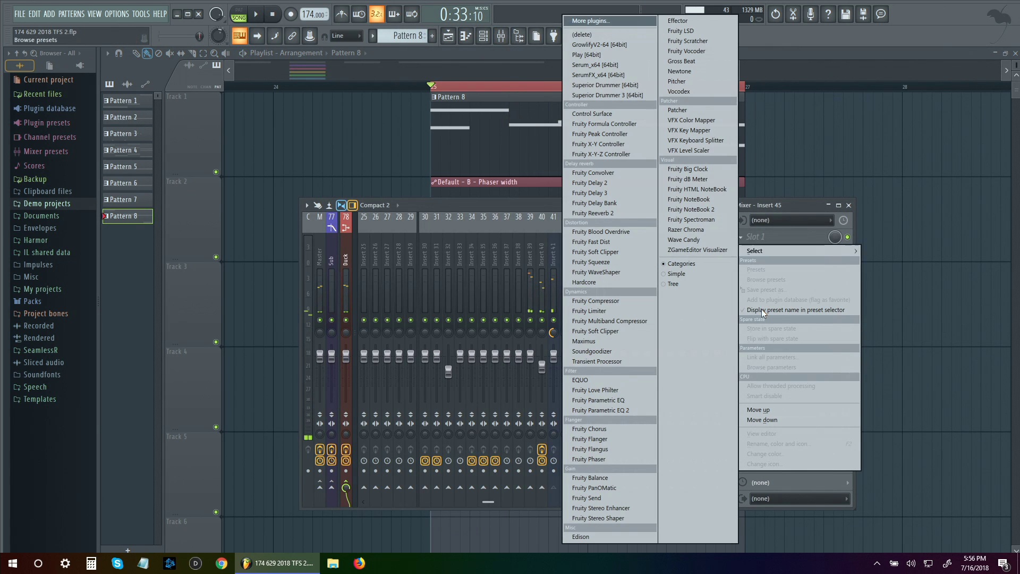
{"action": "left_click", "coordinate": [636, 340]}
{"action": "left_click_drag", "start_coordinate": [407, 167], "coordinate": [741, 197]}
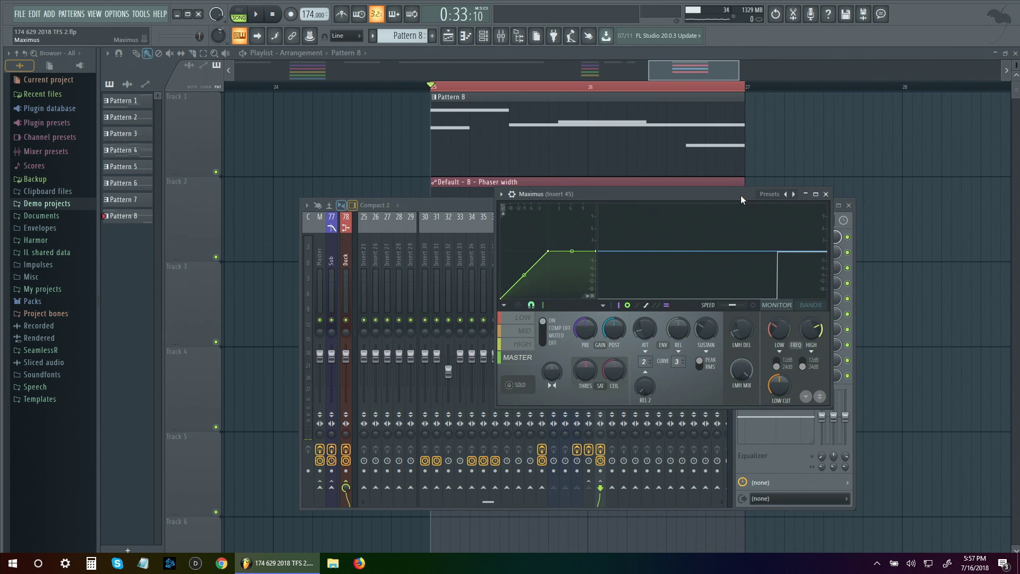
- Play the loop and examine the Maximus band spectrum and the low band's level monitor
{"action": "key", "text": "space"}
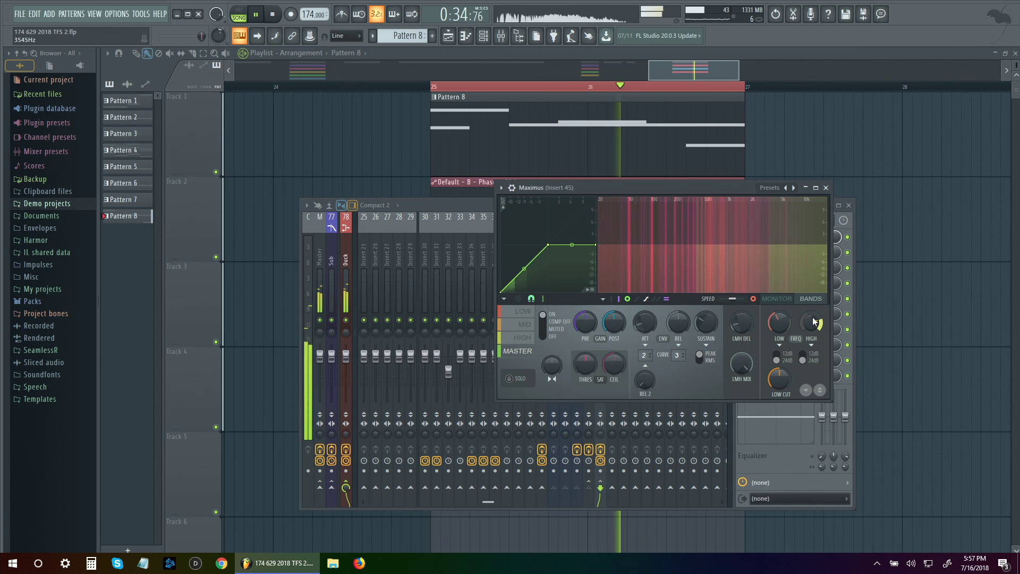
{"action": "left_click", "coordinate": [786, 300]}
{"action": "left_click", "coordinate": [523, 312]}
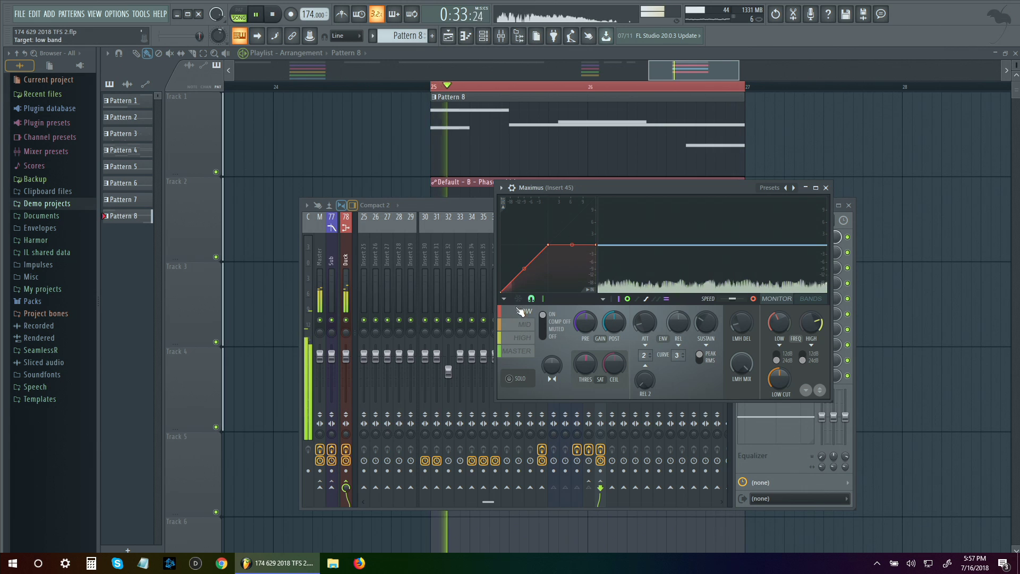
- Lower the main mixer track's fader slightly and raise the verb track's fader to about 2.6 dB
{"action": "left_click", "coordinate": [439, 205]}
{"action": "left_click", "coordinate": [579, 366]}
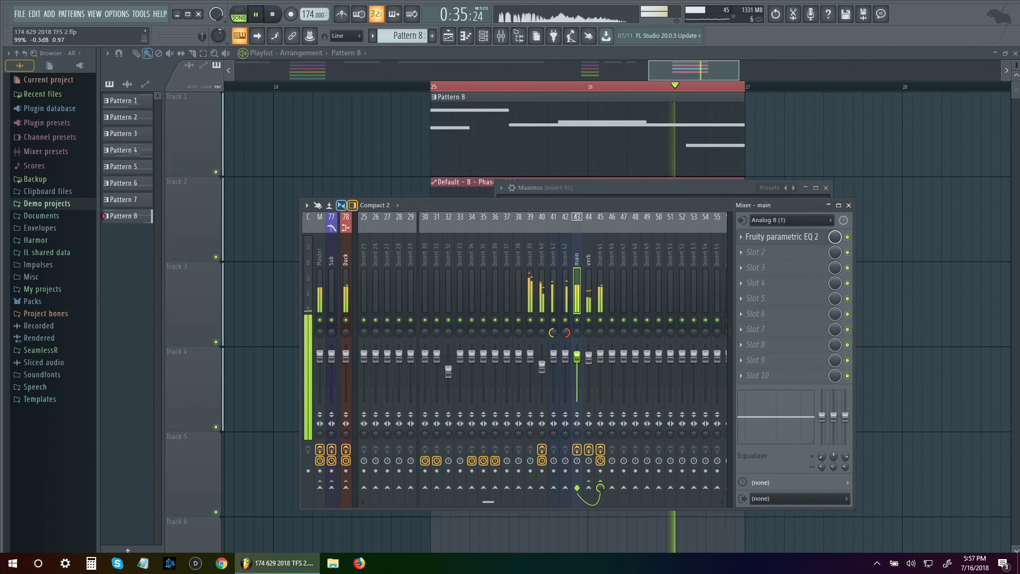
{"action": "left_click", "coordinate": [589, 367]}
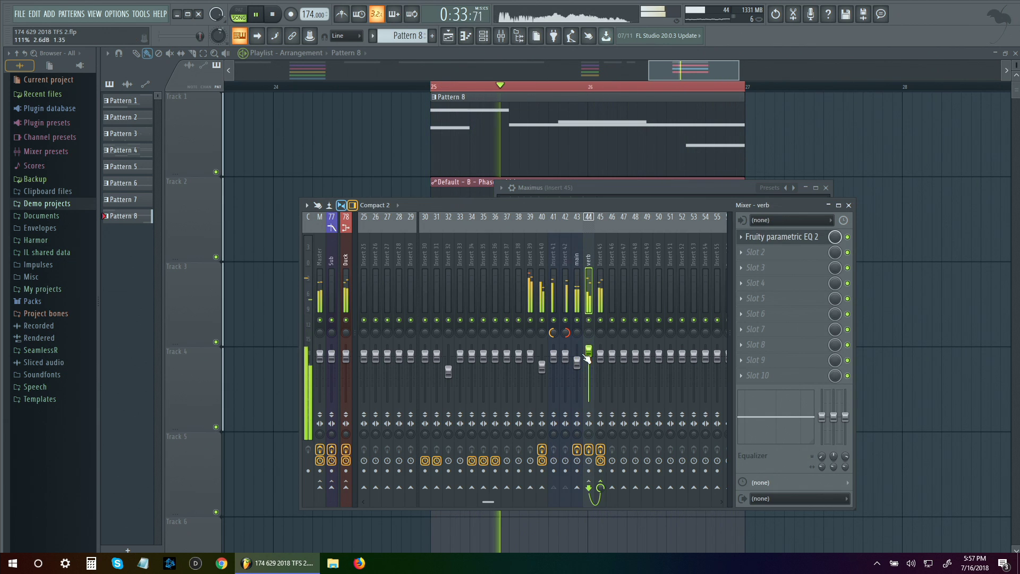
- Bend the compression curves of Maximus's low, mid and high bands upward so quieter signal is boosted
{"action": "left_click", "coordinate": [768, 236]}
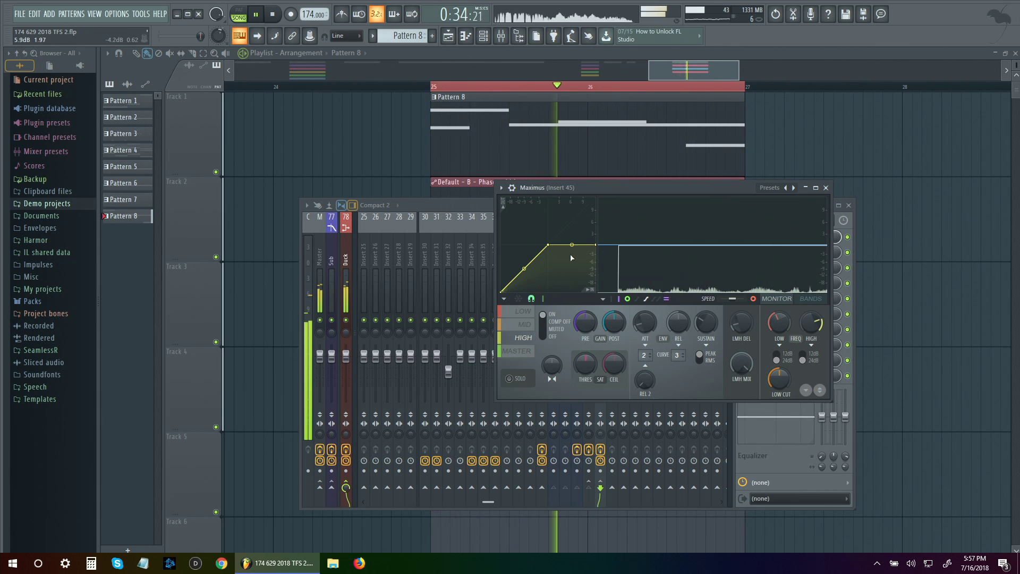
{"action": "left_click", "coordinate": [523, 312]}
{"action": "left_click", "coordinate": [525, 324]}
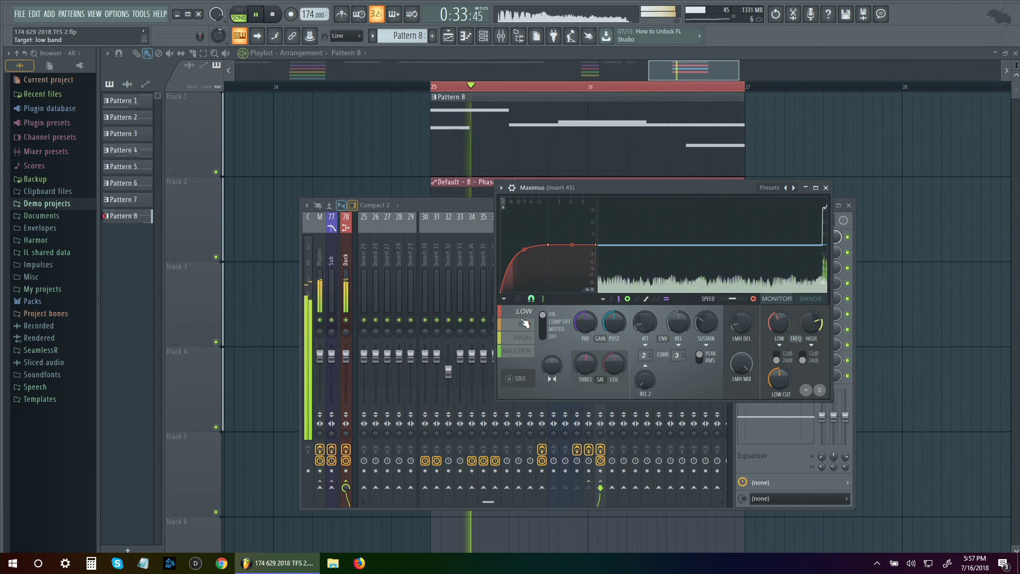
{"action": "left_click", "coordinate": [520, 339]}
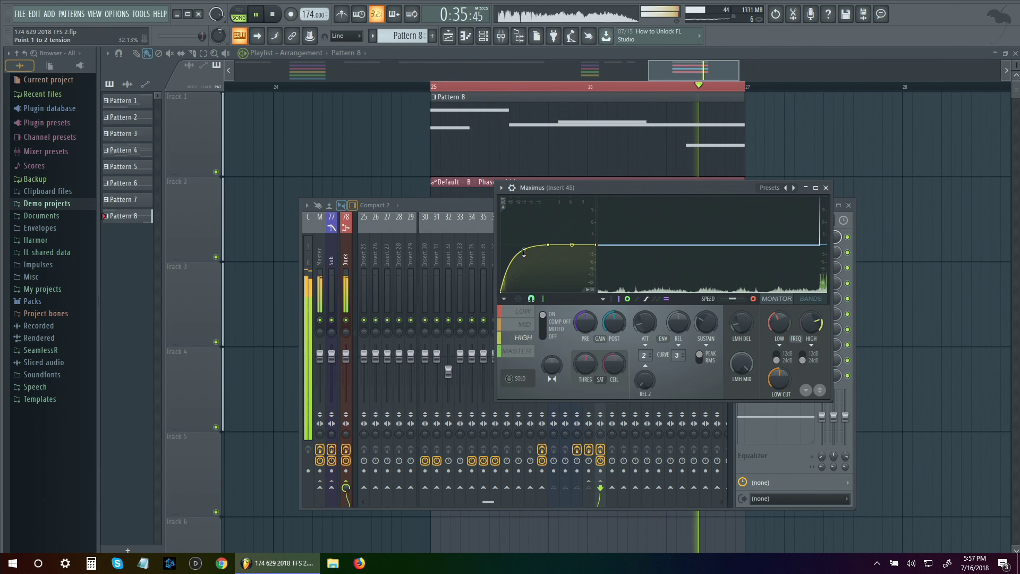
- Adjust the envelope timing of Maximus's low, mid and high bands and lower the high band's threshold point
{"action": "left_click", "coordinate": [525, 312]}
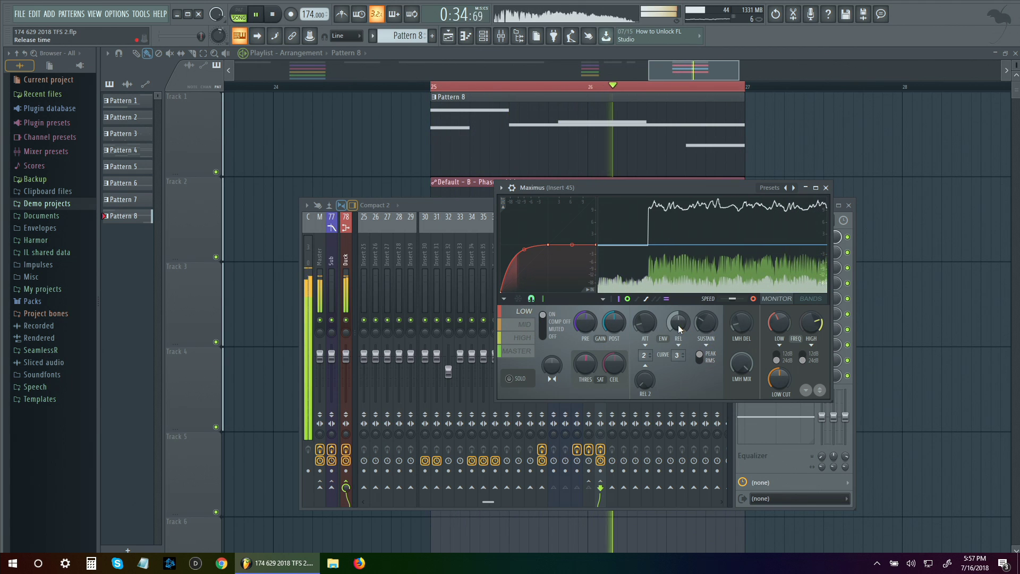
{"action": "left_click_drag", "start_coordinate": [679, 326], "coordinate": [679, 348]}
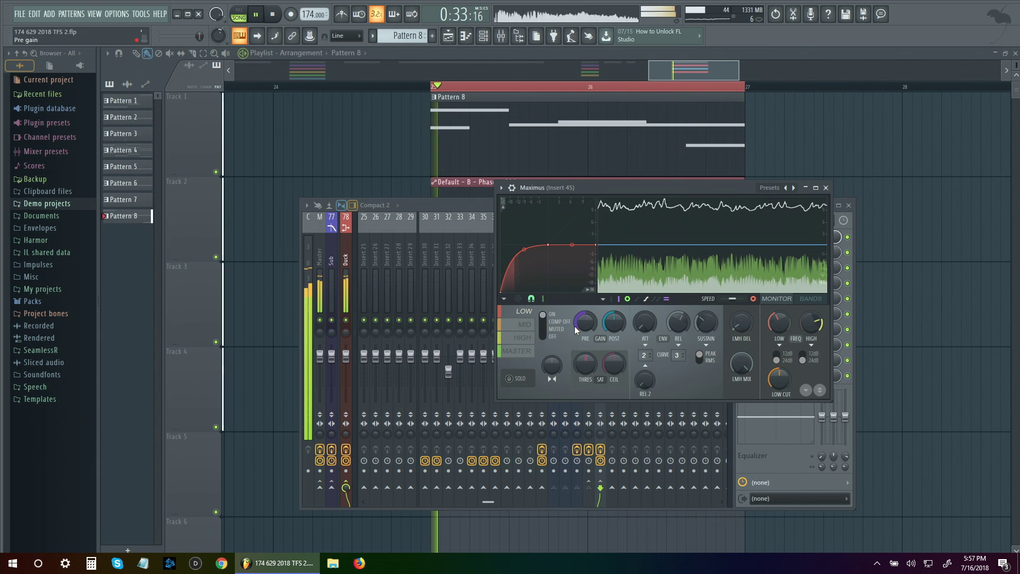
{"action": "left_click", "coordinate": [524, 324]}
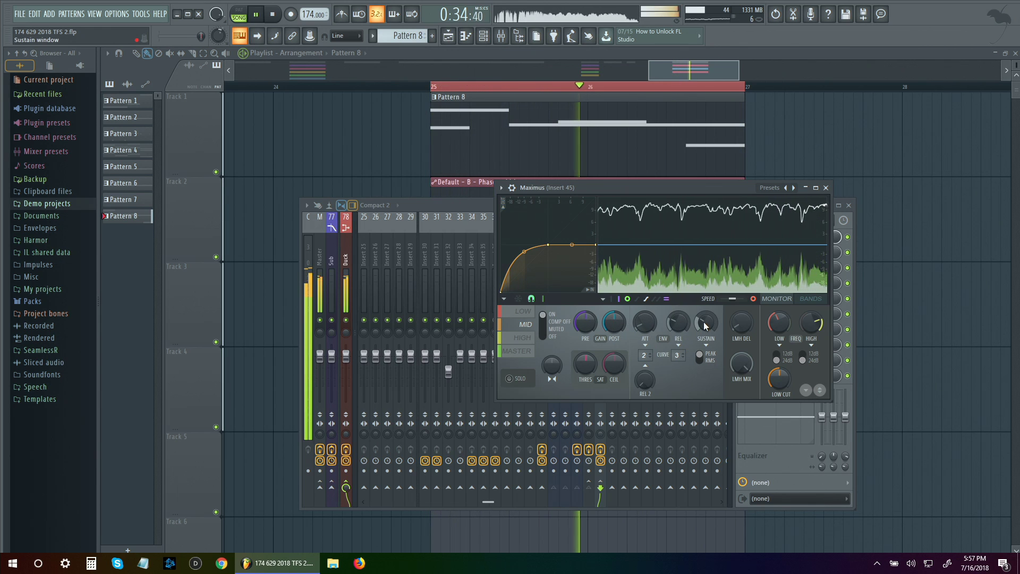
{"action": "left_click", "coordinate": [522, 337]}
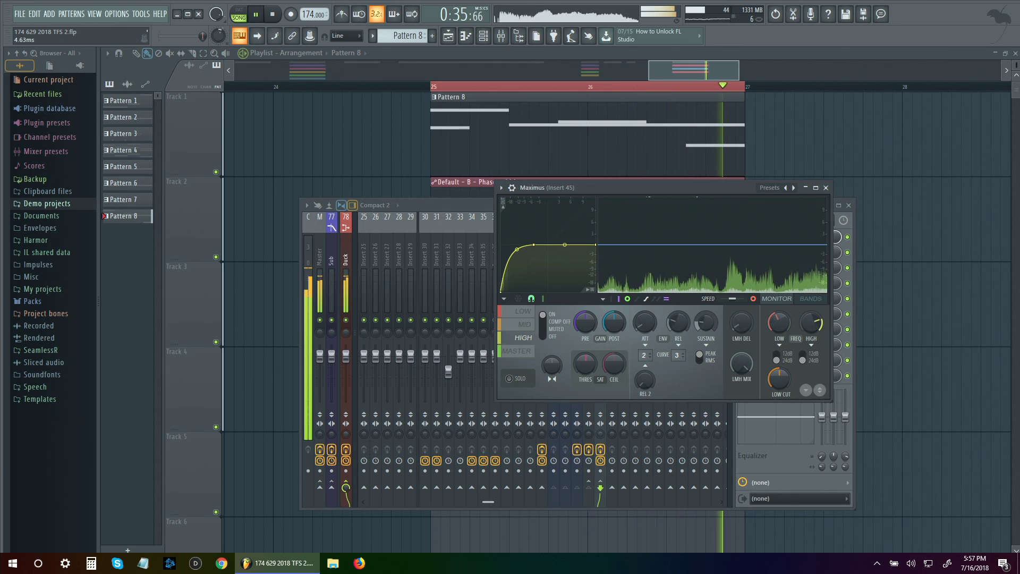
- Adjust the stereo separation of Maximus's low and mid bands and display the master band
{"action": "left_click", "coordinate": [516, 351]}
{"action": "left_click", "coordinate": [523, 312]}
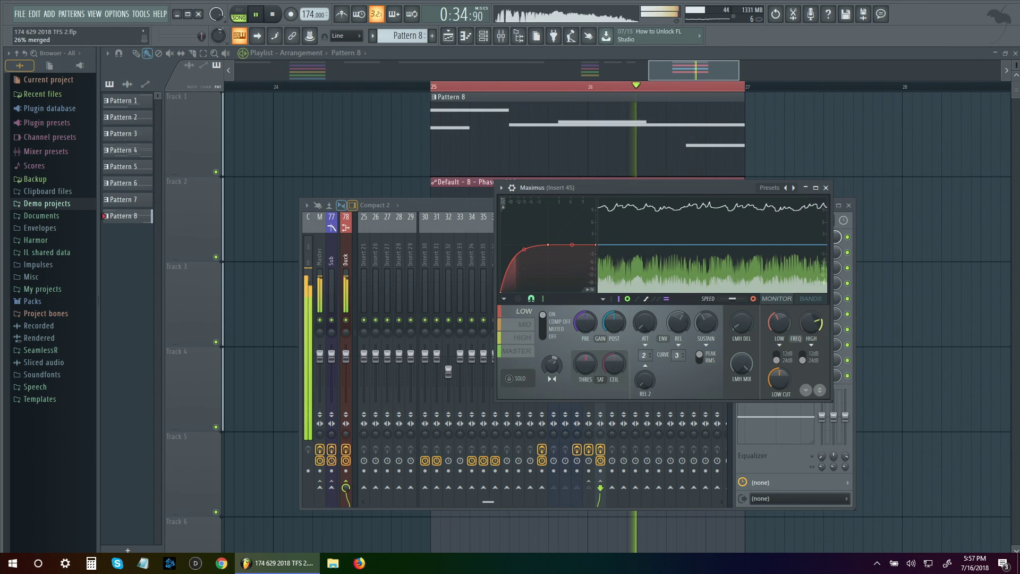
{"action": "left_click", "coordinate": [526, 324]}
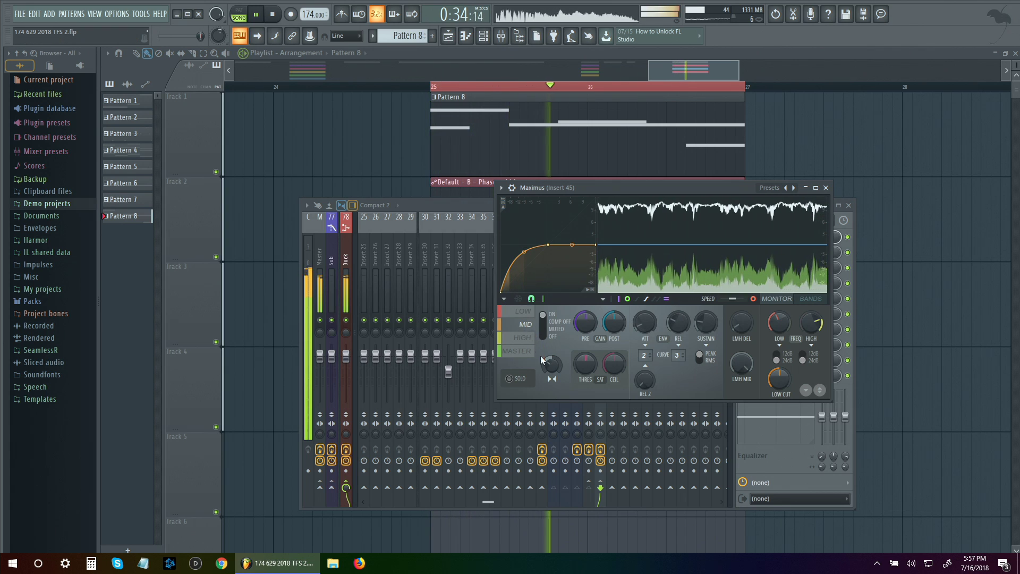
{"action": "left_click", "coordinate": [519, 353]}
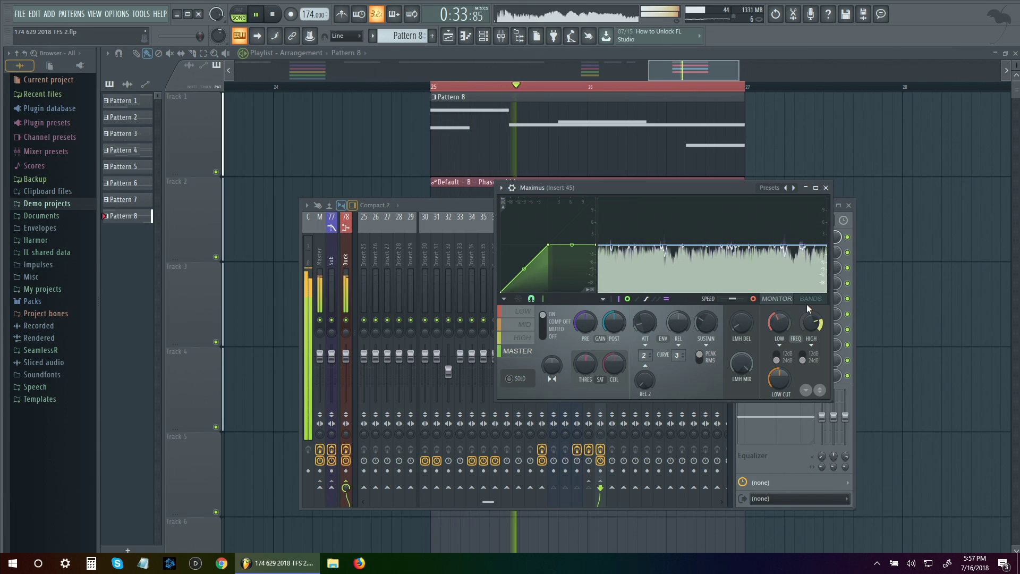
- Listen to the processed bass loop and close the Maximus and mixer windows to return to the playlist
{"action": "key", "text": "space"}
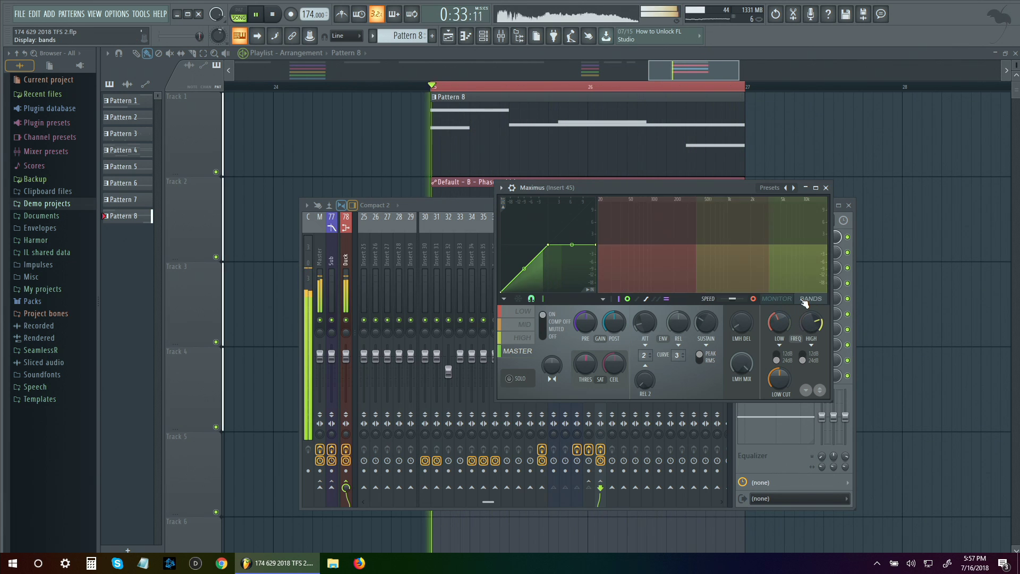
{"action": "key", "text": "F12"}
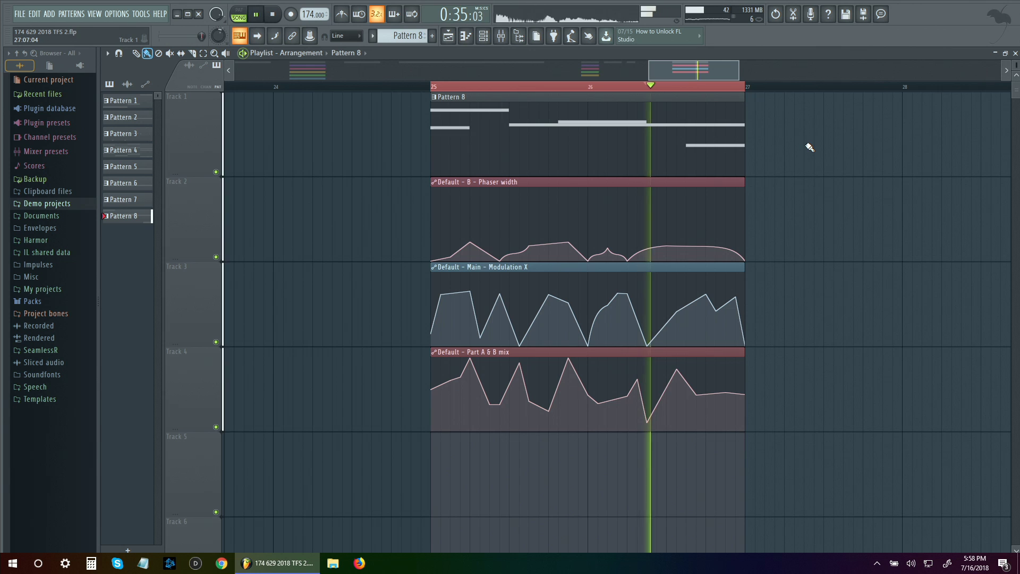
{"action": "key", "text": "space"}
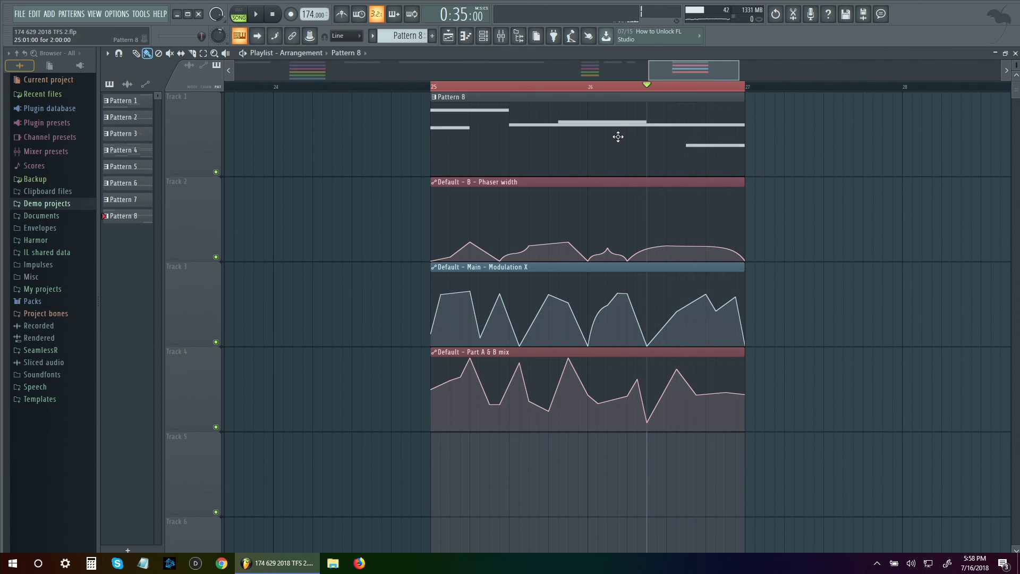
- In Pattern 8's Layer piano roll, lower the long F2 note to D#2 and remove the low slide note ending bar 2
{"action": "double_click", "coordinate": [617, 137]}
{"action": "left_click_drag", "start_coordinate": [412, 292], "coordinate": [431, 310]}
{"action": "key", "text": "space"}
{"action": "key", "text": "space"}
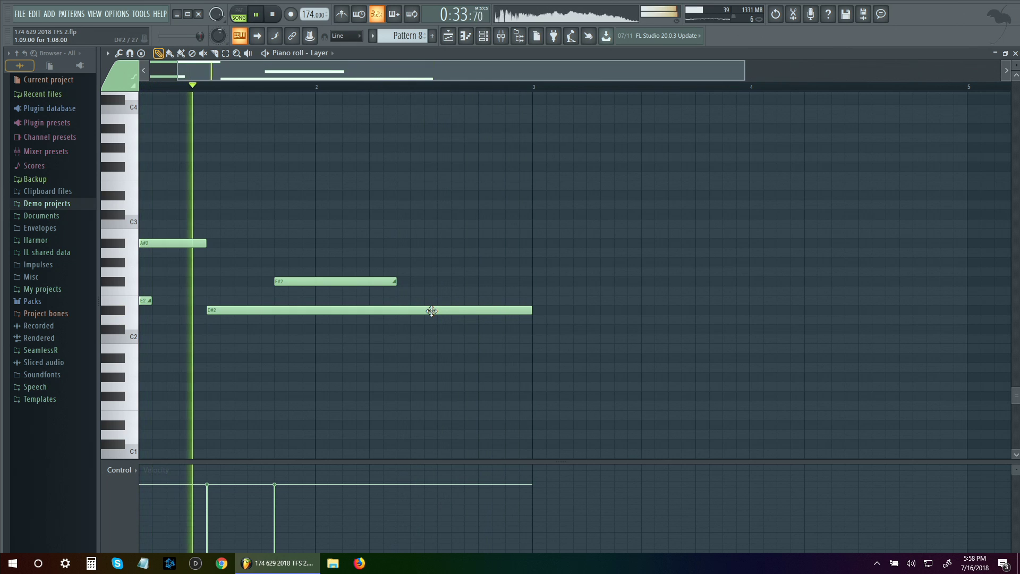
- Audition the edited phrase with the whole two-bar passage in view in the piano roll
{"action": "scroll", "coordinate": [531, 281], "scroll_direction": "left", "scroll_amount": 2}
{"action": "scroll", "coordinate": [584, 273], "scroll_direction": "down", "scroll_amount": 1}
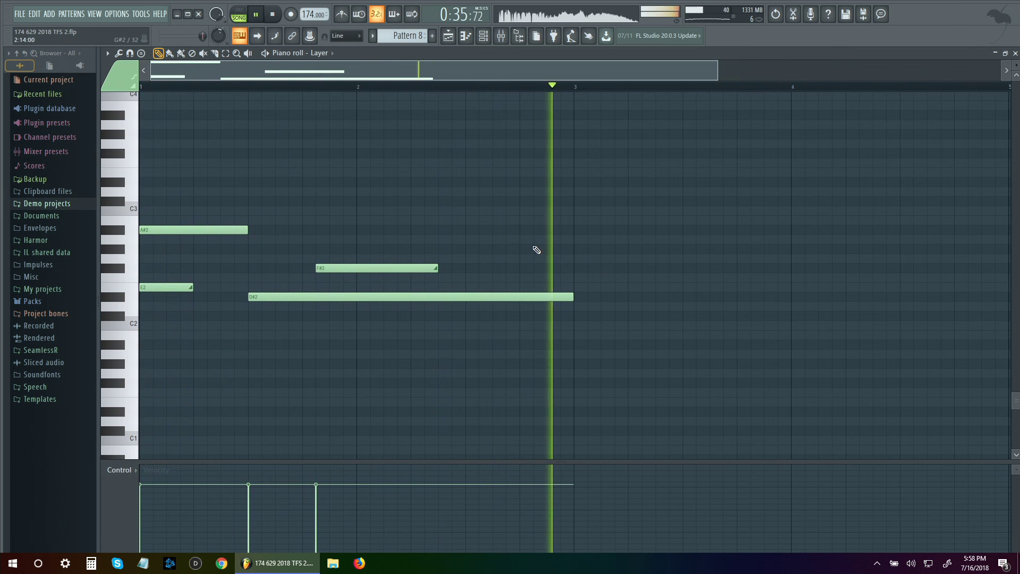
{"action": "key", "text": "space"}
{"action": "scroll", "coordinate": [400, 281], "scroll_direction": "up", "scroll_amount": 2}
{"action": "key", "text": "space"}
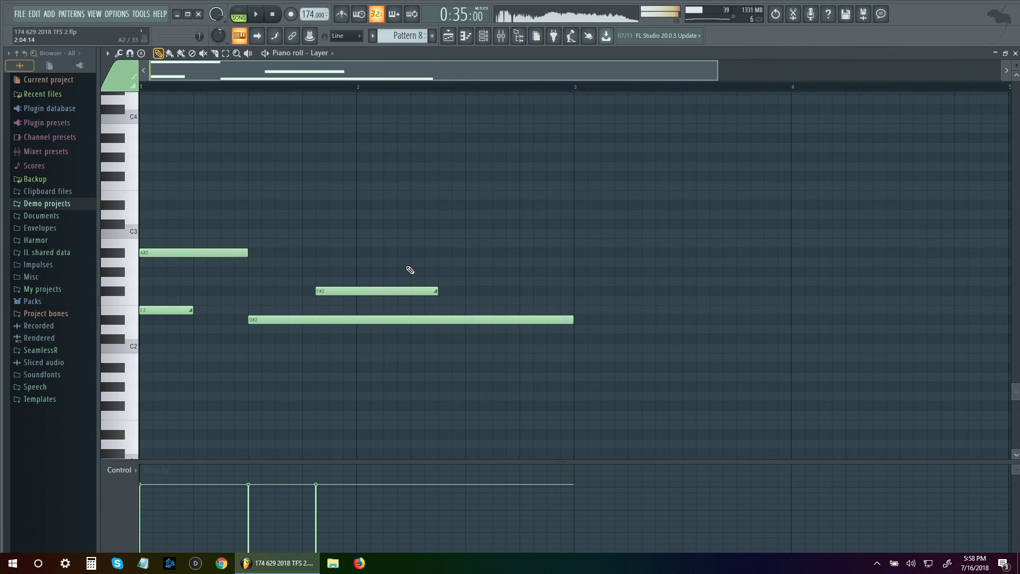
{"action": "left_click", "coordinate": [257, 89]}
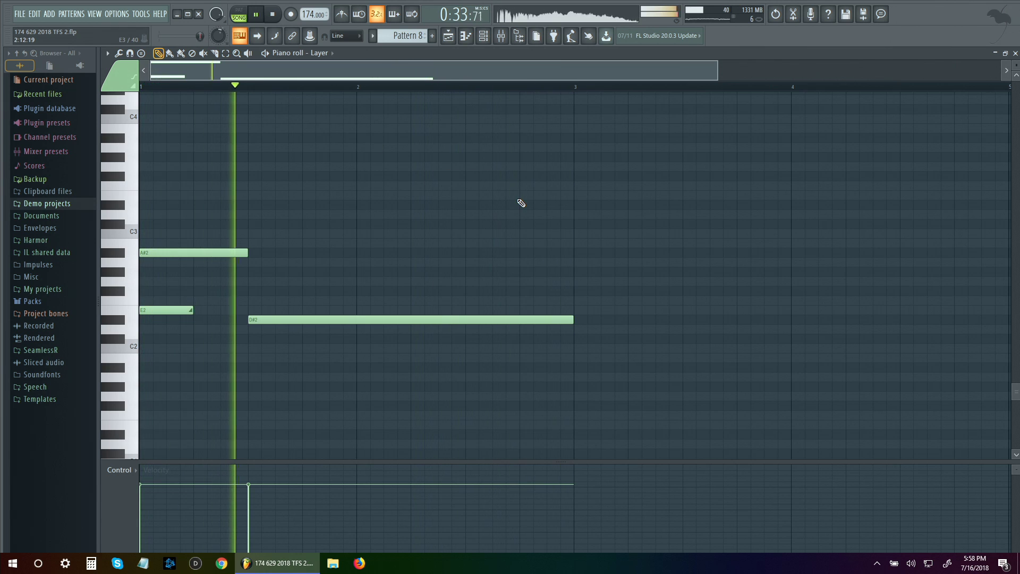
- Delete the slide notes and the A#2 note, and make the long D#2 note span both bars from bar 1
{"action": "right_click", "coordinate": [170, 309]}
{"action": "right_click", "coordinate": [176, 252]}
{"action": "left_click_drag", "start_coordinate": [296, 319], "coordinate": [187, 307]}
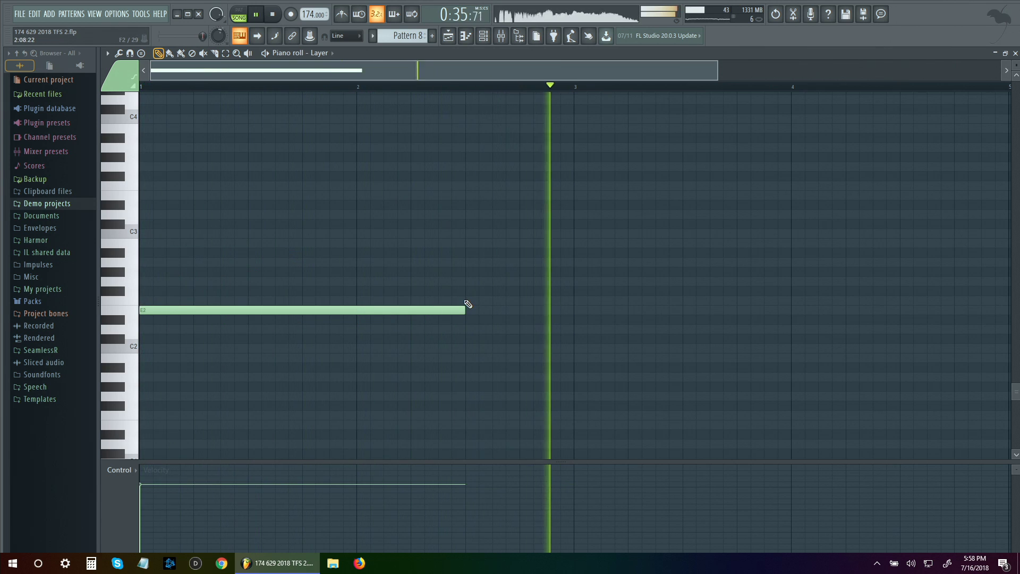
{"action": "right_click", "coordinate": [405, 313]}
{"action": "key", "text": "ctrl+z"}
{"action": "key", "text": "ctrl+z"}
{"action": "left_click_drag", "start_coordinate": [467, 330], "coordinate": [563, 334]}
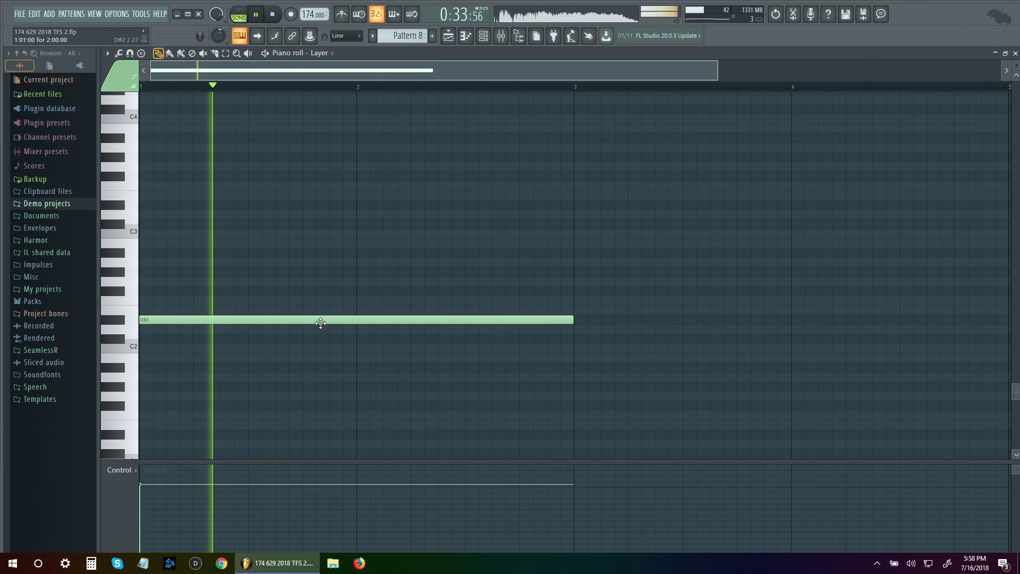
- Try the two-bar note at G#2 and F#2 while the loop plays
{"action": "key", "text": "F8"}
{"action": "key", "text": "F8"}
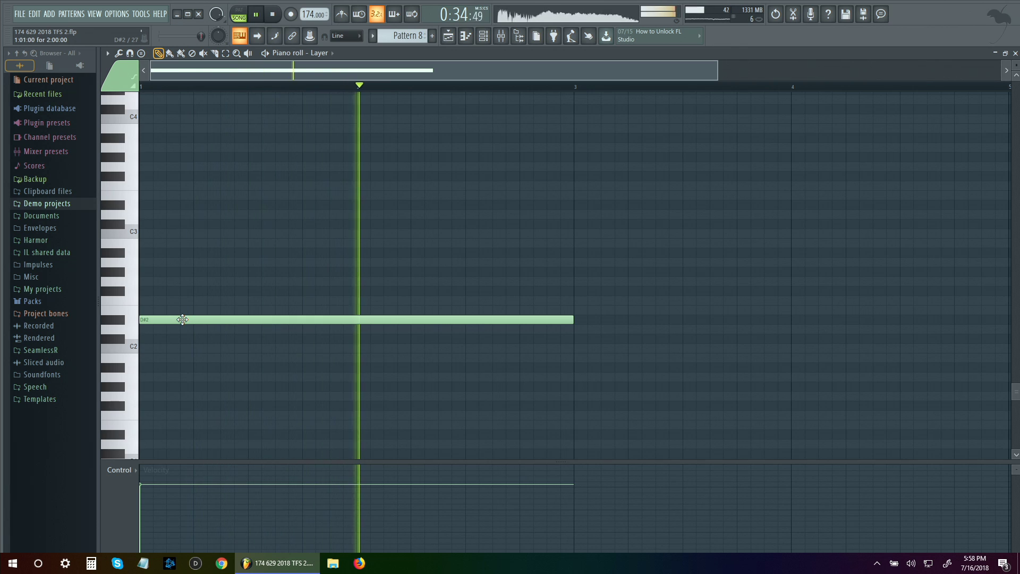
{"action": "left_click_drag", "start_coordinate": [182, 319], "coordinate": [186, 272]}
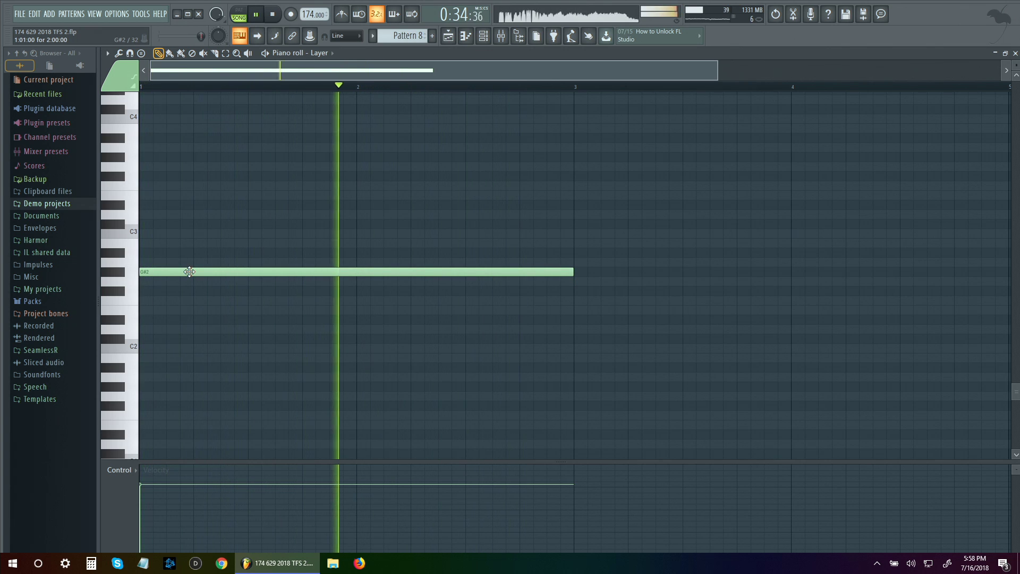
{"action": "left_click_drag", "start_coordinate": [185, 271], "coordinate": [188, 290]}
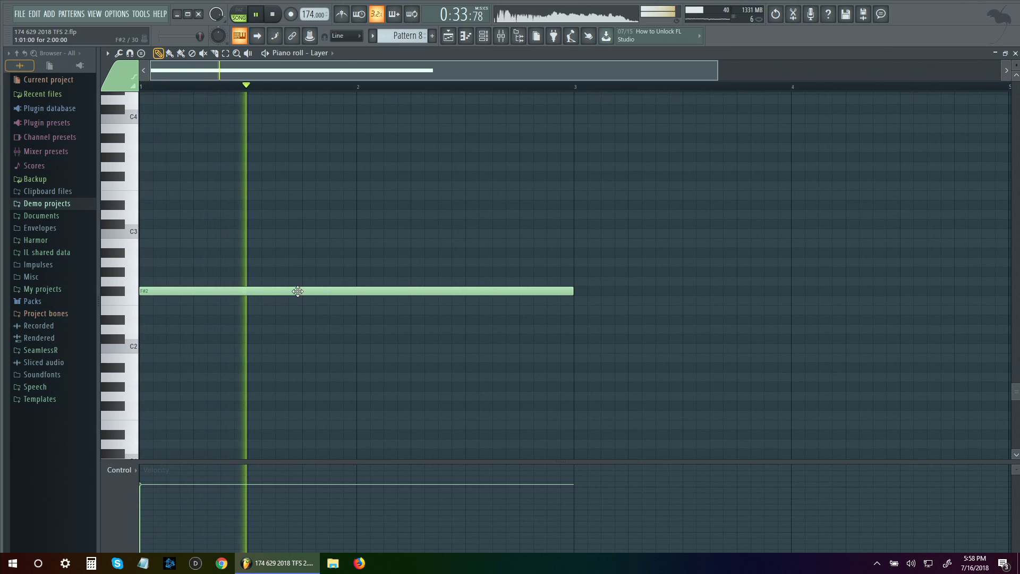
- Try the two-bar note at B1, C2 and D2 while replaying the loop
{"action": "mouse_move", "coordinate": [467, 89]}
{"action": "left_mouse_down"}
{"action": "mouse_move", "coordinate": [290, 91]}
{"action": "mouse_move", "coordinate": [464, 97]}
{"action": "left_mouse_up"}
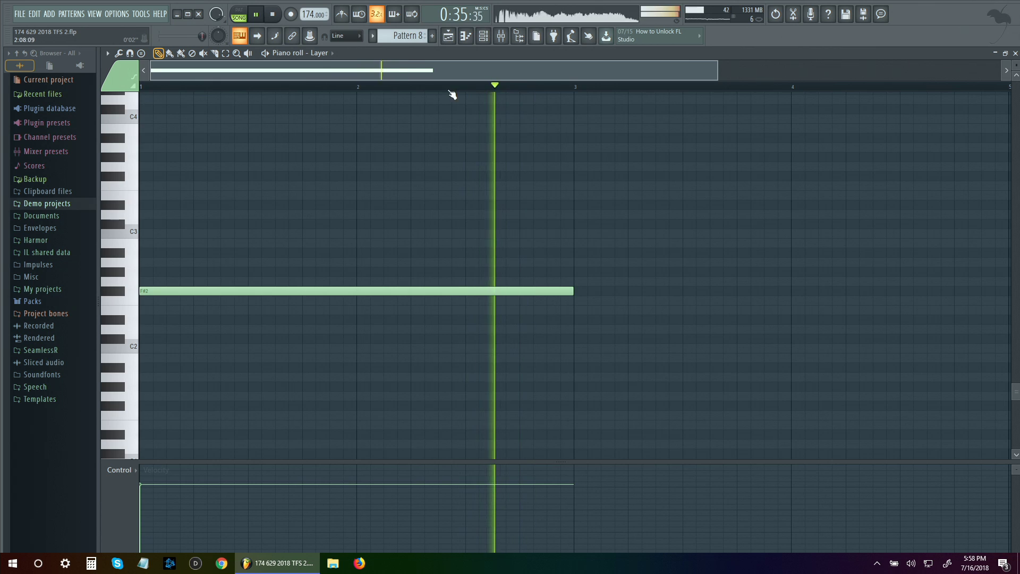
{"action": "left_click_drag", "start_coordinate": [495, 287], "coordinate": [495, 395]}
{"action": "key", "text": "space"}
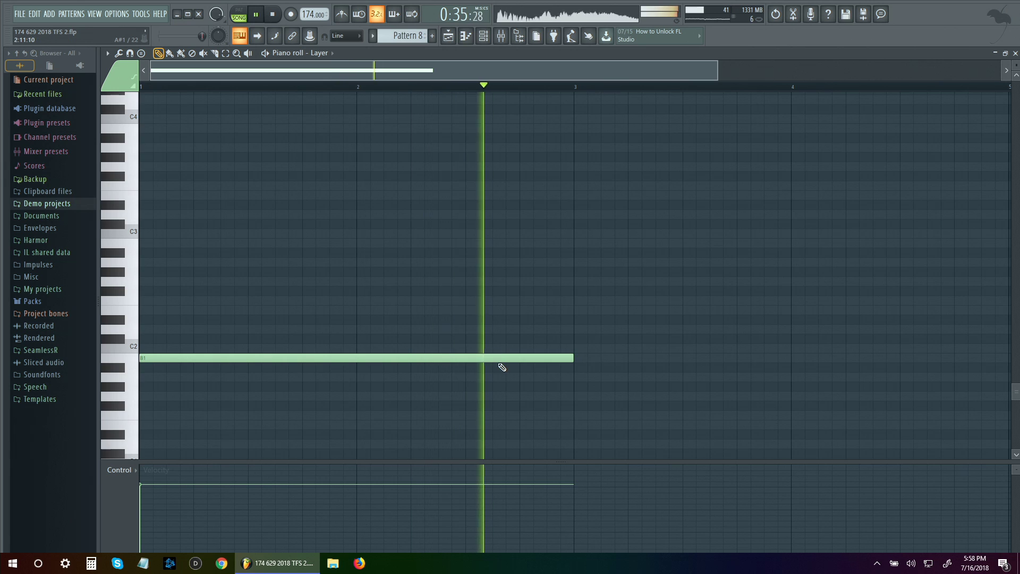
{"action": "left_click_drag", "start_coordinate": [498, 358], "coordinate": [499, 348]}
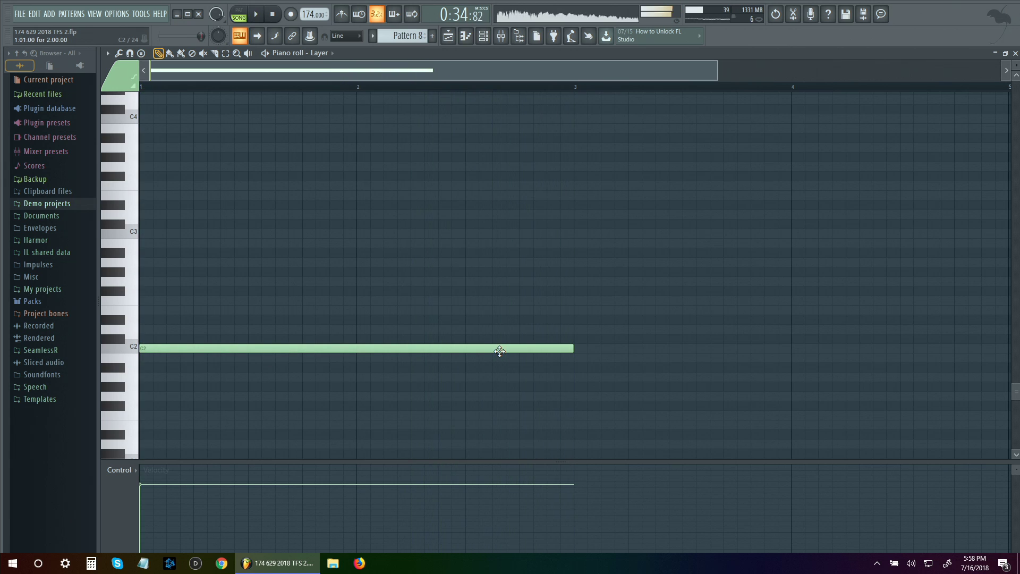
{"action": "left_click_drag", "start_coordinate": [499, 351], "coordinate": [499, 332]}
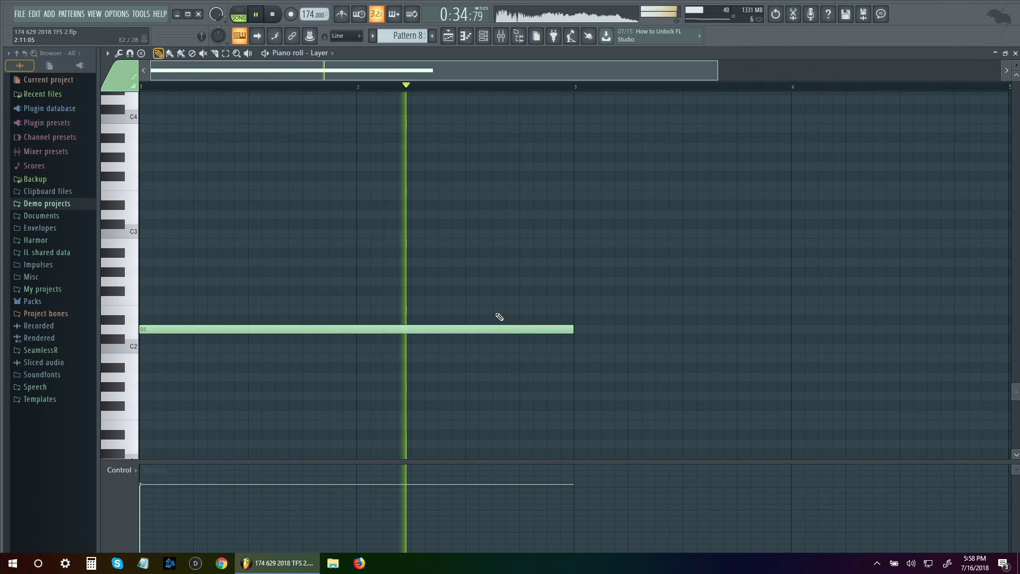
- Test the two-bar note at G#2 against the playing loop and settle it on F2
{"action": "left_click", "coordinate": [357, 88]}
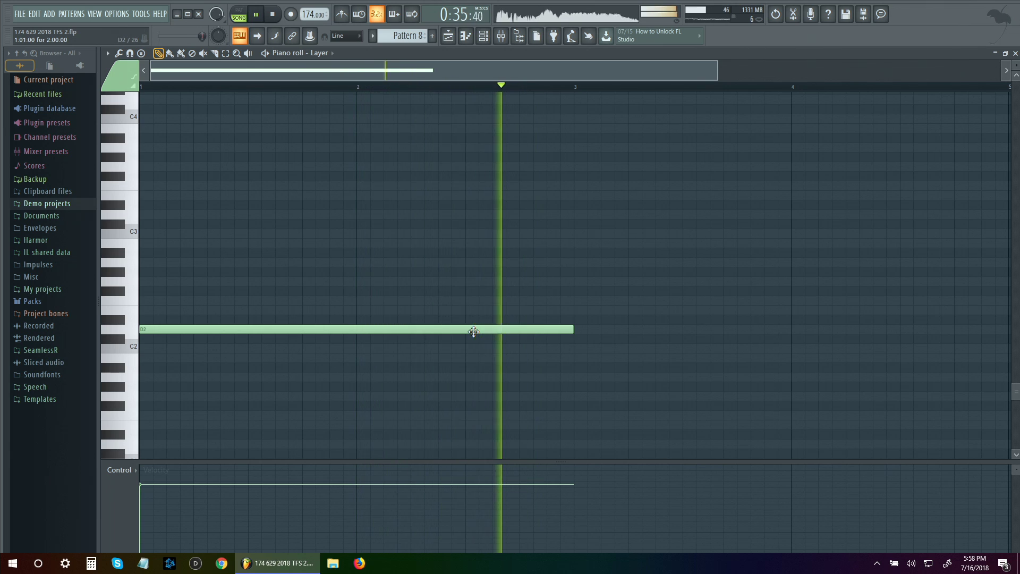
{"action": "key", "text": "space"}
{"action": "left_click_drag", "start_coordinate": [475, 330], "coordinate": [463, 272]}
{"action": "key", "text": "space"}
{"action": "left_click", "coordinate": [289, 86]}
{"action": "left_click", "coordinate": [257, 88]}
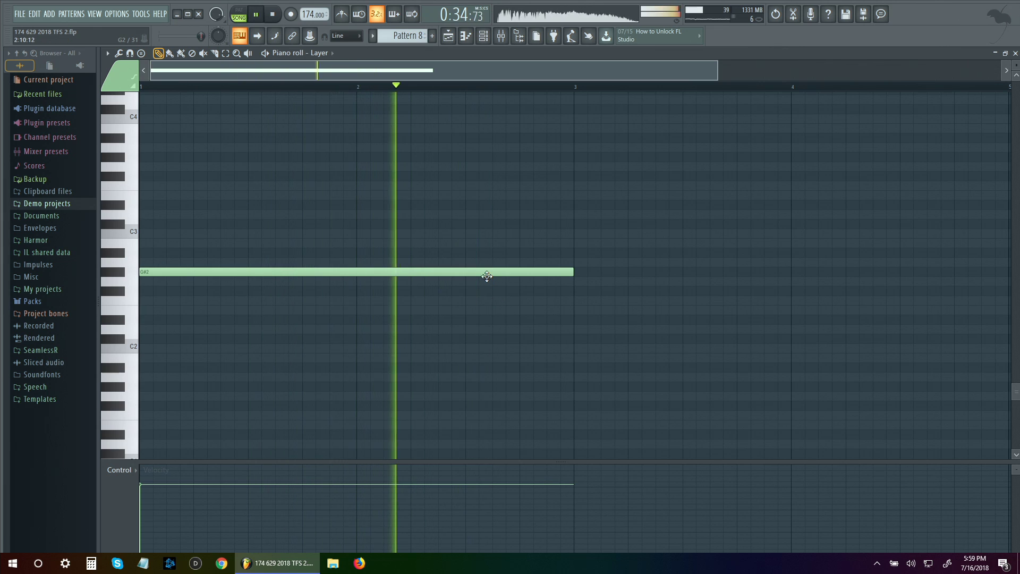
{"action": "left_click_drag", "start_coordinate": [485, 275], "coordinate": [485, 301]}
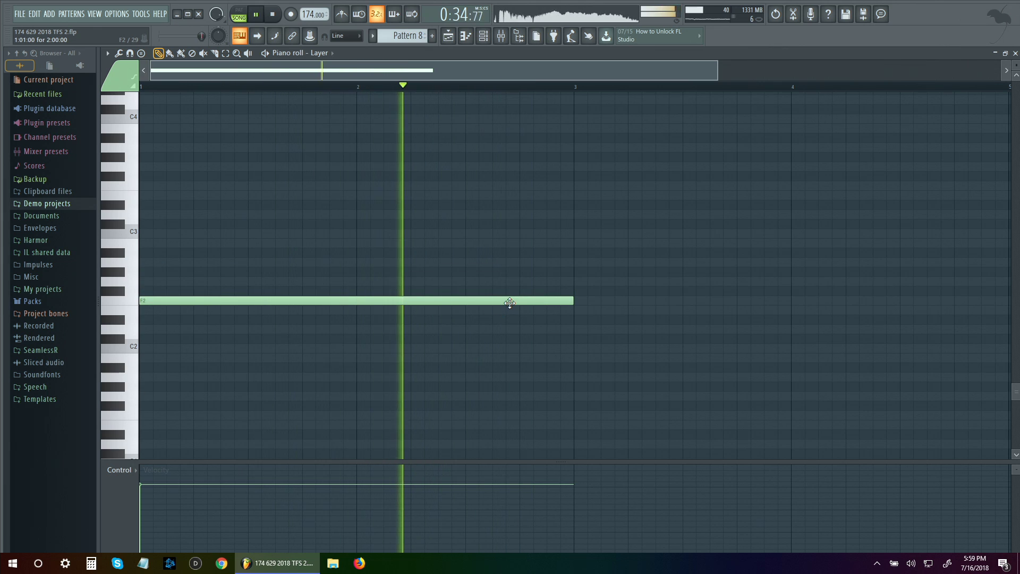
- Select bar 2 on the piano roll timeline and replay the sustained F2 note
{"action": "key", "text": "space"}
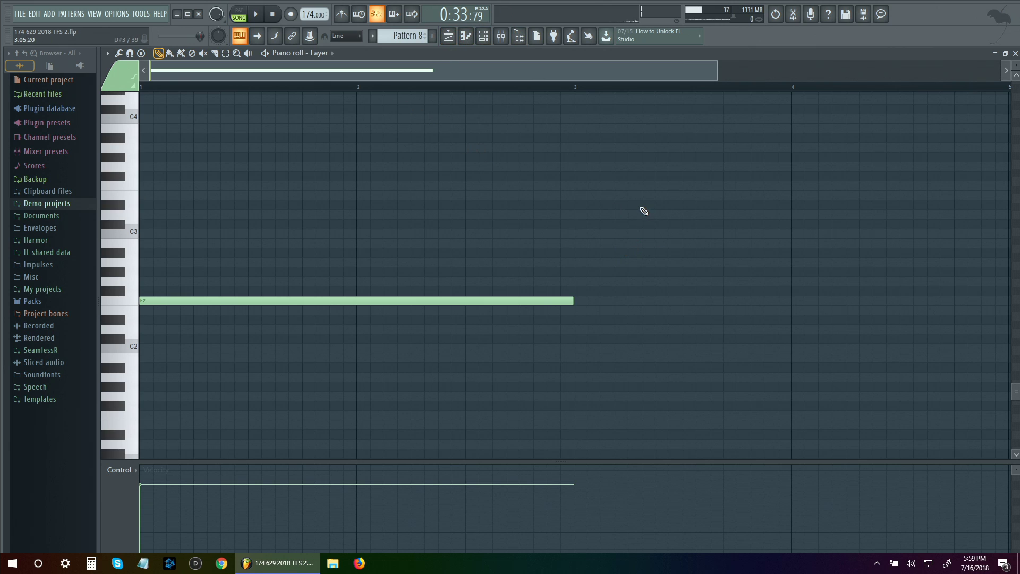
{"action": "left_click_drag", "start_coordinate": [360, 89], "coordinate": [676, 178]}
{"action": "key", "text": "space"}
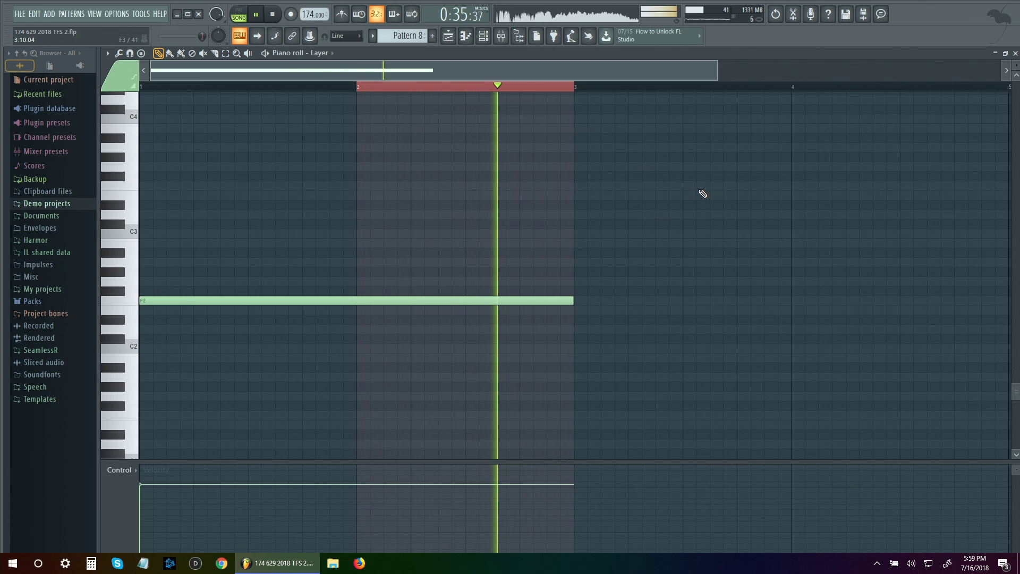
- Select from the middle of bar 1 to the middle of bar 2 on the piano roll timeline and replay the note
{"action": "key", "text": "space"}
{"action": "left_click", "coordinate": [249, 86]}
{"action": "left_click_drag", "start_coordinate": [249, 87], "coordinate": [454, 105]}
{"action": "key", "text": "space"}
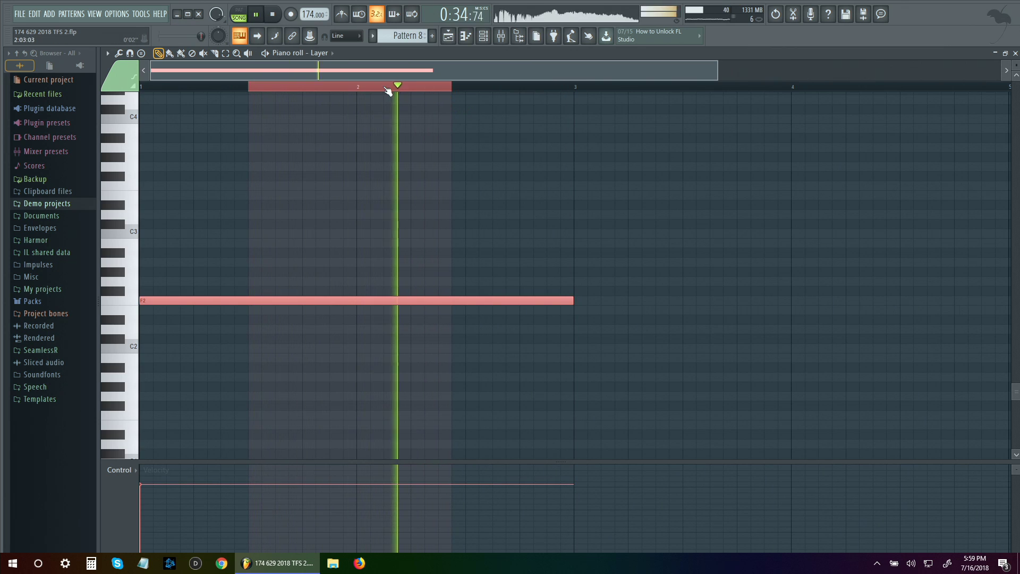
- Stop playback and select the last three quarters of bar 2 on the piano roll timeline
{"action": "left_click", "coordinate": [362, 90]}
{"action": "key", "text": "space"}
{"action": "left_click", "coordinate": [410, 88]}
{"action": "left_click", "coordinate": [411, 88]}
{"action": "left_click_drag", "start_coordinate": [415, 91], "coordinate": [587, 124]}
- Load Edison into effect slot 2 of mixer track Insert 45, after Maximus, and move its window clear of the note
{"action": "key", "text": "F9"}
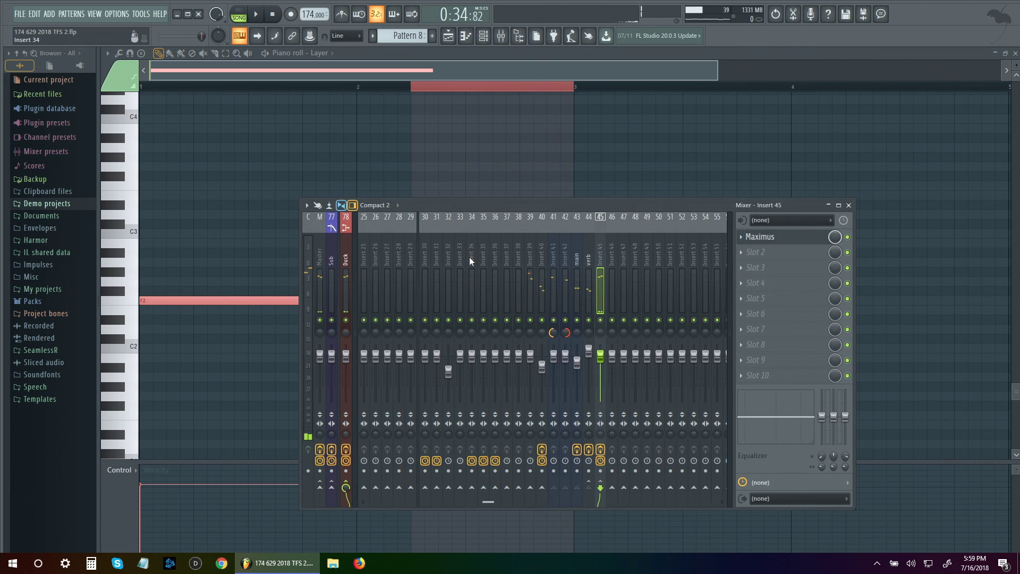
{"action": "key", "text": "space"}
{"action": "key", "text": "space"}
{"action": "left_click", "coordinate": [766, 251]}
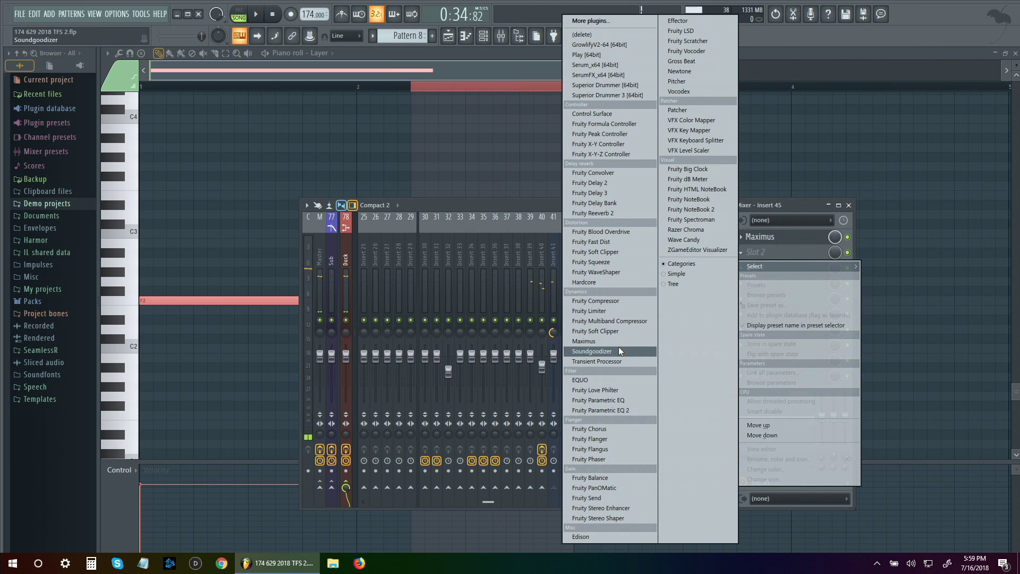
{"action": "left_click", "coordinate": [627, 536]}
{"action": "left_click_drag", "start_coordinate": [439, 173], "coordinate": [797, 183]}
- Set Edison's recording mode to On play and arm it for recording
{"action": "left_click", "coordinate": [702, 204]}
{"action": "left_click", "coordinate": [691, 210]}
{"action": "left_click", "coordinate": [665, 197]}
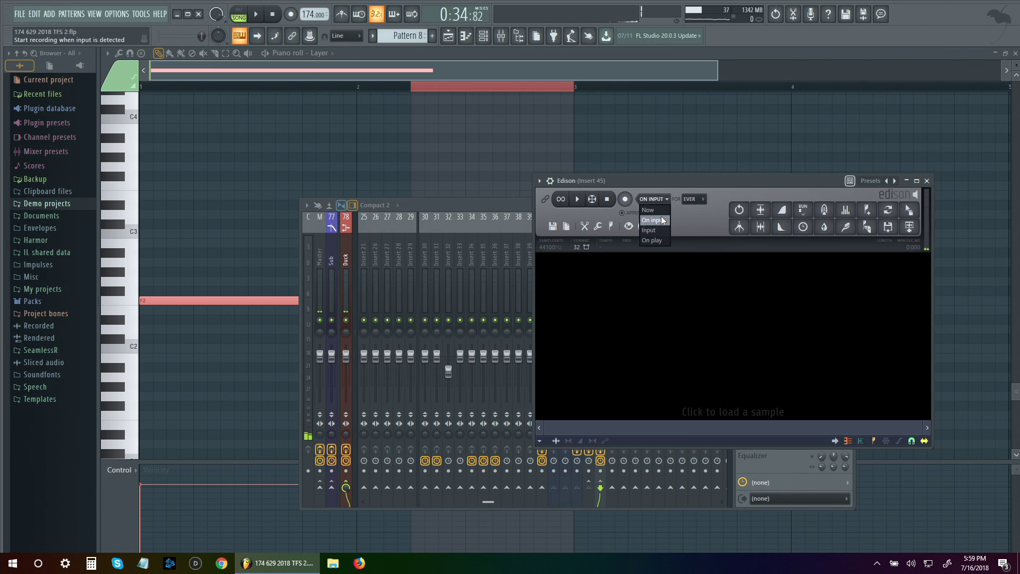
{"action": "left_click", "coordinate": [664, 212]}
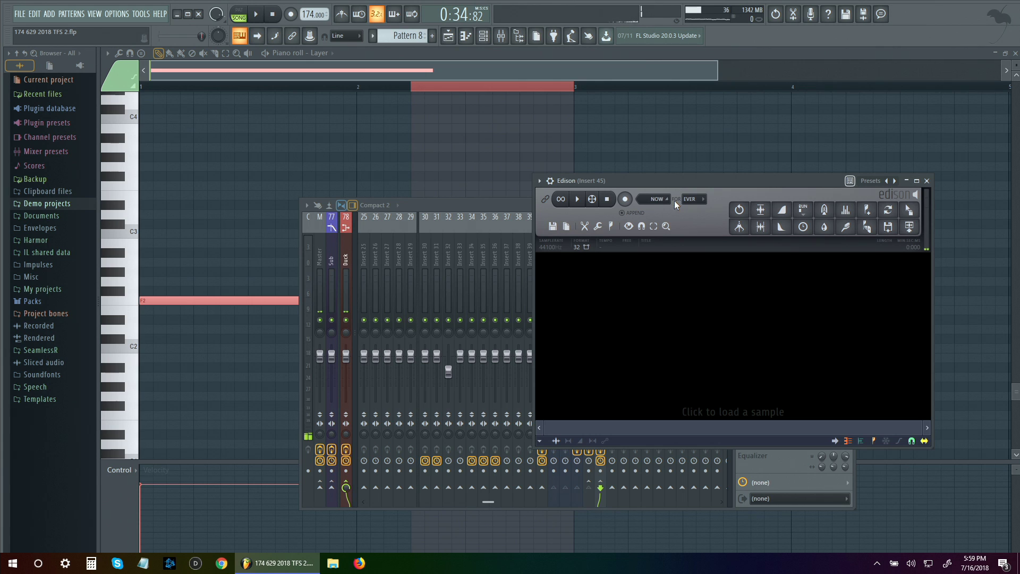
{"action": "left_click", "coordinate": [626, 201]}
- Try recording the selected part of the note into Edison, once in song mode and once in pattern mode
{"action": "left_click", "coordinate": [256, 15]}
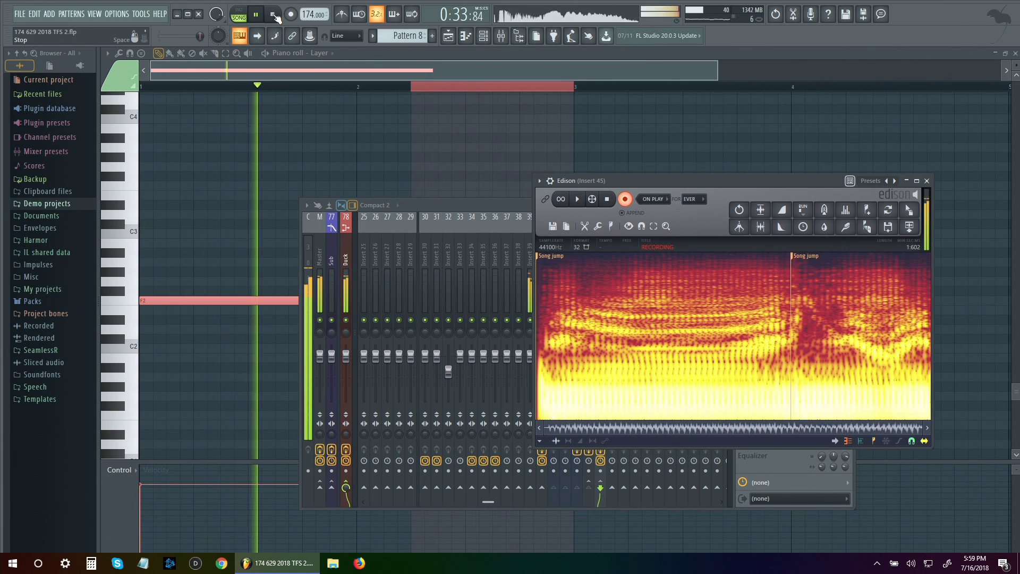
{"action": "left_click", "coordinate": [272, 14]}
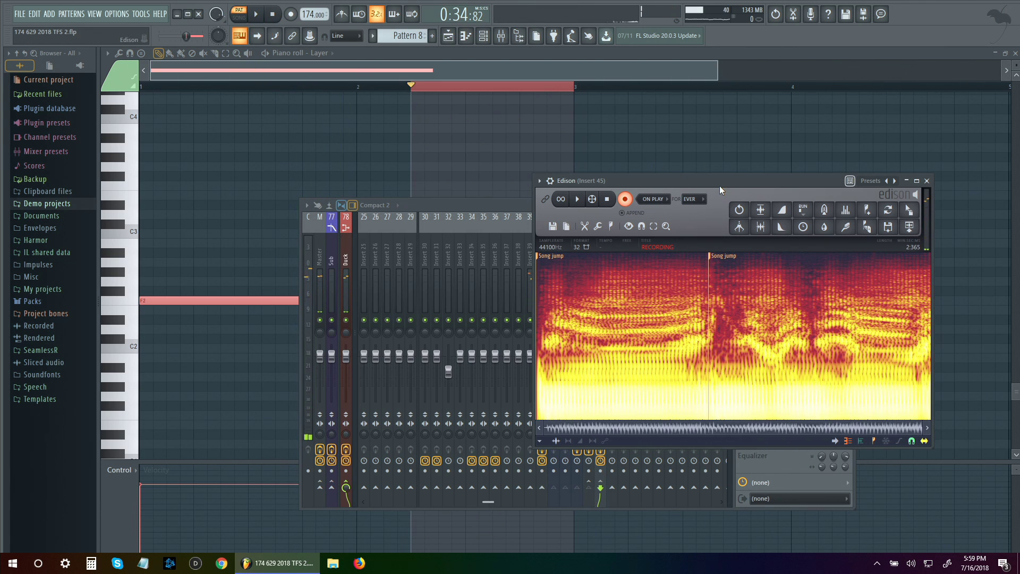
{"action": "left_click", "coordinate": [625, 199]}
{"action": "left_click", "coordinate": [258, 16]}
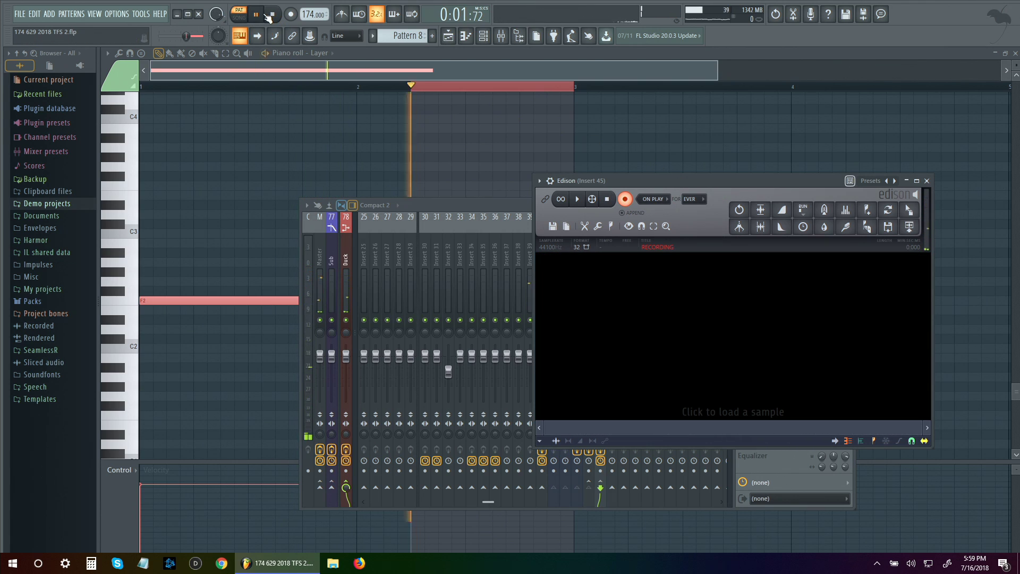
{"action": "left_click", "coordinate": [251, 17]}
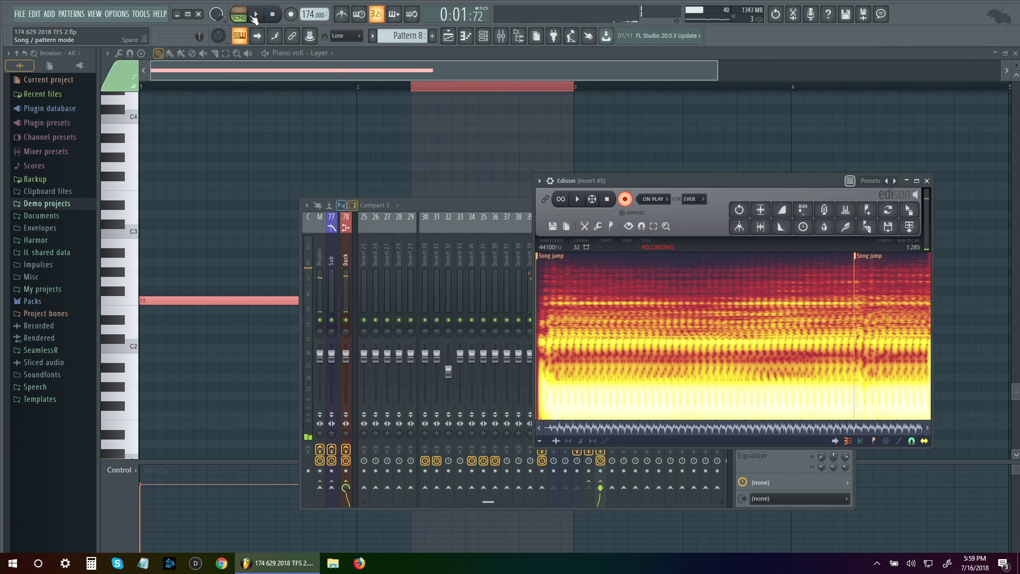
- Clear the piano roll time selection and select the last three quarters of bar 26 on the playlist timeline
{"action": "left_click", "coordinate": [493, 72]}
{"action": "left_click", "coordinate": [549, 157], "text": "ctrl"}
{"action": "double_click", "coordinate": [420, 86]}
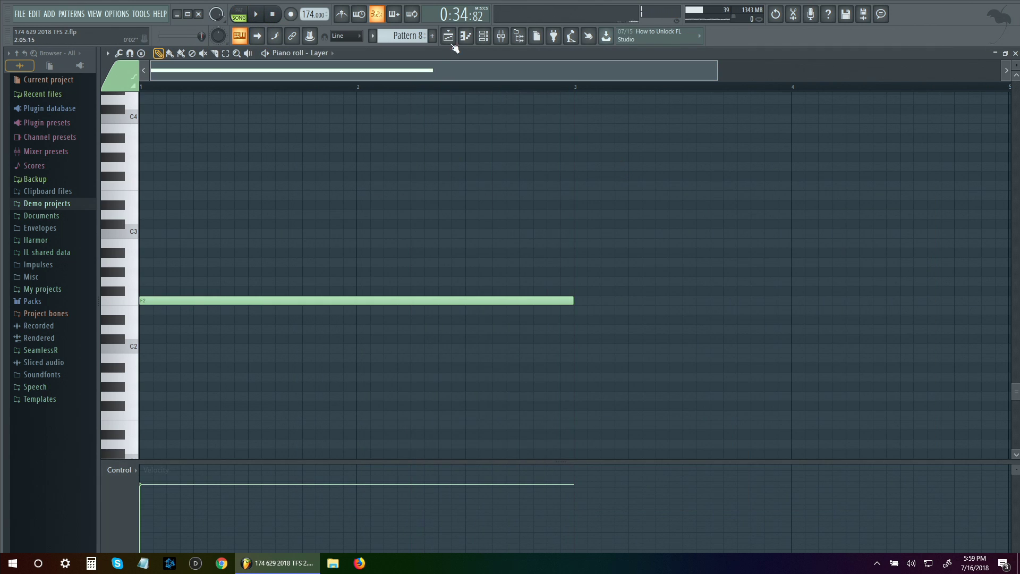
{"action": "left_click", "coordinate": [447, 38]}
{"action": "left_click_drag", "start_coordinate": [628, 86], "coordinate": [743, 86]}
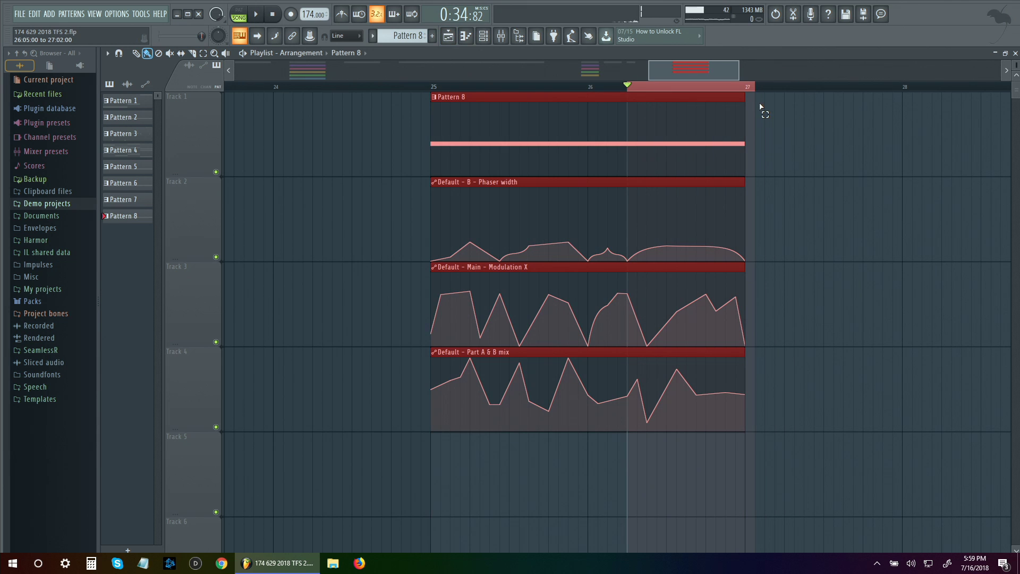
- Play the playlist selection briefly to check it, stop, and reopen Edison on Insert 45
{"action": "key", "text": "space"}
{"action": "key", "text": "F9"}
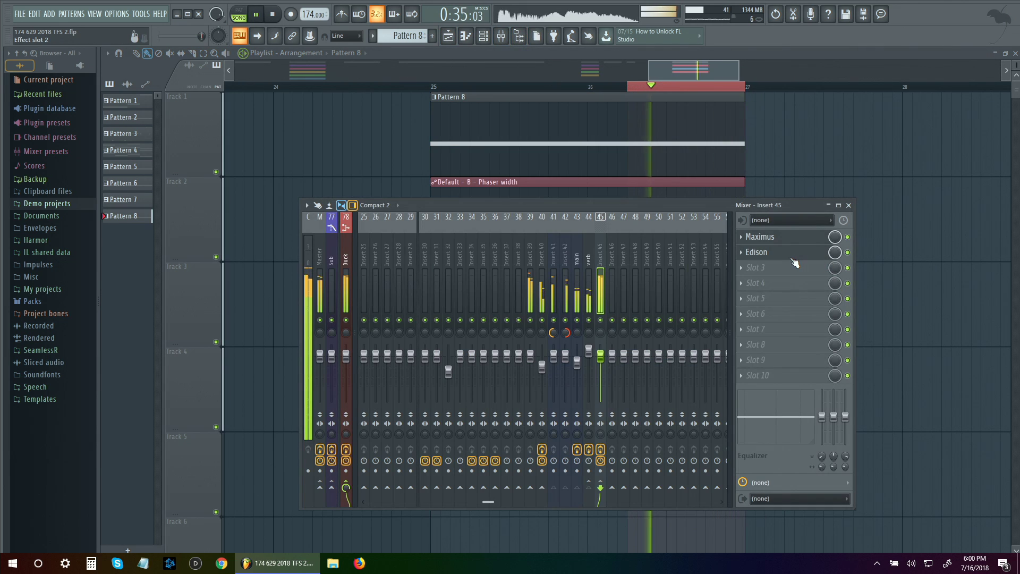
{"action": "left_click", "coordinate": [760, 236]}
{"action": "key", "text": "space"}
{"action": "left_click", "coordinate": [825, 187]}
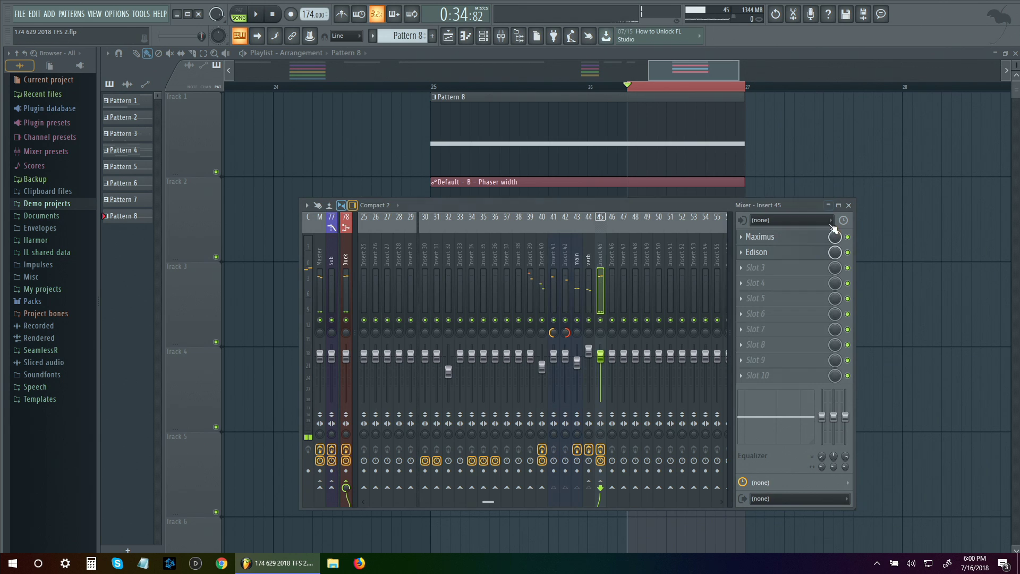
{"action": "left_click", "coordinate": [833, 230]}
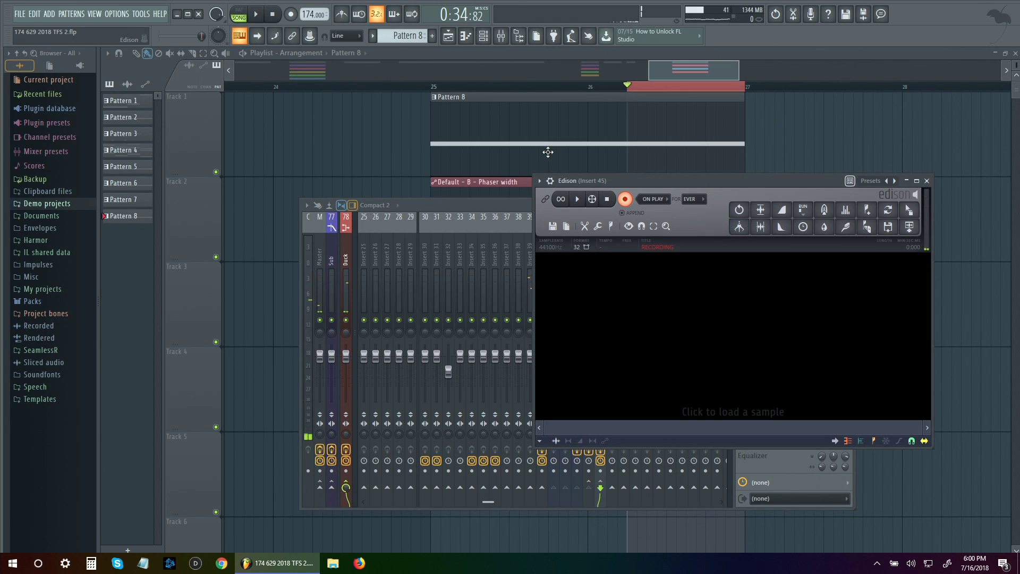
- Record many repeats of the playlist loop into Edison, and stop both playback and recording
{"action": "left_click", "coordinate": [256, 15]}
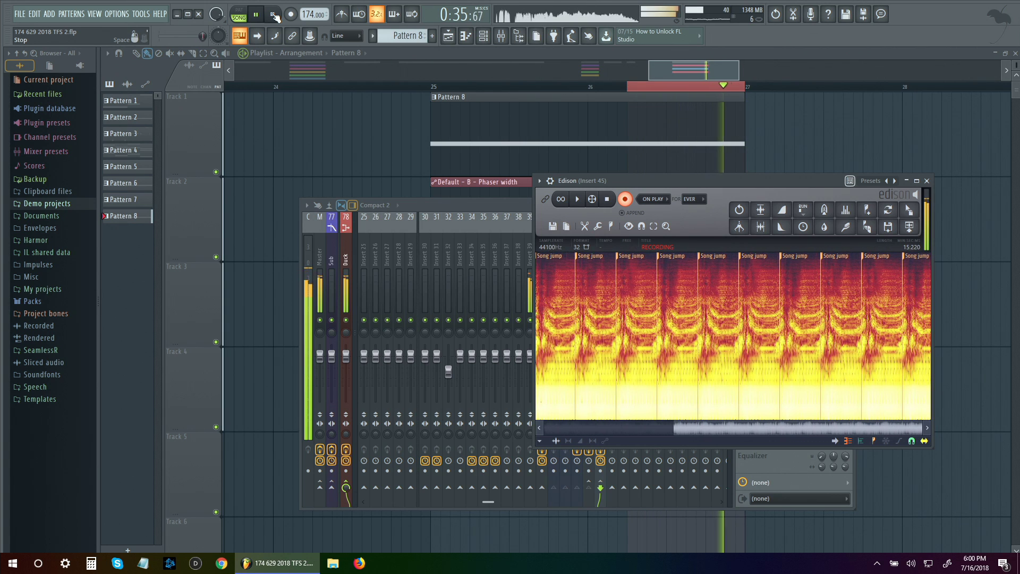
{"action": "left_click", "coordinate": [273, 15]}
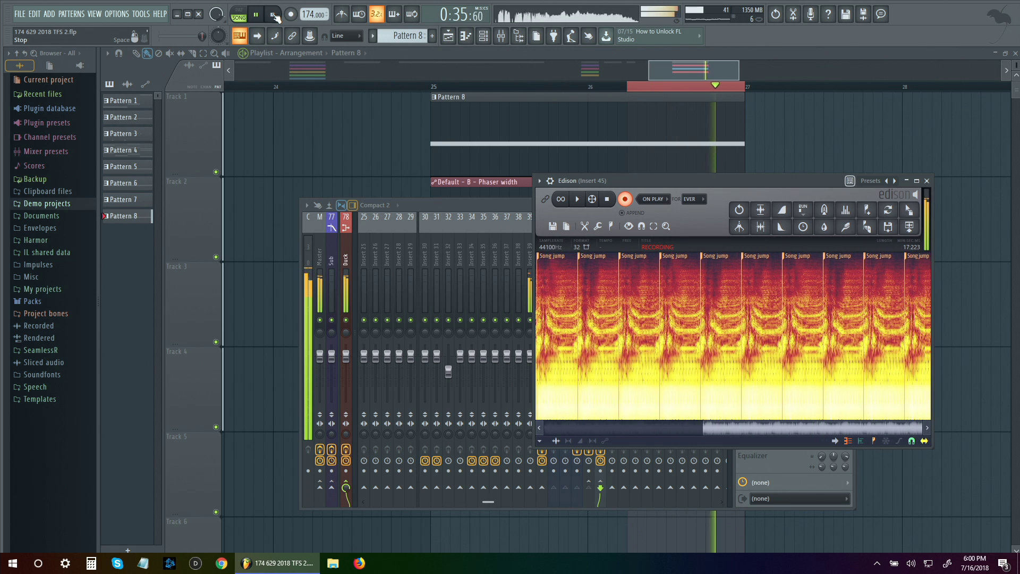
{"action": "left_click", "coordinate": [625, 200]}
- Examine and play back the recorded repeats in Edison, checking the sound around the Song jump markers
{"action": "scroll", "coordinate": [902, 307], "scroll_direction": "up", "scroll_amount": 3}
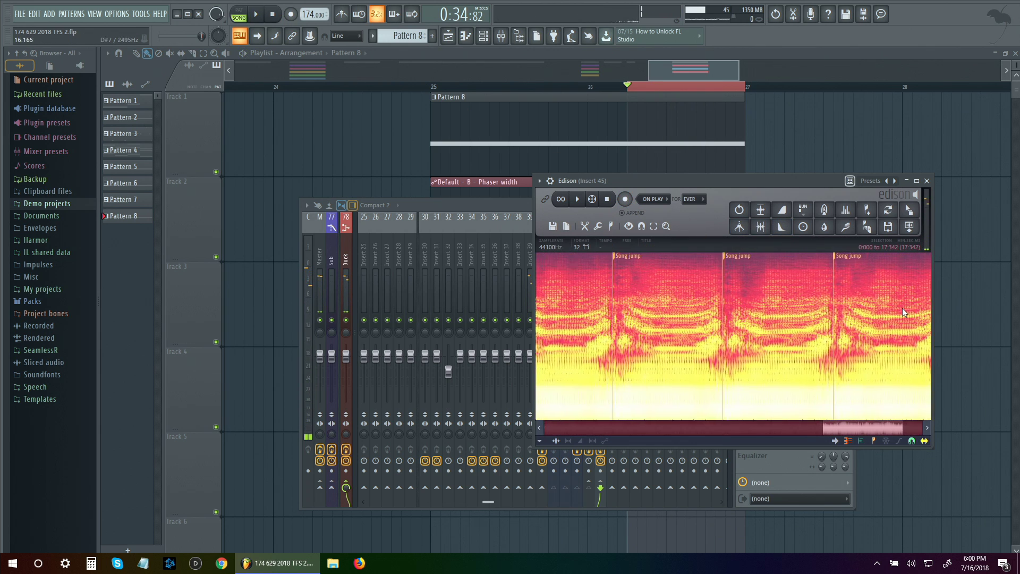
{"action": "left_click_drag", "start_coordinate": [849, 426], "coordinate": [869, 426]}
{"action": "key", "text": "space"}
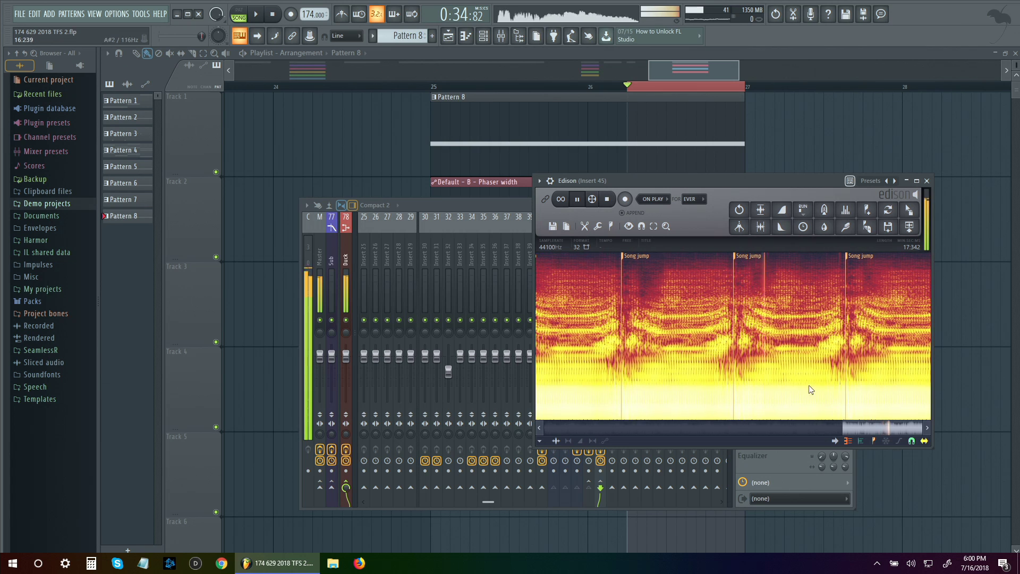
{"action": "left_click", "coordinate": [589, 304]}
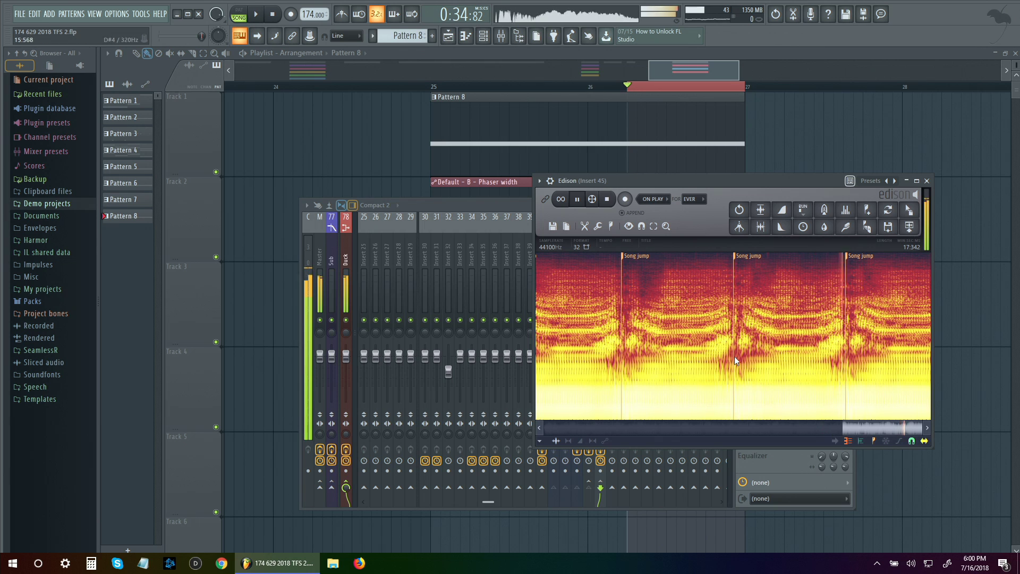
{"action": "scroll", "coordinate": [618, 318], "scroll_direction": "down", "scroll_amount": 3}
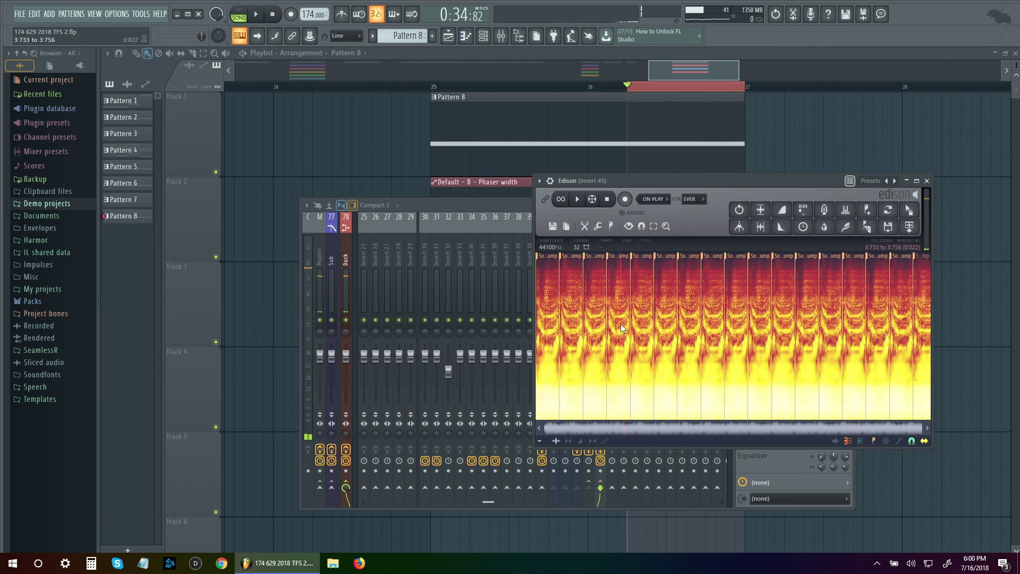
{"action": "left_click", "coordinate": [620, 323]}
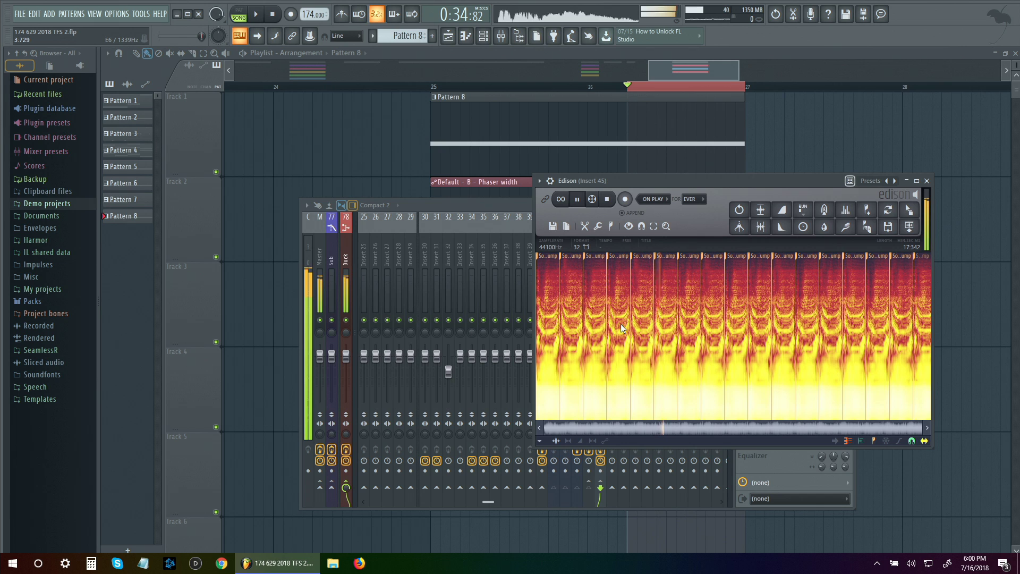
{"action": "scroll", "coordinate": [690, 355], "scroll_direction": "up", "scroll_amount": 4}
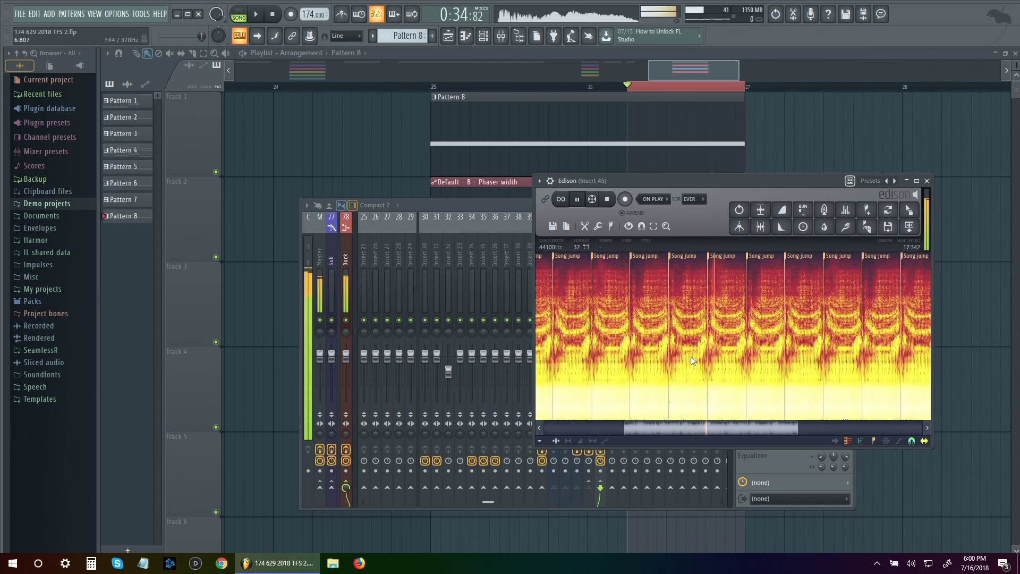
{"action": "left_click", "coordinate": [619, 325]}
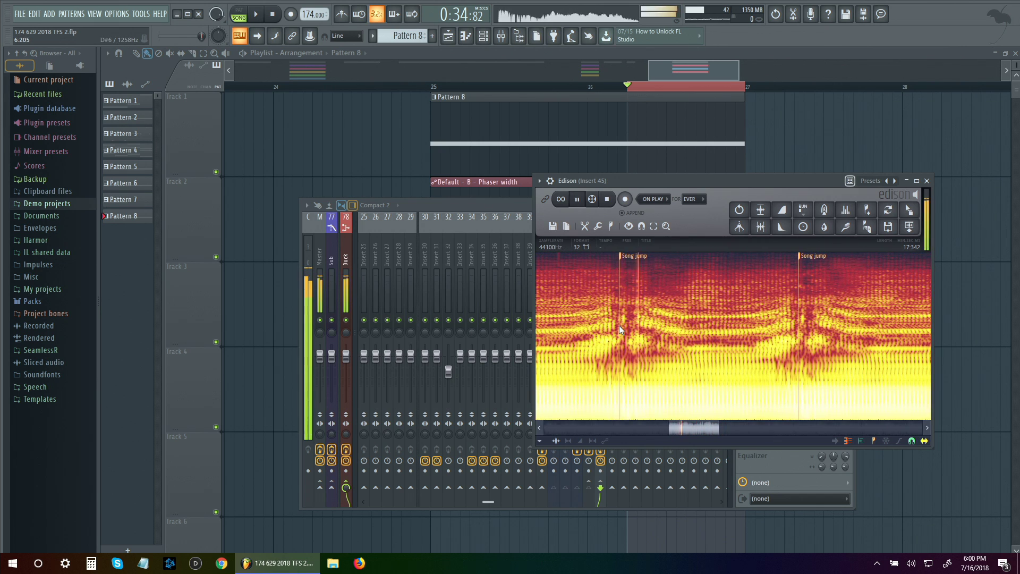
{"action": "scroll", "coordinate": [619, 325], "scroll_direction": "down", "scroll_amount": 3}
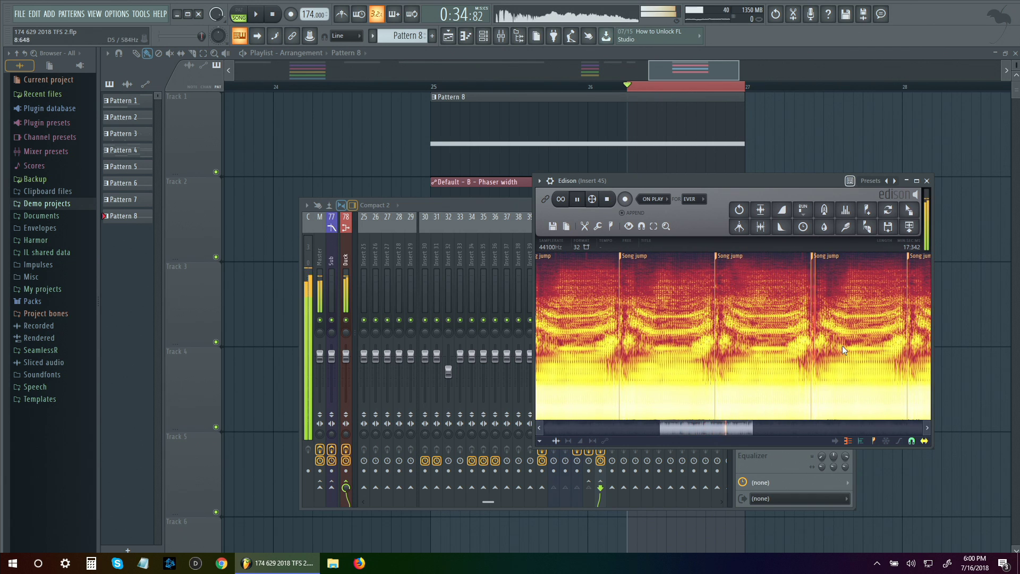
{"action": "left_click_drag", "start_coordinate": [720, 425], "coordinate": [899, 419]}
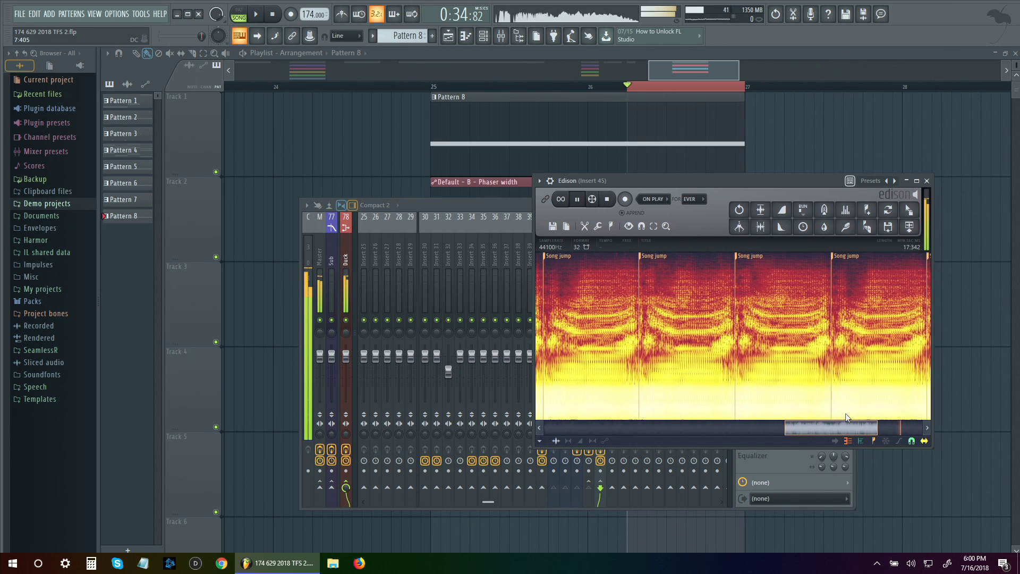
{"action": "left_click", "coordinate": [804, 306]}
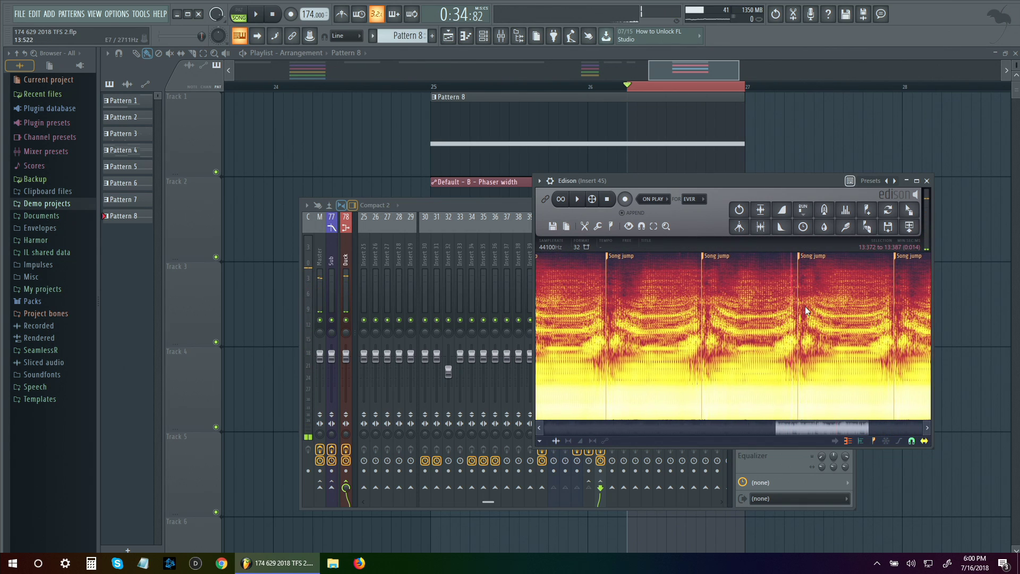
{"action": "left_click", "coordinate": [806, 257]}
{"action": "left_click", "coordinate": [807, 260]}
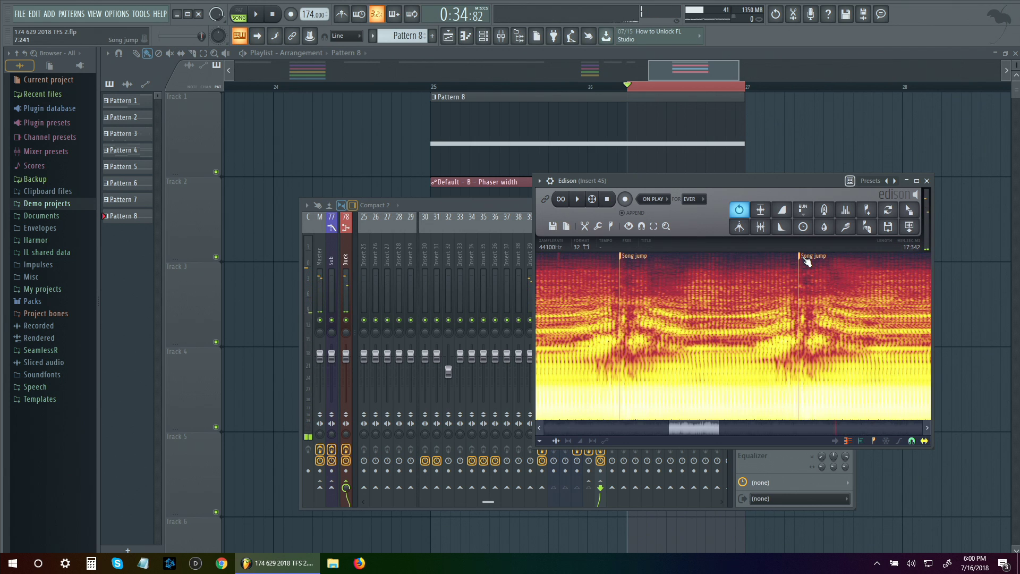
- With snapping on zero-crossing, trim the Edison recording to a single loop repeat between two neighbouring Song jump markers
{"action": "scroll", "coordinate": [804, 266], "scroll_direction": "down", "scroll_amount": 3}
{"action": "left_click_drag", "start_coordinate": [746, 424], "coordinate": [840, 420]}
{"action": "right_click", "coordinate": [738, 341]}
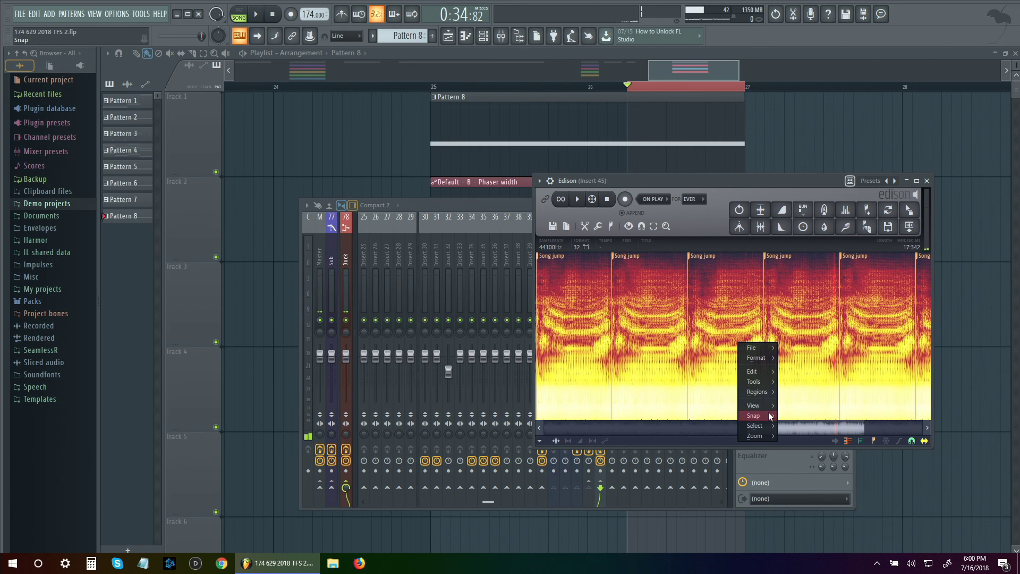
{"action": "mouse_move", "coordinate": [768, 416]}
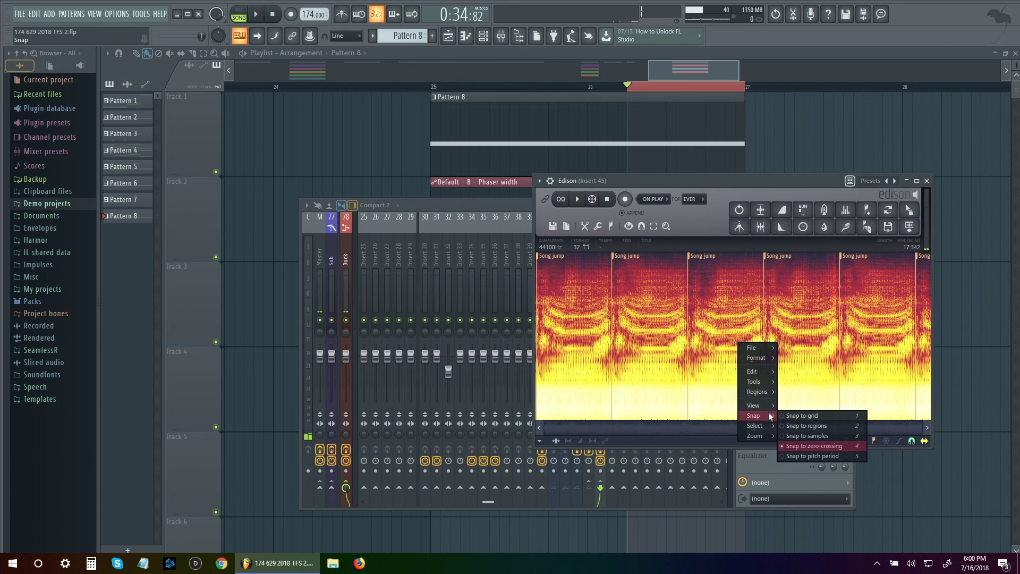
{"action": "left_click", "coordinate": [824, 455]}
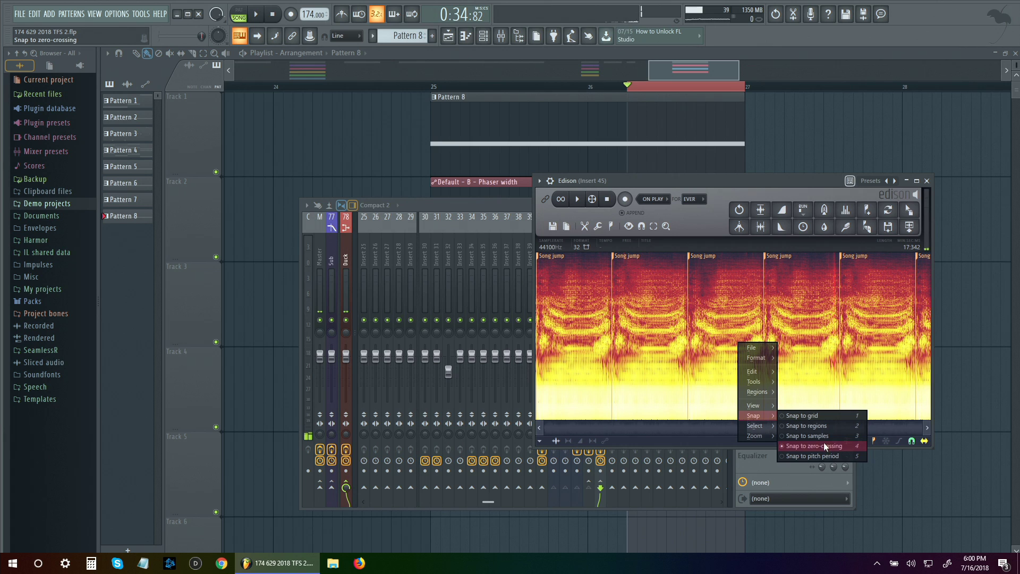
{"action": "left_click", "coordinate": [692, 260]}
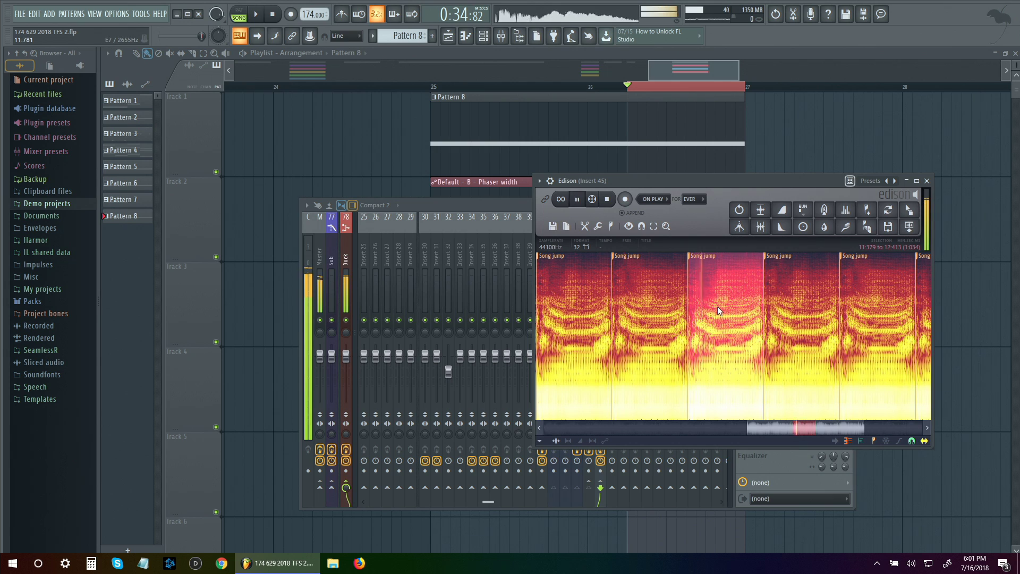
{"action": "key", "text": "ctrl+Delete"}
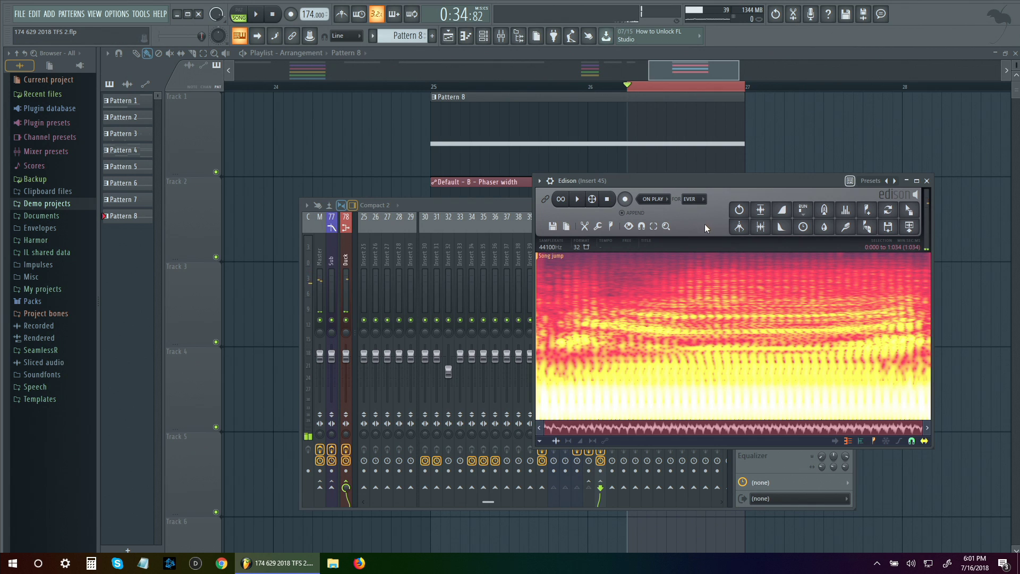
- View the Layer channel's settings from the channel rack and return to its piano roll
{"action": "key", "text": "F7"}
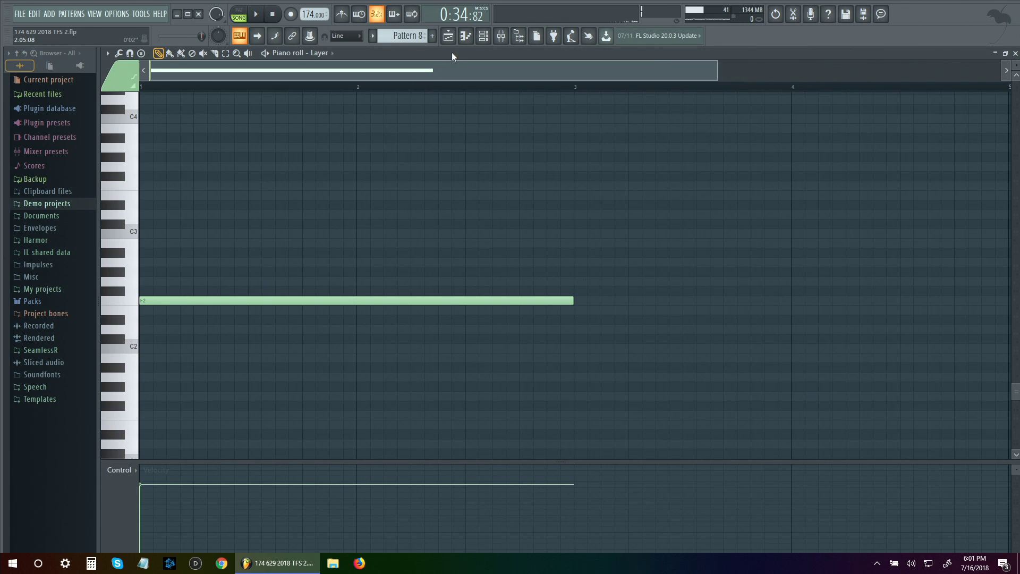
{"action": "left_click", "coordinate": [483, 35]}
{"action": "left_click", "coordinate": [604, 529]}
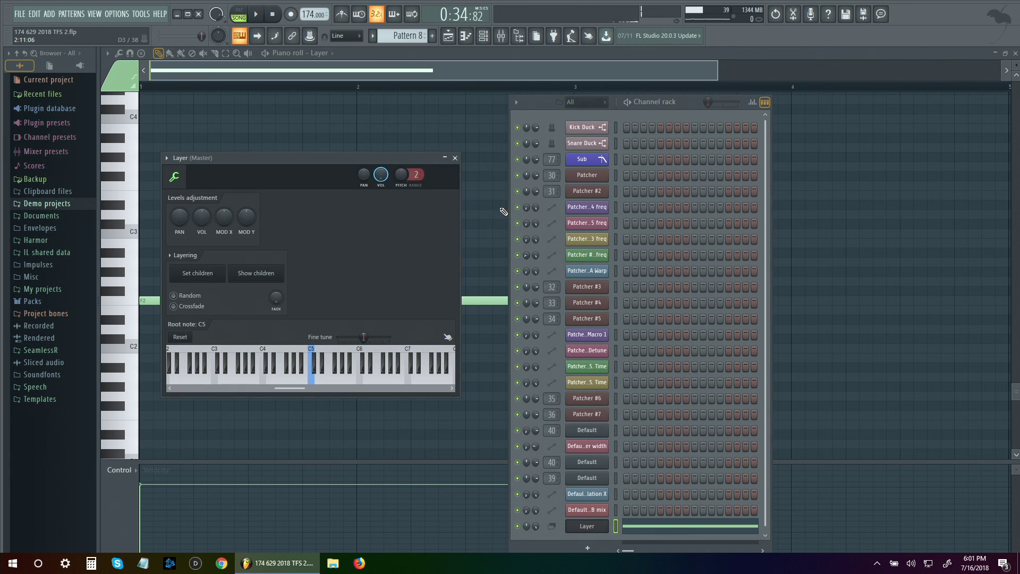
{"action": "key", "text": "F7"}
{"action": "key", "text": "F7"}
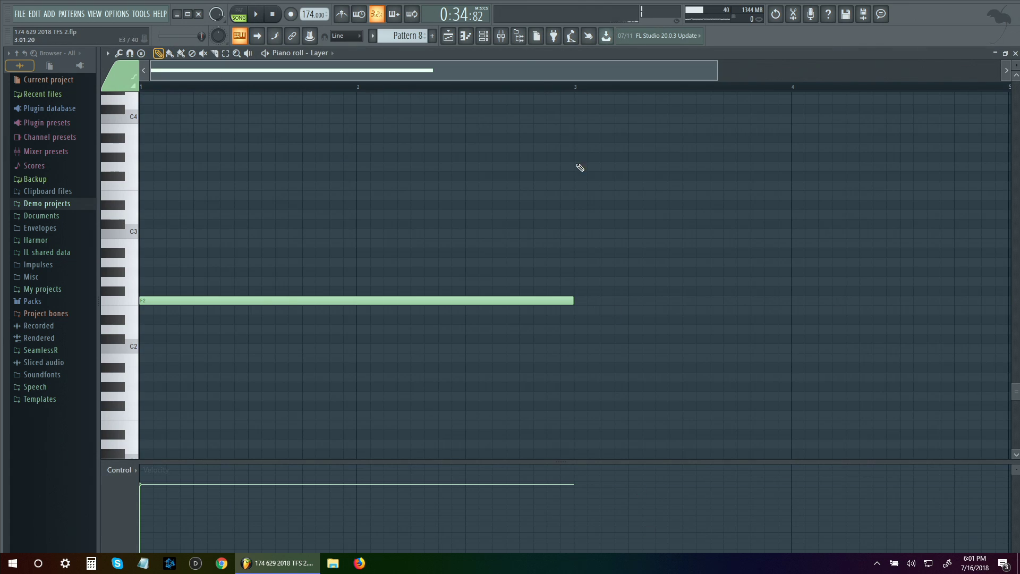
- Add a Serum instance to the project and open the wavetable editor for its oscillator A
{"action": "left_click", "coordinate": [502, 37]}
{"action": "left_click", "coordinate": [773, 256]}
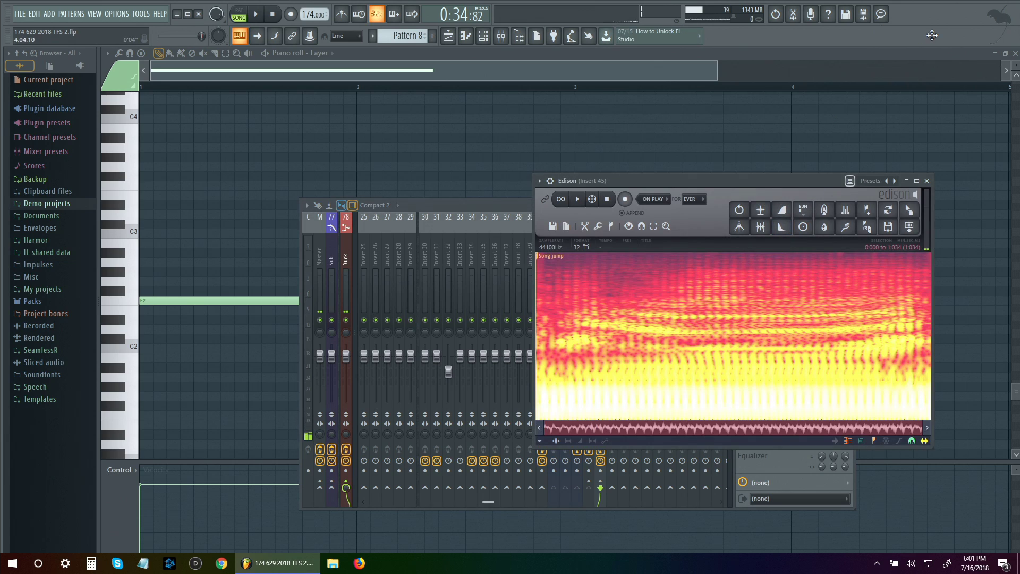
{"action": "key", "text": "F8"}
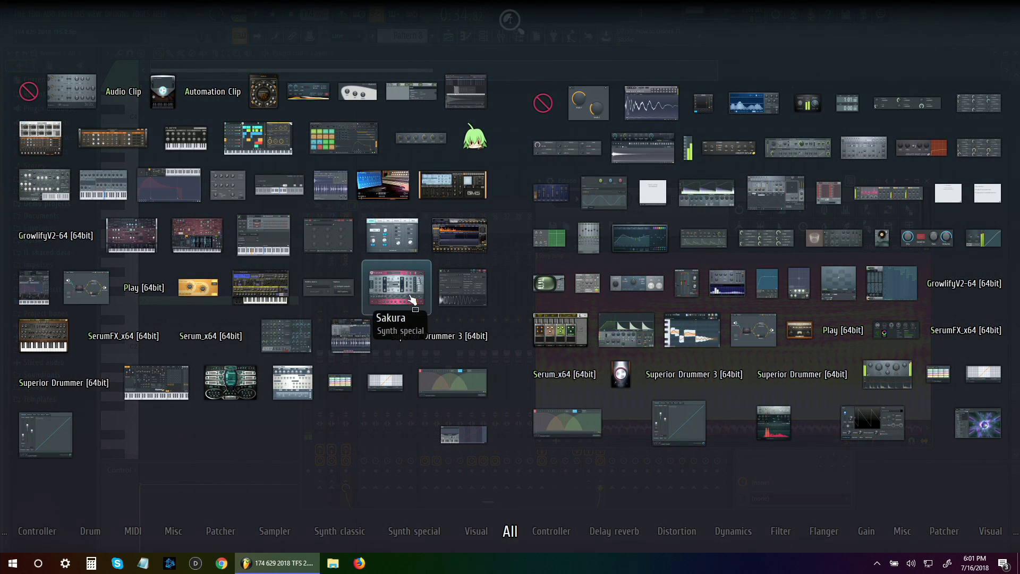
{"action": "left_click", "coordinate": [223, 344]}
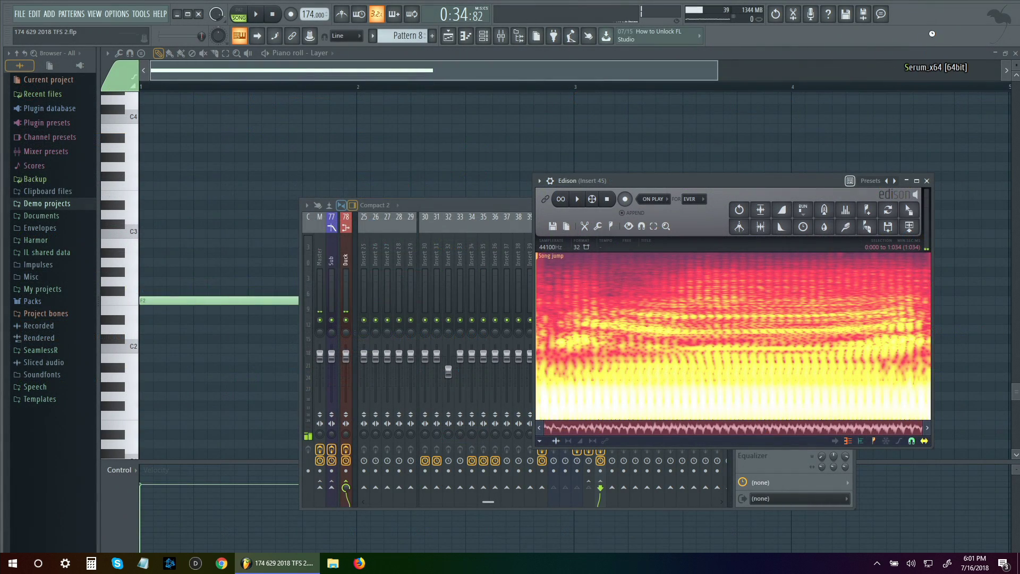
{"action": "left_click_drag", "start_coordinate": [503, 177], "coordinate": [540, 141]}
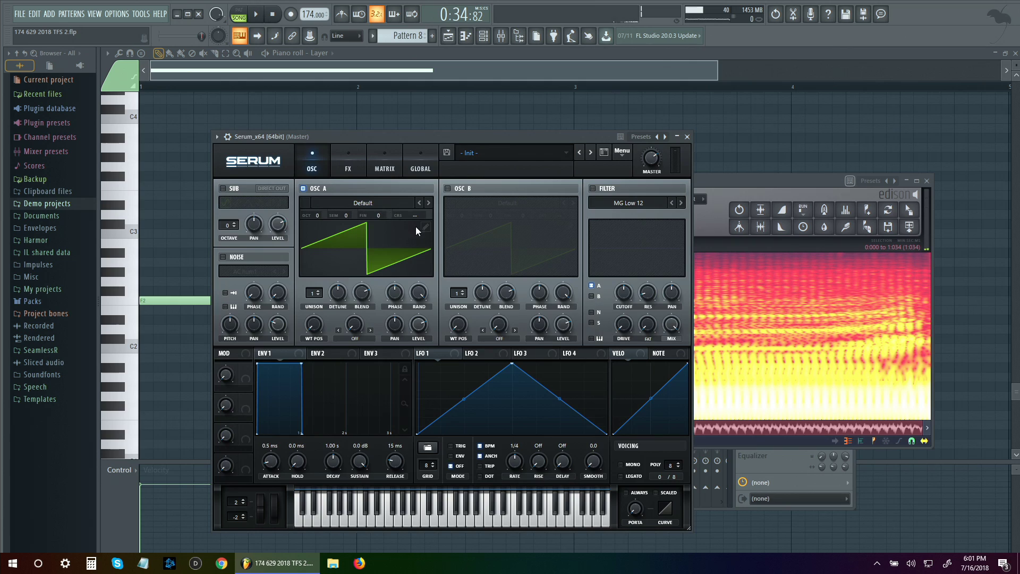
{"action": "left_click", "coordinate": [426, 226]}
- Import the trimmed Edison loop into oscillator A's wavetable, split by the pitch of note F2
{"action": "left_click", "coordinate": [613, 431]}
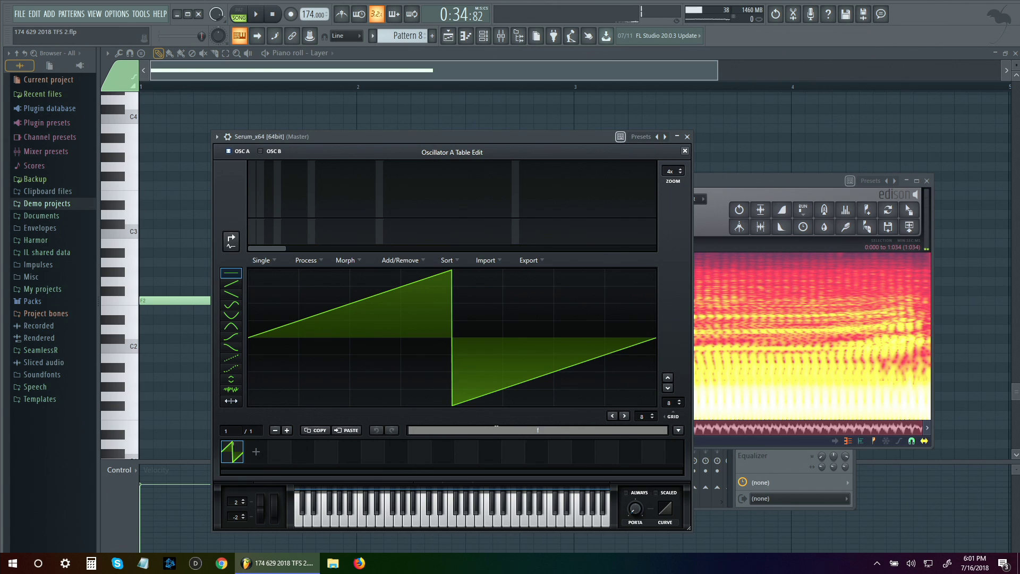
{"action": "key", "text": "Return"}
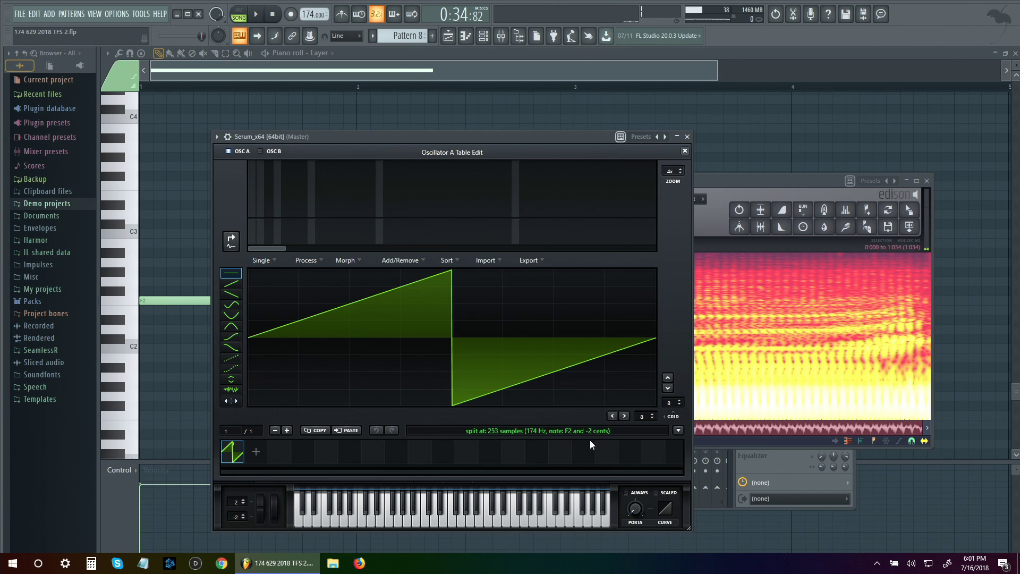
{"action": "left_click", "coordinate": [764, 187]}
{"action": "left_click_drag", "start_coordinate": [908, 210], "coordinate": [569, 417]}
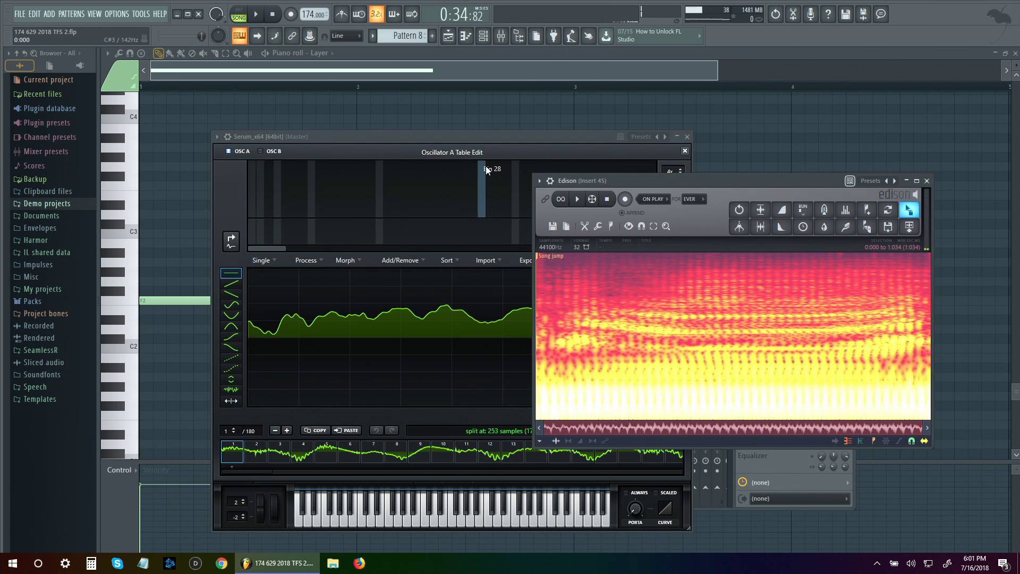
- Replace the split pitch with F0, import the Edison loop into oscillator A again, and close the table editor
{"action": "left_click", "coordinate": [501, 141]}
{"action": "left_click", "coordinate": [538, 431]}
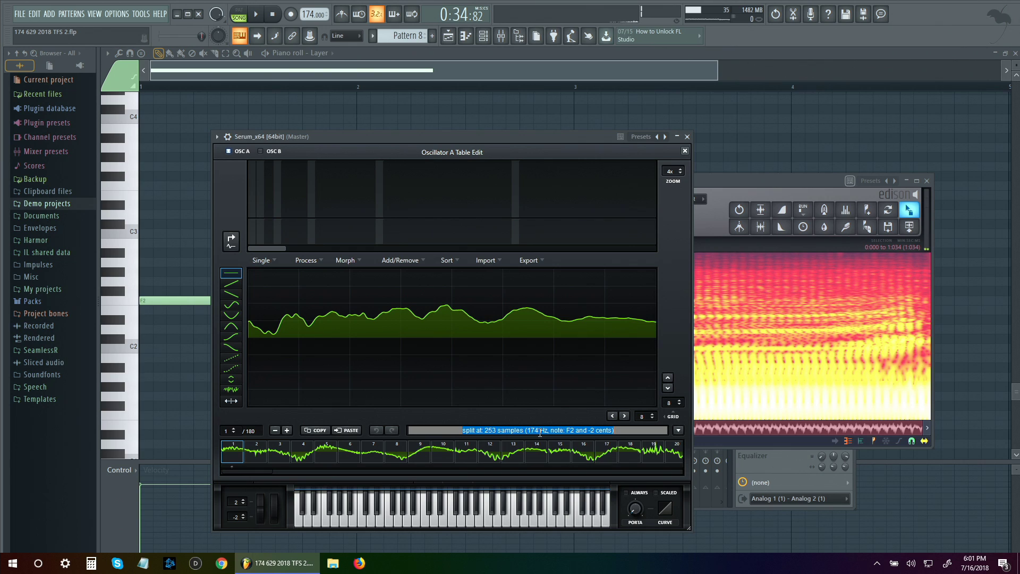
{"action": "key", "text": "BackSpace"}
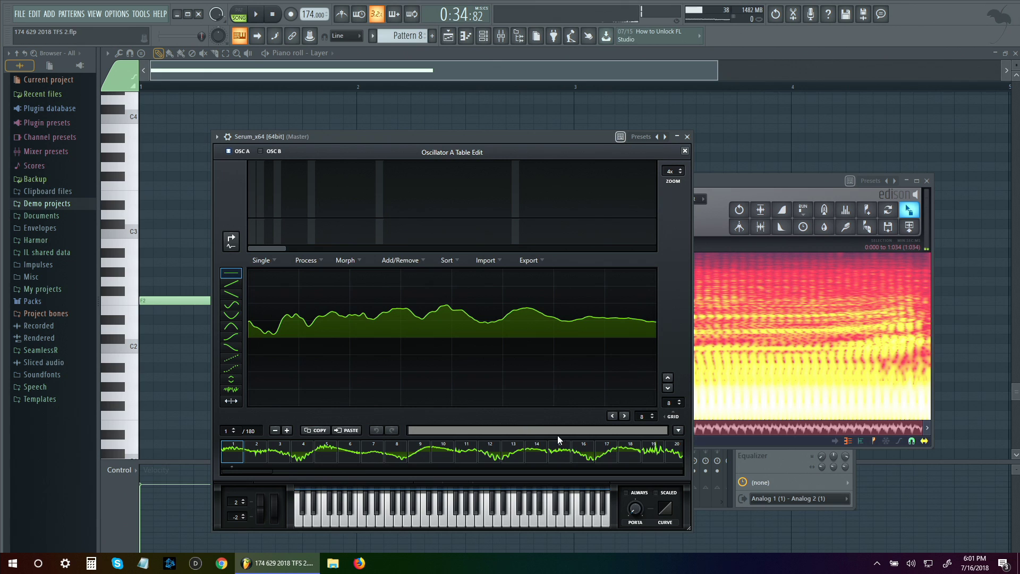
{"action": "left_click_drag", "start_coordinate": [589, 135], "coordinate": [600, 123]}
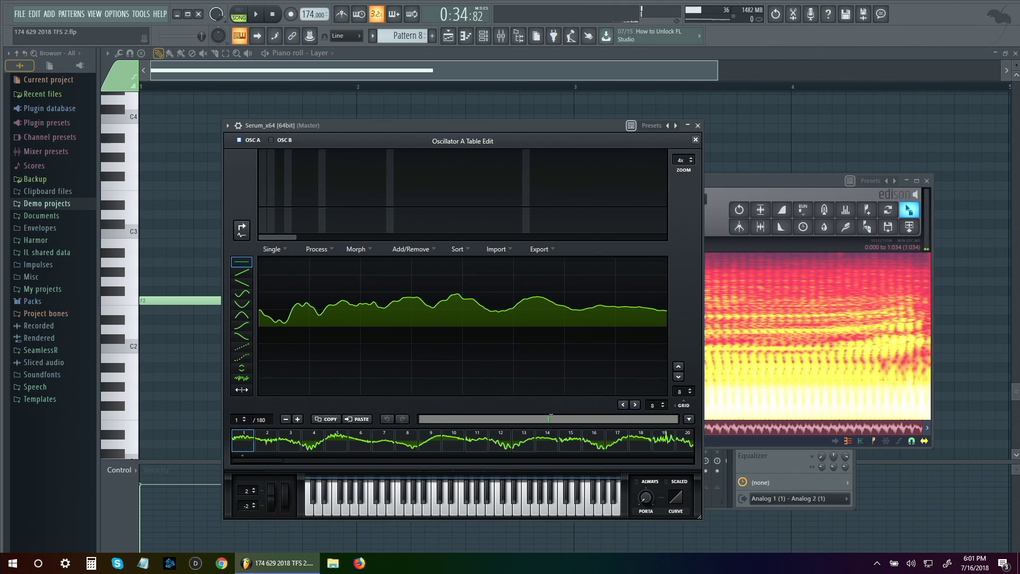
{"action": "left_click_drag", "start_coordinate": [887, 235], "coordinate": [526, 316]}
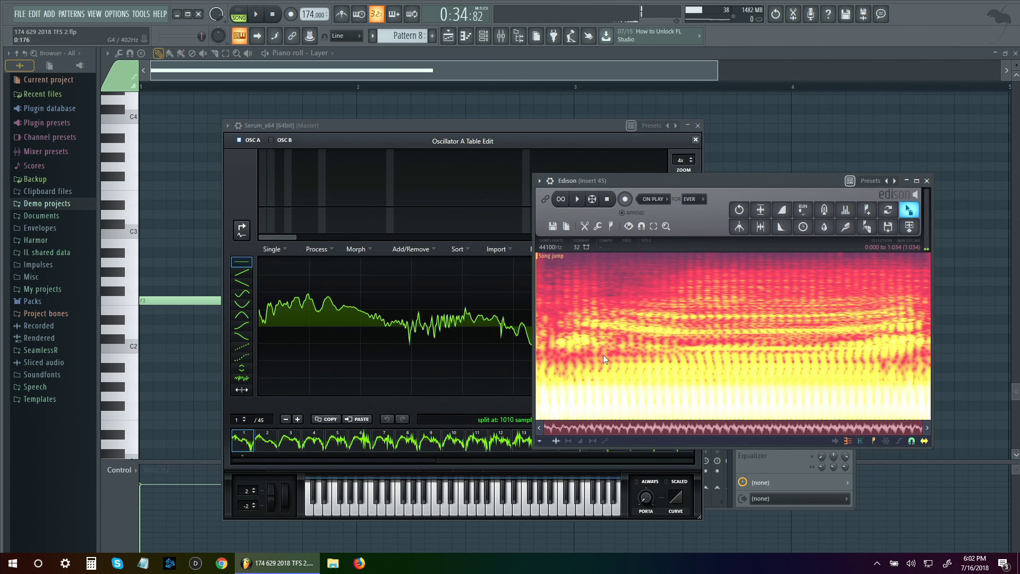
{"action": "left_click_drag", "start_coordinate": [451, 125], "coordinate": [499, 113]}
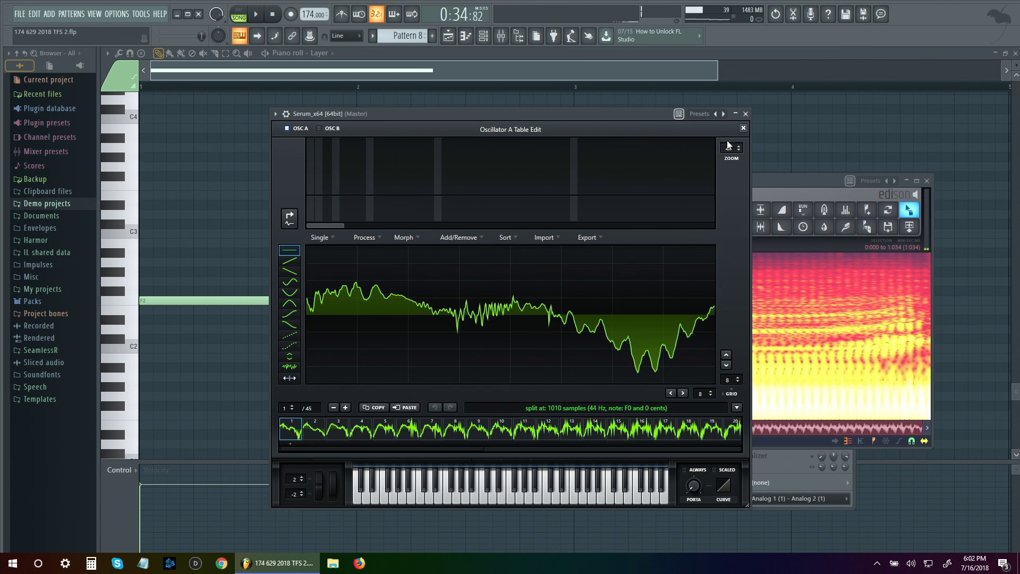
{"action": "left_click", "coordinate": [743, 128]}
- Play the Edison loop from 0:215 and compare oscillator A's wavetable in its 2D and 3D displays
{"action": "left_click_drag", "start_coordinate": [521, 113], "coordinate": [576, 103]}
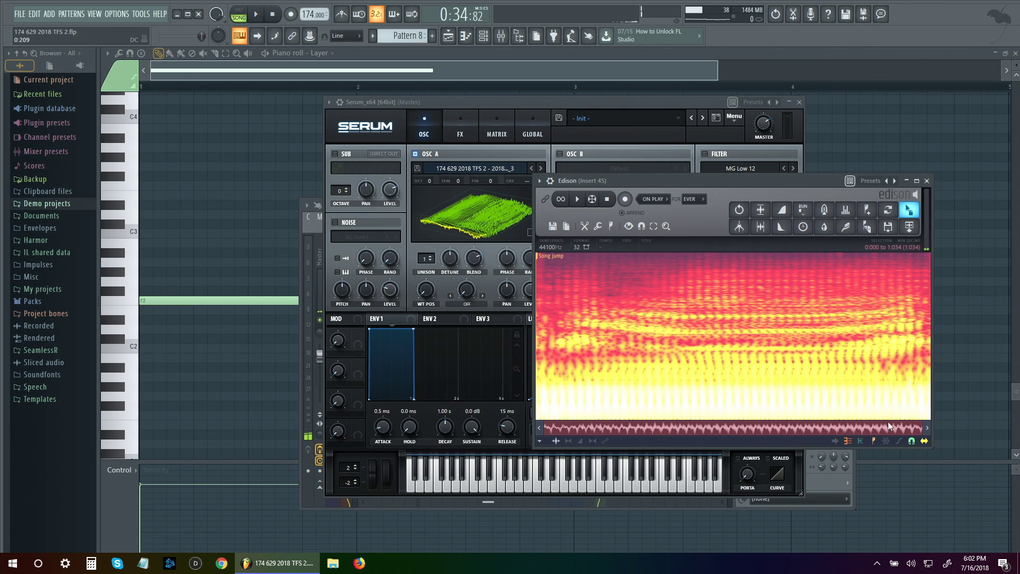
{"action": "left_click", "coordinate": [618, 340]}
{"action": "left_click", "coordinate": [578, 199]}
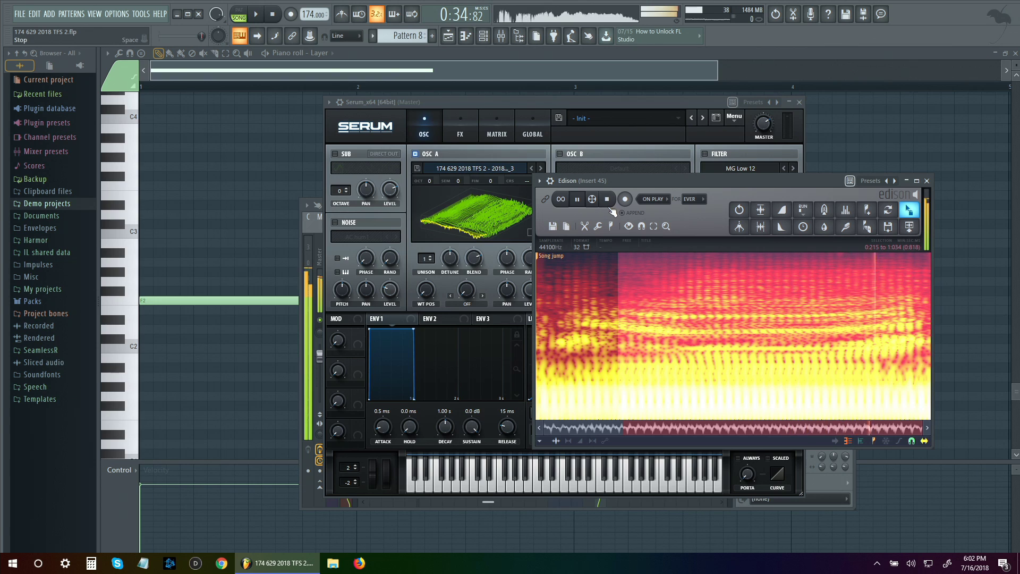
{"action": "left_click", "coordinate": [595, 112]}
{"action": "left_click", "coordinate": [499, 226]}
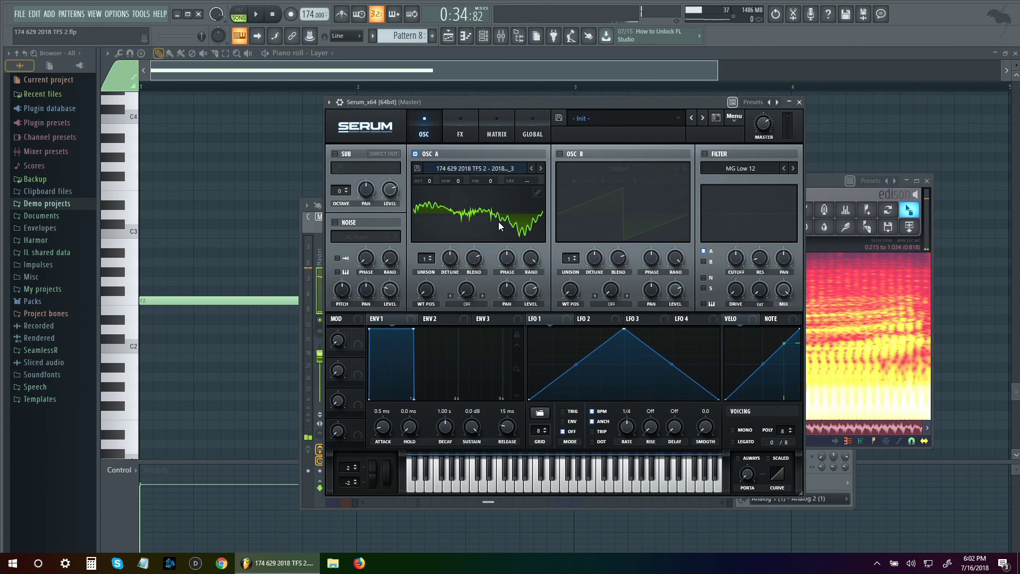
{"action": "left_click", "coordinate": [499, 226]}
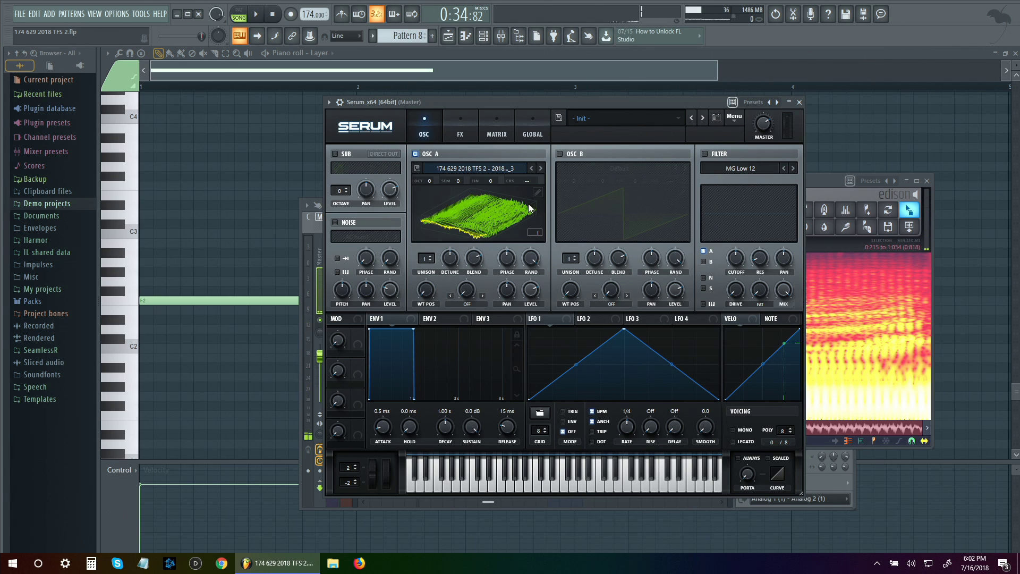
- Route the new Serum channel to mixer track 37
{"action": "left_click", "coordinate": [489, 39]}
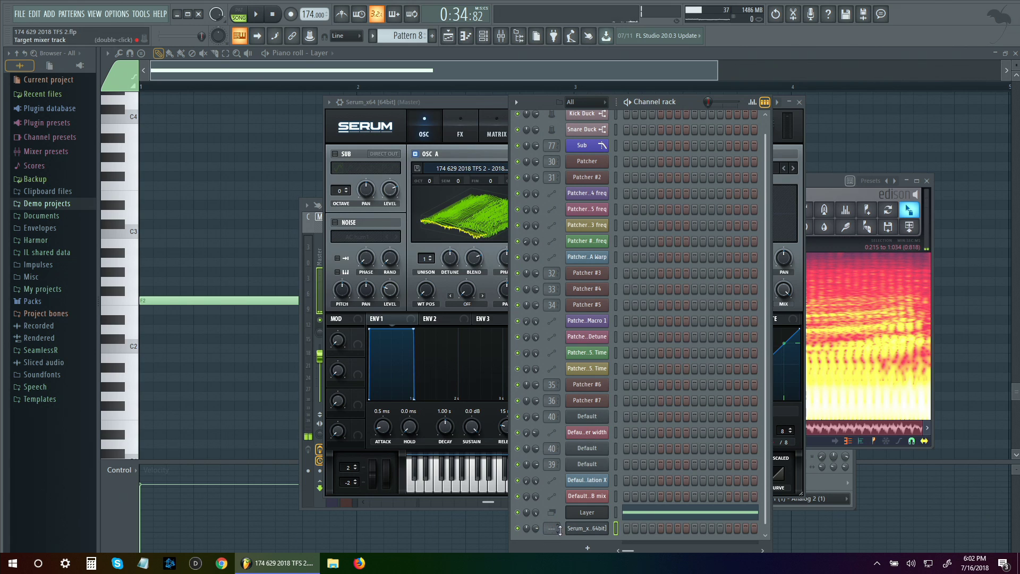
{"action": "key", "text": "ctrl+l"}
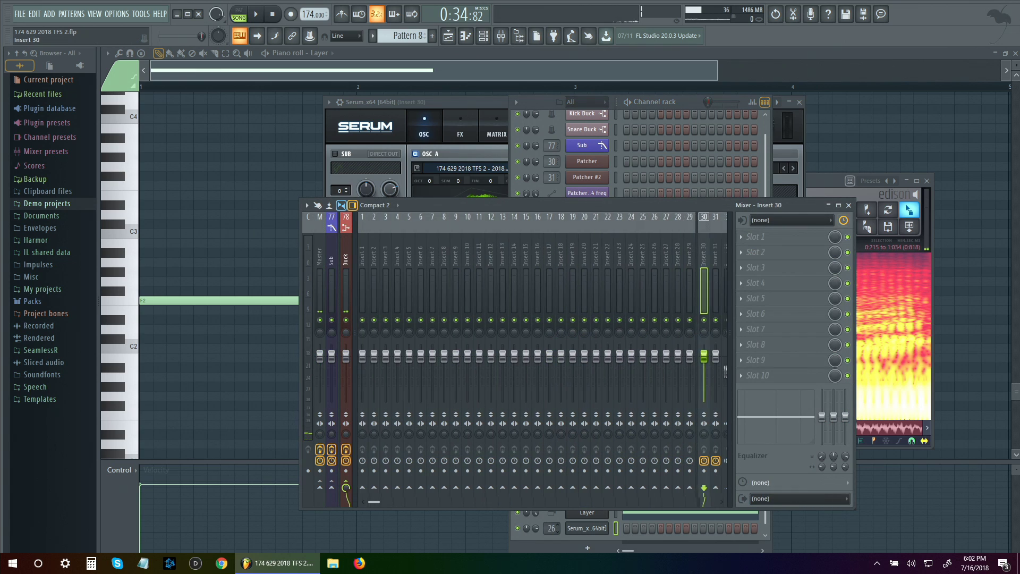
{"action": "scroll", "coordinate": [551, 528], "scroll_direction": "down", "scroll_amount": 13}
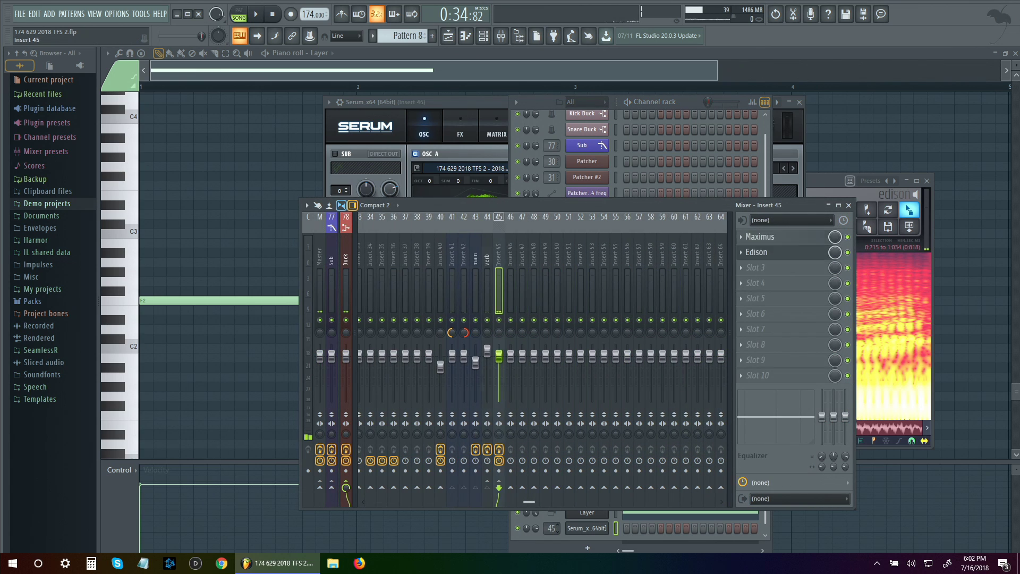
- Copy the Layer channel's sustained note to the Serum channel in the empty Pattern 9, and switch playback to pattern mode
{"action": "left_click", "coordinate": [483, 38]}
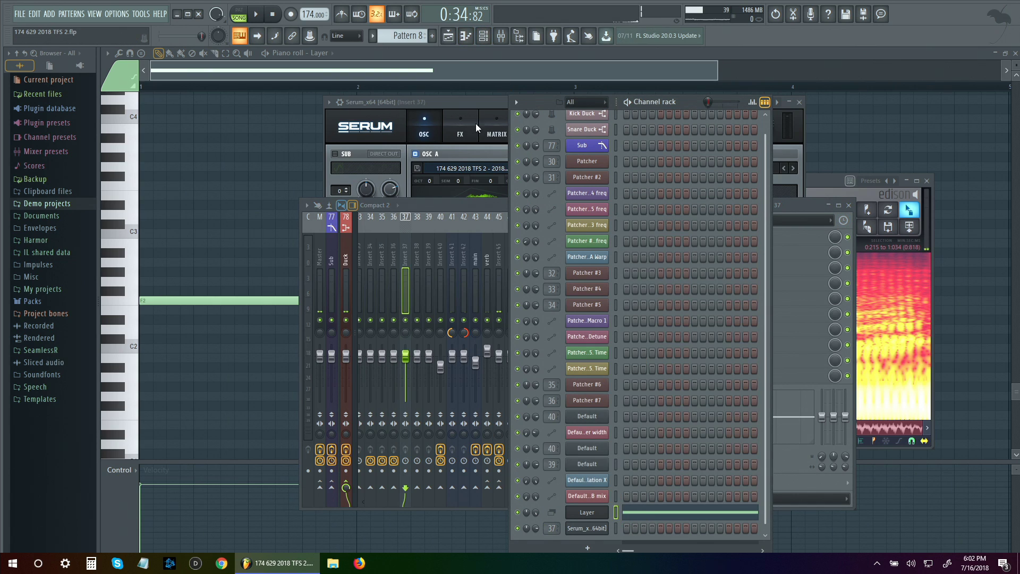
{"action": "scroll", "coordinate": [416, 38], "scroll_direction": "down", "scroll_amount": 1}
{"action": "left_click", "coordinate": [615, 528]}
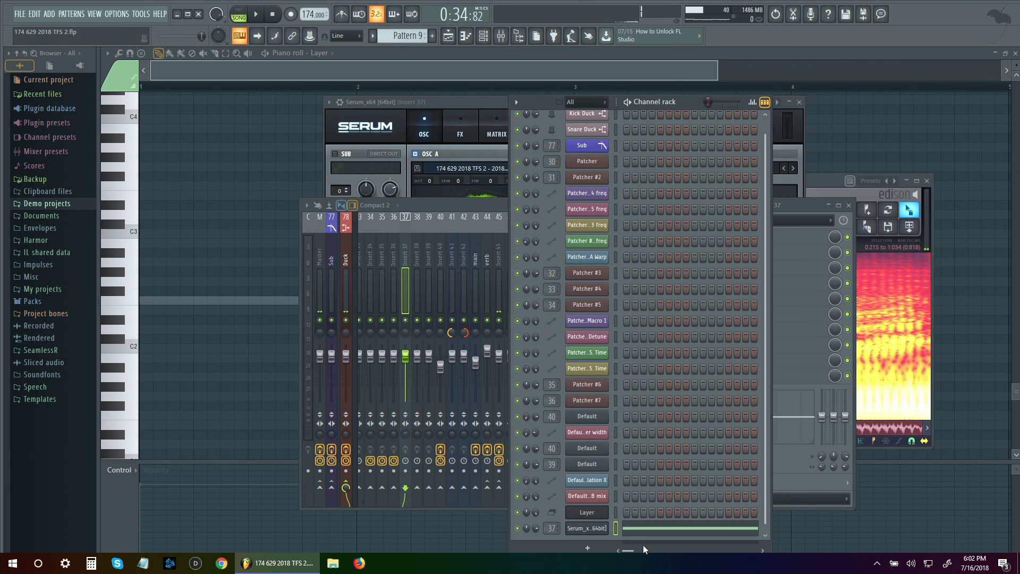
{"action": "left_click", "coordinate": [239, 10]}
- Audition the imported wavetable in Serum by sweeping oscillator A's wavetable position during playback, ending at frame 18
{"action": "key", "text": "space"}
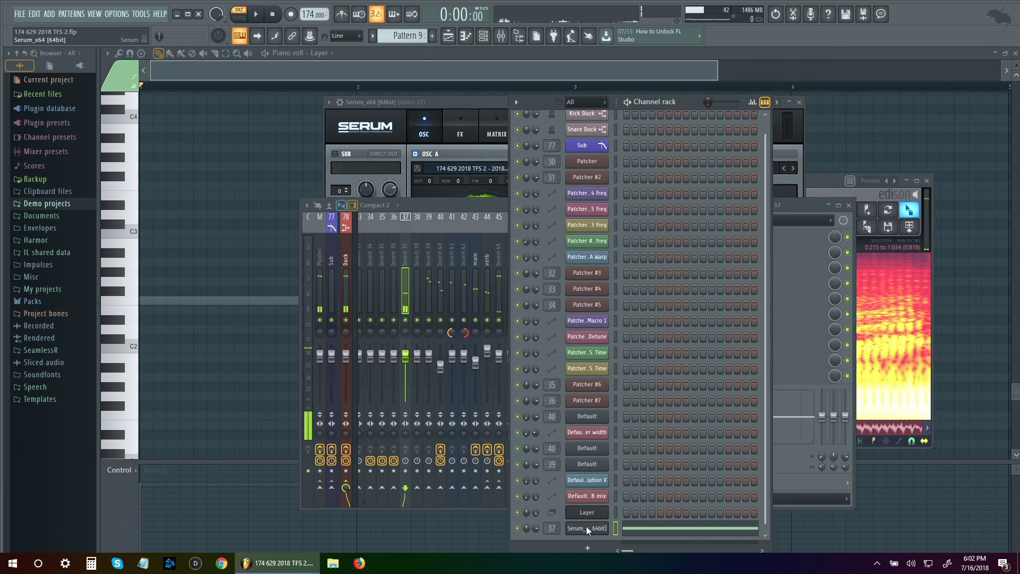
{"action": "left_click", "coordinate": [586, 528]}
{"action": "left_click_drag", "start_coordinate": [426, 289], "coordinate": [453, 180]}
{"action": "mouse_move", "coordinate": [444, 258]}
{"action": "left_mouse_down"}
{"action": "mouse_move", "coordinate": [440, 241]}
{"action": "mouse_move", "coordinate": [441, 302]}
{"action": "mouse_move", "coordinate": [451, 232]}
{"action": "mouse_move", "coordinate": [455, 261]}
{"action": "left_mouse_up"}
{"action": "key", "text": "space"}
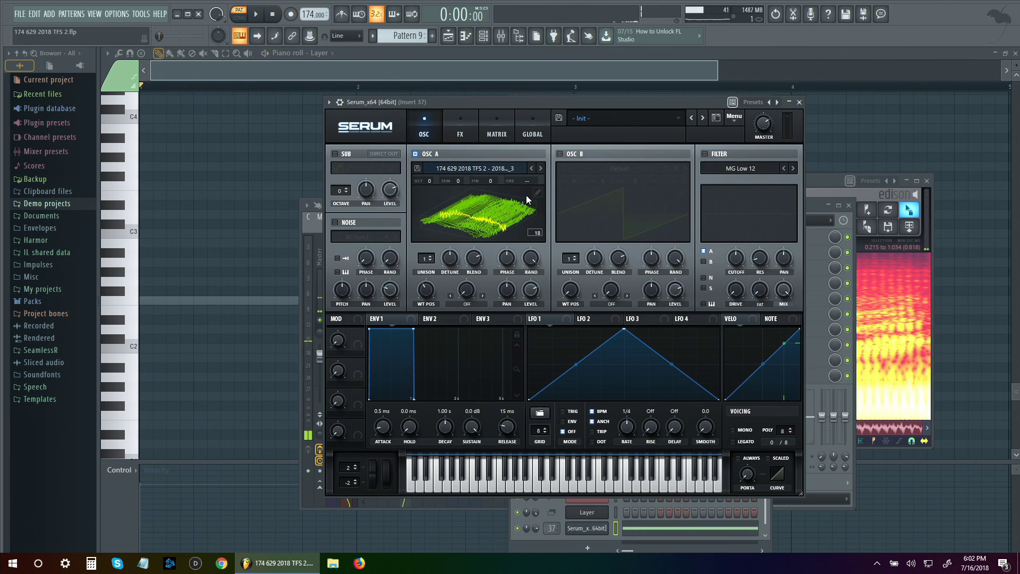
- Apply Morph - Spectral (zero fund.phase) to oscillator A's wavetable and close the table editor
{"action": "left_click", "coordinate": [537, 192]}
{"action": "left_click", "coordinate": [457, 226]}
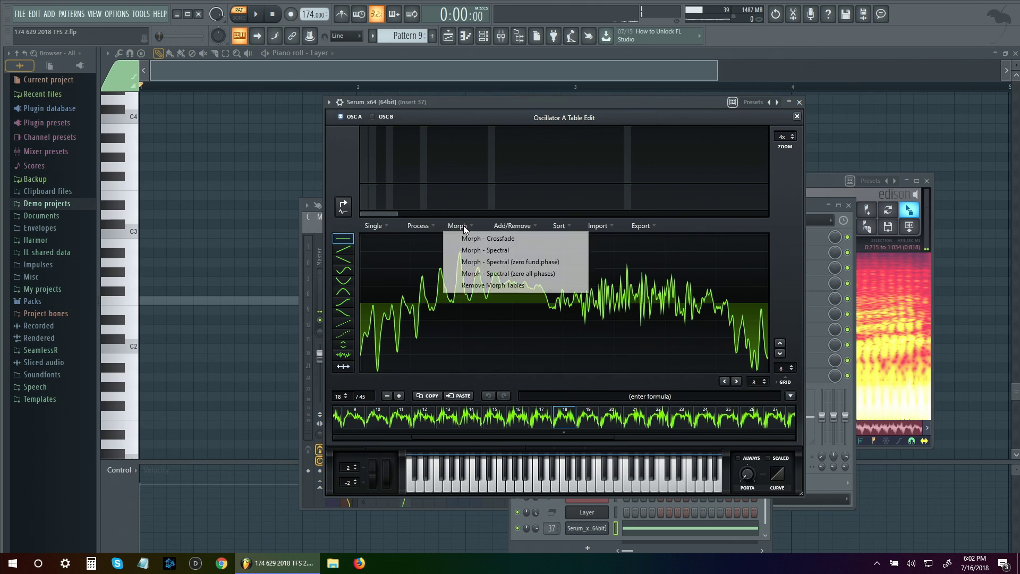
{"action": "left_click", "coordinate": [420, 227]}
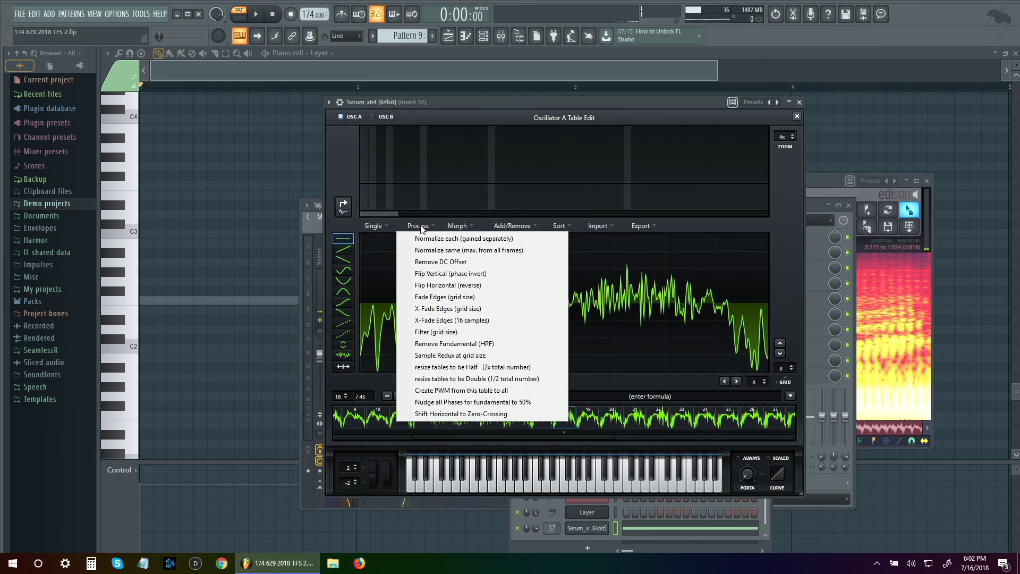
{"action": "left_click", "coordinate": [458, 227]}
{"action": "left_click", "coordinate": [464, 227]}
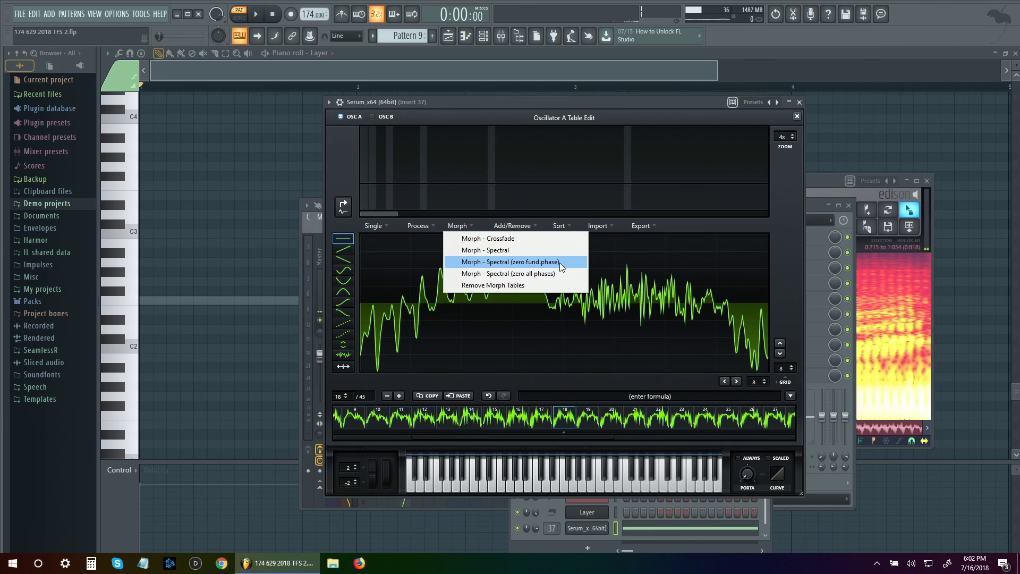
{"action": "left_click", "coordinate": [560, 262]}
{"action": "left_click", "coordinate": [797, 116]}
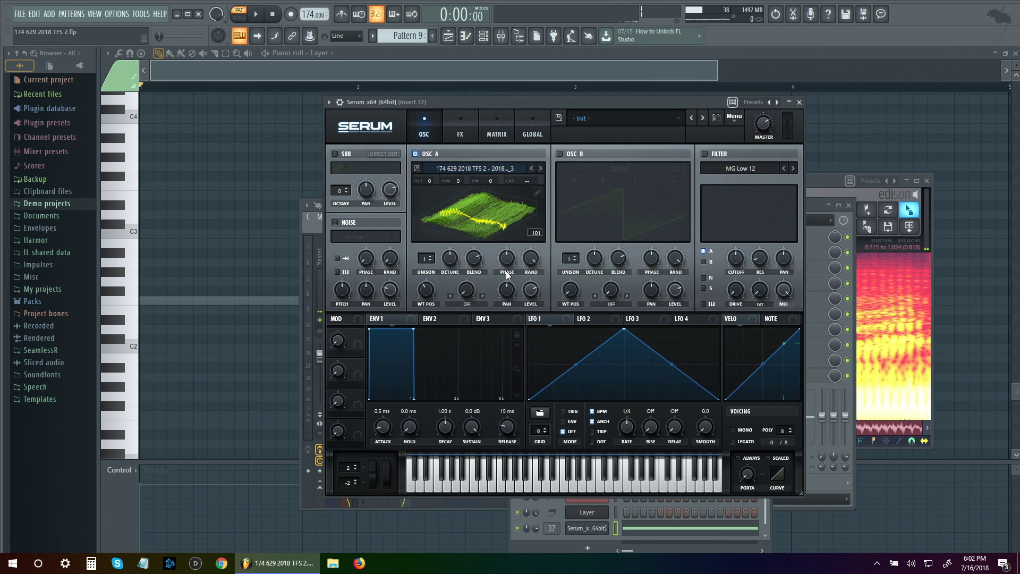
- Play the pattern and sweep oscillator A's wavetable position up to 244 and back to 116
{"action": "key", "text": "space"}
{"action": "mouse_move", "coordinate": [416, 289]}
{"action": "left_mouse_down"}
{"action": "mouse_move", "coordinate": [441, 228]}
{"action": "mouse_move", "coordinate": [426, 309]}
{"action": "mouse_move", "coordinate": [433, 284]}
{"action": "left_mouse_up"}
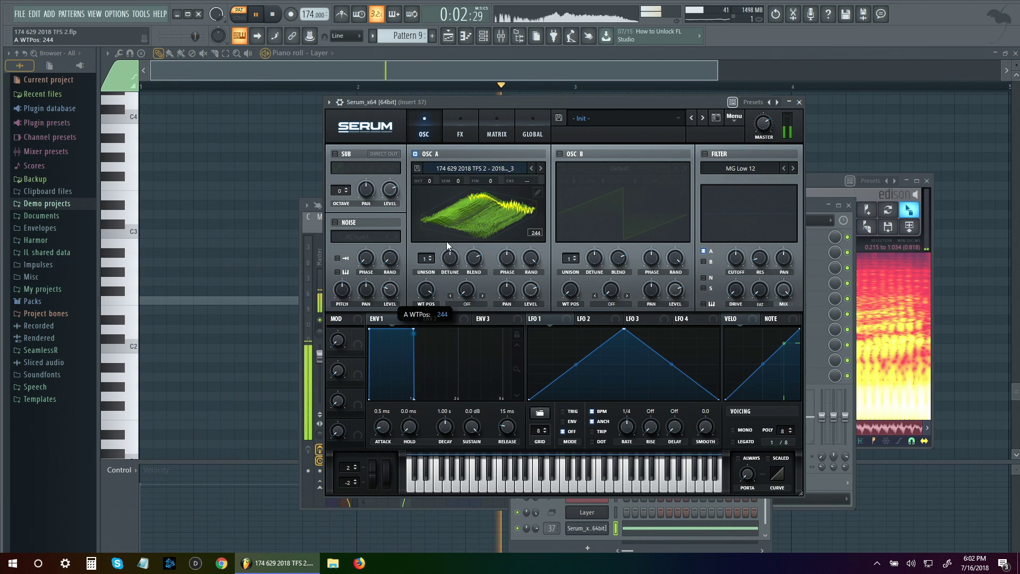
{"action": "left_click_drag", "start_coordinate": [448, 240], "coordinate": [445, 301]}
- Set oscillator A's warp mode to Remap 1 and open its remap curve for editing
{"action": "left_click", "coordinate": [466, 303]}
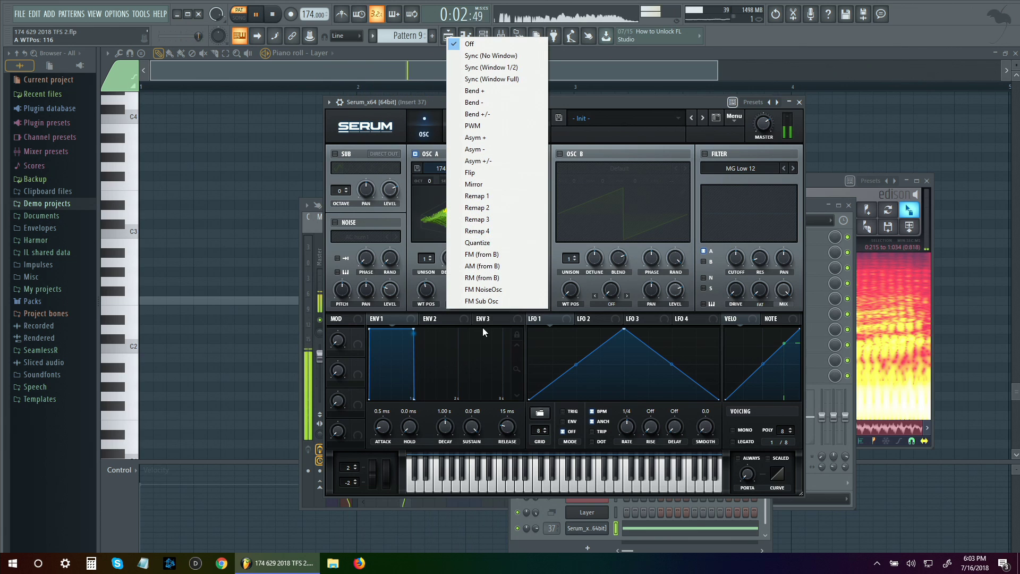
{"action": "left_click", "coordinate": [505, 190]}
{"action": "left_click", "coordinate": [482, 286]}
- Raise the start point of oscillator A's remap curve slightly while listening, and set the wavetable position to 228
{"action": "left_click_drag", "start_coordinate": [557, 258], "coordinate": [557, 248]}
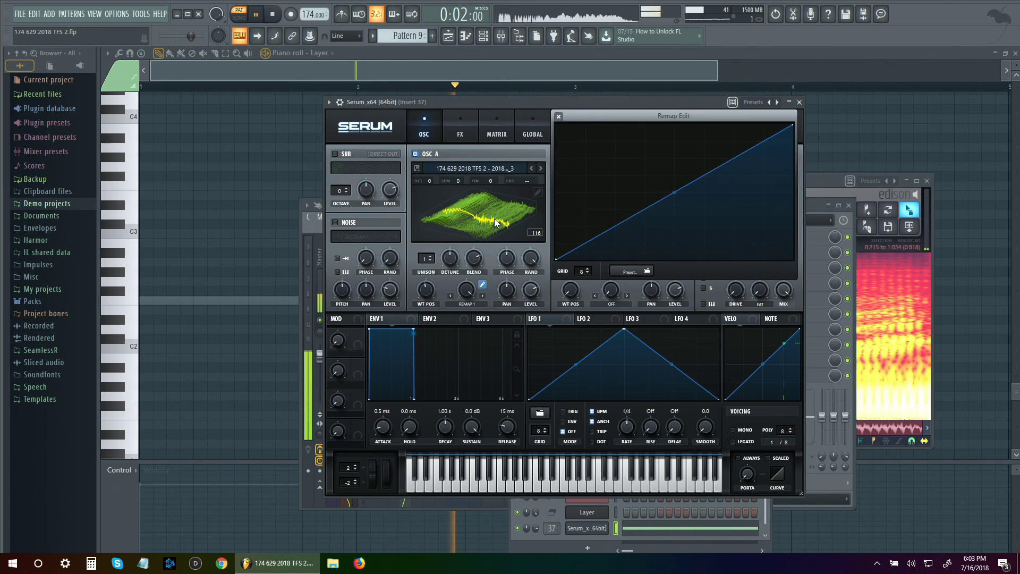
{"action": "left_click", "coordinate": [495, 222]}
{"action": "left_click", "coordinate": [483, 285]}
{"action": "left_click_drag", "start_coordinate": [560, 257], "coordinate": [556, 239]}
{"action": "left_click_drag", "start_coordinate": [438, 278], "coordinate": [474, 297]}
{"action": "mouse_move", "coordinate": [556, 234]}
{"action": "left_mouse_down"}
{"action": "mouse_move", "coordinate": [559, 208]}
{"action": "mouse_move", "coordinate": [553, 252]}
{"action": "left_mouse_up"}
{"action": "left_click_drag", "start_coordinate": [438, 297], "coordinate": [461, 262]}
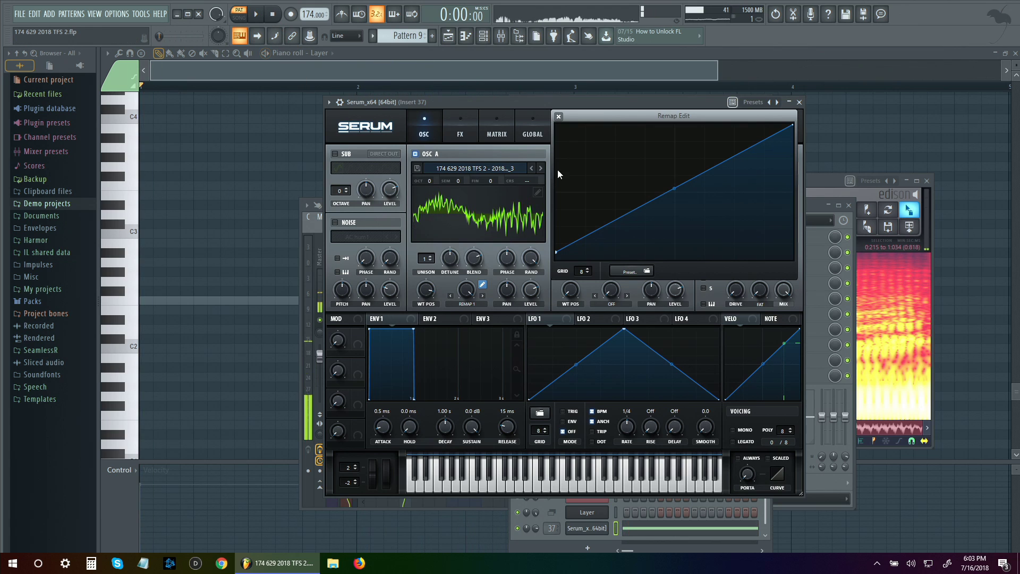
{"action": "left_click", "coordinate": [558, 117]}
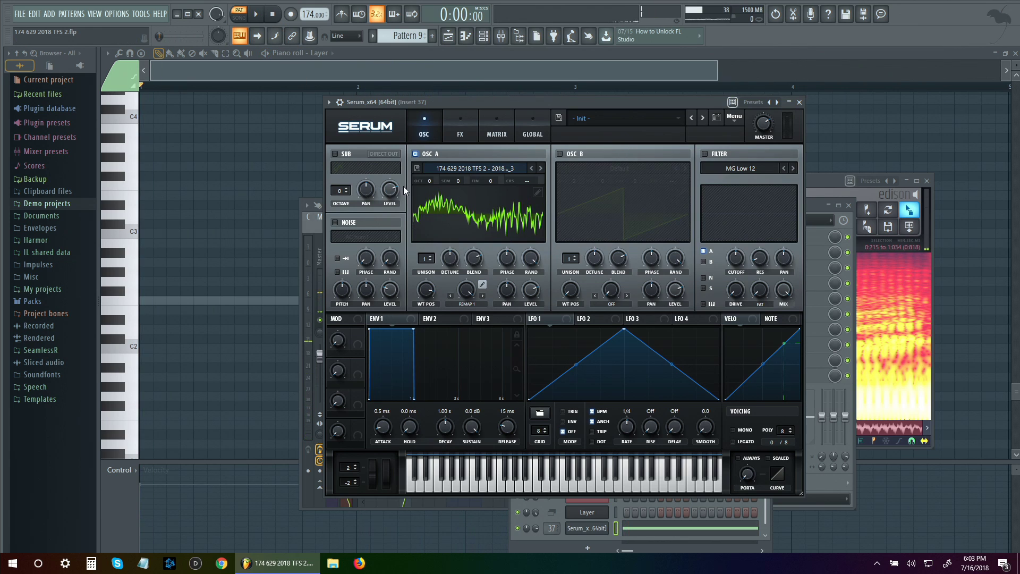
{"action": "left_click", "coordinate": [482, 285]}
{"action": "left_click", "coordinate": [476, 188]}
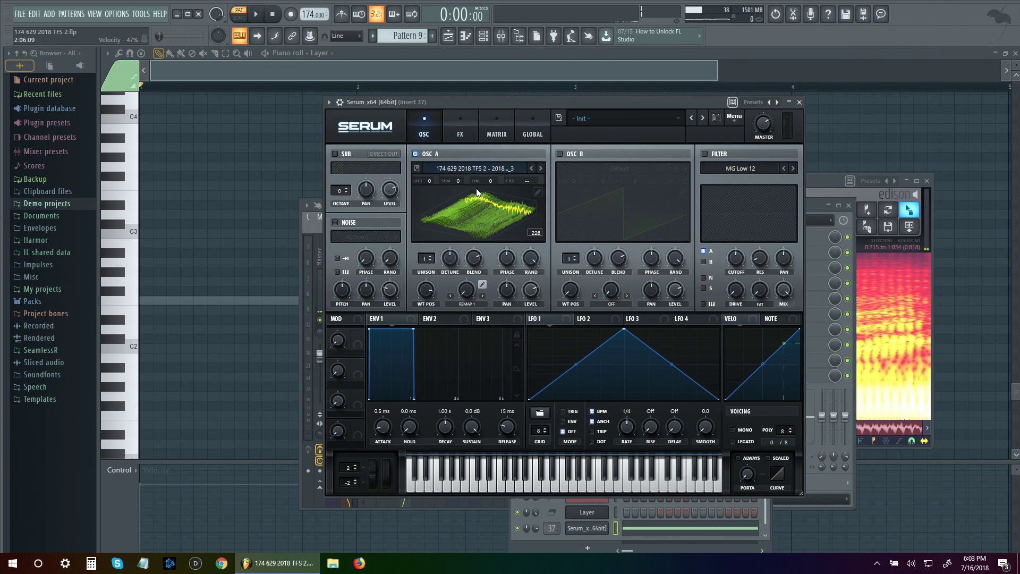
- Save oscillator A's wavetable as a WAV in the User tables folder and close the Serum window
{"action": "left_click", "coordinate": [417, 168]}
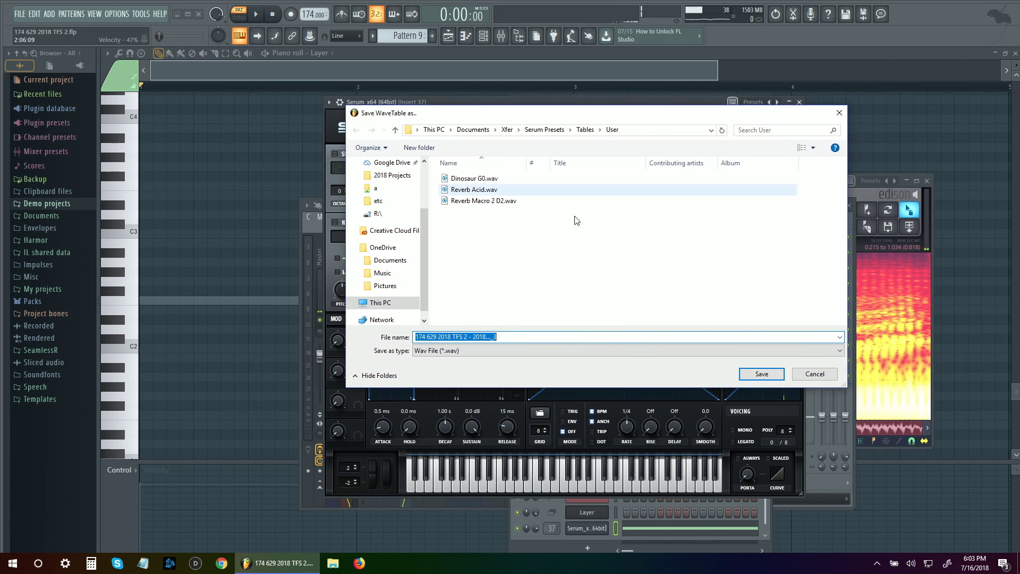
{"action": "left_click", "coordinate": [514, 347]}
{"action": "left_click", "coordinate": [524, 339]}
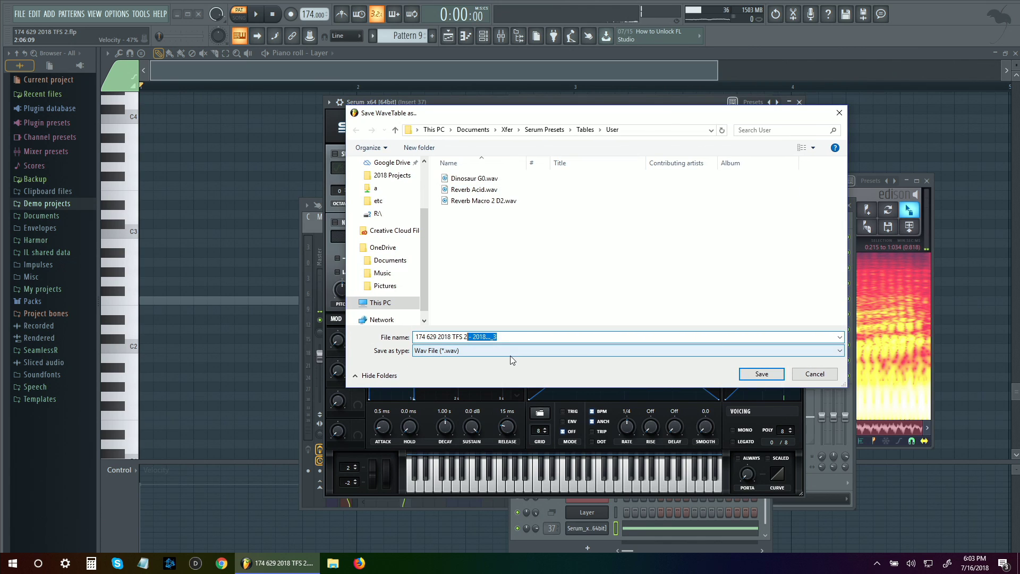
{"action": "left_click", "coordinate": [777, 378]}
{"action": "left_click", "coordinate": [799, 103]}
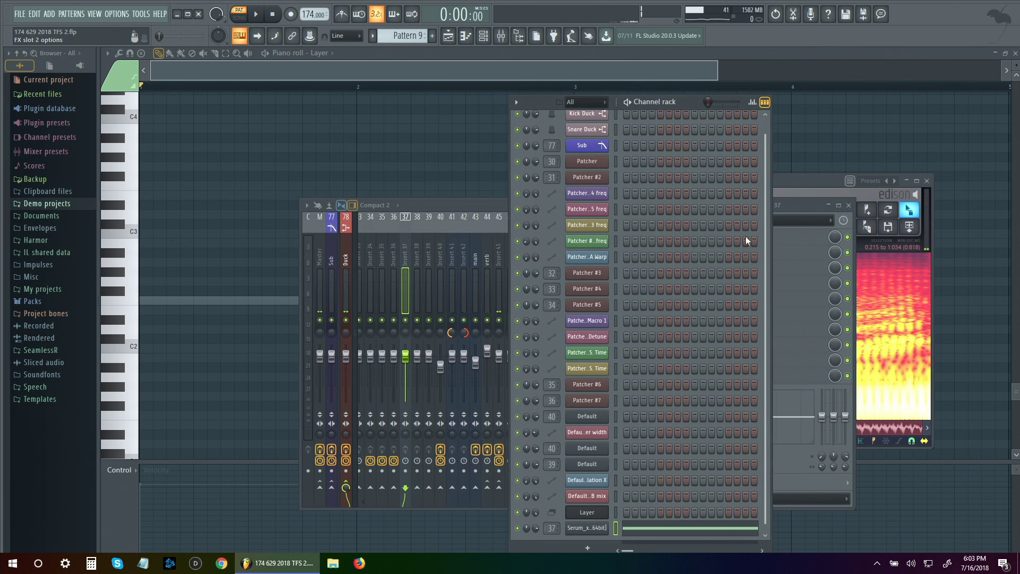
- Set the playlist loop to bars 25 to 27 around Pattern 8, play it, and check insert 45 in the mixer
{"action": "key", "text": "F12"}
{"action": "key", "text": "F5"}
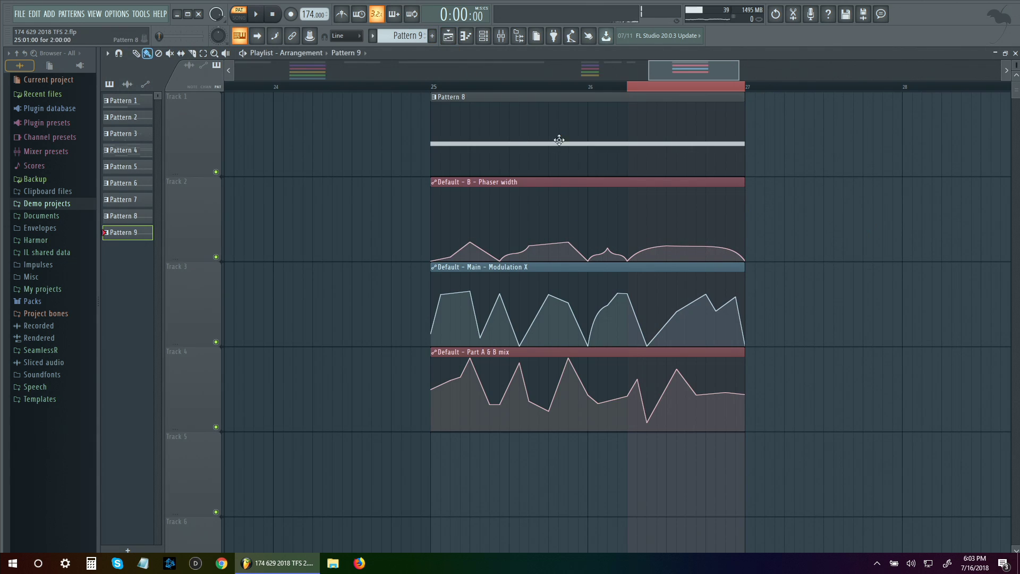
{"action": "left_click", "coordinate": [441, 87]}
{"action": "key", "text": "space"}
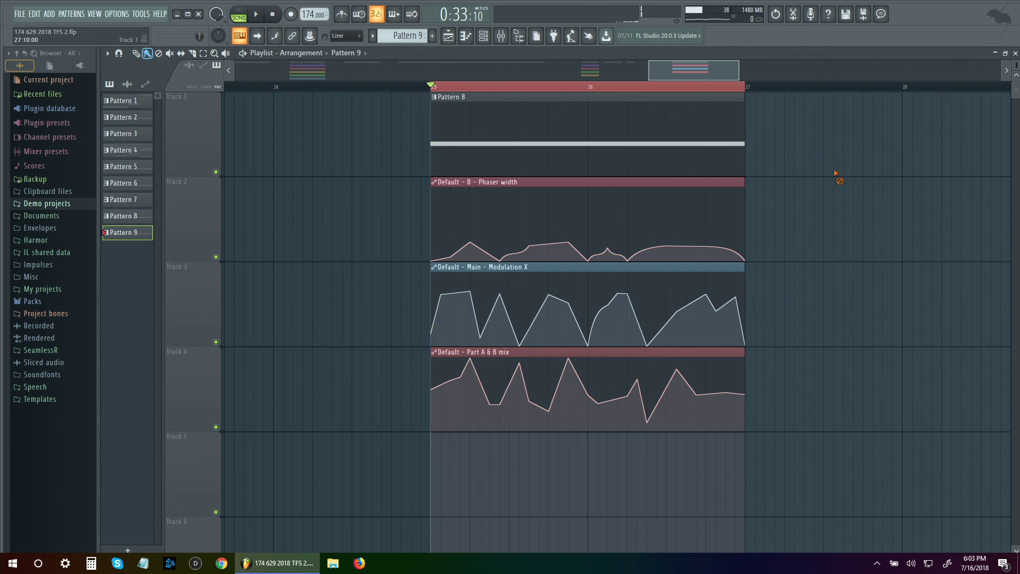
{"action": "scroll", "coordinate": [781, 198], "scroll_direction": "down", "scroll_amount": 2}
{"action": "scroll", "coordinate": [706, 175], "scroll_direction": "right", "scroll_amount": 2}
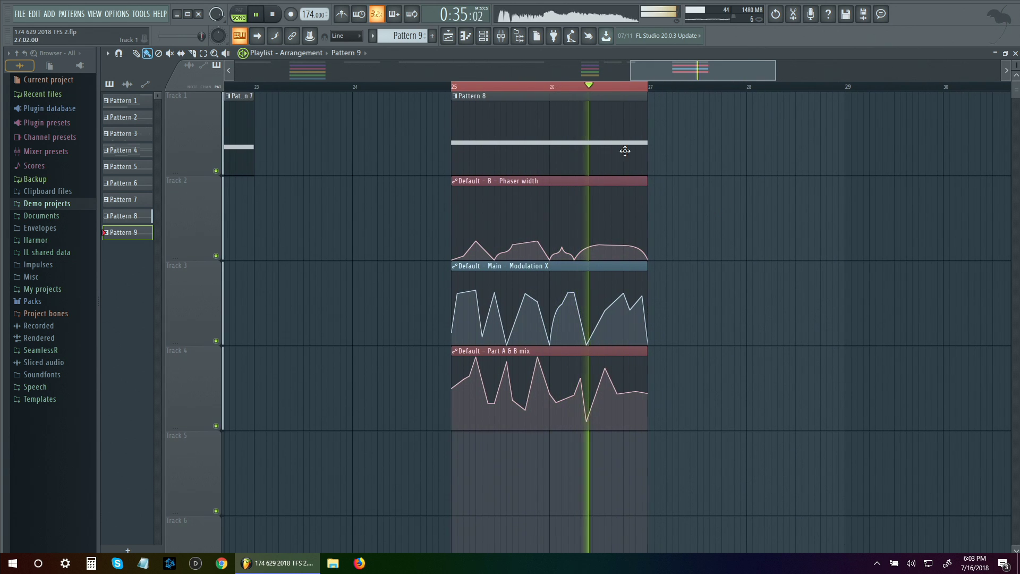
{"action": "key", "text": "F9"}
{"action": "left_click", "coordinate": [499, 260]}
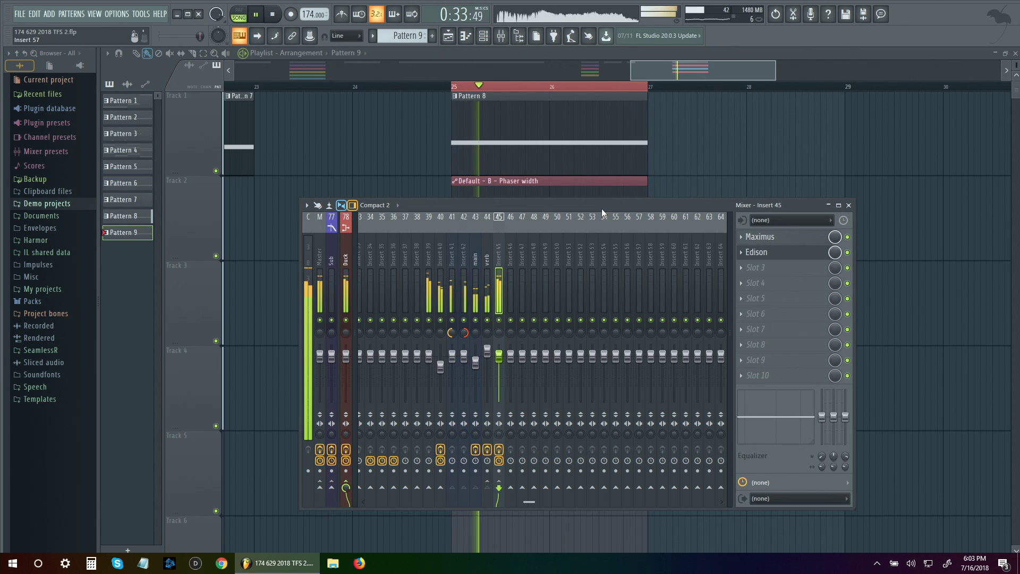
{"action": "key", "text": "F9"}
- Open Pattern 8's notes and add a quarter-bar slide note on E2 at the start, beneath the sustained C3 note
{"action": "double_click", "coordinate": [500, 151]}
{"action": "left_click_drag", "start_coordinate": [233, 323], "coordinate": [193, 235]}
{"action": "key", "text": "space"}
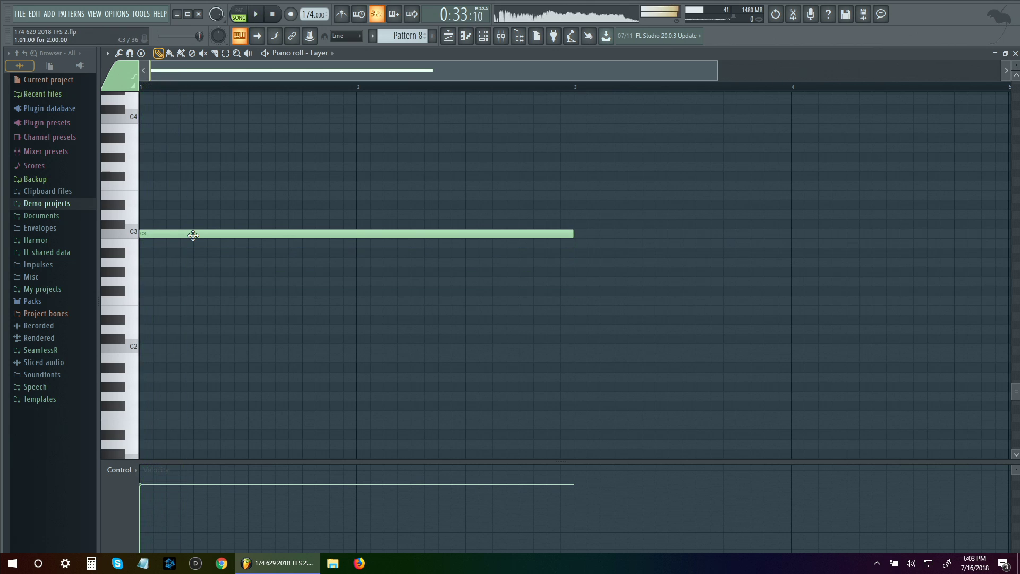
{"action": "key", "text": "space"}
{"action": "left_click", "coordinate": [146, 310]}
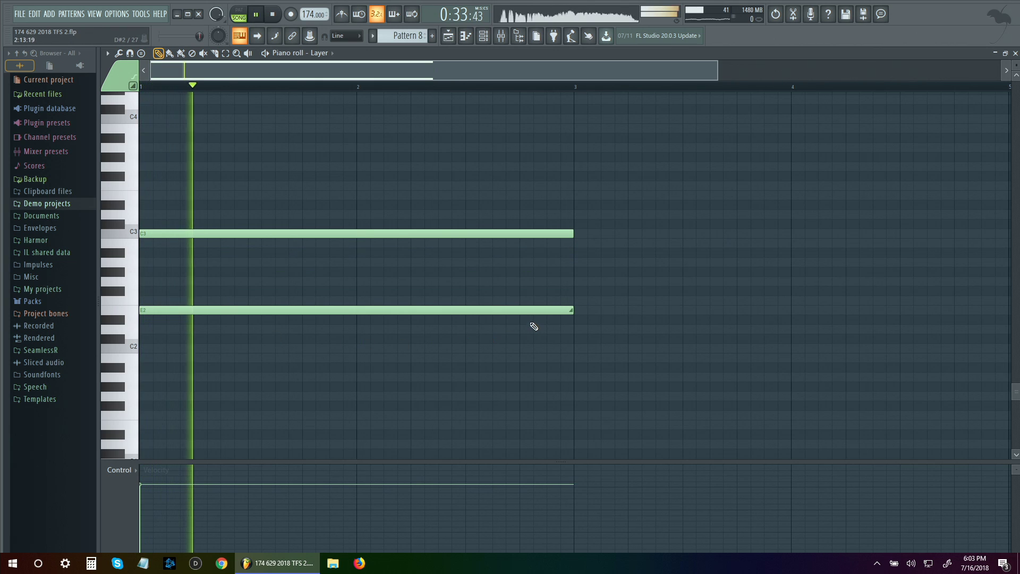
{"action": "key", "text": "space"}
{"action": "left_click_drag", "start_coordinate": [571, 309], "coordinate": [193, 298]}
{"action": "key", "text": "space"}
{"action": "key", "text": "space"}
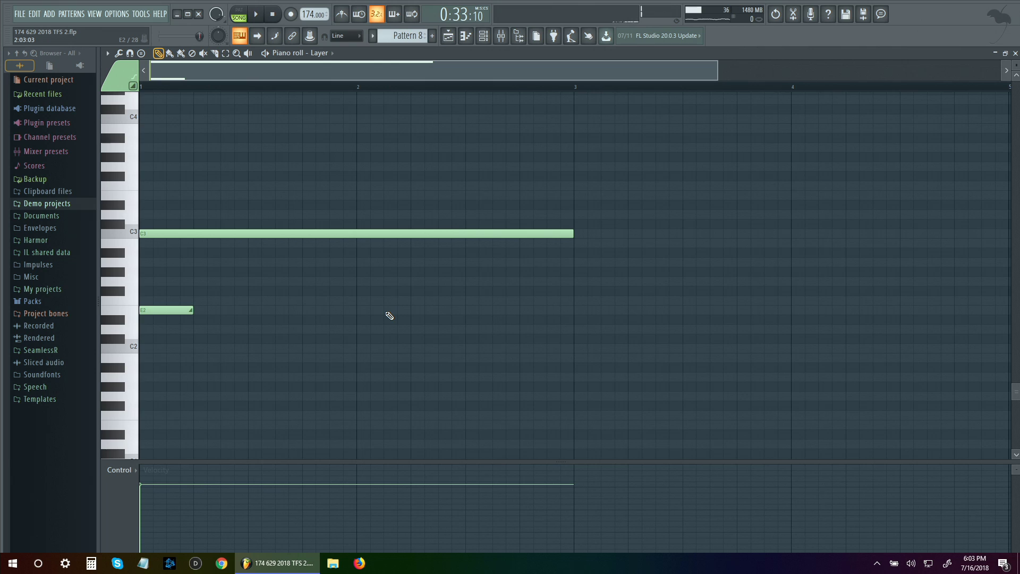
{"action": "key", "text": "space"}
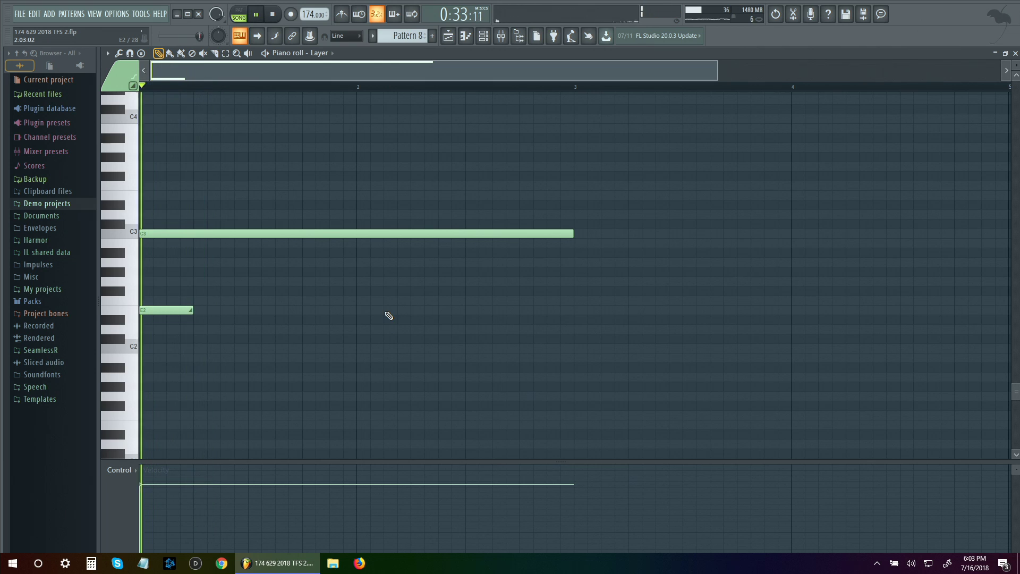
{"action": "key", "text": "space"}
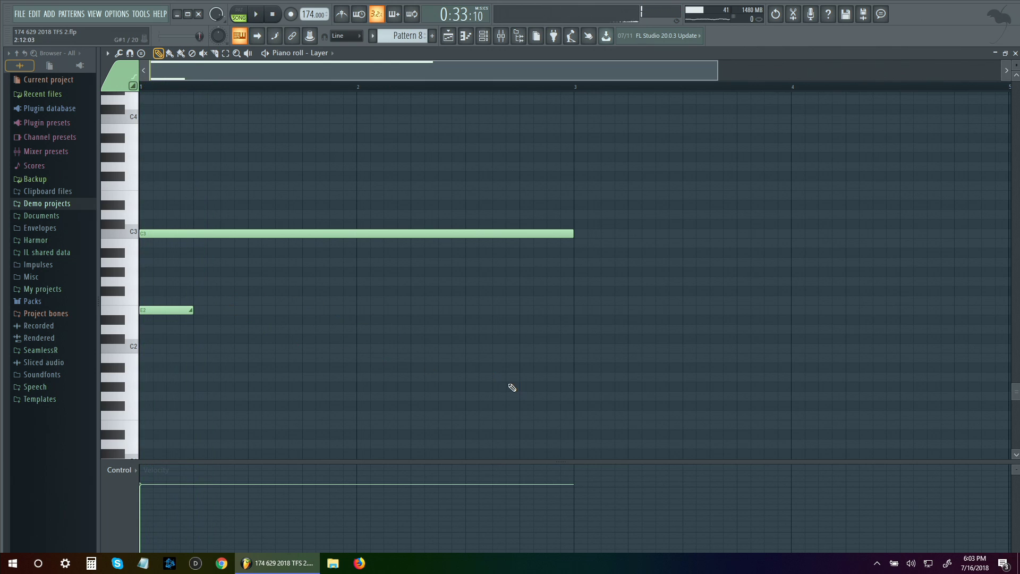
- Try the slide note at two steps long on C2 while listening, and move it back up to E2
{"action": "key", "text": "space"}
{"action": "left_click_drag", "start_coordinate": [193, 309], "coordinate": [155, 348]}
{"action": "key", "text": "space"}
{"action": "key", "text": "space"}
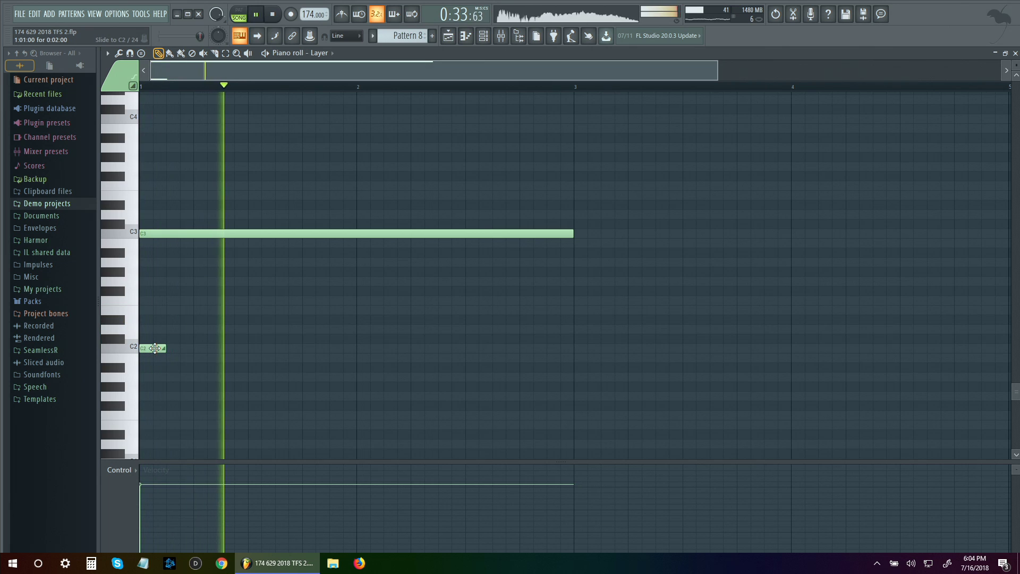
{"action": "left_click", "coordinate": [183, 290]}
{"action": "right_click", "coordinate": [188, 290]}
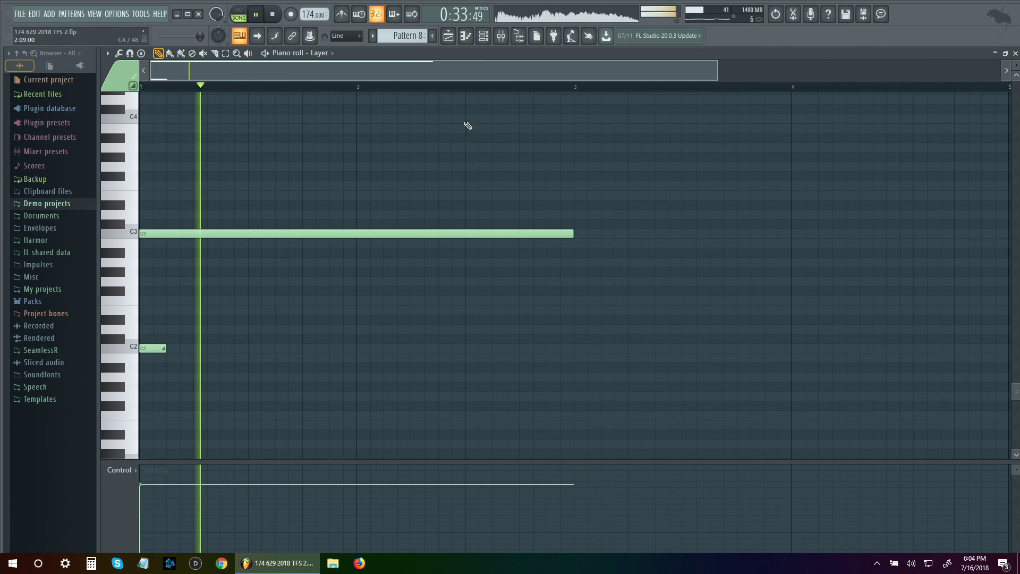
{"action": "key", "text": "space"}
{"action": "left_click_drag", "start_coordinate": [157, 348], "coordinate": [155, 301]}
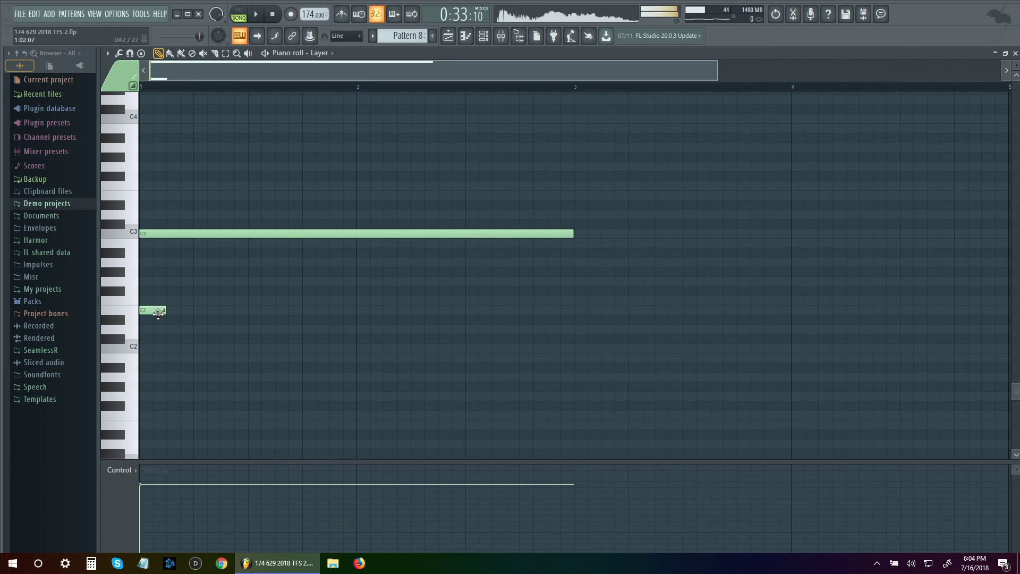
- Shorten the C3 note to half a bar and fill the second half with an E2 note and slides on A3 and C#3
{"action": "left_click_drag", "start_coordinate": [566, 232], "coordinate": [273, 264]}
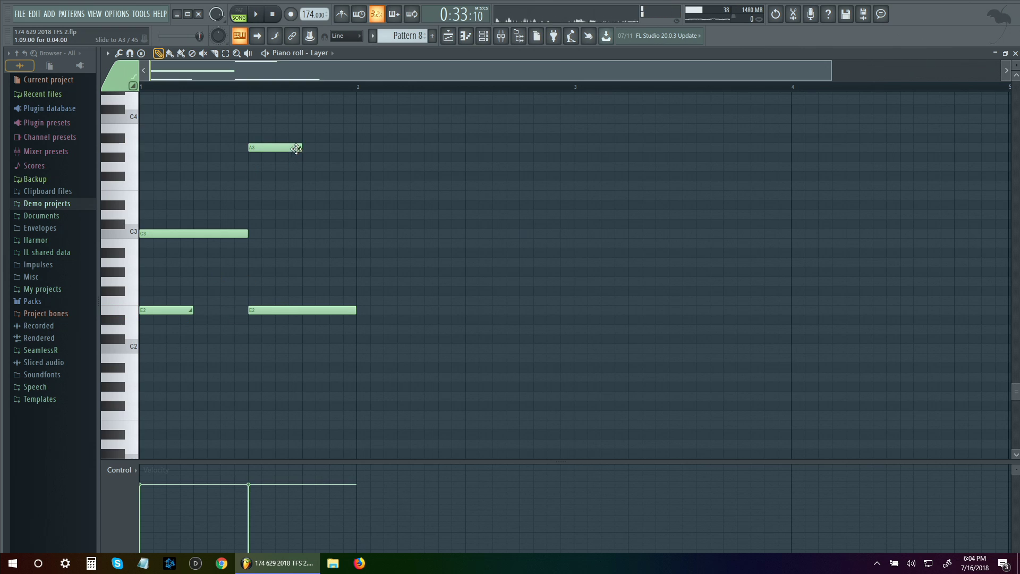
{"action": "left_click_drag", "start_coordinate": [296, 148], "coordinate": [274, 148]}
{"action": "key", "text": "space"}
{"action": "key", "text": "space"}
{"action": "left_click", "coordinate": [281, 224]}
{"action": "key", "text": "space"}
{"action": "mouse_move", "coordinate": [301, 224]}
{"action": "left_mouse_down"}
{"action": "mouse_move", "coordinate": [355, 224]}
{"action": "mouse_move", "coordinate": [315, 223]}
{"action": "left_mouse_up"}
{"action": "key", "text": "space"}
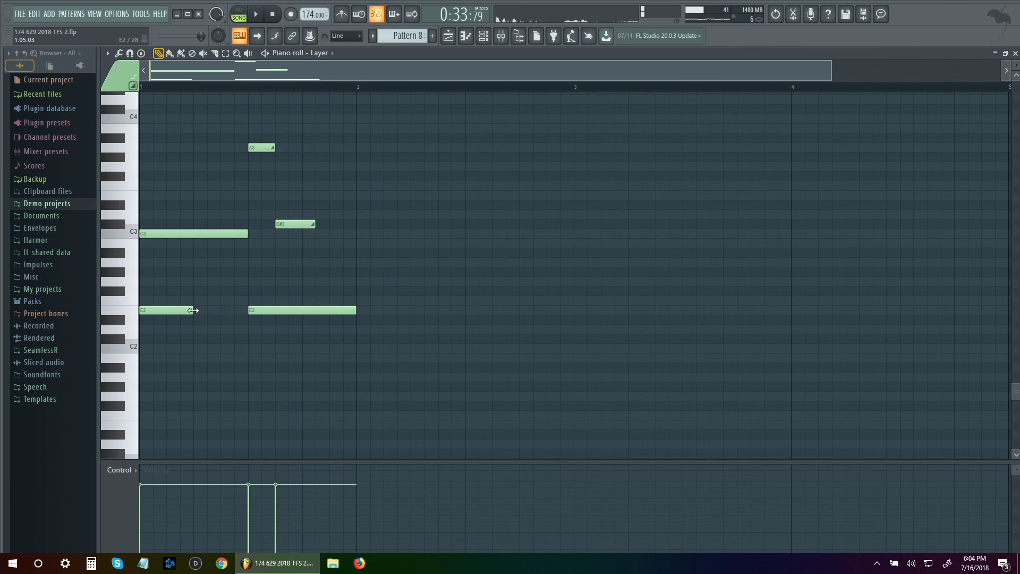
{"action": "key", "text": "space"}
- Add an F#2 note filling bar 2 and an E2 slide note from its second beat to the bar's end
{"action": "left_click", "coordinate": [361, 291]}
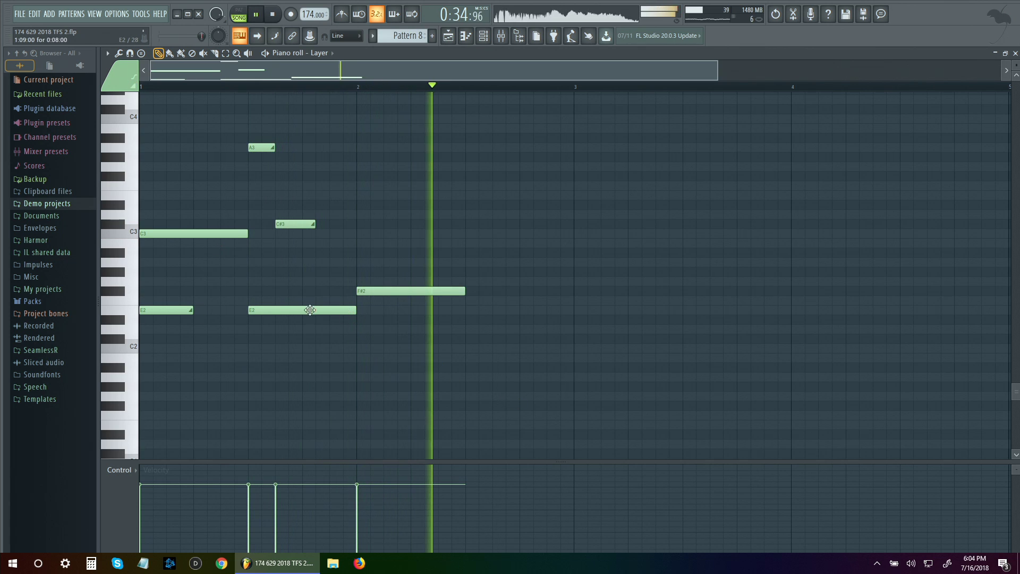
{"action": "left_click", "coordinate": [414, 301]}
{"action": "left_click_drag", "start_coordinate": [466, 291], "coordinate": [573, 296]}
{"action": "left_click", "coordinate": [508, 309]}
{"action": "right_click", "coordinate": [525, 309]}
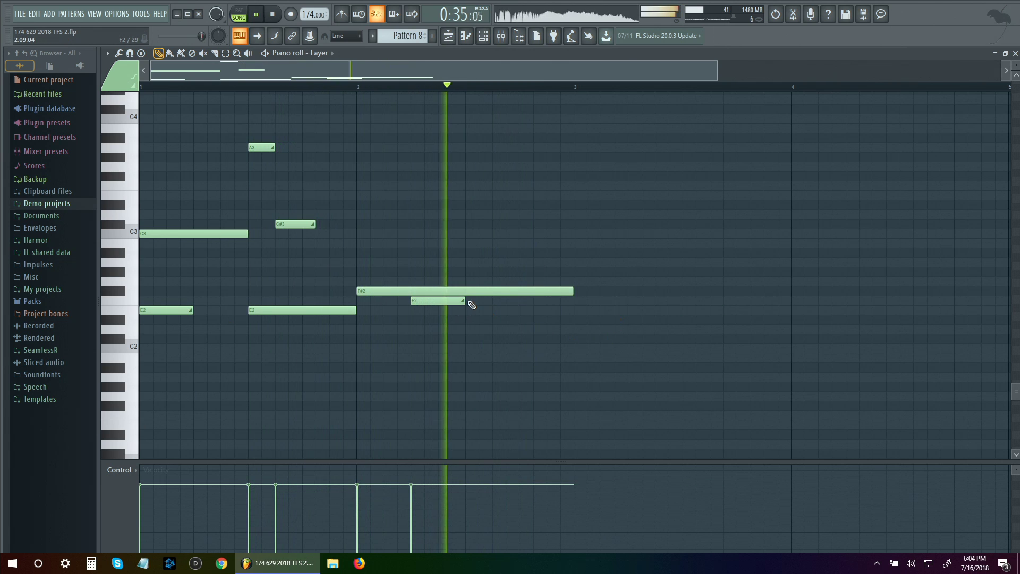
{"action": "left_click_drag", "start_coordinate": [463, 301], "coordinate": [573, 301]}
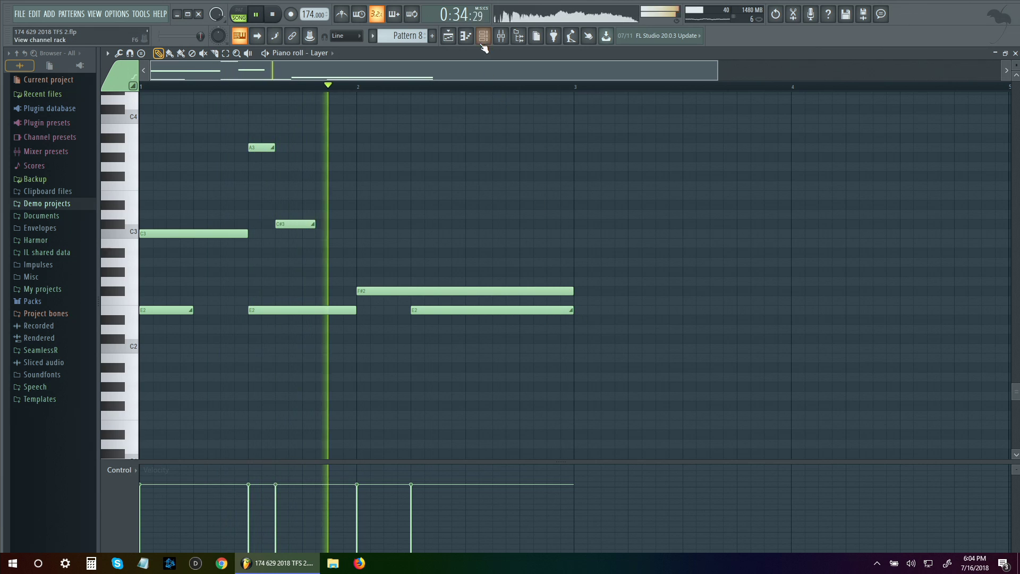
- Return to the playlist and lower the Part A & B mix automation peak in the second half of bar 25
{"action": "key", "text": "F9"}
{"action": "key", "text": "F9"}
{"action": "key", "text": "F5"}
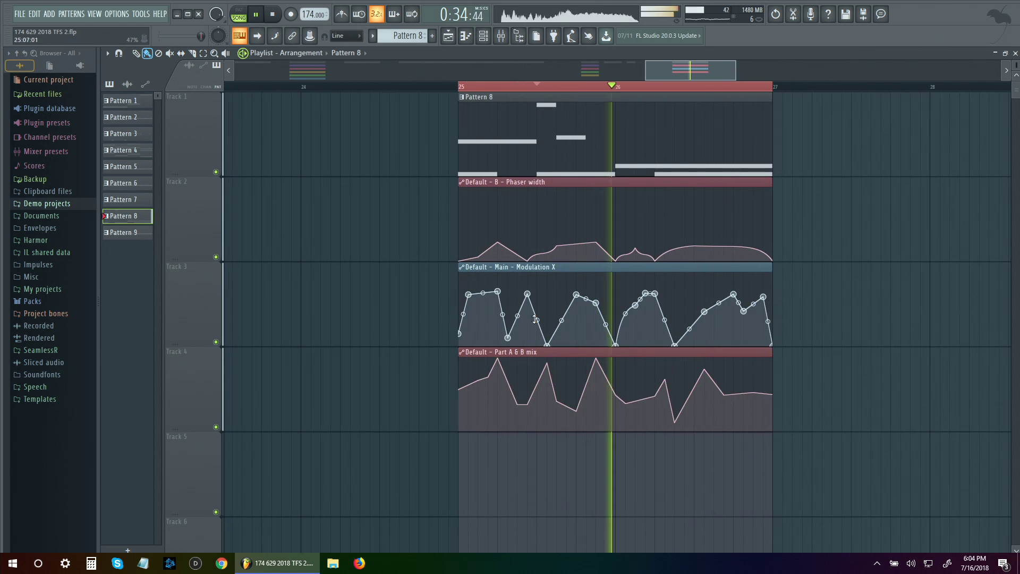
{"action": "scroll", "coordinate": [571, 412], "scroll_direction": "up", "scroll_amount": 3}
{"action": "right_click", "coordinate": [571, 412]}
{"action": "left_click", "coordinate": [593, 361]}
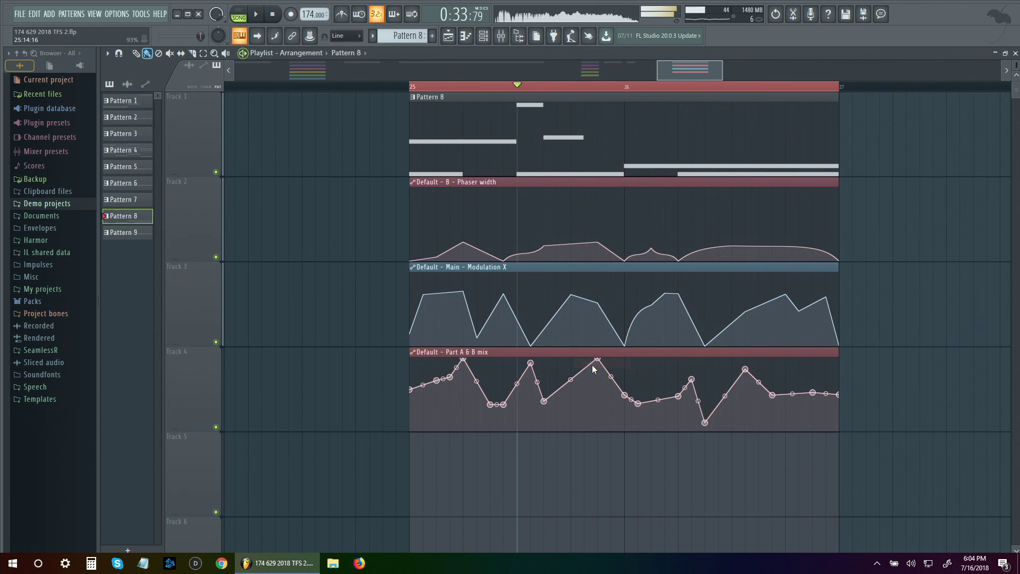
{"action": "scroll", "coordinate": [653, 369], "scroll_direction": "up", "scroll_amount": 2}
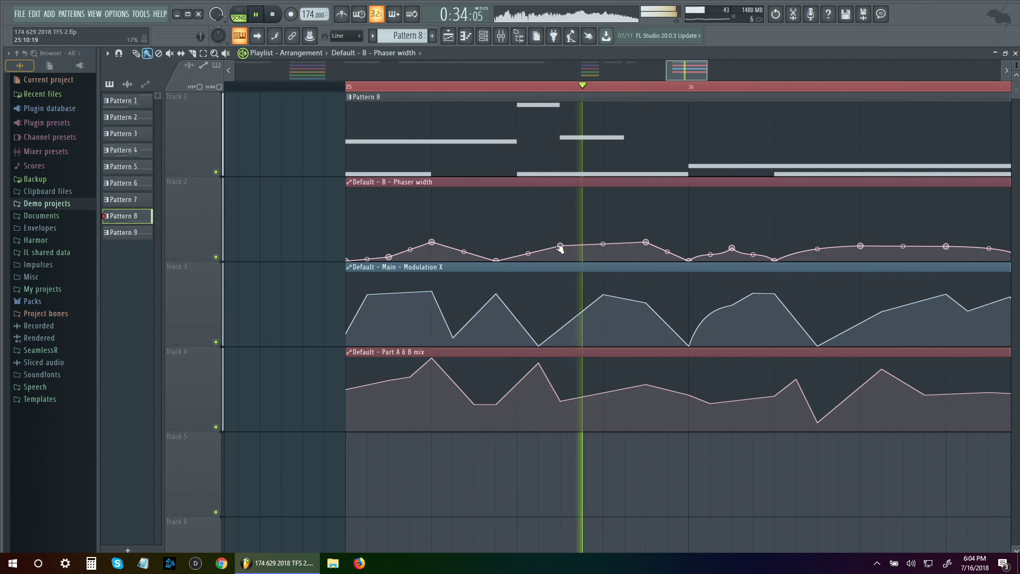
- Align the Phaser width, Modulation X and Part A & B mix dips at mid-bar 25, and reduce the preceding Modulation X peak
{"action": "left_click_drag", "start_coordinate": [538, 243], "coordinate": [517, 261]}
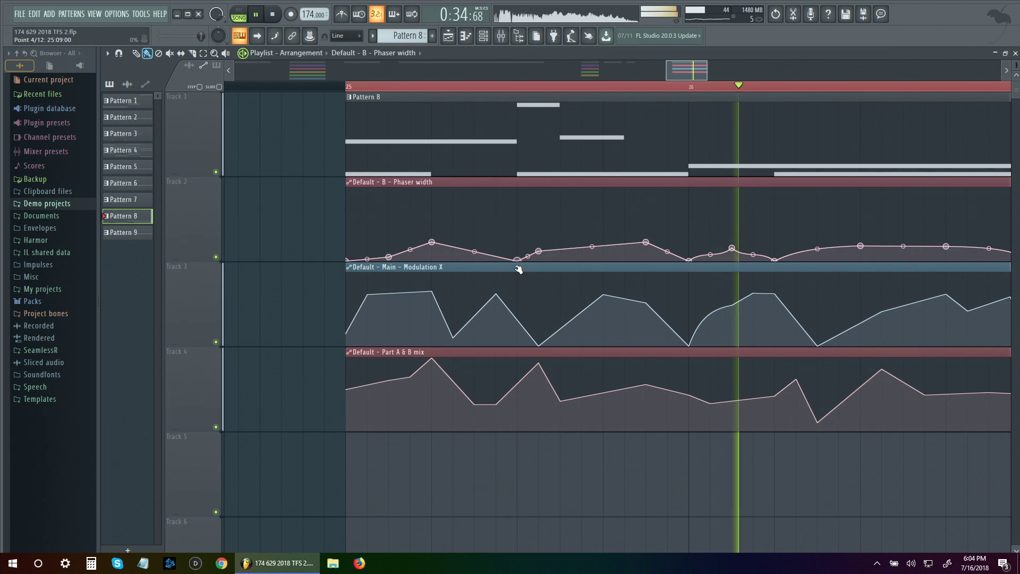
{"action": "left_click_drag", "start_coordinate": [495, 404], "coordinate": [516, 446]}
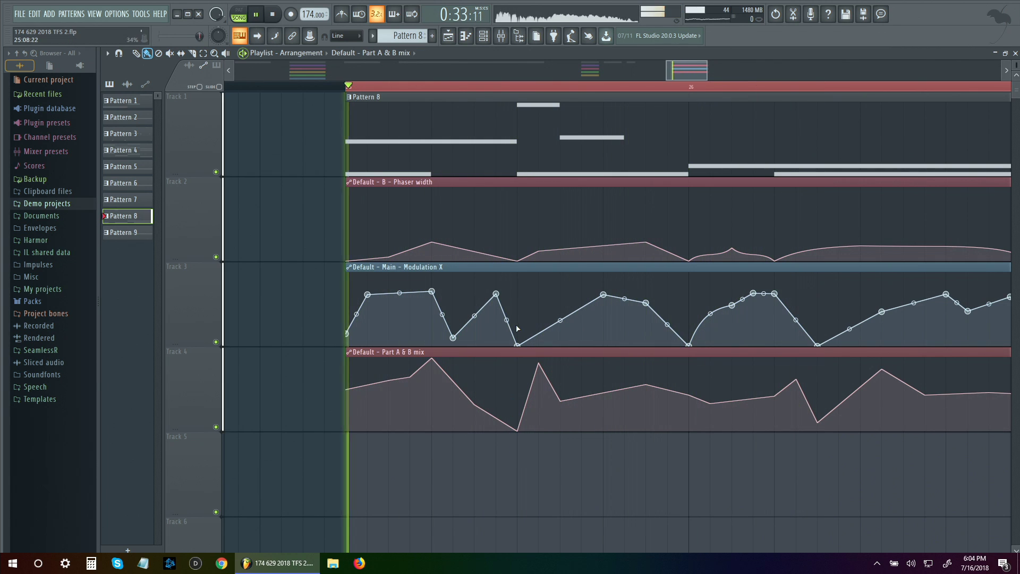
{"action": "key", "text": "space"}
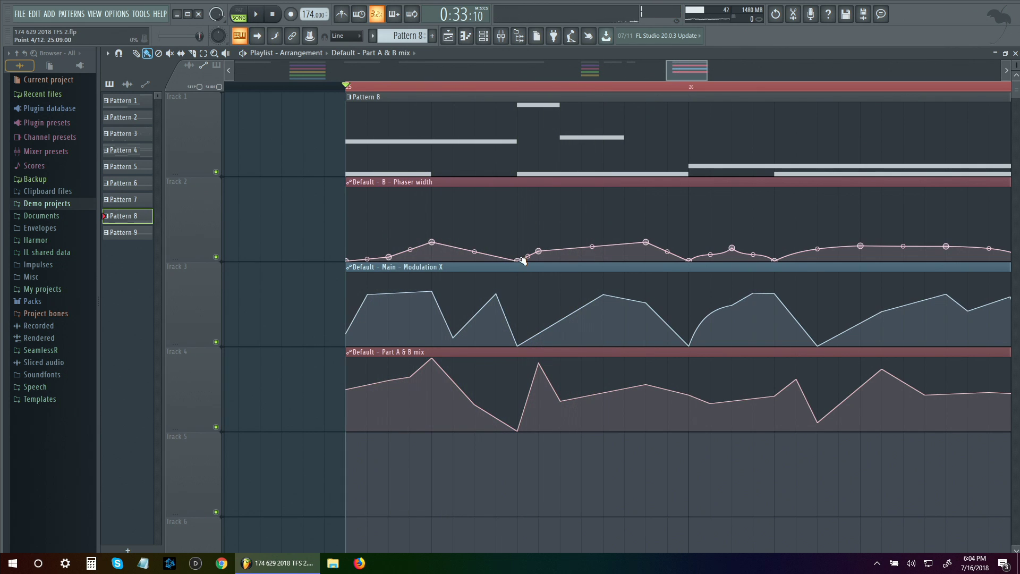
{"action": "key", "text": "space"}
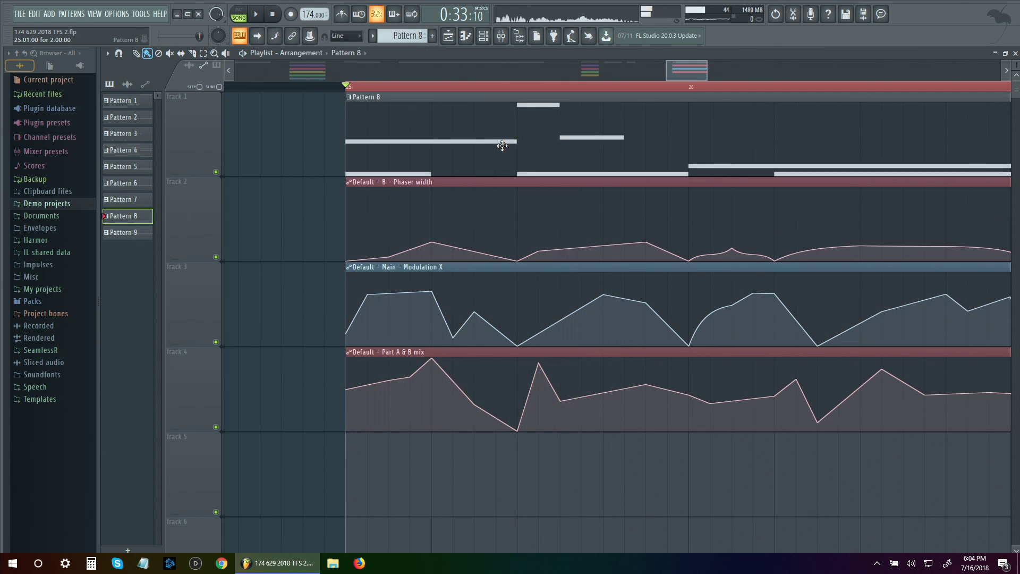
- Remove the E2, A3 and C#3 notes from bar 1's second half, extend C3 to one bar, and return to the playlist
{"action": "double_click", "coordinate": [382, 159]}
{"action": "key", "text": "space"}
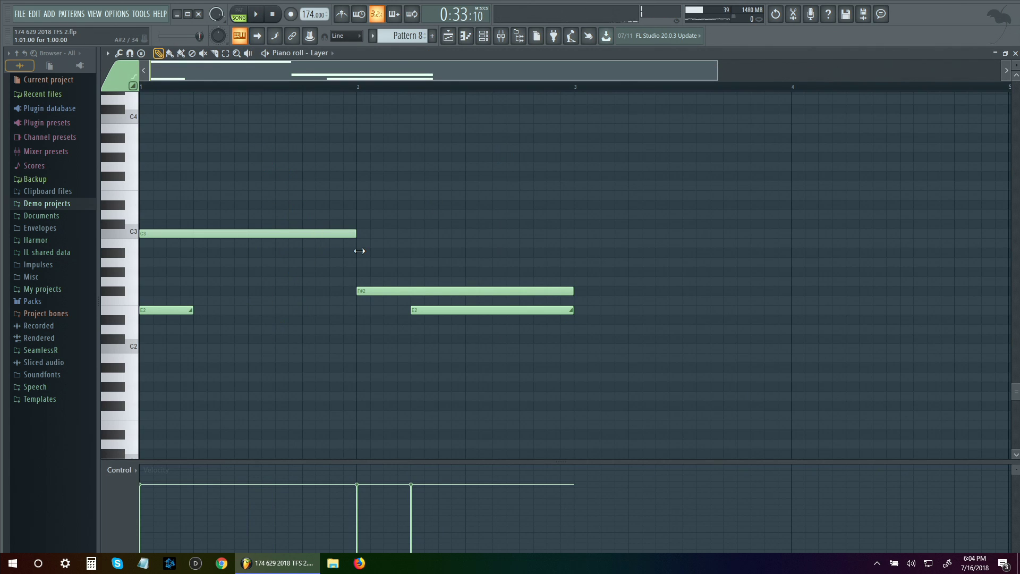
{"action": "left_click", "coordinate": [449, 36]}
- Play the revised Pattern 8 loop with its automation, looking over the channel rack between passes
{"action": "key", "text": "space"}
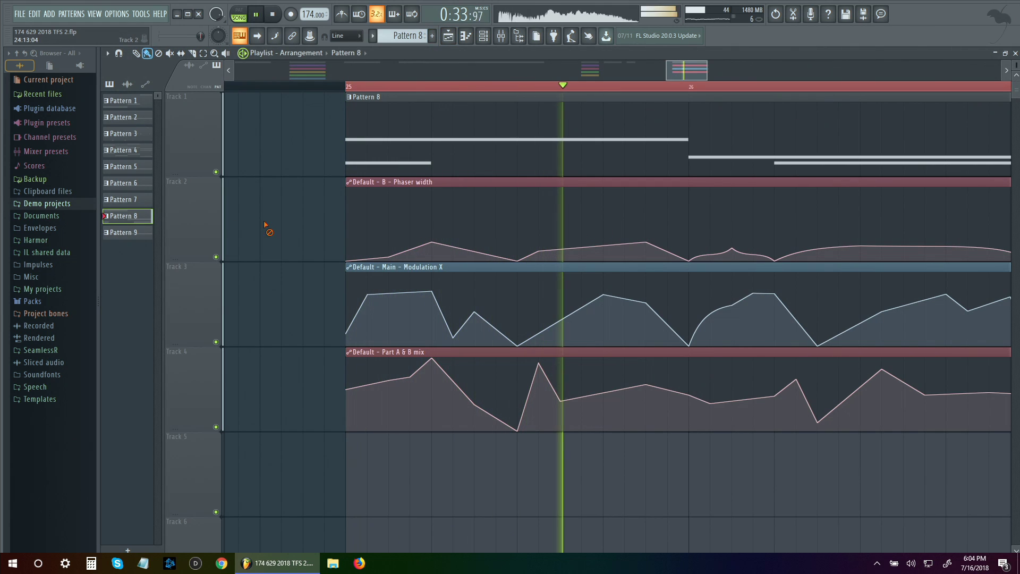
{"action": "scroll", "coordinate": [312, 228], "scroll_direction": "down", "scroll_amount": 2}
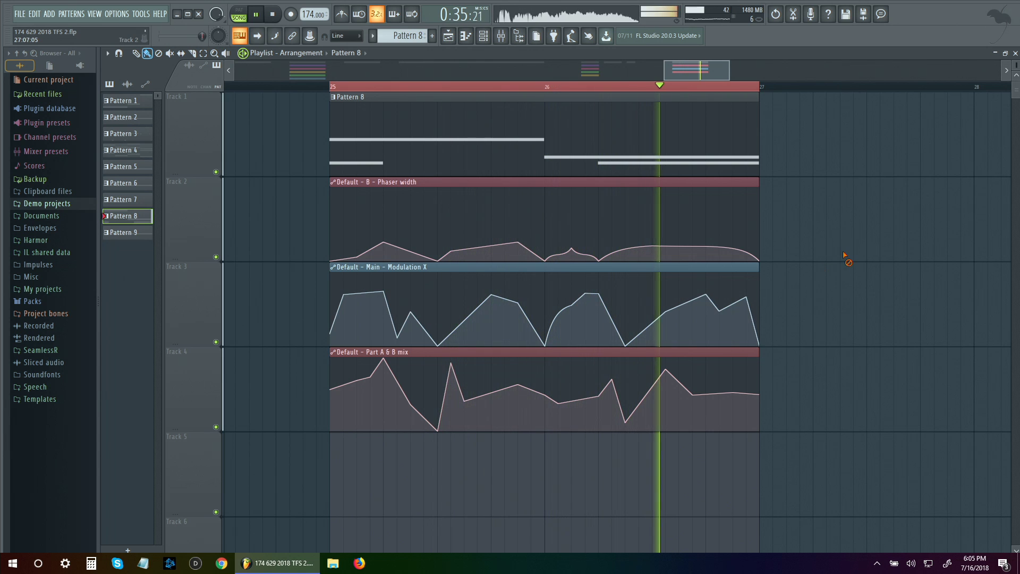
{"action": "scroll", "coordinate": [836, 268], "scroll_direction": "down", "scroll_amount": 2}
{"action": "scroll", "coordinate": [855, 268], "scroll_direction": "down", "scroll_amount": 1}
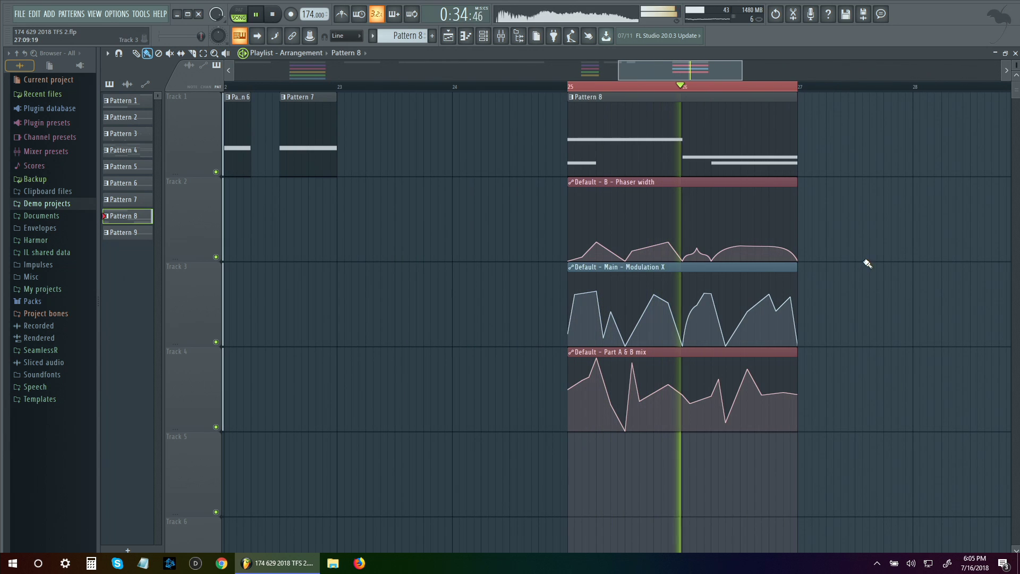
{"action": "left_click_drag", "start_coordinate": [865, 268], "coordinate": [826, 276]}
{"action": "key", "text": "space"}
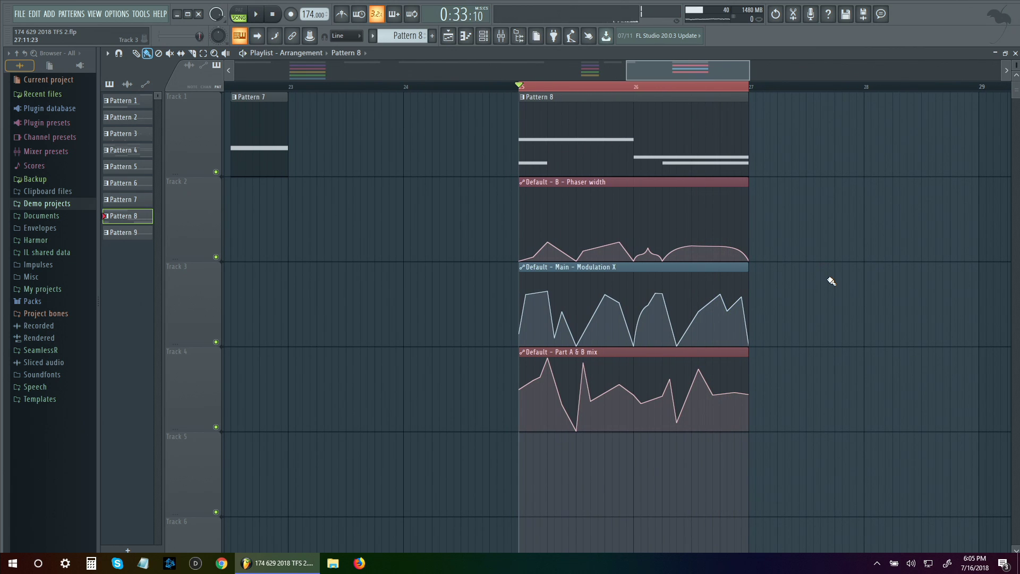
{"action": "left_click", "coordinate": [488, 40]}
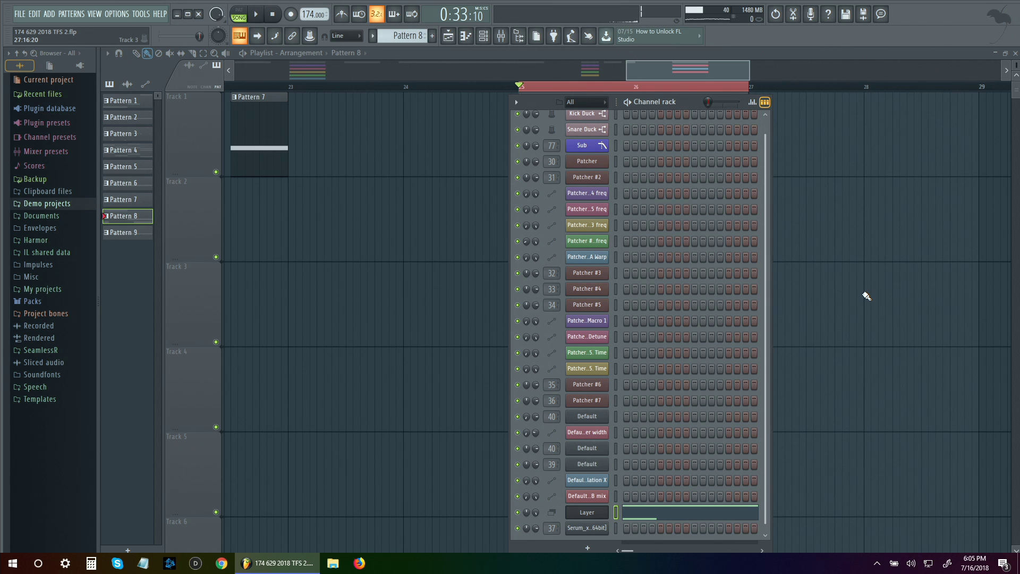
{"action": "key", "text": "F6"}
{"action": "key", "text": "space"}
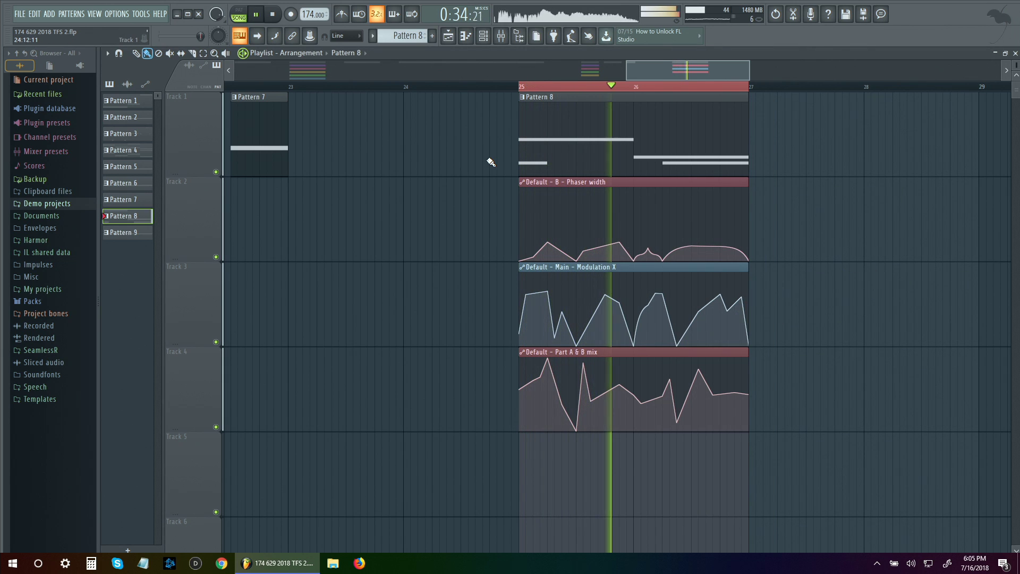
{"action": "scroll", "coordinate": [537, 212], "scroll_direction": "up", "scroll_amount": 3}
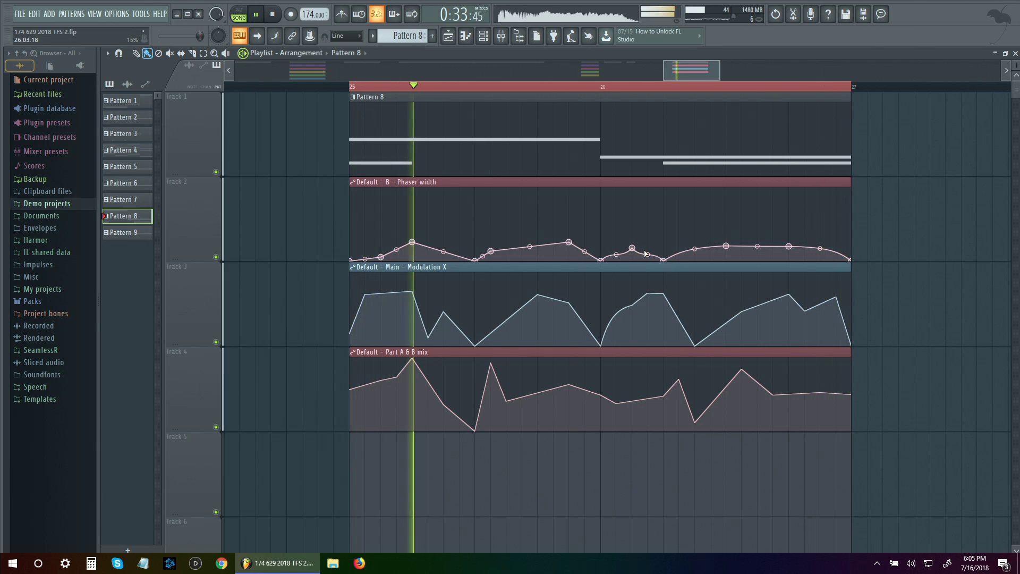
- Reshape the Phaser width automation curve around the second beat of bar 26 and lower its point before bar 26's last beat
{"action": "right_click", "coordinate": [664, 260]}
{"action": "left_click", "coordinate": [669, 260]}
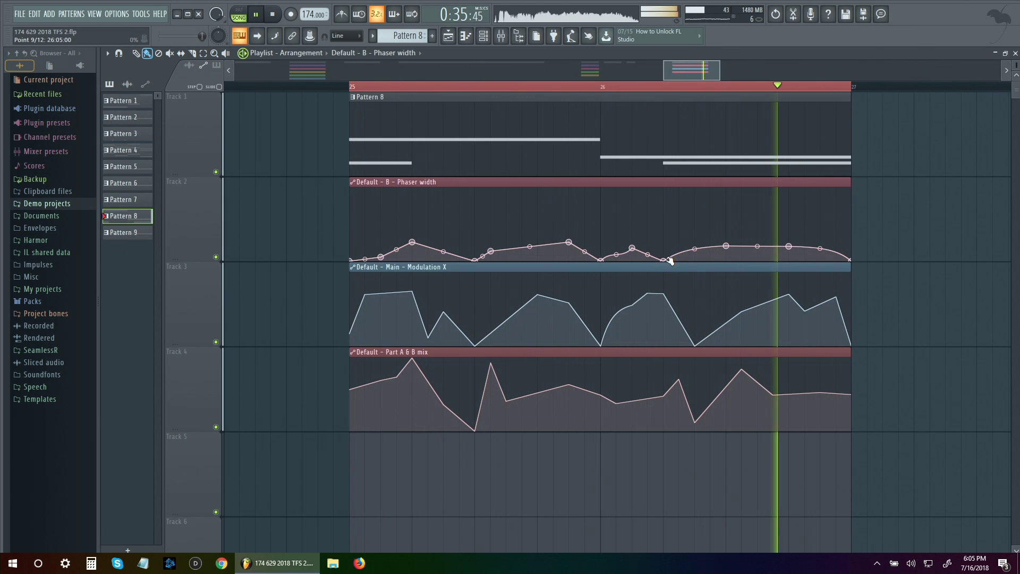
{"action": "right_click", "coordinate": [668, 260]}
{"action": "mouse_move", "coordinate": [807, 252]}
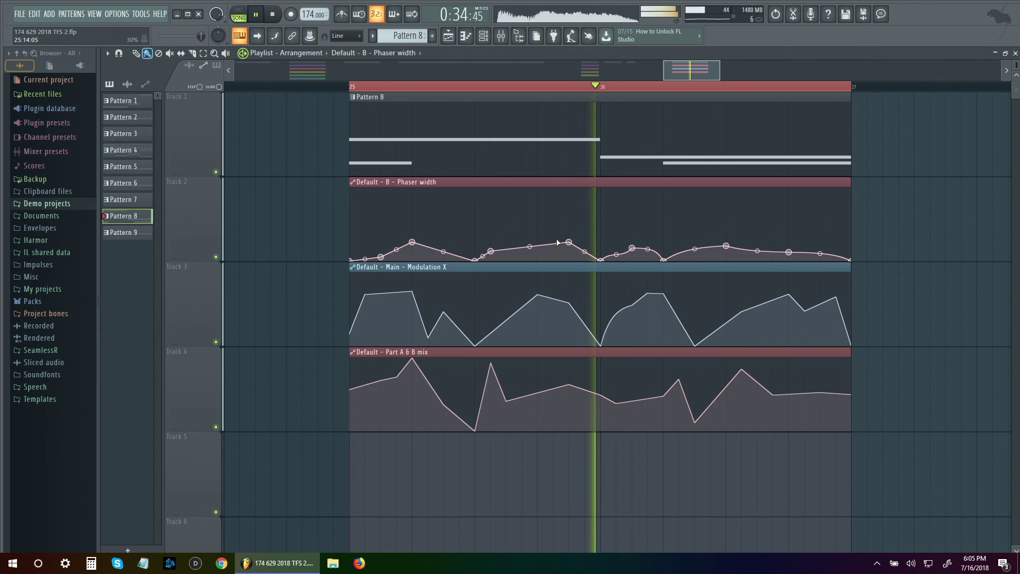
- Raise the Phaser width automation point at the start of bar 26 into a peak
{"action": "left_click_drag", "start_coordinate": [600, 259], "coordinate": [601, 240]}
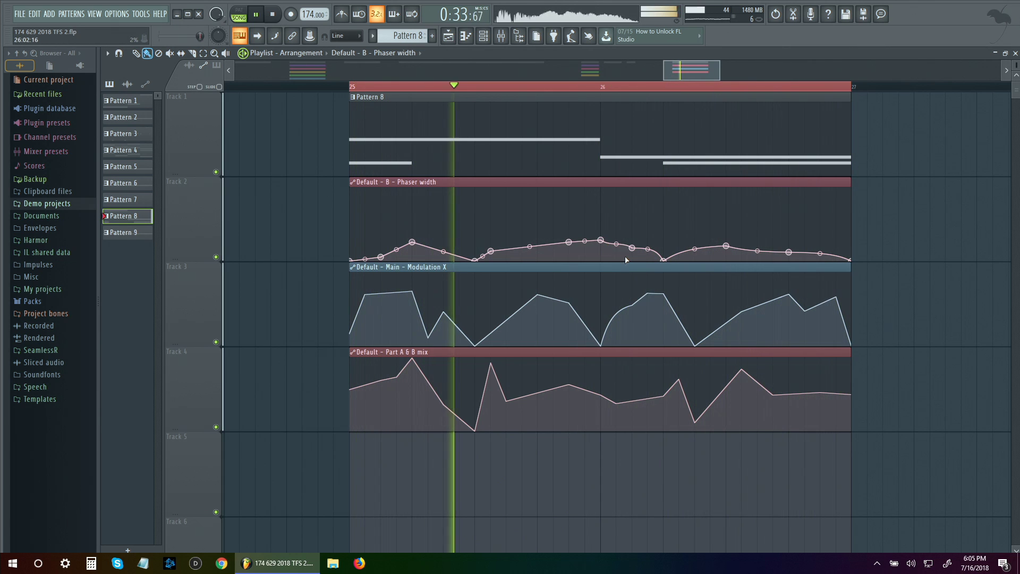
{"action": "left_click_drag", "start_coordinate": [600, 240], "coordinate": [602, 231]}
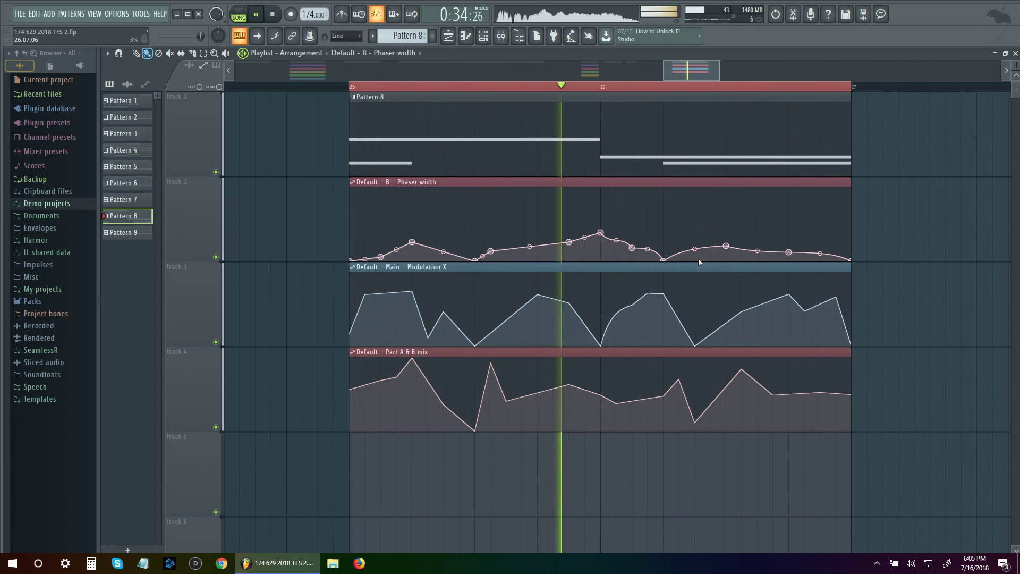
{"action": "left_click_drag", "start_coordinate": [602, 232], "coordinate": [605, 236]}
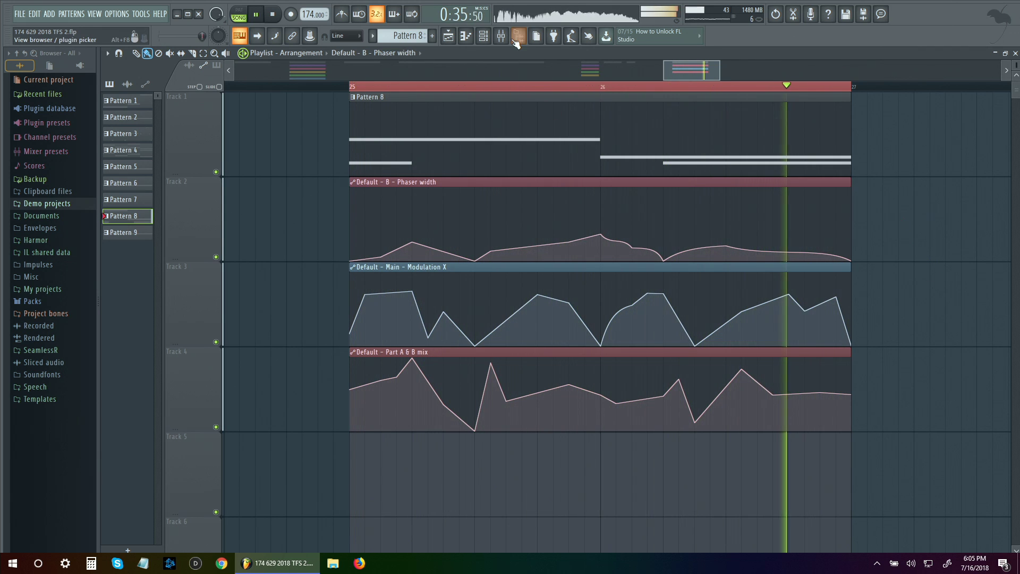
- Rebalance the main and verb mixer tracks during playback, lowering main slightly and setting verb to 98% (-0.6 dB)
{"action": "key", "text": "space"}
{"action": "key", "text": "F9"}
{"action": "left_click", "coordinate": [508, 259]}
{"action": "left_click", "coordinate": [475, 260]}
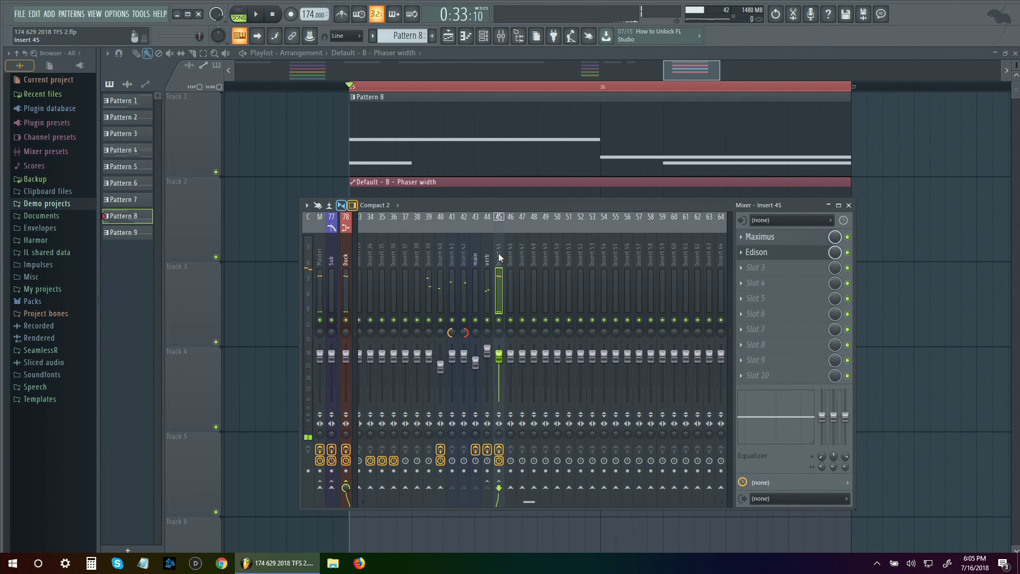
{"action": "key", "text": "space"}
{"action": "left_click_drag", "start_coordinate": [475, 377], "coordinate": [479, 385]}
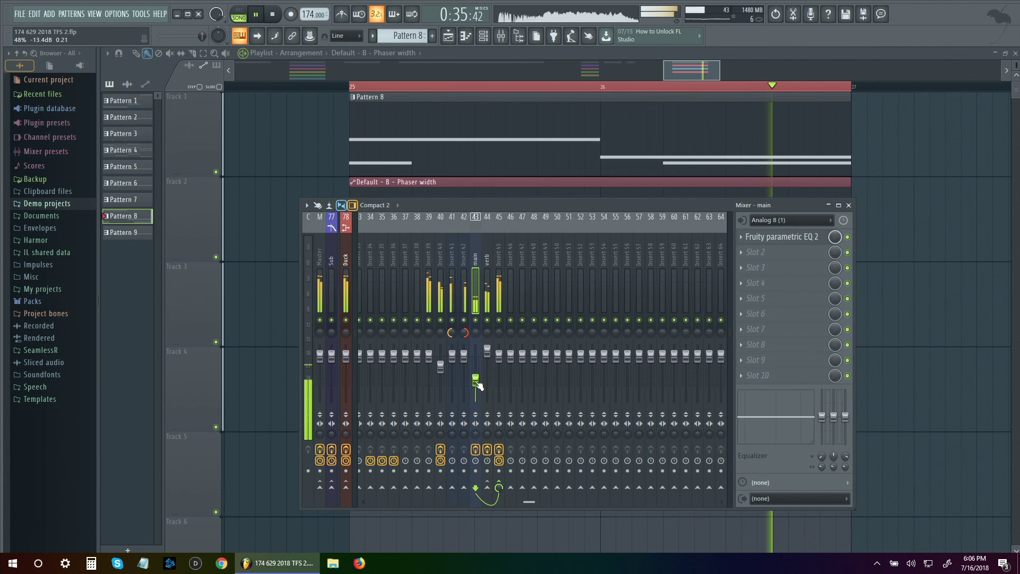
{"action": "left_click_drag", "start_coordinate": [478, 385], "coordinate": [484, 358]}
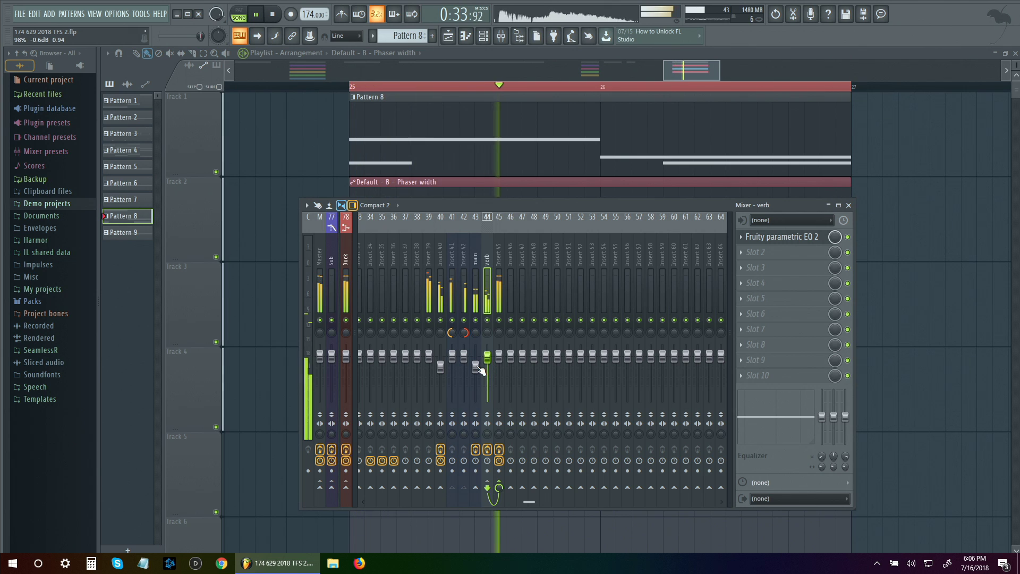
- Stop playback and remove Edison from the Insert 45 effects chain
{"action": "left_click", "coordinate": [498, 298]}
{"action": "left_click", "coordinate": [764, 265]}
{"action": "left_click", "coordinate": [764, 265]}
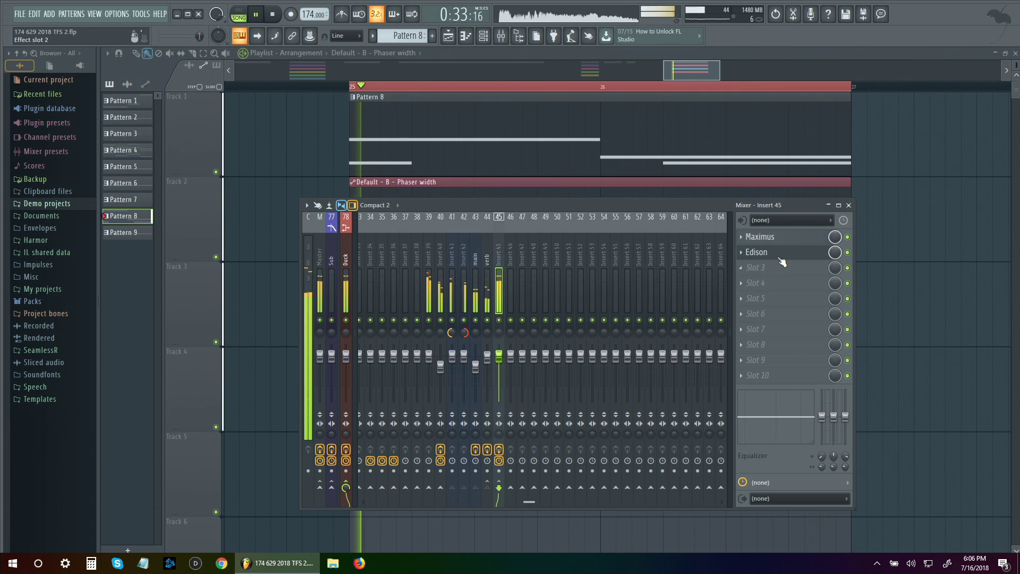
{"action": "key", "text": "space"}
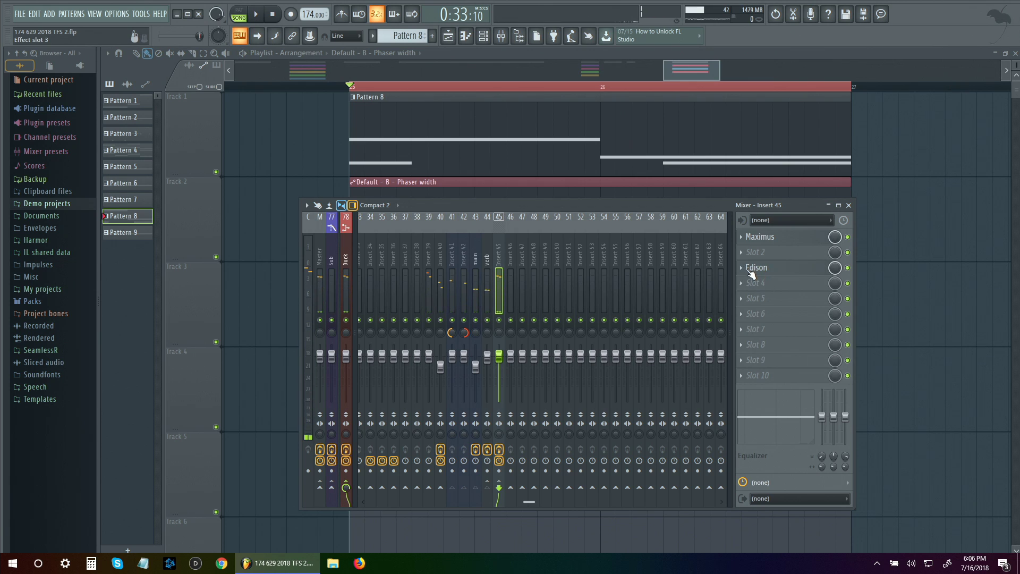
{"action": "left_click", "coordinate": [751, 272]}
{"action": "mouse_move", "coordinate": [749, 280]}
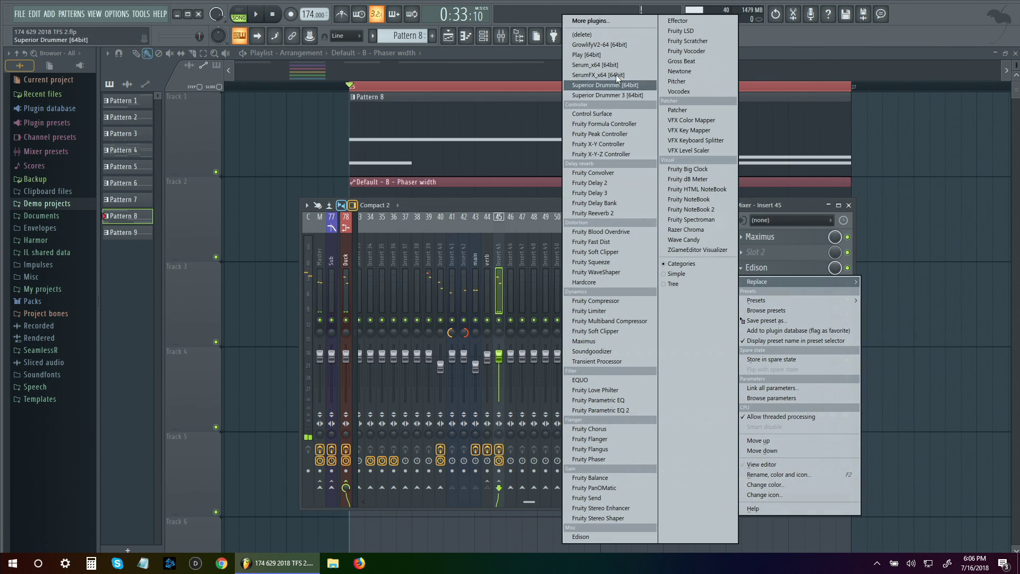
{"action": "left_click", "coordinate": [620, 35]}
{"action": "left_click", "coordinate": [762, 251]}
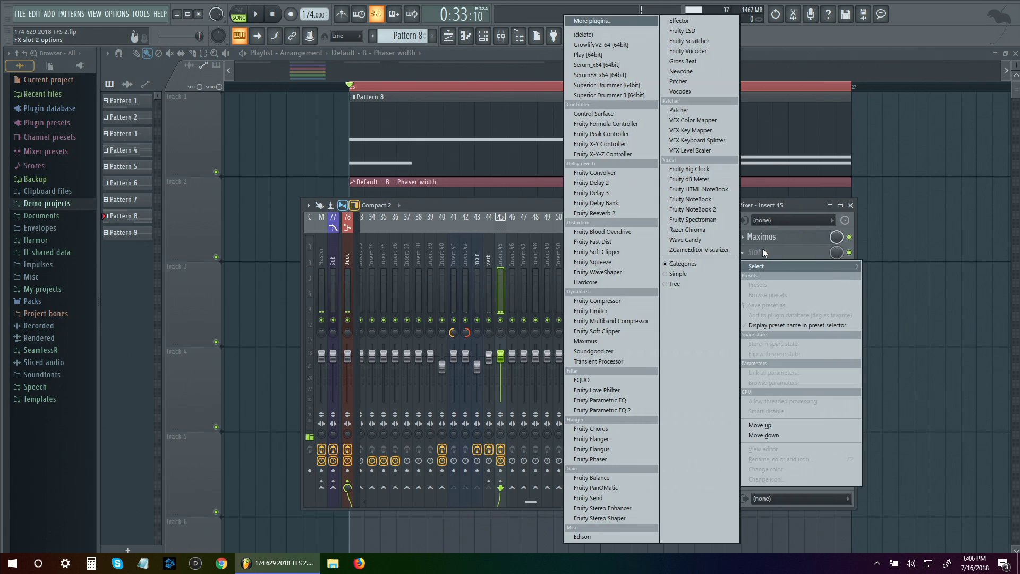
{"action": "left_click", "coordinate": [857, 277]}
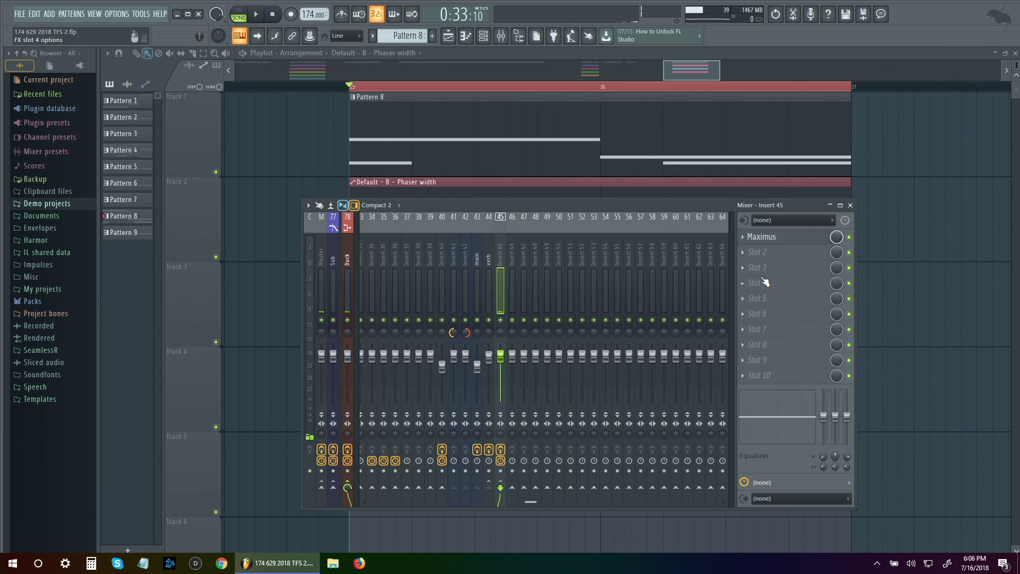
- Hide the mixer and play the Pattern 8 loop with its automation
{"action": "left_click_drag", "start_coordinate": [765, 204], "coordinate": [798, 217]}
{"action": "key", "text": "F9"}
{"action": "key", "text": "space"}
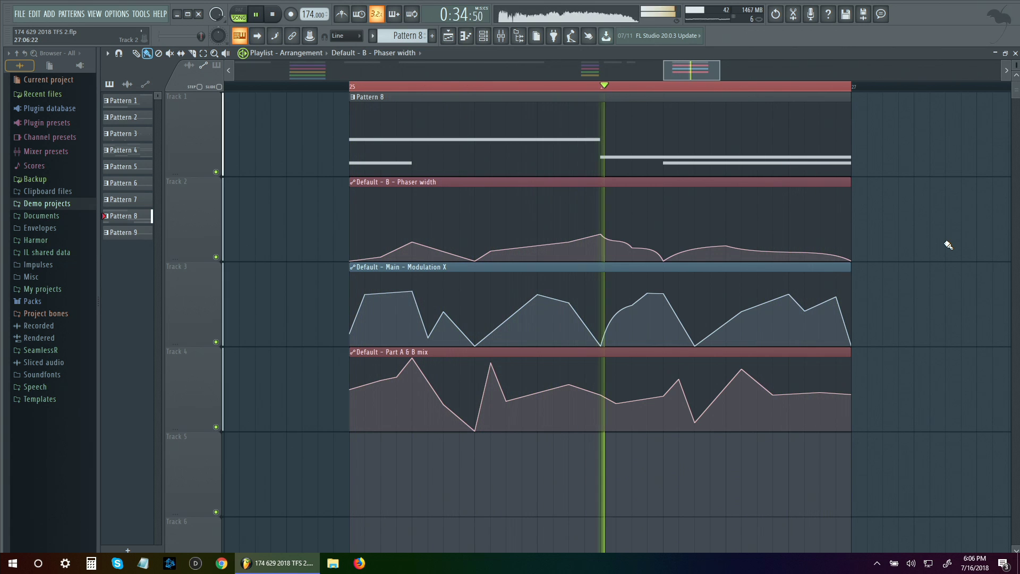
{"action": "key", "text": "space"}
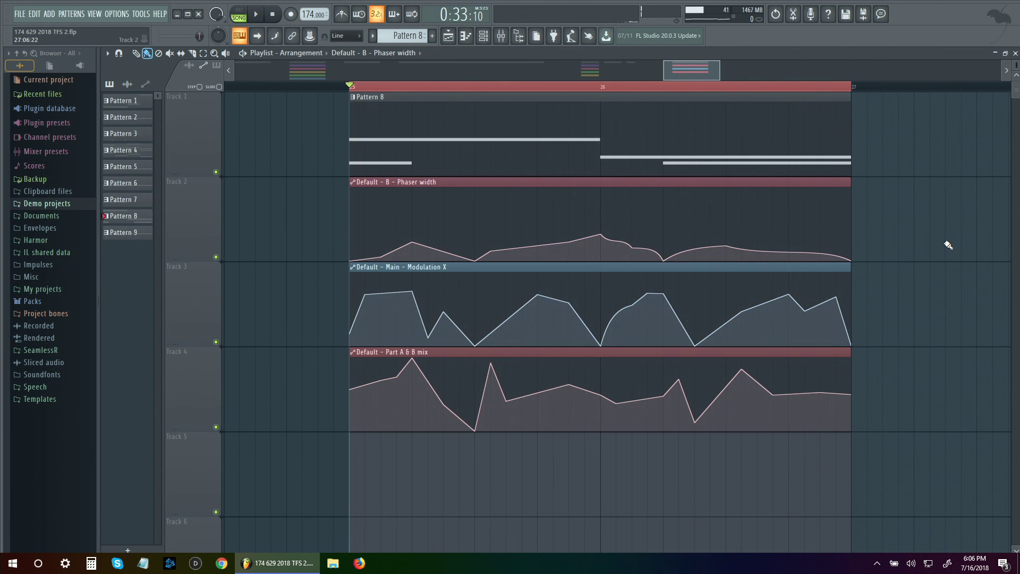
- Load a fresh Edison into effect slot 2 of Insert 45 and move its window aside
{"action": "scroll", "coordinate": [948, 245], "scroll_direction": "down", "scroll_amount": 5}
{"action": "scroll", "coordinate": [668, 259], "scroll_direction": "right", "scroll_amount": 2}
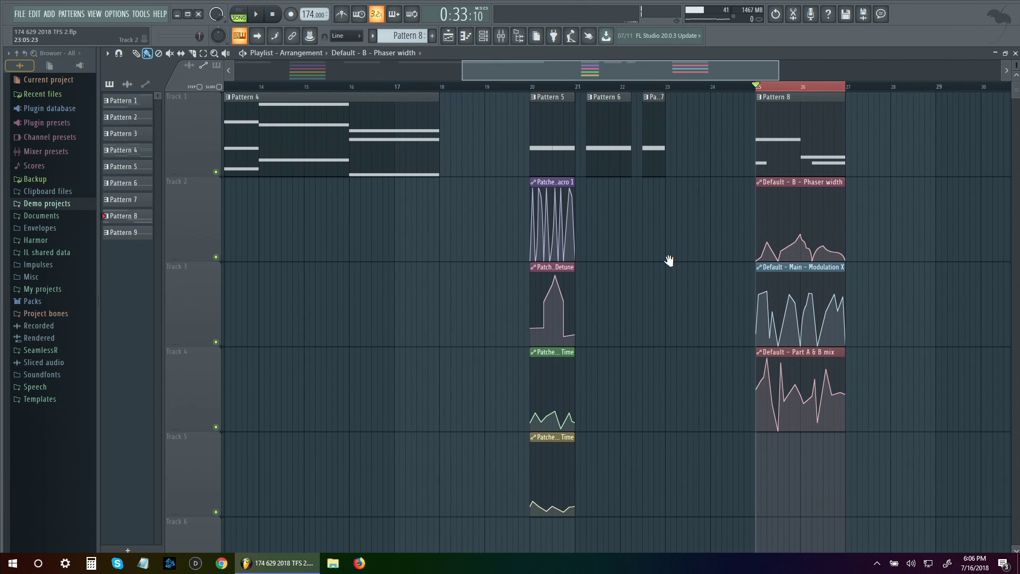
{"action": "scroll", "coordinate": [896, 257], "scroll_direction": "right", "scroll_amount": 3}
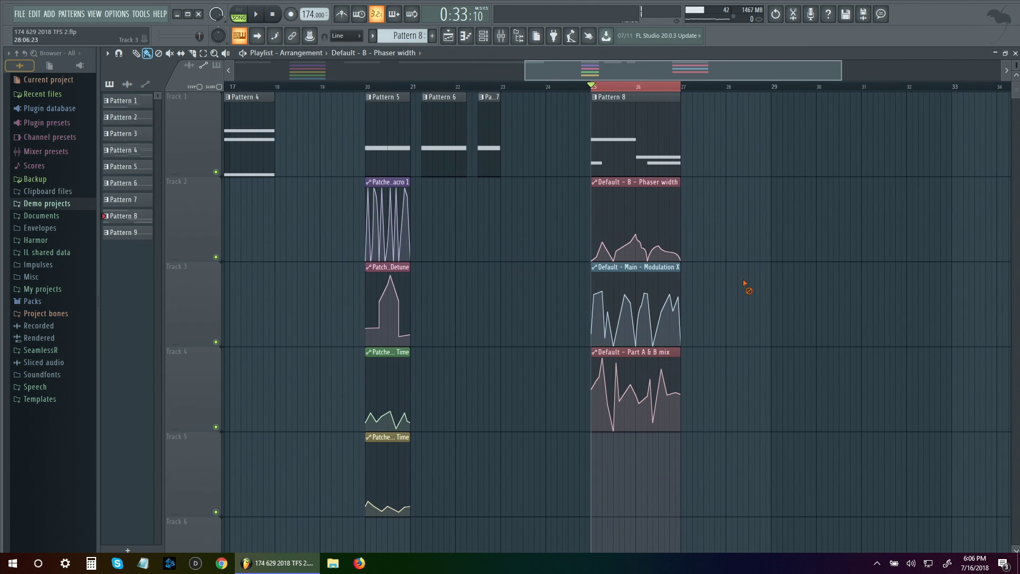
{"action": "left_click", "coordinate": [502, 37]}
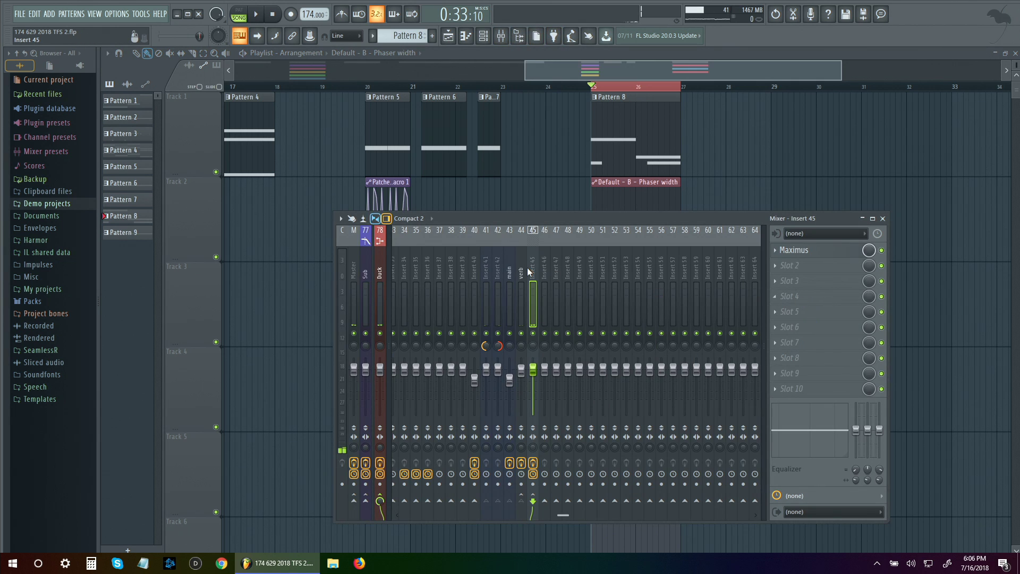
{"action": "left_click", "coordinate": [544, 274]}
{"action": "left_click", "coordinate": [798, 269]}
{"action": "left_click", "coordinate": [668, 538]}
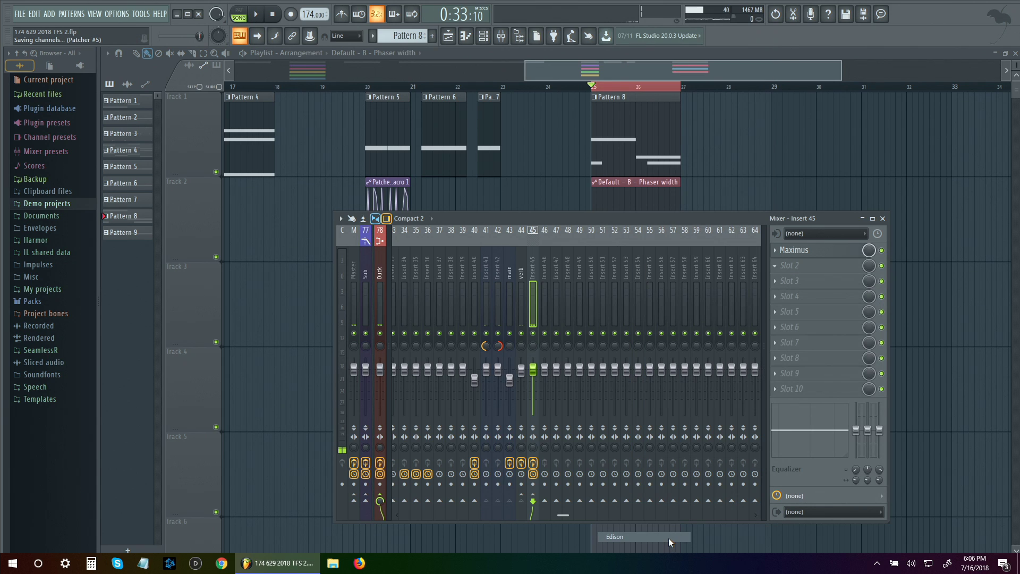
{"action": "left_click_drag", "start_coordinate": [477, 189], "coordinate": [722, 214]}
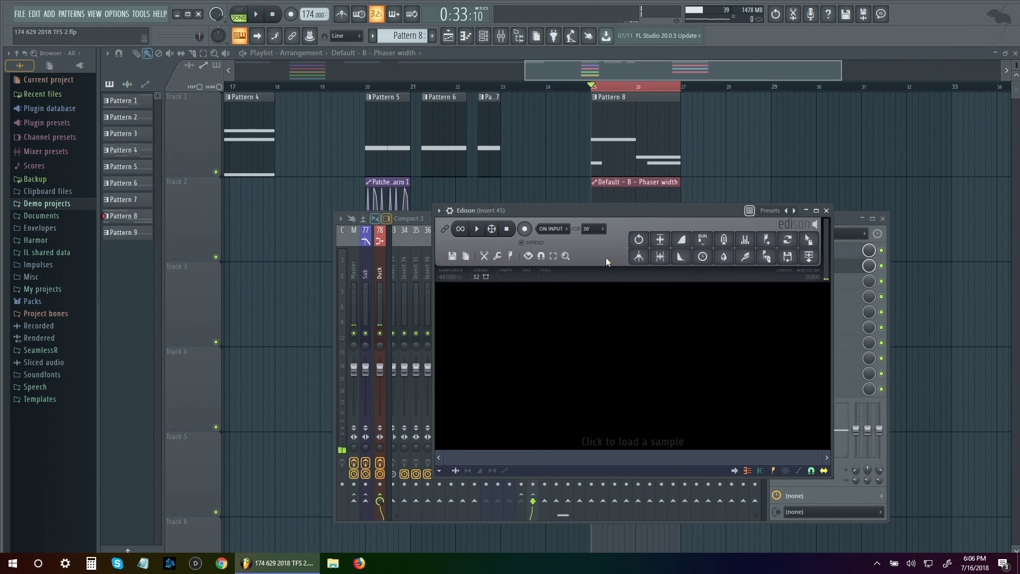
- Set Edison's recording mode to Now, restart its recording, and capture the playing Pattern 8 loop with the mixer and Edison hidden
{"action": "left_click", "coordinate": [561, 232]}
{"action": "left_click", "coordinate": [550, 240]}
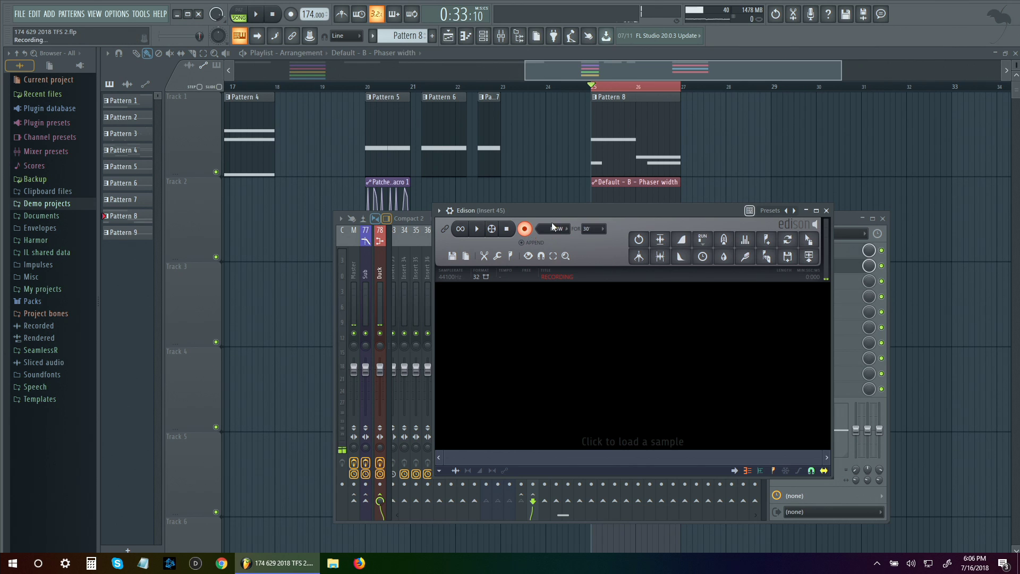
{"action": "key", "text": "space"}
{"action": "key", "text": "Delete"}
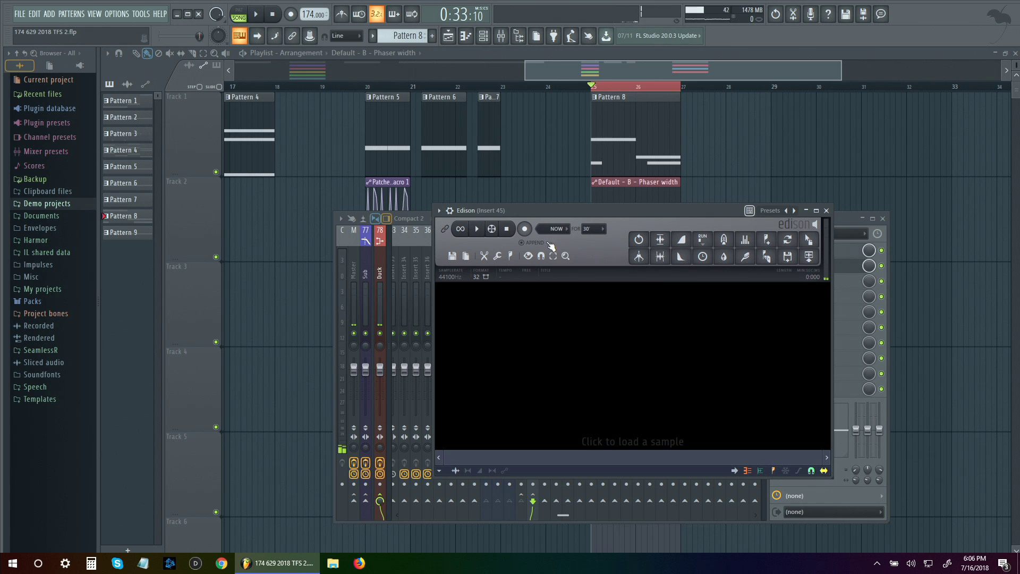
{"action": "left_click", "coordinate": [525, 229]}
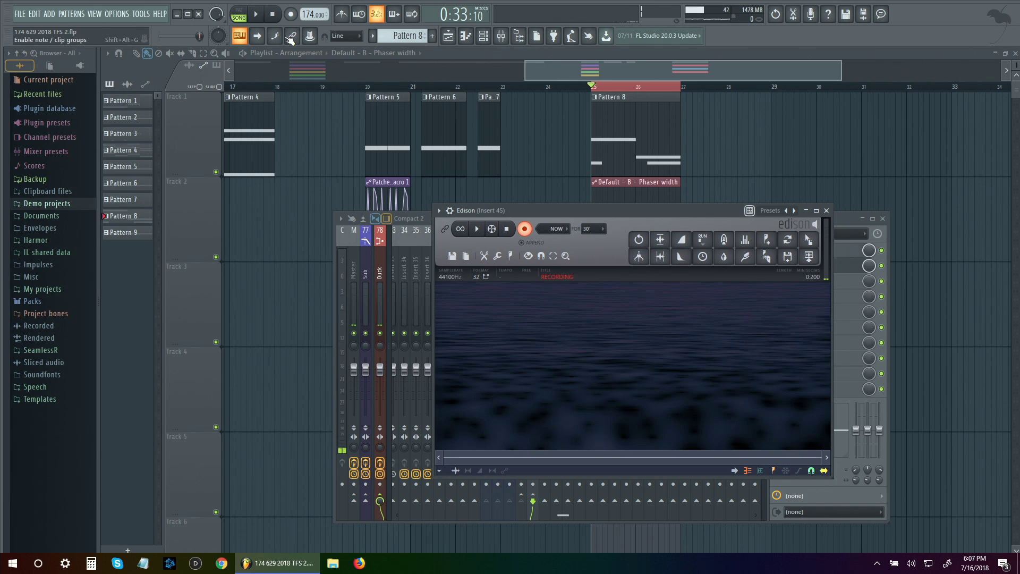
{"action": "left_click_drag", "start_coordinate": [633, 211], "coordinate": [610, 280]}
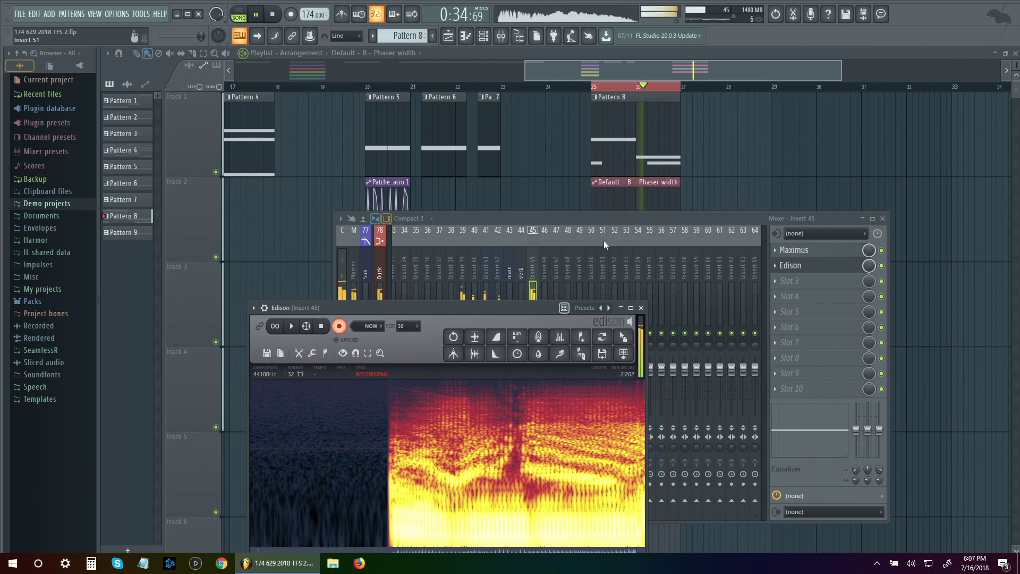
{"action": "key", "text": "F9"}
{"action": "key", "text": "F12"}
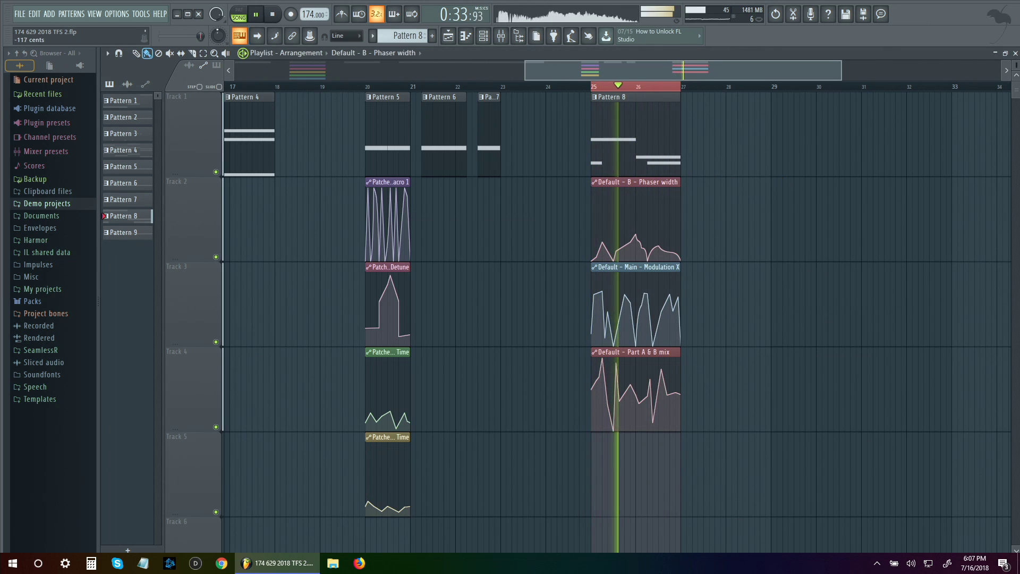
- Add an F#2 slide note on bar 1's last beat plus G2 and F#2 slides early in bar 2, and reopen the mixer
{"action": "double_click", "coordinate": [658, 157]}
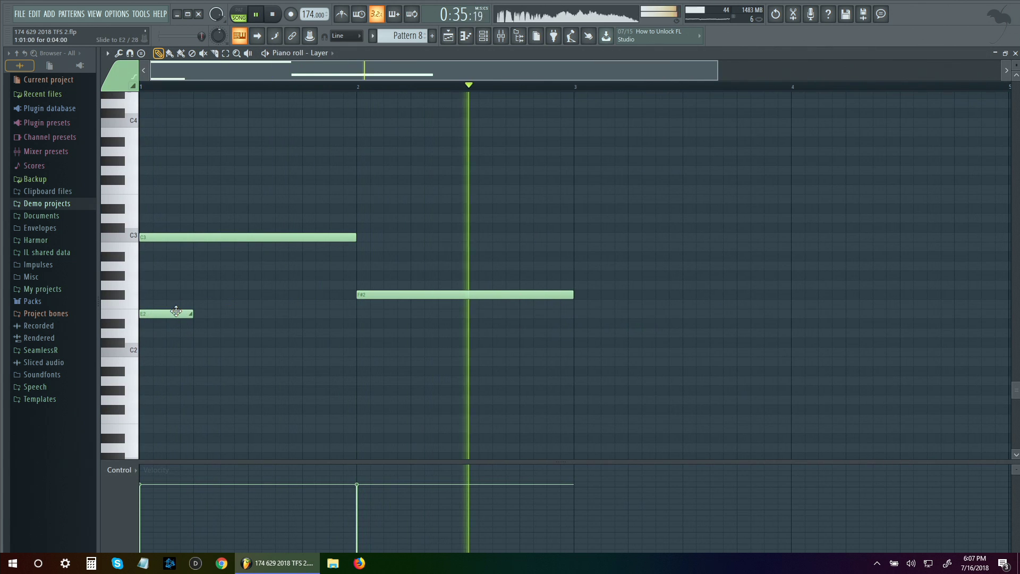
{"action": "left_click", "coordinate": [372, 285]}
{"action": "left_click", "coordinate": [433, 295]}
{"action": "mouse_move", "coordinate": [331, 287]}
{"action": "left_mouse_down"}
{"action": "mouse_move", "coordinate": [311, 295]}
{"action": "mouse_move", "coordinate": [325, 295]}
{"action": "left_mouse_up"}
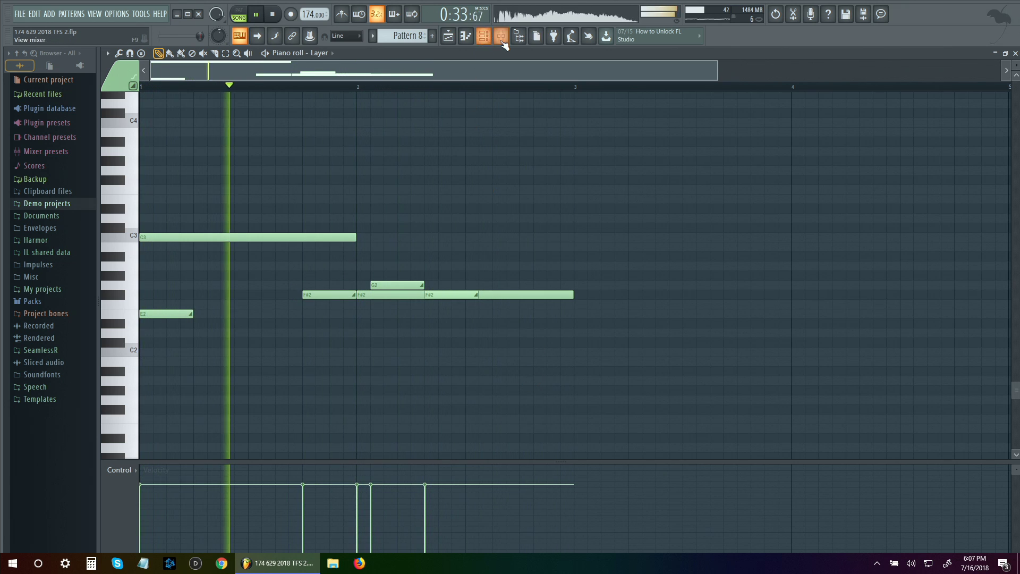
{"action": "key", "text": "F9"}
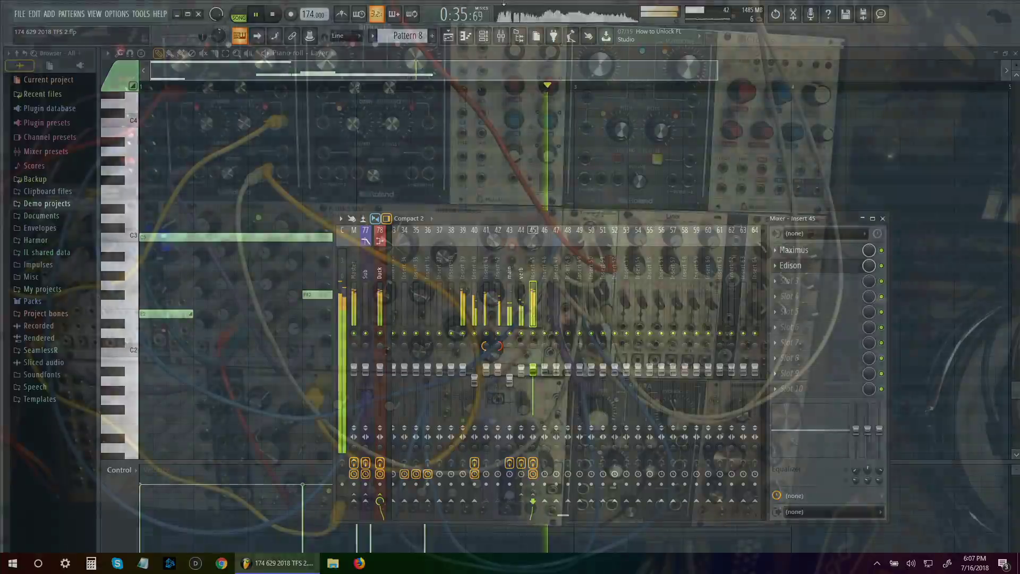